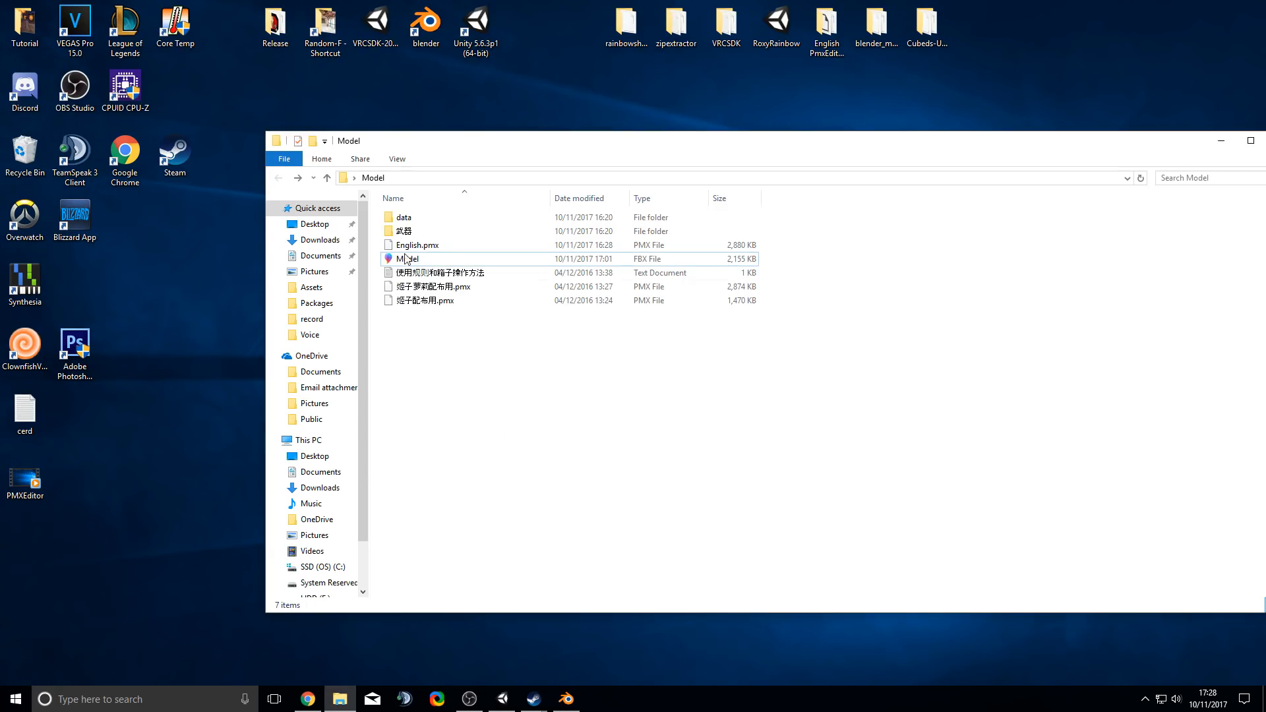
- Look through the model's data folder, then switch to Unity and check the VRCSDK and Cubed's Unity Shaders folders
left_click(401, 220)
double_click(401, 222)
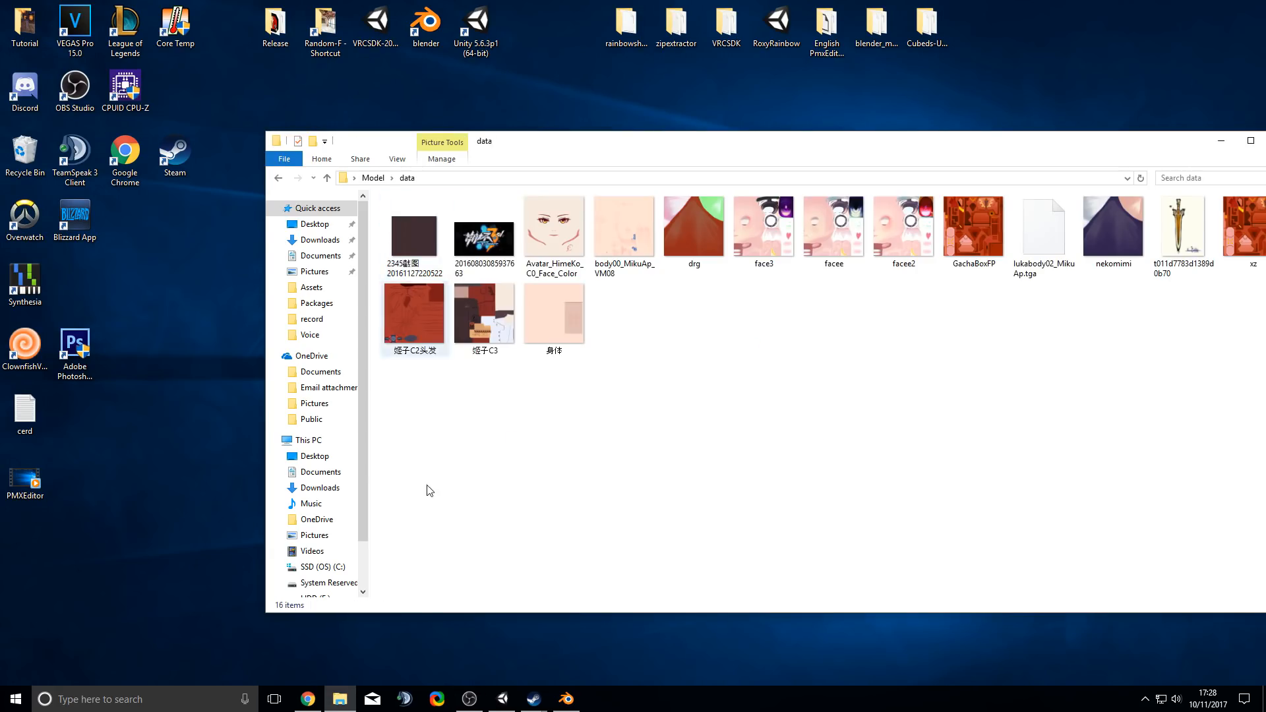
left_click(504, 699)
left_click(46, 489)
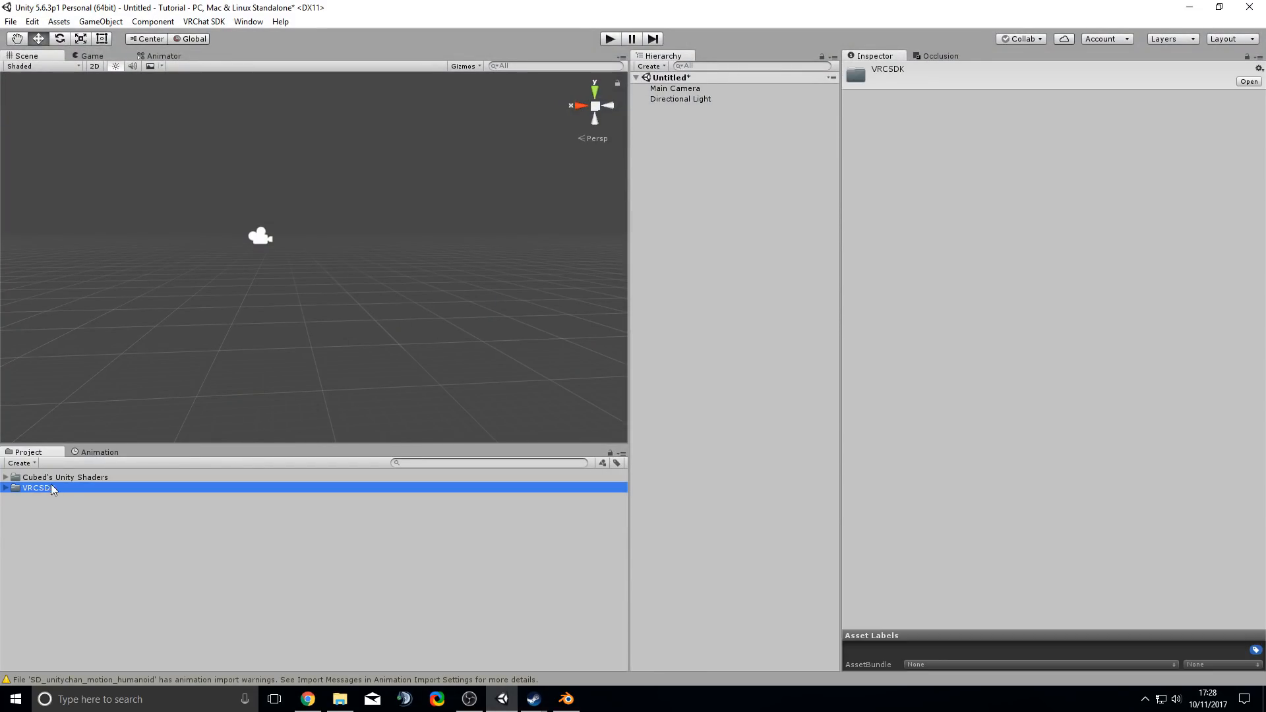
left_click(67, 479)
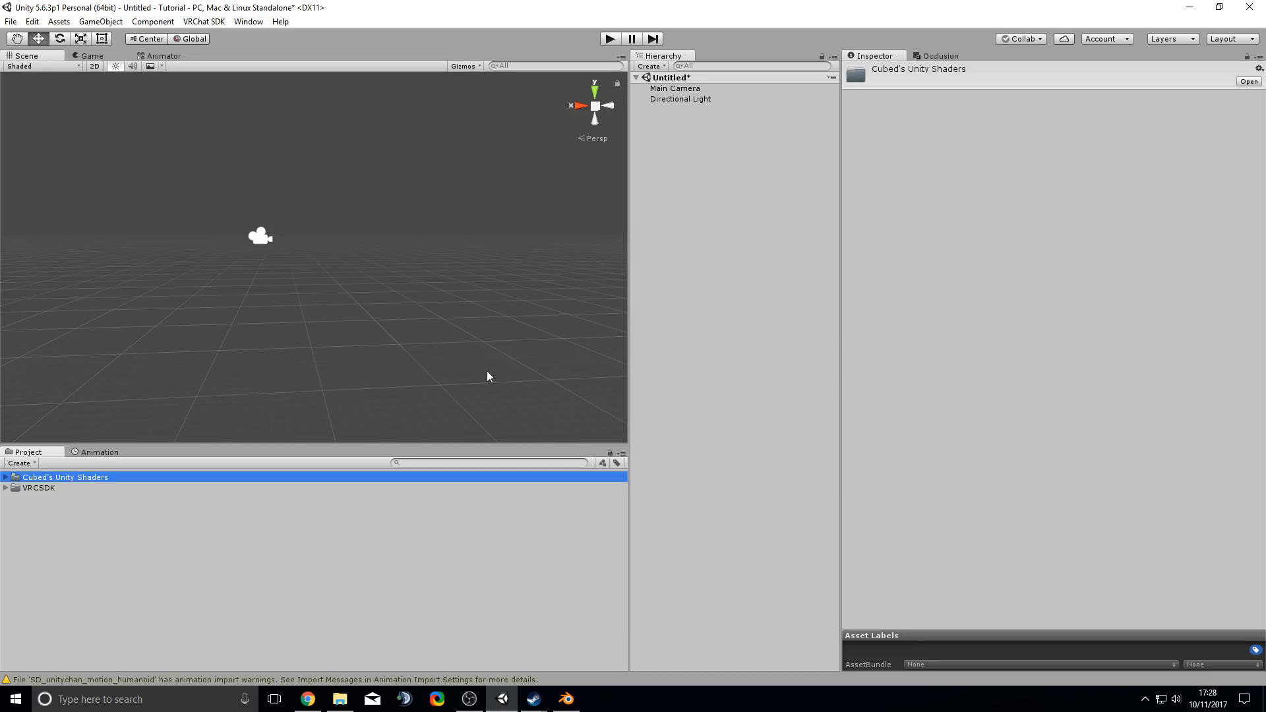
scroll(356, 369, "down", 2)
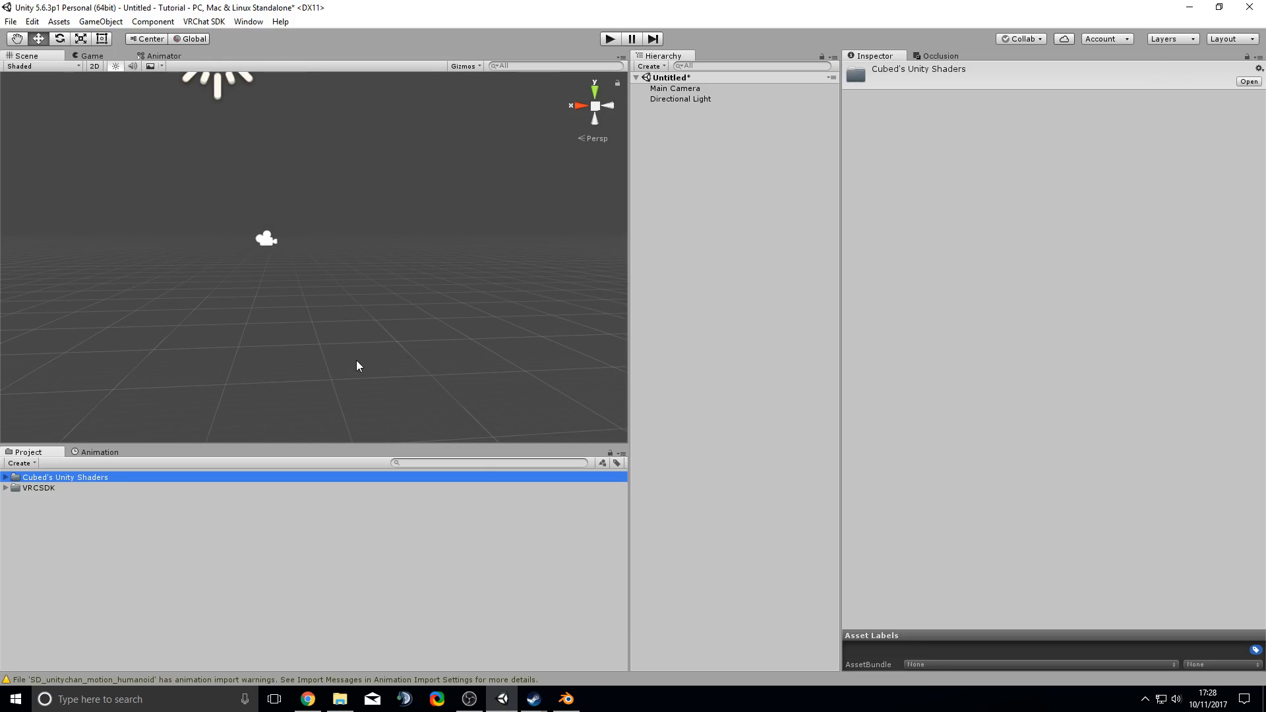
- Create a new folder named Textures in the project's assets
left_click(39, 524)
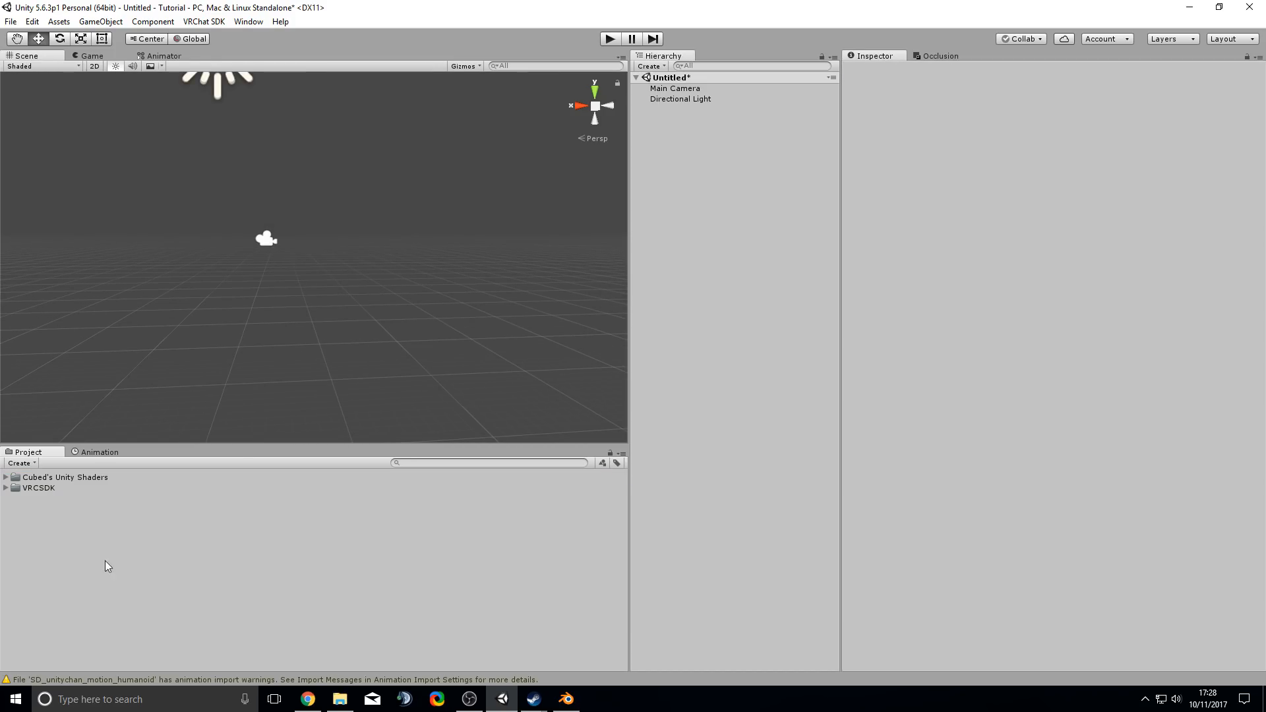
right_click(77, 525)
mouse_move(179, 284)
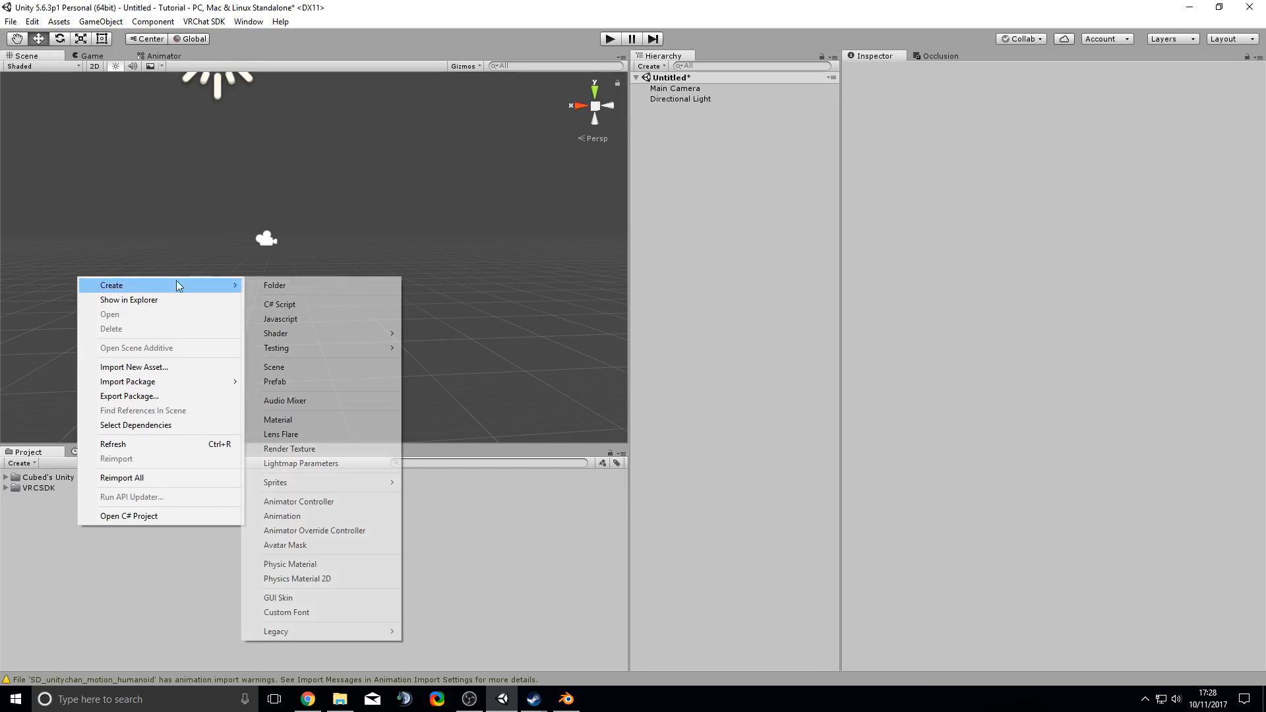
left_click(293, 282)
type("Textures")
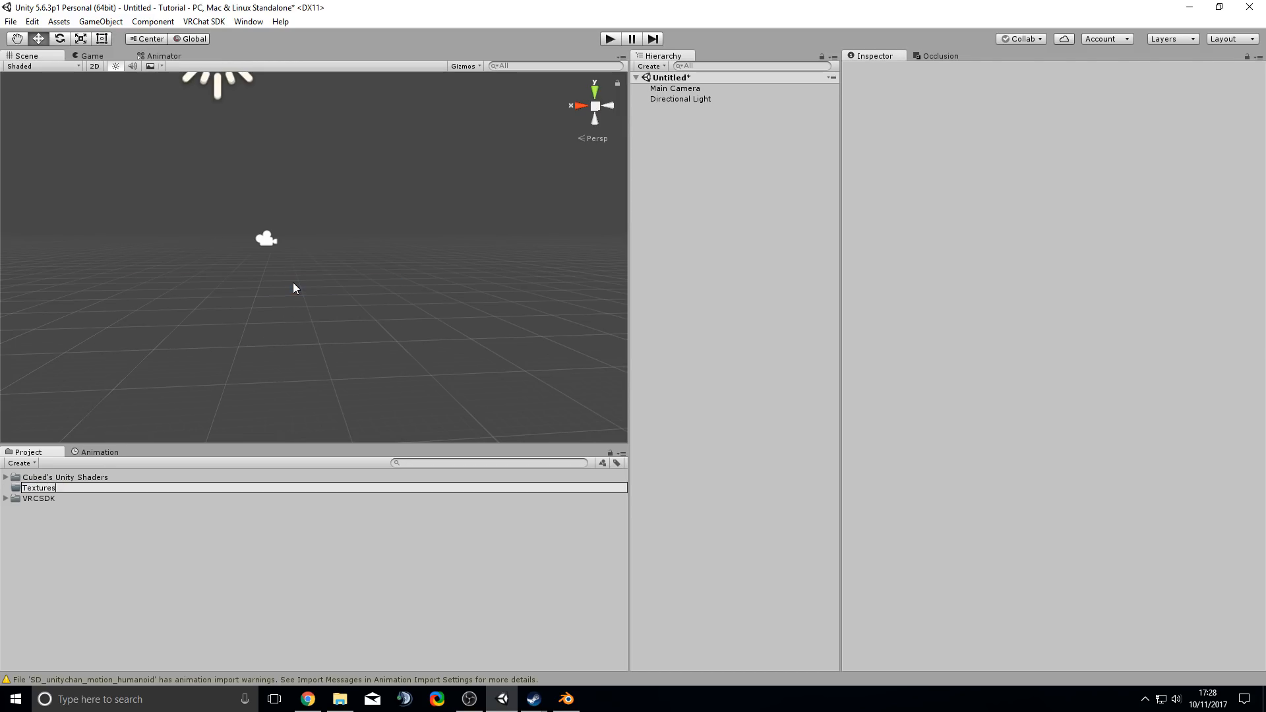
key("Return")
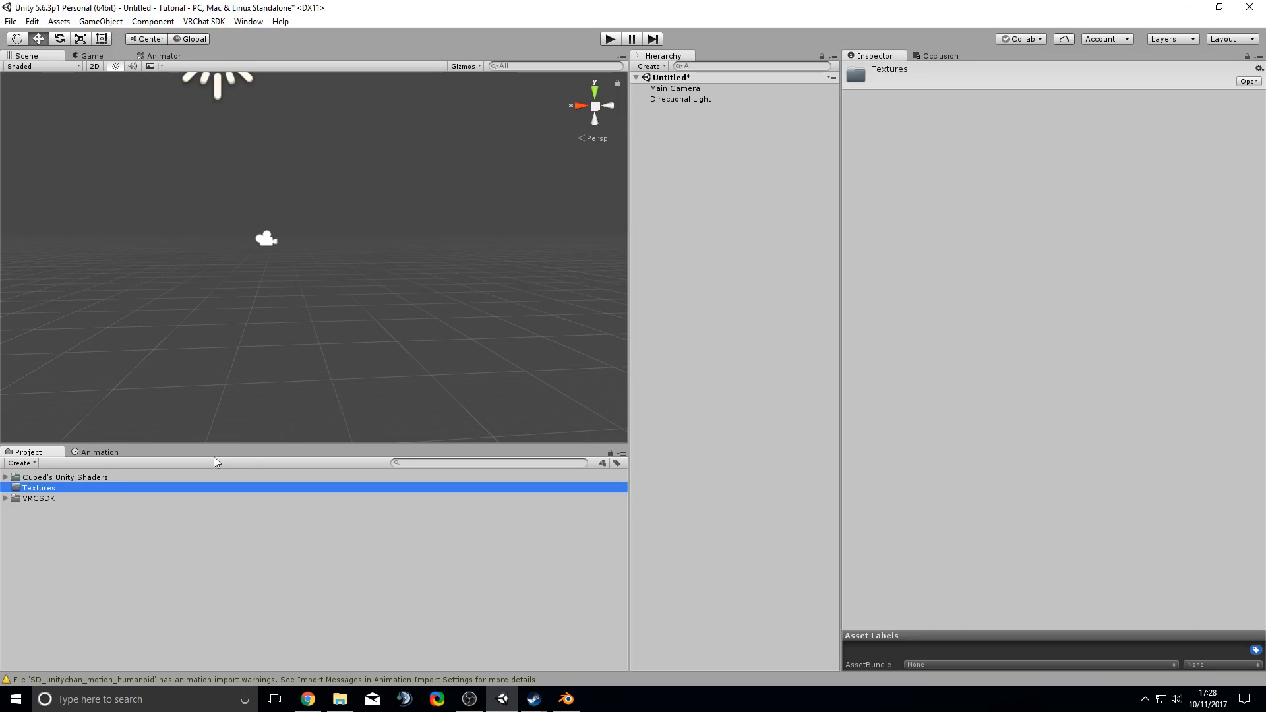
- Switch to File Explorer and import all files from the model's data folder into the project's Textures folder
left_click(340, 699)
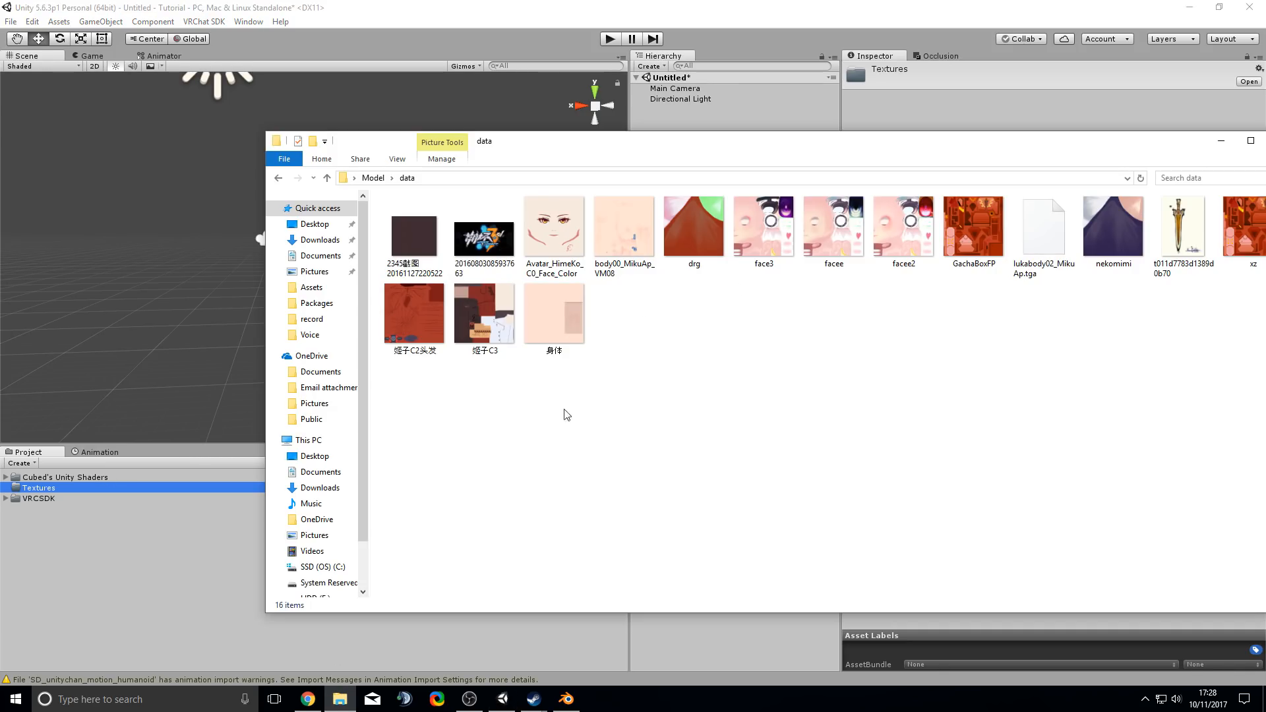
key("alt+Left")
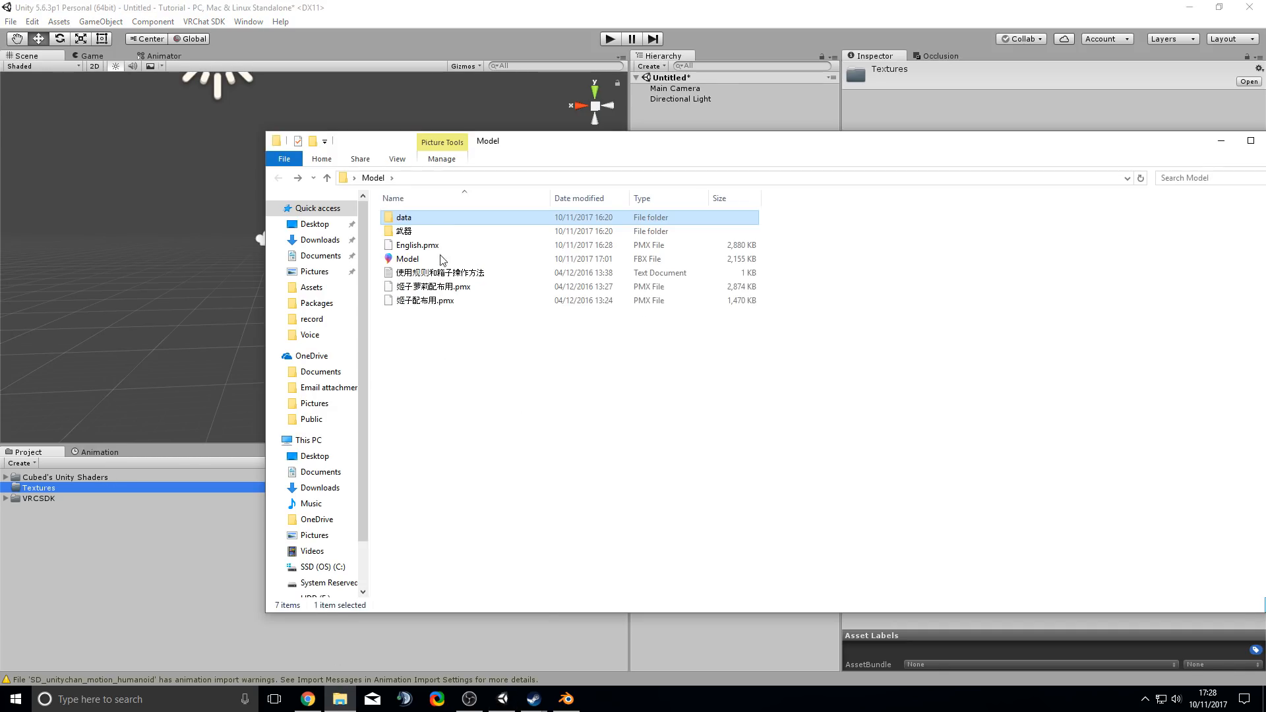
double_click(406, 216)
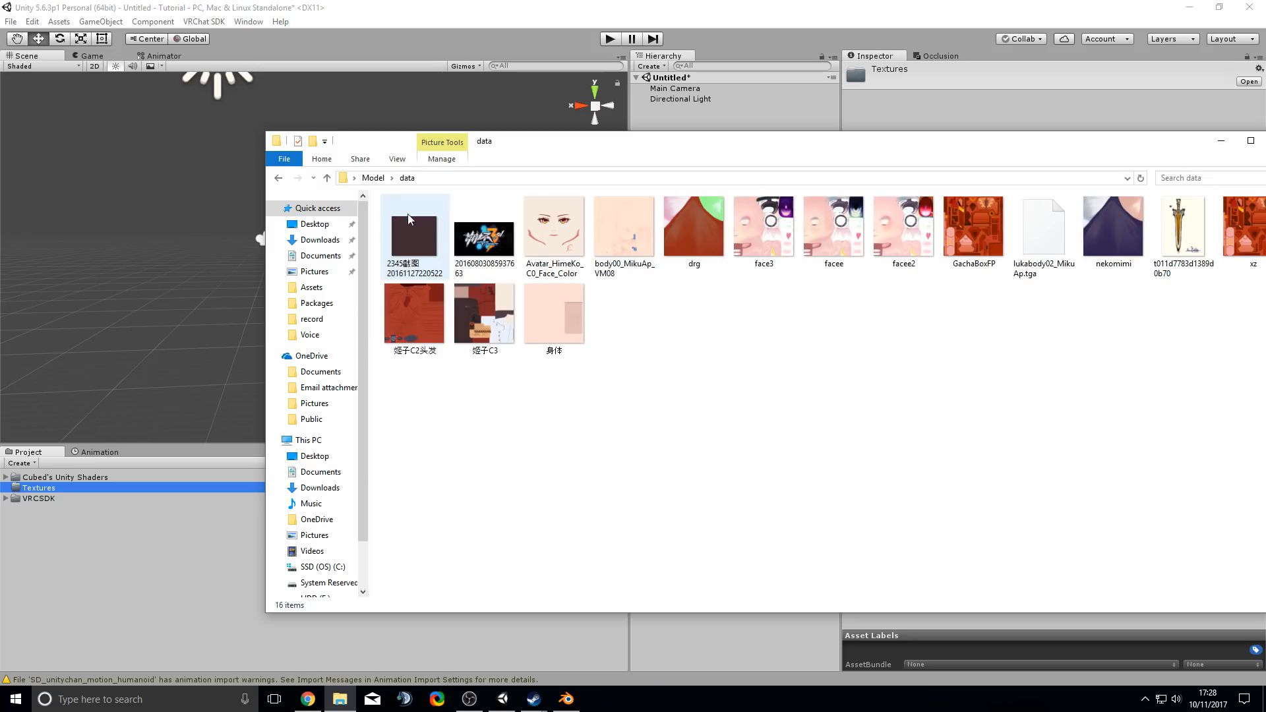
left_click_drag(407, 386, 1264, 198)
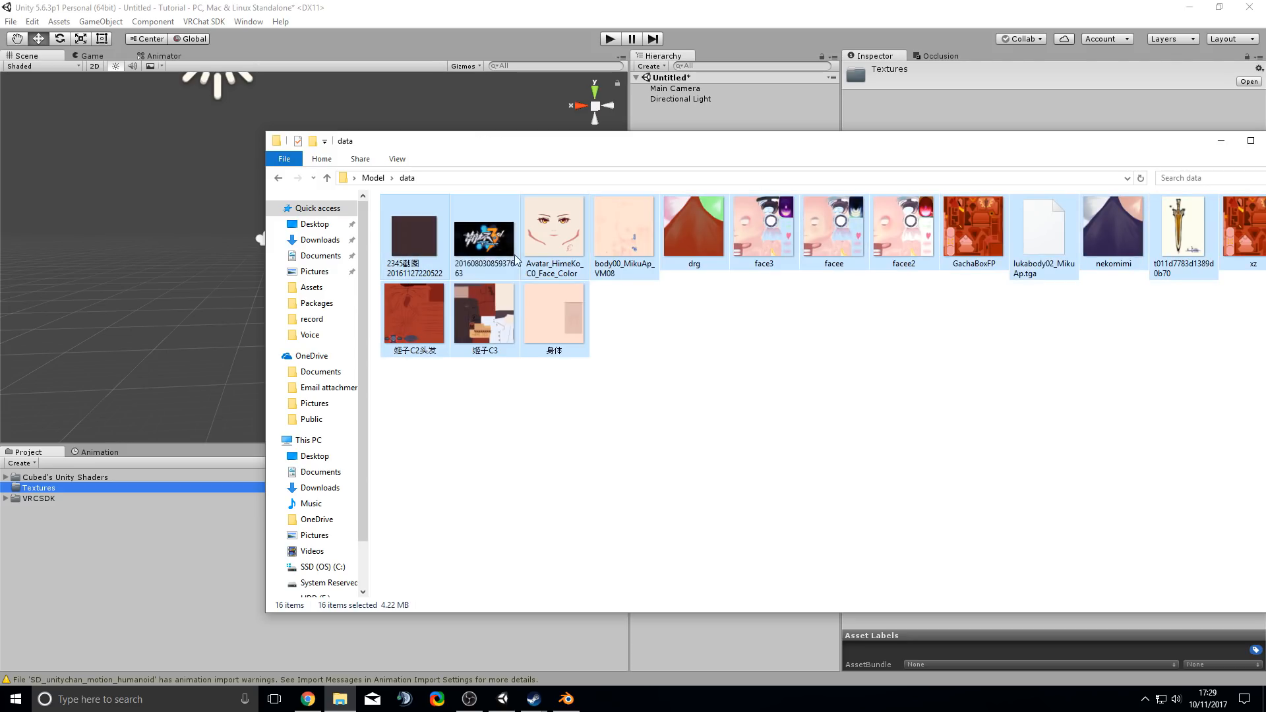
left_click_drag(554, 238, 432, 419)
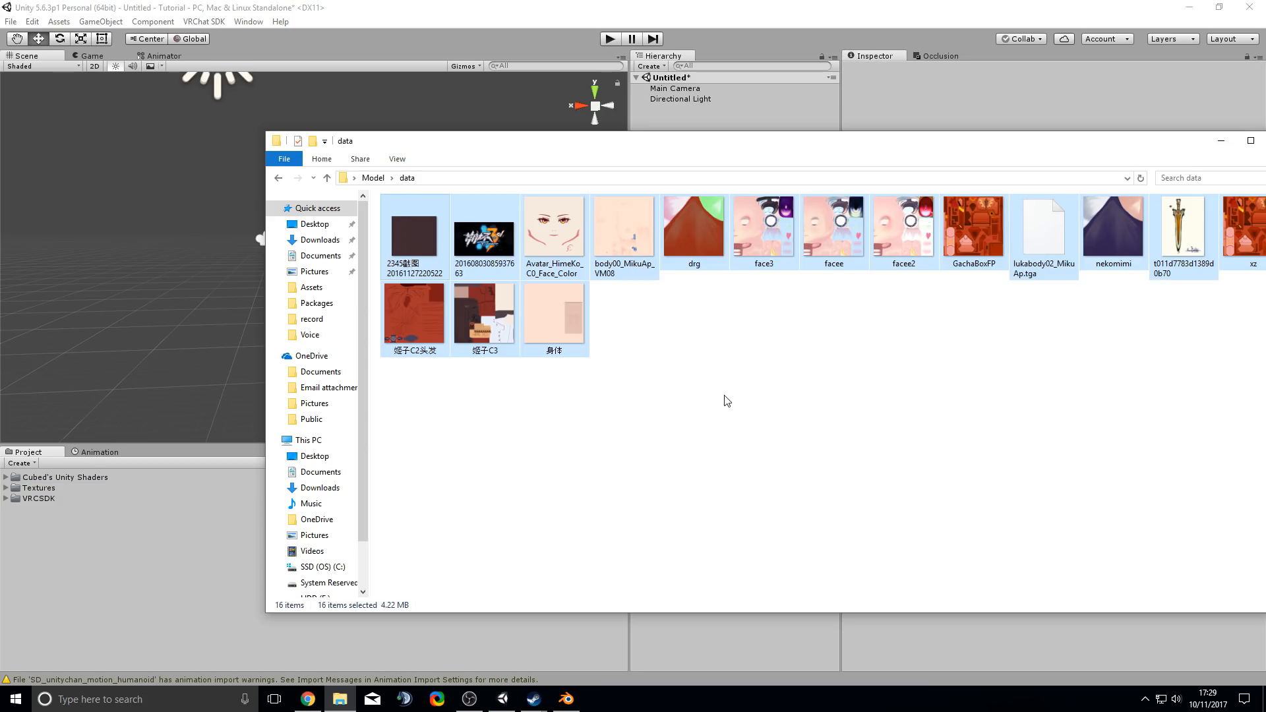
- Import the Model FBX file from the Model folder into the root of the Unity project's assets
left_click(657, 382)
key("BackSpace")
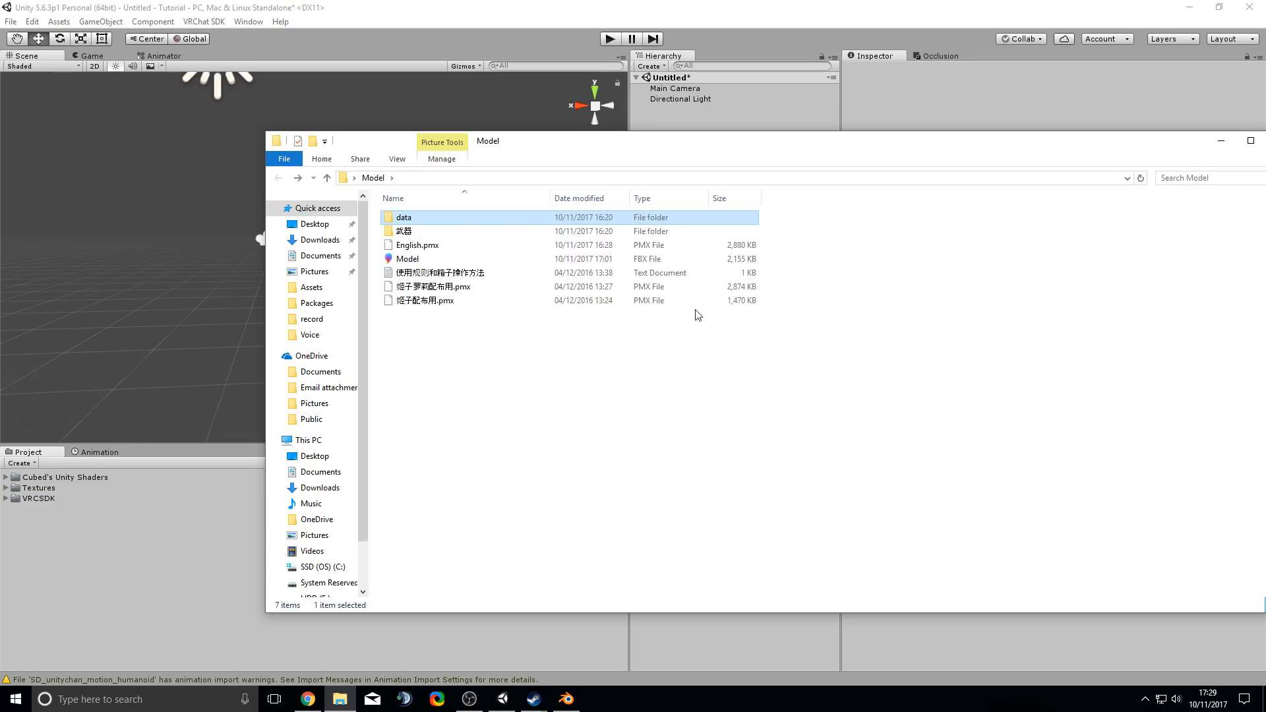
left_click_drag(407, 262, 932, 160)
left_click(1069, 161)
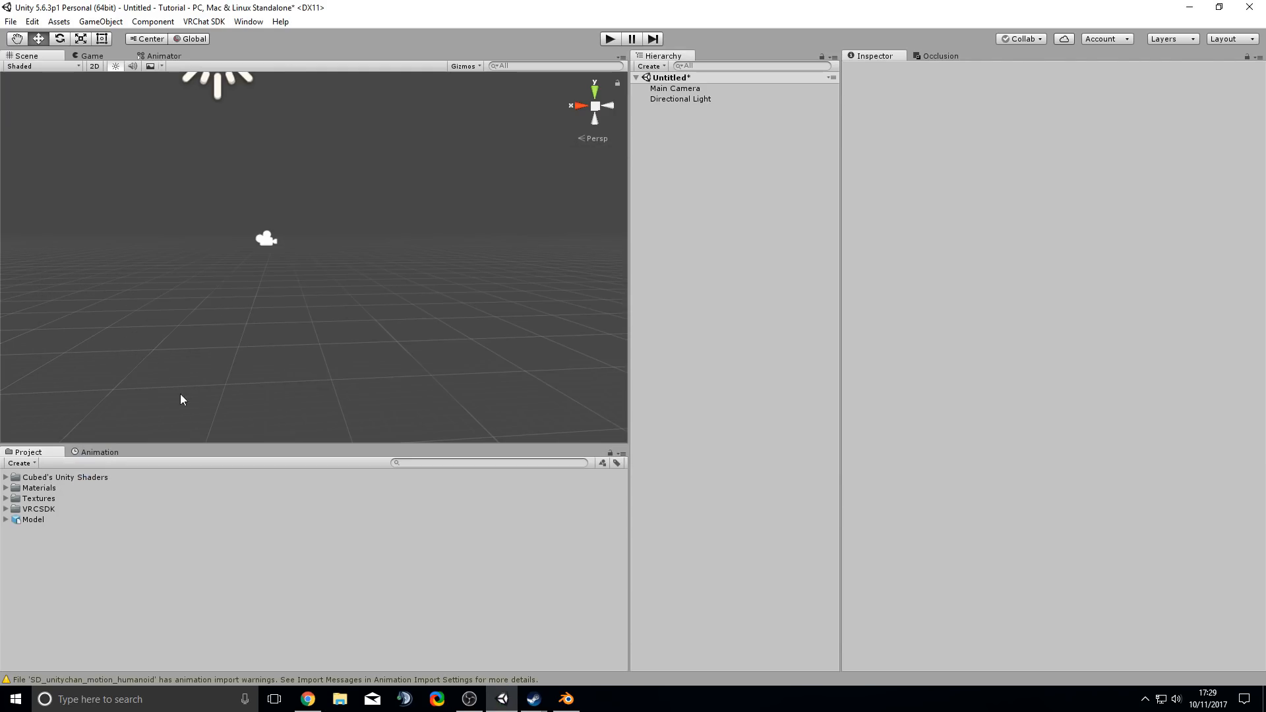
- Set the imported Model's rig animation type to Humanoid and apply the change
left_click(31, 521)
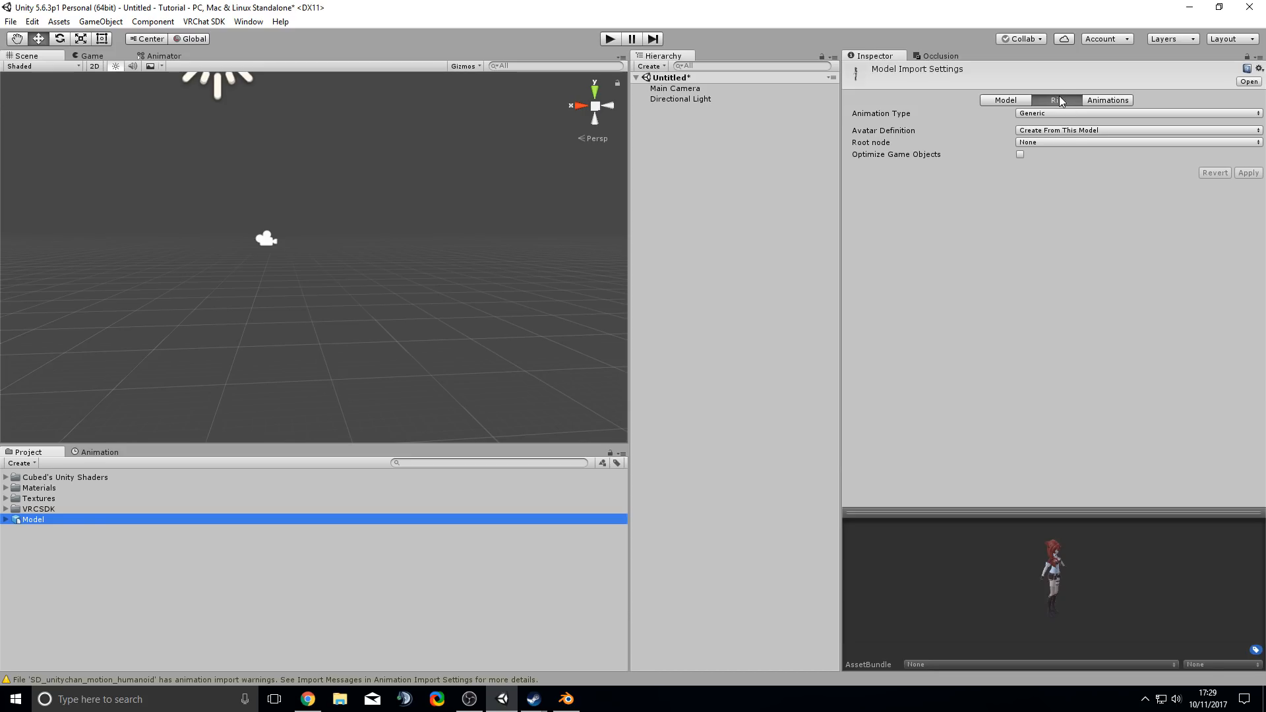
left_click(1021, 101)
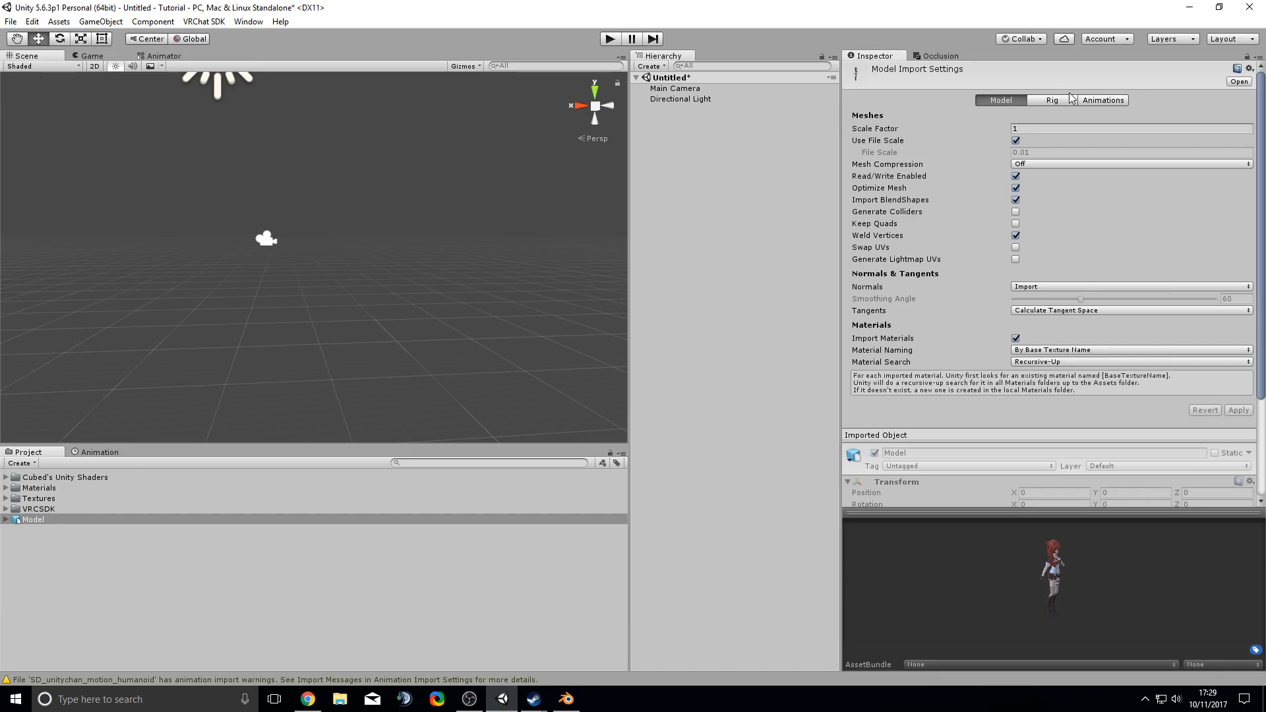
left_click(1068, 101)
left_click(1055, 114)
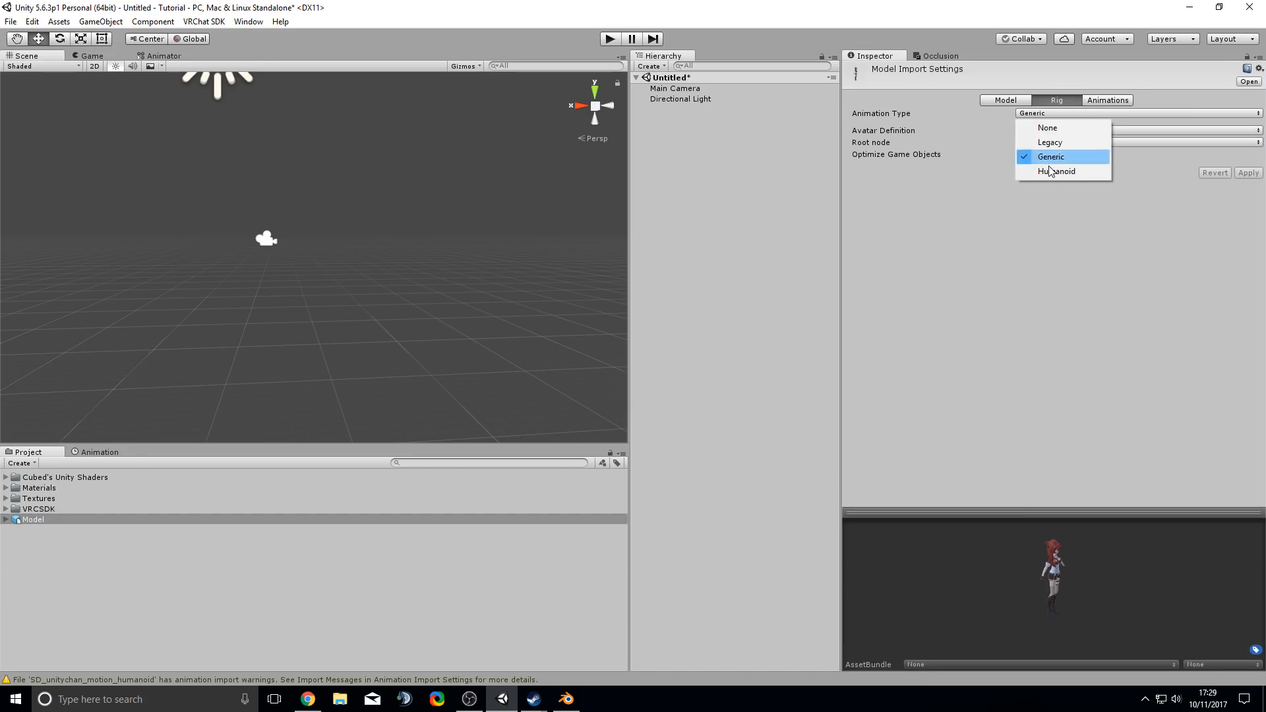
left_click(1063, 172)
left_click(1249, 194)
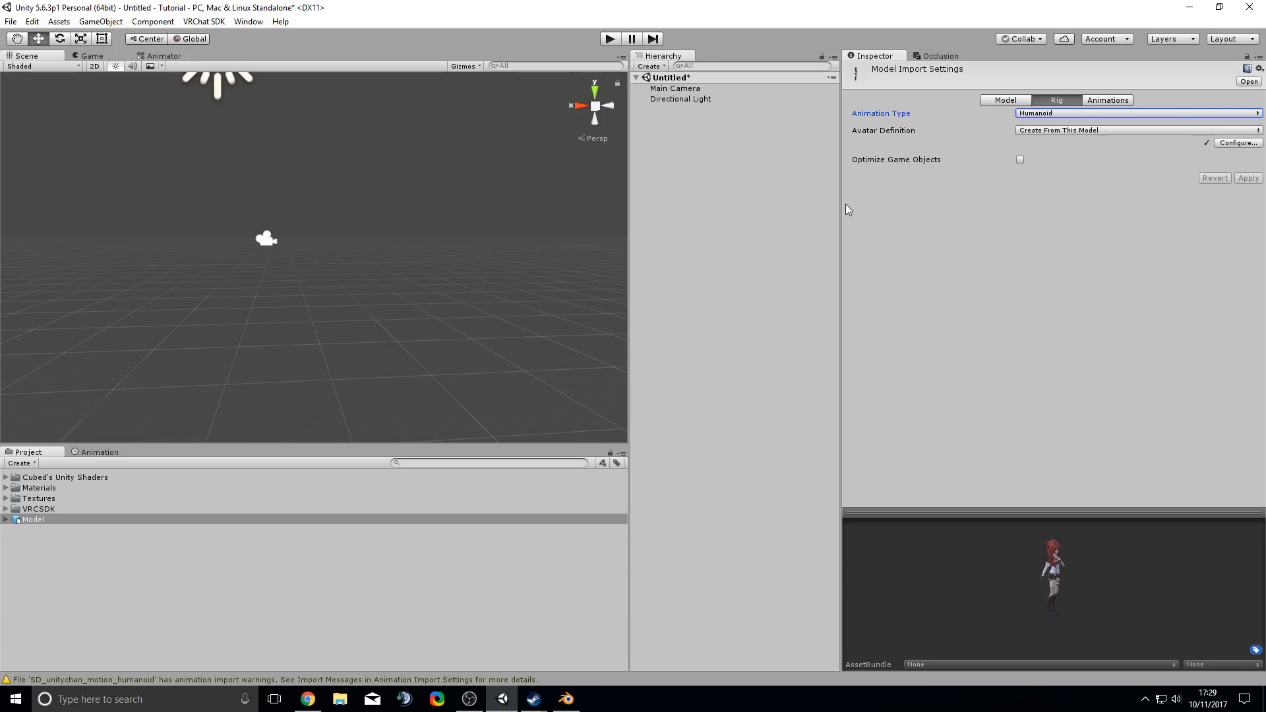
- Open the Model's avatar configuration, saving the current scene as gdfg in the Assets folder
left_click(1234, 143)
left_click(616, 375)
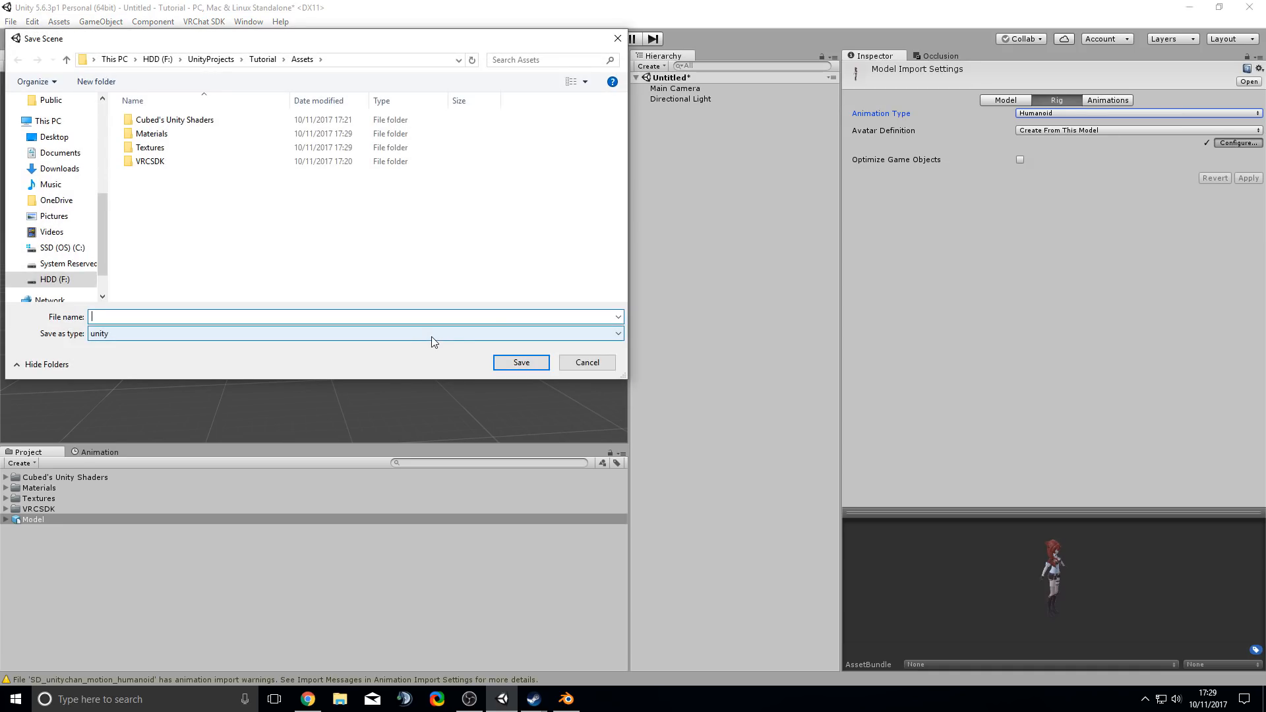
type("gdfg")
left_click(512, 366)
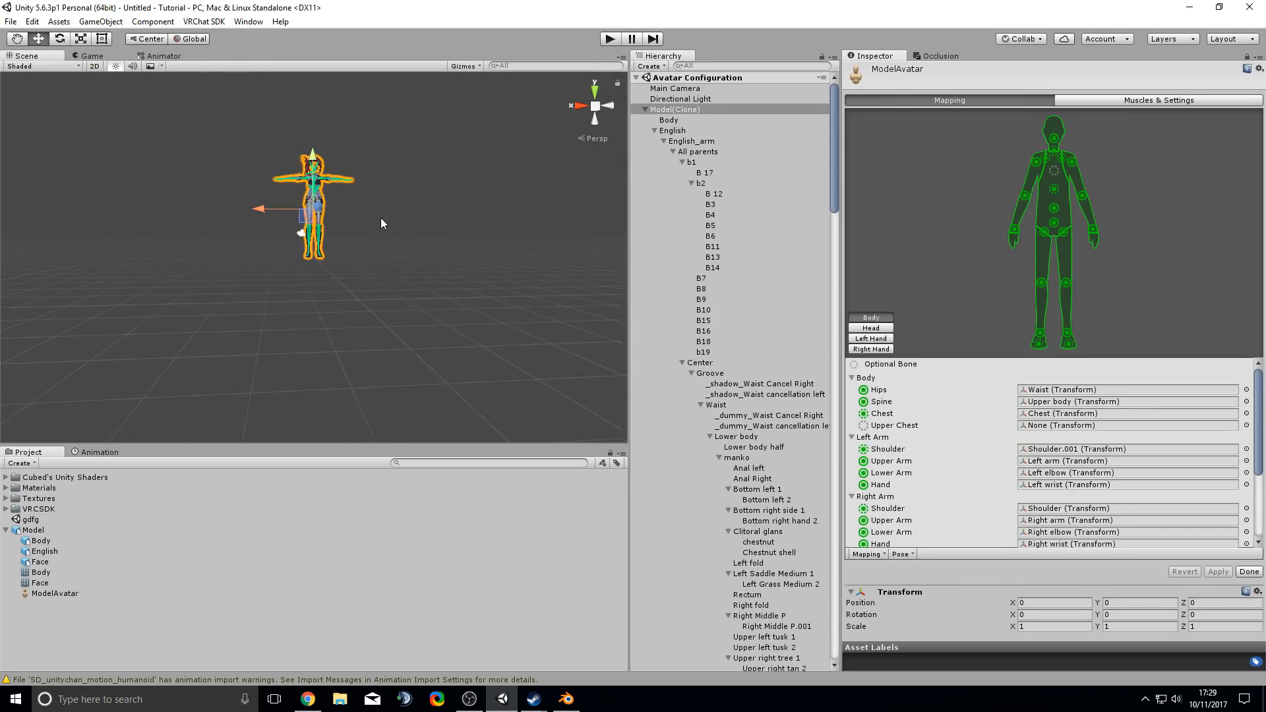
- Set the Left Leg's Toes bone mapping to None in the avatar configuration
scroll(404, 245, "up", 10)
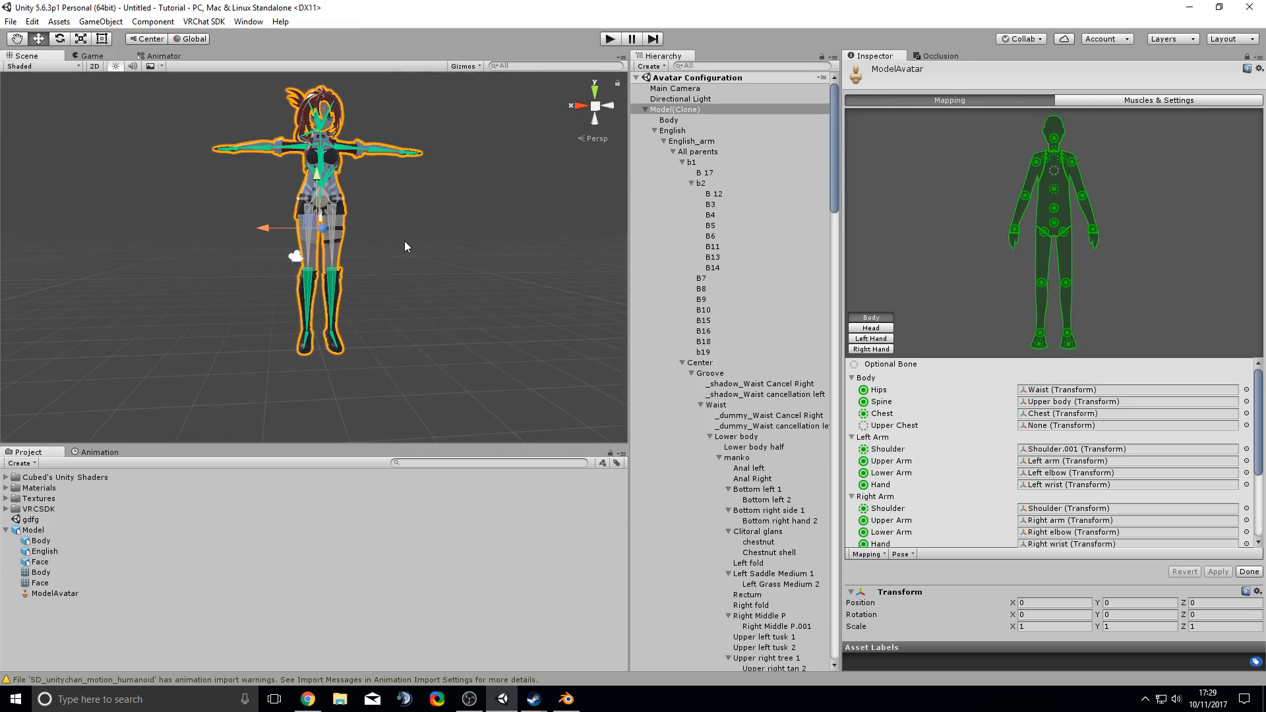
middle_click_drag(421, 239, 417, 266)
scroll(1068, 458, "down", 5)
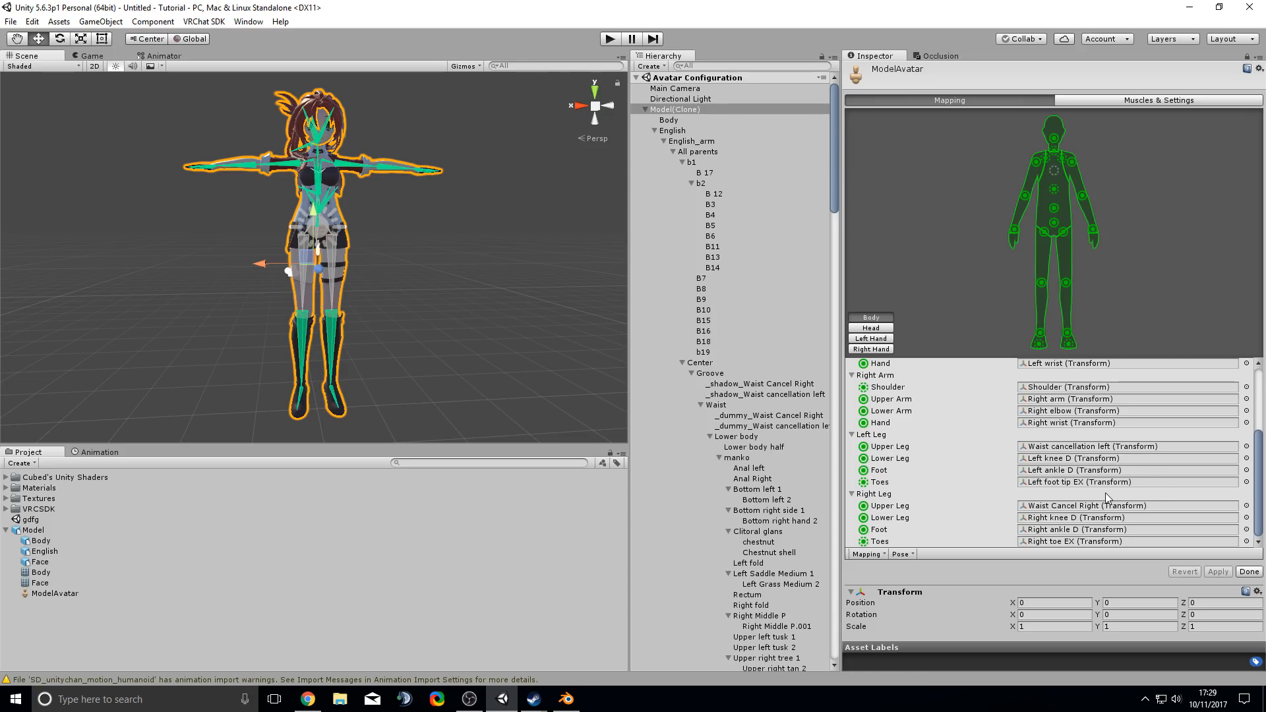
left_click(864, 484)
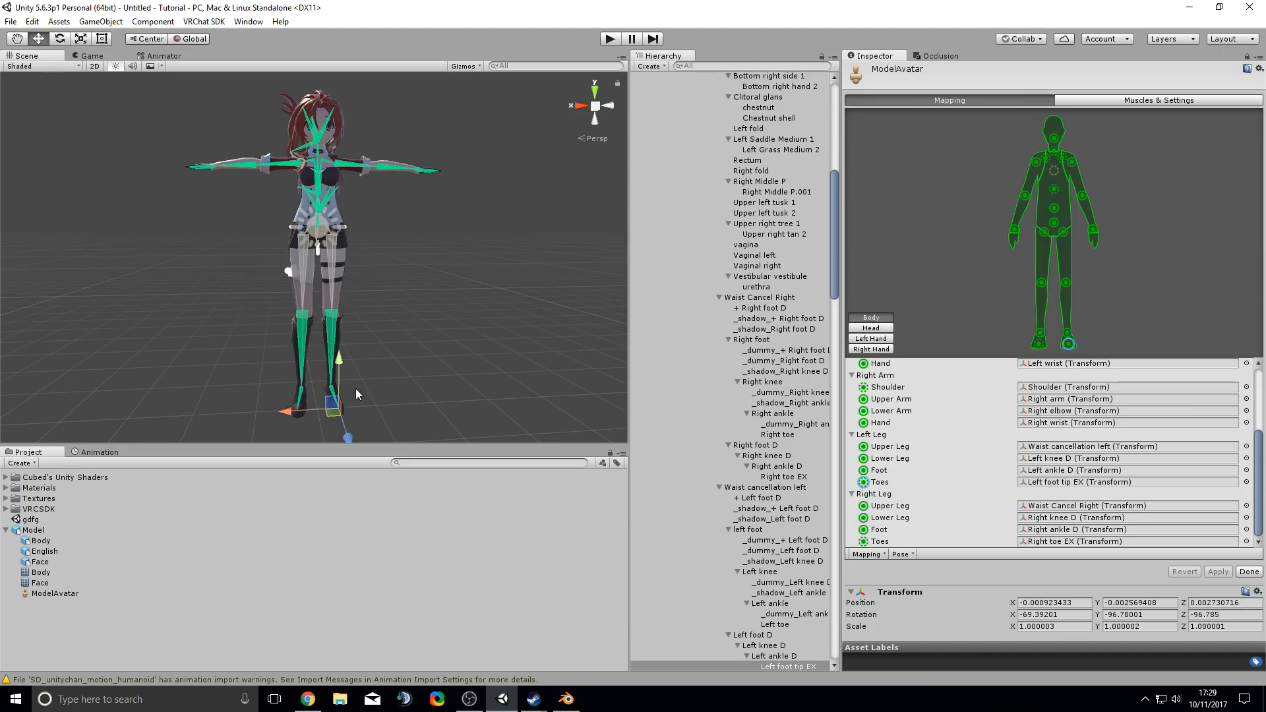
left_click(1246, 482)
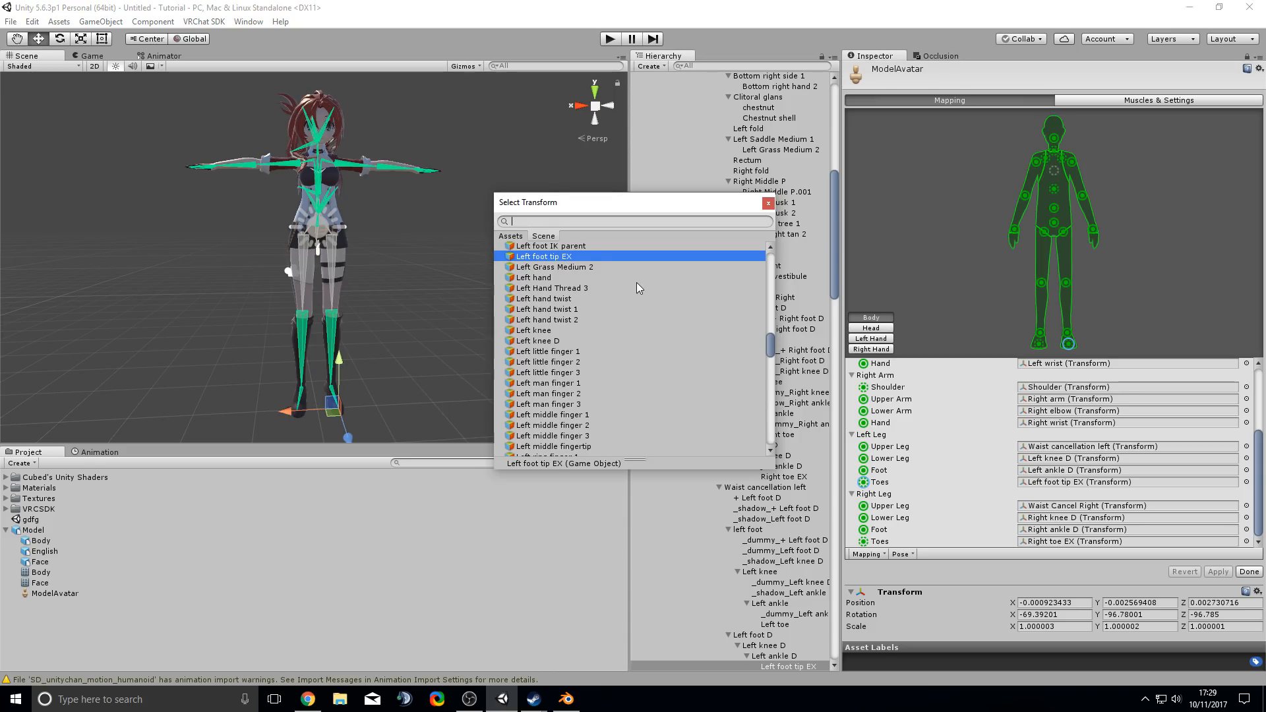
type("none")
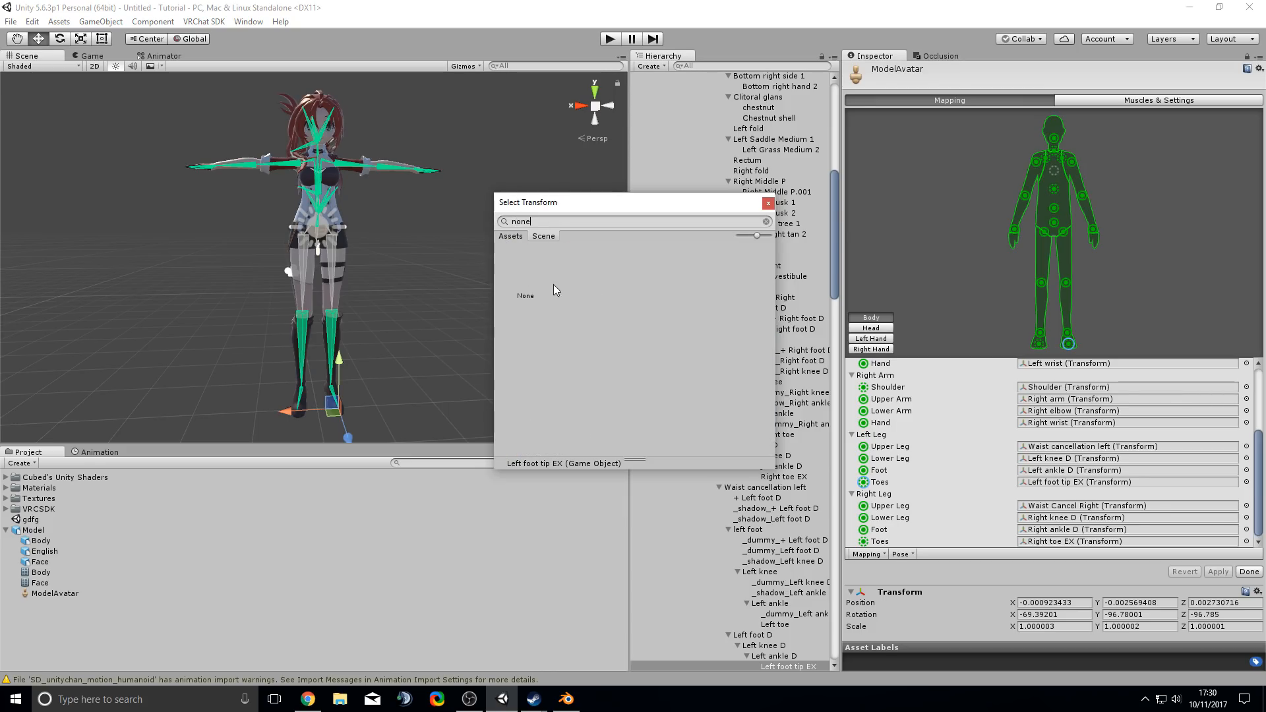
left_click(530, 296)
left_click(768, 203)
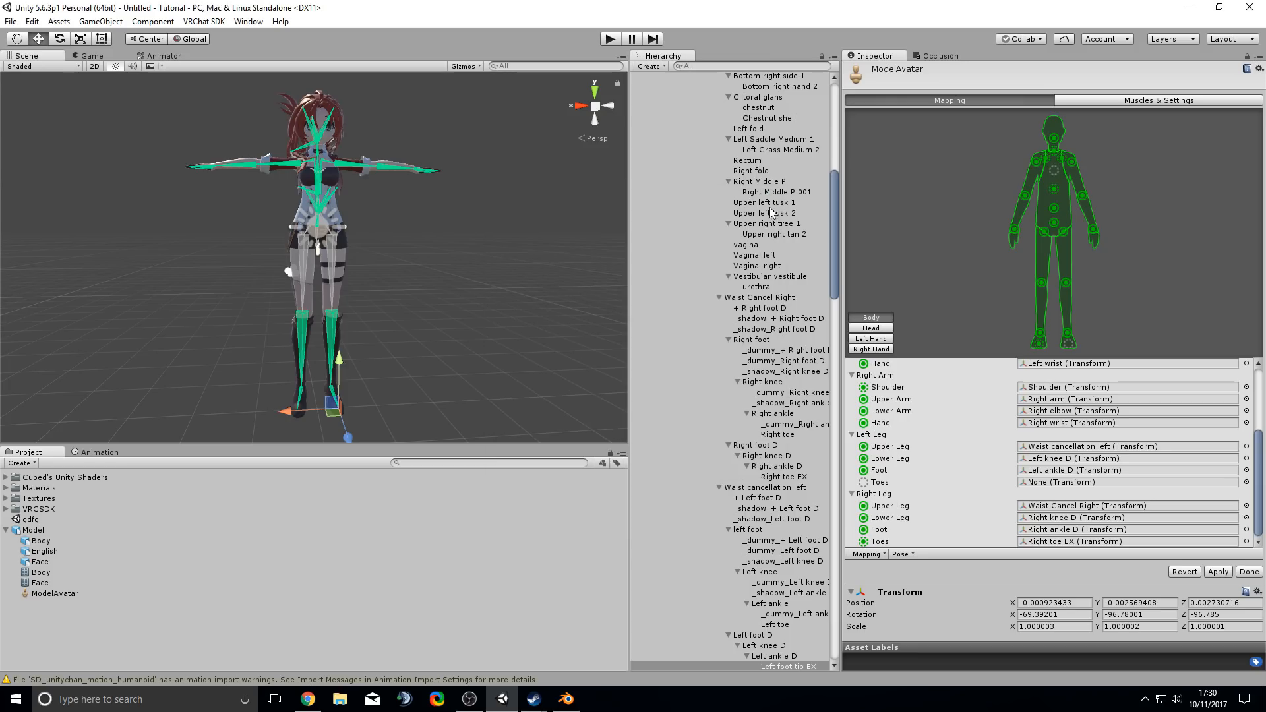
- Set the Right Leg's Toes bone mapping to None, then apply the mapping and finish the avatar configuration
left_click(1247, 542)
type("no")
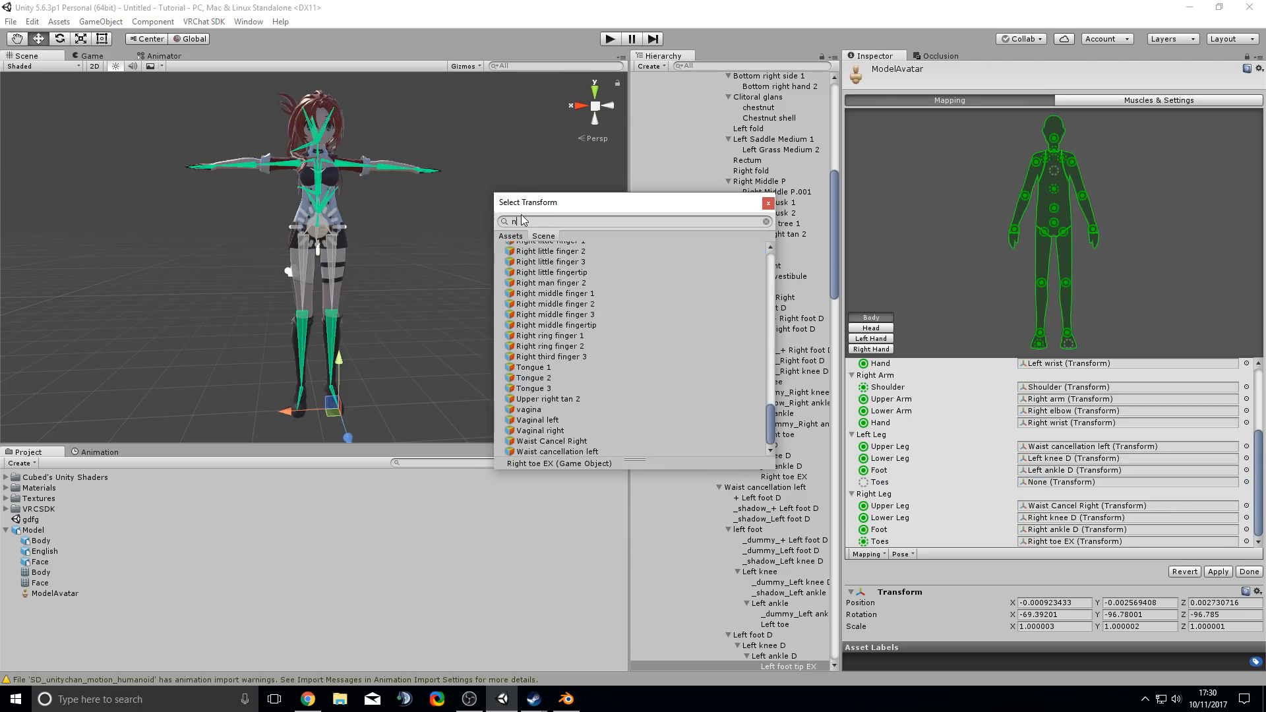
type("ne")
left_click(531, 295)
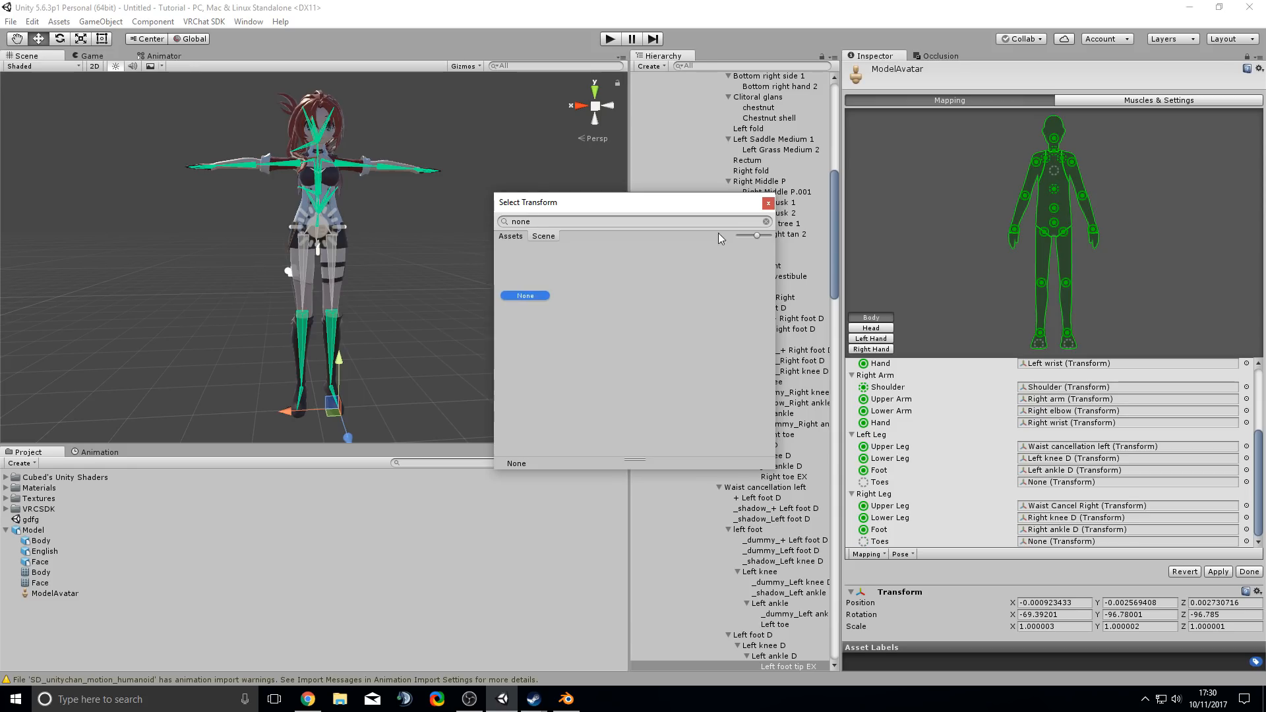
left_click(769, 204)
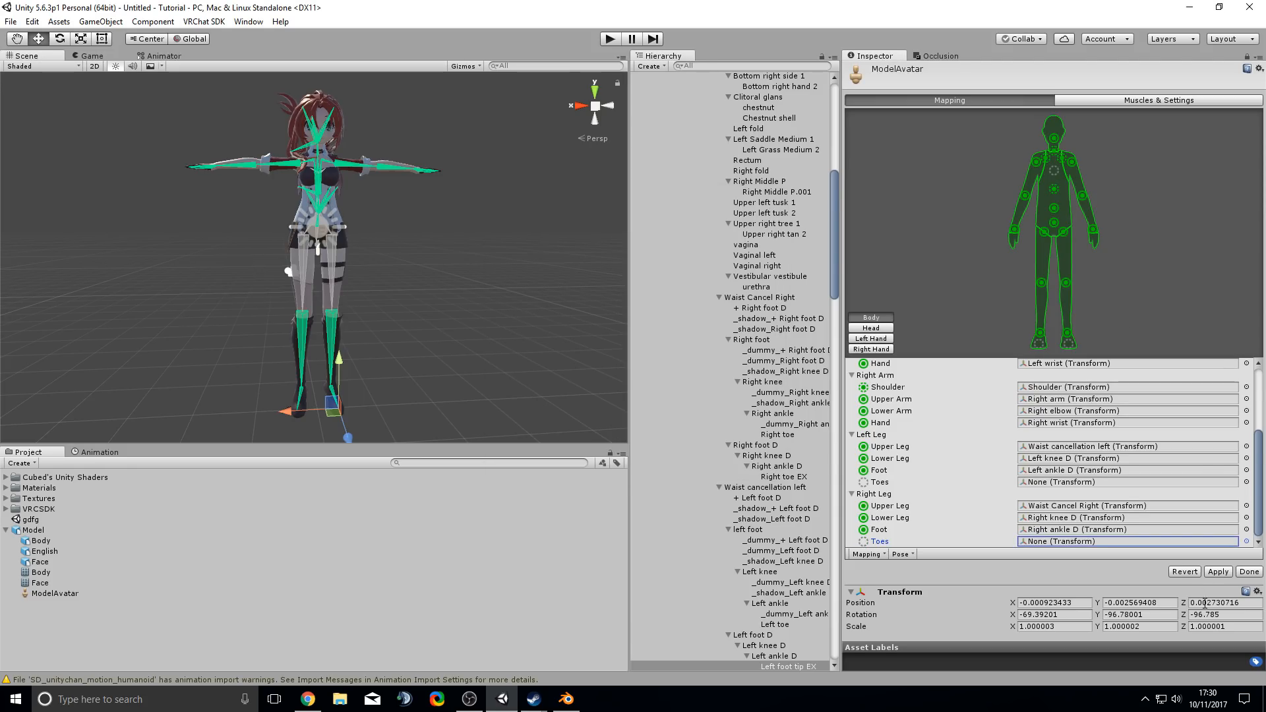
left_click(1217, 572)
left_click(1249, 573)
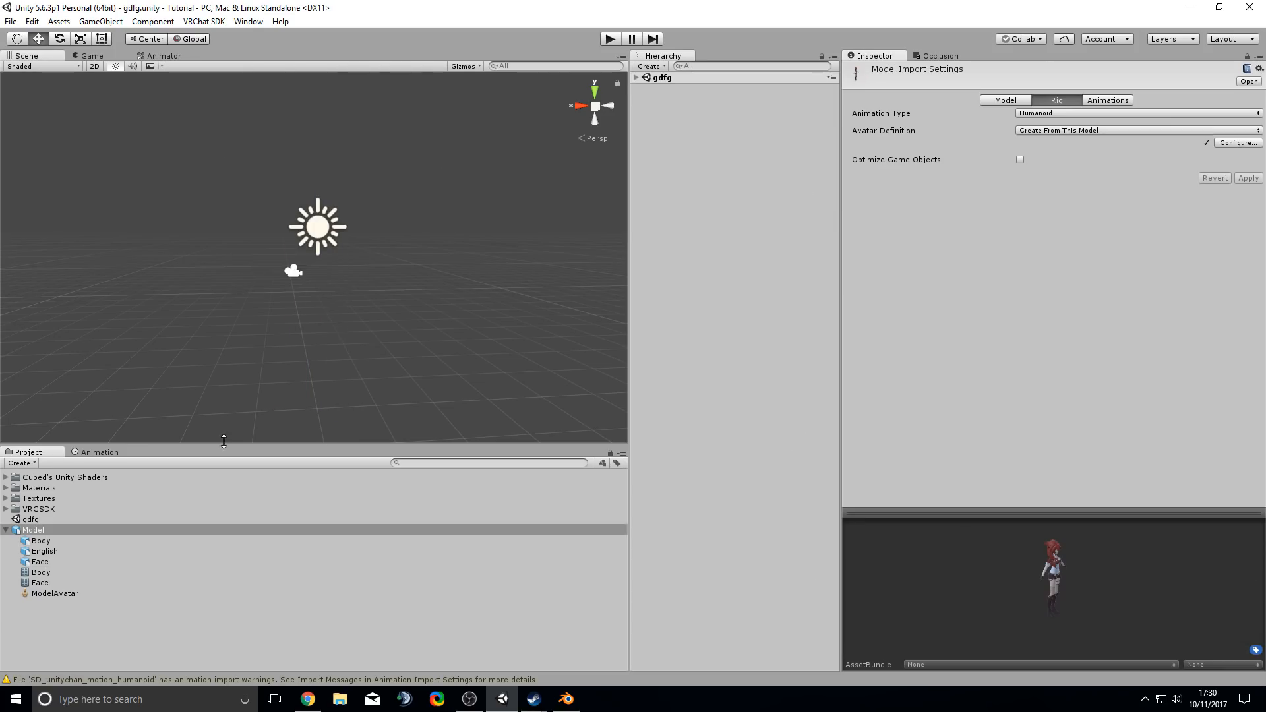
- Collapse the Model asset's contents and add the Model to the gdfg scene's hierarchy
left_click(6, 529)
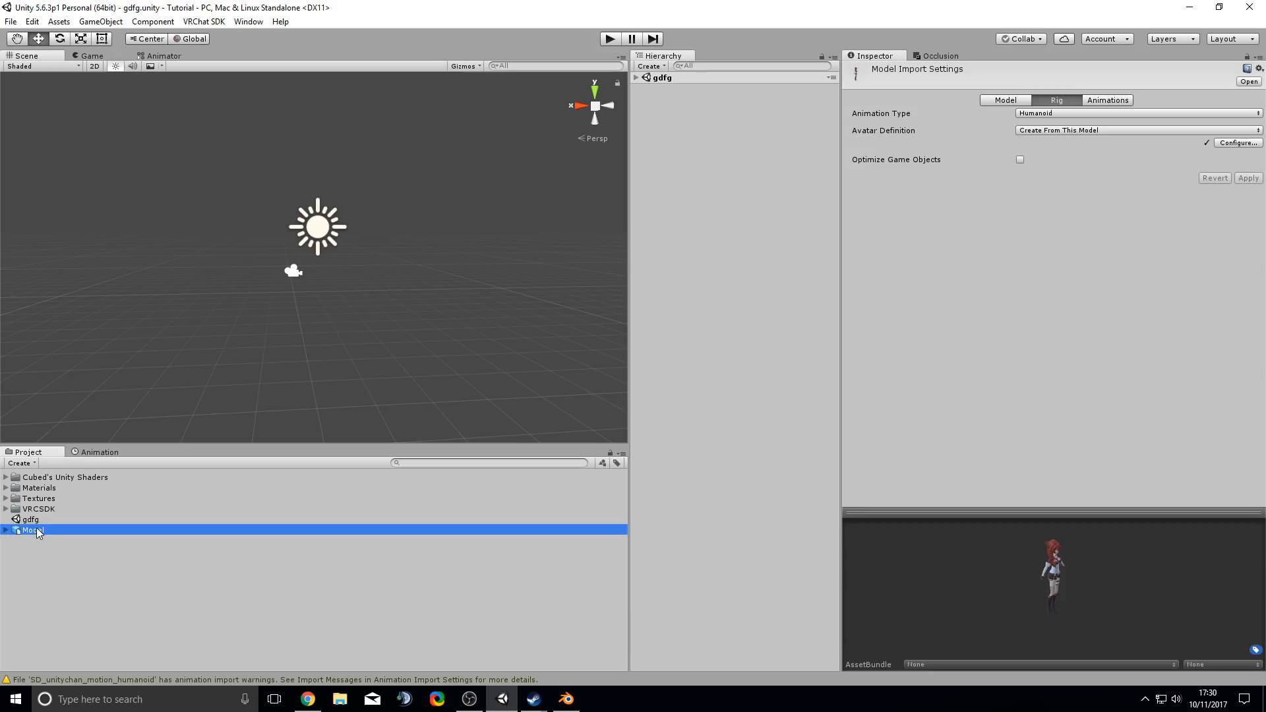
left_click_drag(36, 530, 698, 139)
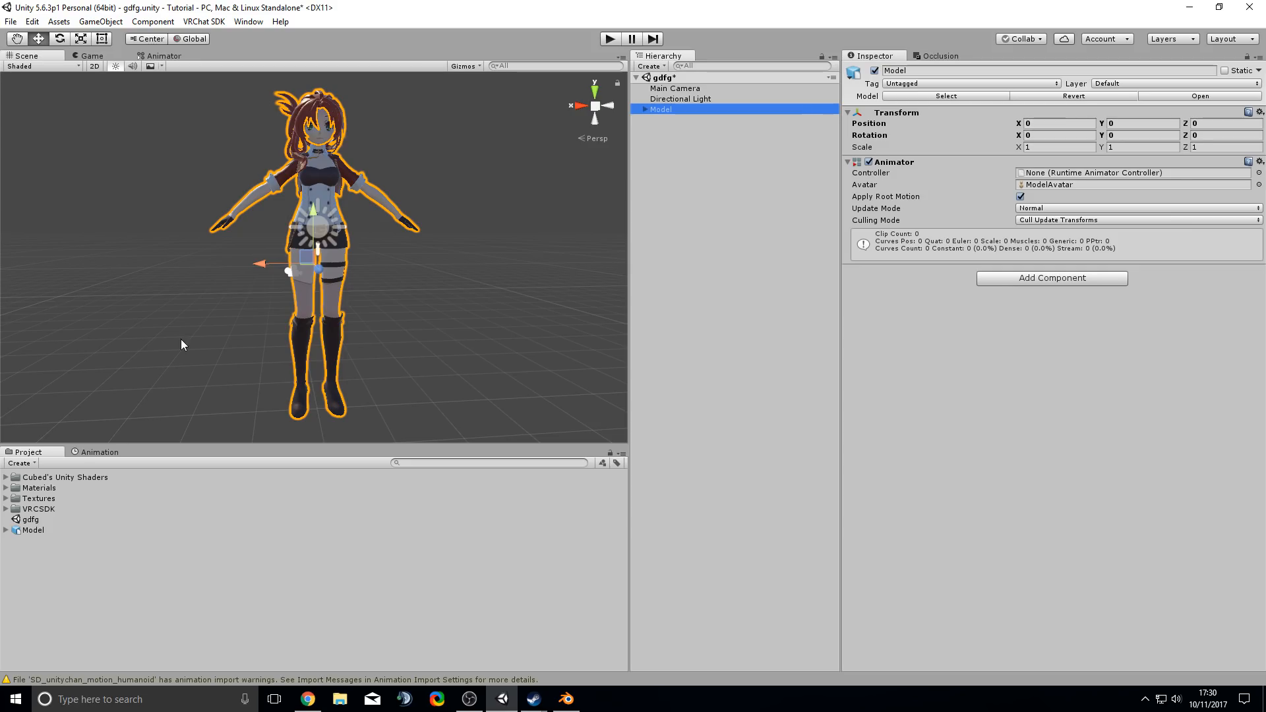
left_click(1260, 112)
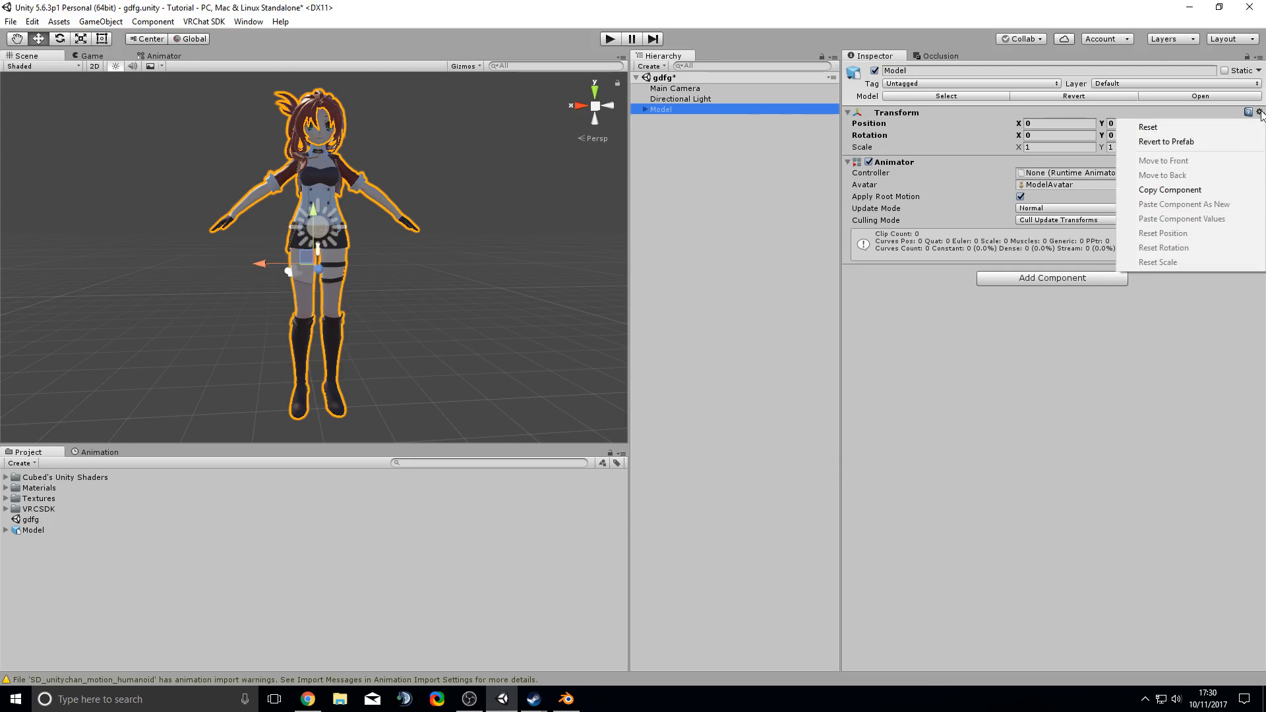
left_click(1059, 112)
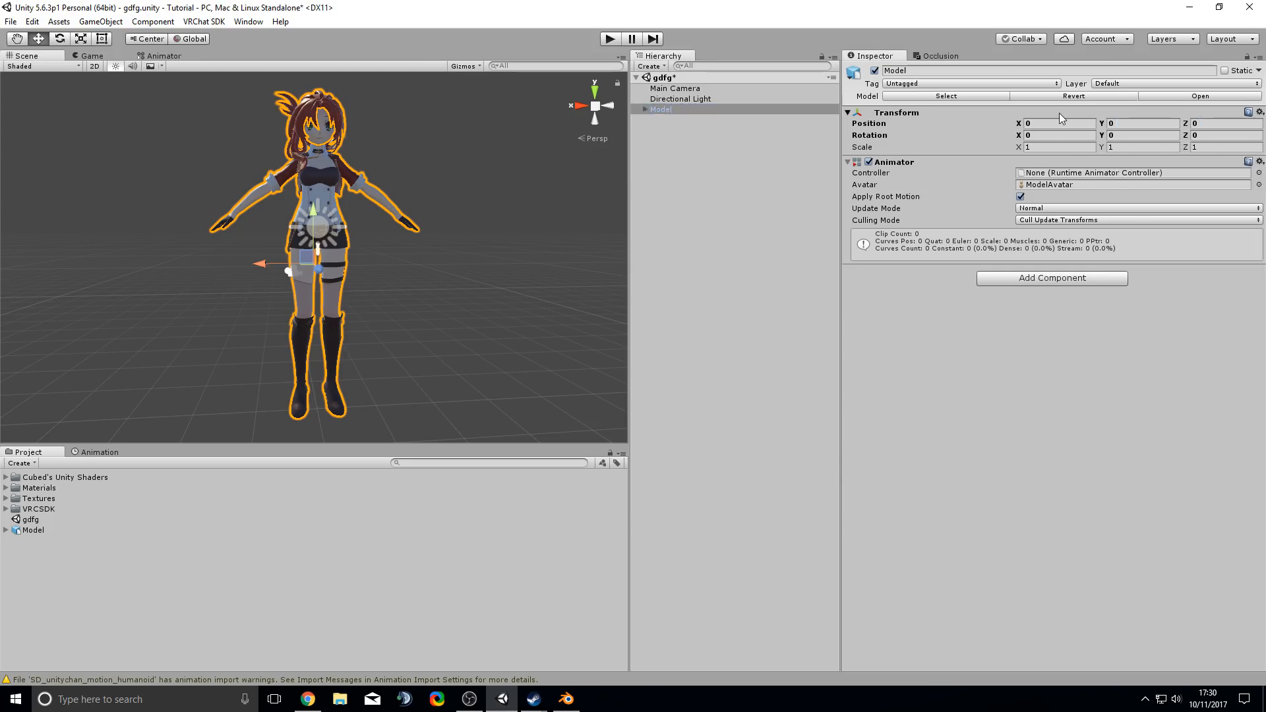
- Set the Model's scale to 0.25 on the X, Y and Z axes
left_click(1059, 113)
left_click(1064, 108)
left_click(981, 148)
type(".25")
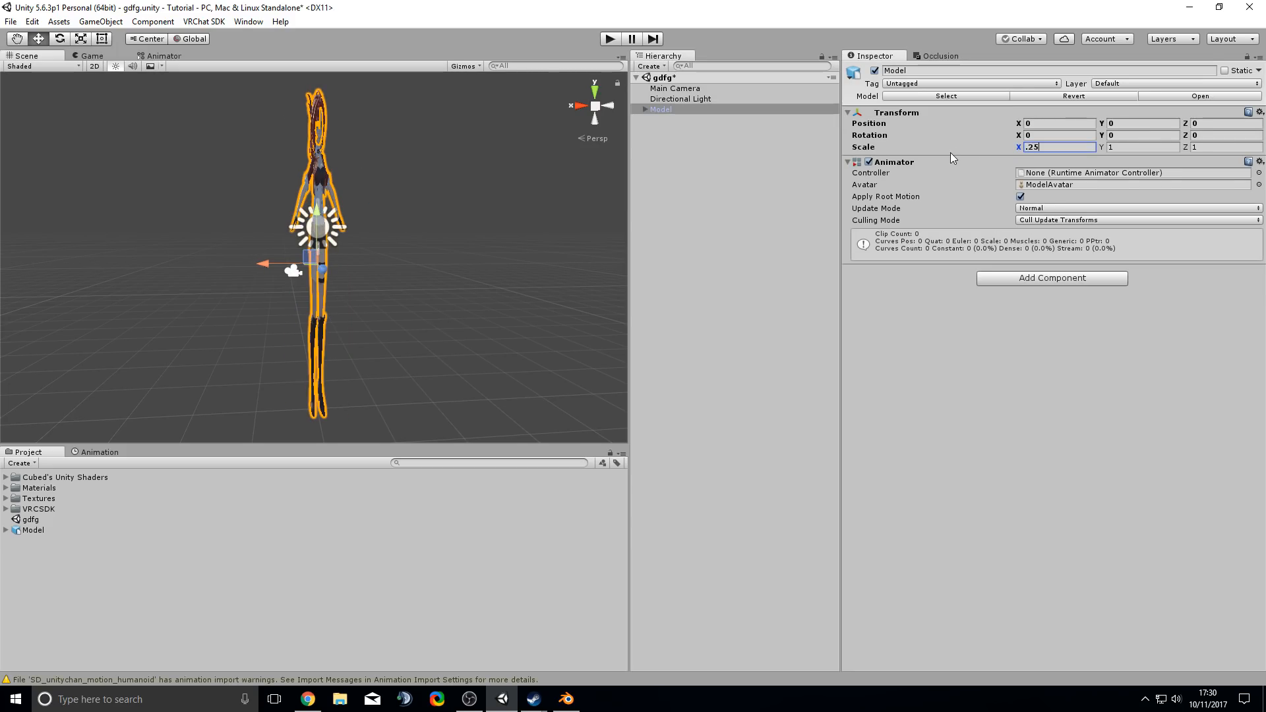
key("Tab")
type(".25")
key("Tab")
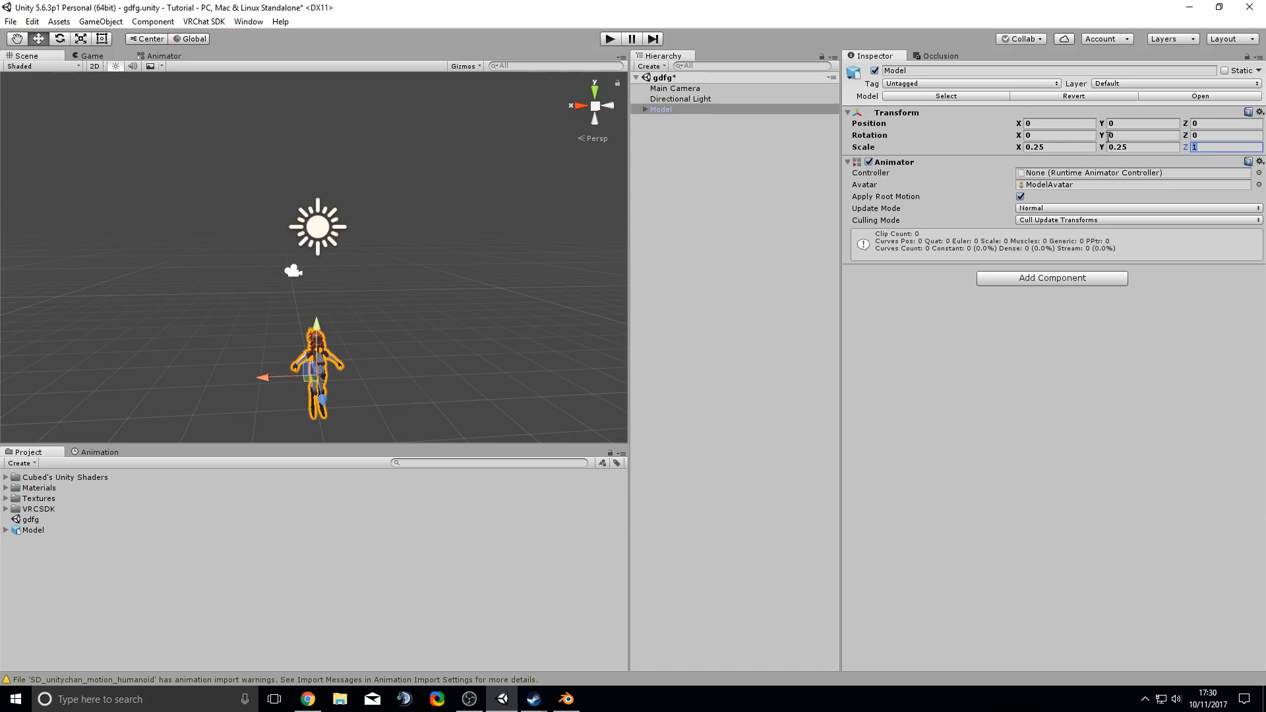
type(".25")
scroll(314, 338, "up", 4)
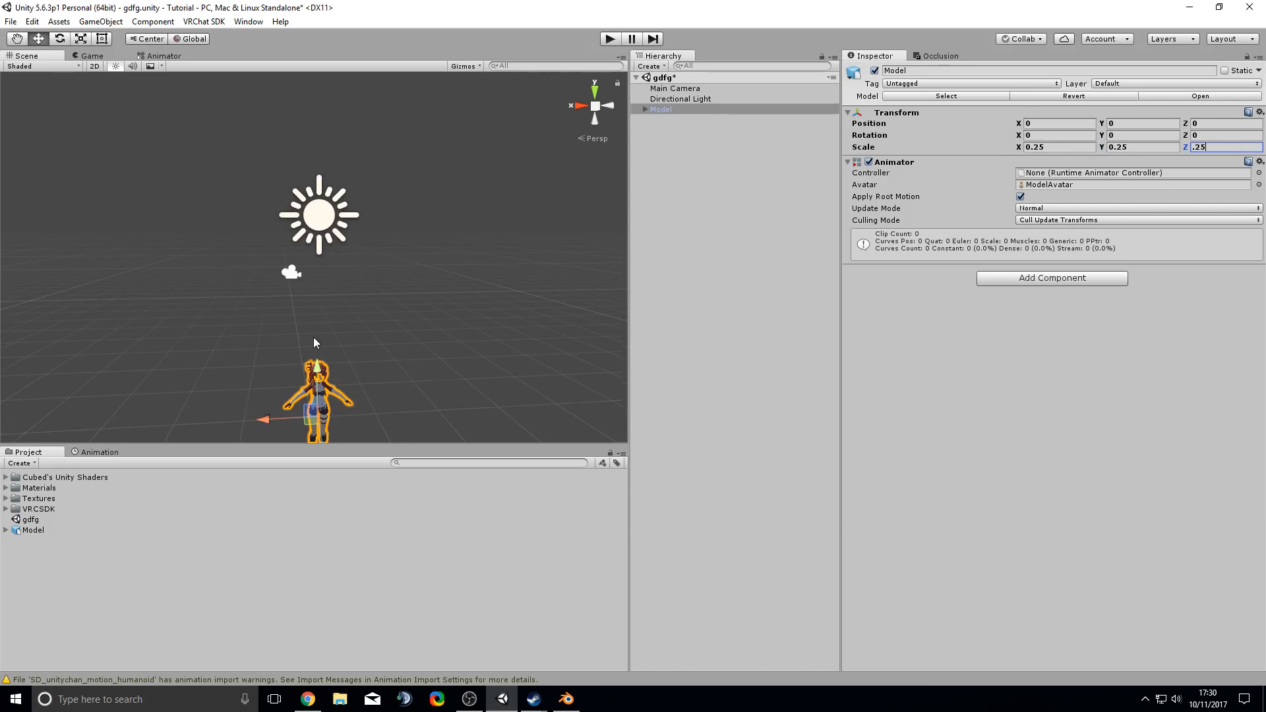
middle_click_drag(339, 274, 348, 130)
scroll(348, 129, "up", 5)
scroll(284, 196, "down", 2)
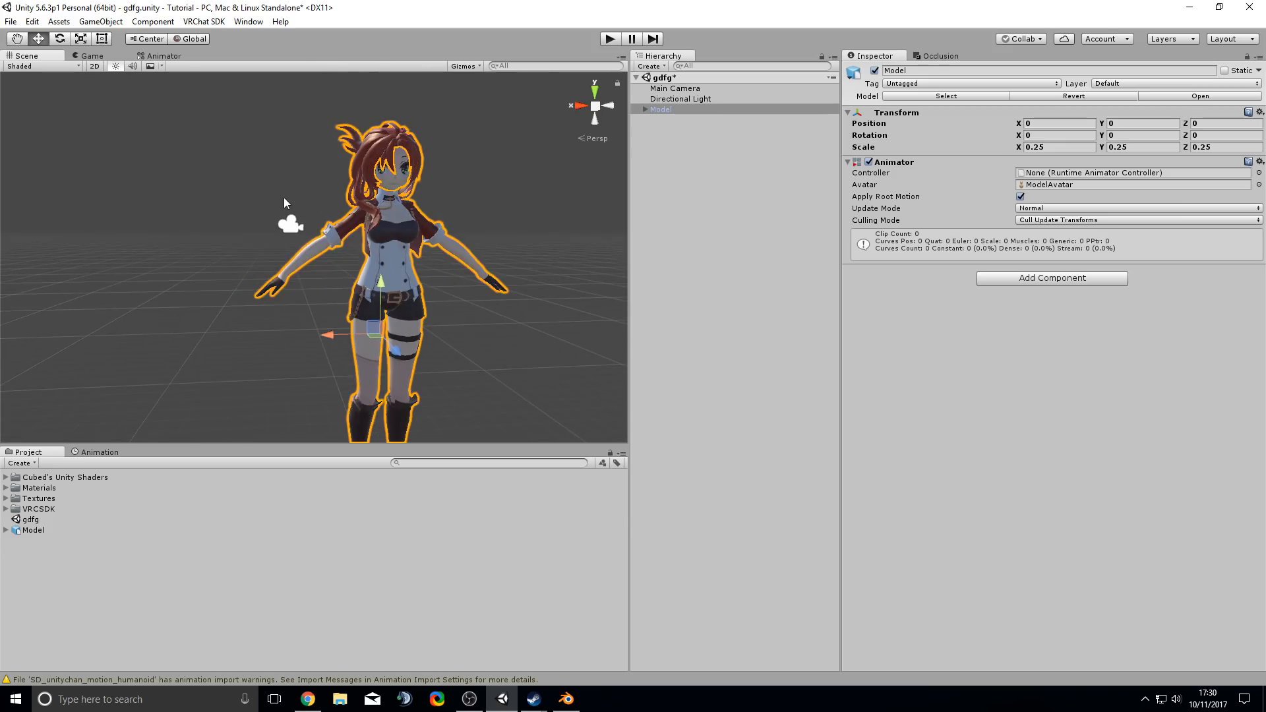
middle_click_drag(283, 197, 235, 217)
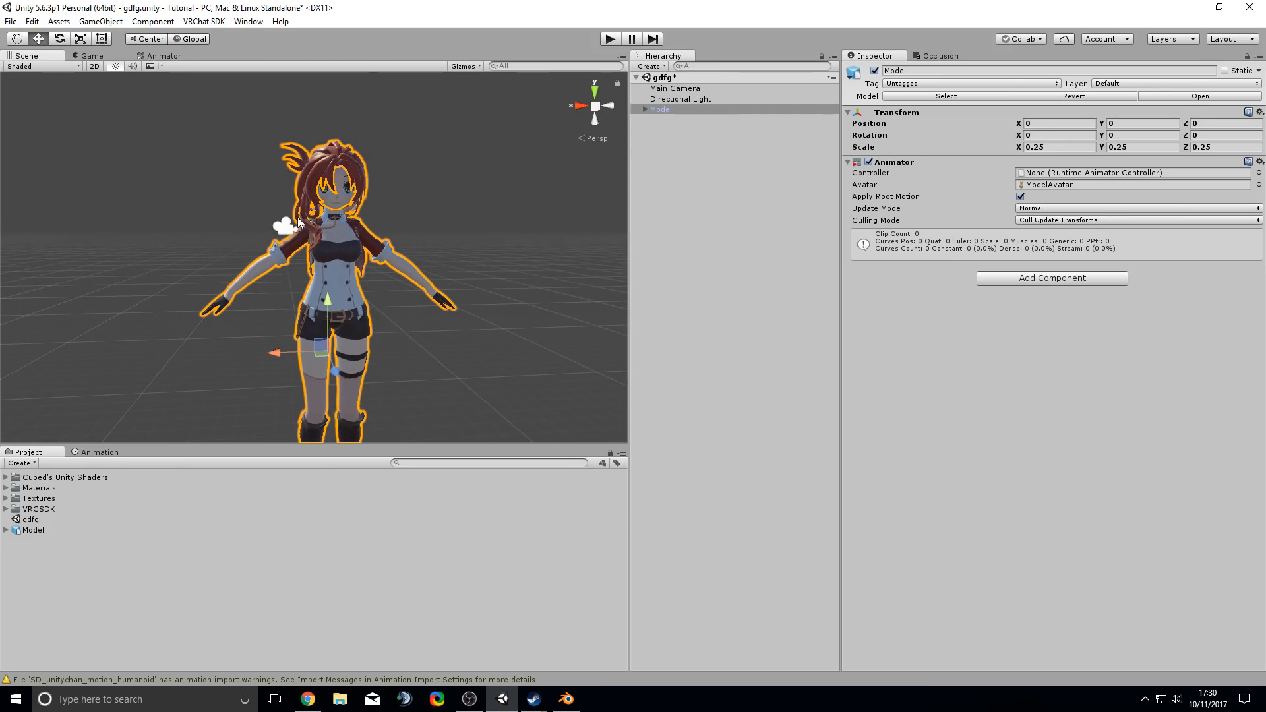
- Change the shader of all materials in the Materials folder to CubedParadox/Flat Lit Toon
left_click(6, 488)
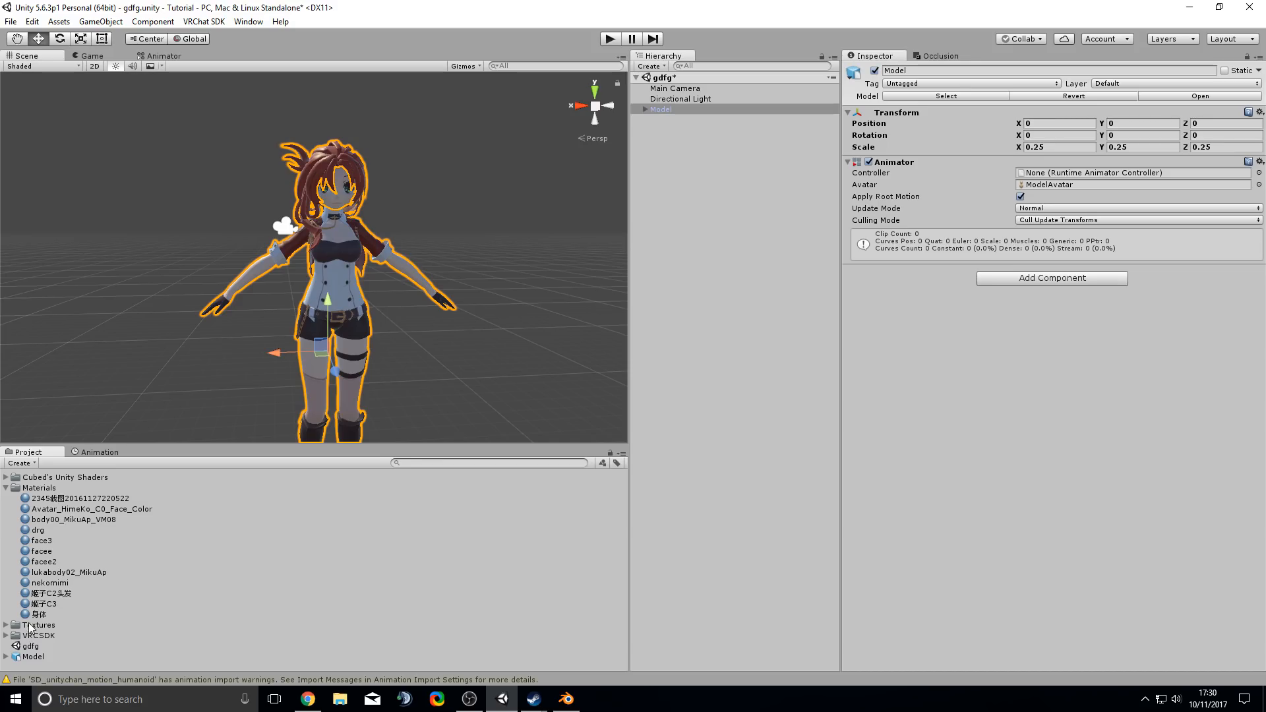
left_click(82, 500)
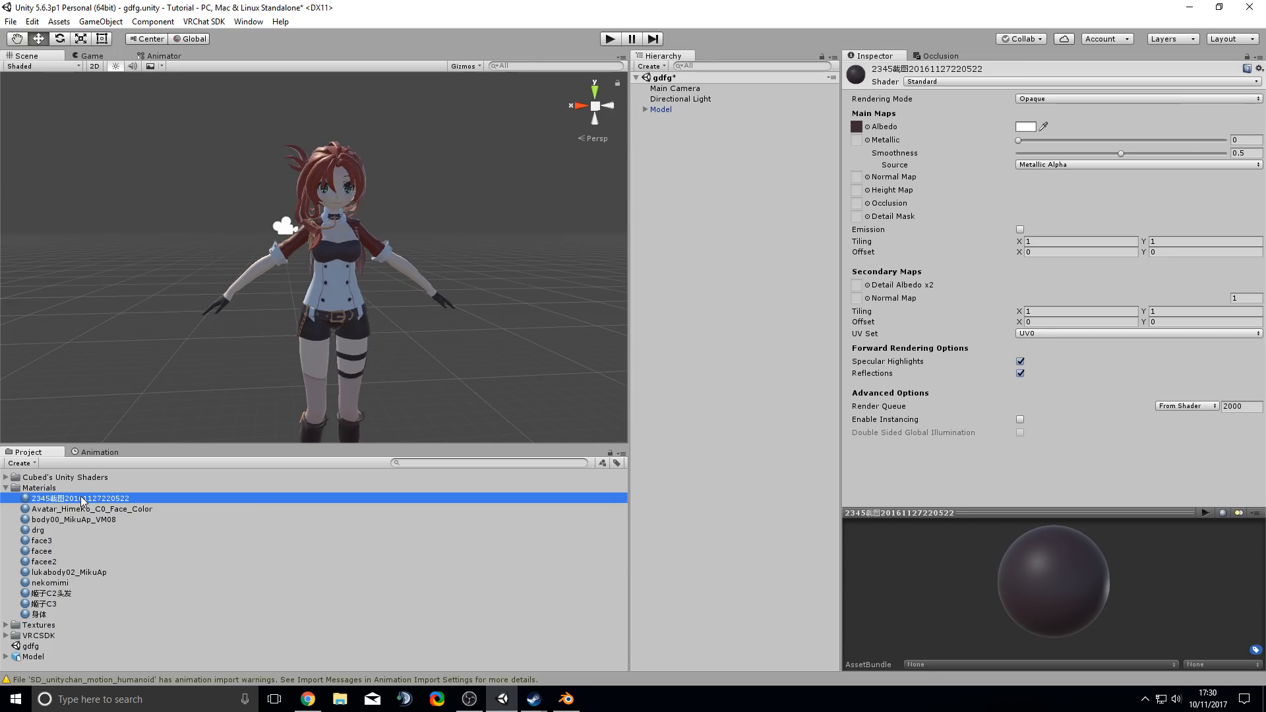
left_click(43, 615, "shift")
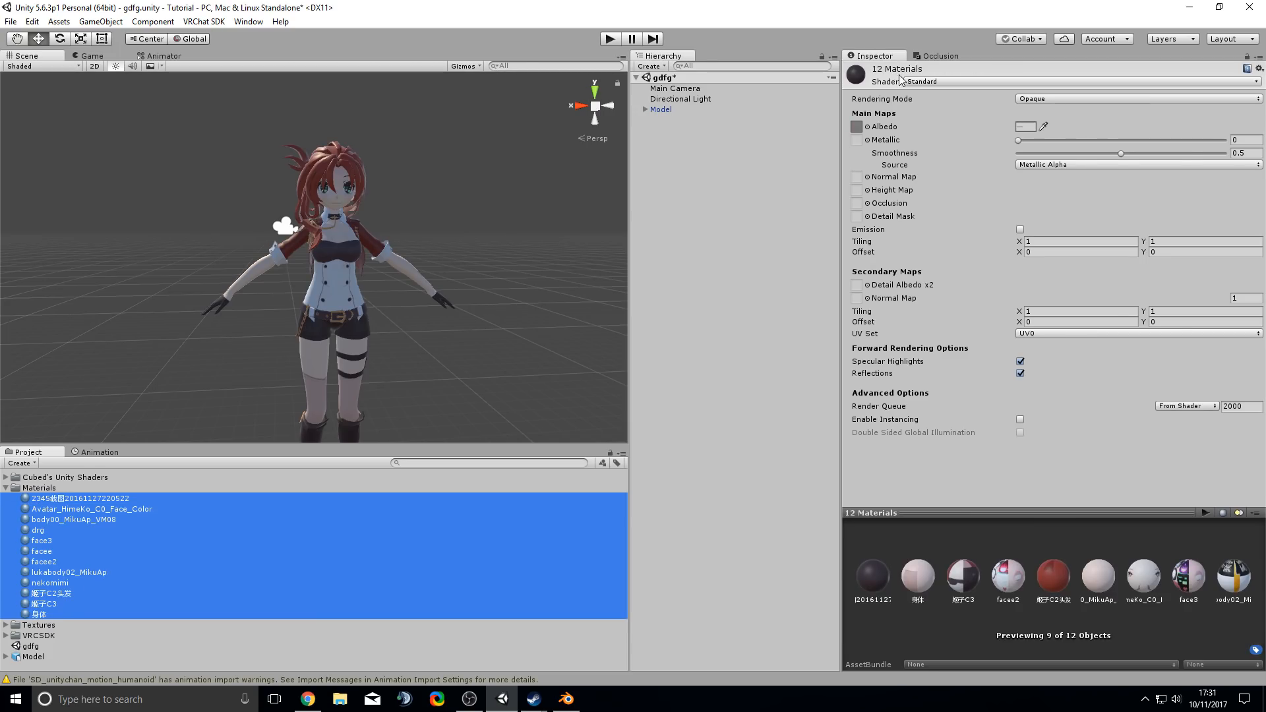
left_click(937, 81)
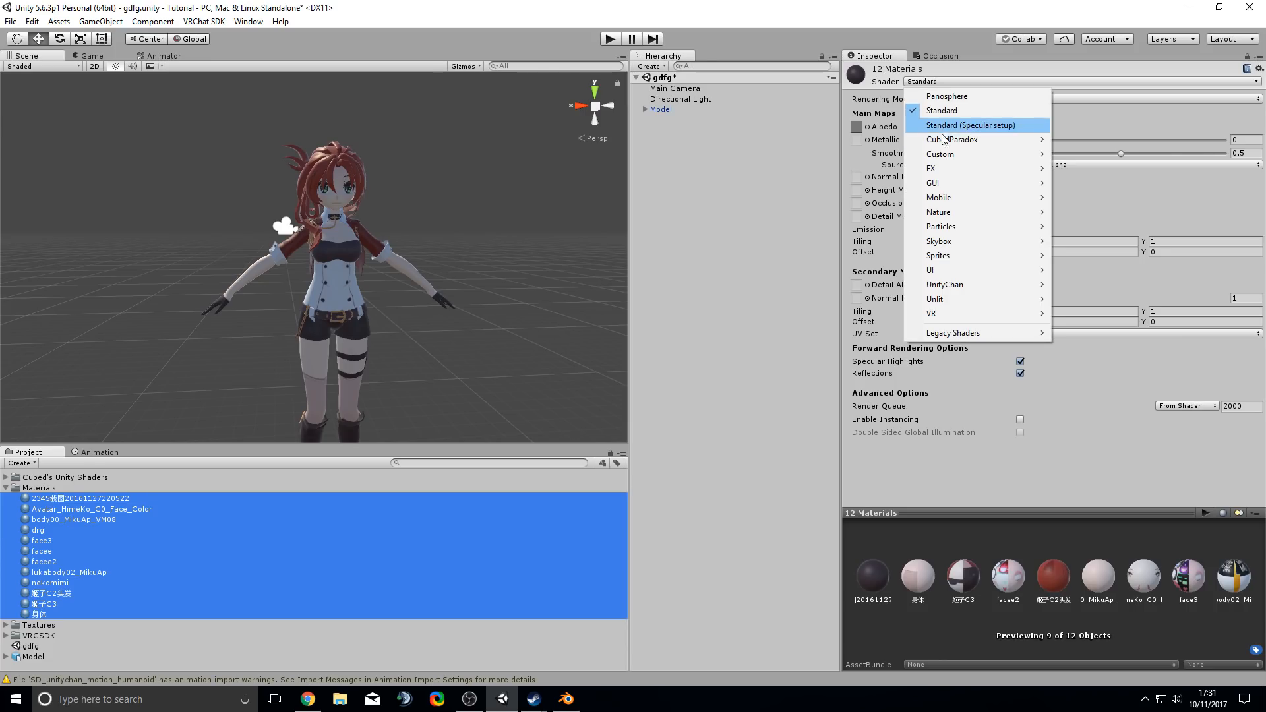
mouse_move(944, 139)
left_click(1088, 142)
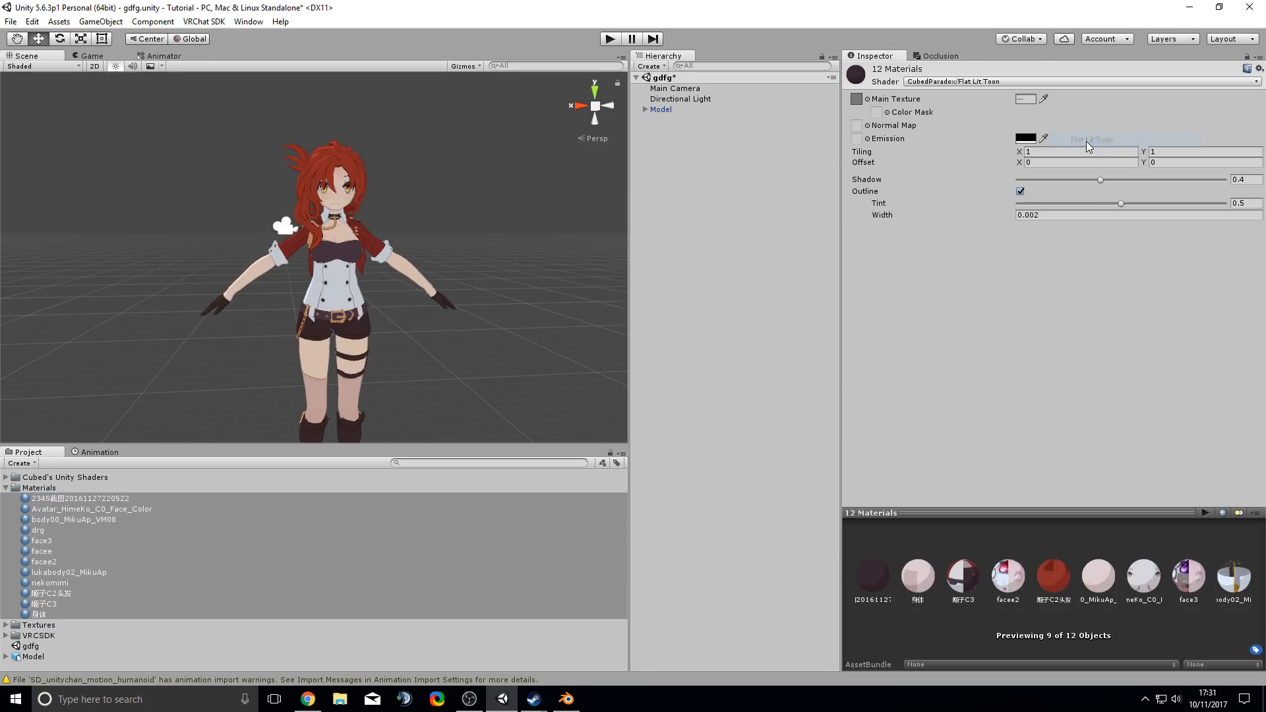
- Set the outline width of the selected materials to 0.001
left_click(1042, 215)
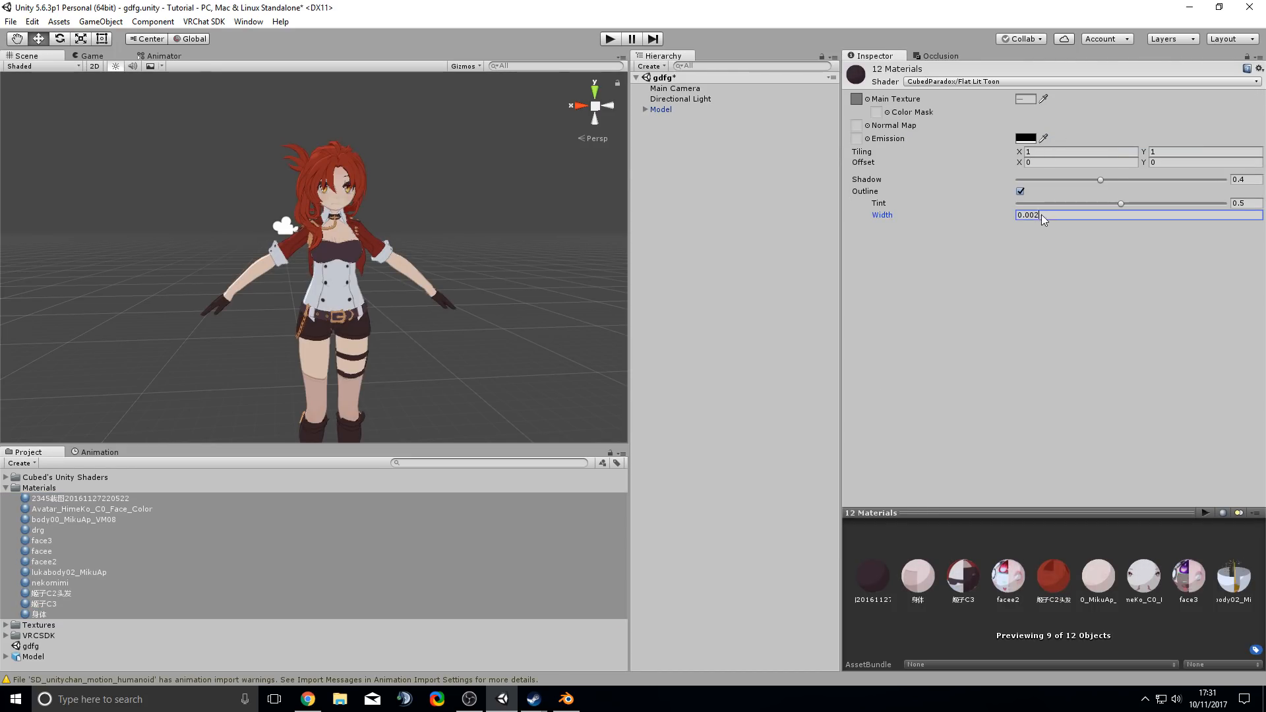
left_click_drag(1035, 215, 1047, 223)
type("1")
scroll(443, 283, "up", 6)
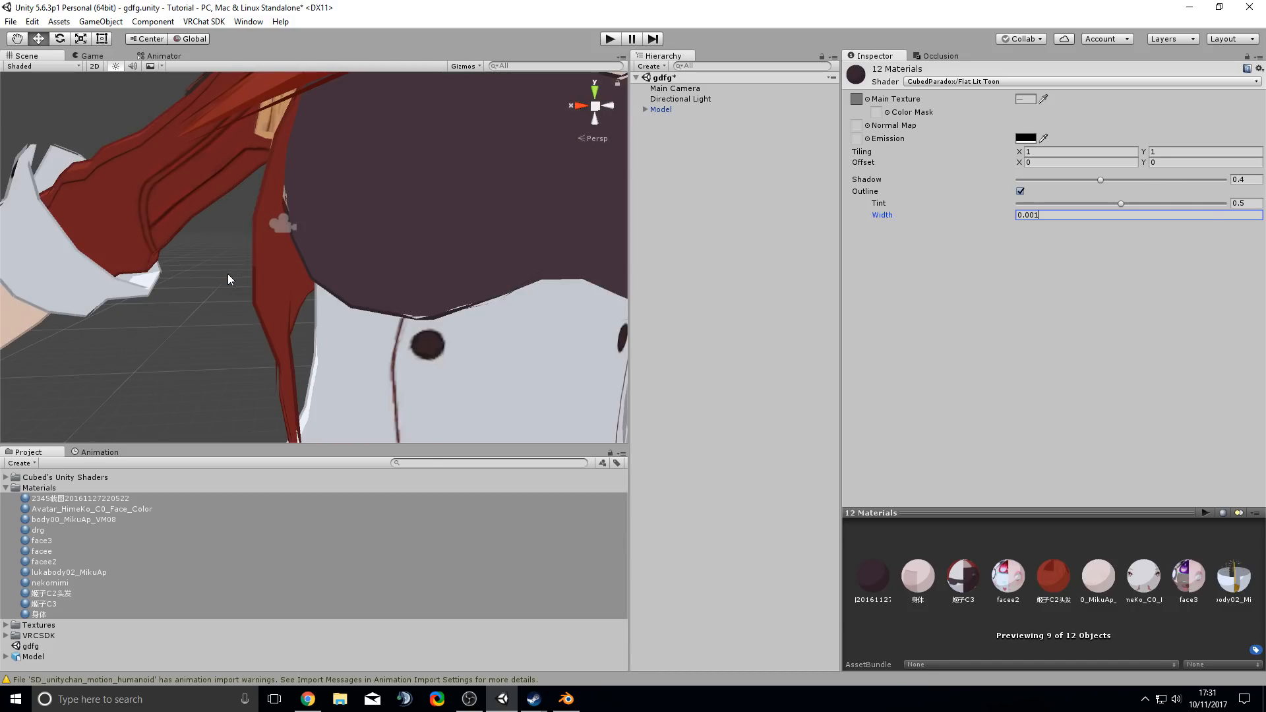
scroll(231, 274, "down", 3)
scroll(236, 271, "down", 5)
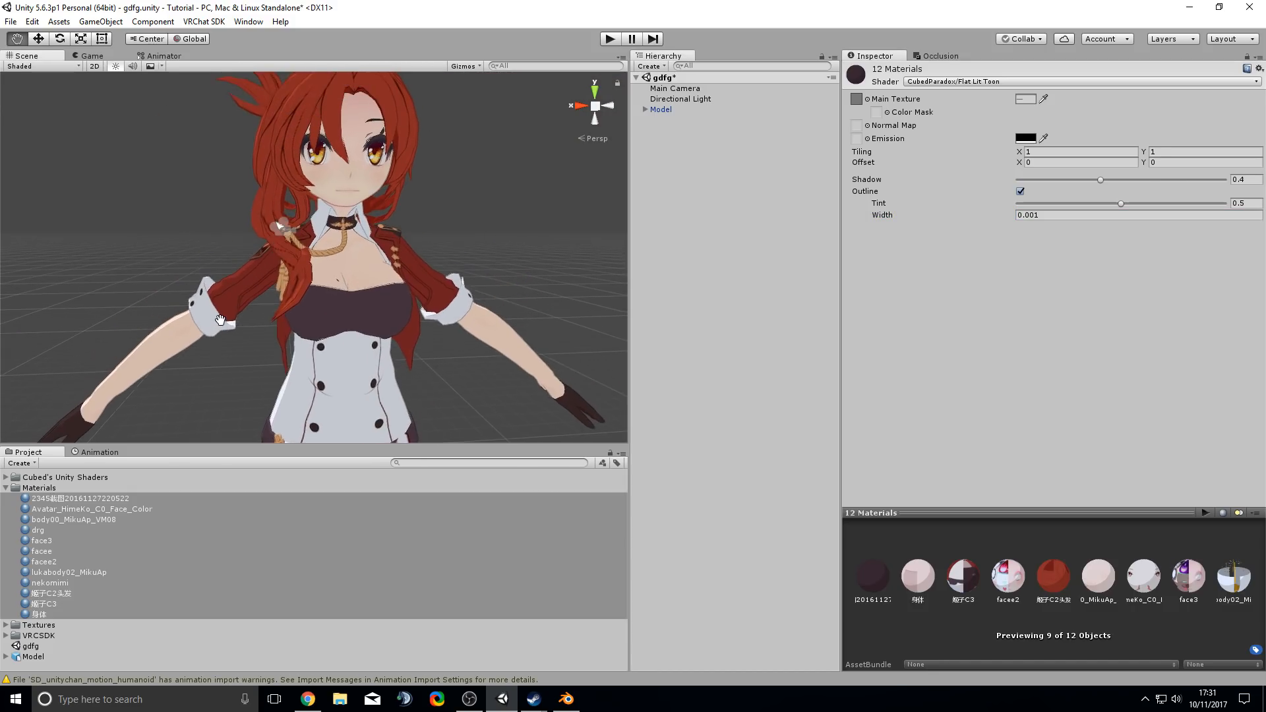
middle_click_drag(222, 309, 235, 280)
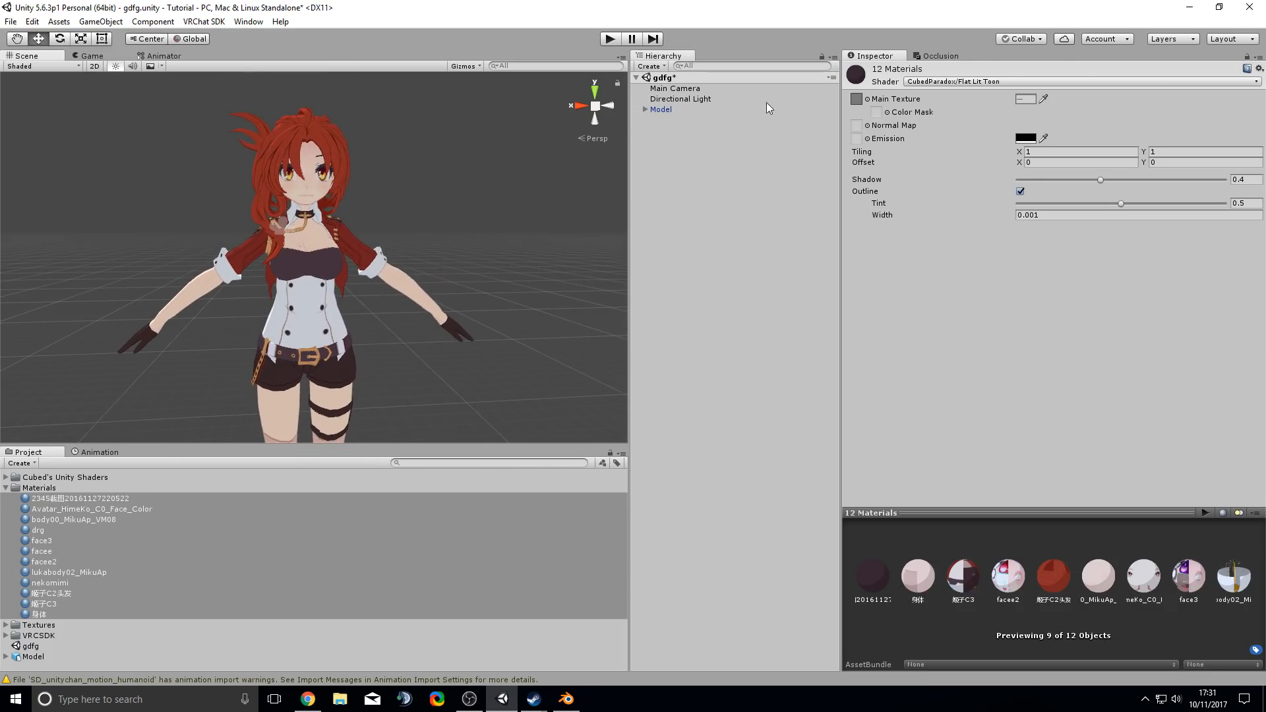
- Duplicate the Model in the scene hierarchy and rename the copy Blink
left_click(670, 113)
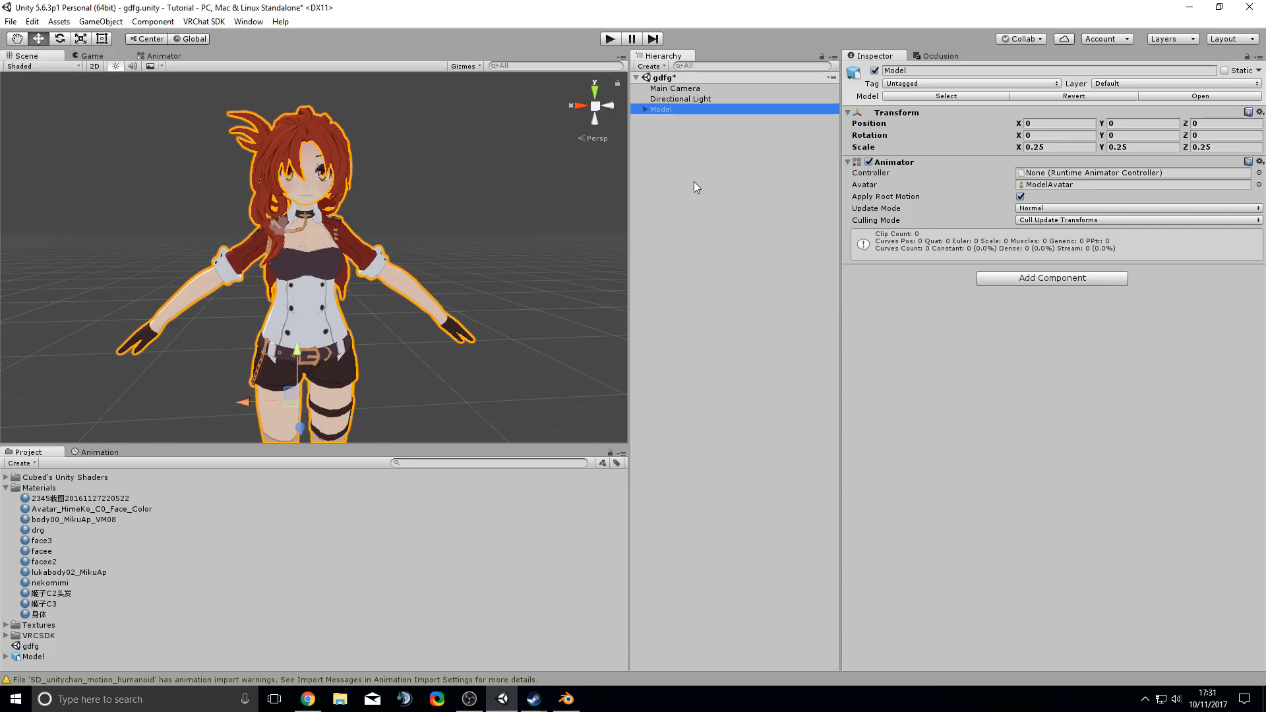
key("ctrl+d")
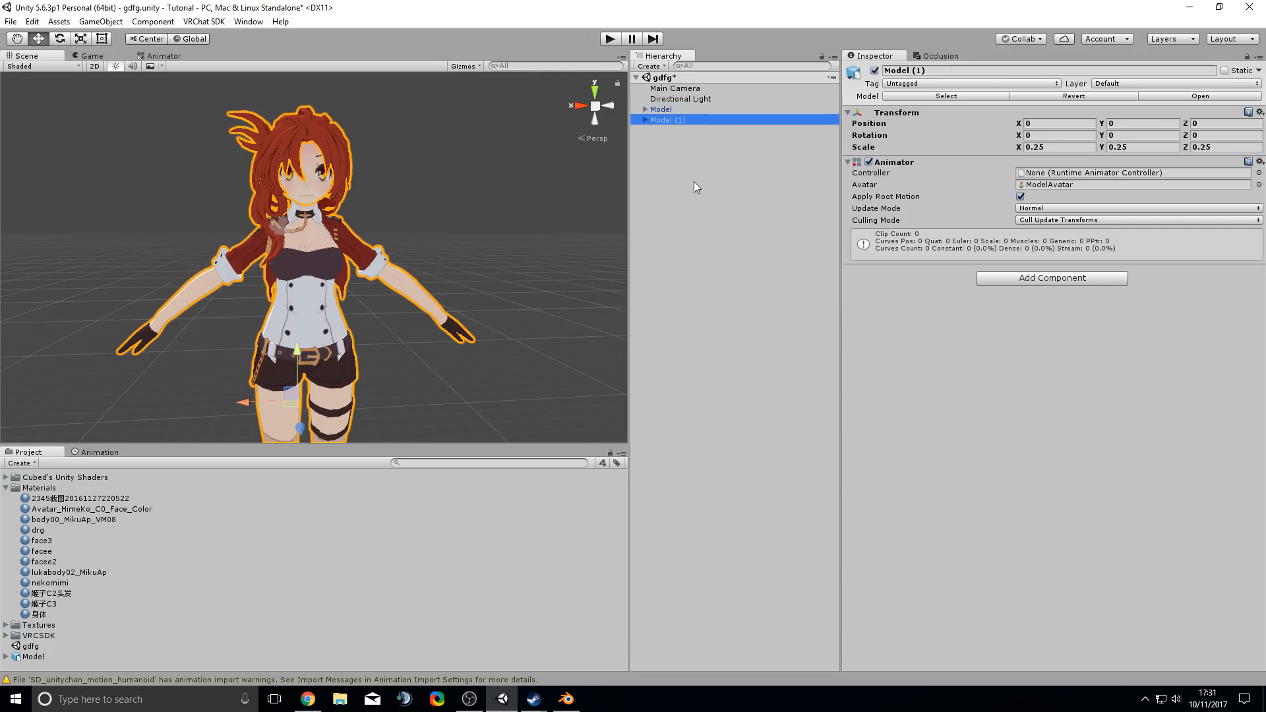
left_click(673, 120)
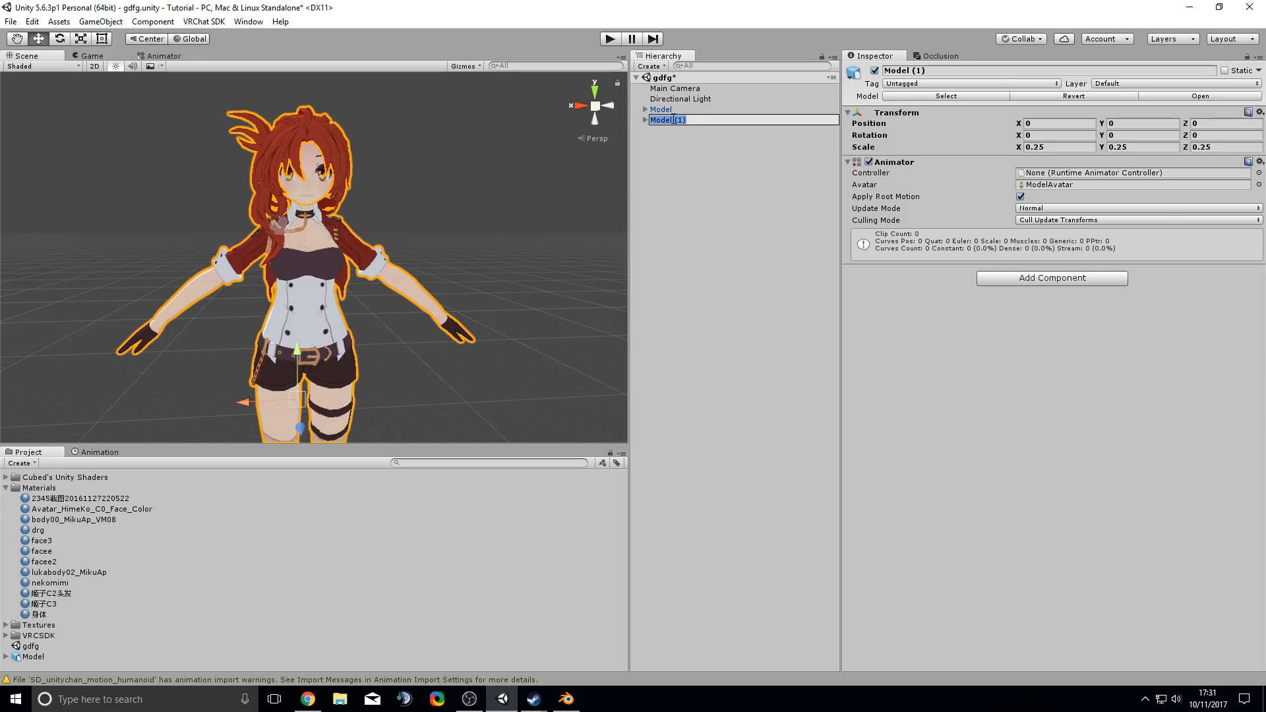
type("Blink")
key("Return")
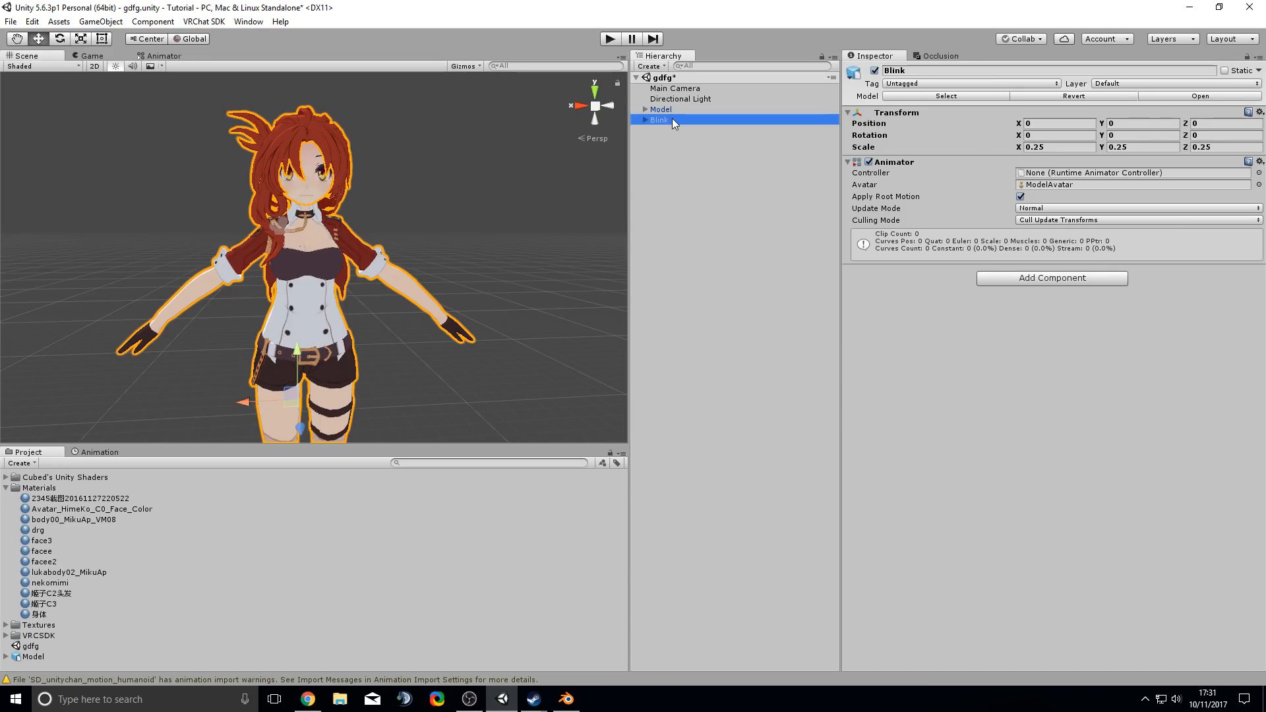
- Create an animation clip for the Blink object and save it as Blink in the Assets folder
left_click(99, 452)
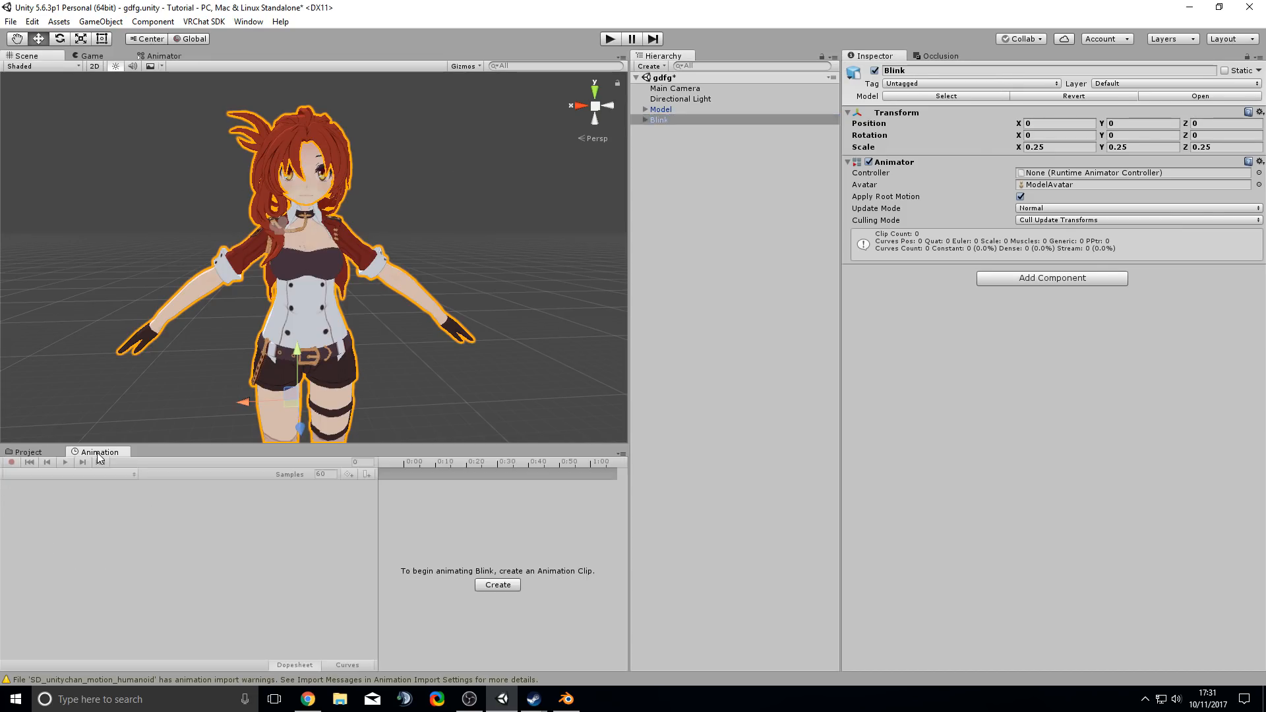
left_click(498, 585)
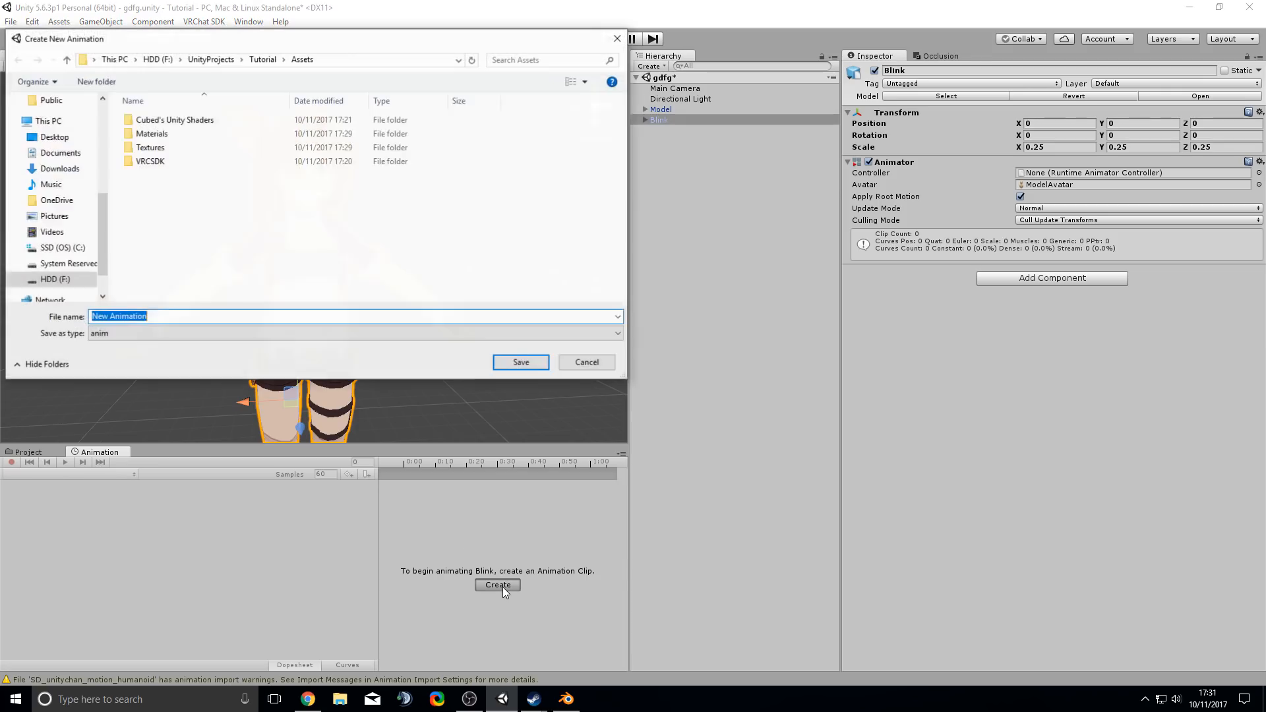
type("Blink")
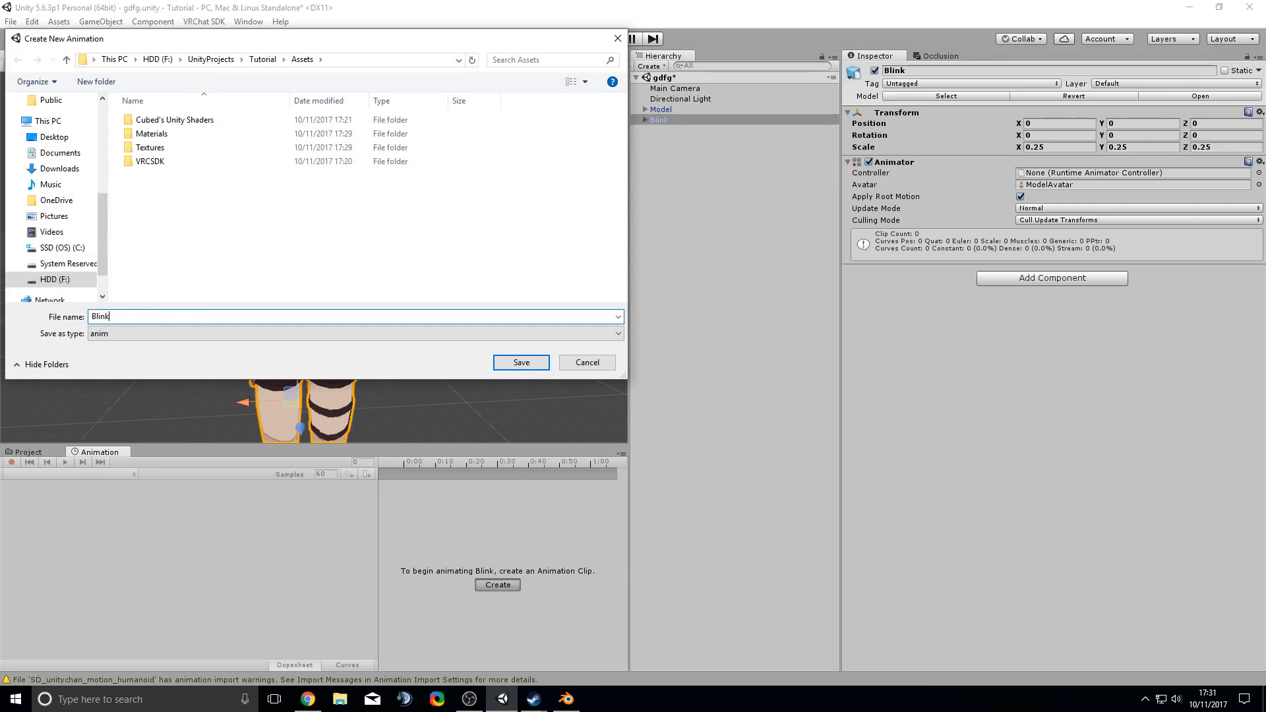
key("Return")
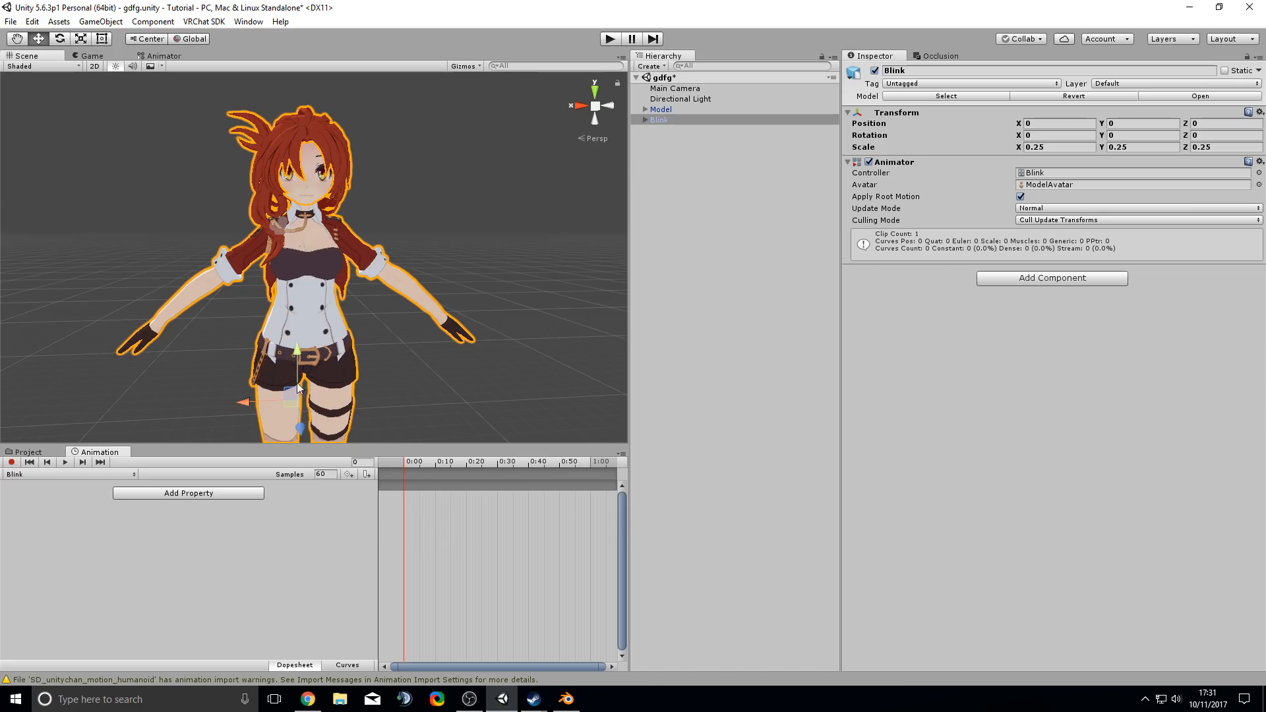
- Add the Face's Skinned Mesh Renderer property Blend Shape.Blink to the Blink animation
left_click(178, 497)
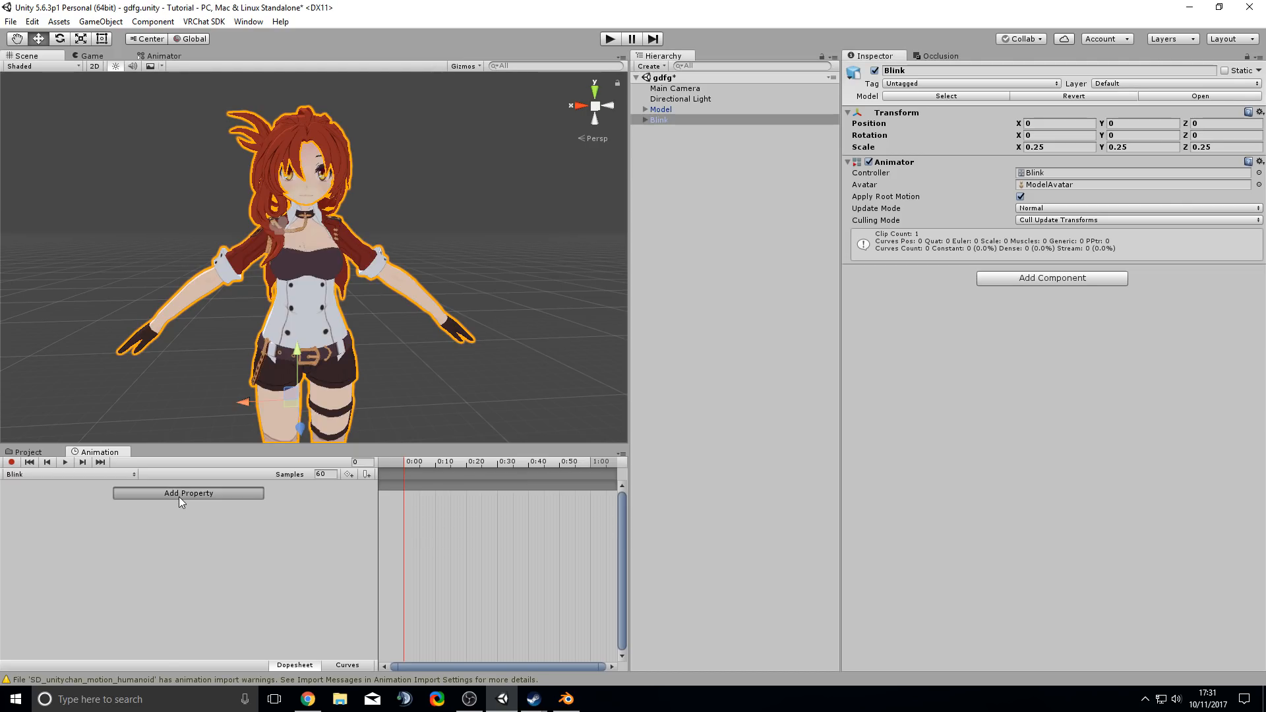
left_click(179, 496)
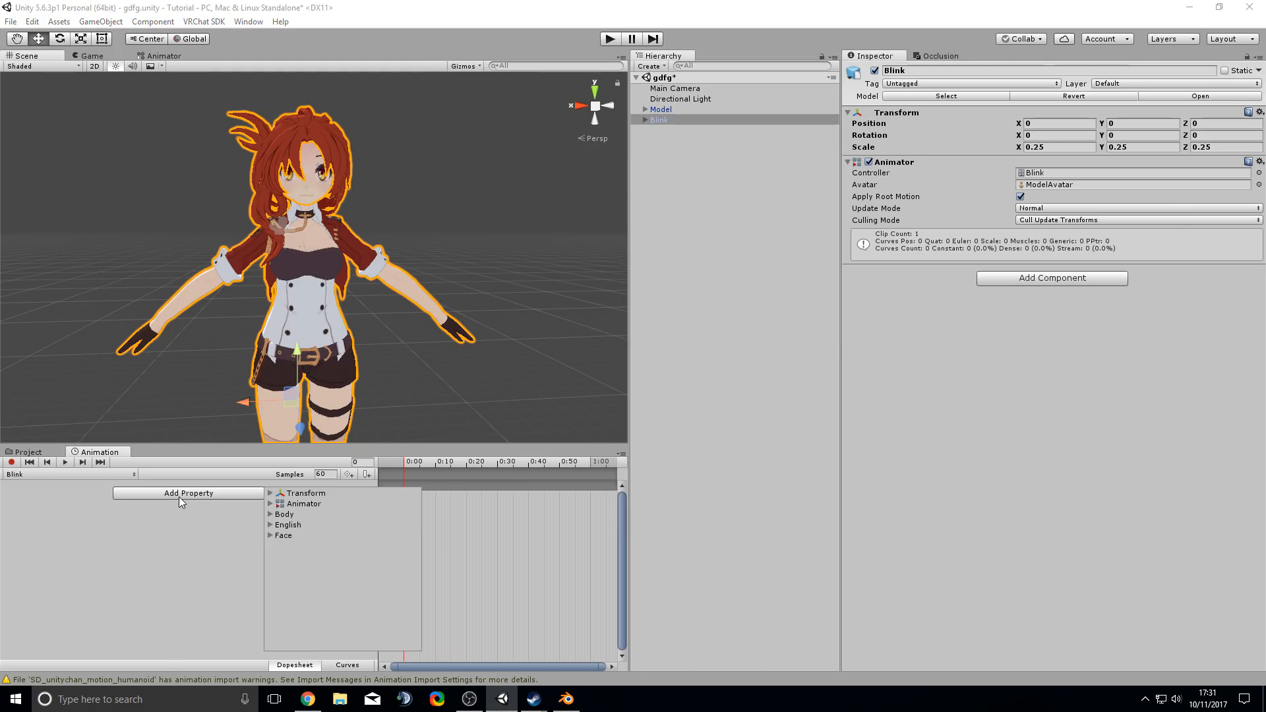
left_click(270, 534)
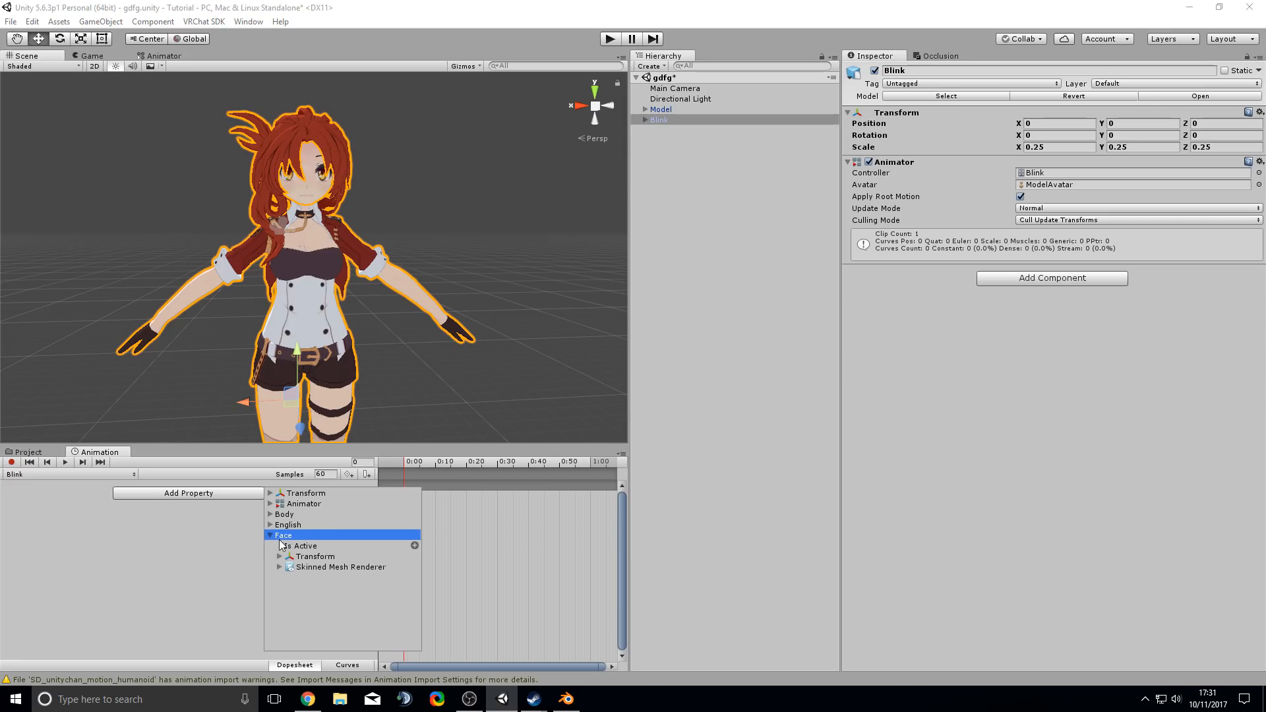
left_click(280, 566)
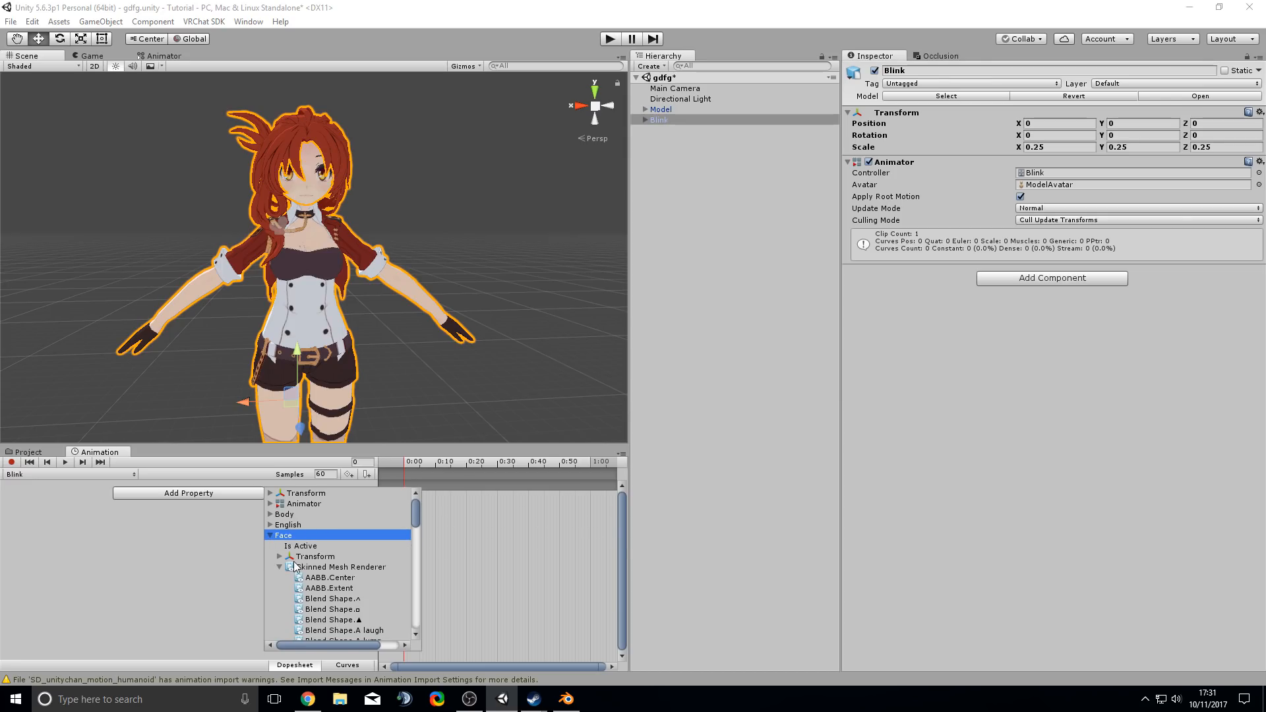
scroll(330, 626, "down", 3)
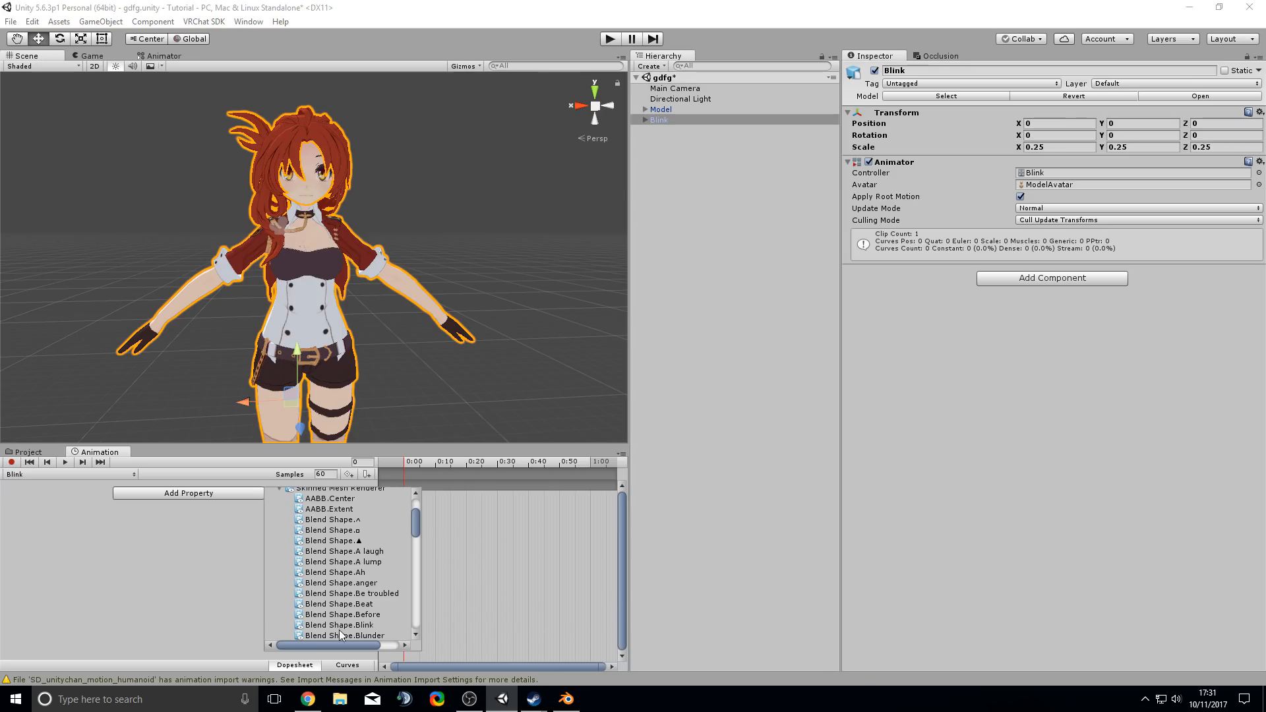
left_click(343, 627)
left_click_drag(348, 647, 369, 646)
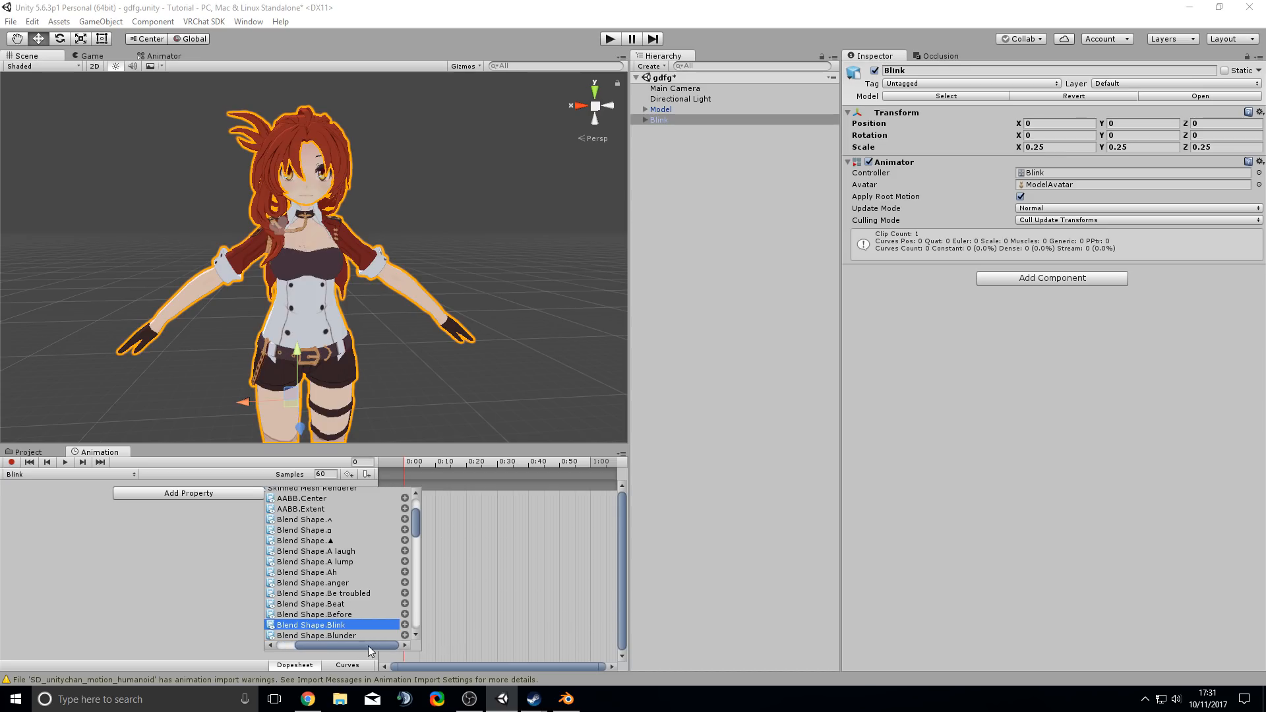
left_click(403, 626)
scroll(446, 507, "down", 5)
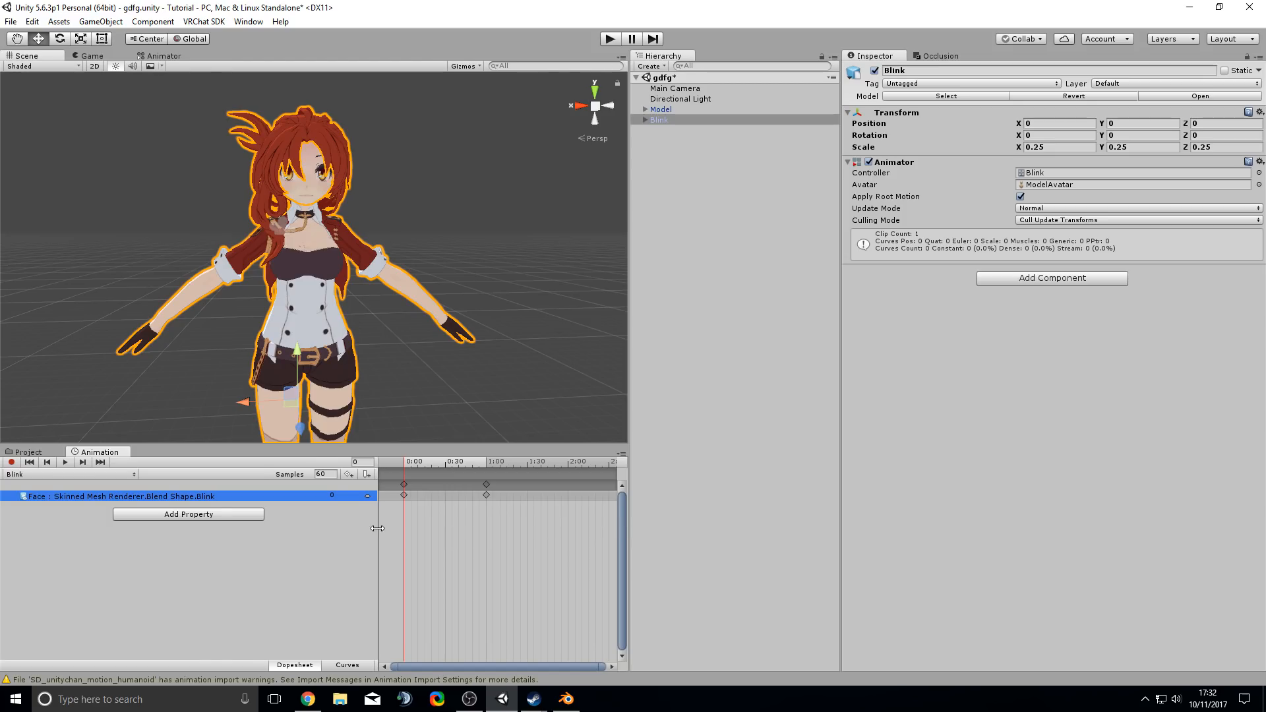
- Widen the timeline, move the Blink track's end keyframe to just before 2:00, and place the playhead at frame 120
left_click_drag(377, 528, 278, 527)
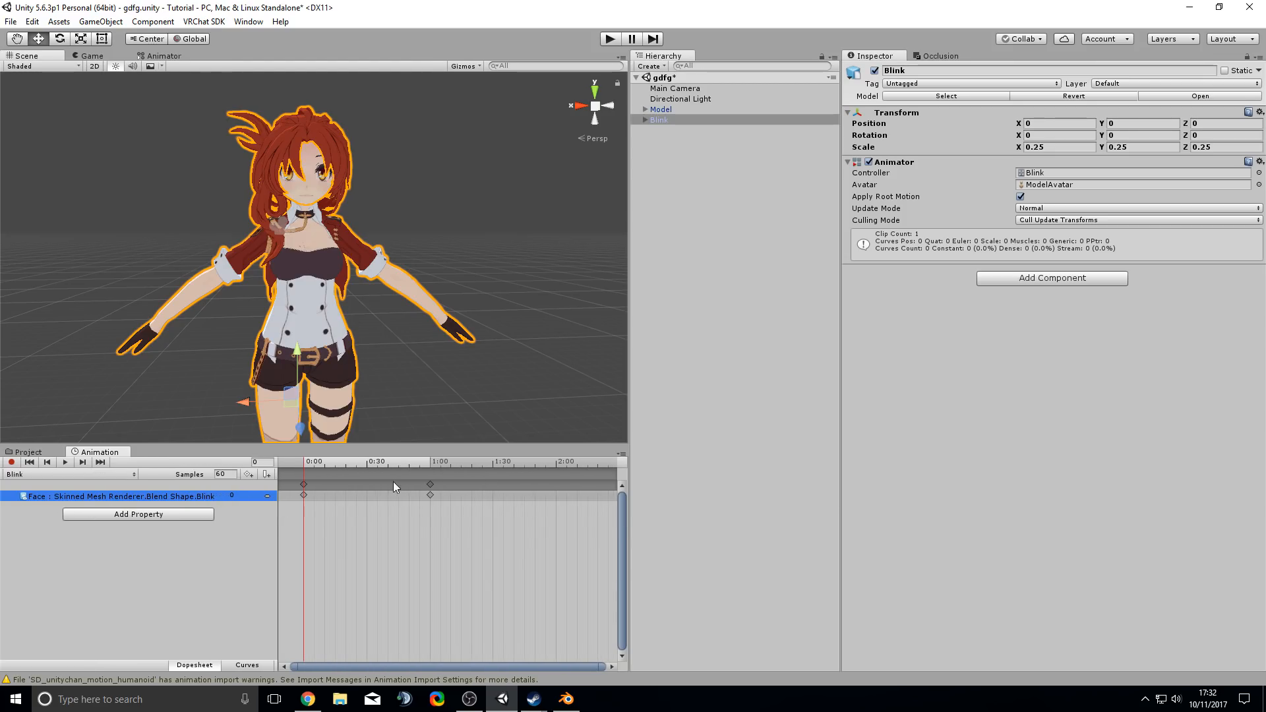
left_click_drag(429, 495, 544, 496)
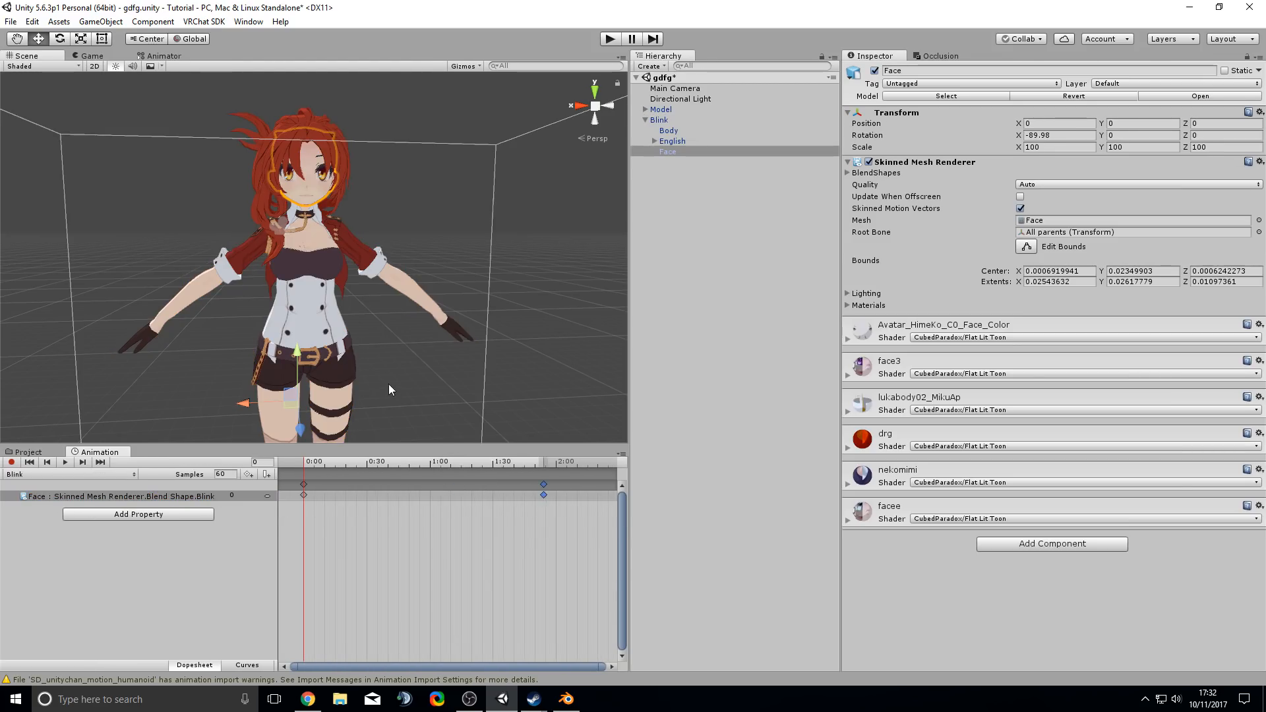
left_click(556, 464)
- Select the Blink object in the hierarchy and turn off animation recording
middle_click_drag(501, 436, 395, 286)
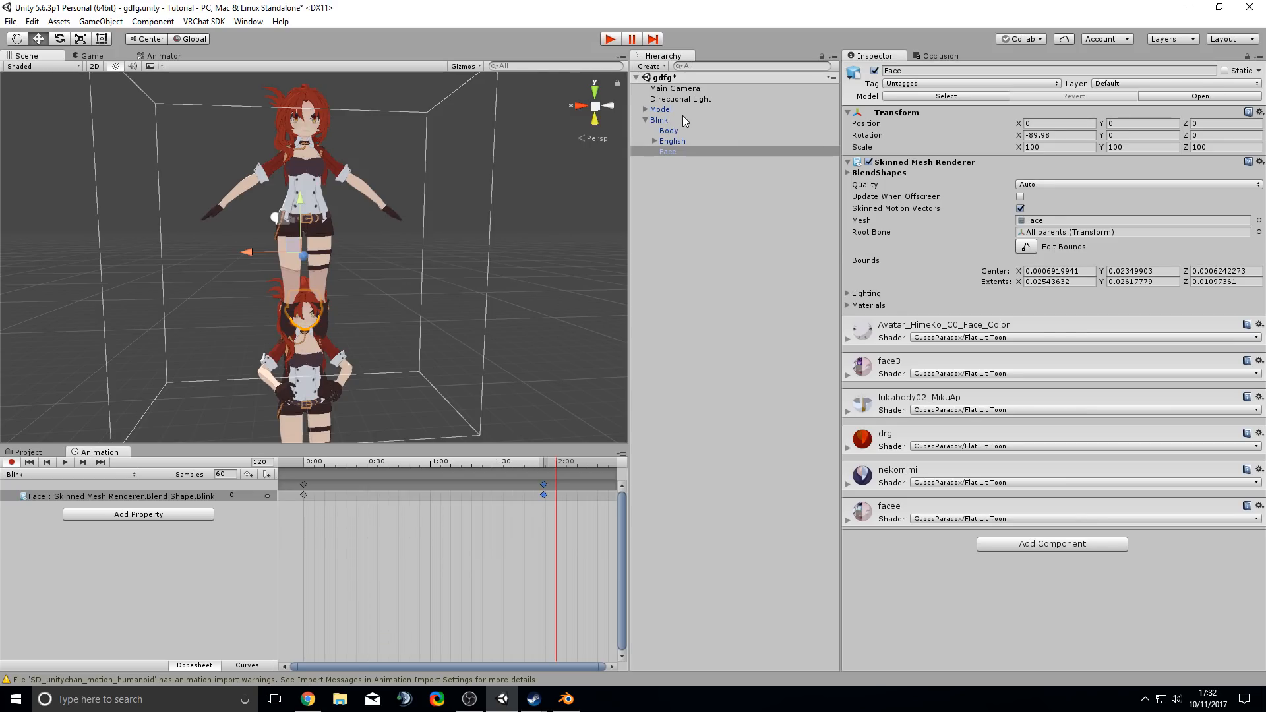
left_click(657, 121)
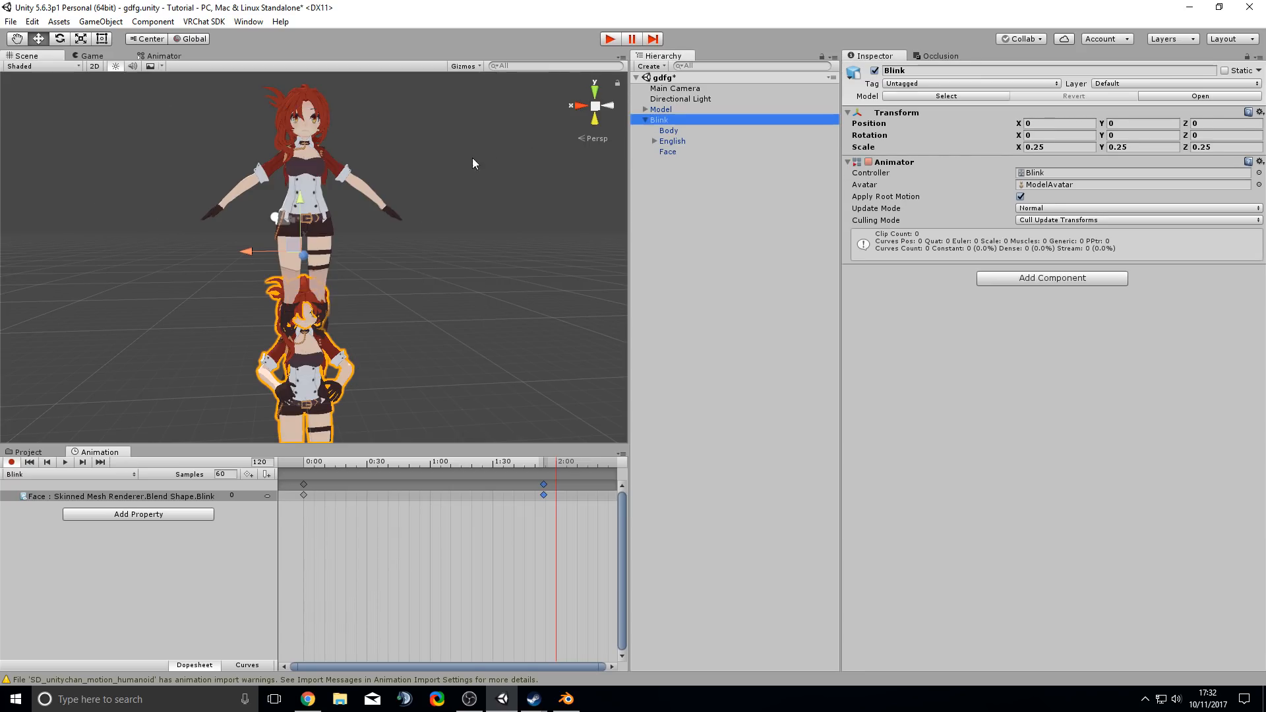
scroll(370, 280, "down", 3)
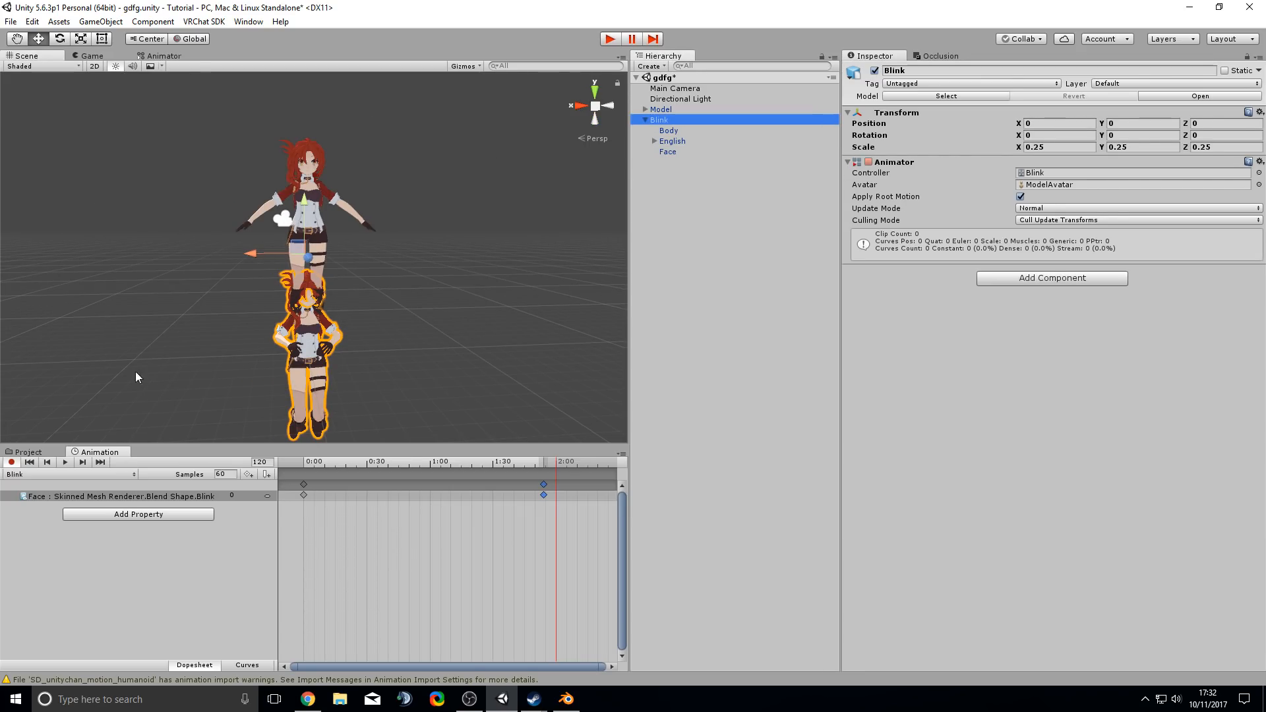
left_click(12, 463)
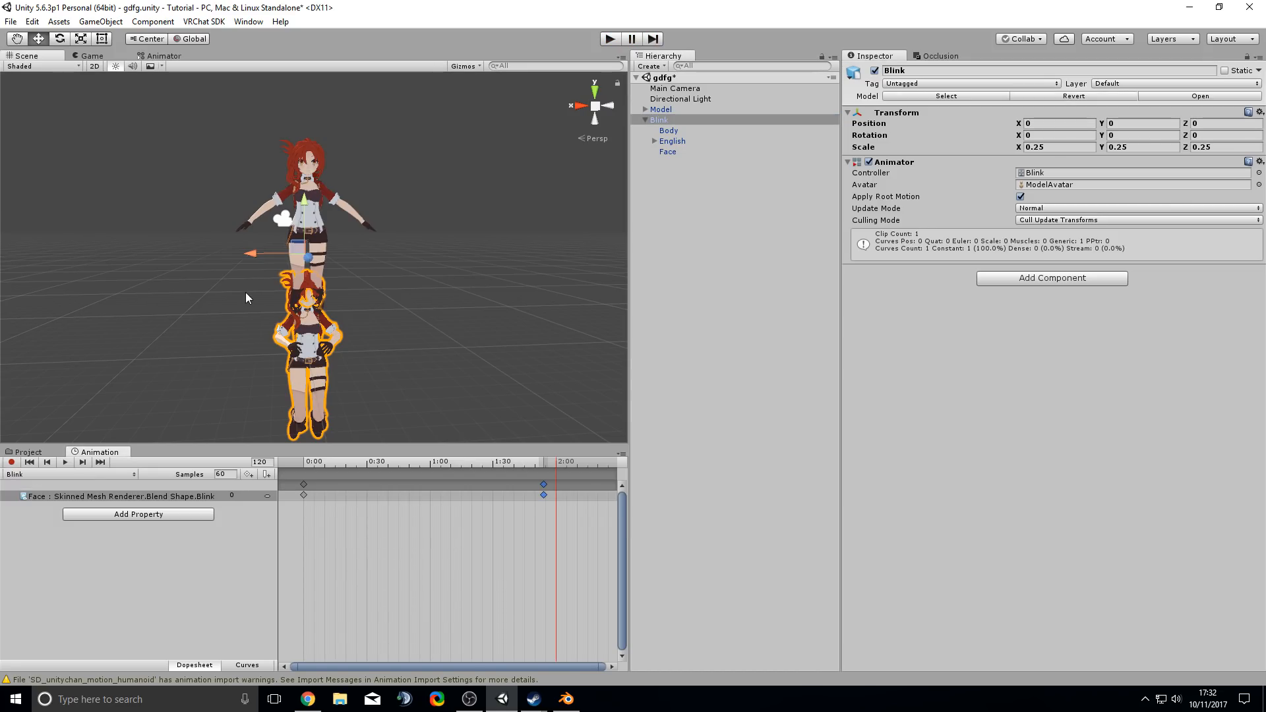
- Move the Blink model up and away from the original, to about X -0.965, Y 0.859, and frame its upper body closely
left_click_drag(256, 252, 466, 59)
middle_click_drag(390, 177, 271, 236)
scroll(271, 236, "up", 10)
middle_click_drag(268, 189, 172, 368)
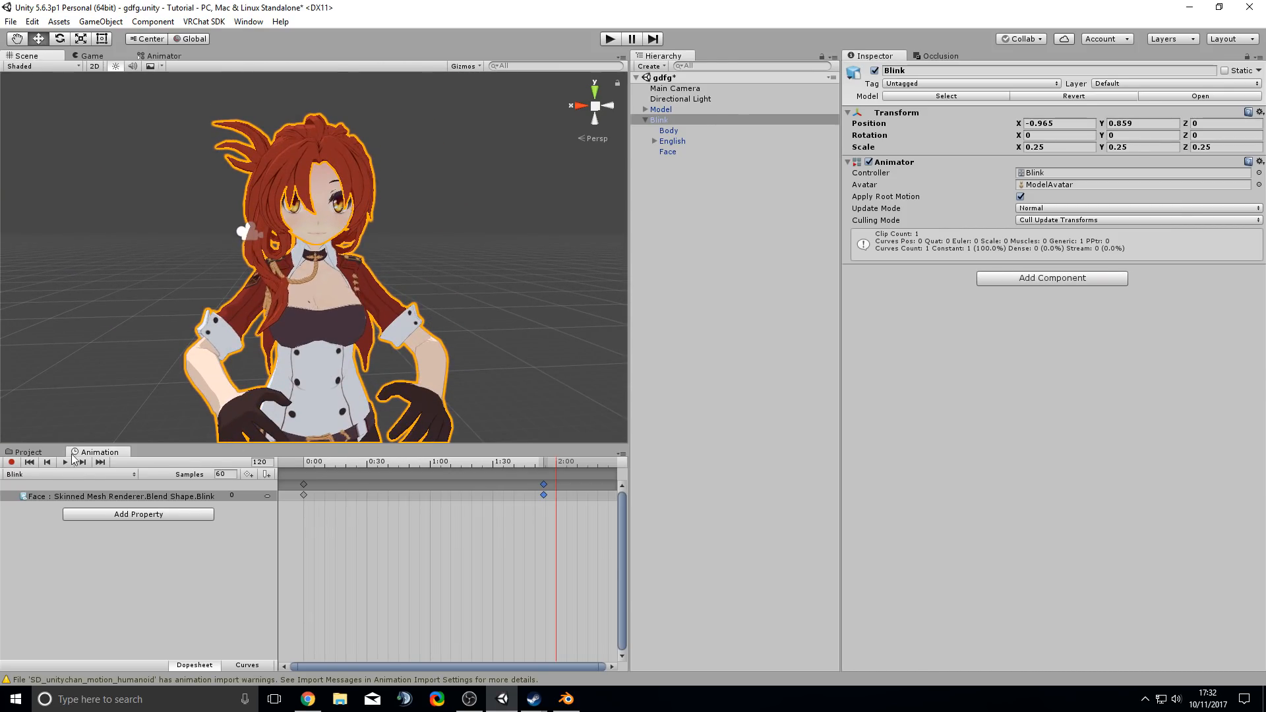
- Turn on animation recording, move the Blink track's end keyframe to 5:00, and place the playhead at frame 300
left_click(11, 461)
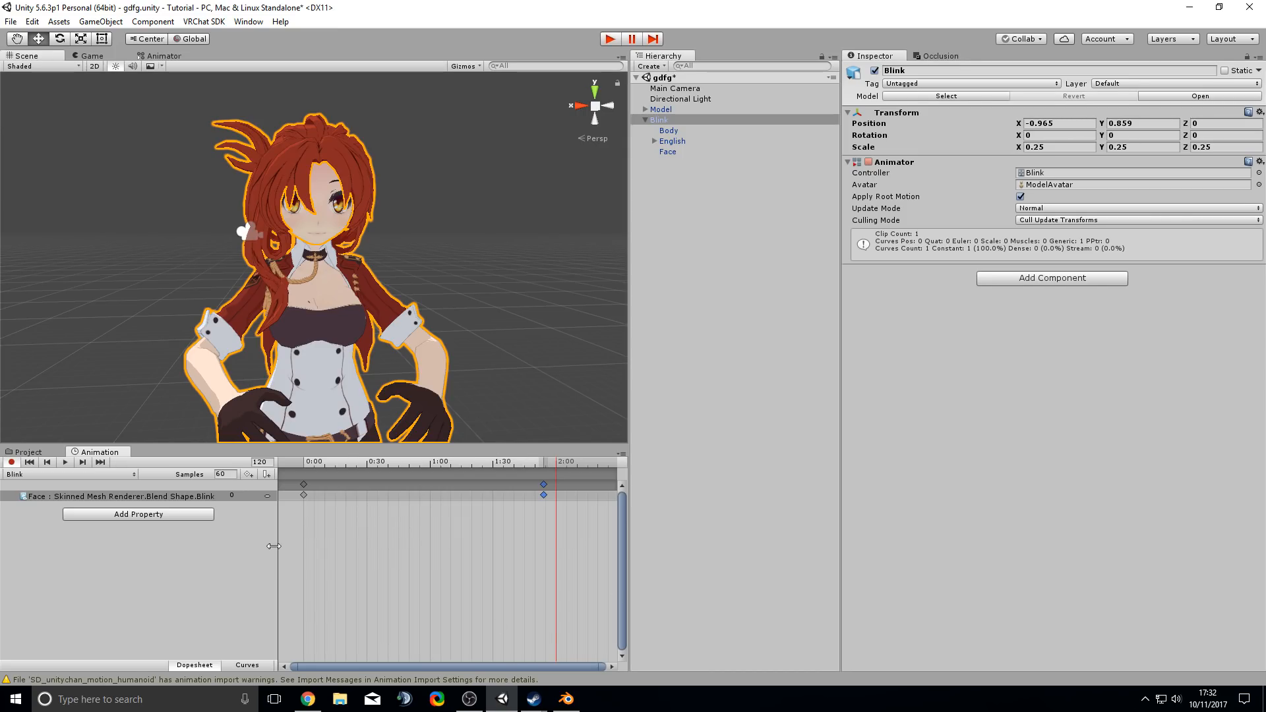
left_click_drag(277, 548, 219, 546)
scroll(461, 540, "down", 2)
scroll(465, 534, "down", 3)
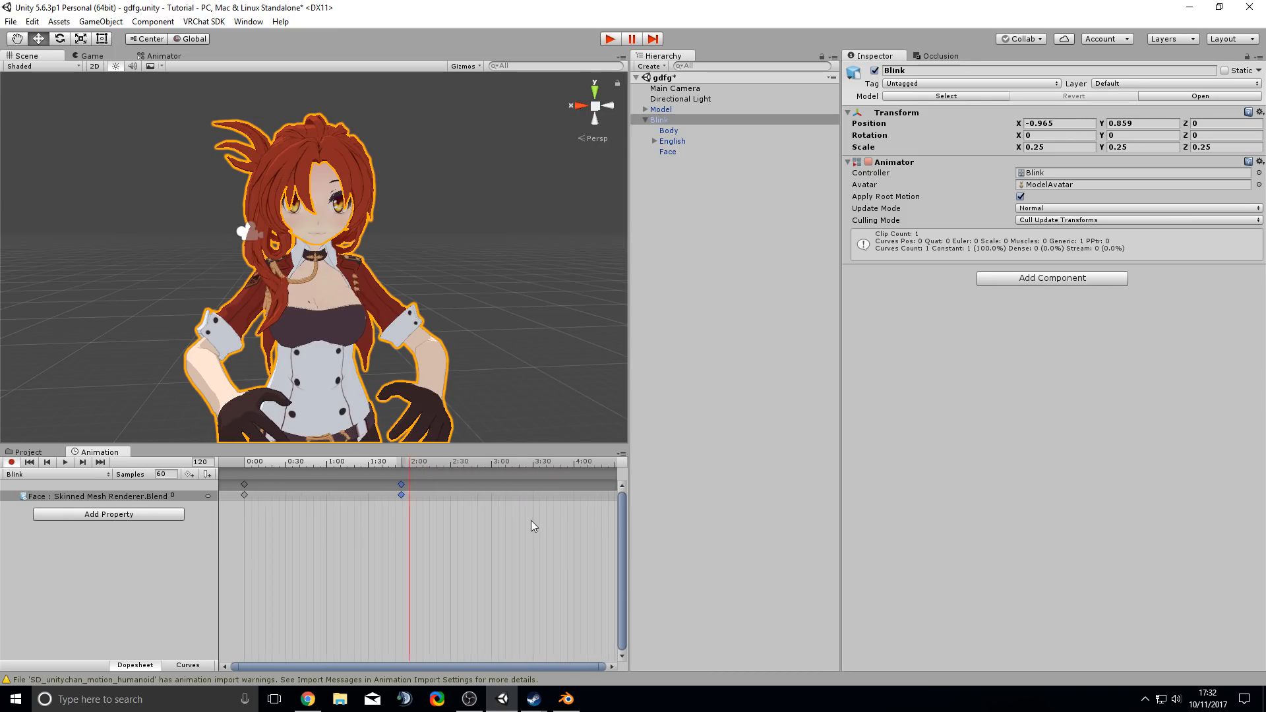
left_click_drag(254, 461, 244, 462)
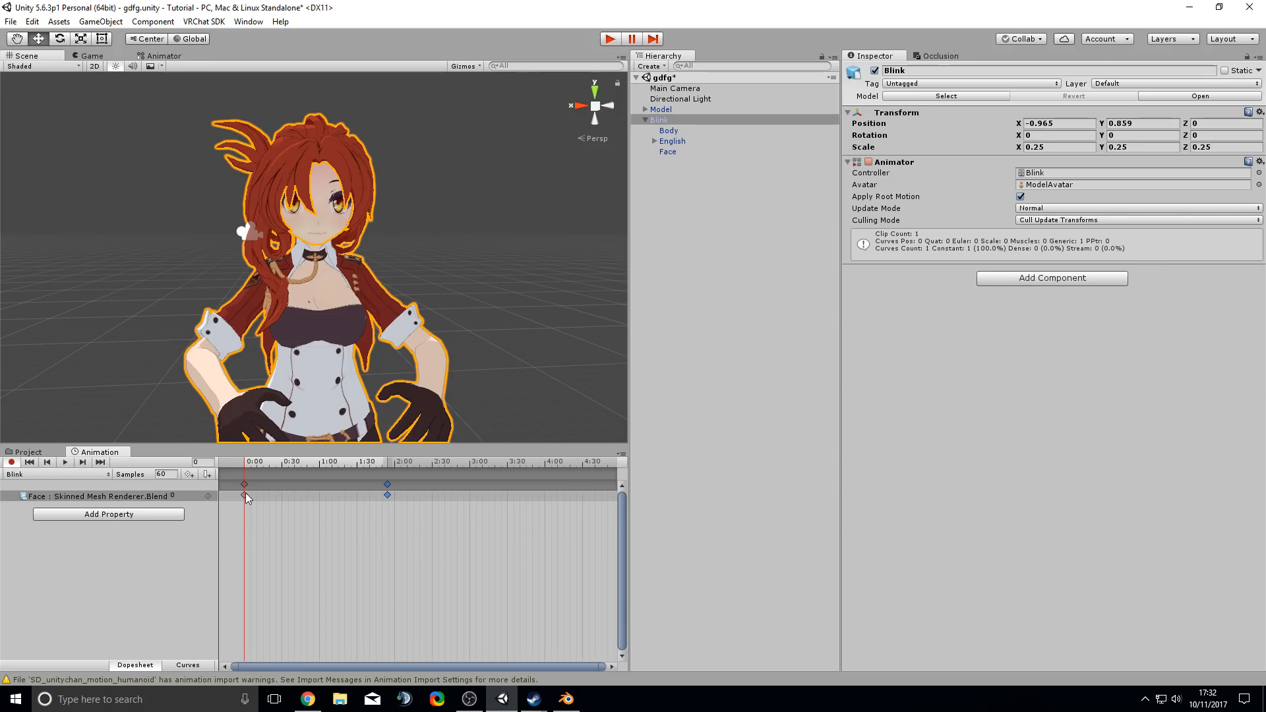
left_click(245, 494)
left_click(388, 498)
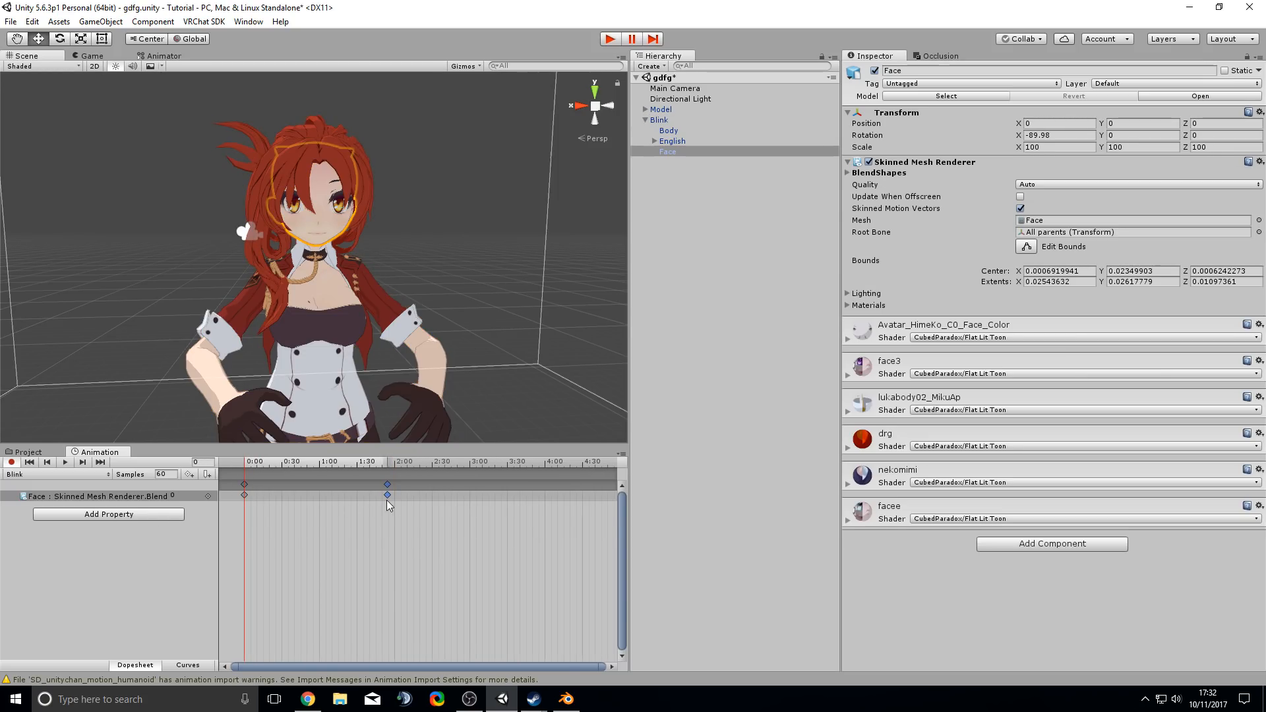
left_click(390, 466)
left_click_drag(560, 494, 556, 494)
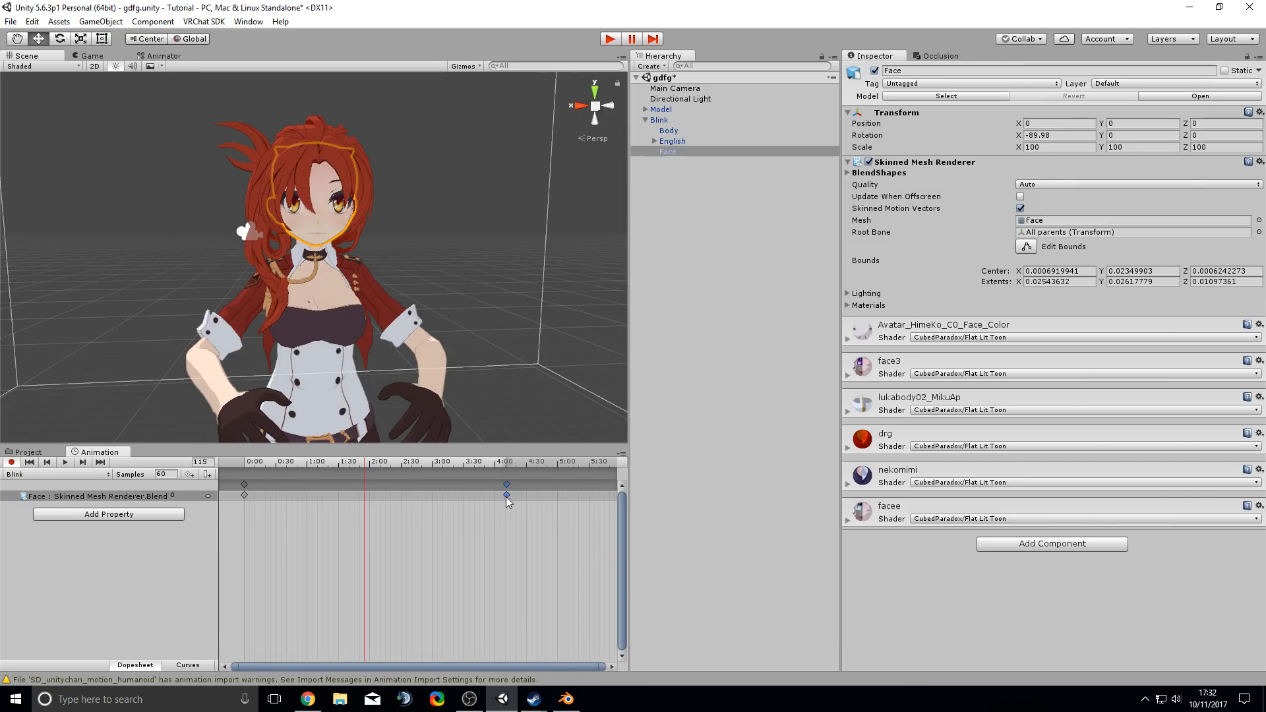
left_click(556, 462)
- Add a keyframe to the Face's Blink track at frame 310 and set its blend shape value to 100
scroll(555, 524, "up", 2)
scroll(576, 523, "up", 5)
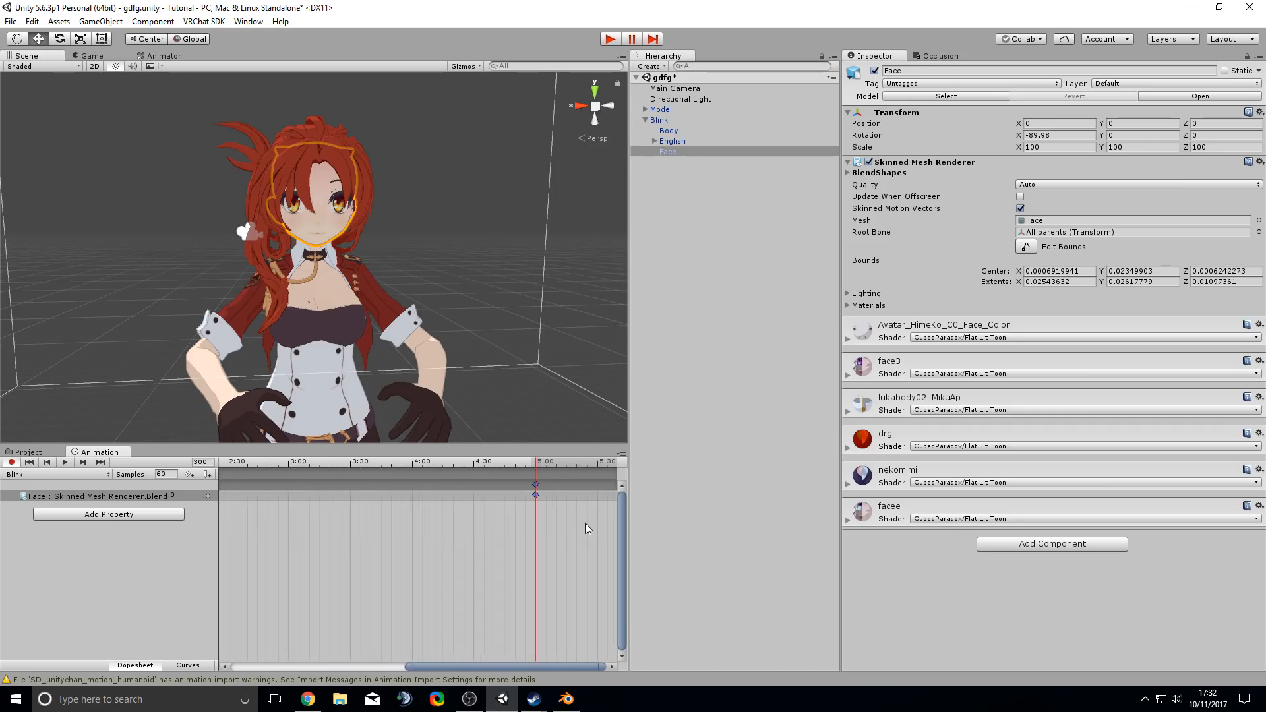
scroll(571, 520, "up", 3)
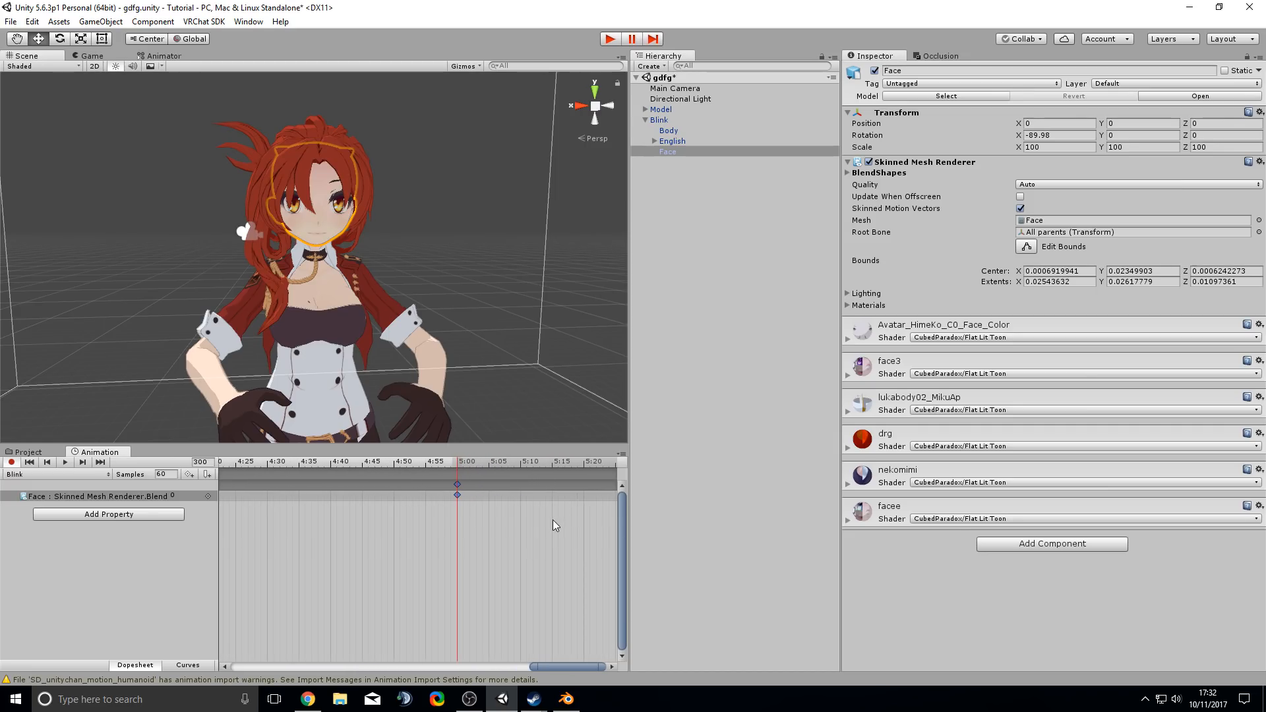
scroll(521, 541, "up", 4)
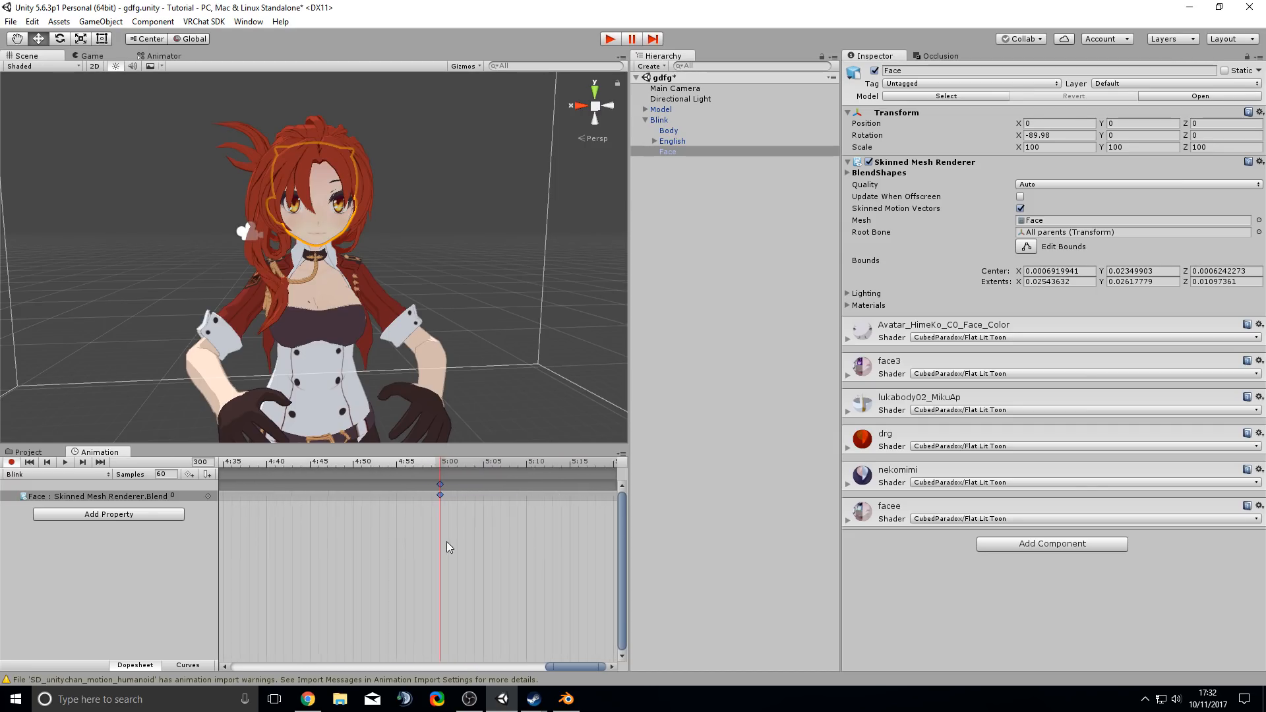
scroll(517, 550, "up", 3)
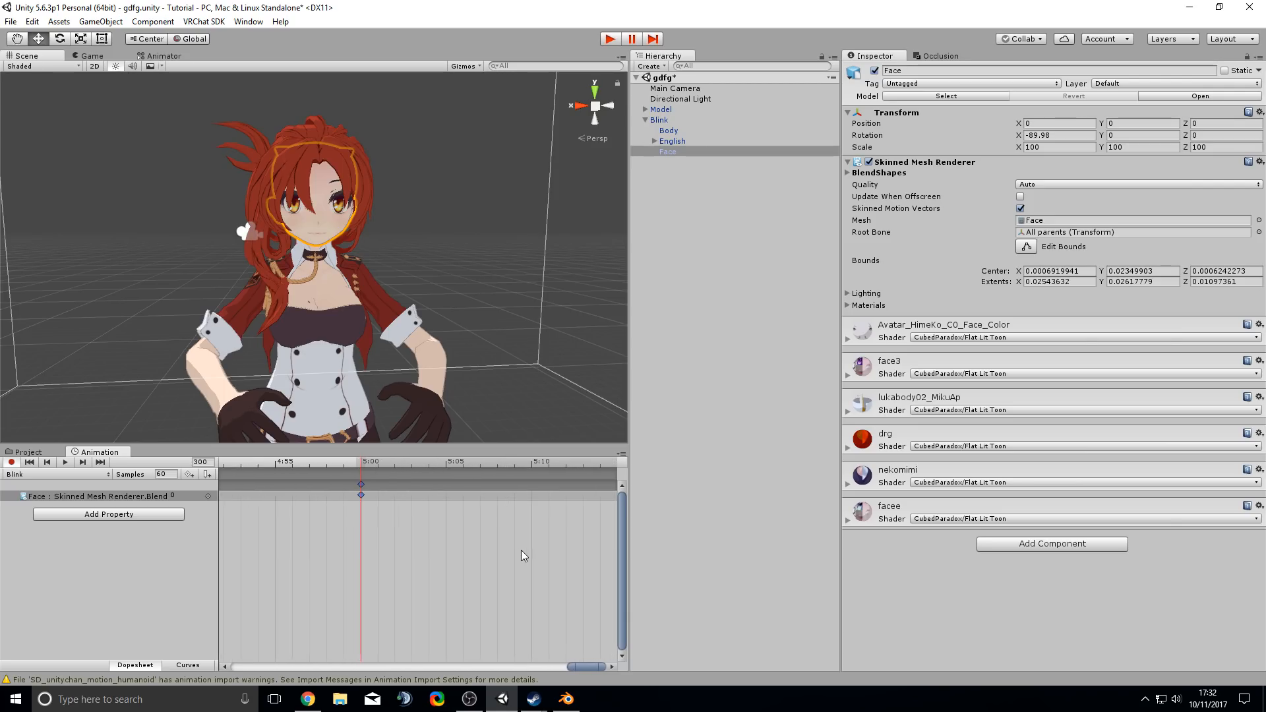
left_click(533, 465)
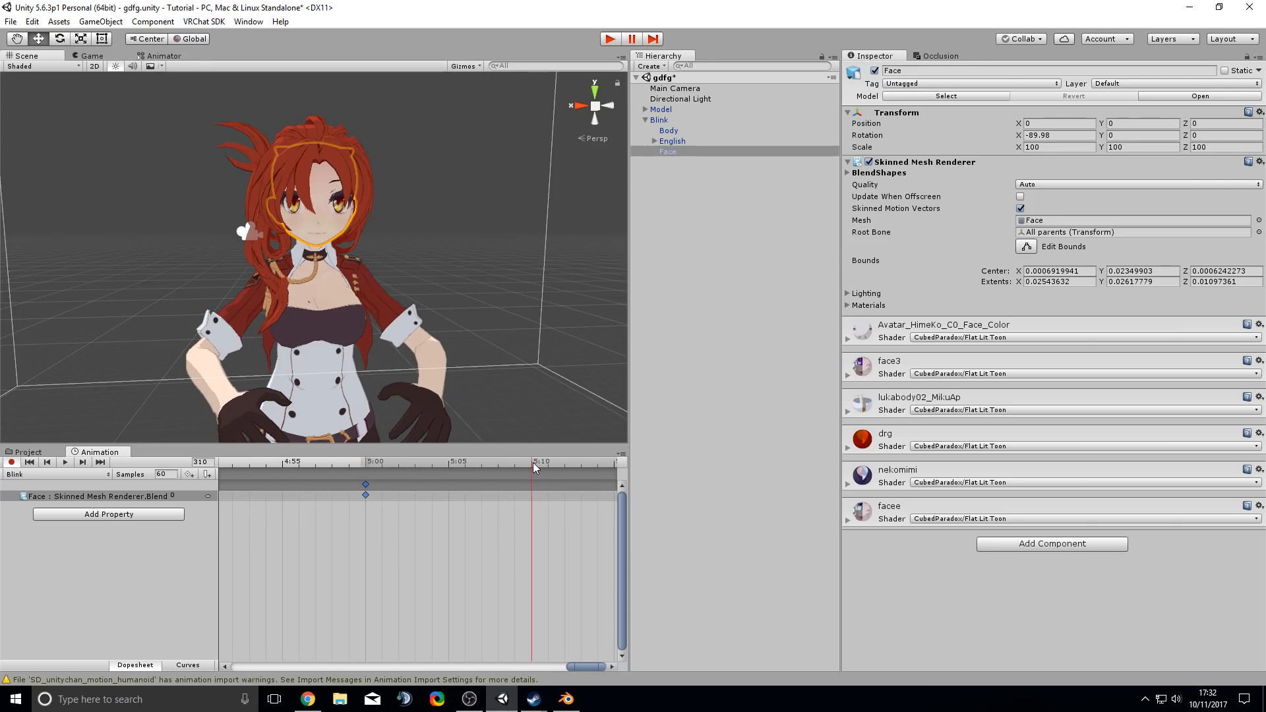
left_click(189, 475)
left_click(178, 495)
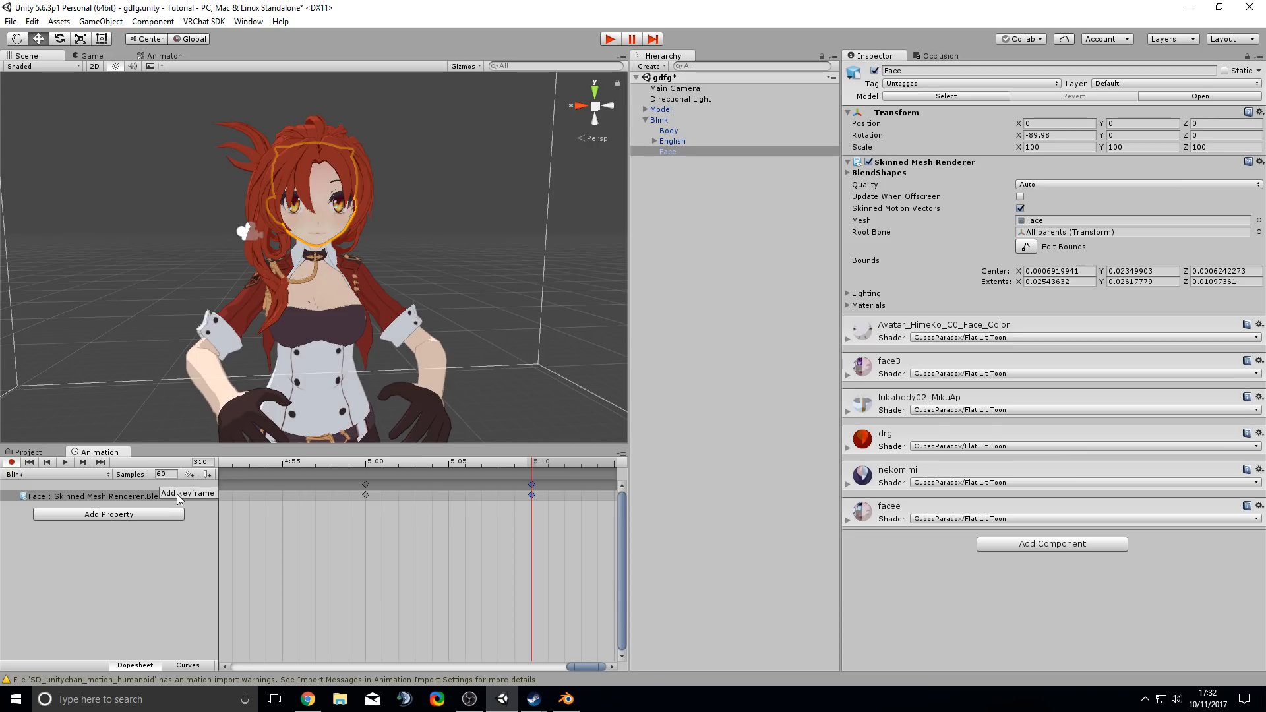
type("100")
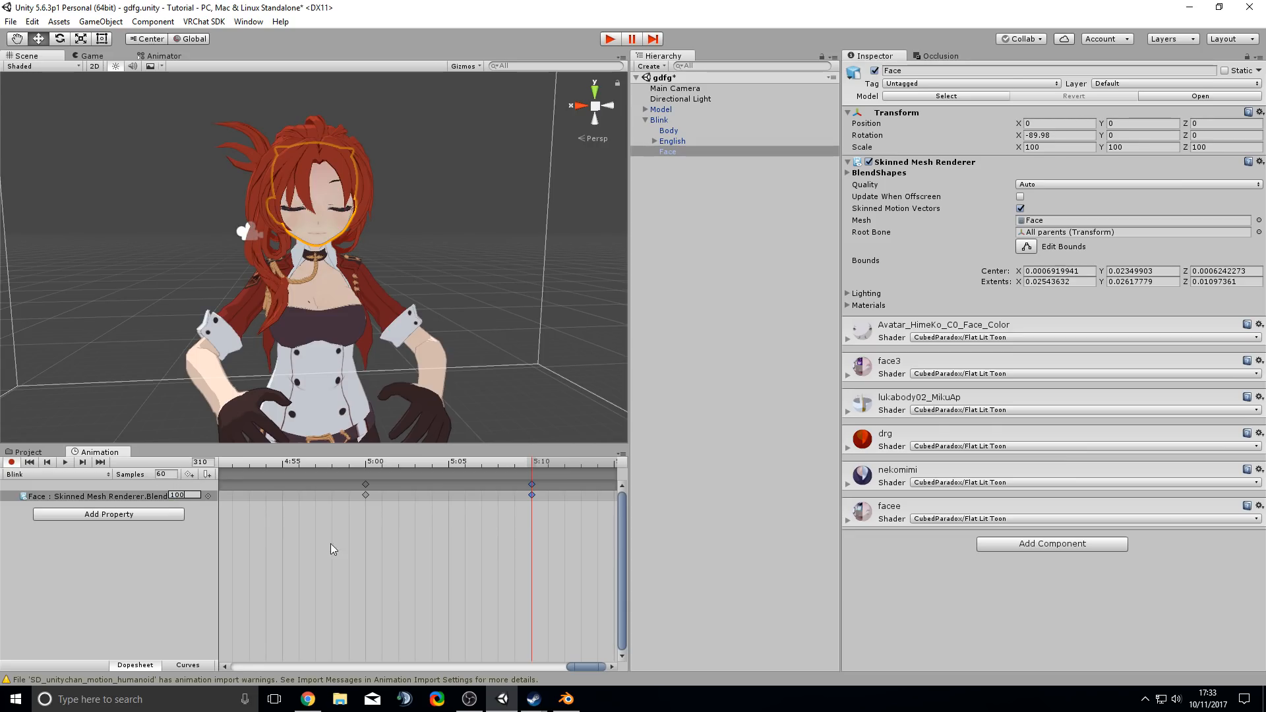
- Add a keyframe to the Blink track at frame 320 and set its blend shape value to 0
scroll(480, 533, "down", 3)
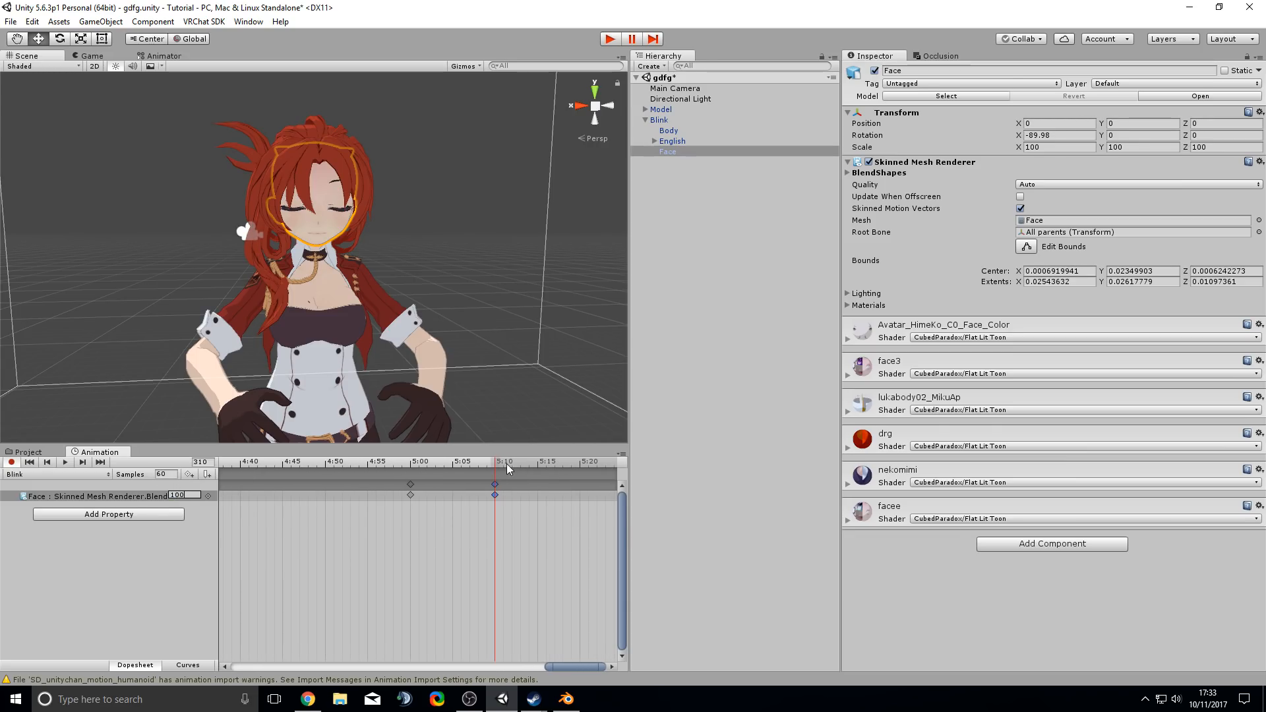
left_click(580, 465)
left_click(190, 474)
left_click(178, 495)
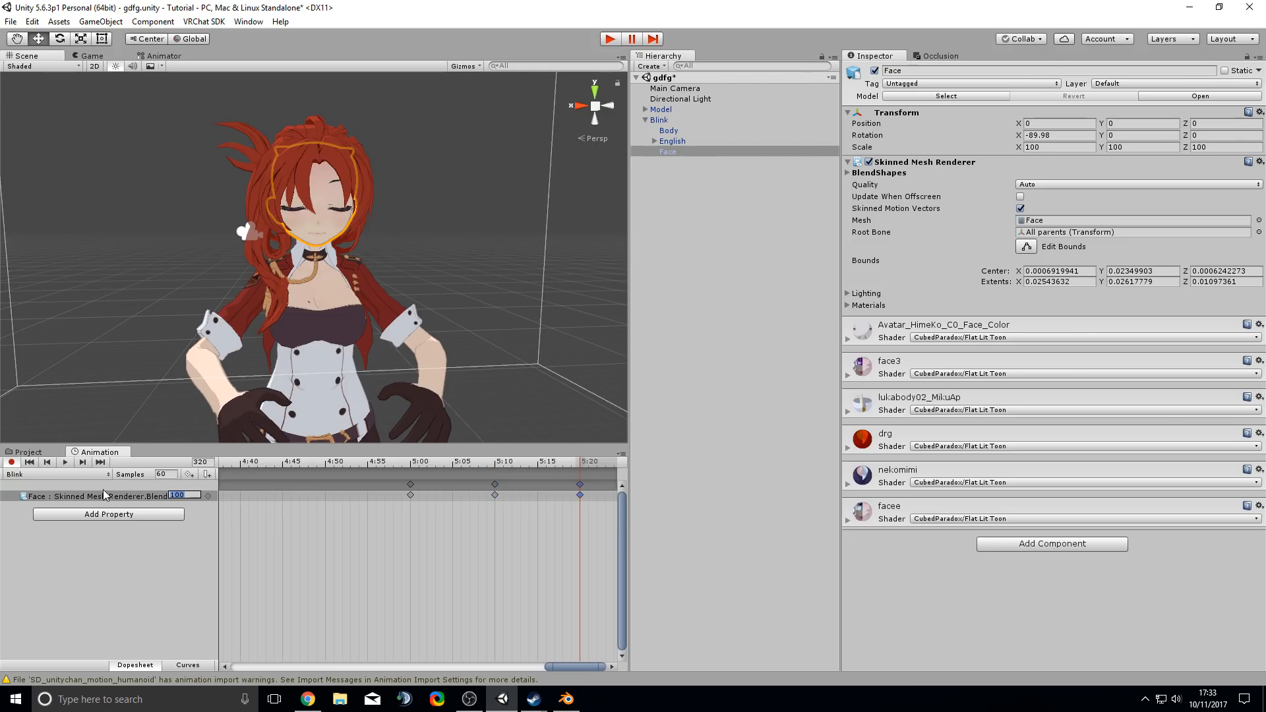
type("0")
- Scrub the playhead across the keyframes between 5:00 and 5:20 to preview the first blink
left_click_drag(498, 467, 587, 442)
scroll(516, 524, "down", 2)
scroll(517, 525, "down", 2)
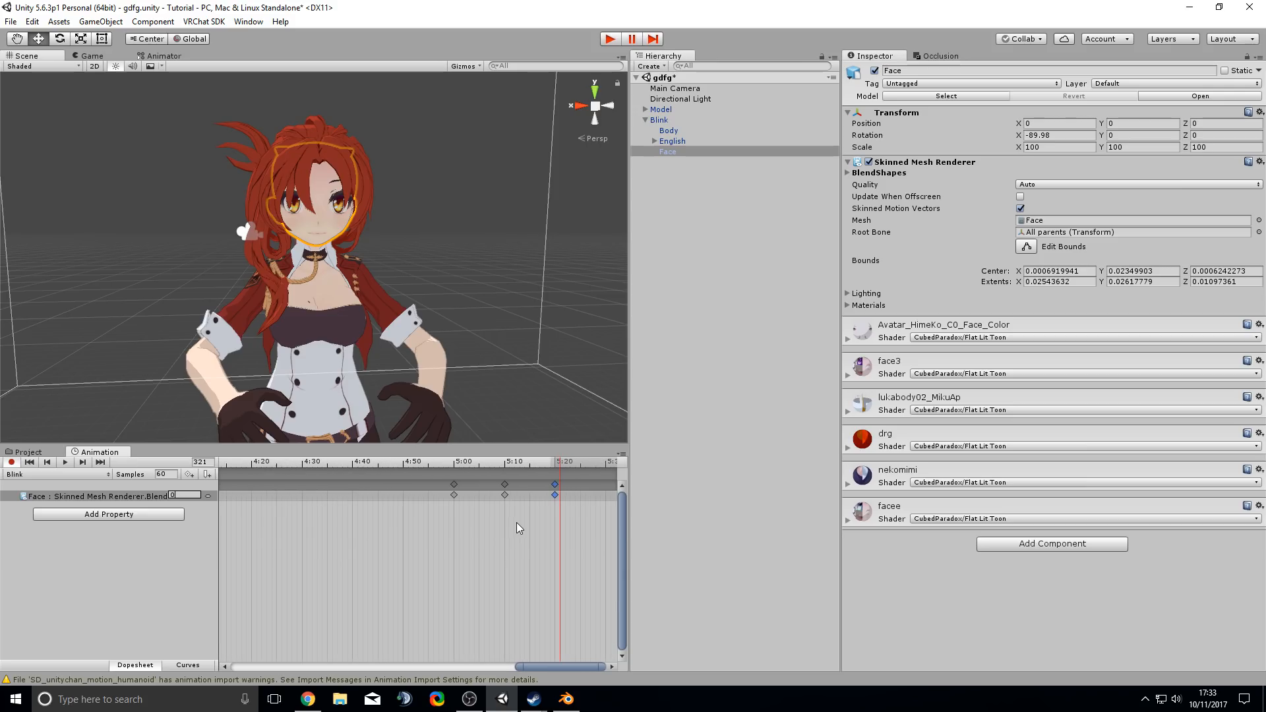
mouse_move(408, 461)
left_mouse_down()
mouse_move(592, 469)
mouse_move(317, 465)
mouse_move(567, 455)
mouse_move(408, 463)
left_mouse_up()
- Place the playhead at 10:00 (frame 600) and add a keyframe with the Blink value at 0
scroll(447, 490, "down", 6)
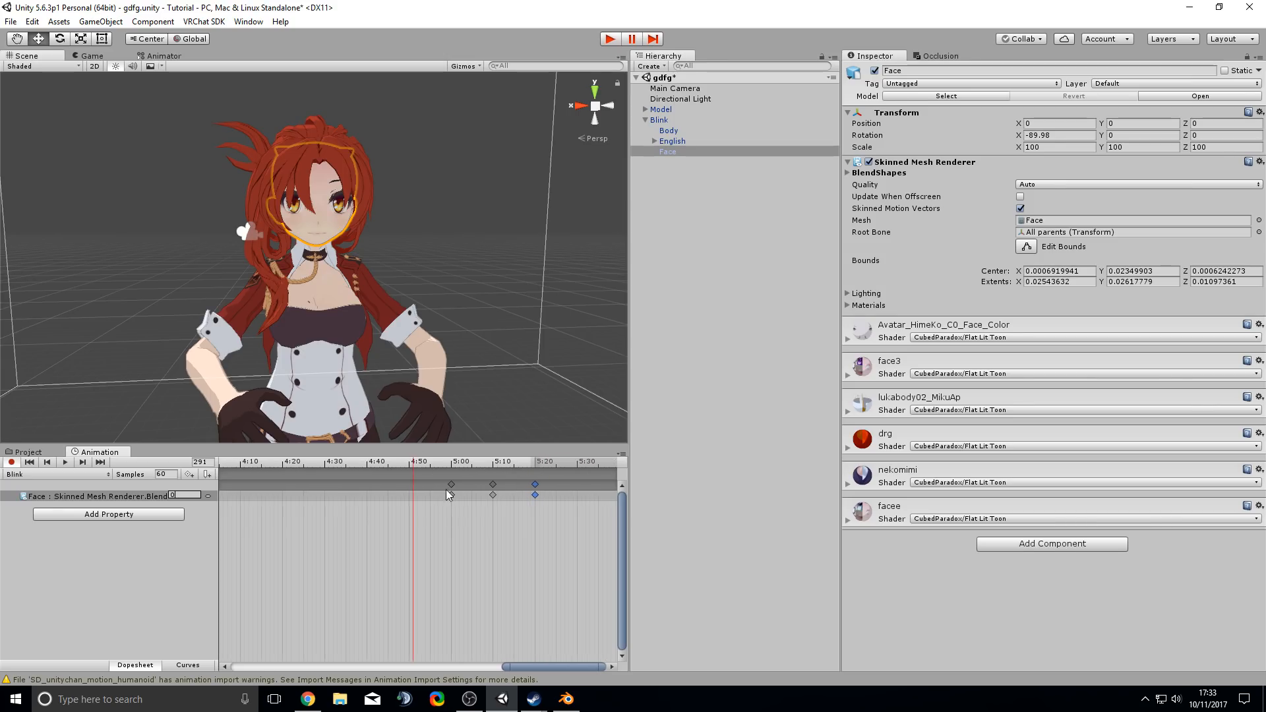
scroll(504, 504, "down", 8)
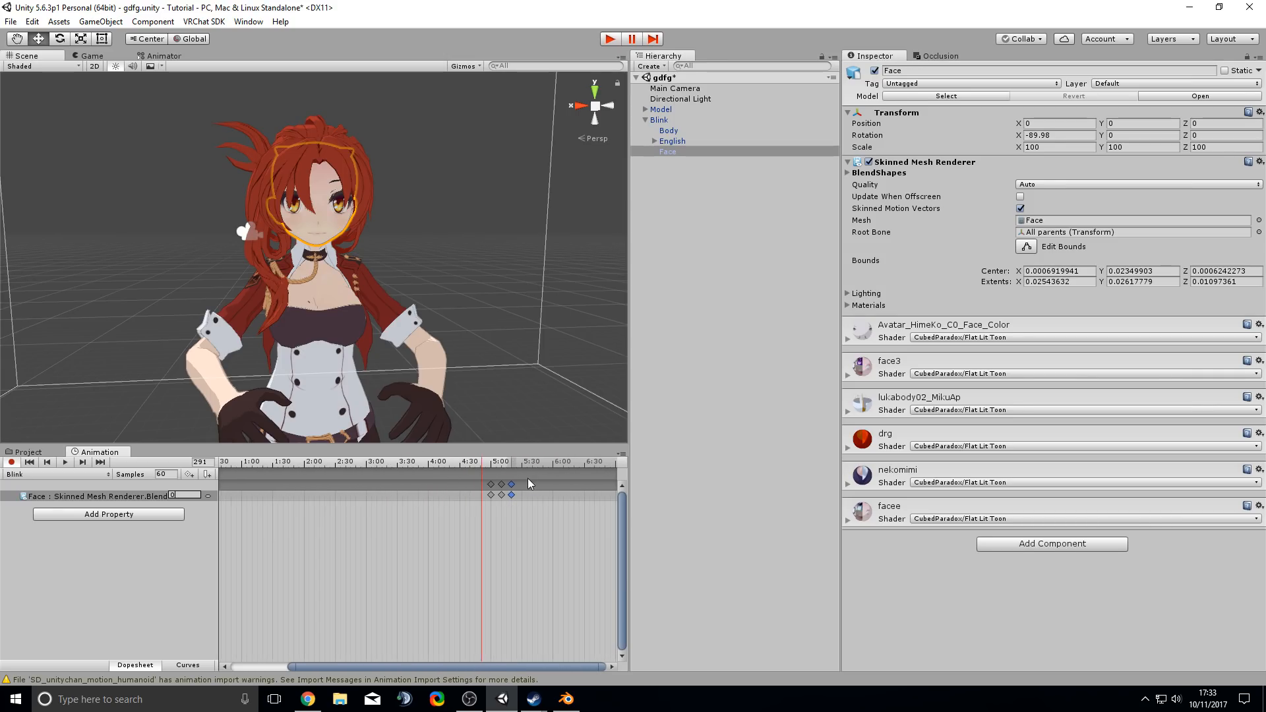
scroll(493, 529, "up", 6)
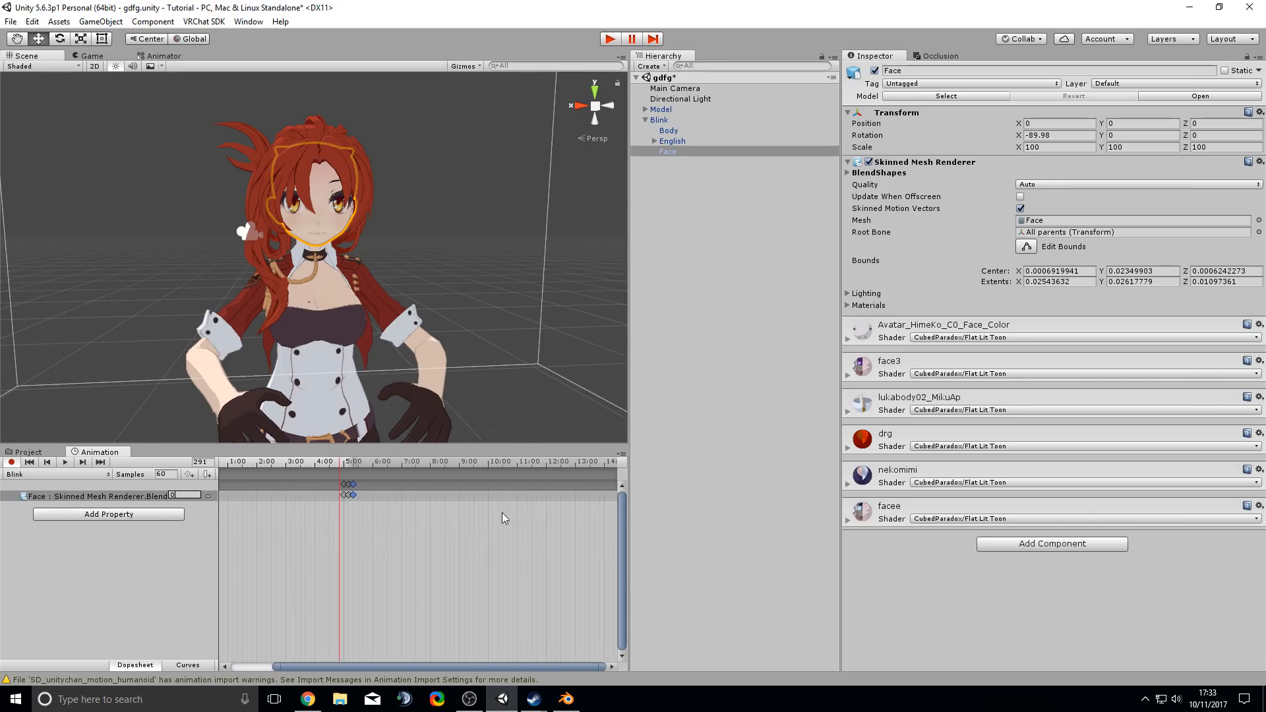
scroll(474, 516, "up", 5)
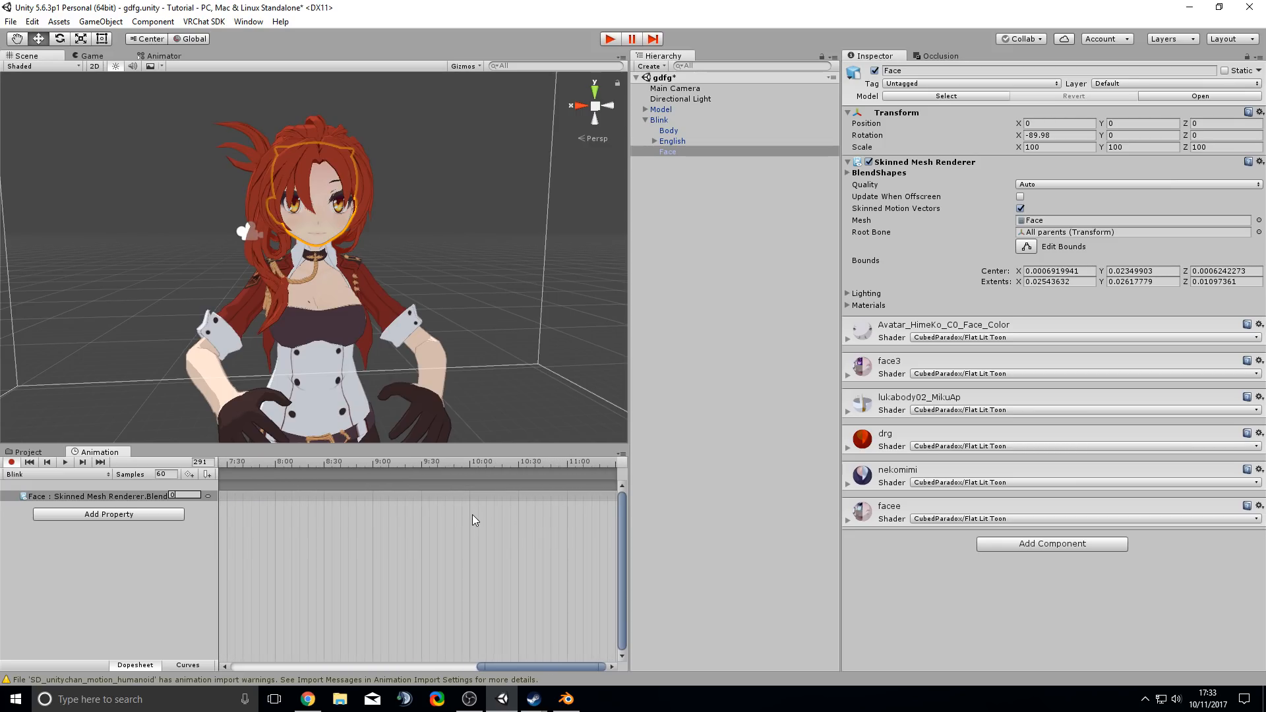
scroll(493, 524, "up", 3)
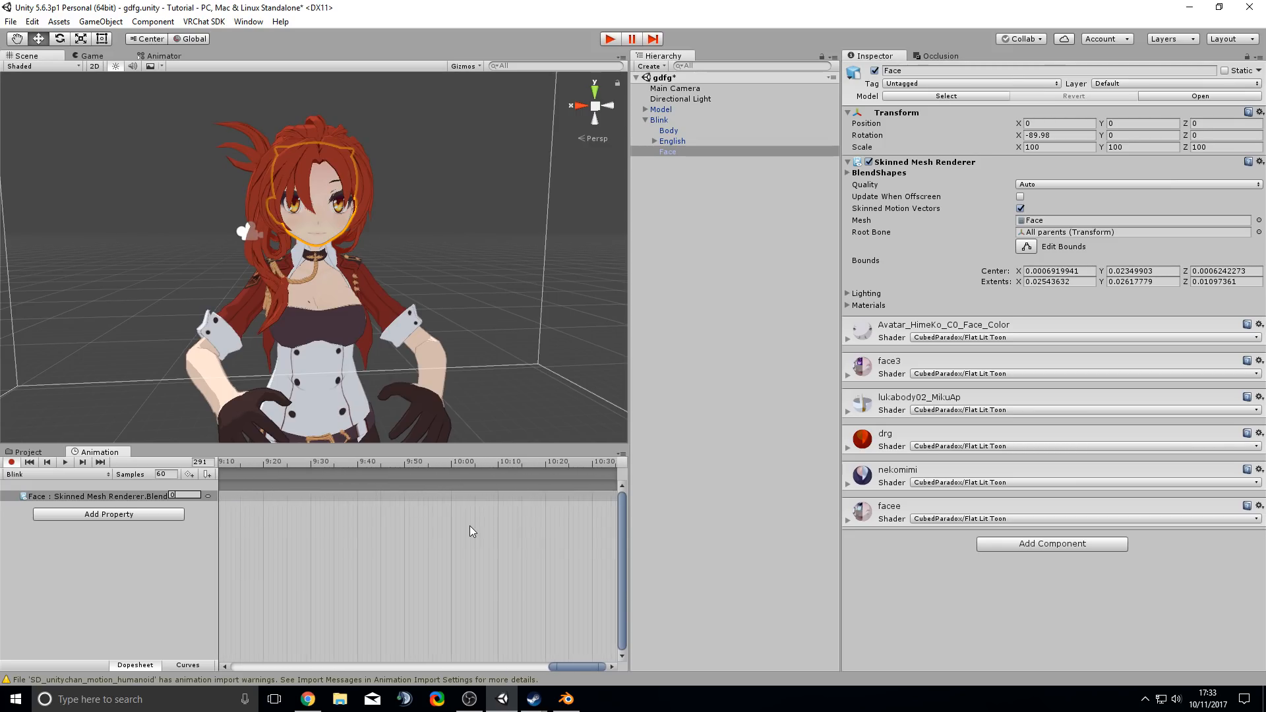
left_click(447, 463)
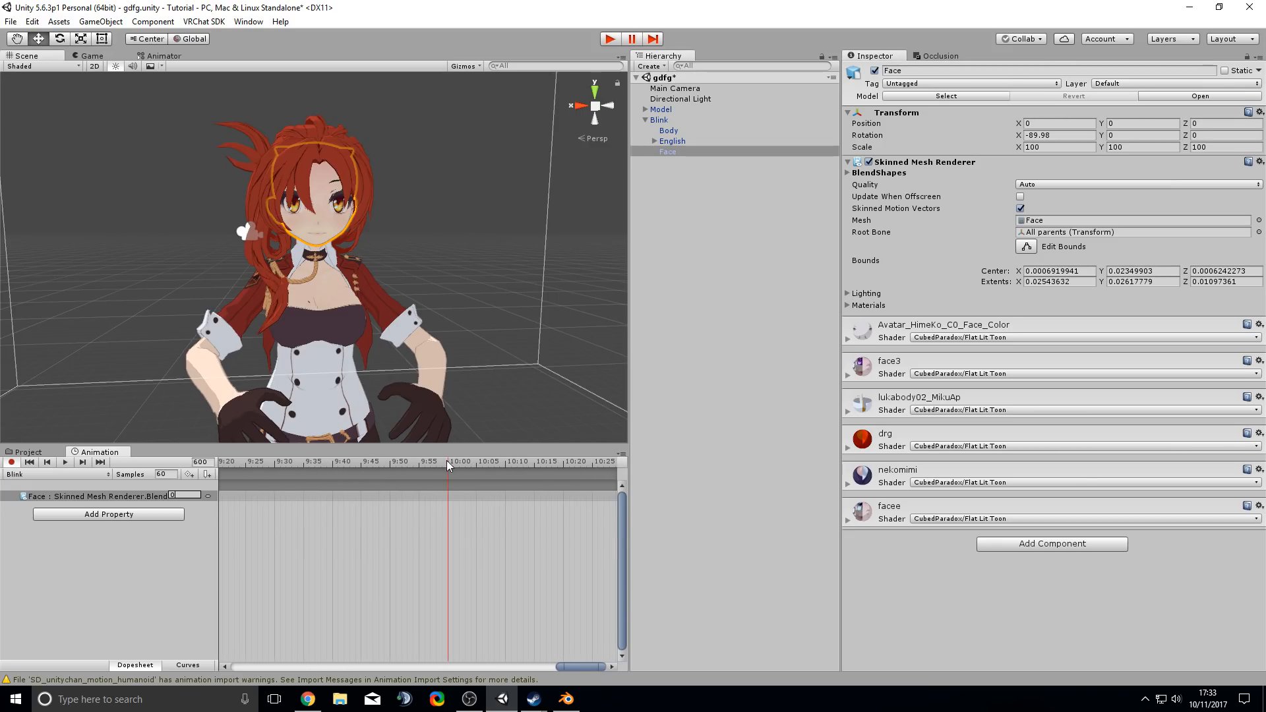
left_click(190, 474)
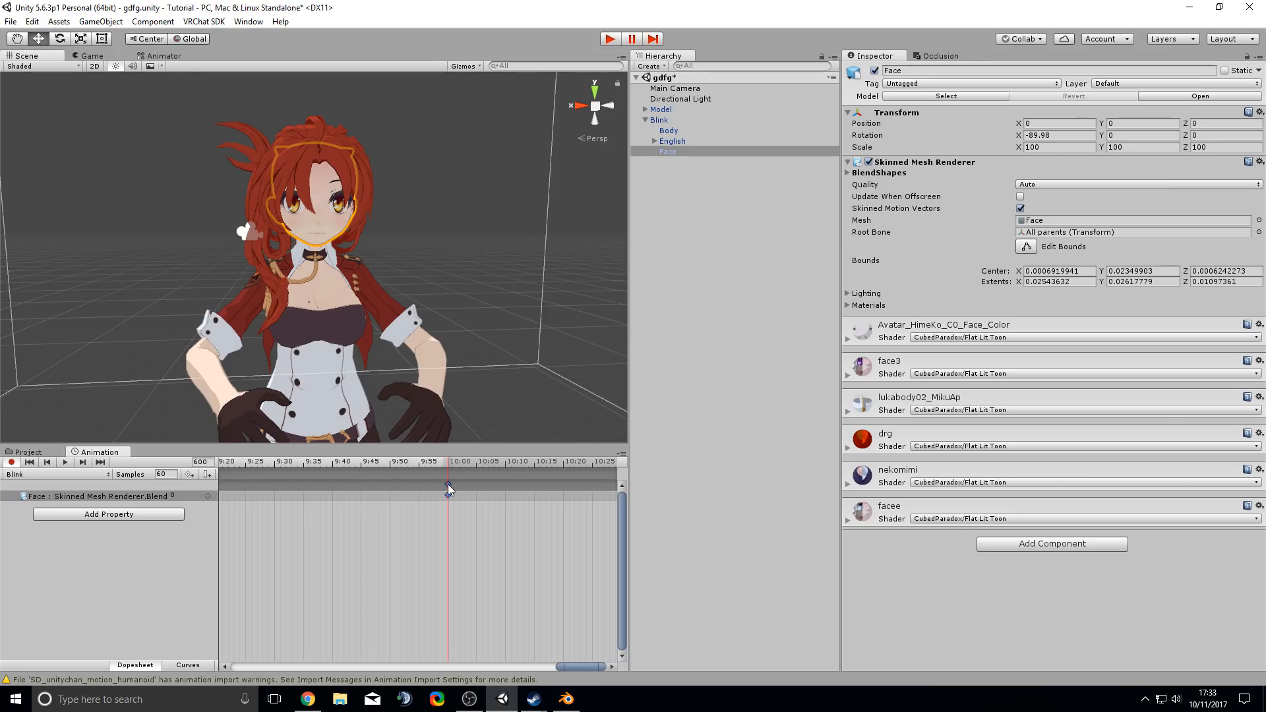
- Add a Blink keyframe at frame 610 and set its blend shape value to 100
scroll(472, 531, "up", 3)
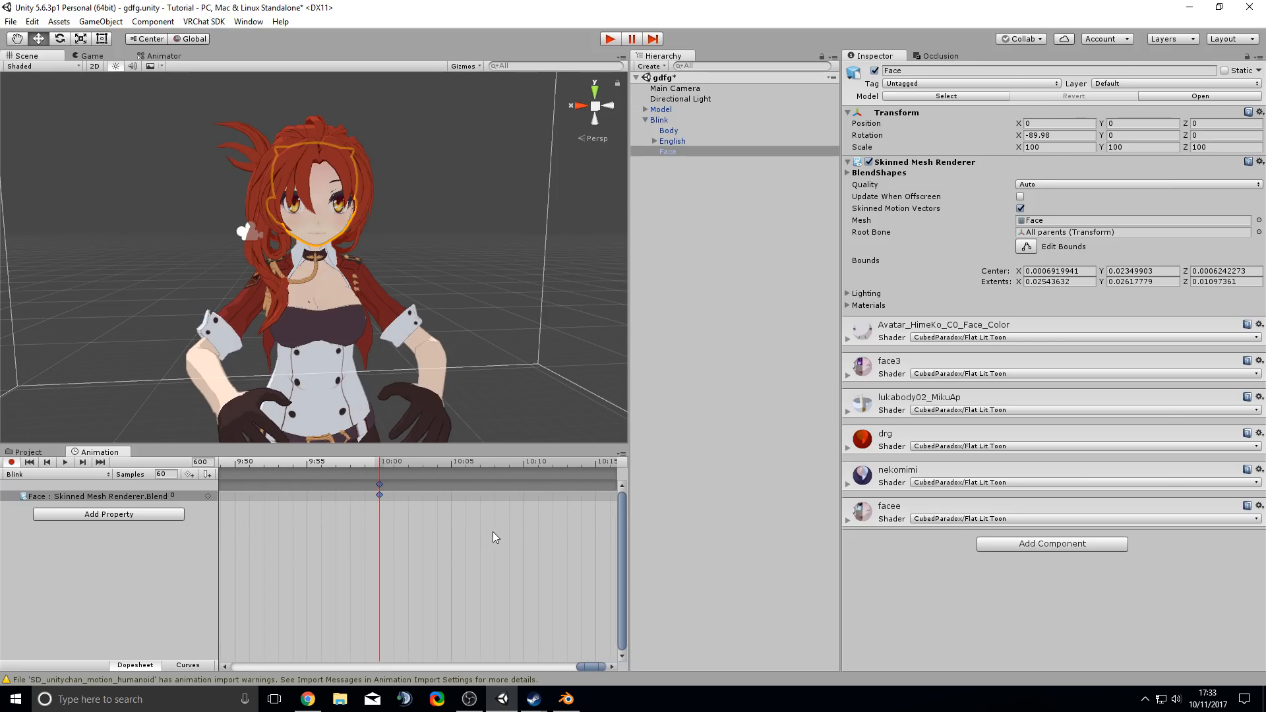
scroll(493, 532, "down", 4)
scroll(561, 543, "down", 2)
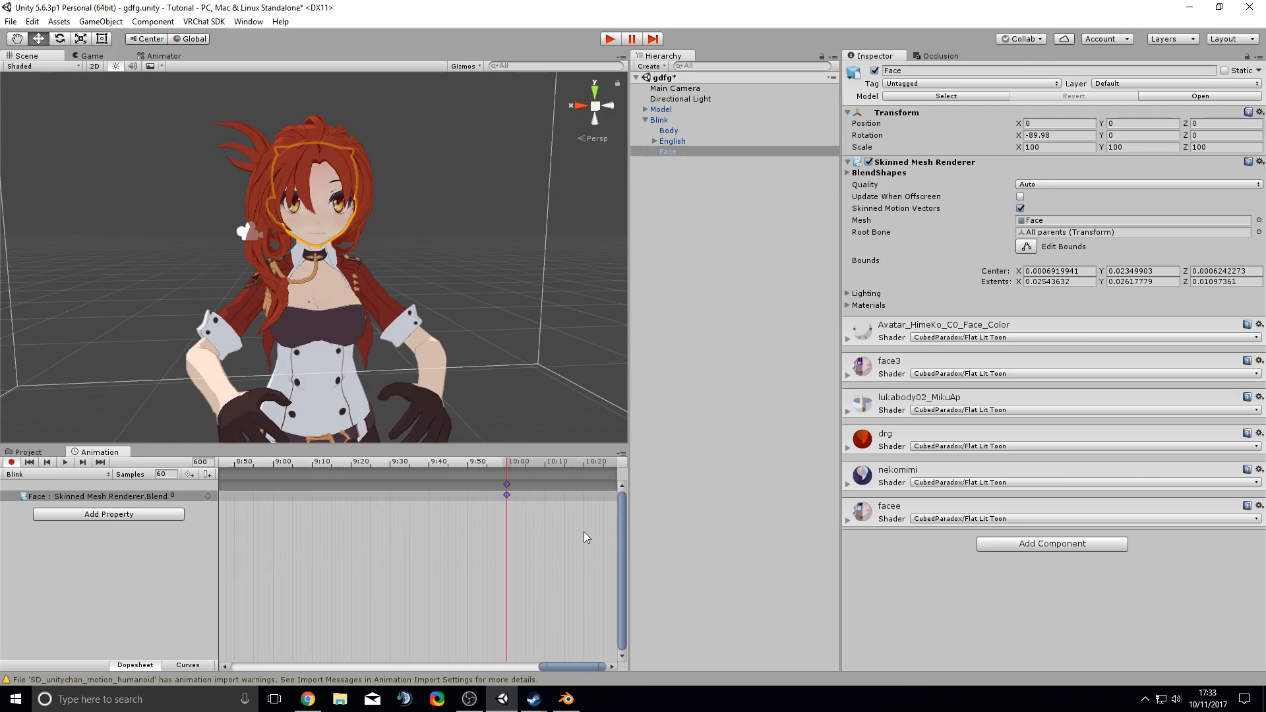
left_click(544, 462)
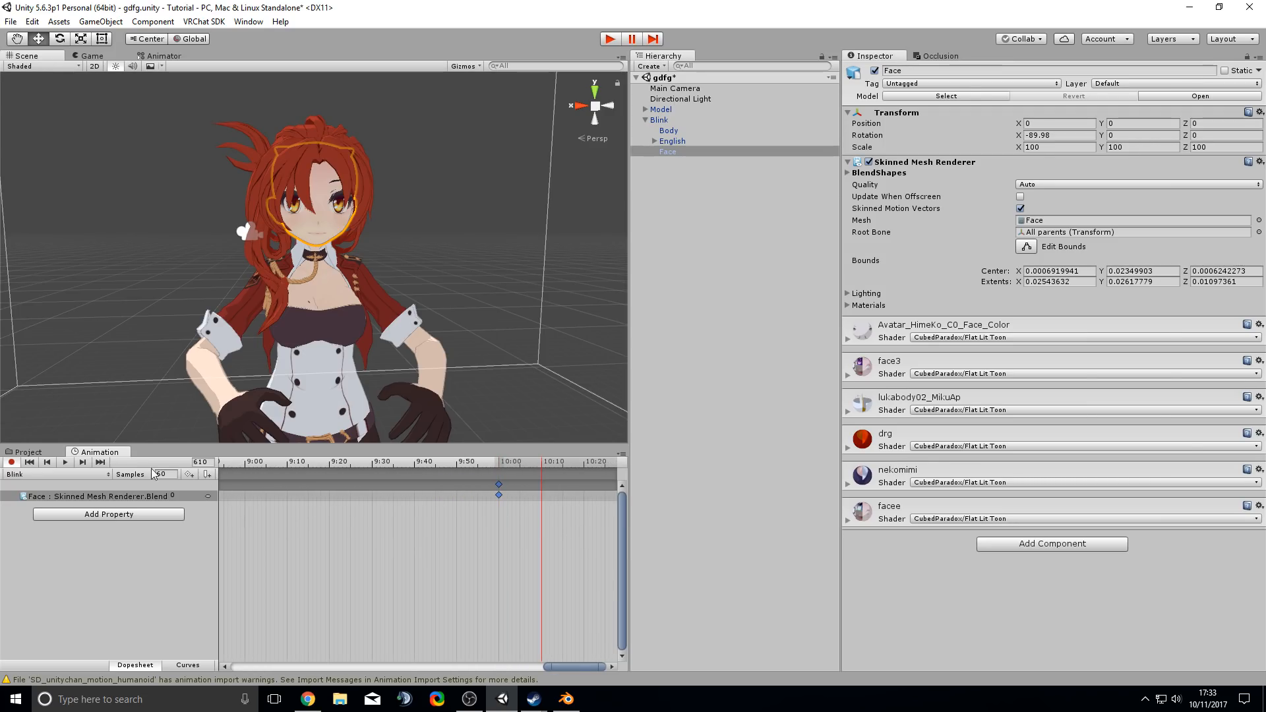
left_click(190, 475)
left_click(182, 494)
type("100")
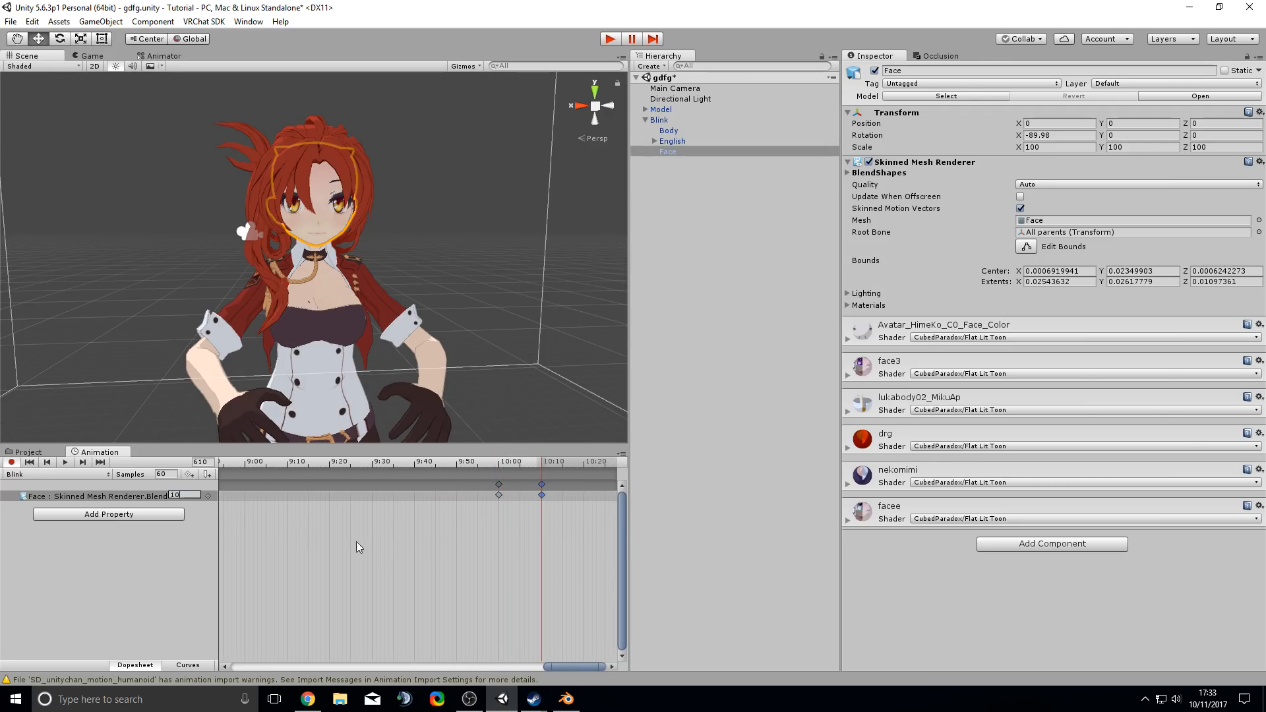
- Key the Blink blend shape at 0 on frame 620 to end the second blink
left_click(585, 466)
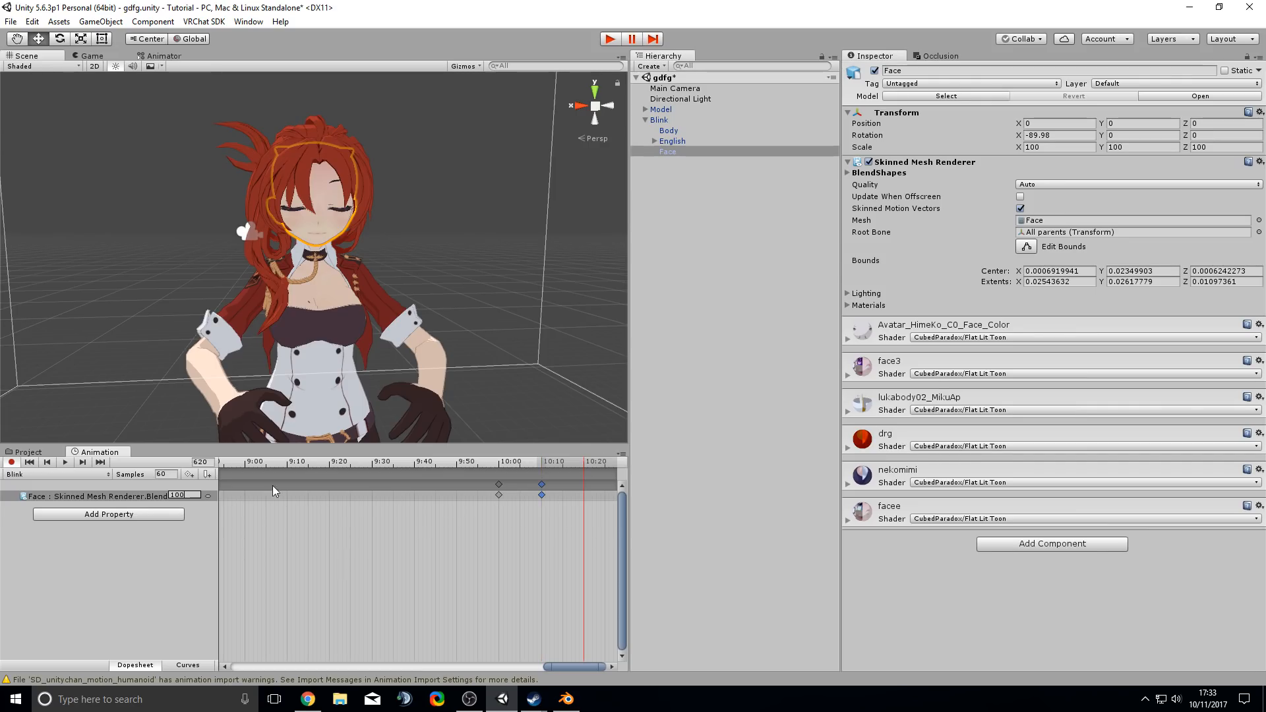
left_click(170, 495)
type("0")
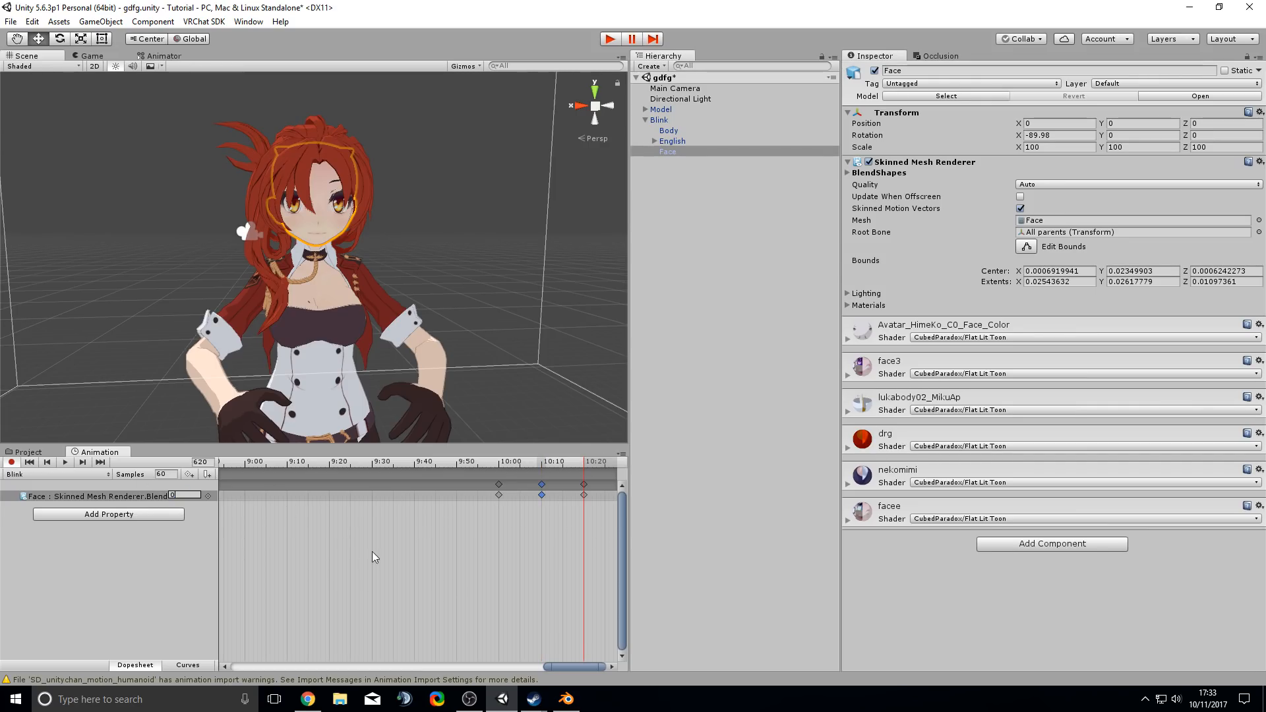
- Add a Blink keyframe at frame 625 with a blend shape value of 100
scroll(578, 593, "down", 7)
scroll(607, 561, "up", 8)
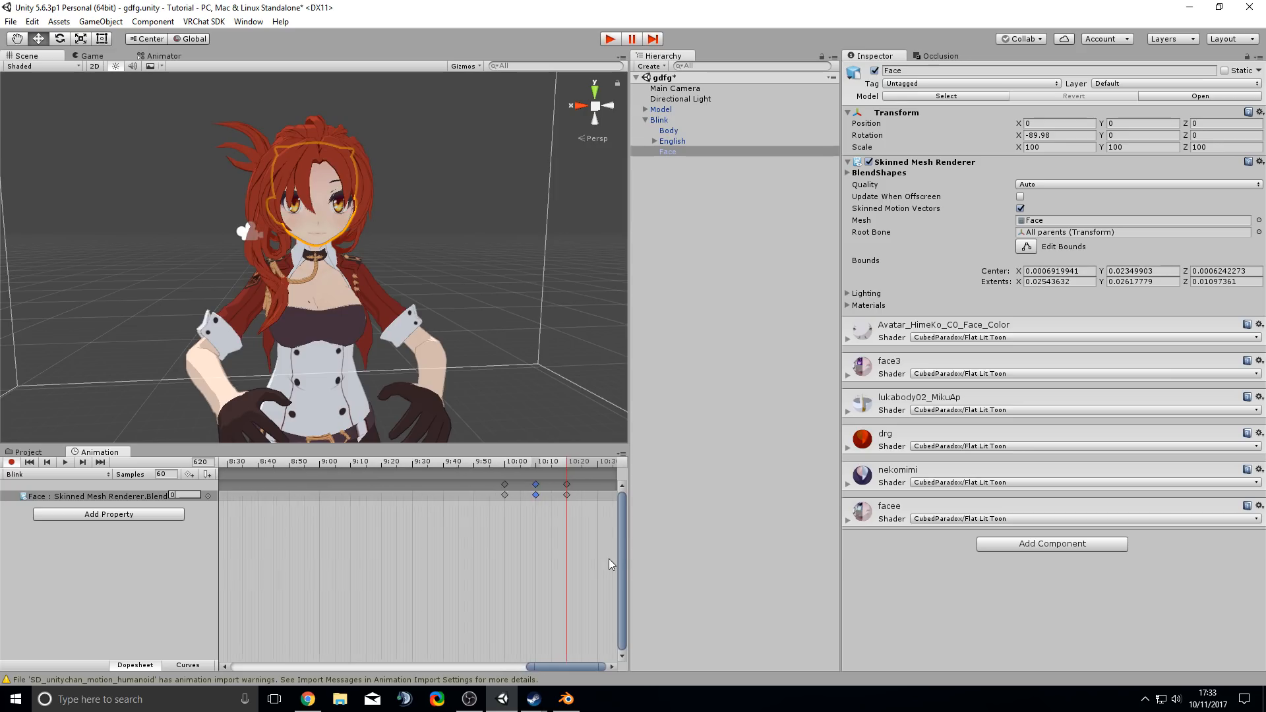
scroll(608, 559, "up", 4)
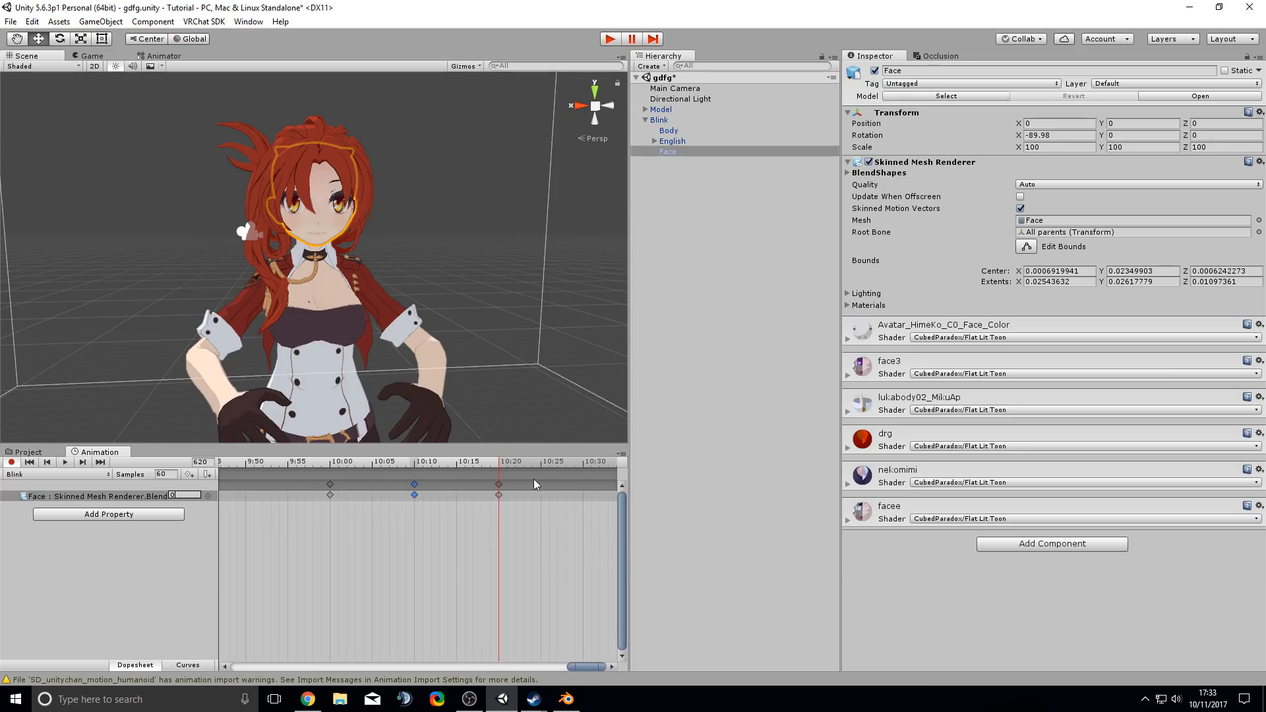
left_click_drag(548, 459, 542, 460)
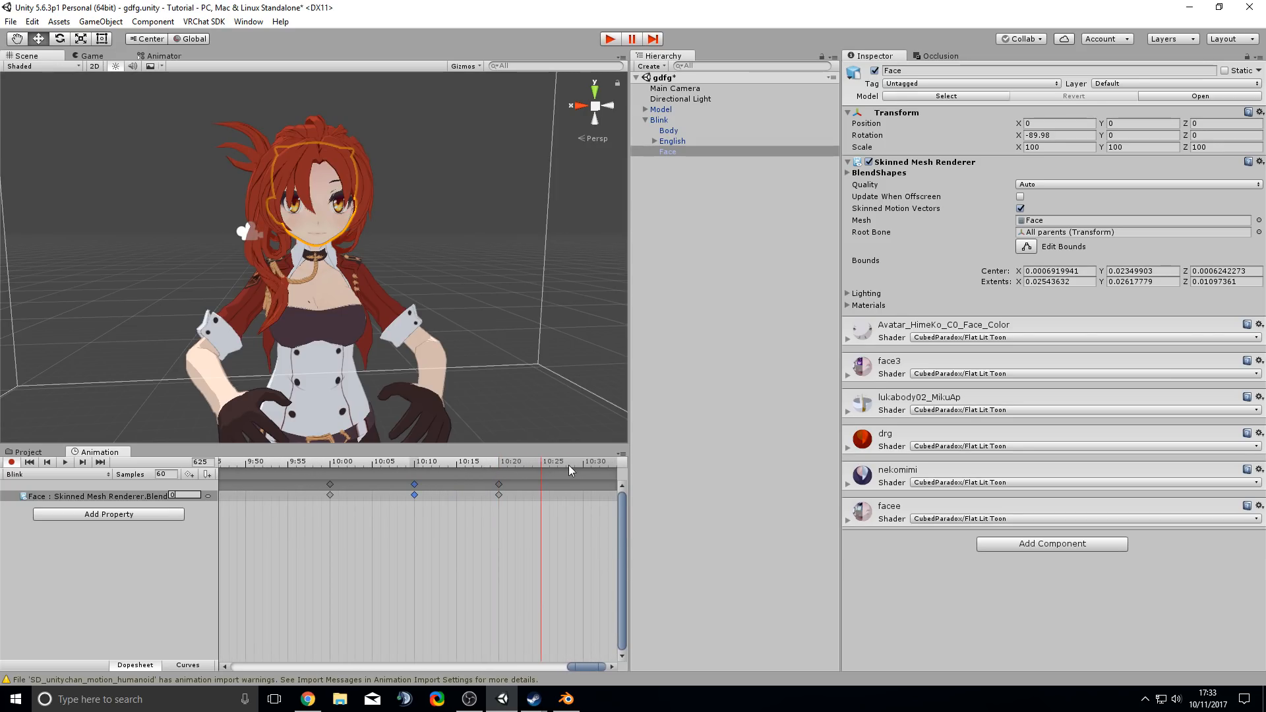
left_click(189, 474)
type("00")
- Key the Blink blend shape at 0 on frame 630 to reopen the eyes
left_click_drag(552, 465, 582, 463)
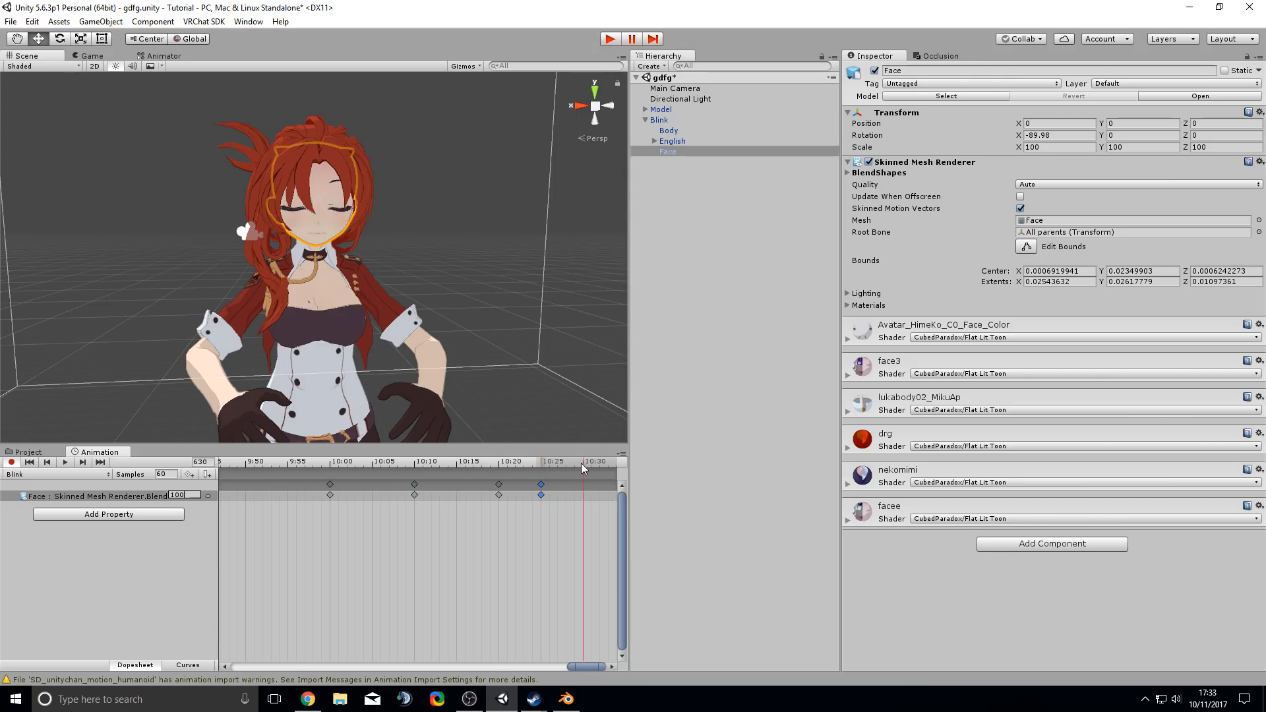
left_click_drag(191, 496, 147, 497)
type("0")
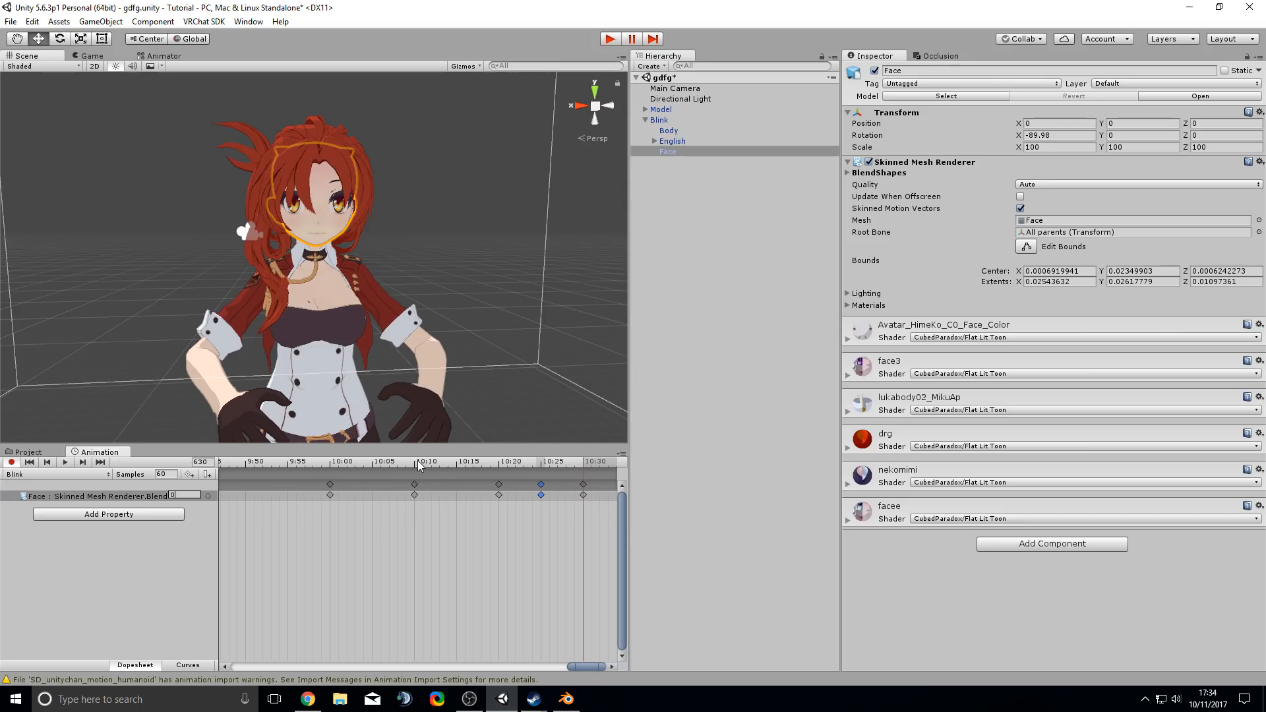
- Scrub through the second blink's keyframes, play the Blink animation and review its full timeline from the start
left_click(331, 462)
left_click_drag(330, 462, 413, 462)
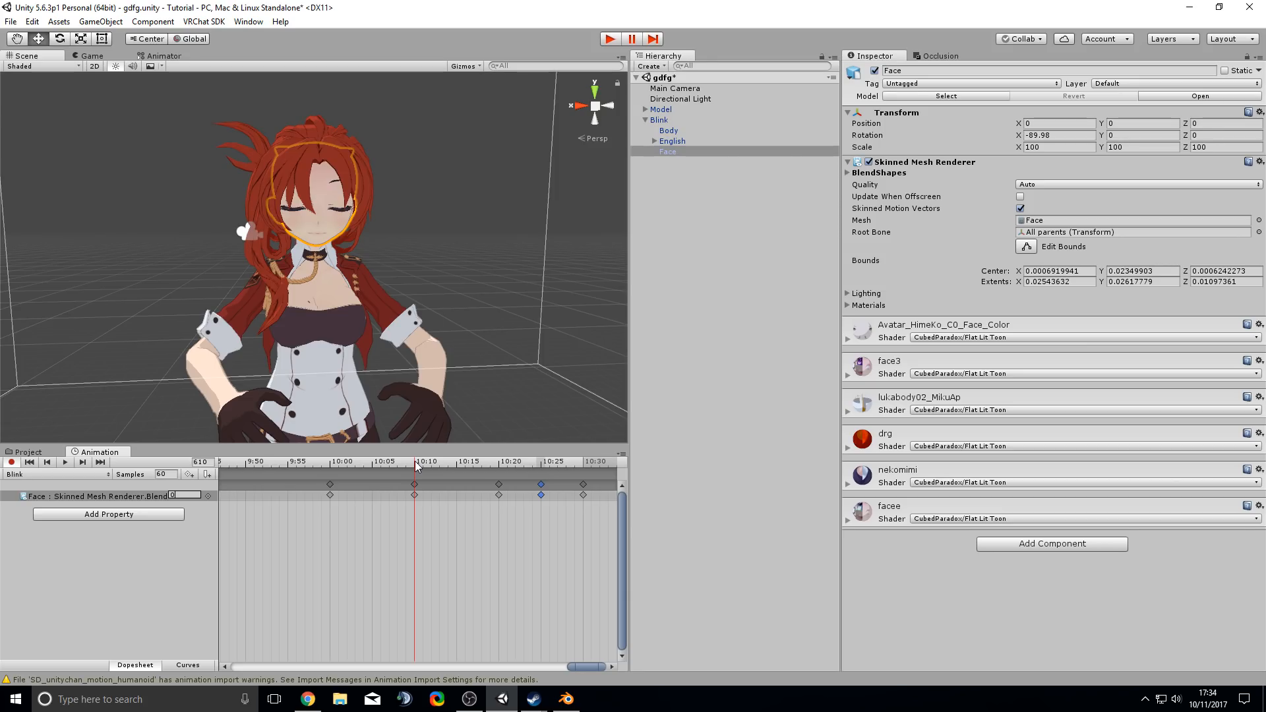
left_click_drag(415, 461, 587, 460)
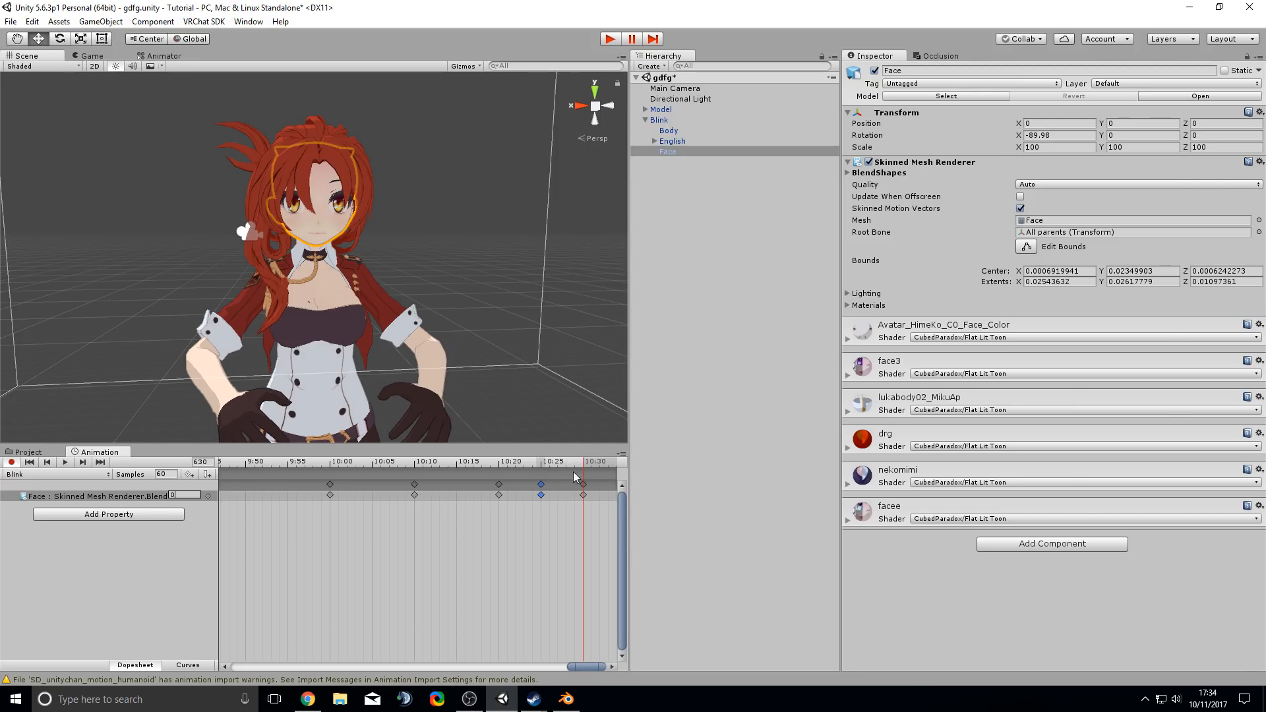
scroll(464, 542, "down", 5)
left_click_drag(377, 465, 346, 539)
left_click(345, 540)
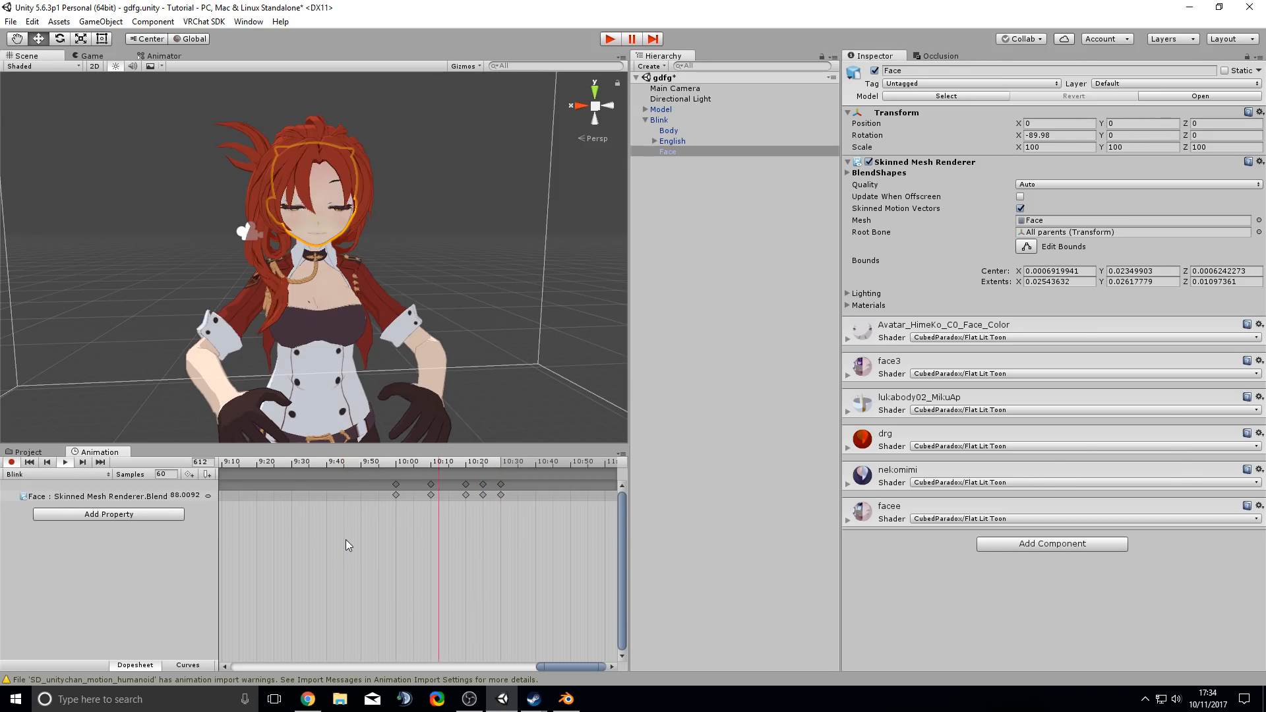
scroll(352, 517, "down", 3)
scroll(350, 517, "down", 2)
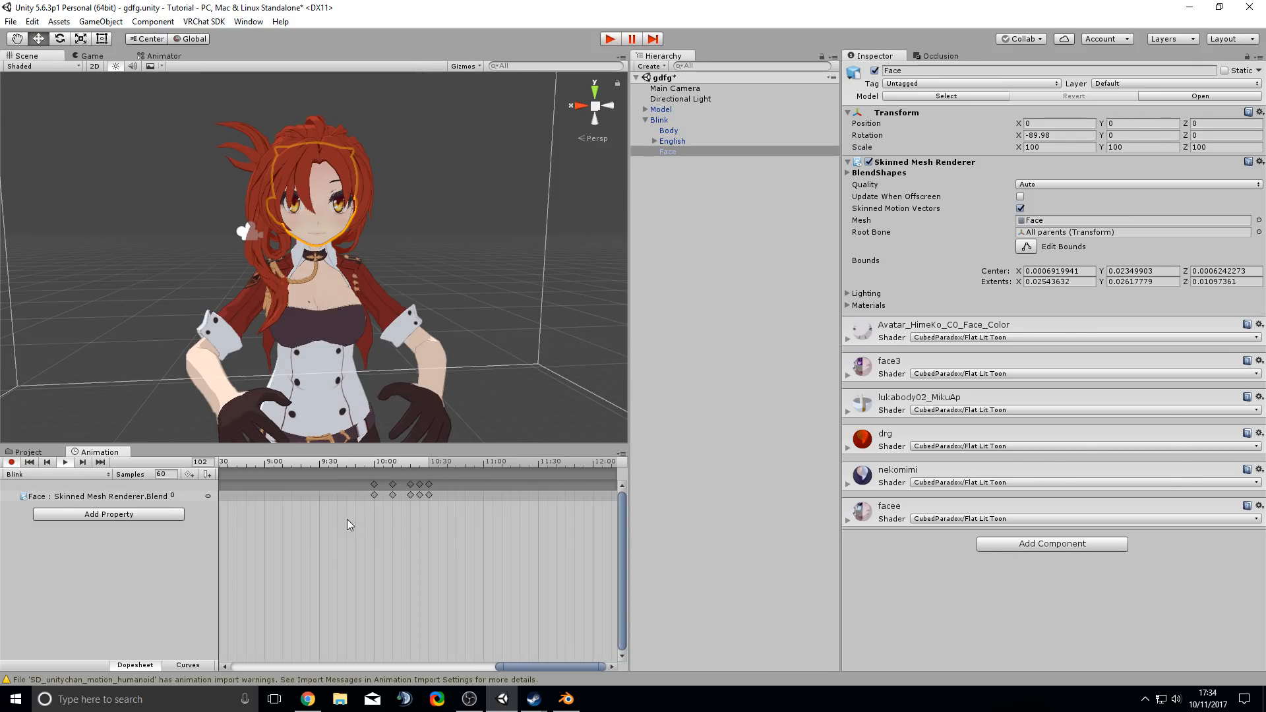
scroll(347, 517, "down", 4)
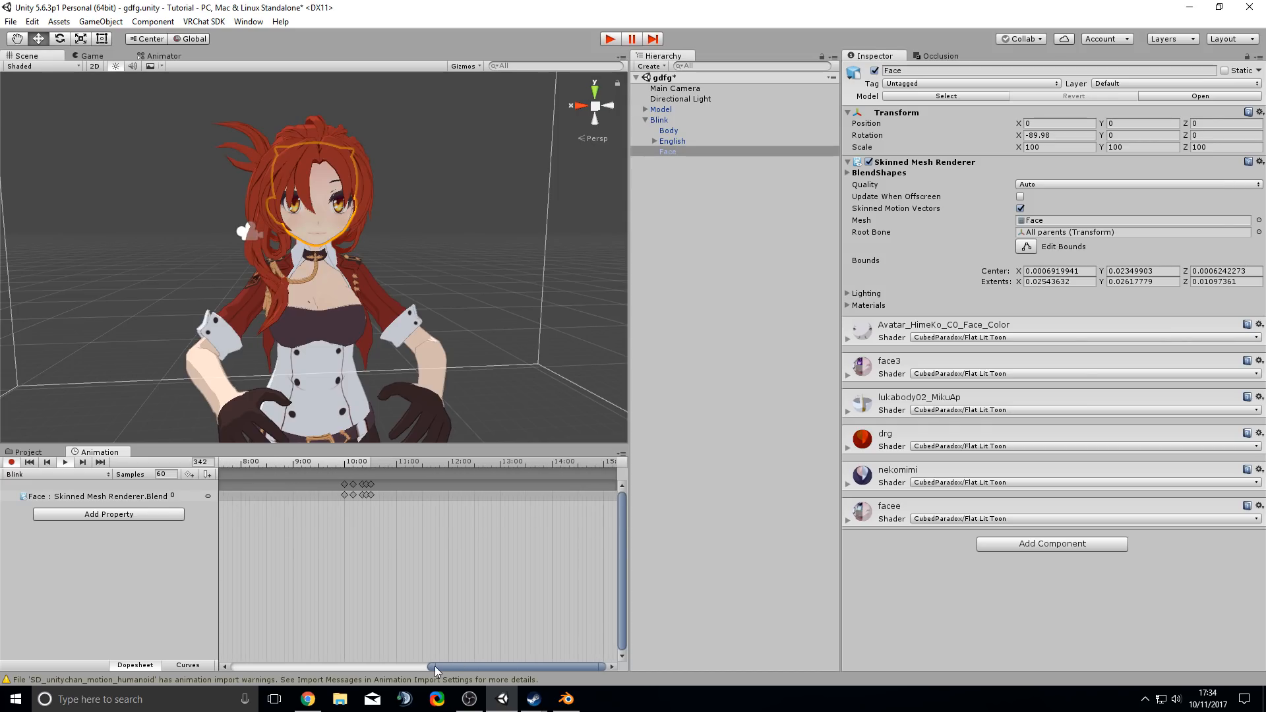
left_click_drag(432, 666, 184, 647)
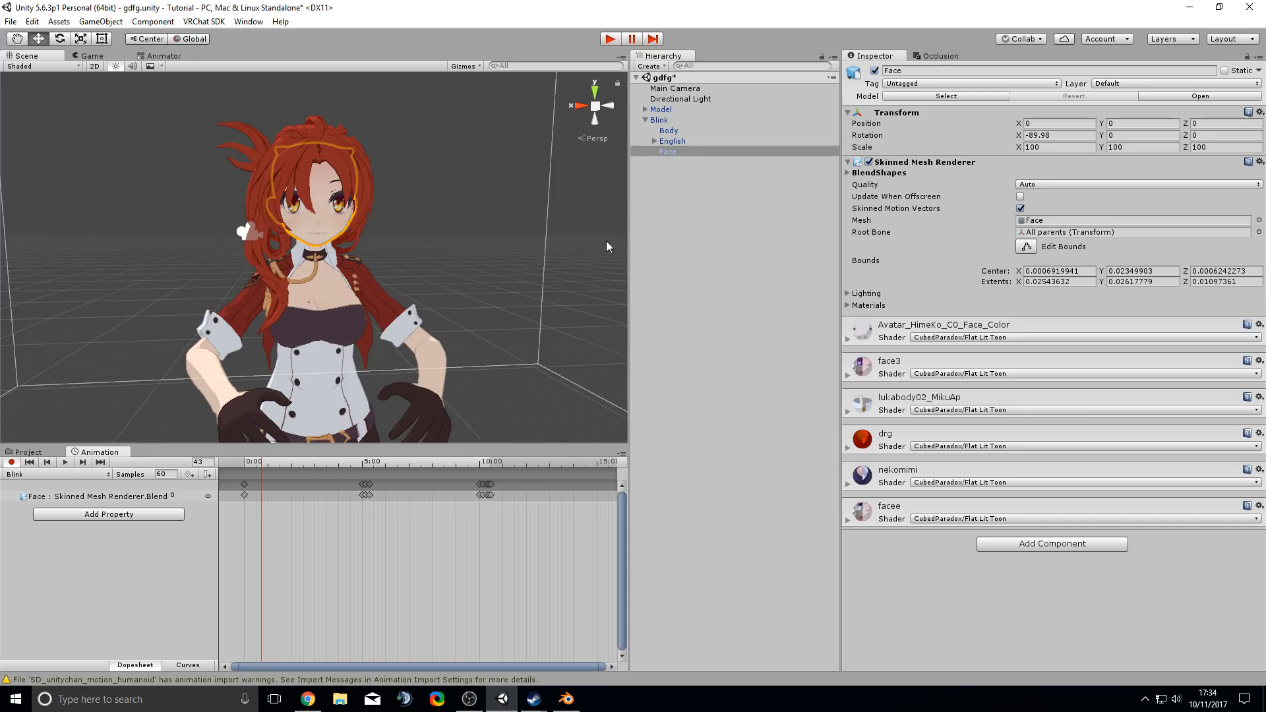
- Mark the Blink animation clip as Legacy using the Debug view of its properties
left_click(33, 453)
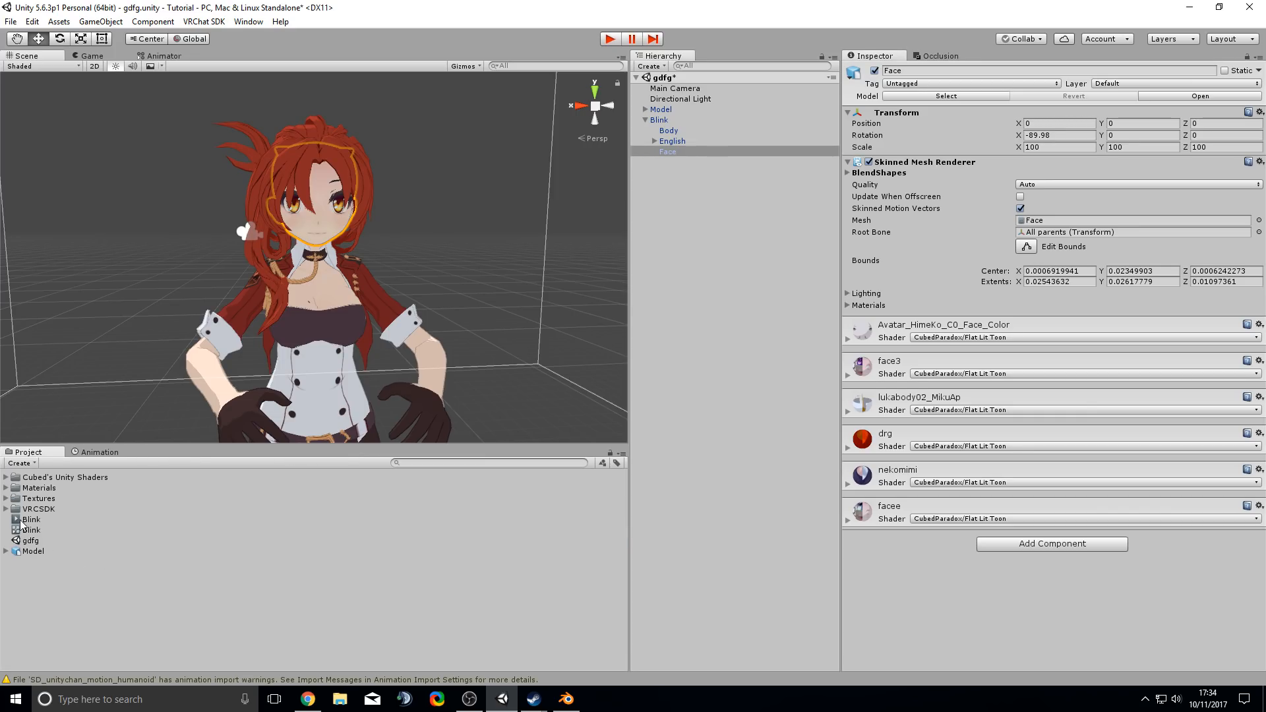
left_click(31, 521)
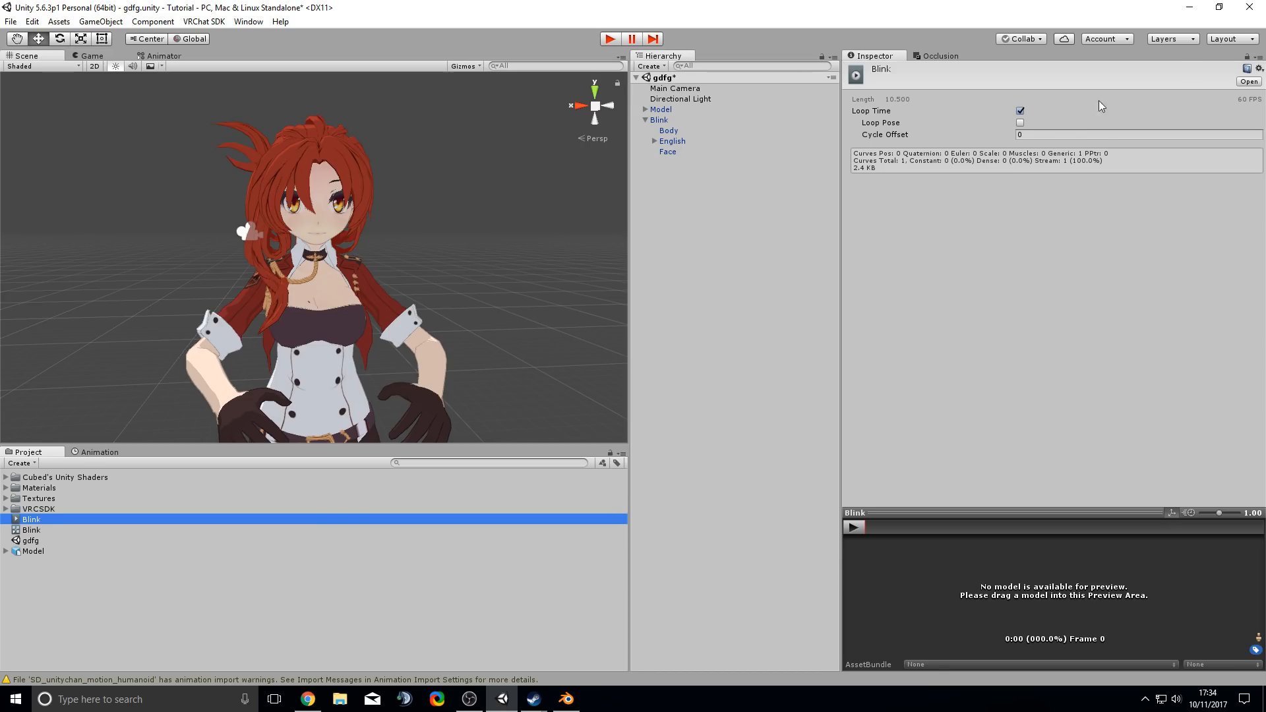
left_click(1260, 58)
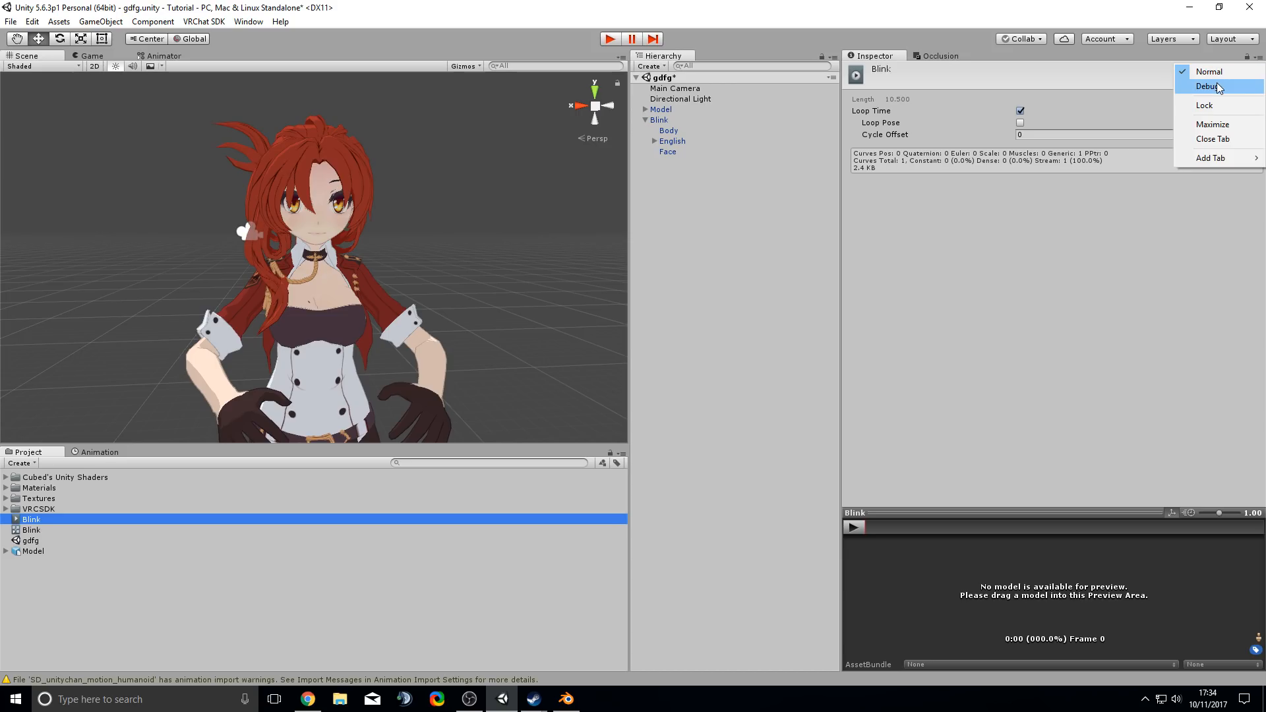
left_click(1219, 89)
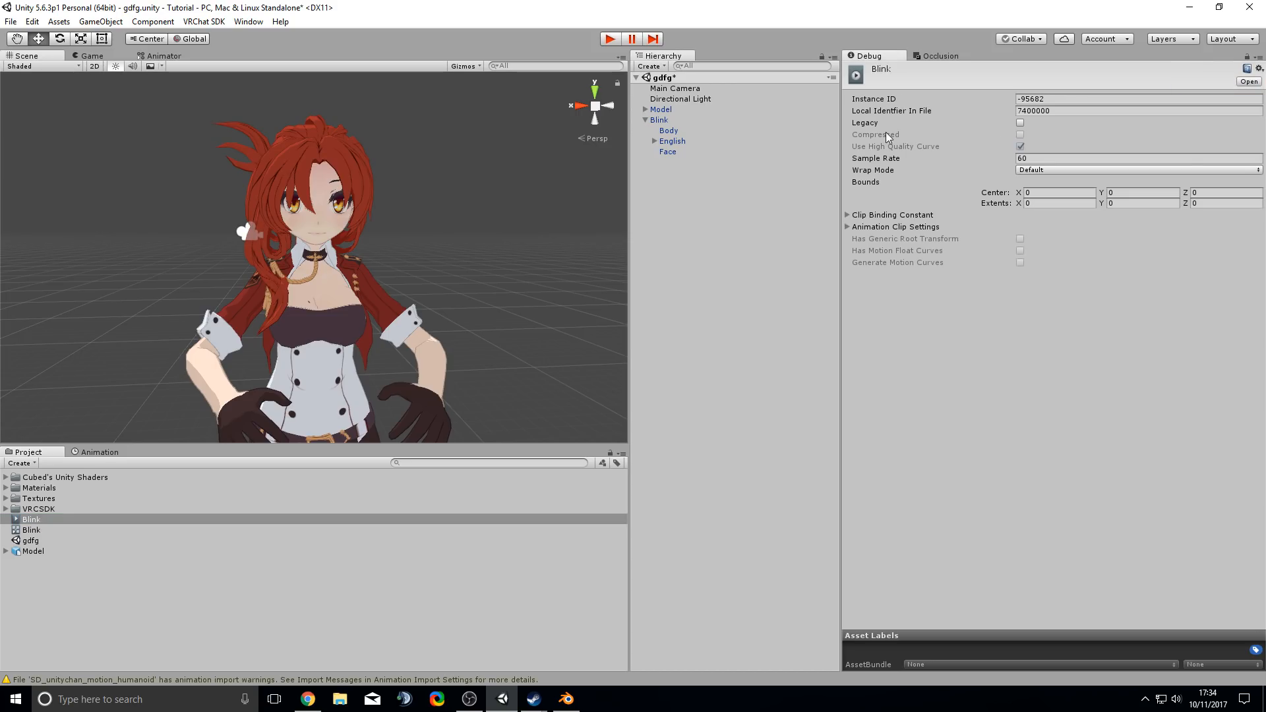
left_click(1020, 124)
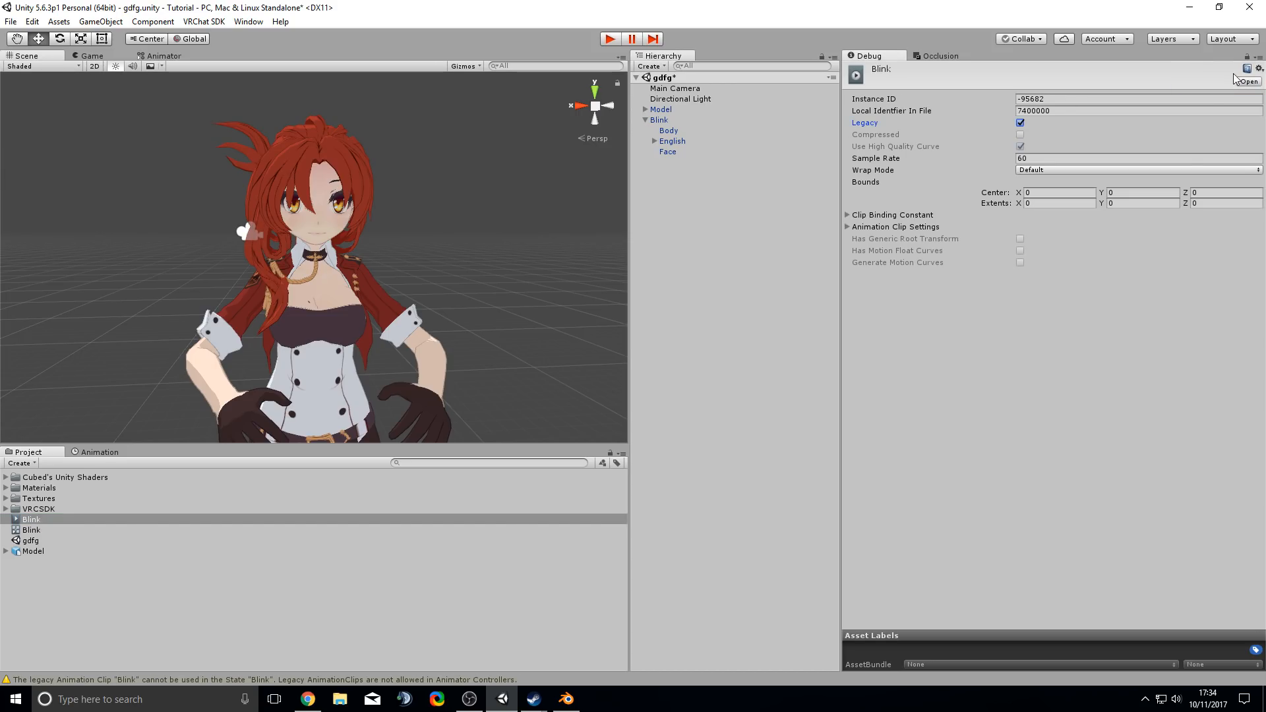
- Return the Inspector to Normal mode and set the Blink clip's Wrap Mode to Loop
left_click(1260, 57)
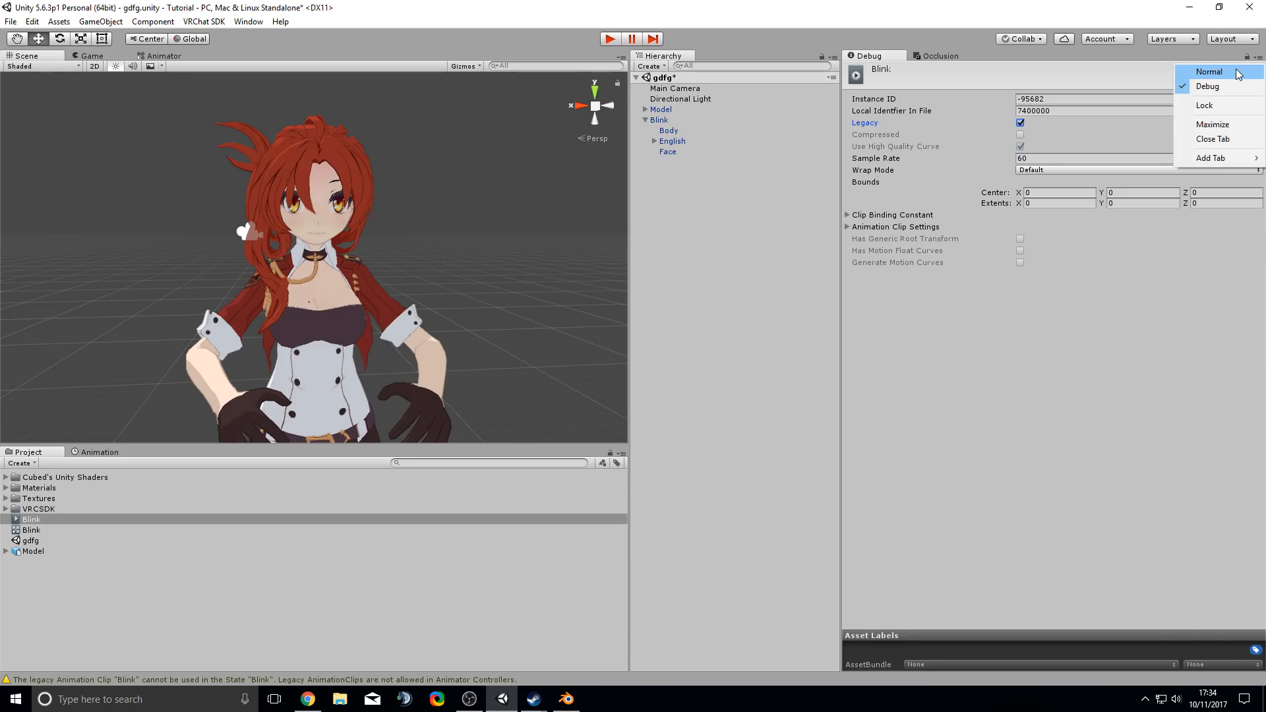
left_click(1238, 72)
left_click(1058, 114)
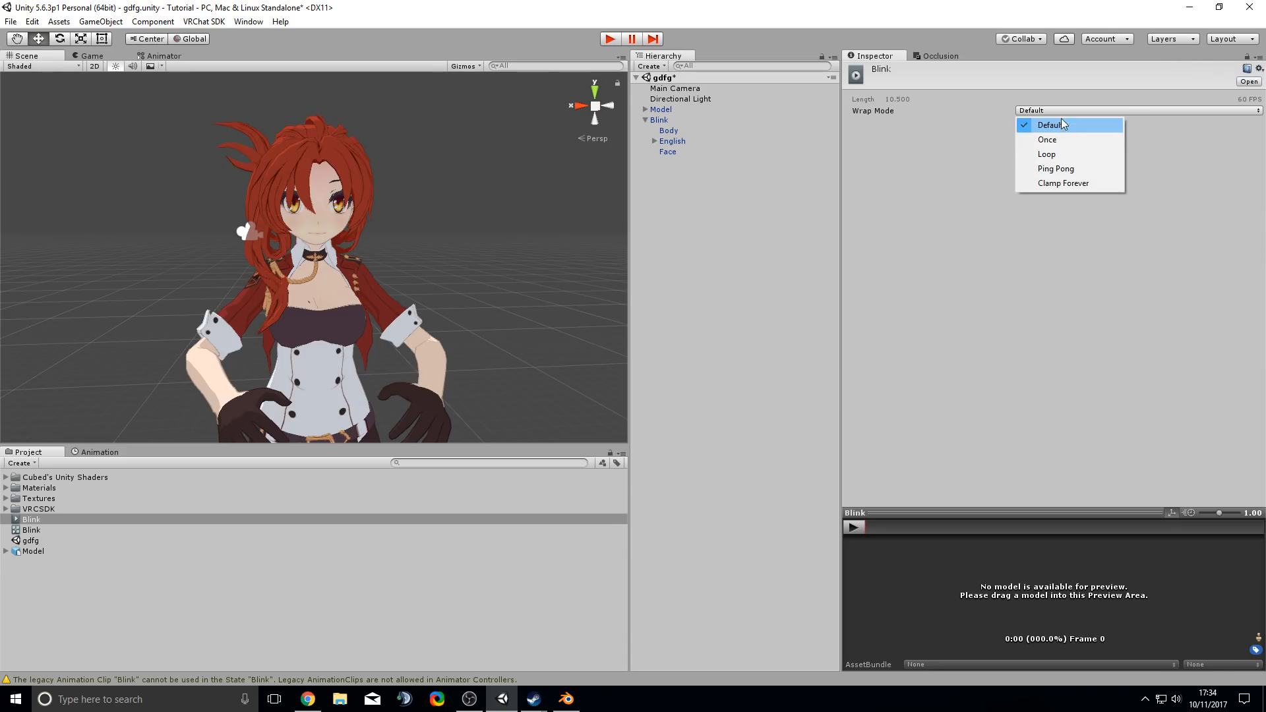
left_click(1049, 155)
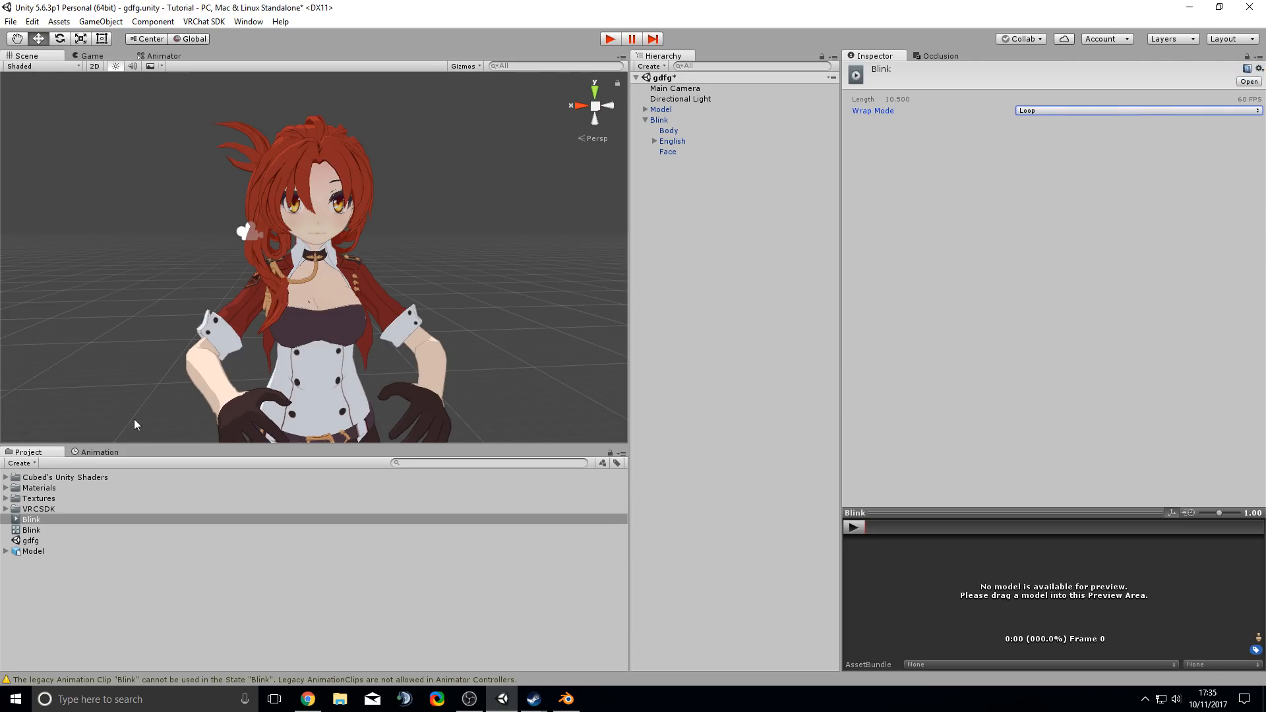
left_click(33, 506)
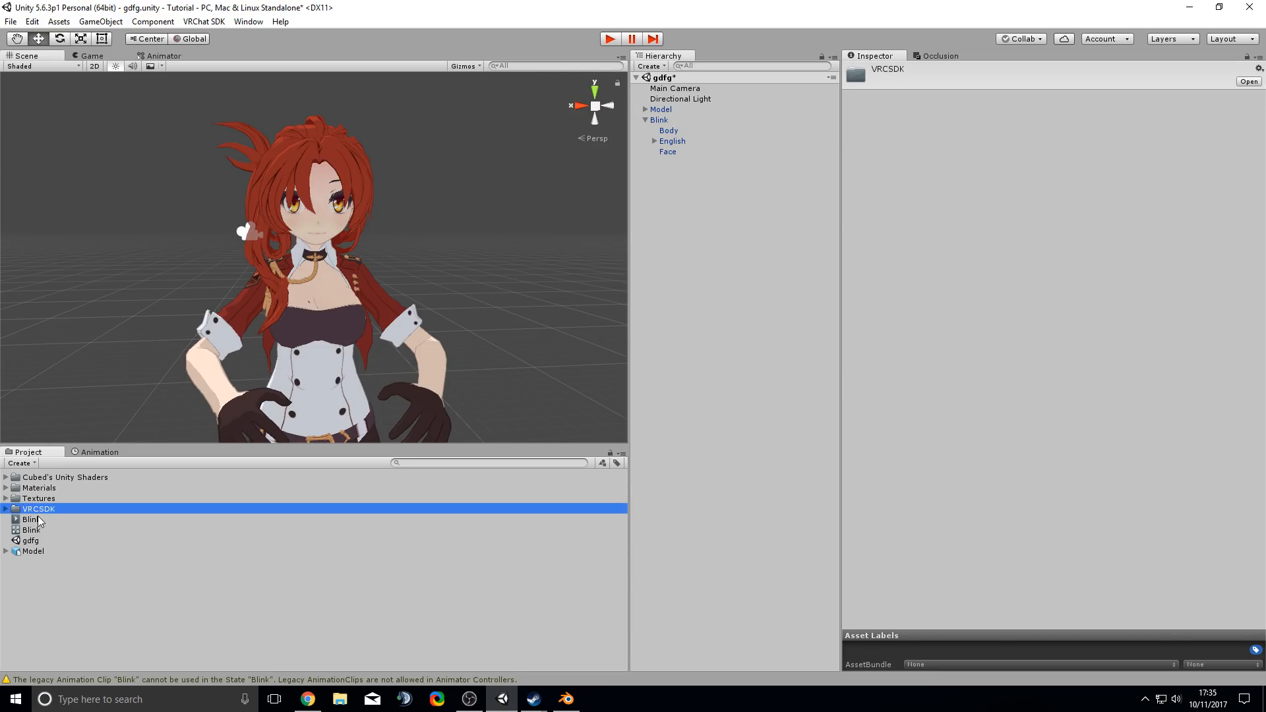
left_click(47, 519)
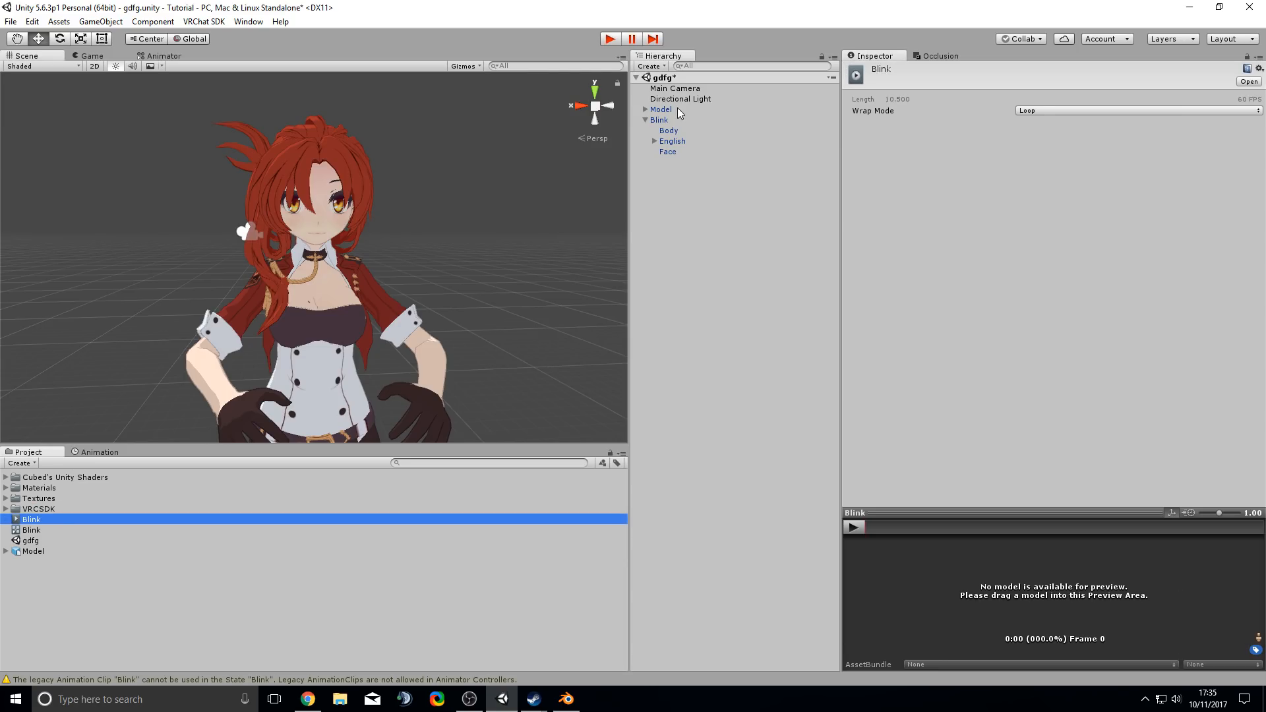
- Collapse the Blink duplicate in the scene and deactivate it so only the original Model is shown
left_click(645, 120)
left_click(660, 120)
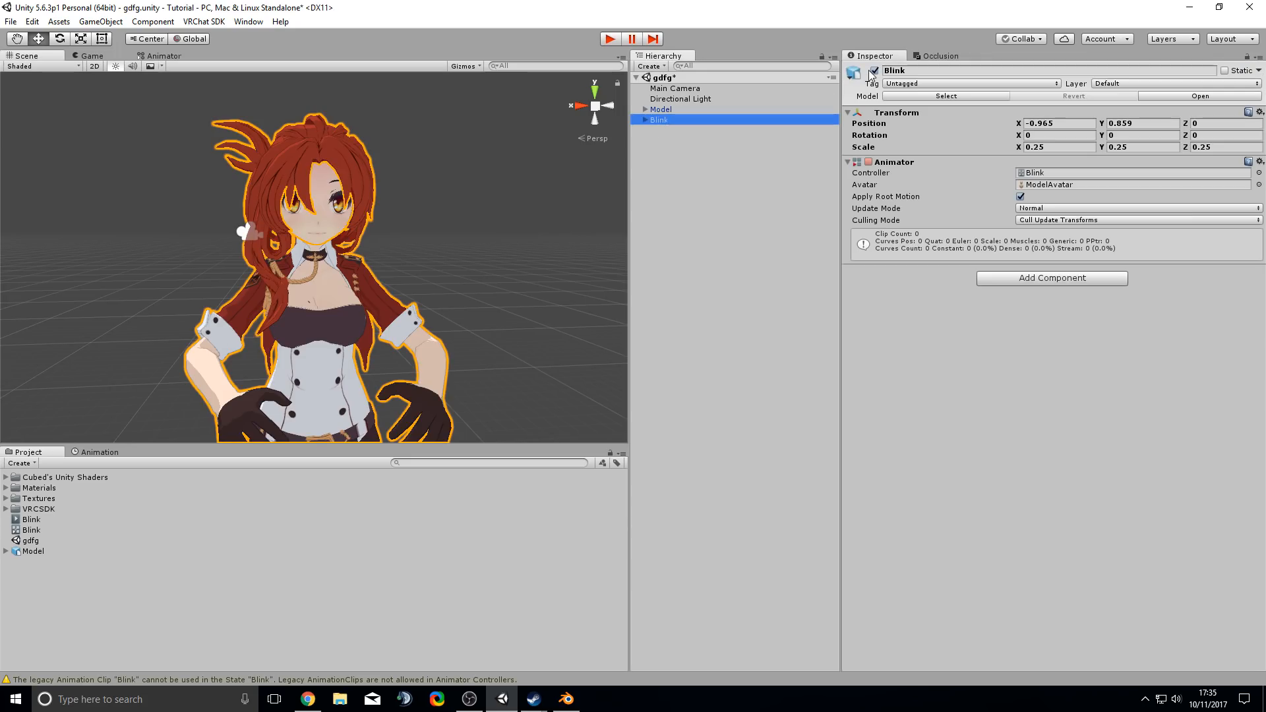
scroll(353, 243, "down", 5)
scroll(456, 237, "up", 5)
middle_click_drag(384, 243, 264, 256)
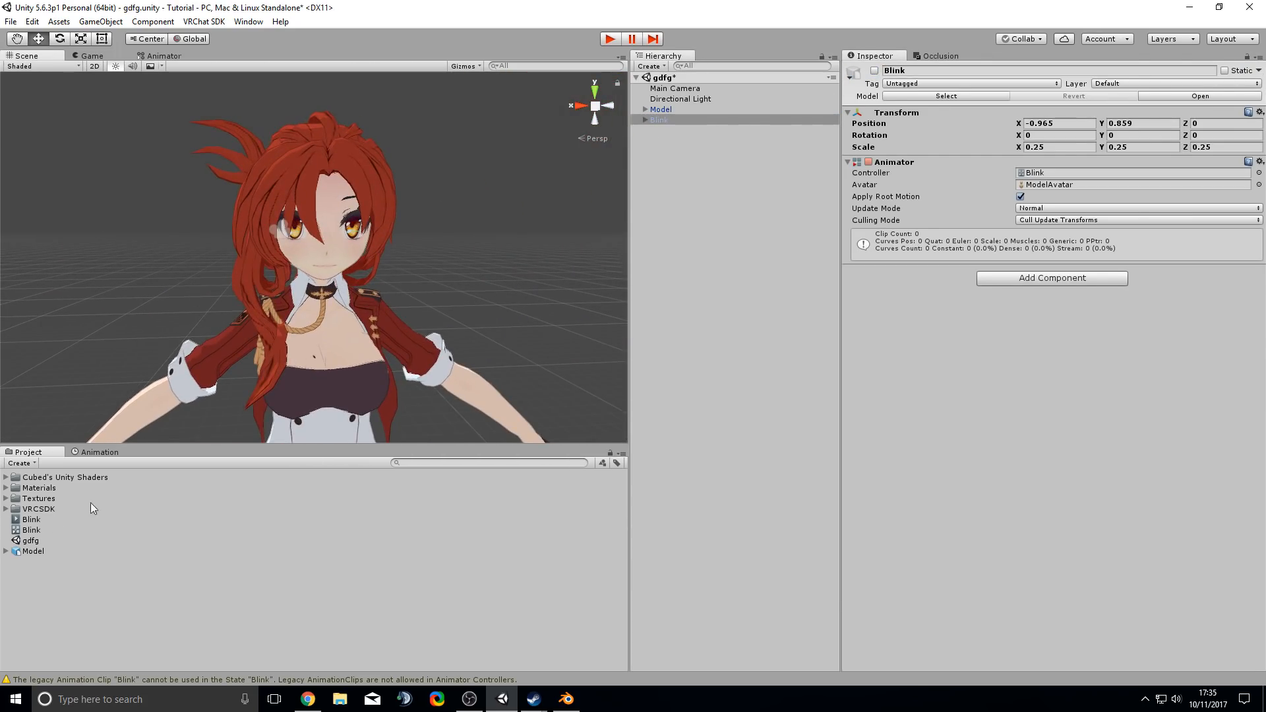
- Add an Animation component to the Model object and assign the Blink clip as its animation
left_click(665, 108)
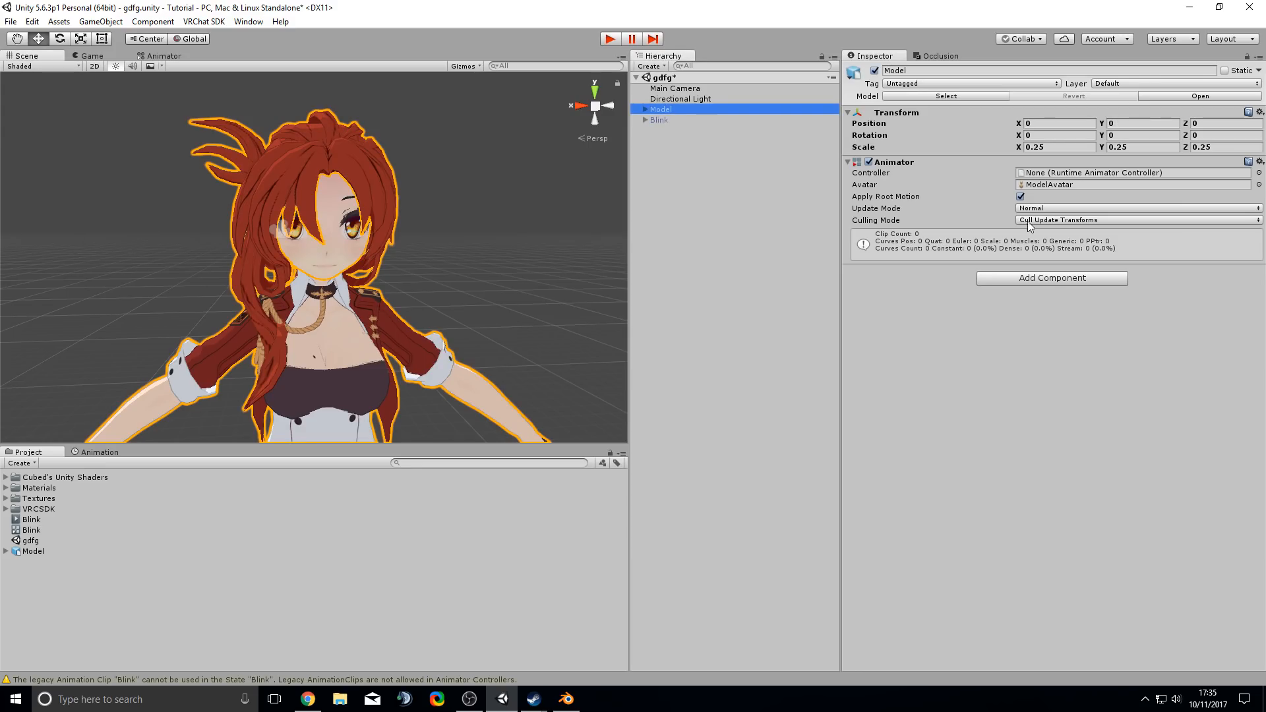
left_click(1047, 280)
type("anim")
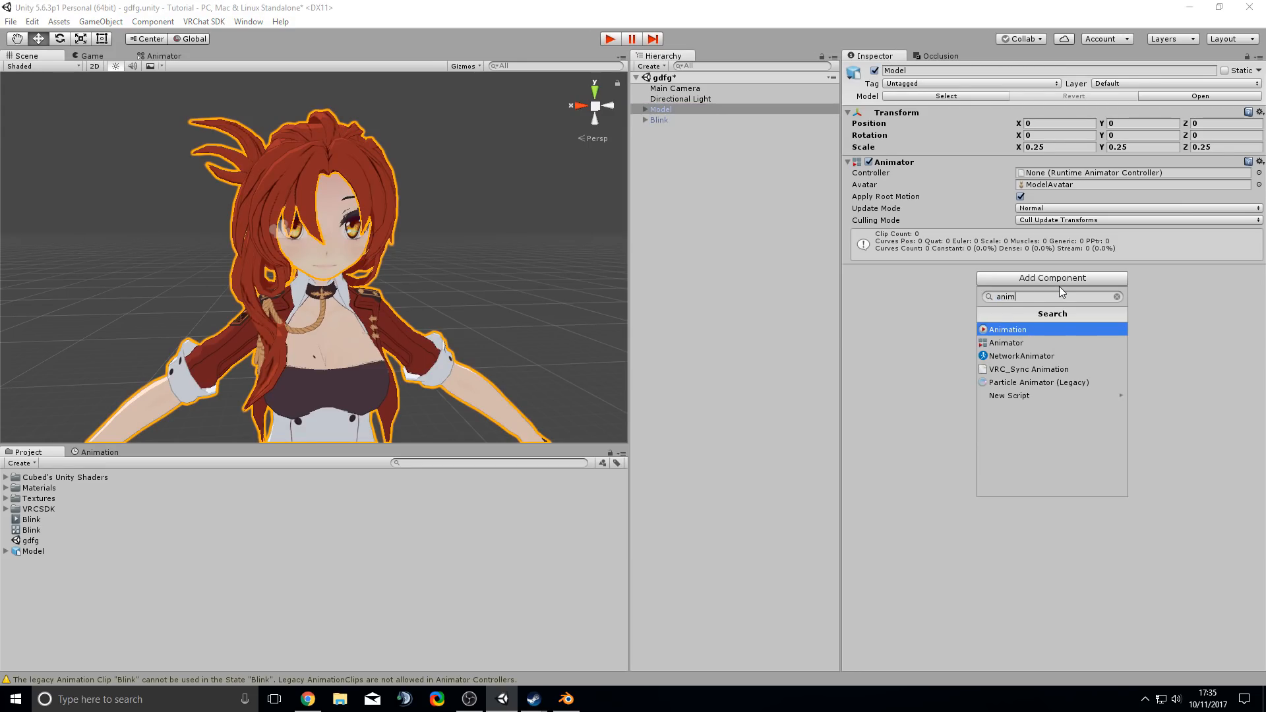
key("Return")
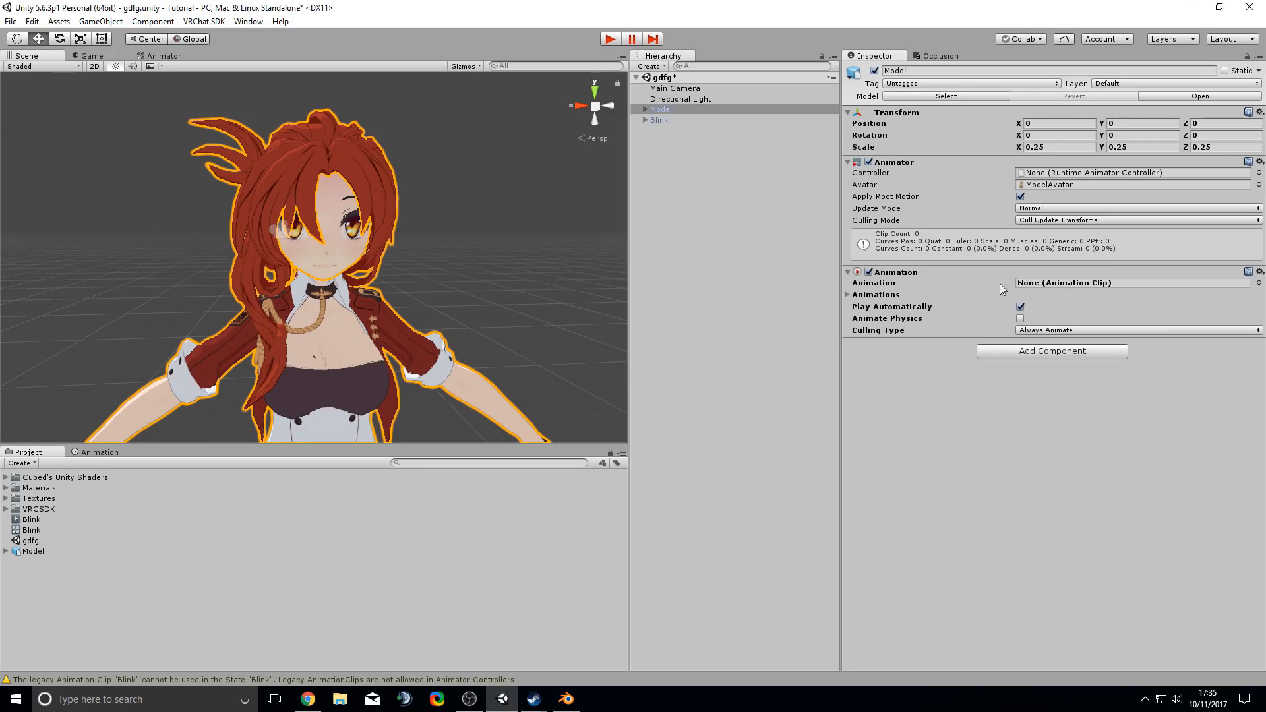
left_click(29, 520)
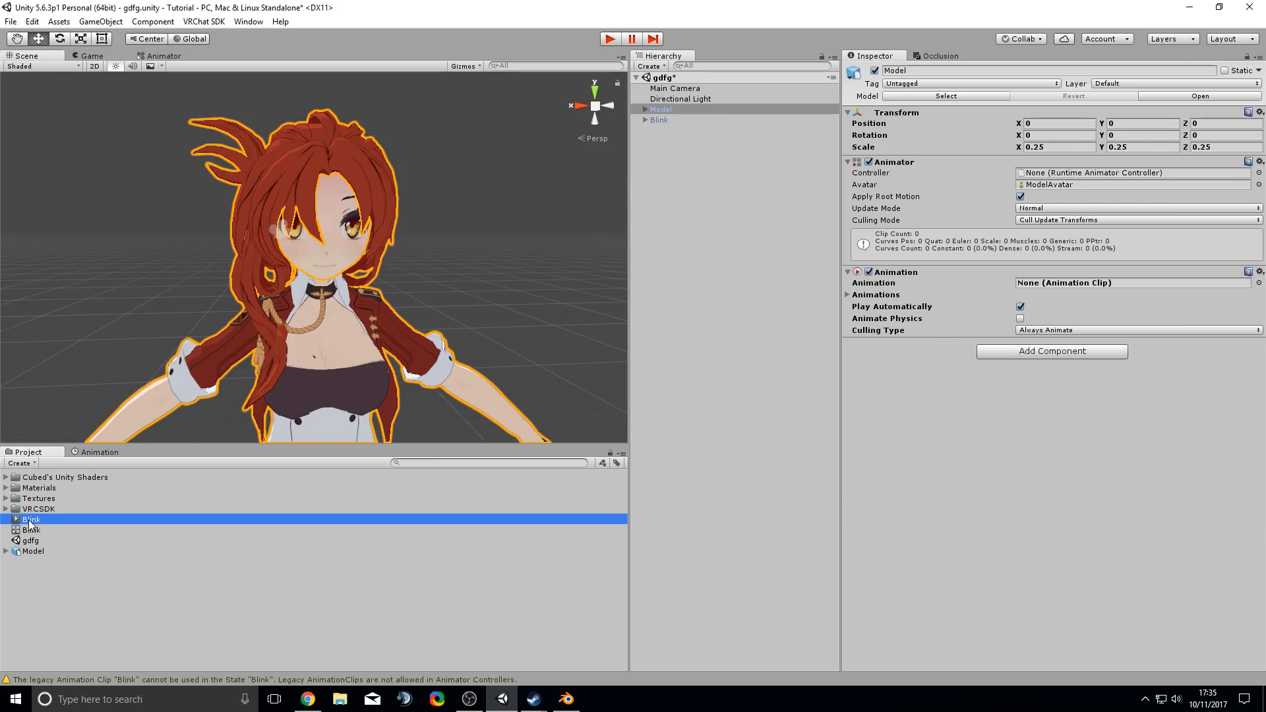
left_click_drag(29, 520, 1083, 283)
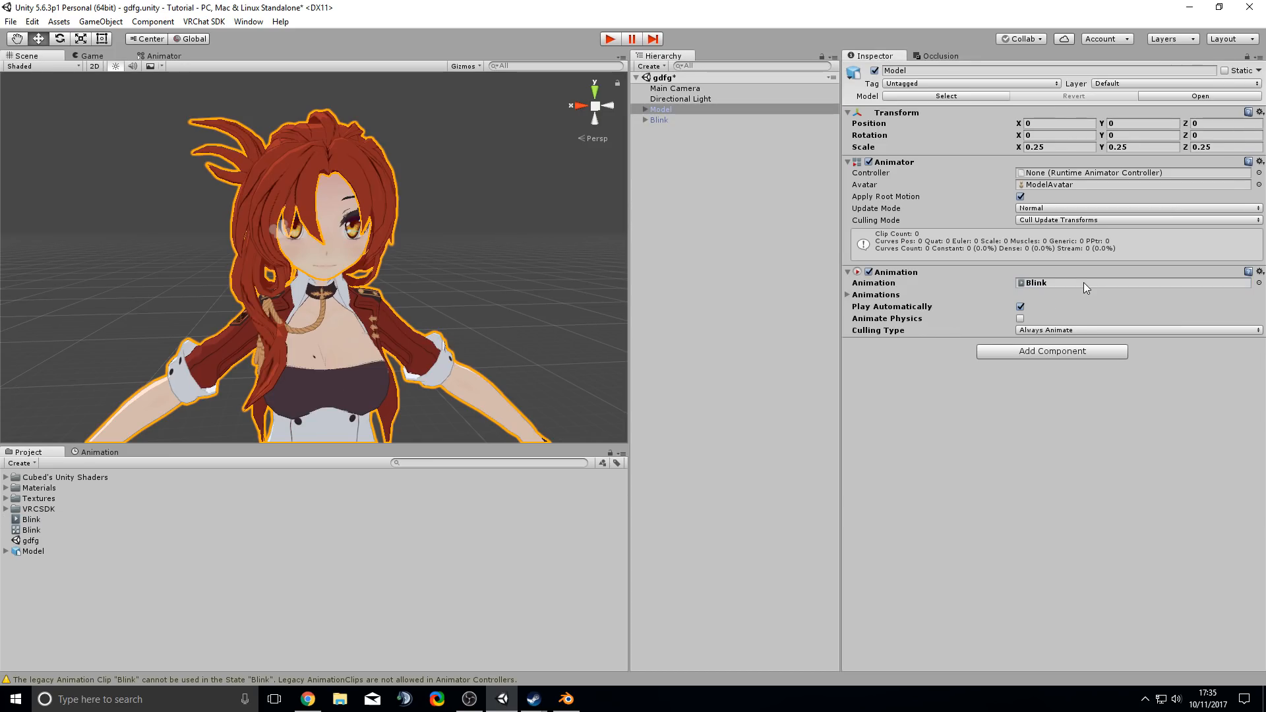
- Run the scene, watch the Model's face in the Scene view to check the blinking, and stop playback
left_click(613, 40)
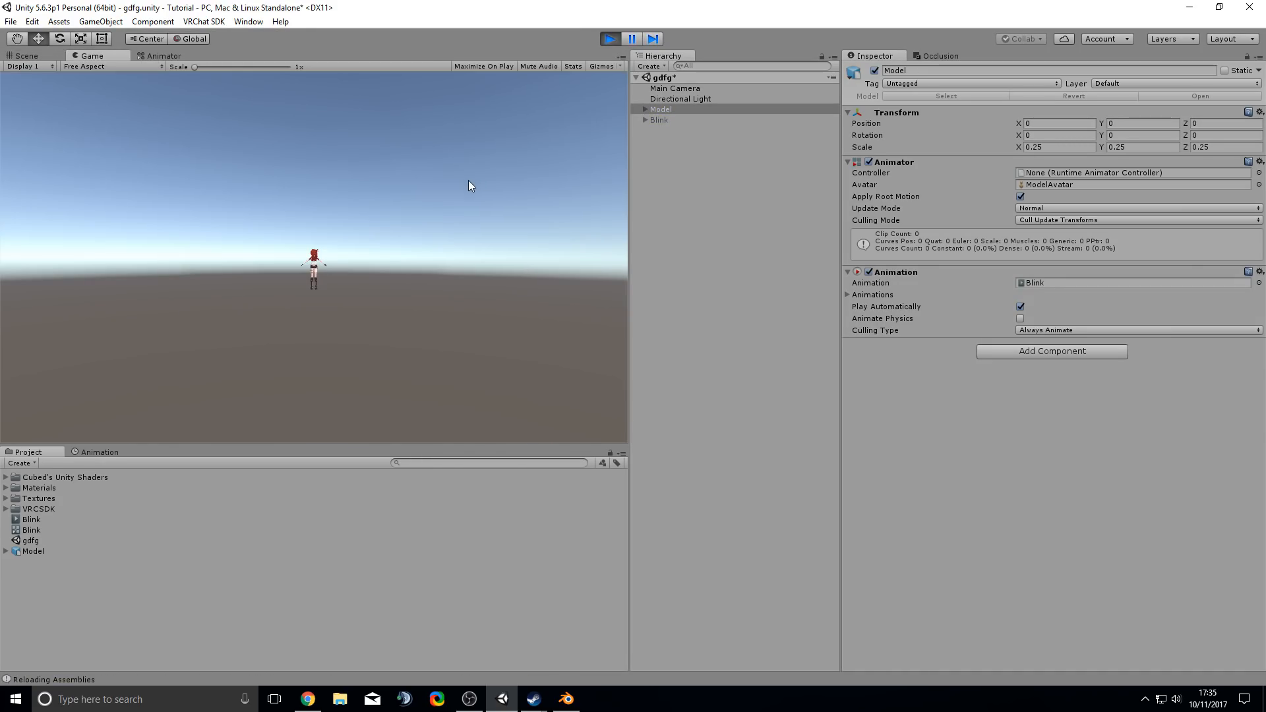
left_click(27, 57)
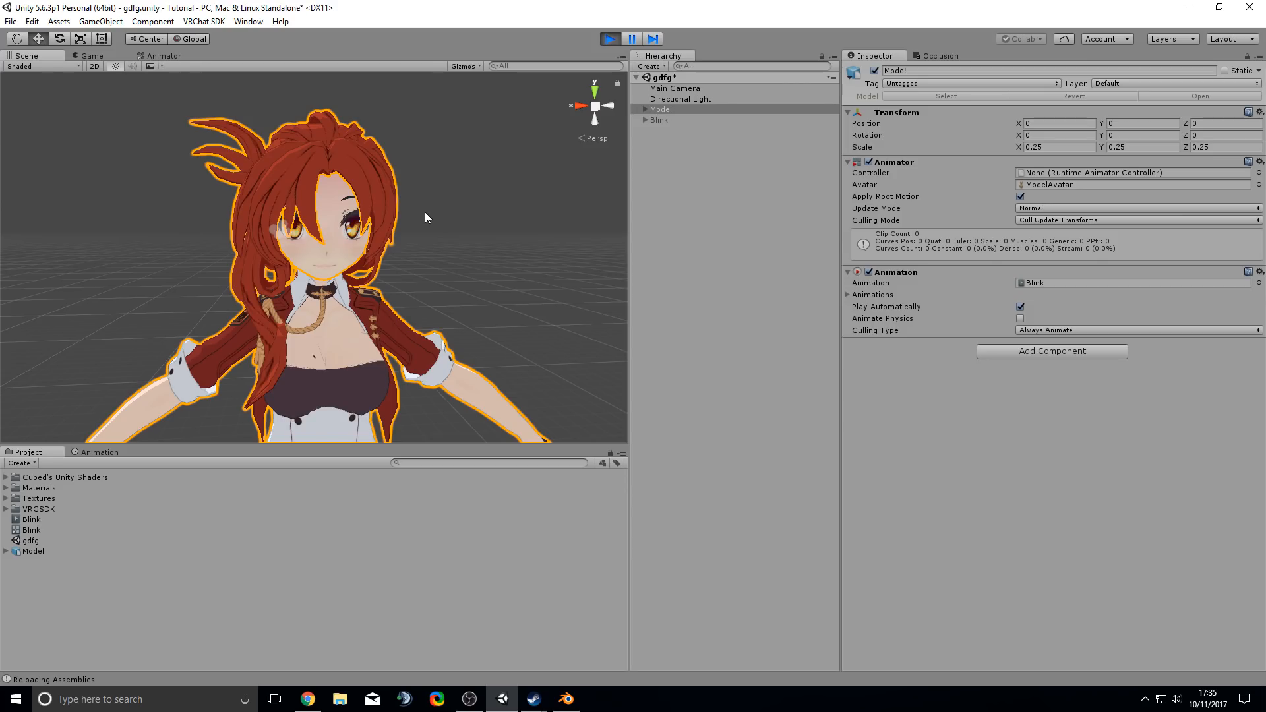
left_click(611, 38)
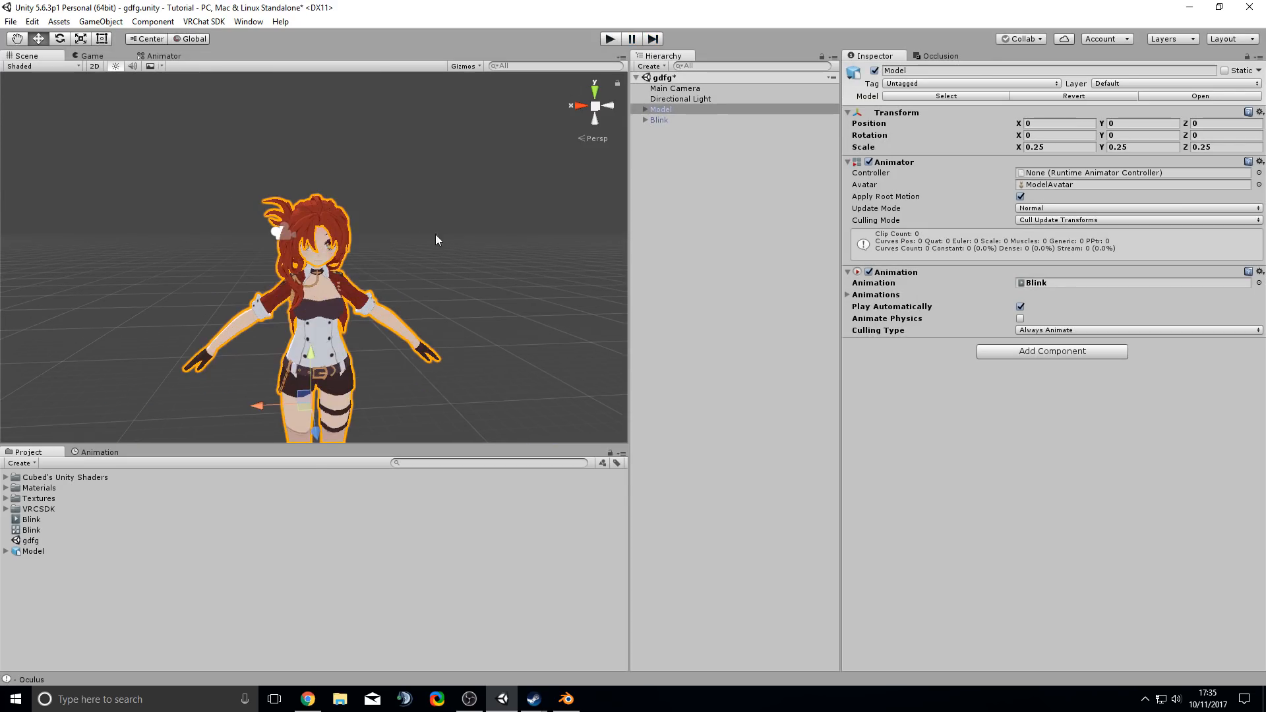
- Duplicate the Model object and rename the copy as Happy
left_click(663, 118)
left_click(663, 110)
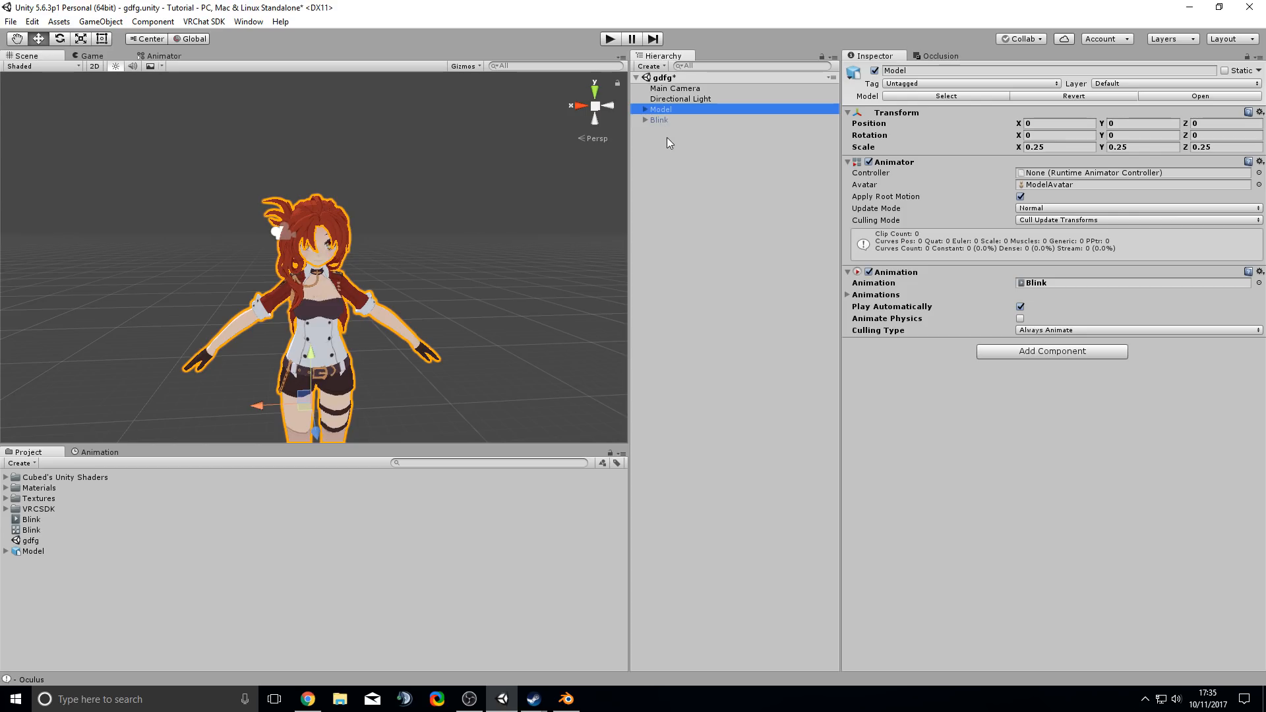
key("ctrl+d")
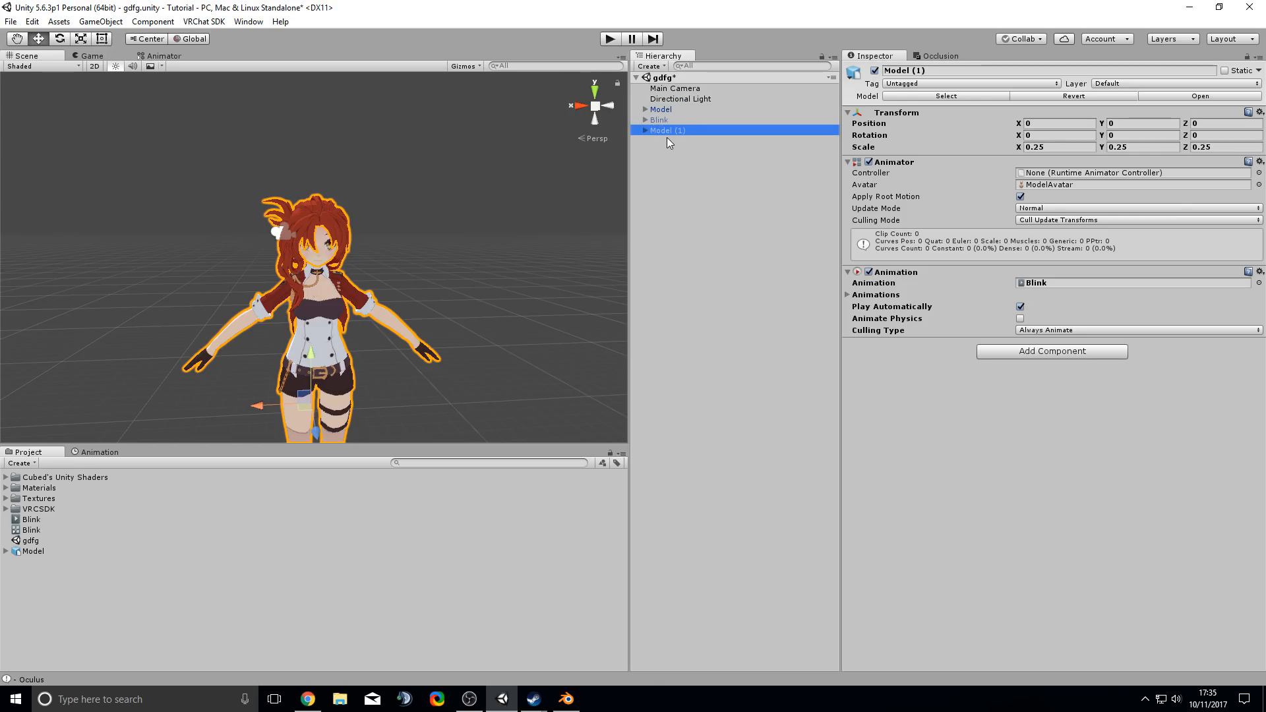
left_click(666, 129)
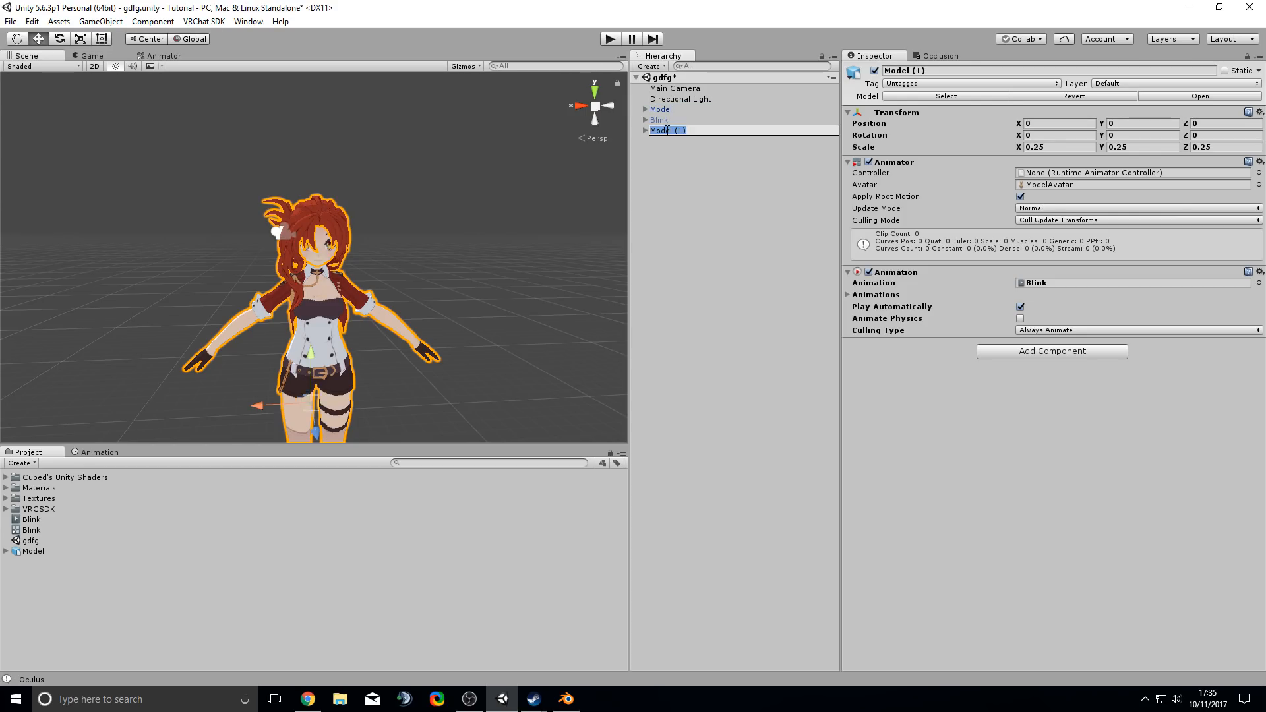
type("Happy")
key("Return")
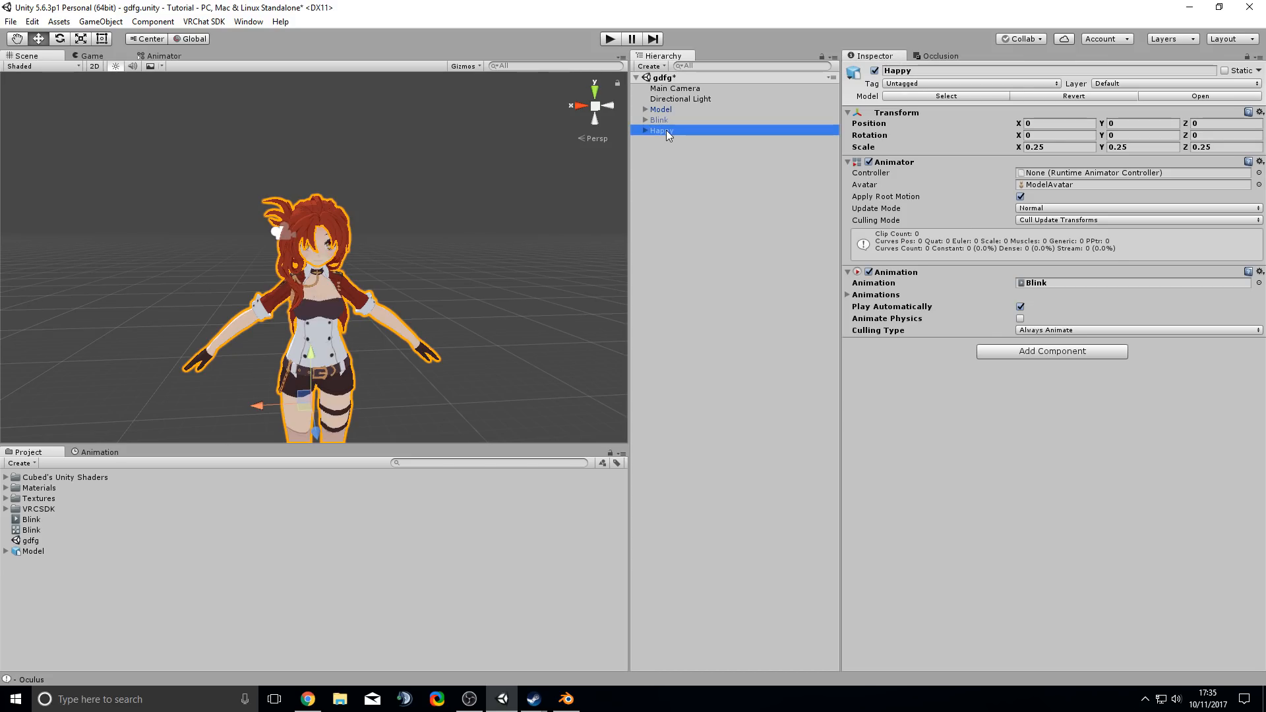
- Create a new animation clip named Happy for the Happy object in the project's Assets folder
left_click(101, 451)
left_click(414, 585)
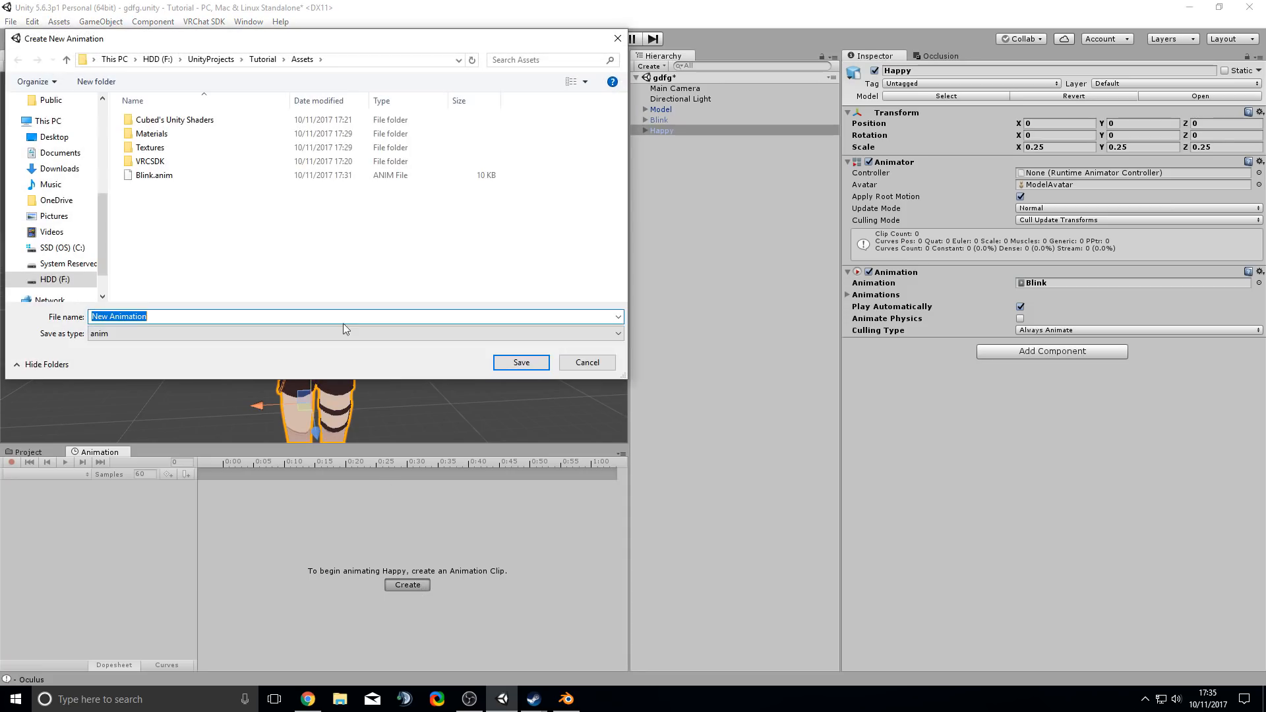
type("Happy")
key("Return")
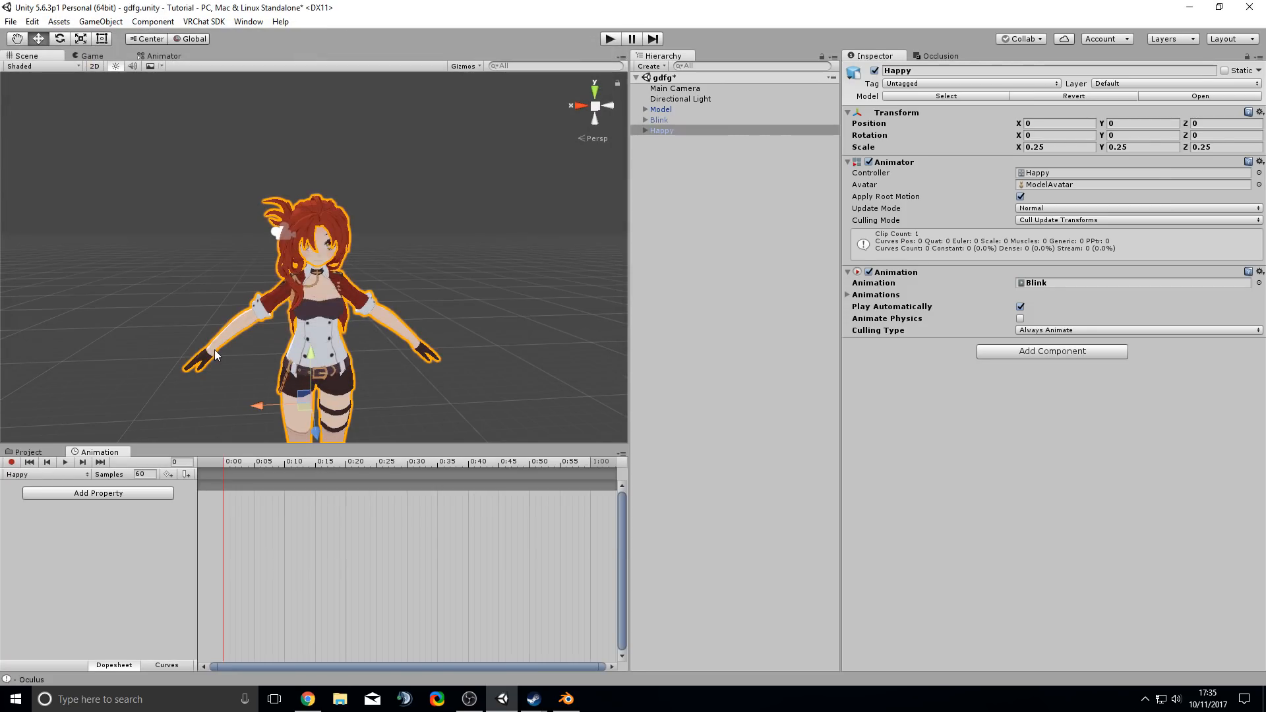
- Add the Face's A laugh blend shape as a property of the Happy clip and delete its keyframe at 1:00
left_click(127, 496)
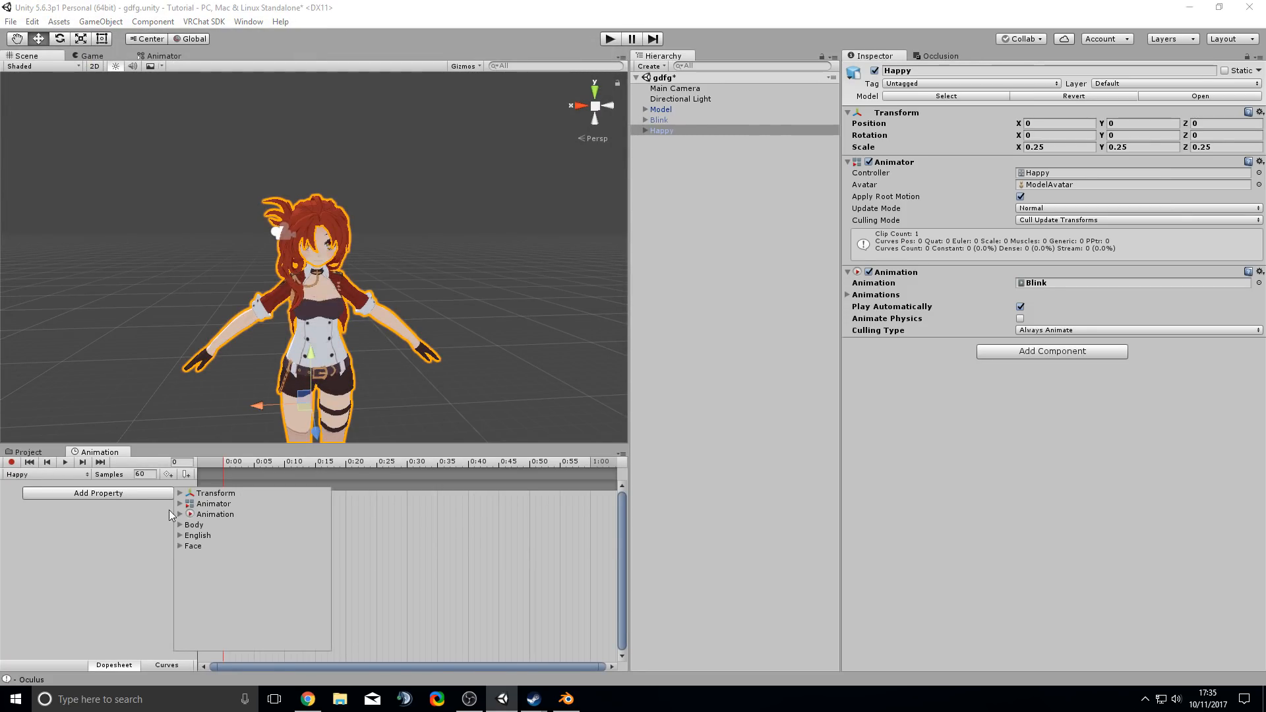
left_click(180, 546)
left_click(190, 578)
scroll(236, 587, "down", 1)
scroll(236, 587, "down", 2)
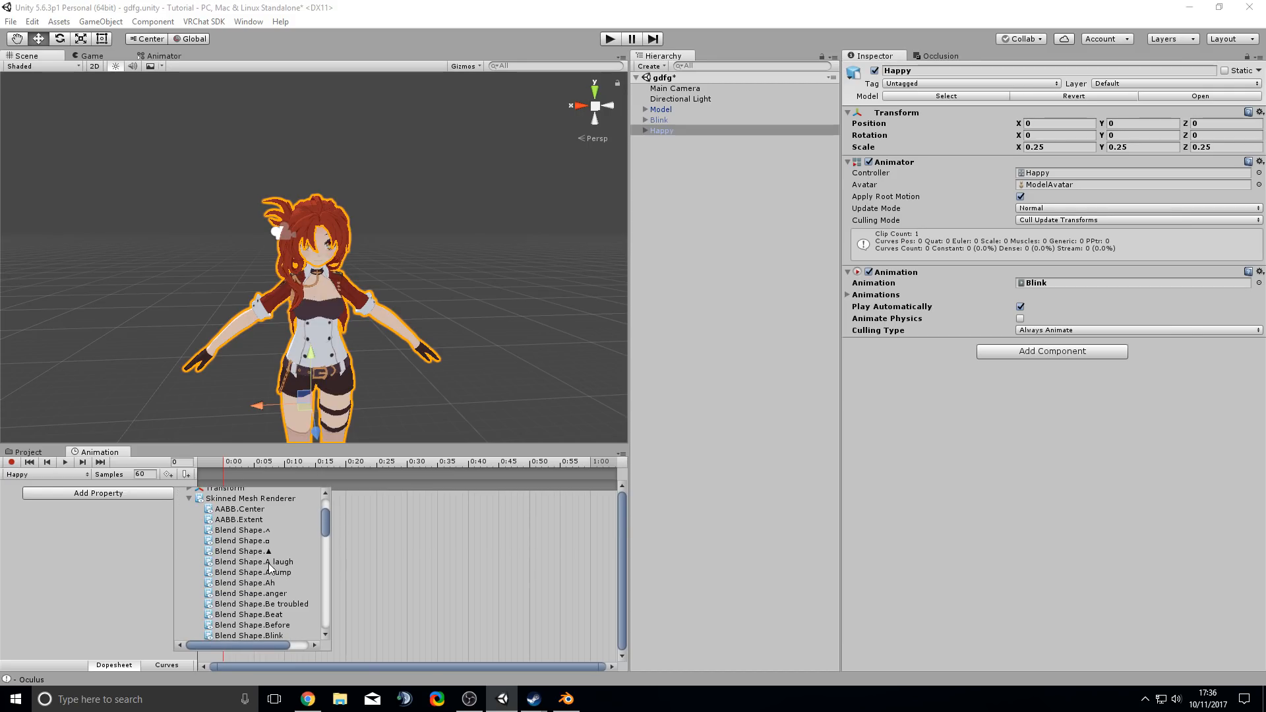
left_click(268, 562)
left_click_drag(254, 644, 281, 647)
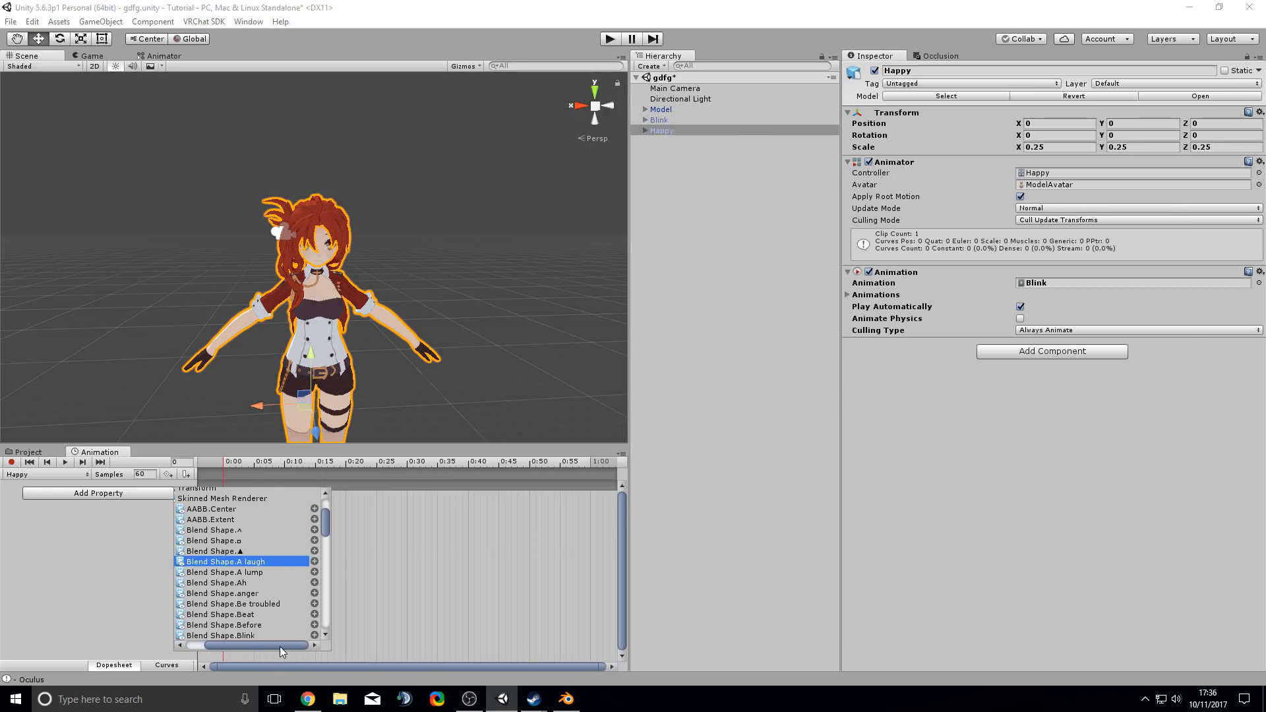
left_click(314, 562)
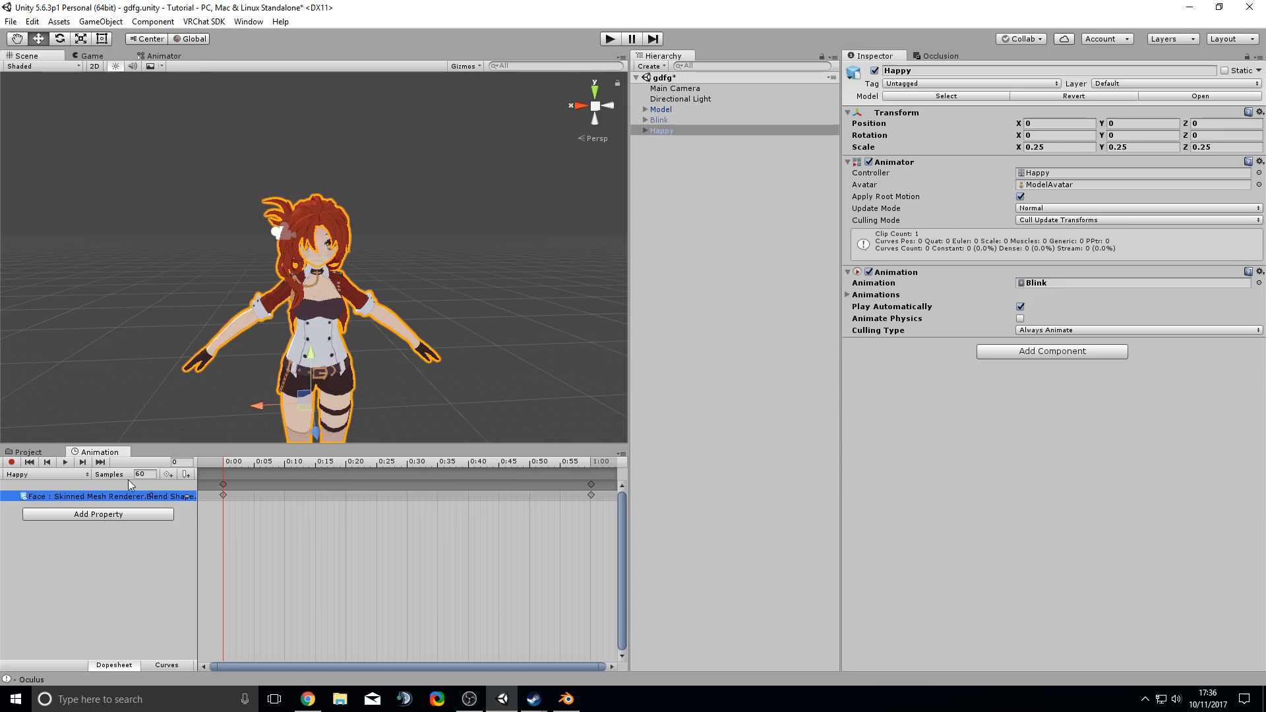
left_click(591, 495)
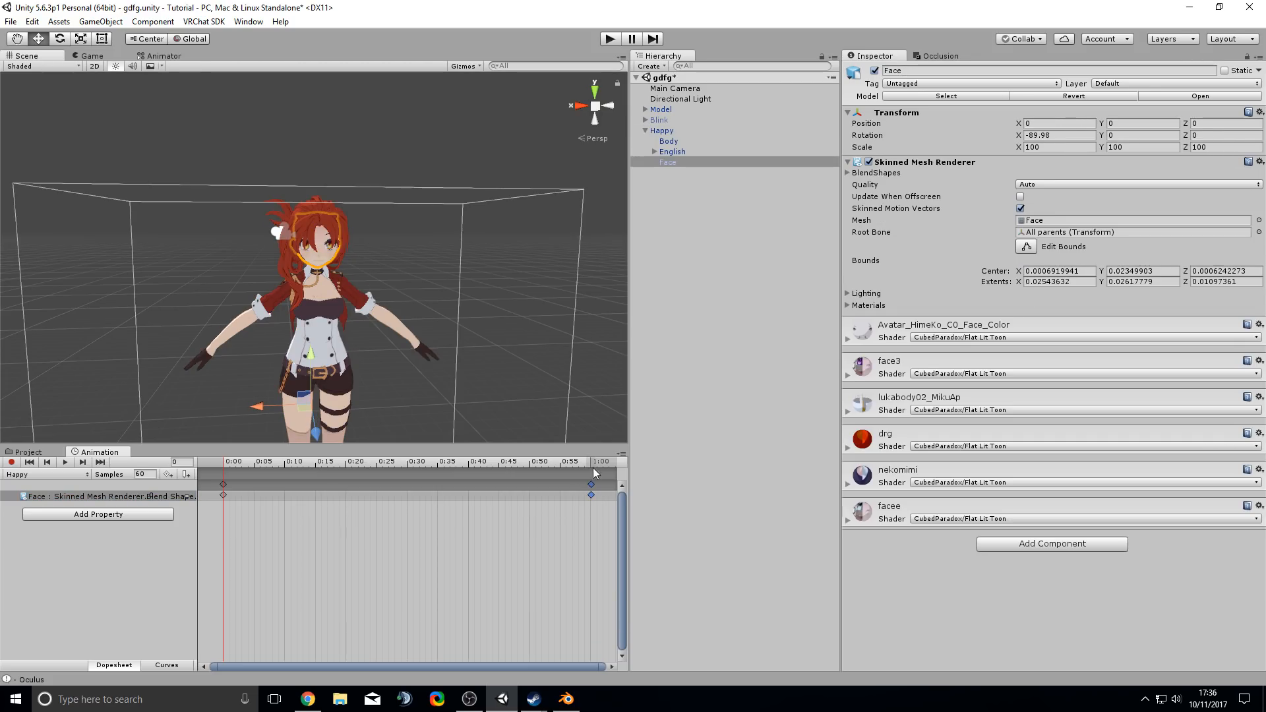
key("Delete")
- Turn off animation recording and move the Happy object clear of the other model to about X -0.84, Y 0.823
scroll(388, 417, "down", 3)
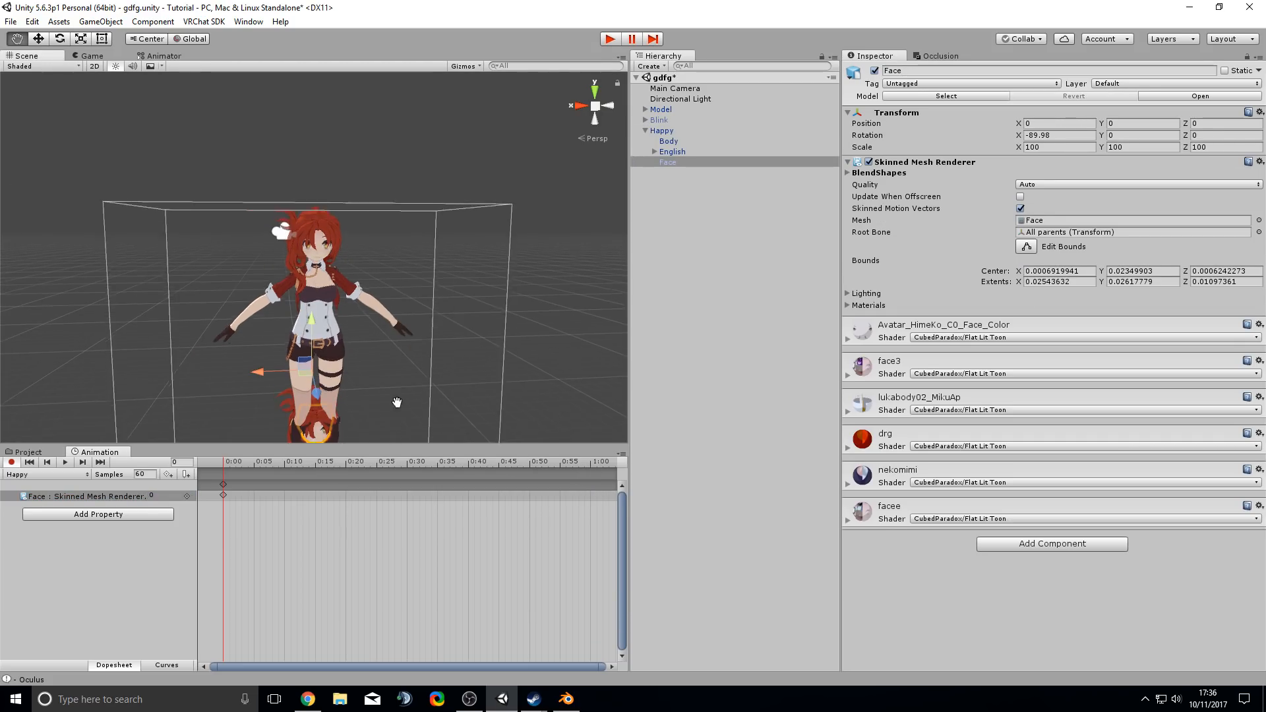
middle_click_drag(396, 401, 420, 275)
left_click(646, 130)
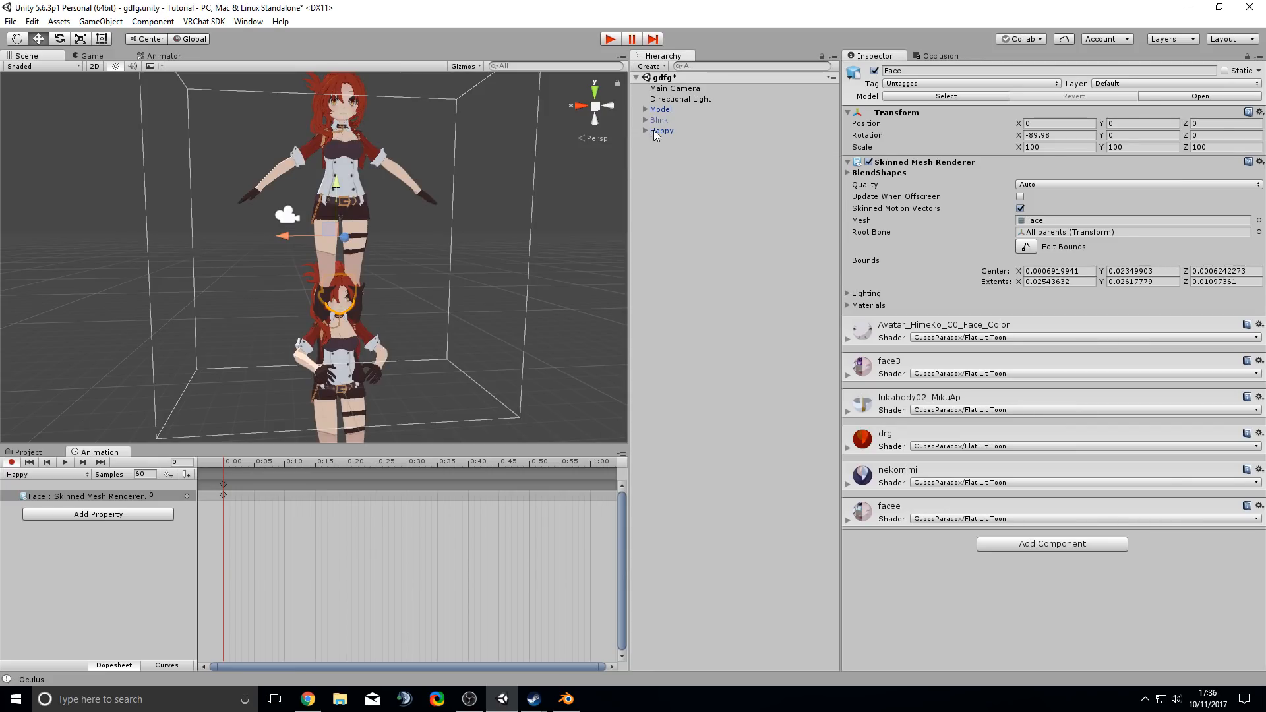
left_click(660, 131)
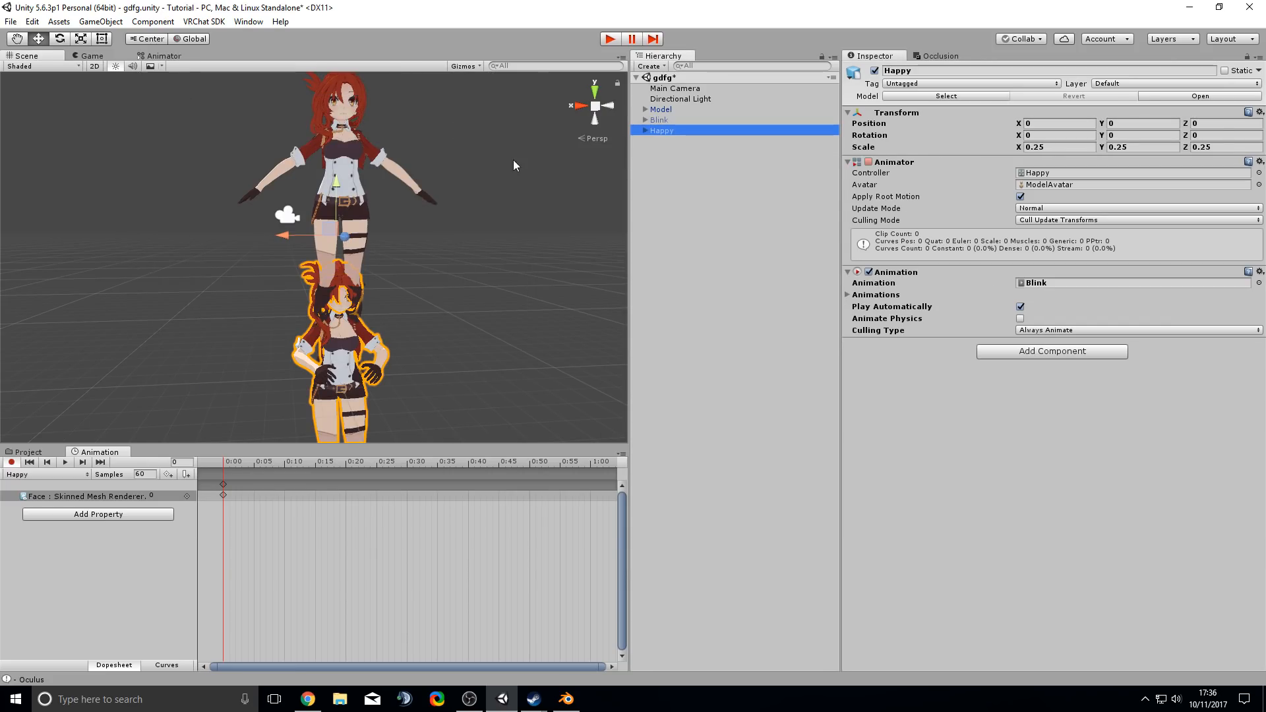
left_click(12, 464)
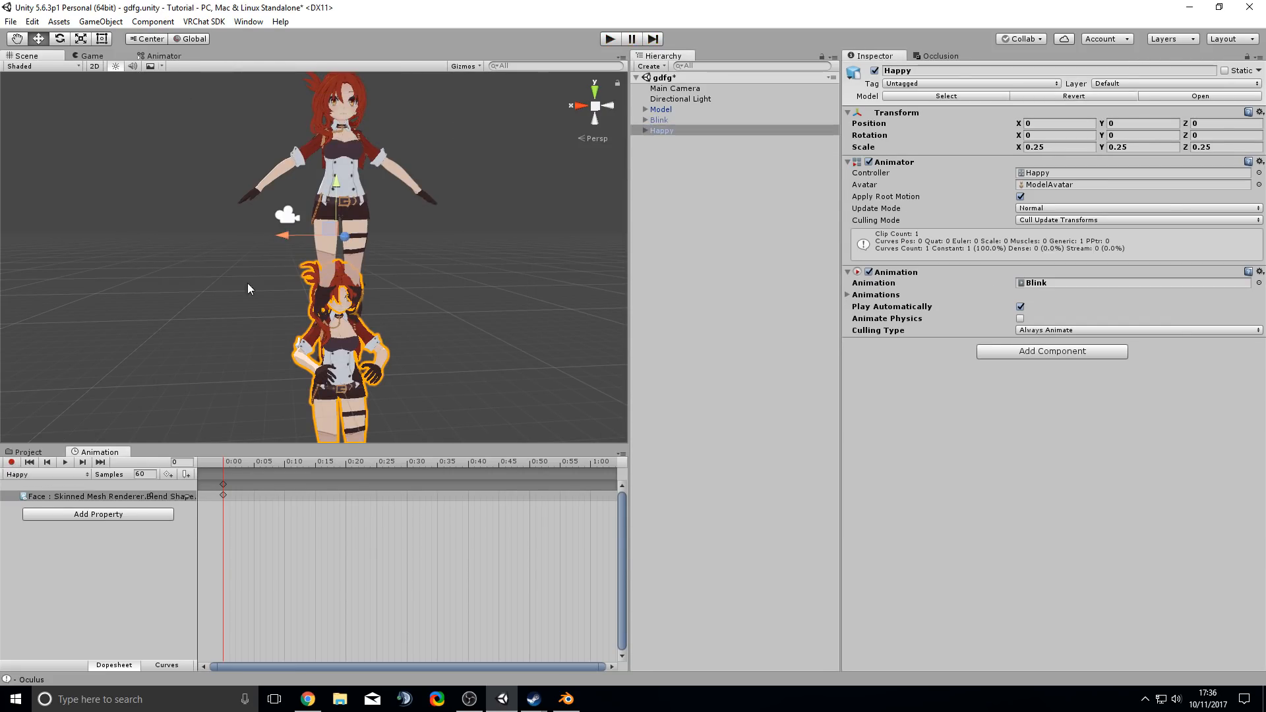
left_click_drag(284, 234, 540, 73)
key("f")
middle_click_drag(304, 188, 171, 274)
scroll(191, 292, "up", 4)
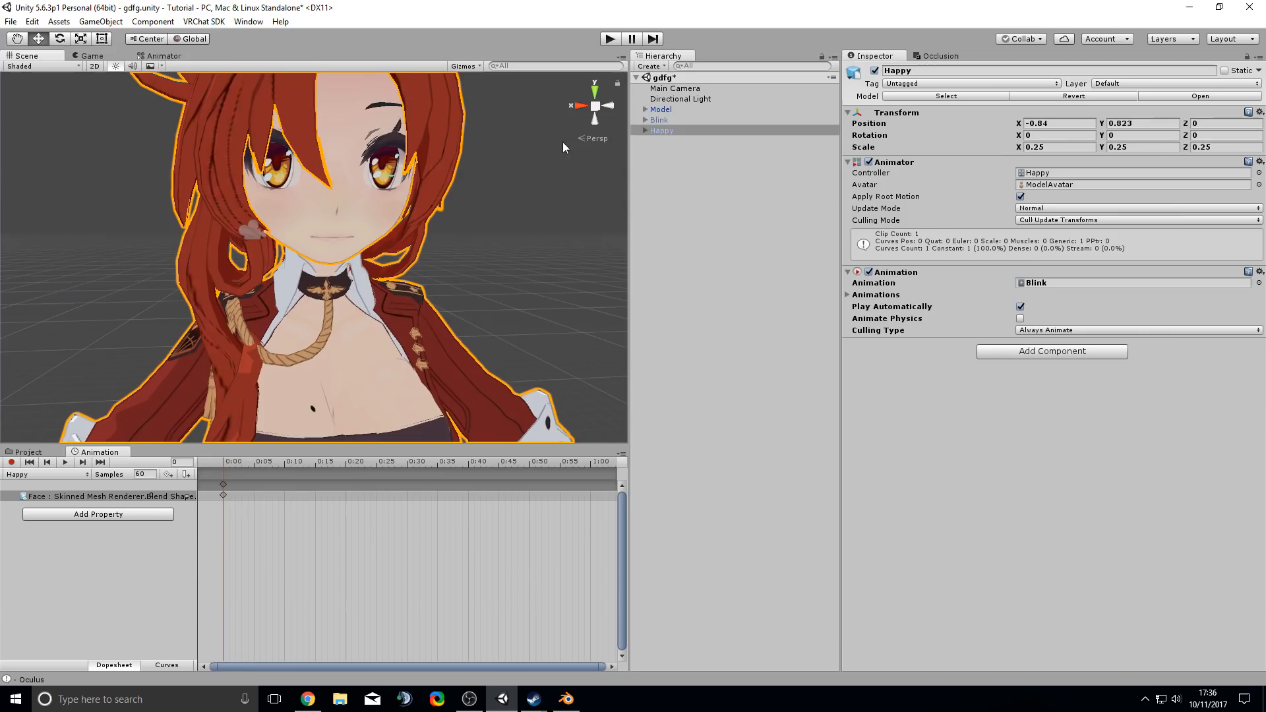
left_click(645, 131)
left_click(664, 163)
left_click(1115, 282)
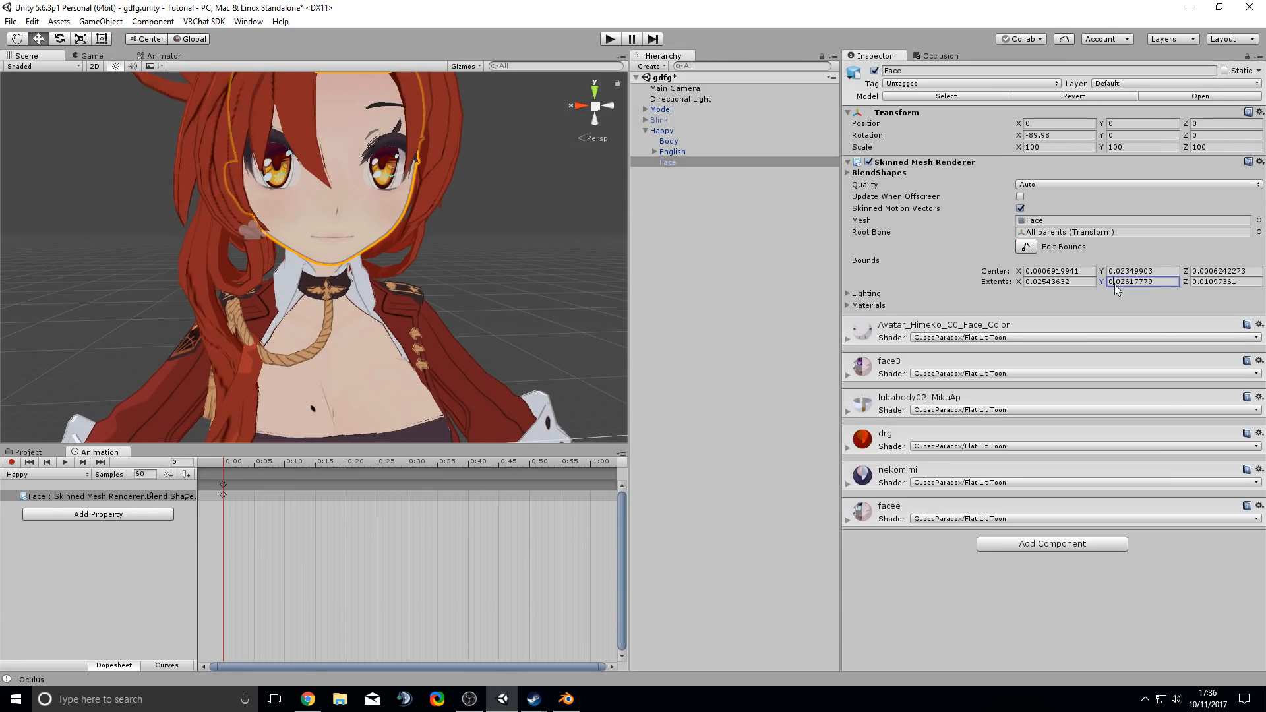
middle_click_drag(508, 216, 499, 273)
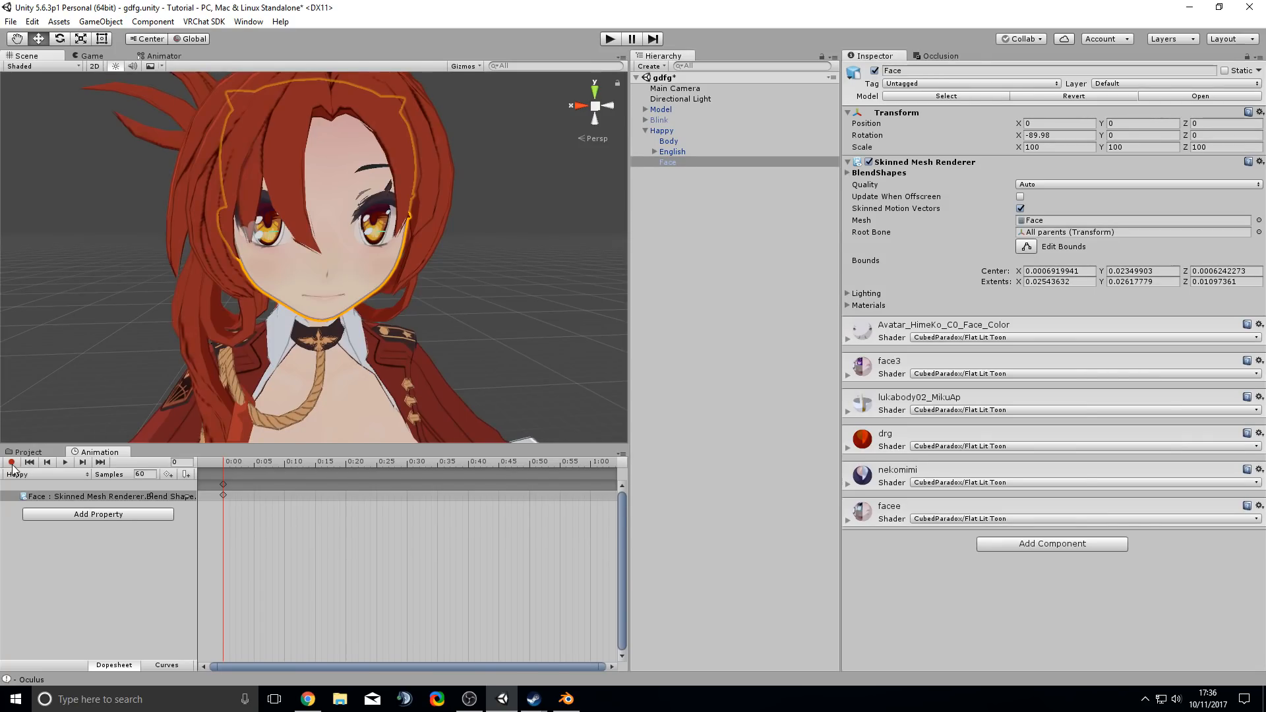
left_click(12, 521)
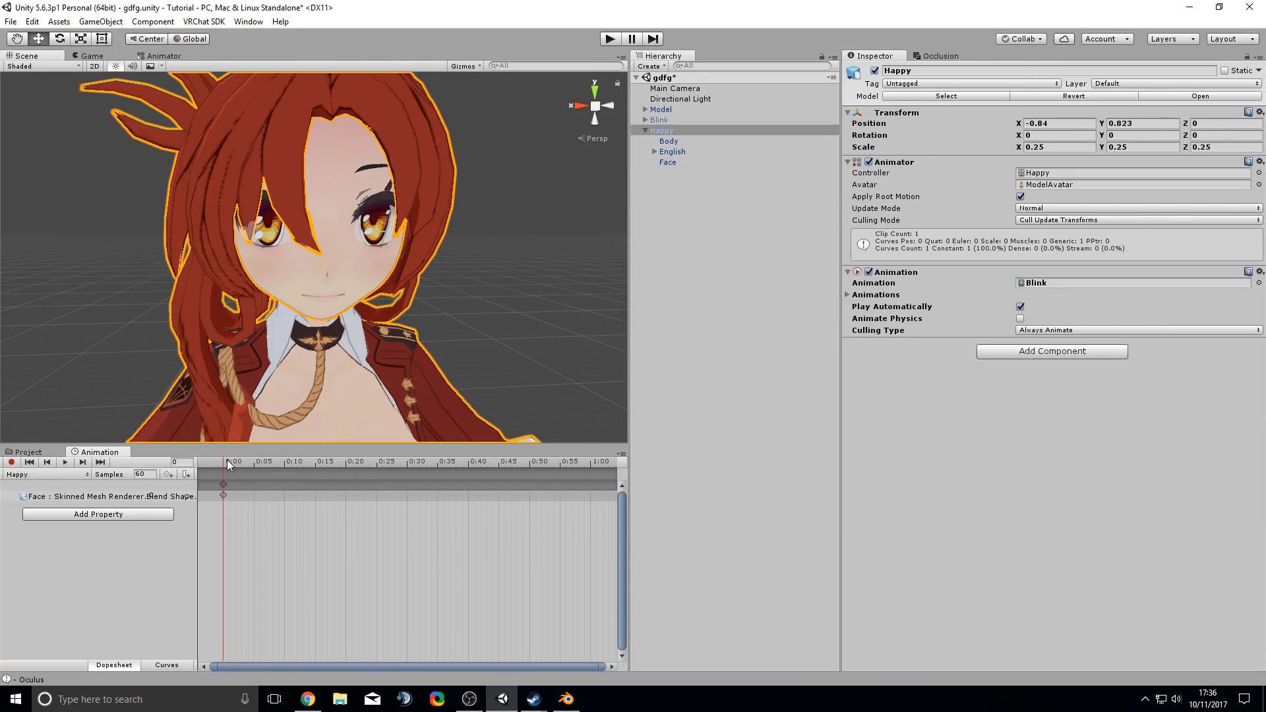
- Set the A laugh blend shape to 100 on the keyframe at 0:00
scroll(230, 501, "up", 2)
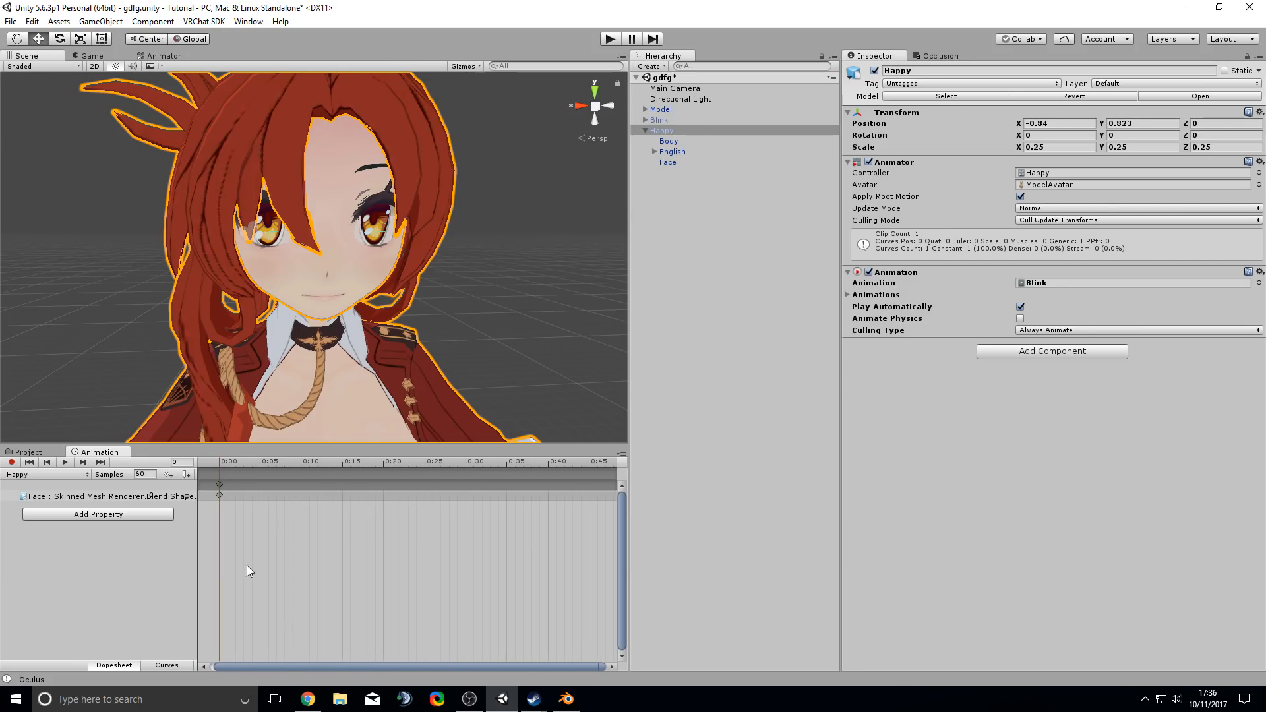
left_click_drag(272, 670, 267, 670)
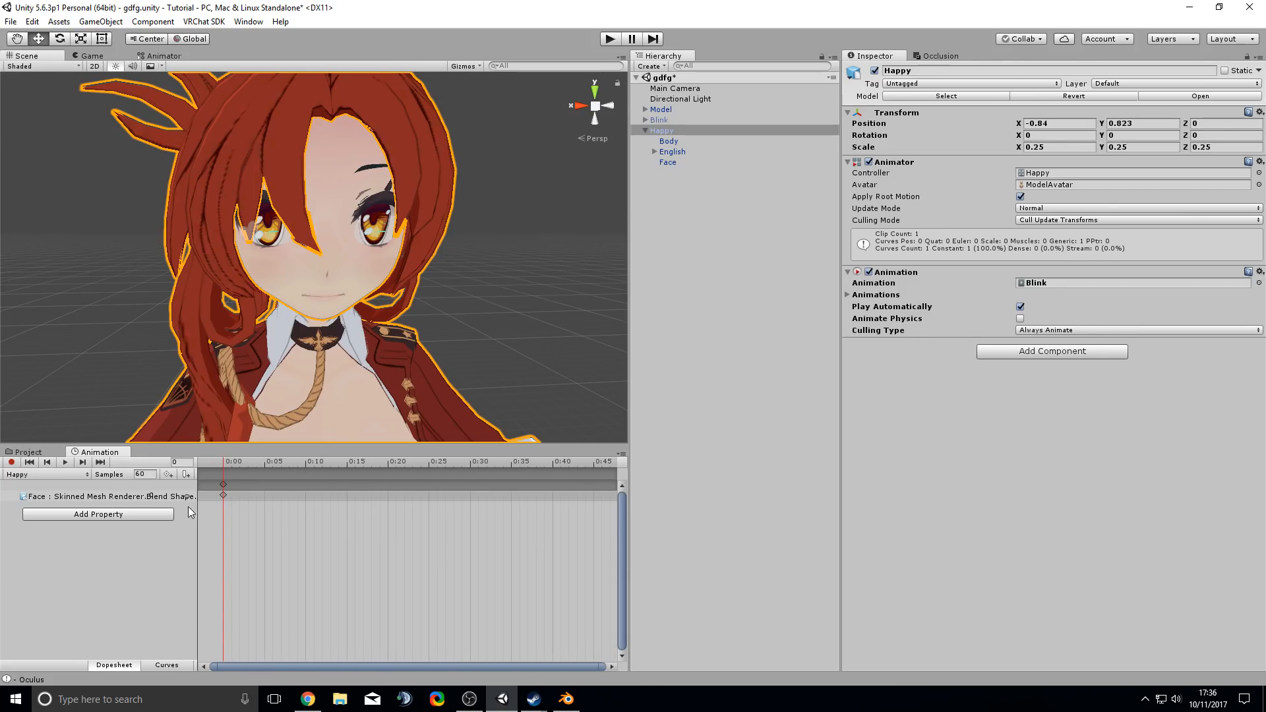
left_click(231, 462)
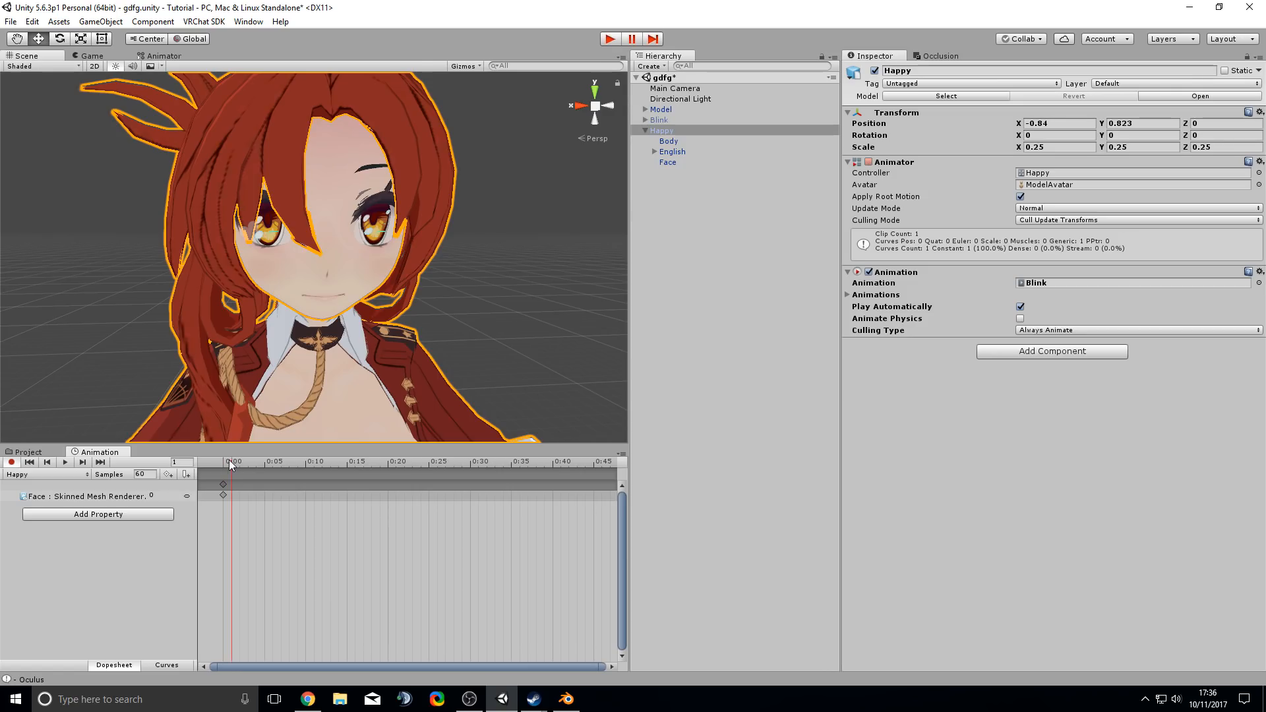
left_click_drag(230, 460, 224, 462)
left_click(224, 496)
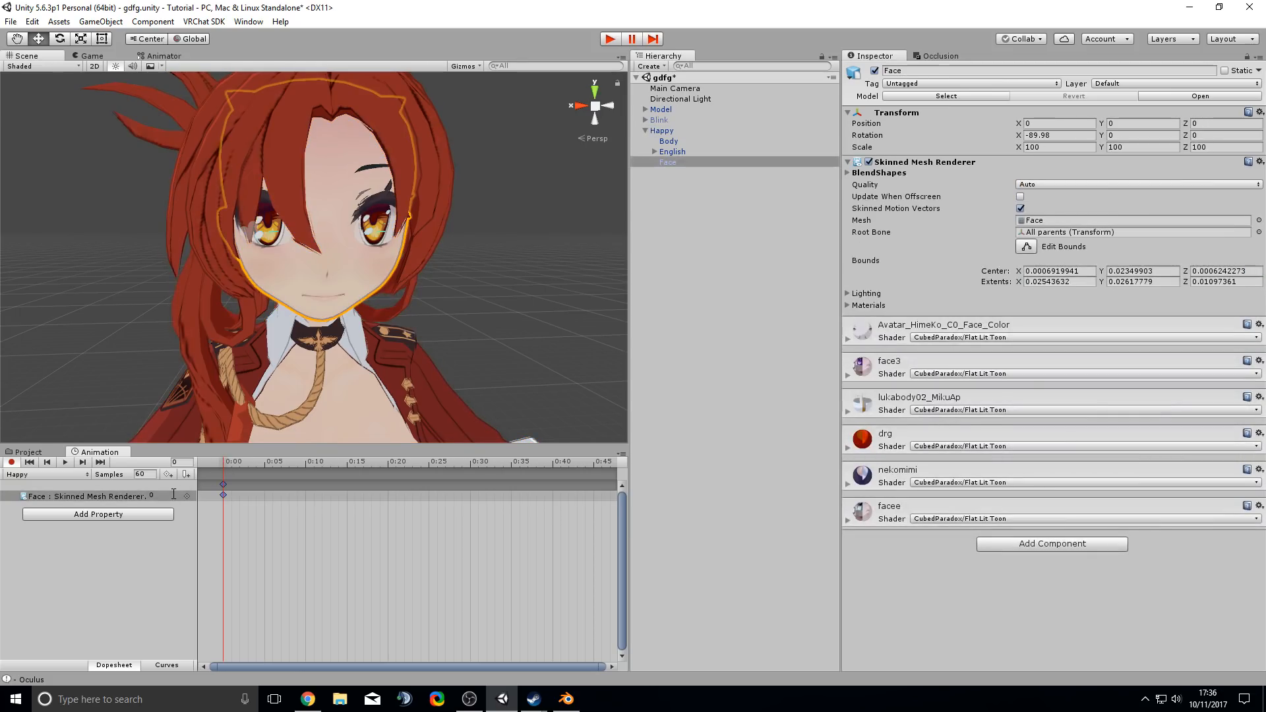
left_click(169, 494)
type("100")
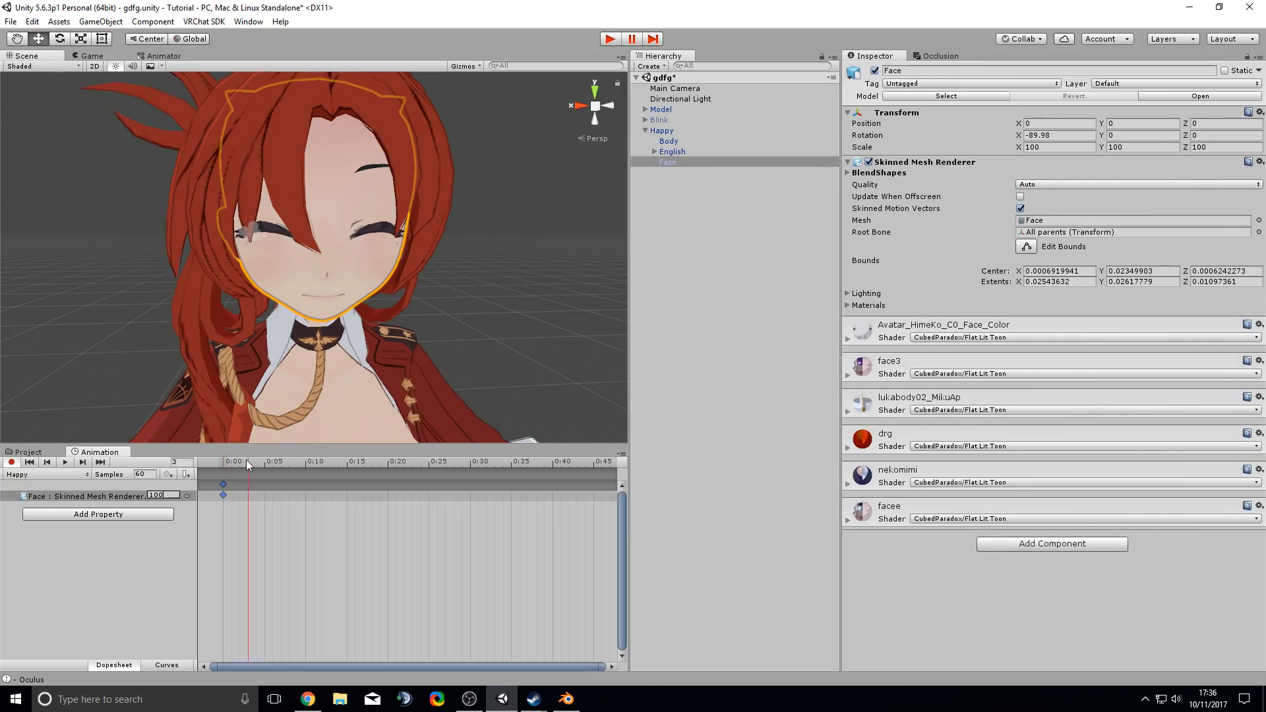
- Add the Face's A lump blend shape to the Happy clip and set its value to 100 at 0:00
left_click(161, 515)
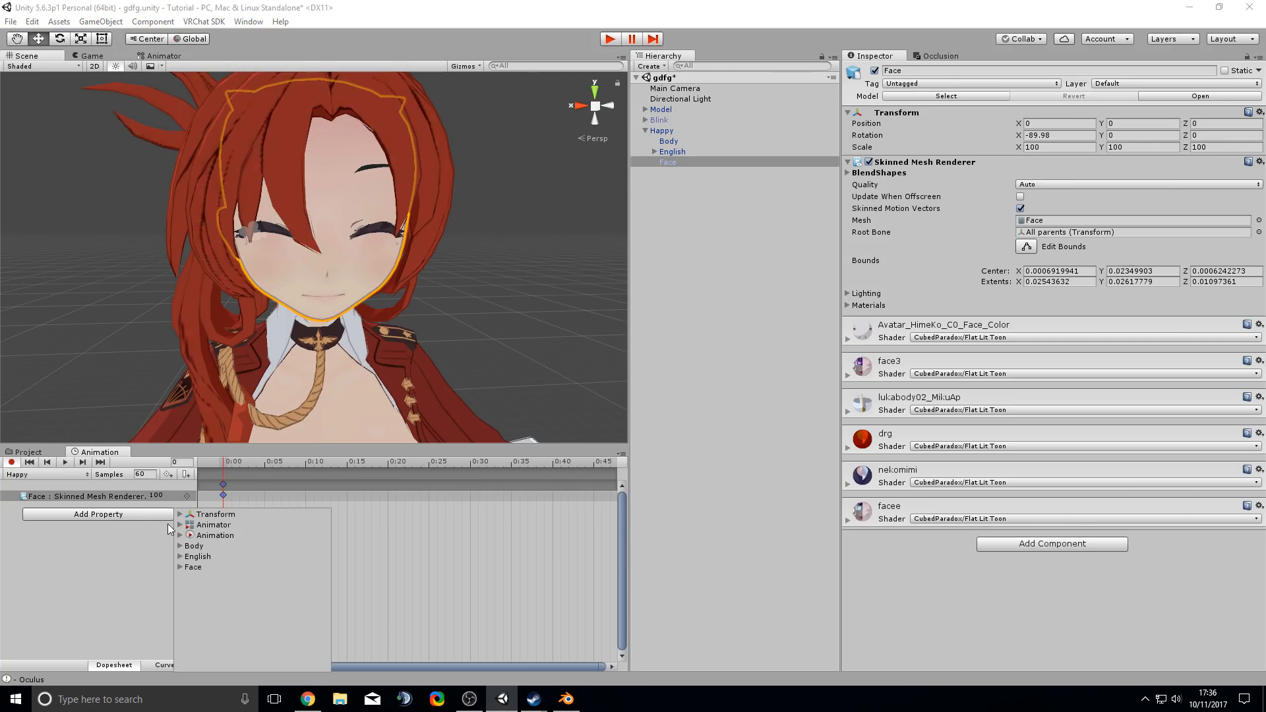
left_click(180, 568)
left_click(188, 599)
scroll(198, 598, "down", 3)
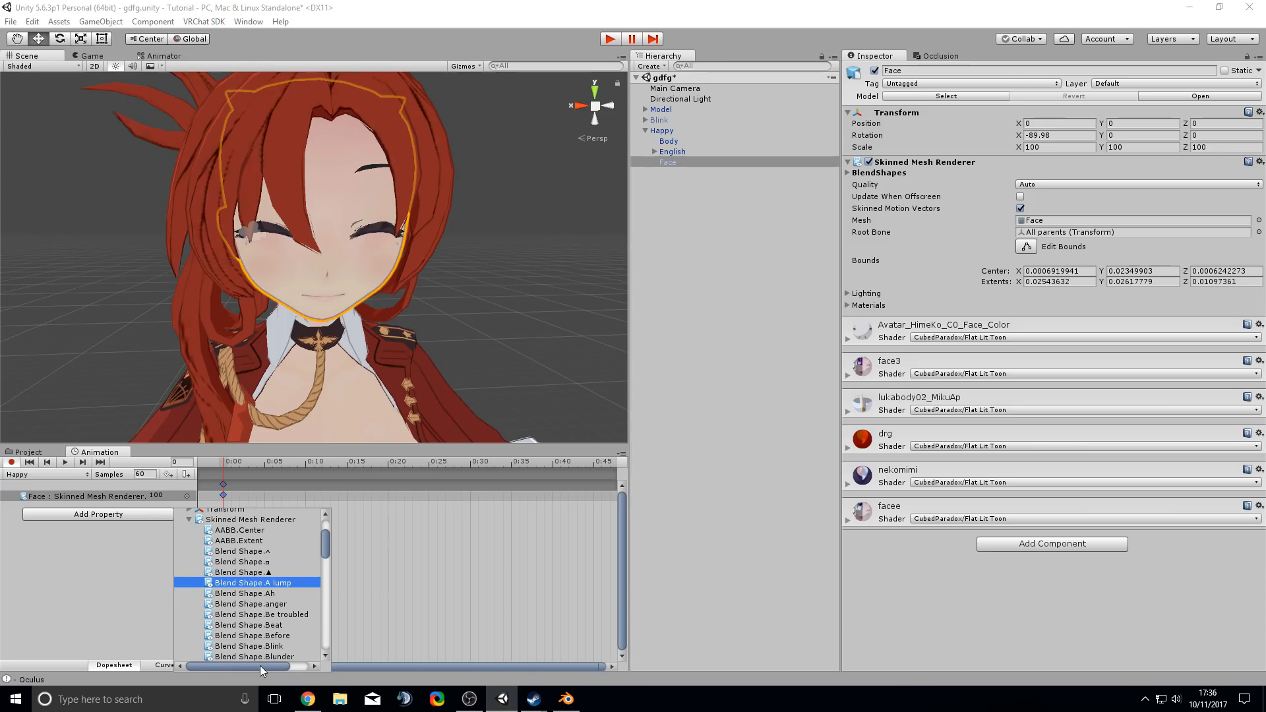
left_click_drag(260, 666, 278, 667)
left_click(314, 583)
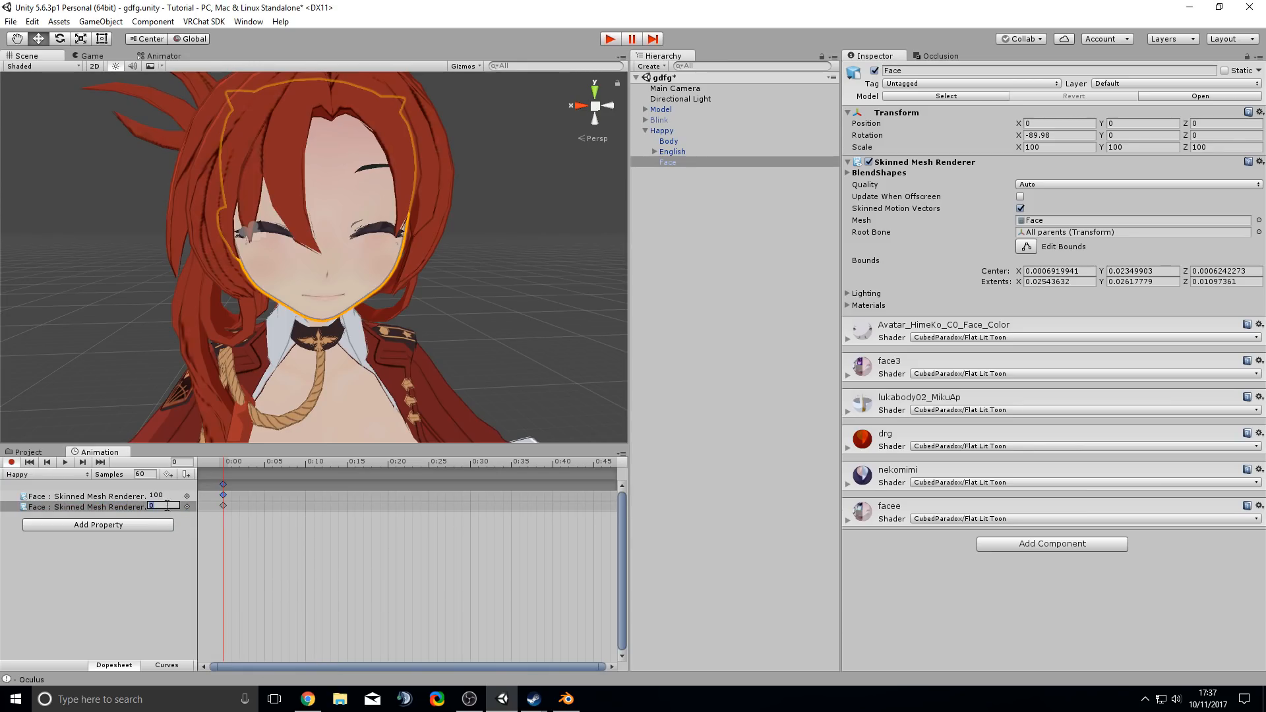
type("00")
- Add the Face's Licking blend shape to the Happy clip and set its value to 100 at 0:00
left_click(116, 528)
left_click(182, 578)
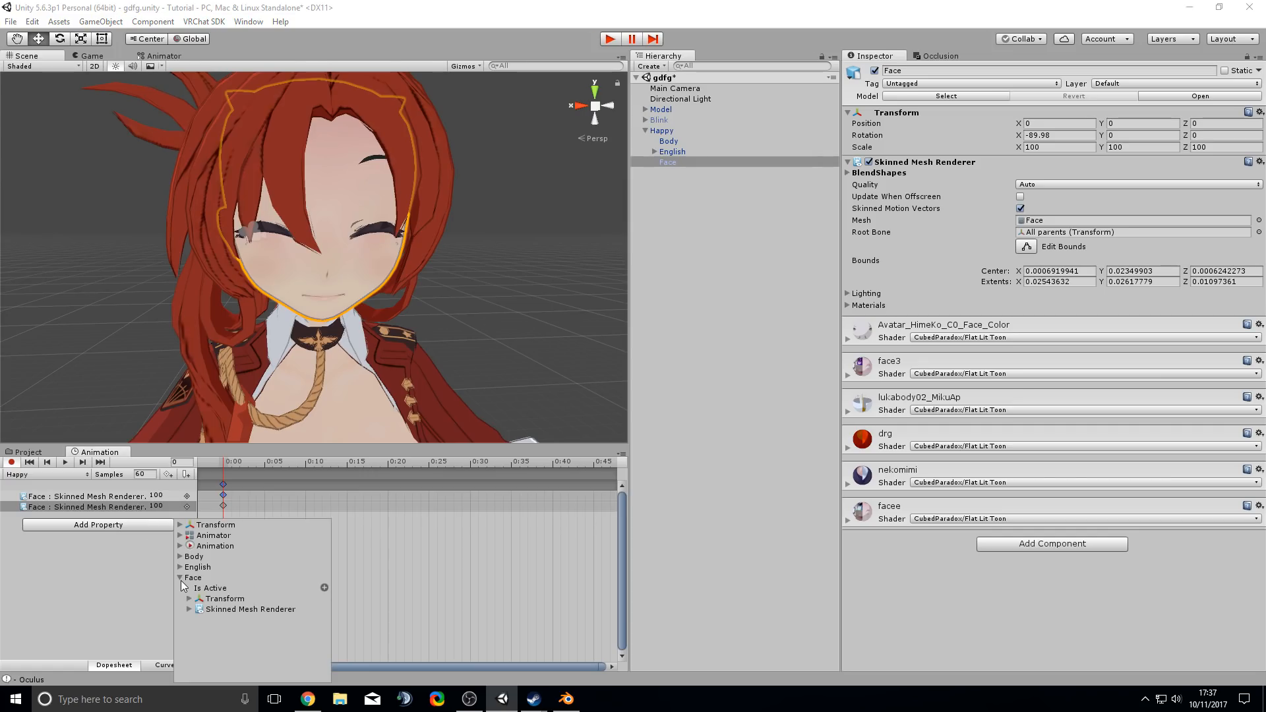
left_click(190, 588)
scroll(276, 608, "down", 5)
scroll(274, 608, "down", 2)
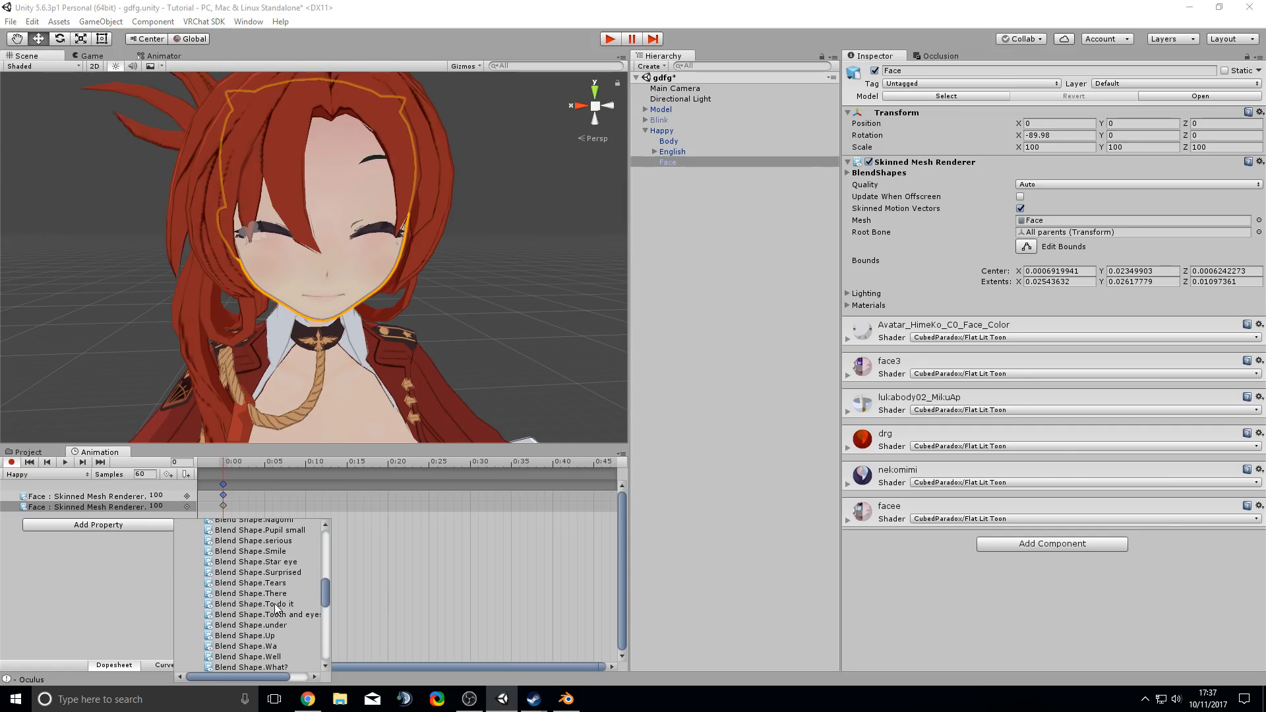
scroll(275, 608, "up", 2)
left_click(278, 527)
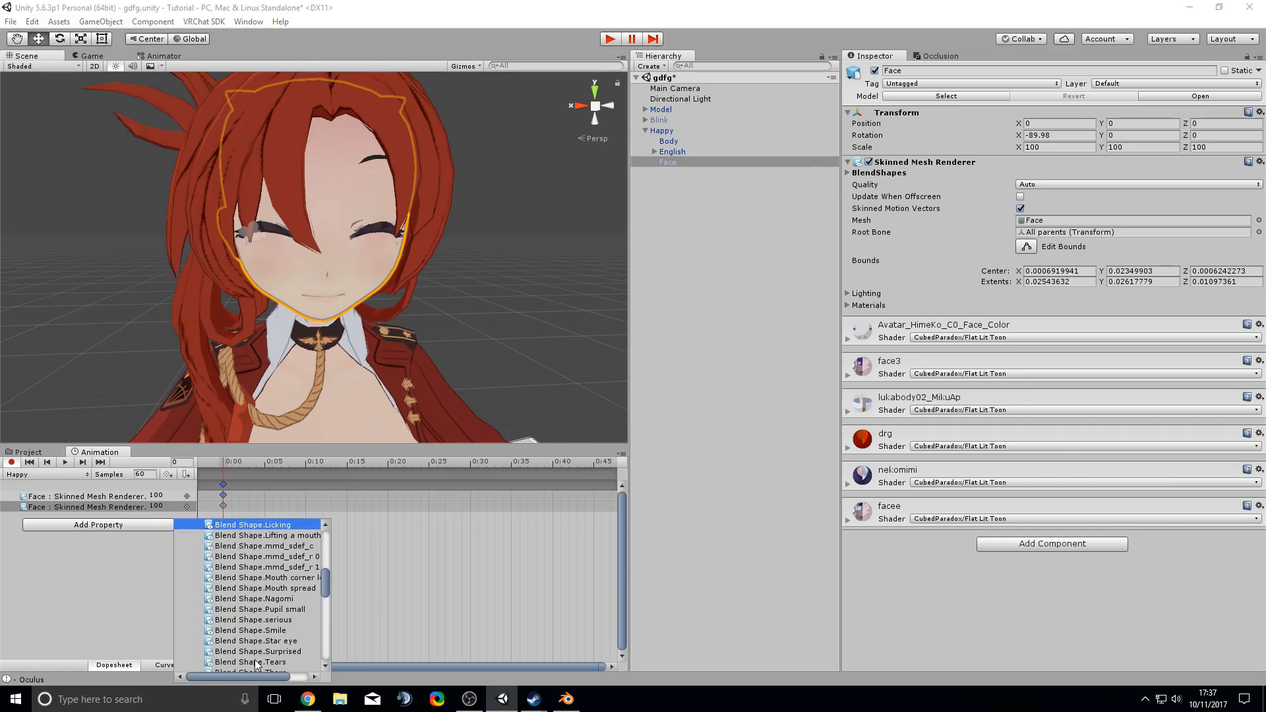
left_click_drag(252, 678, 278, 679)
left_click(318, 526)
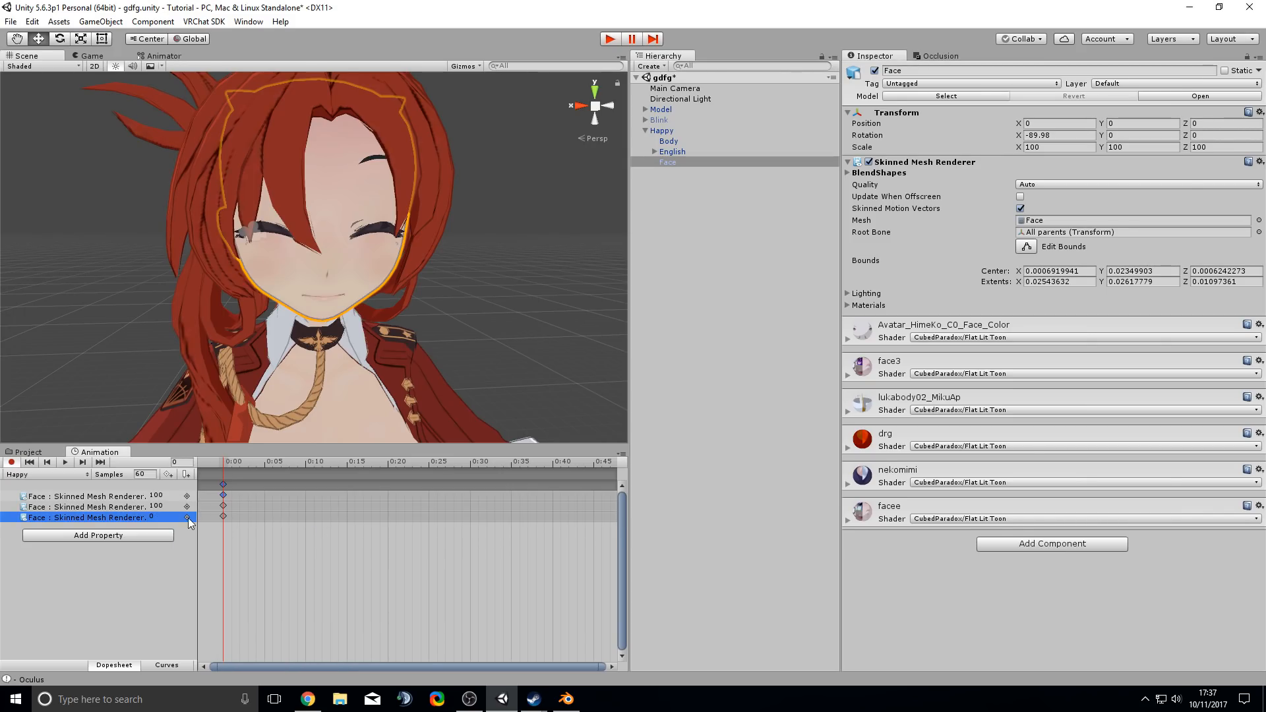
left_click(156, 517)
type("100")
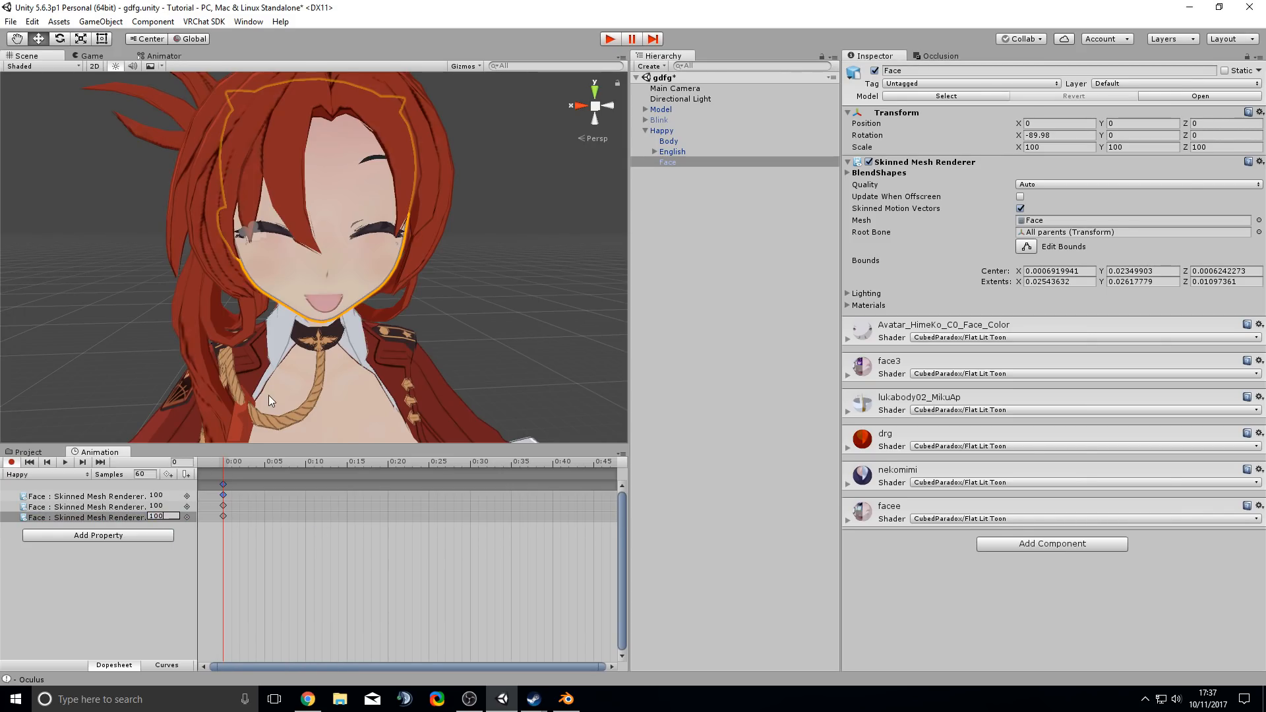
- Look through the Face's remaining blend shapes for the Happy clip and close the property list
left_click(136, 535)
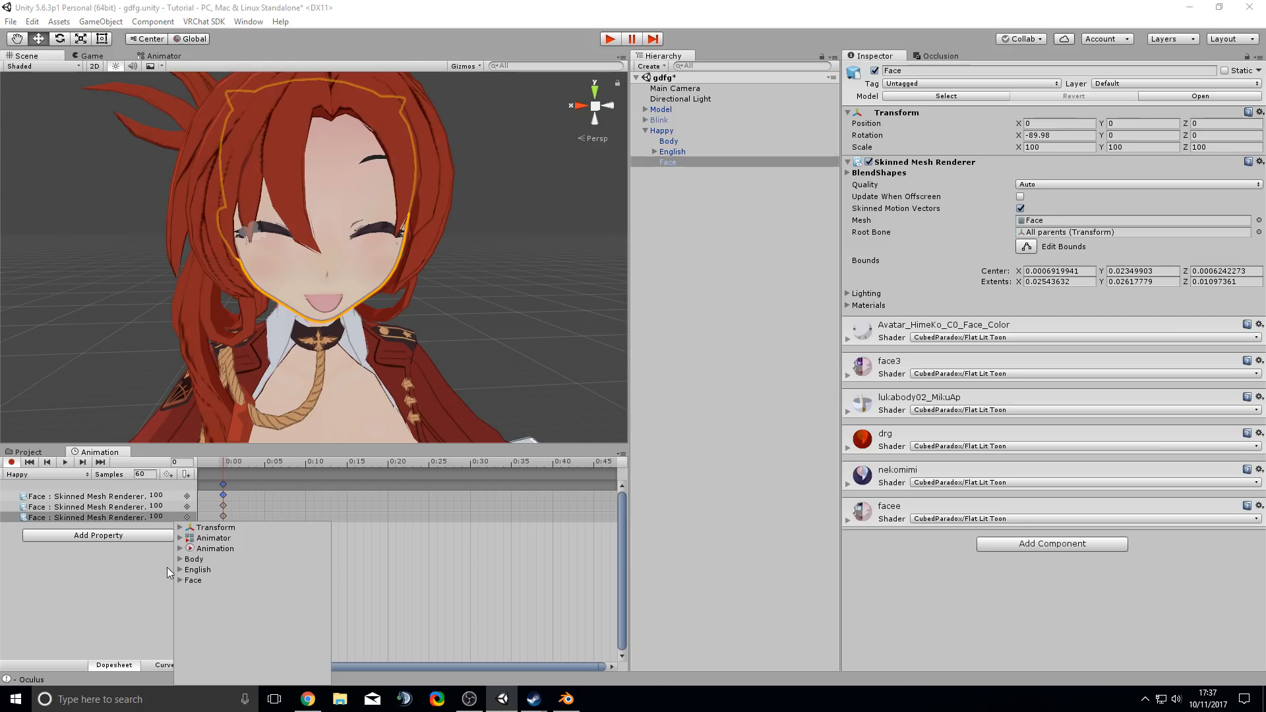
left_click(180, 581)
left_click(192, 602)
scroll(207, 610, "down", 3)
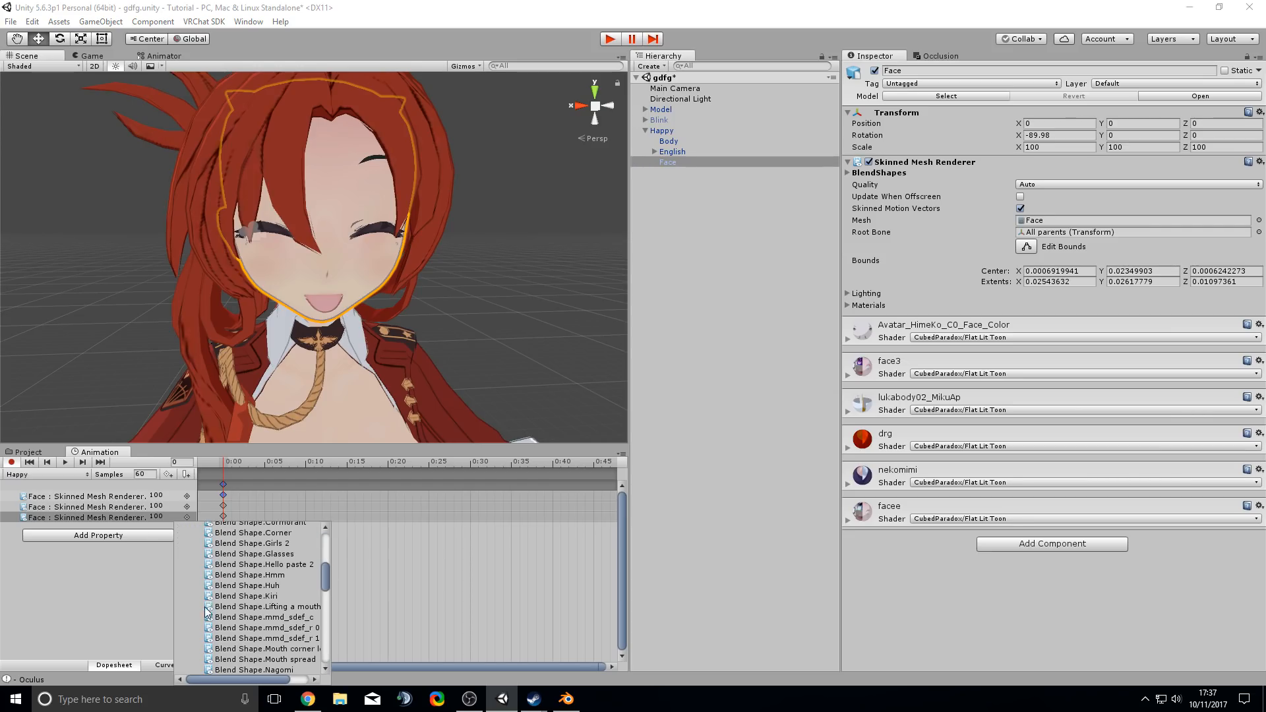
scroll(235, 598, "down", 3)
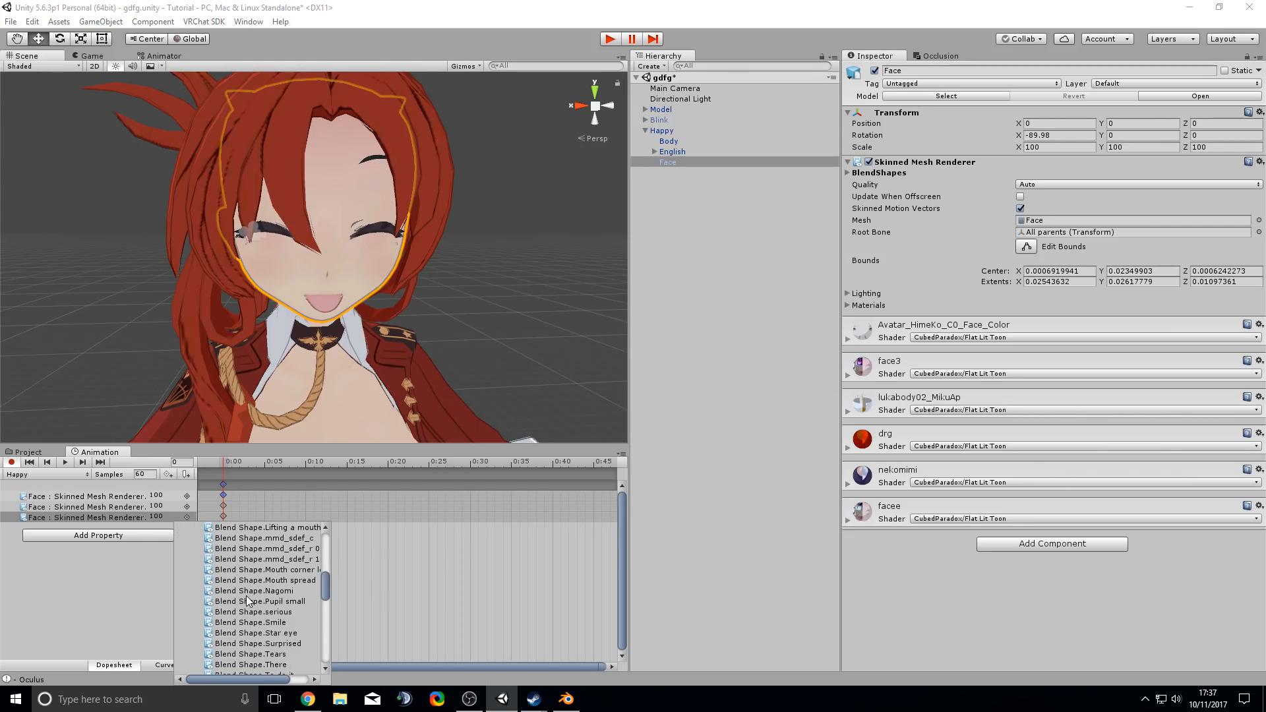
scroll(247, 596, "down", 8)
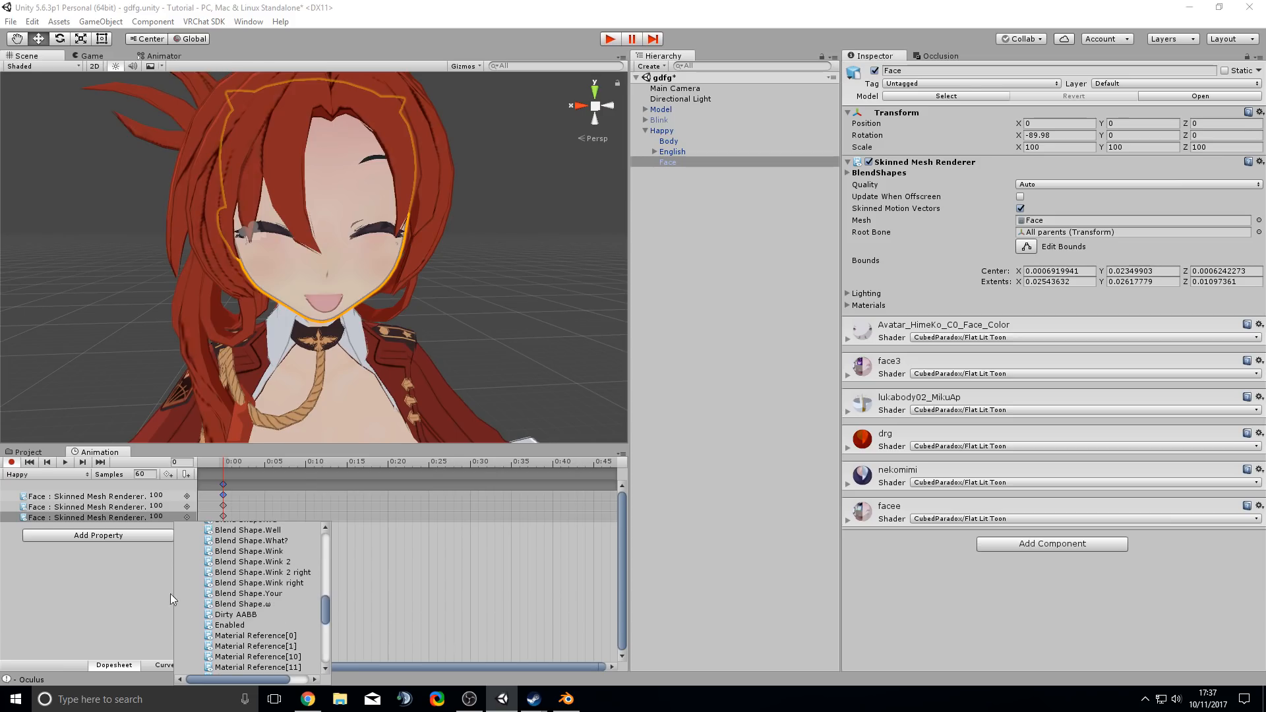
left_click(141, 599)
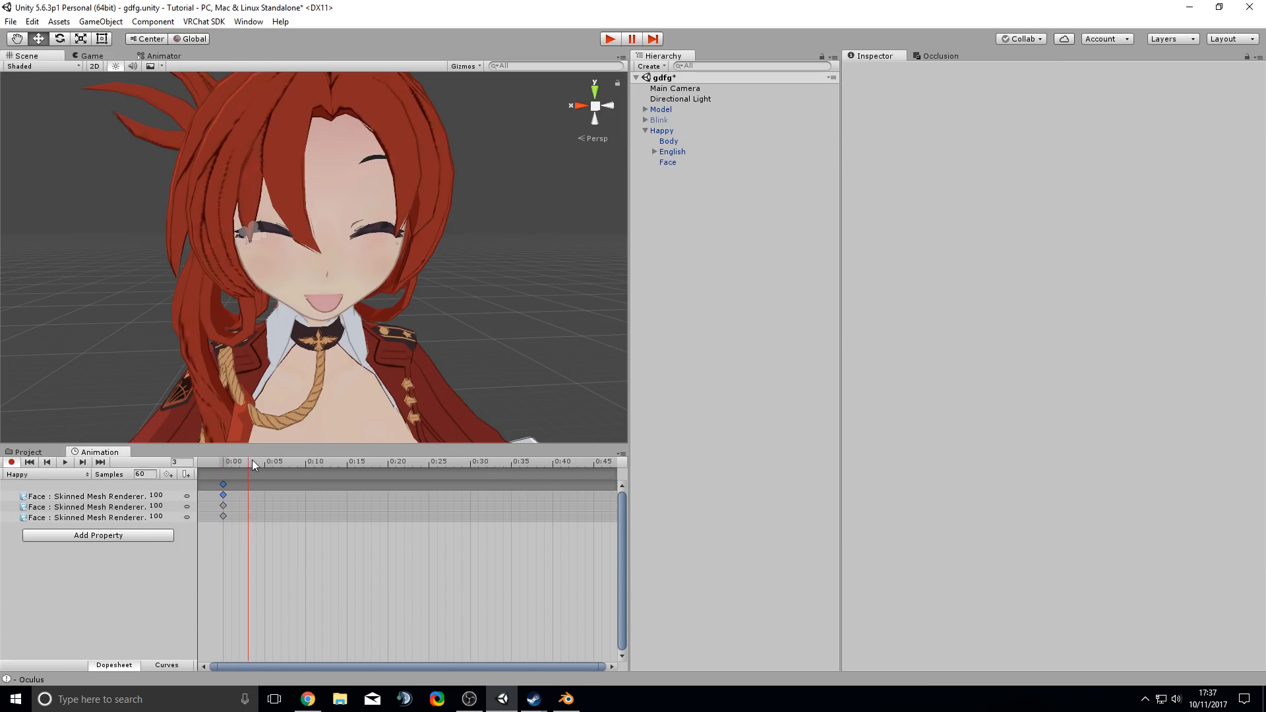
- Look through the Animator's Left Hand and Right Hand finger properties available for the Happy clip
left_click(131, 535)
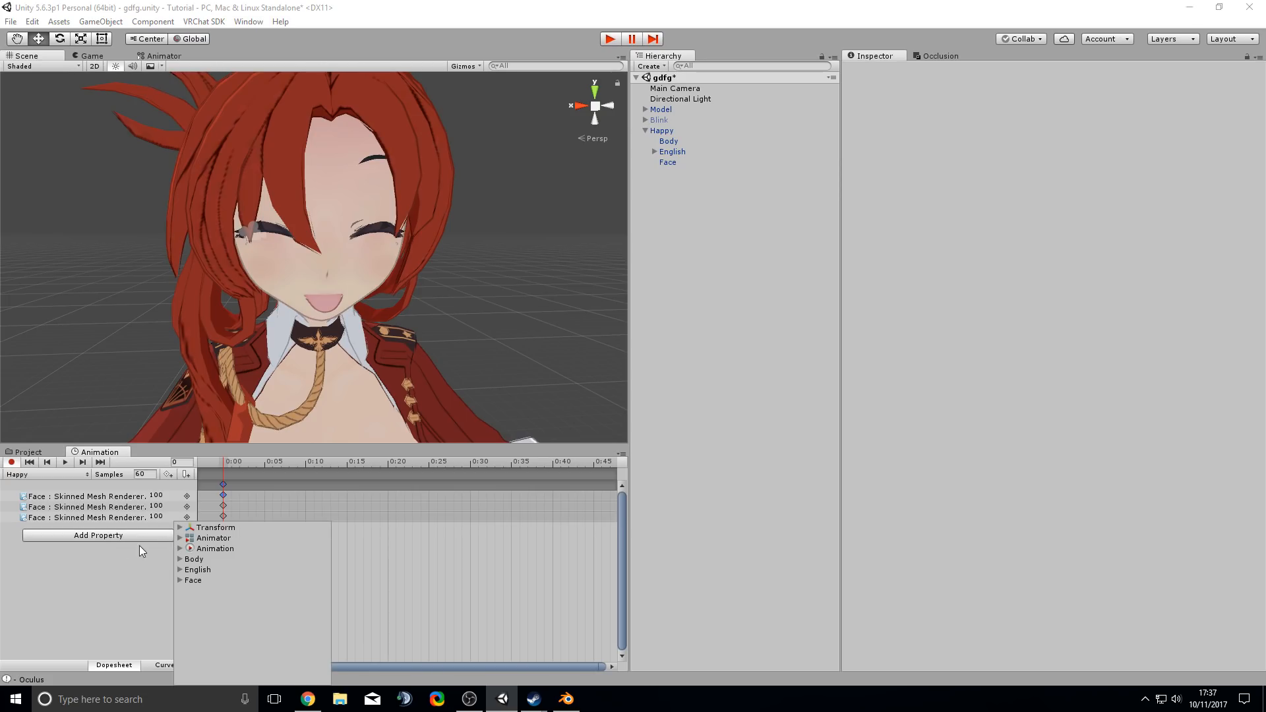
left_click(205, 541)
left_click(180, 539)
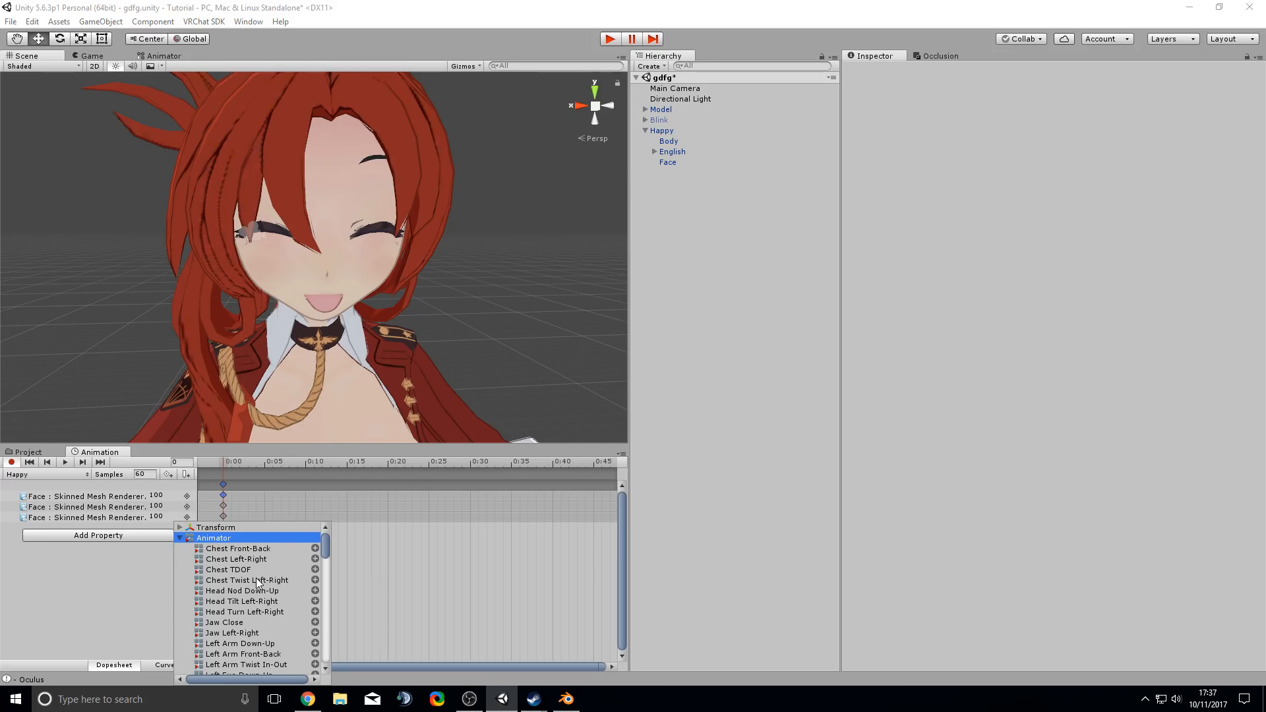
scroll(256, 578, "down", 5)
scroll(325, 562, "down", 3)
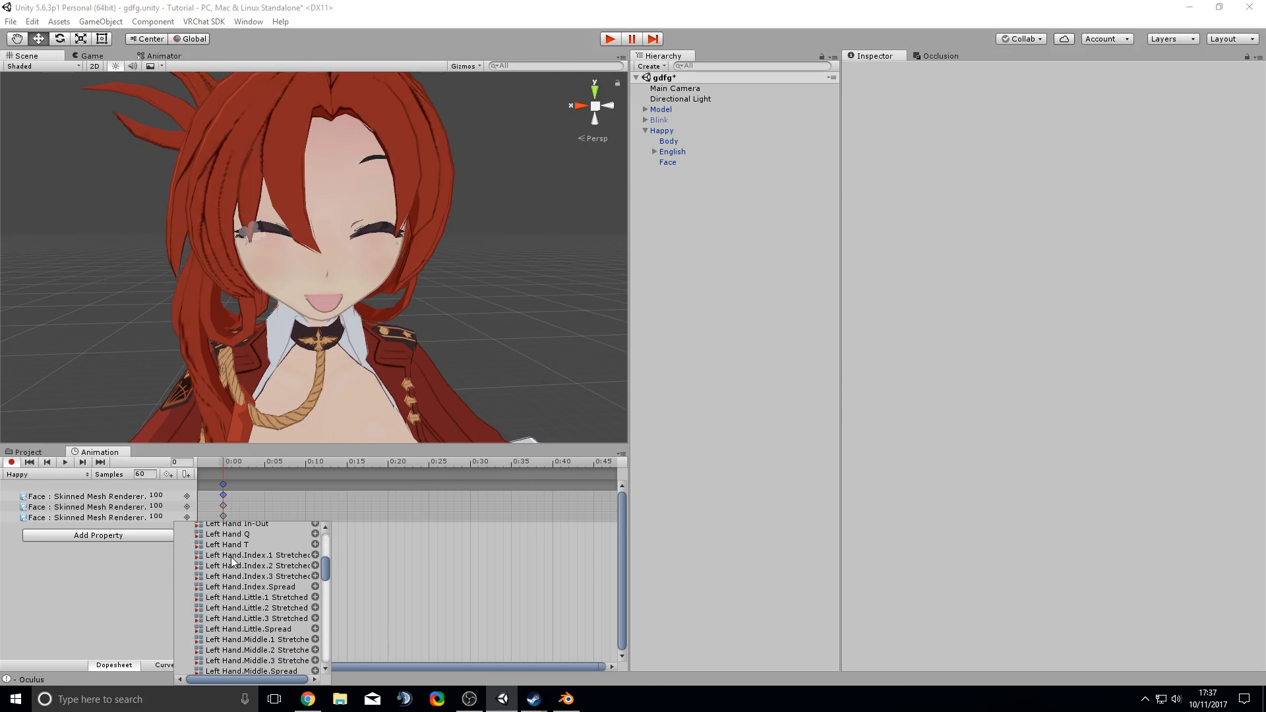
left_click(234, 556)
left_click_drag(326, 571, 335, 588)
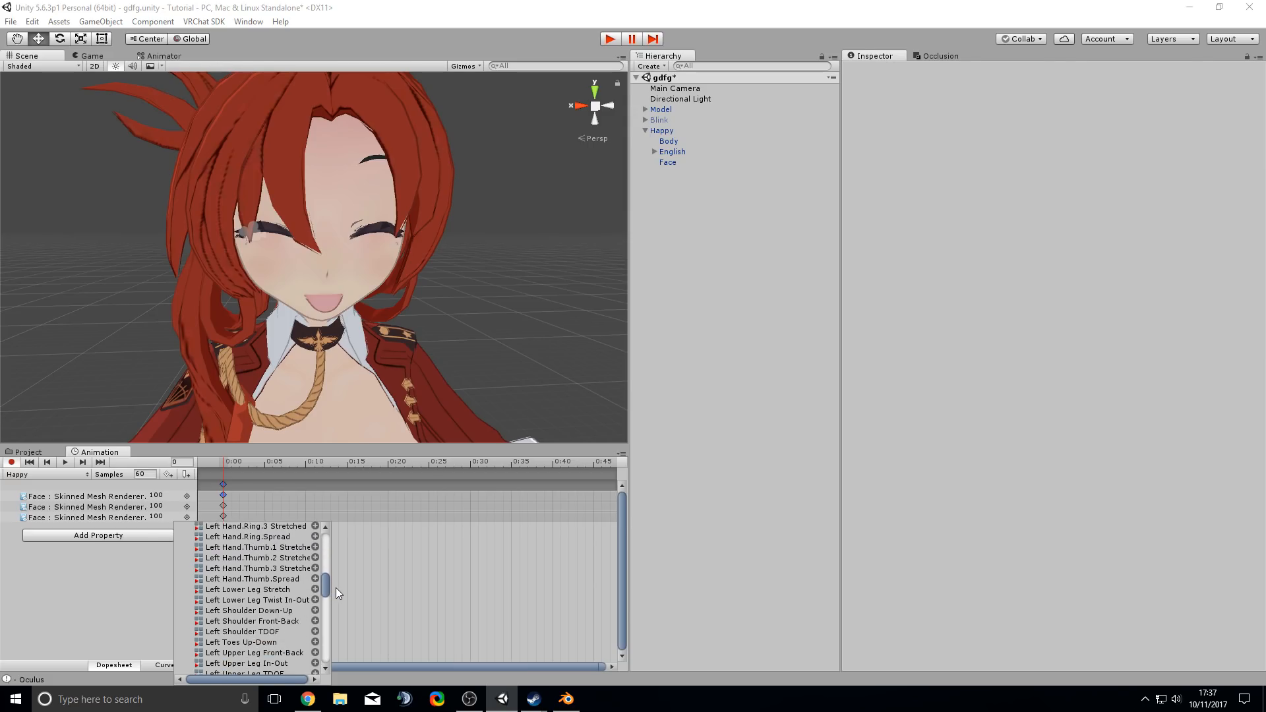
left_click(286, 580)
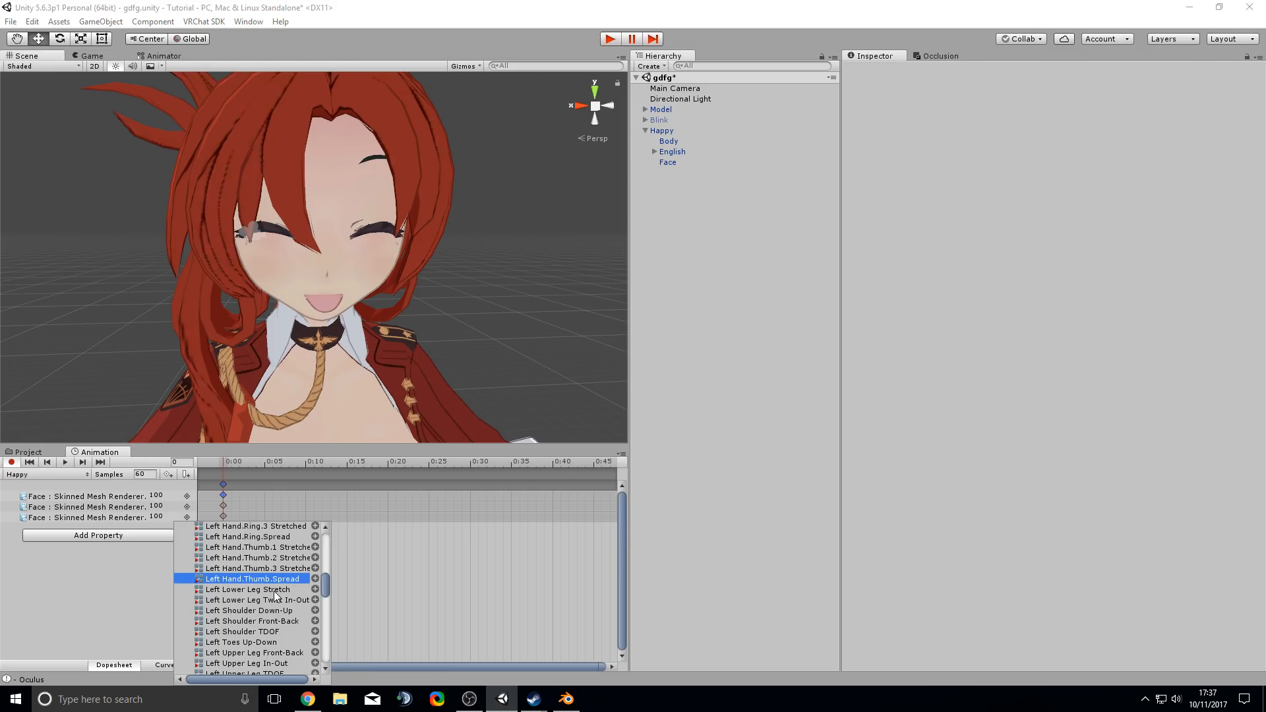
left_click(275, 590)
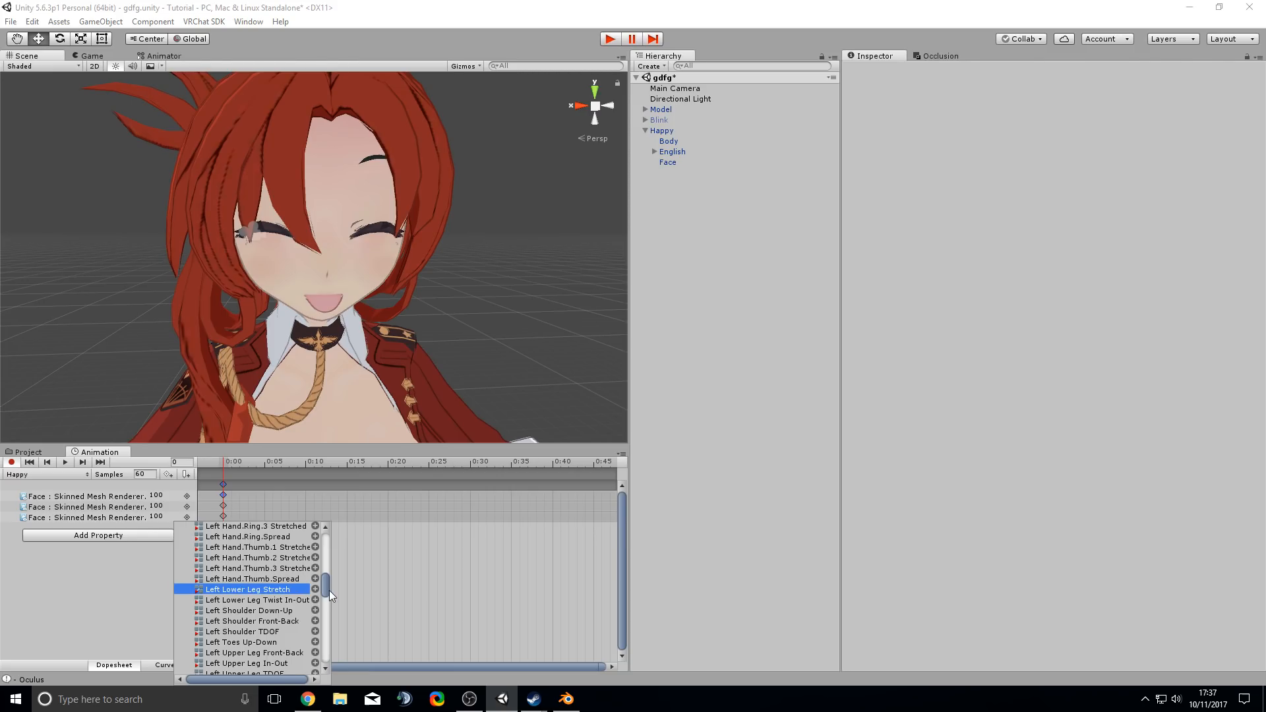
scroll(322, 589, "up", 6)
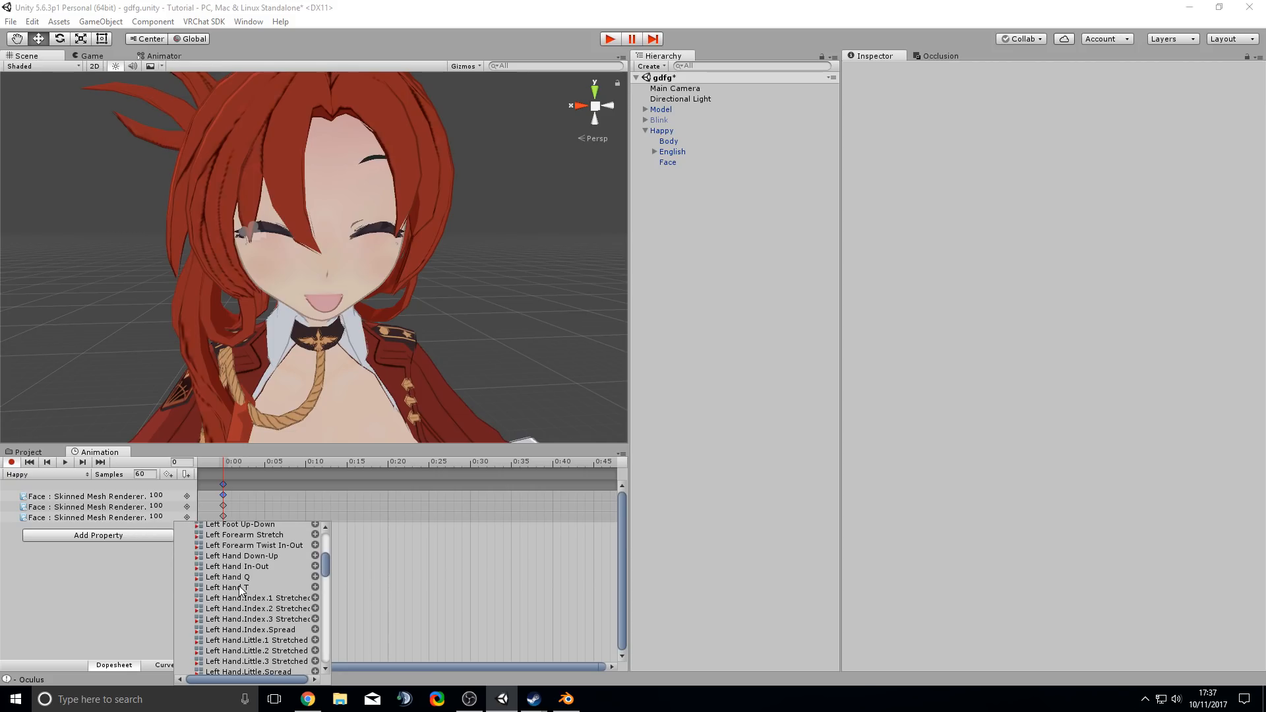
left_click(238, 585)
left_click_drag(323, 563, 326, 606)
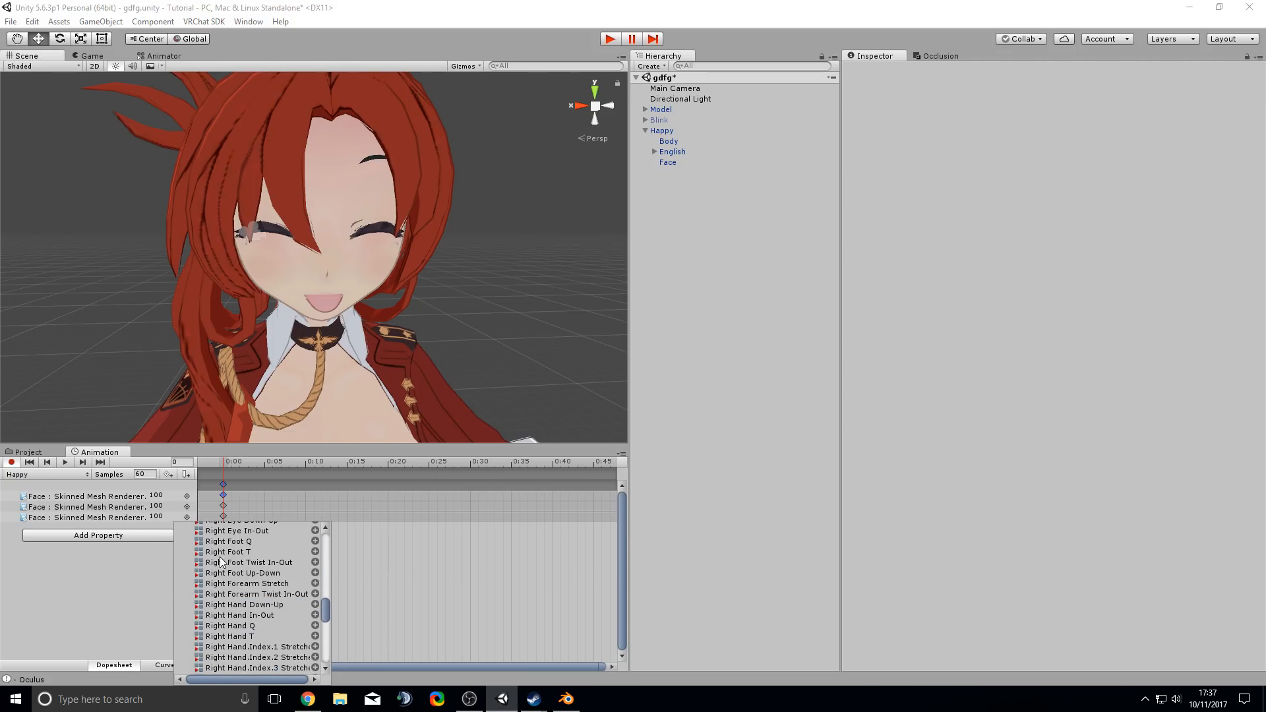
scroll(254, 653, "down", 2)
left_click(253, 597)
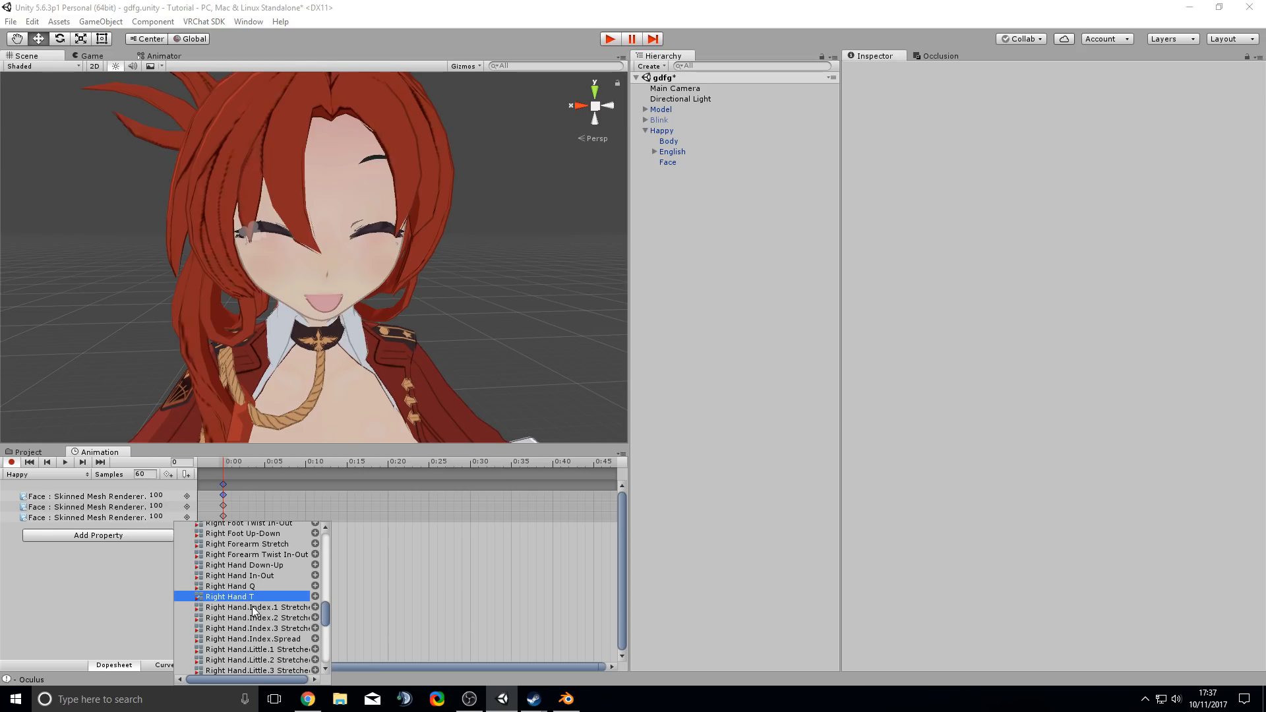
left_click_drag(315, 608, 331, 561)
- Add the Animator's Left Hand.Index.1 Stretched and Left Hand.Index.2 Stretched properties to the Happy clip
left_click(275, 588)
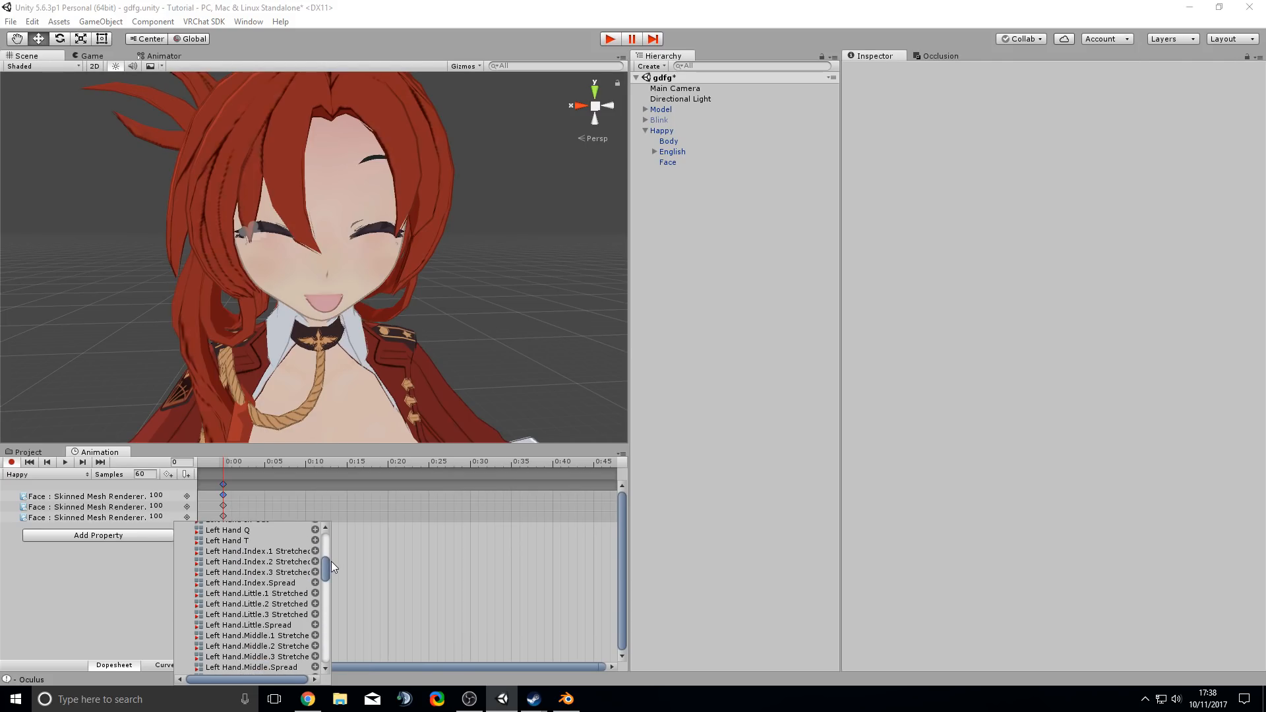
scroll(298, 556, "up", 3)
scroll(297, 559, "down", 3)
left_click(314, 551)
left_click(160, 537)
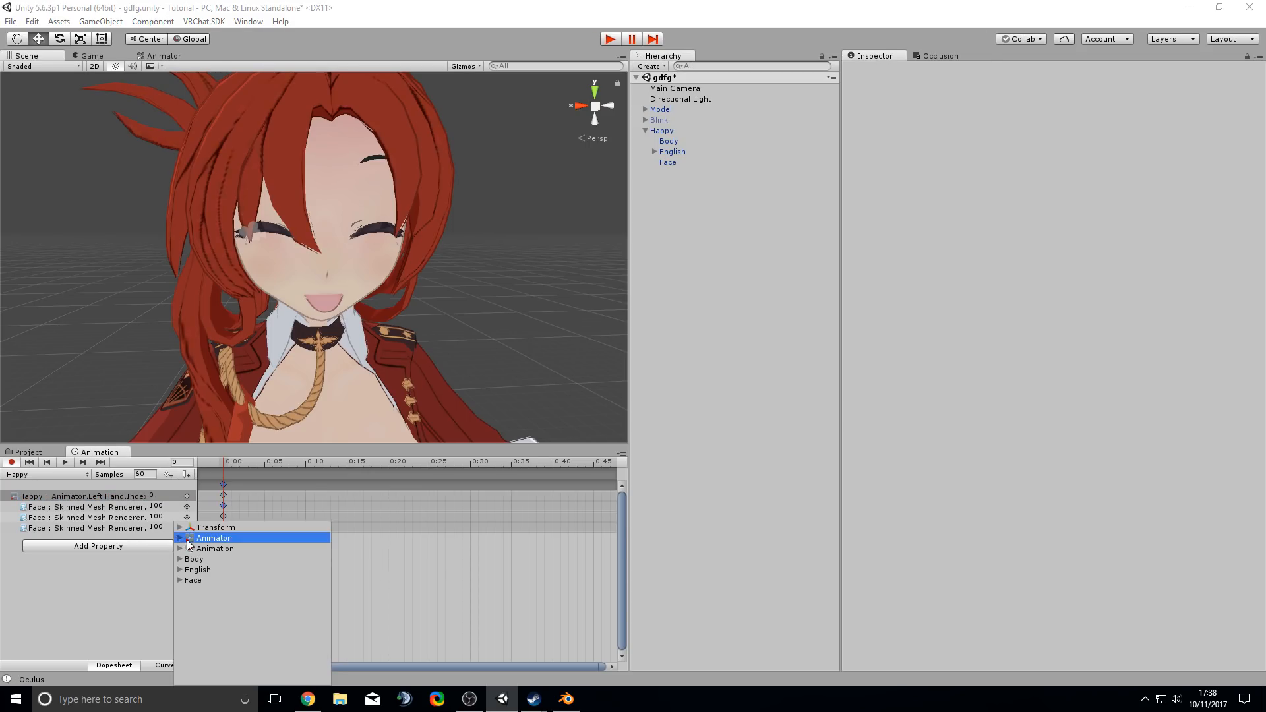
left_click(179, 540)
scroll(252, 595, "down", 10)
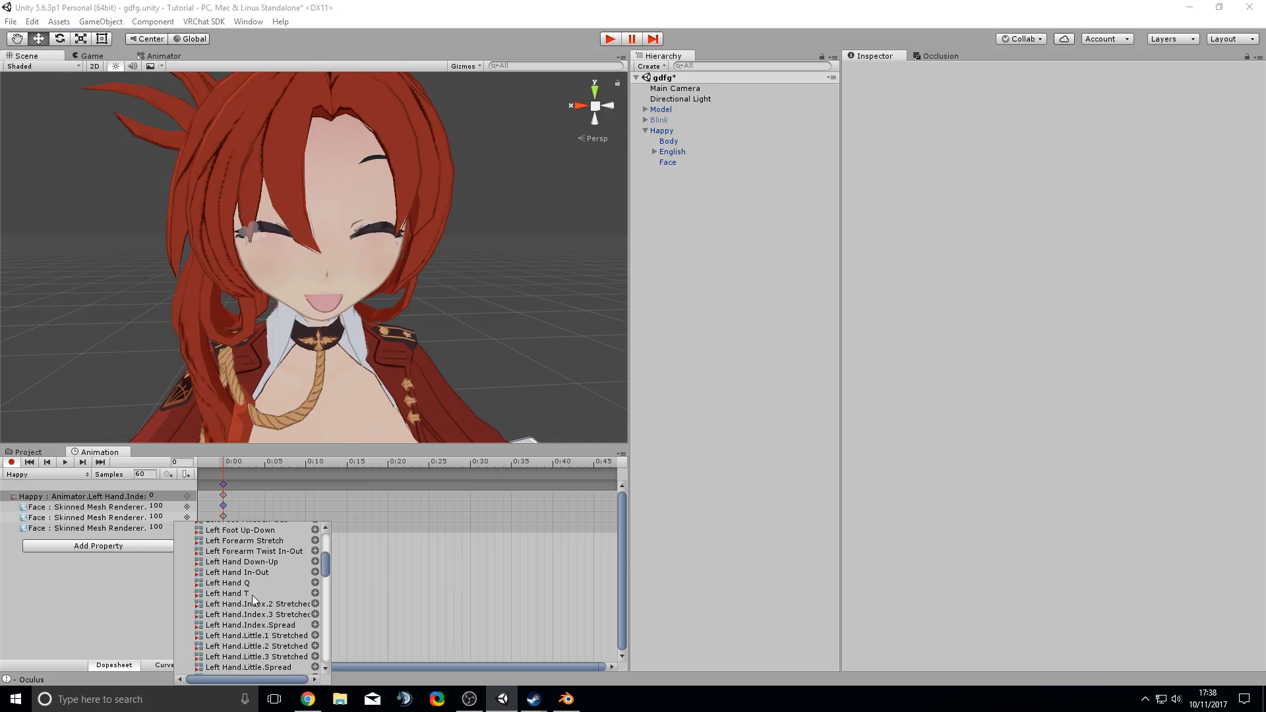
left_click(315, 605)
- Add the Animator's Left Hand.Little.1 Stretched and Left Hand.Index.3 Stretched properties to the Happy clip
left_click(148, 558)
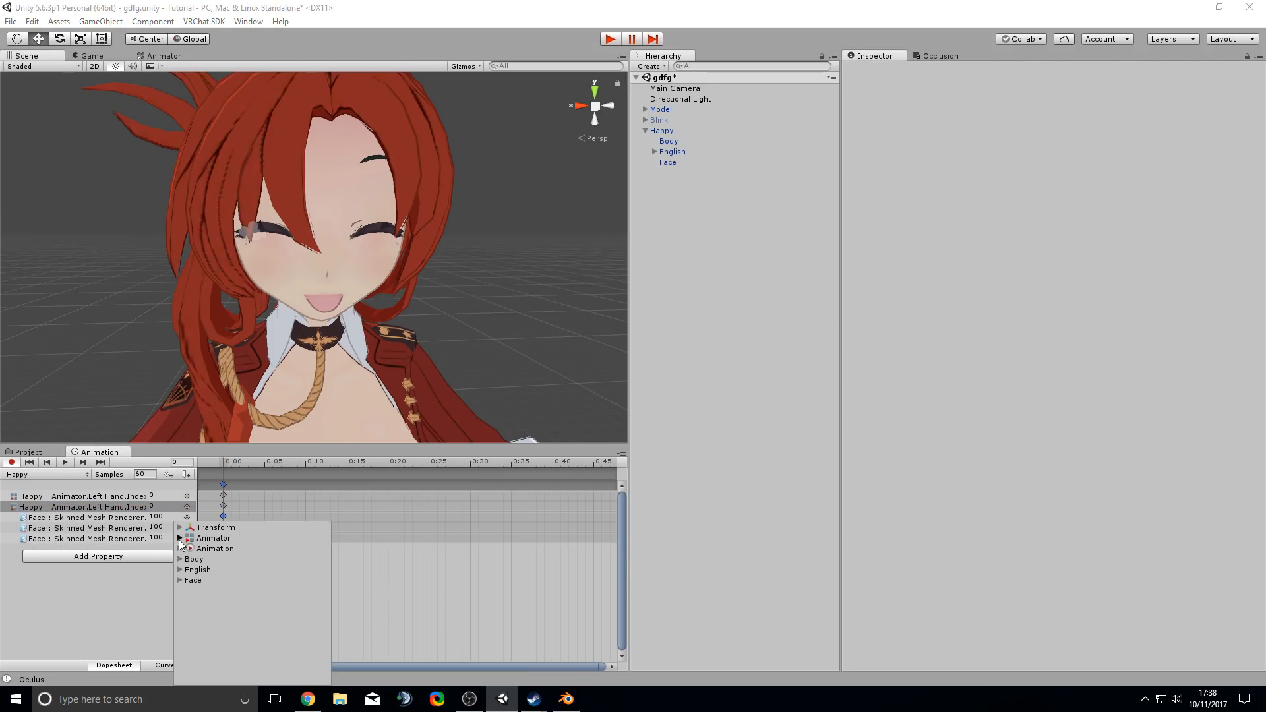
left_click(180, 540)
scroll(263, 584, "down", 10)
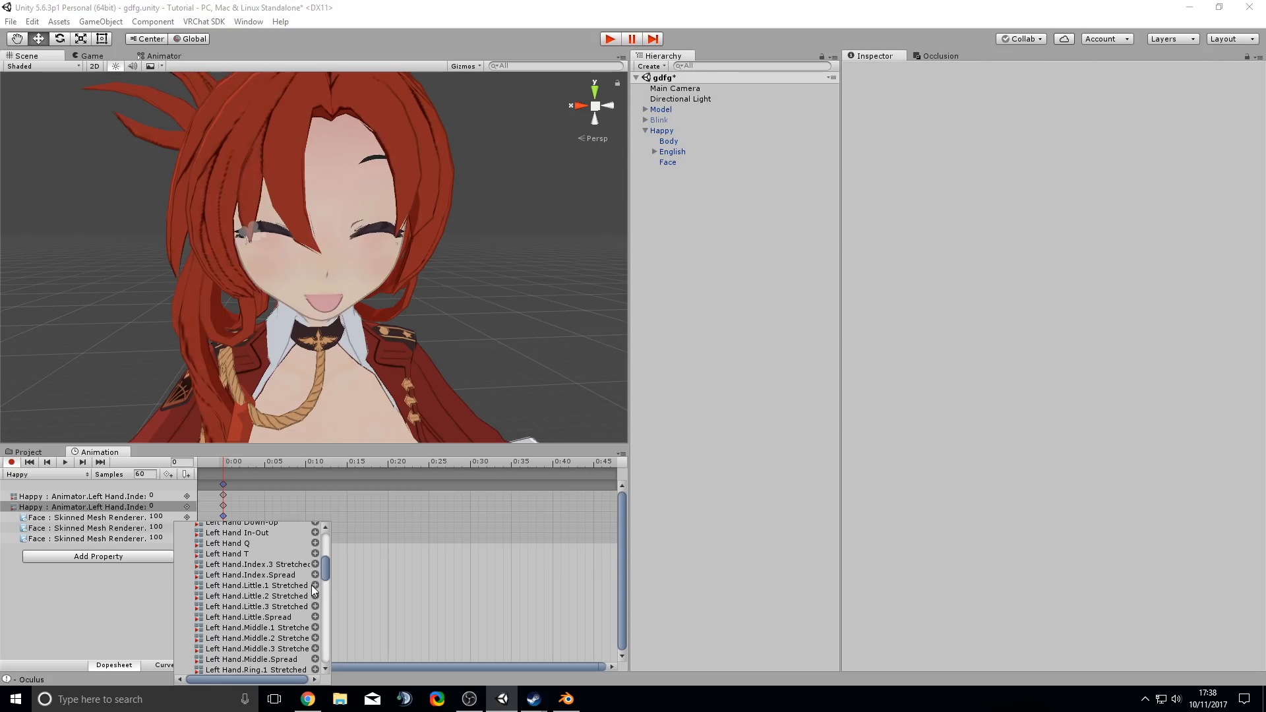
left_click(315, 585)
left_click(150, 567)
left_click(178, 541)
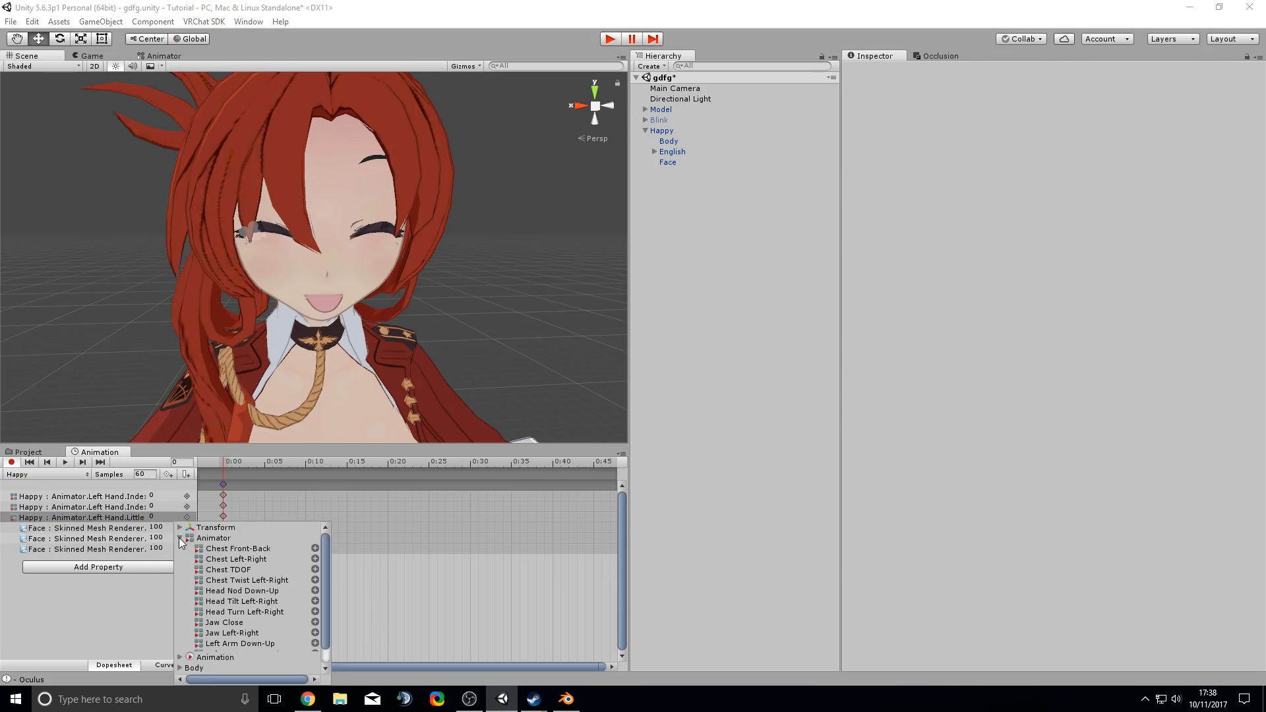
scroll(262, 558, "down", 10)
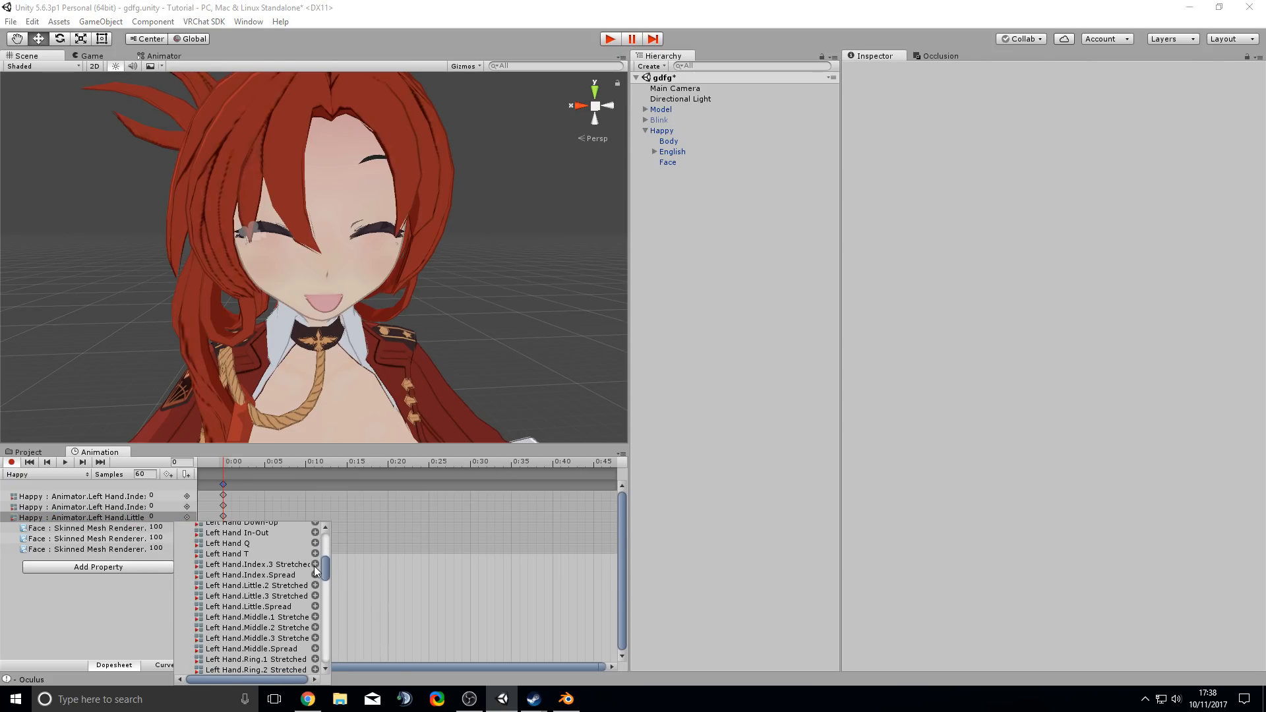
left_click(315, 565)
- Add the Animator's Left Hand.Index.Spread and Left Hand.Little.2 Stretched properties to the Happy clip
left_click(152, 575)
left_click(181, 540)
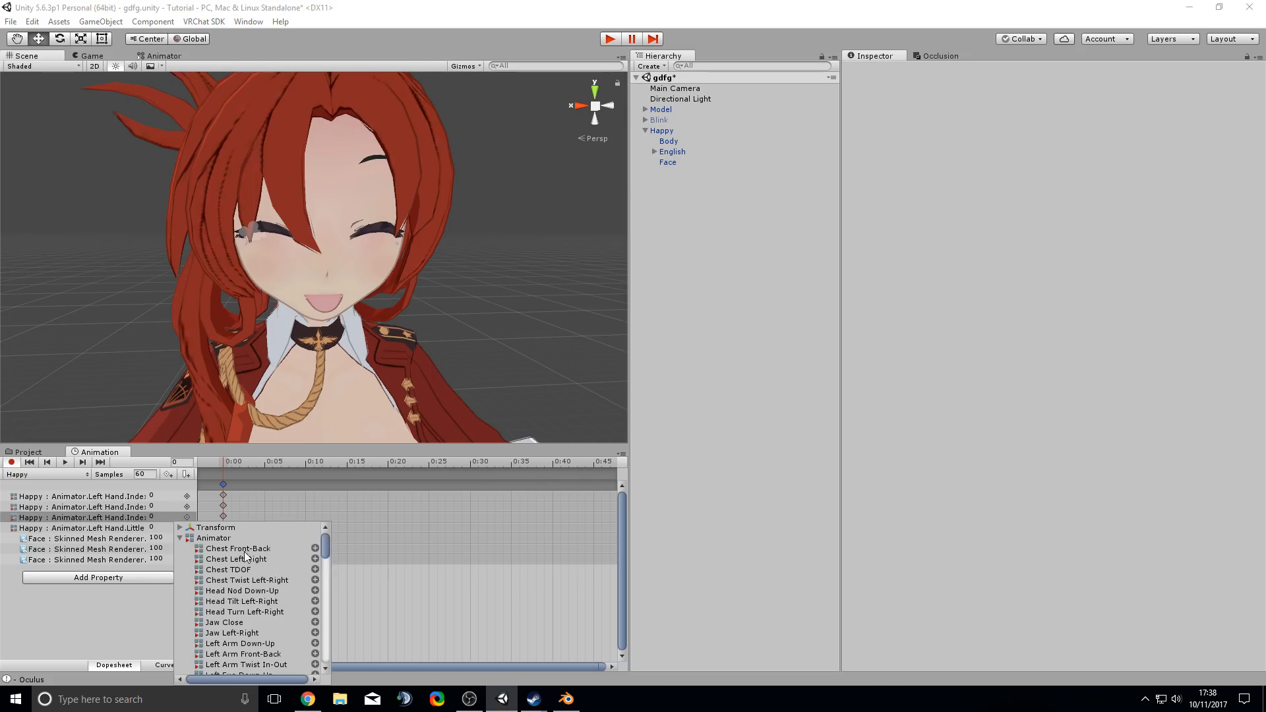
scroll(259, 556, "down", 10)
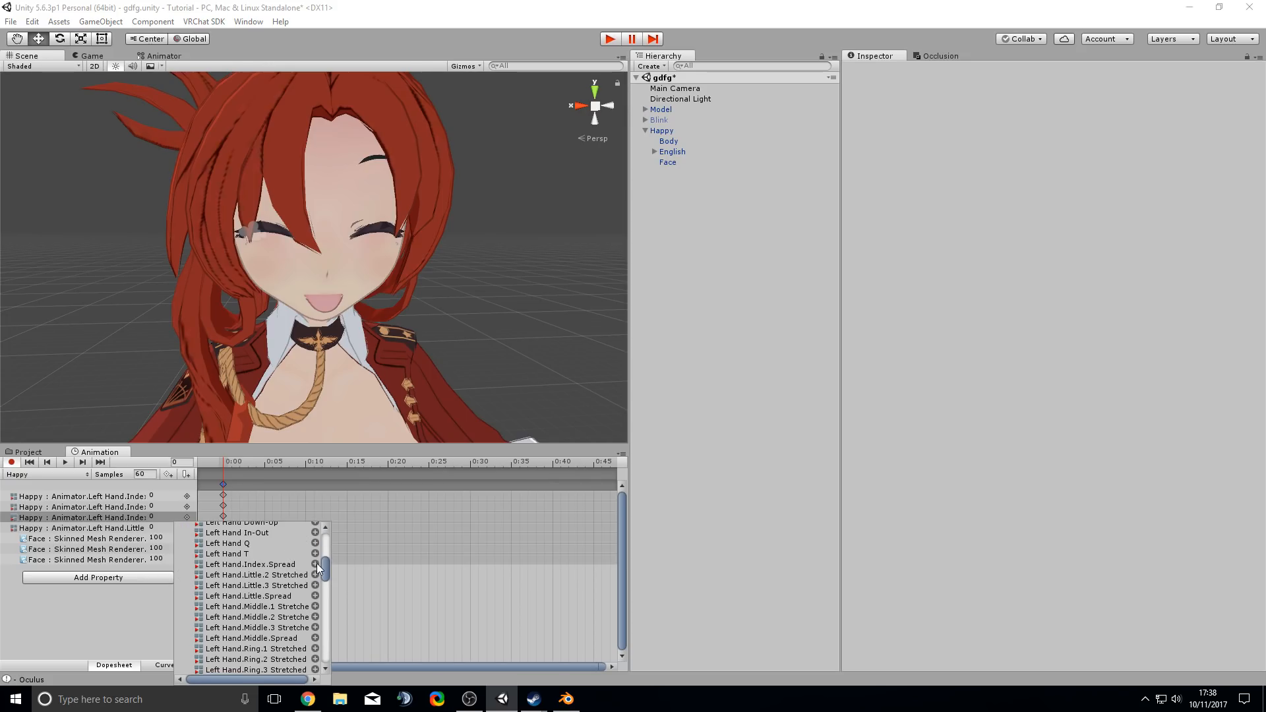
left_click(316, 565)
left_click(148, 588)
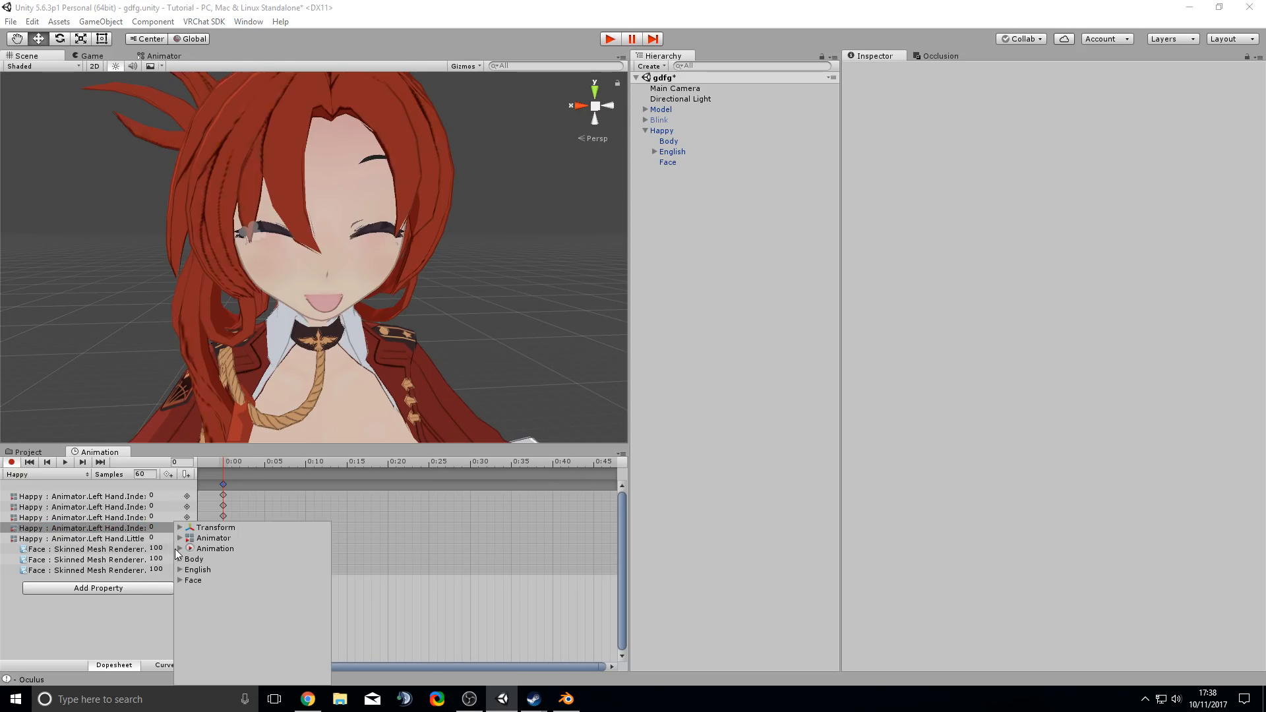
left_click(179, 539)
scroll(252, 586, "down", 6)
left_click(315, 564)
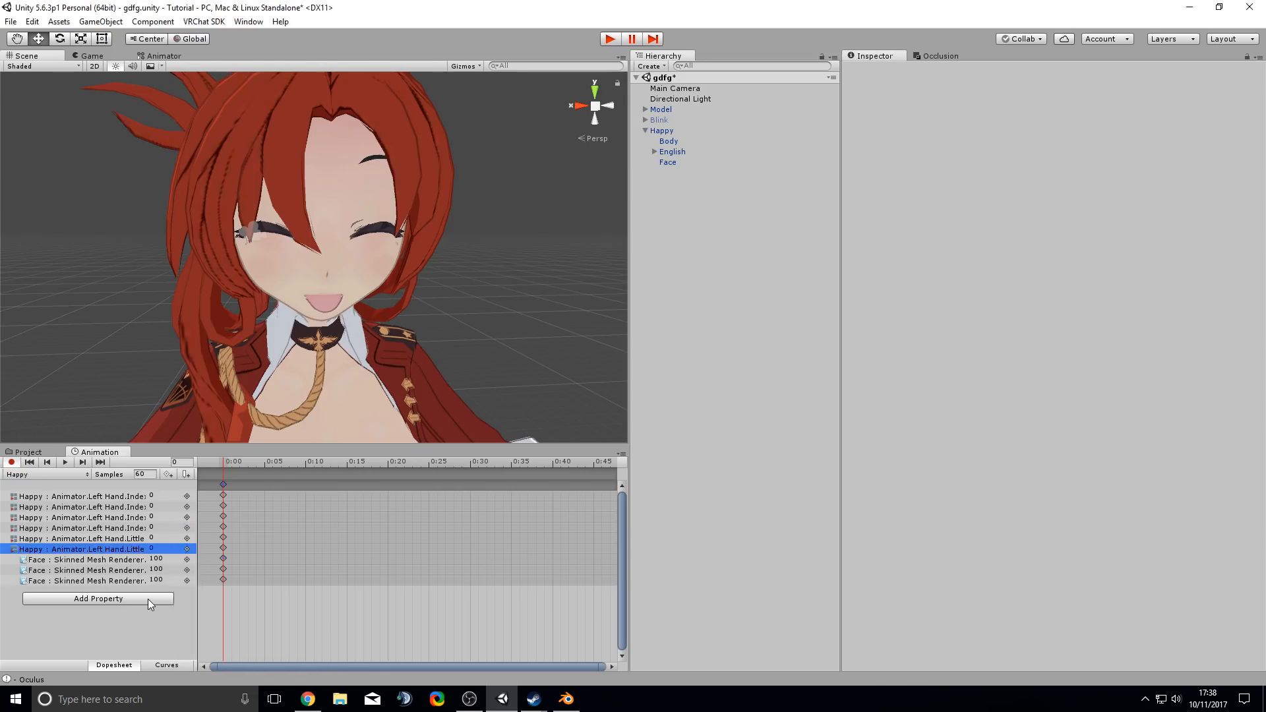
- Add the Animator's Left Hand.Little.3 Stretched and Left Hand.Middle.Spread properties to the Happy clip
left_click(148, 598)
left_click(180, 539)
scroll(290, 568, "down", 6)
left_click(315, 565)
left_click(148, 610)
left_click(179, 539)
left_click(315, 575)
- Add Left Hand.Little.Spread, the three Left Hand.Middle Stretched properties and two Left Hand.Ring properties to the Happy clip
left_click(148, 620)
left_click(180, 539)
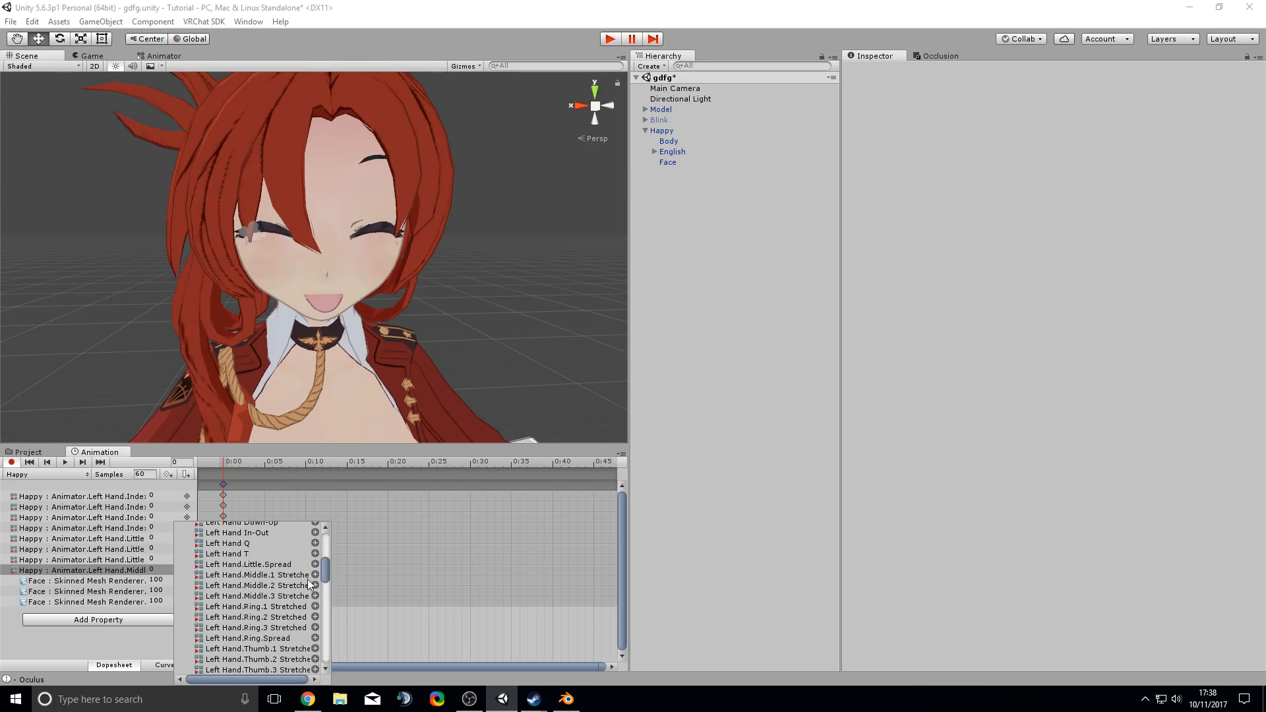
left_click(315, 575)
left_click(148, 630)
left_click(178, 539)
left_click(315, 572)
left_click(115, 641)
left_click(179, 539)
left_click(315, 569)
left_click(115, 647)
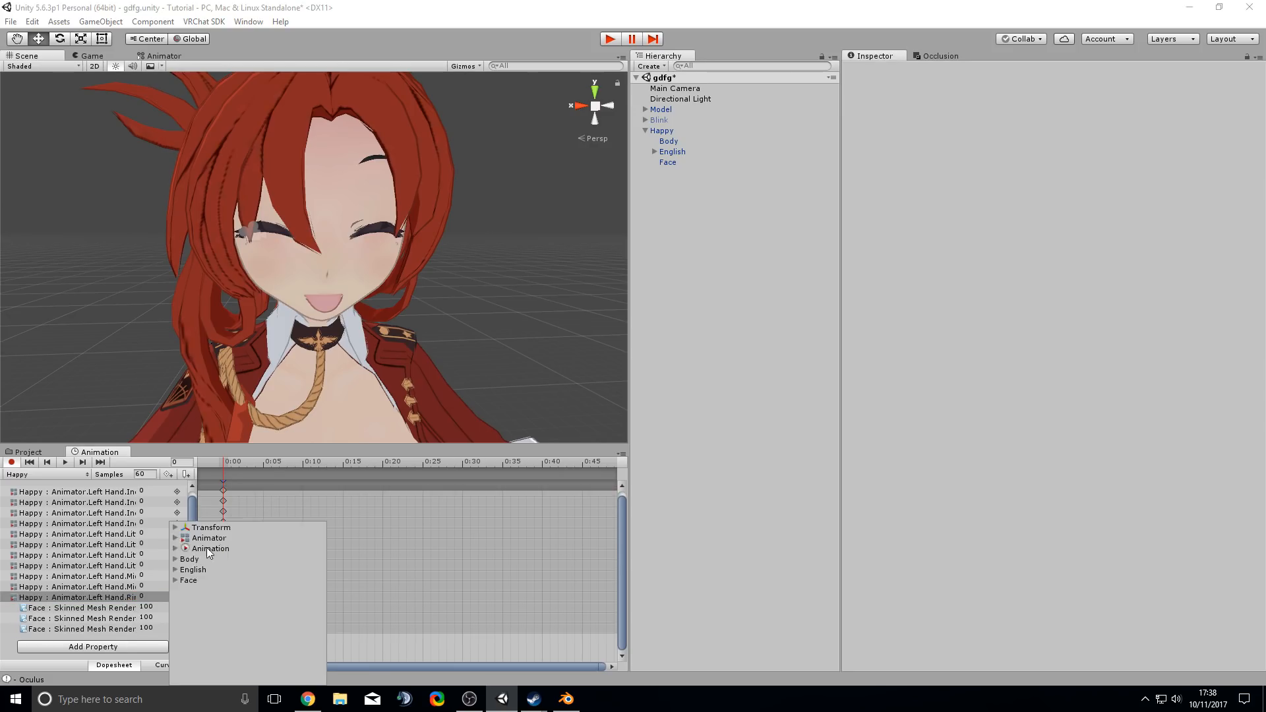
left_click(179, 539)
left_click(315, 569)
left_click(116, 647)
left_click(179, 539)
left_click(310, 565)
left_click(116, 647)
left_click(179, 539)
left_click(310, 565)
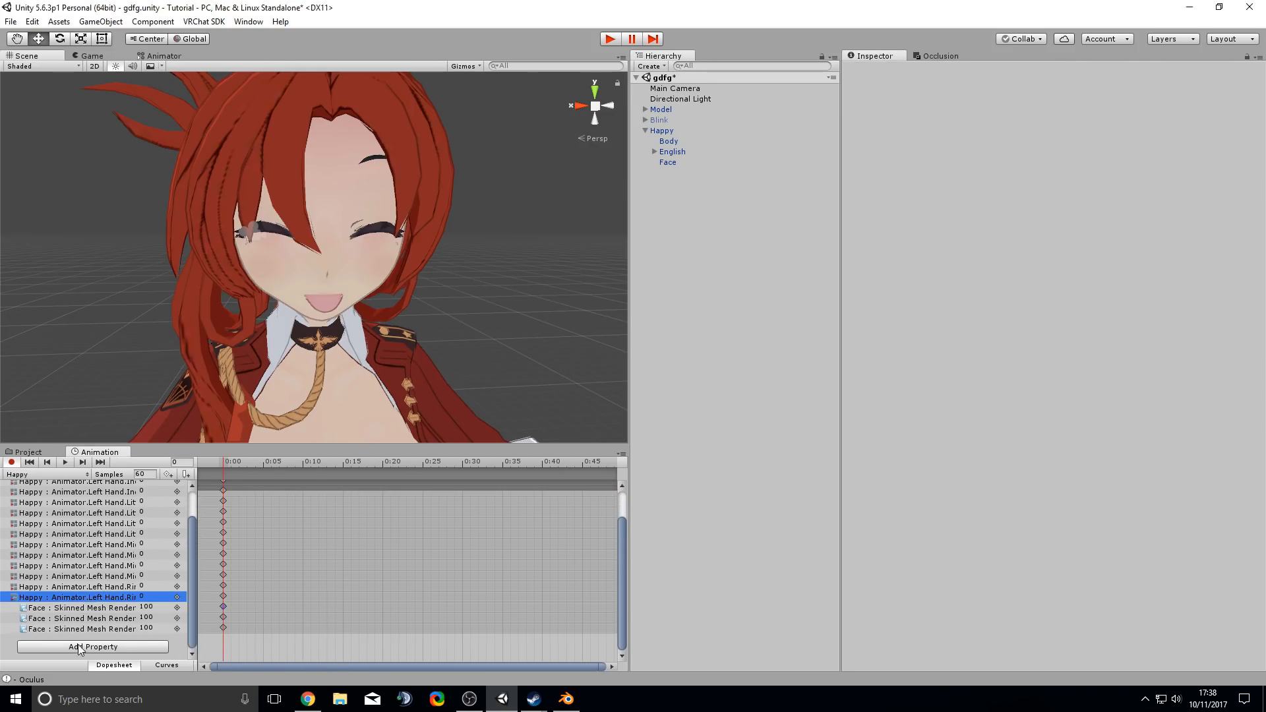
- Add the two remaining Left Hand.Ring properties of the Animator to the Happy clip
left_click(116, 647)
left_click(178, 540)
left_click(311, 605)
left_click(111, 647)
left_click(177, 539)
scroll(290, 574, "down", 6)
left_click(311, 565)
- Add the Animator's Left Hand.Thumb.1, Thumb.2 and Thumb.3 Stretched and Left Hand.Thumb.Spread properties to the Happy clip
left_click(111, 647)
left_click(176, 539)
scroll(291, 574, "down", 6)
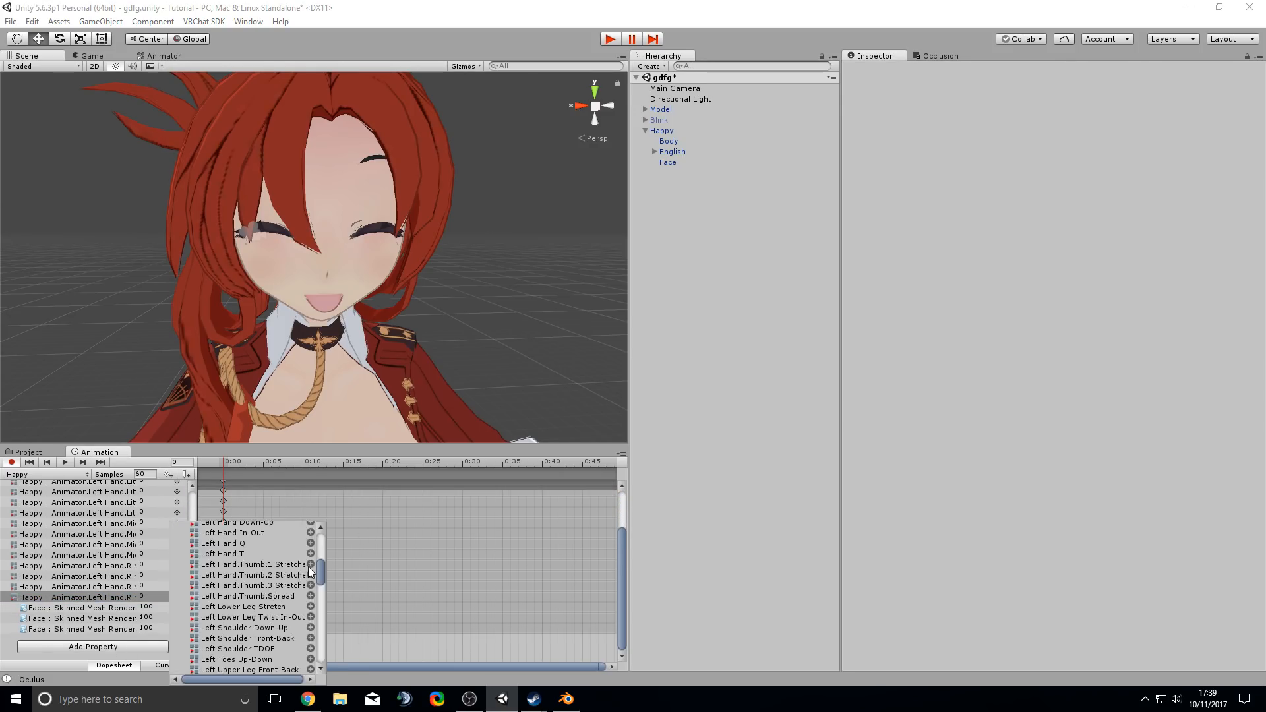
scroll(307, 587, "down", 5)
left_click(310, 604)
left_click(141, 647)
left_click(176, 539)
scroll(306, 587, "down", 5)
left_click(311, 604)
left_click(141, 647)
left_click(176, 539)
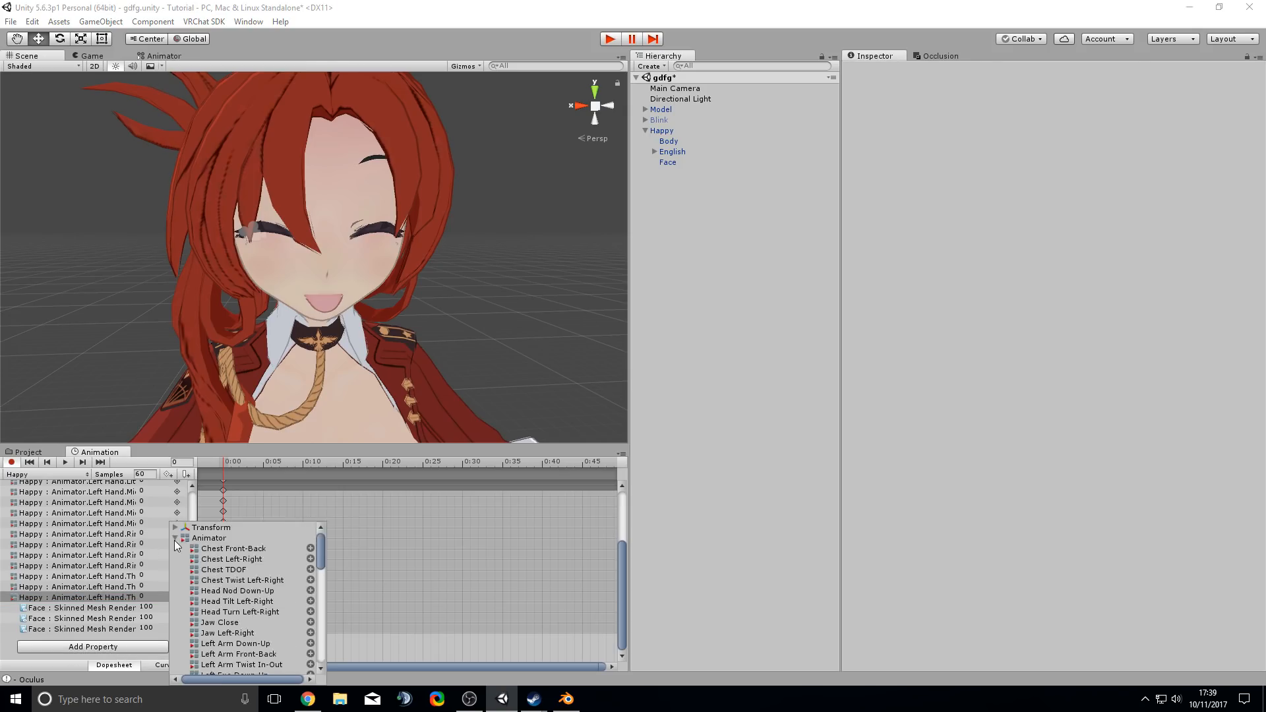
- Add the Animator's Right Hand.Index.1, Index.2 and Index.3 Stretched properties to the Happy clip
left_click(115, 647)
left_click(176, 538)
scroll(306, 587, "down", 5)
left_click(310, 604)
left_click(116, 647)
left_click(176, 539)
scroll(307, 588, "down", 6)
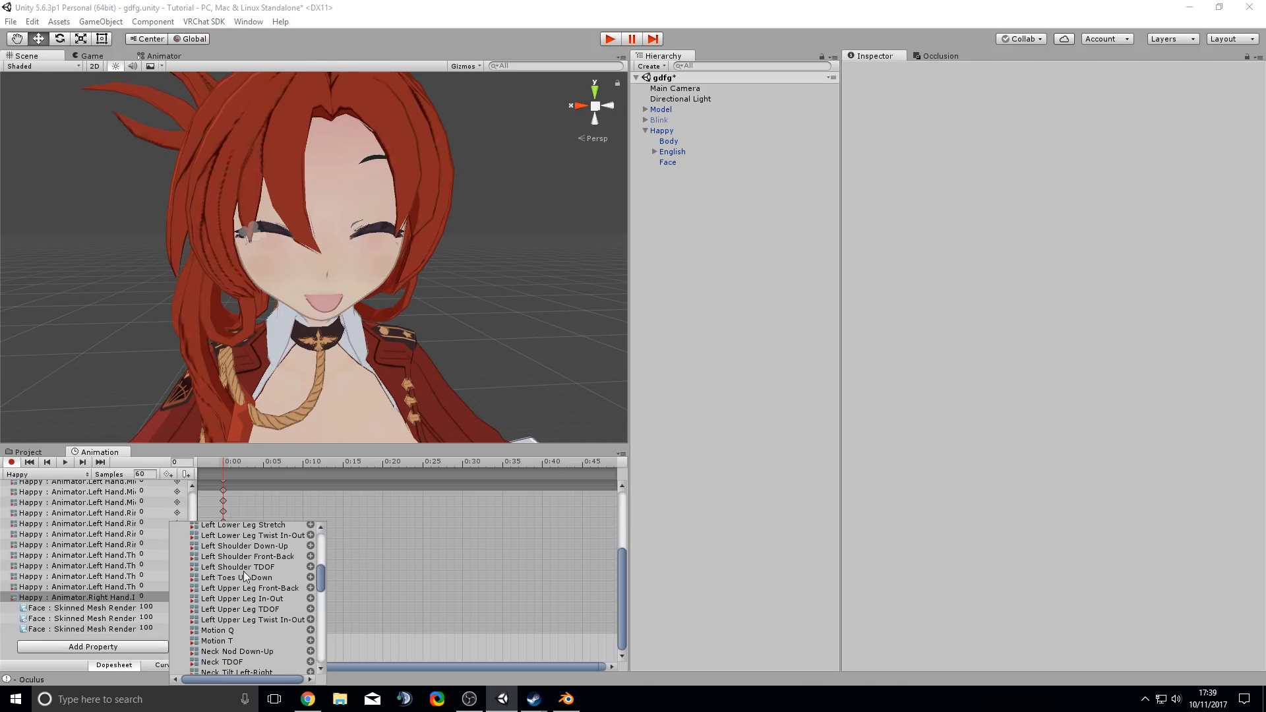
left_click(310, 537)
left_click(116, 647)
left_click(175, 539)
scroll(290, 561, "down", 9)
left_click(310, 541)
- Add the Animator's Right Hand.Index.Spread and Right Hand.Little.1 Stretched properties to the Happy clip
left_click(116, 647)
left_click(176, 539)
scroll(290, 560, "down", 9)
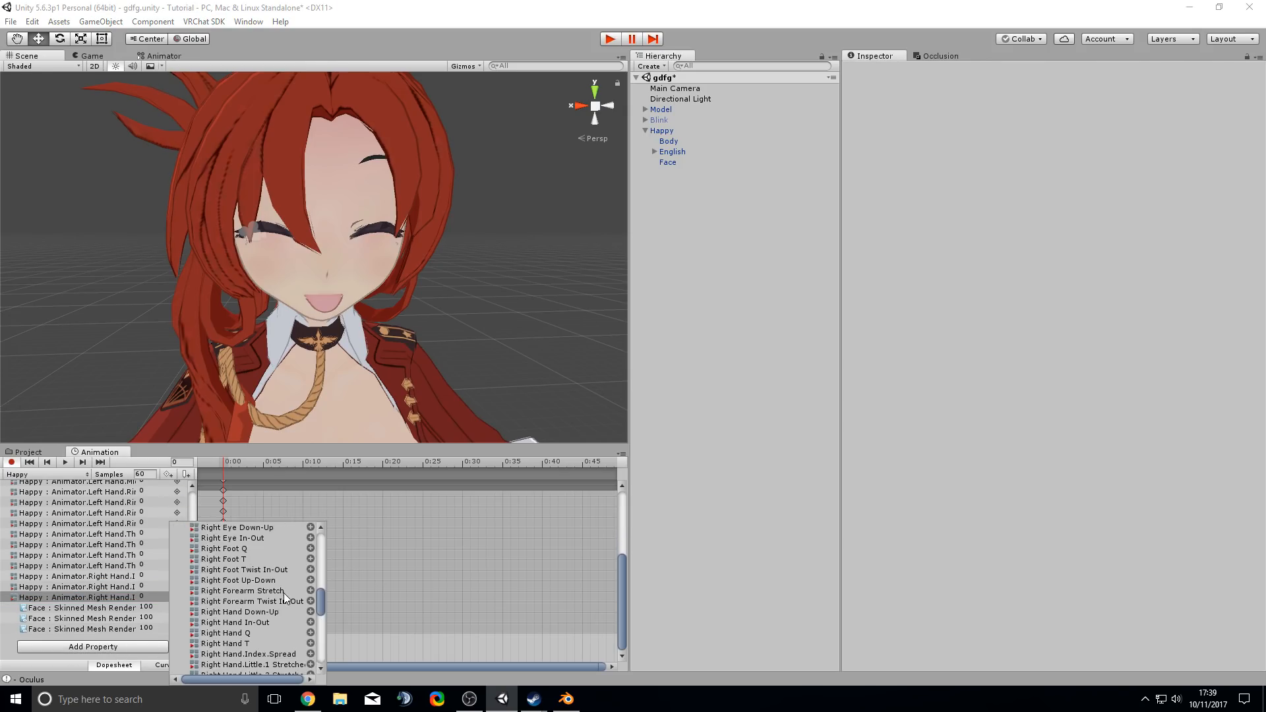
left_click(176, 539)
scroll(290, 561, "down", 9)
left_click(310, 541)
- Add the Animator's Right Hand.Little.2 Stretched, Little.3 Stretched and Little.Spread properties to the Happy clip
left_click(142, 647)
left_click(176, 539)
scroll(306, 575, "down", 9)
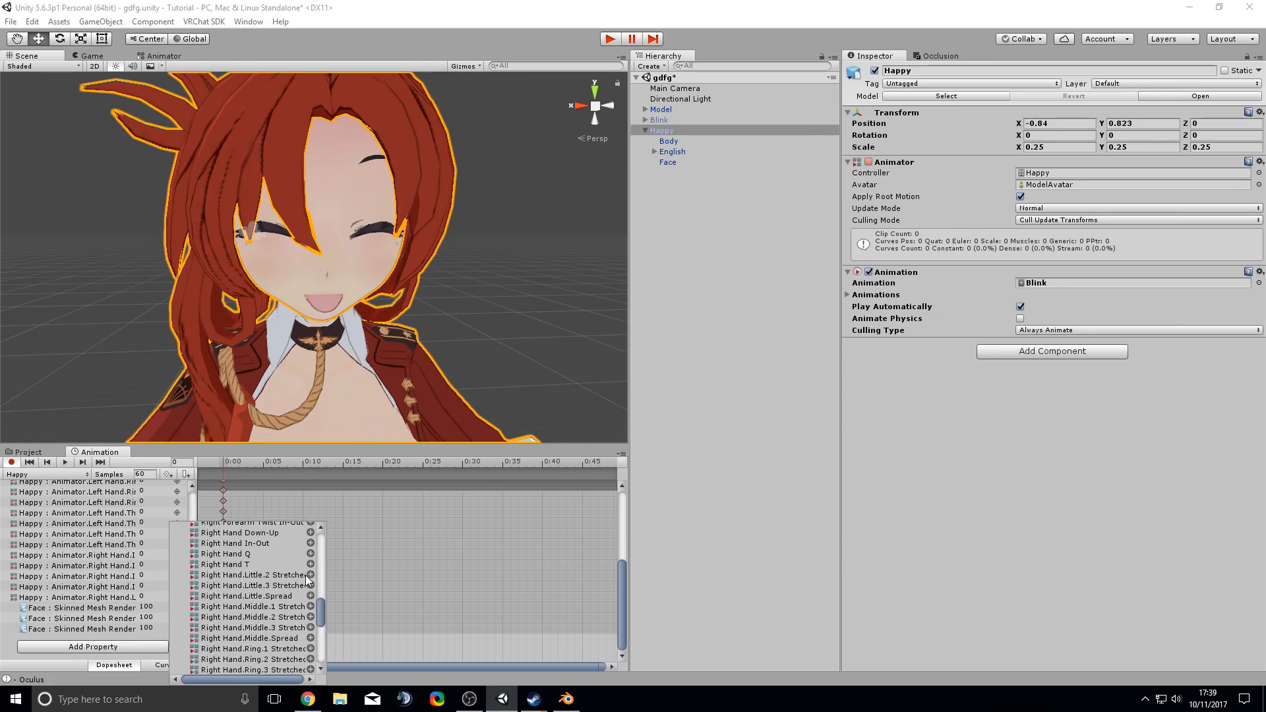
left_click(310, 575)
left_click(142, 647)
scroll(291, 594, "down", 10)
left_click(311, 655)
left_click(142, 647)
left_click(176, 539)
scroll(285, 604, "down", 10)
left_click(311, 654)
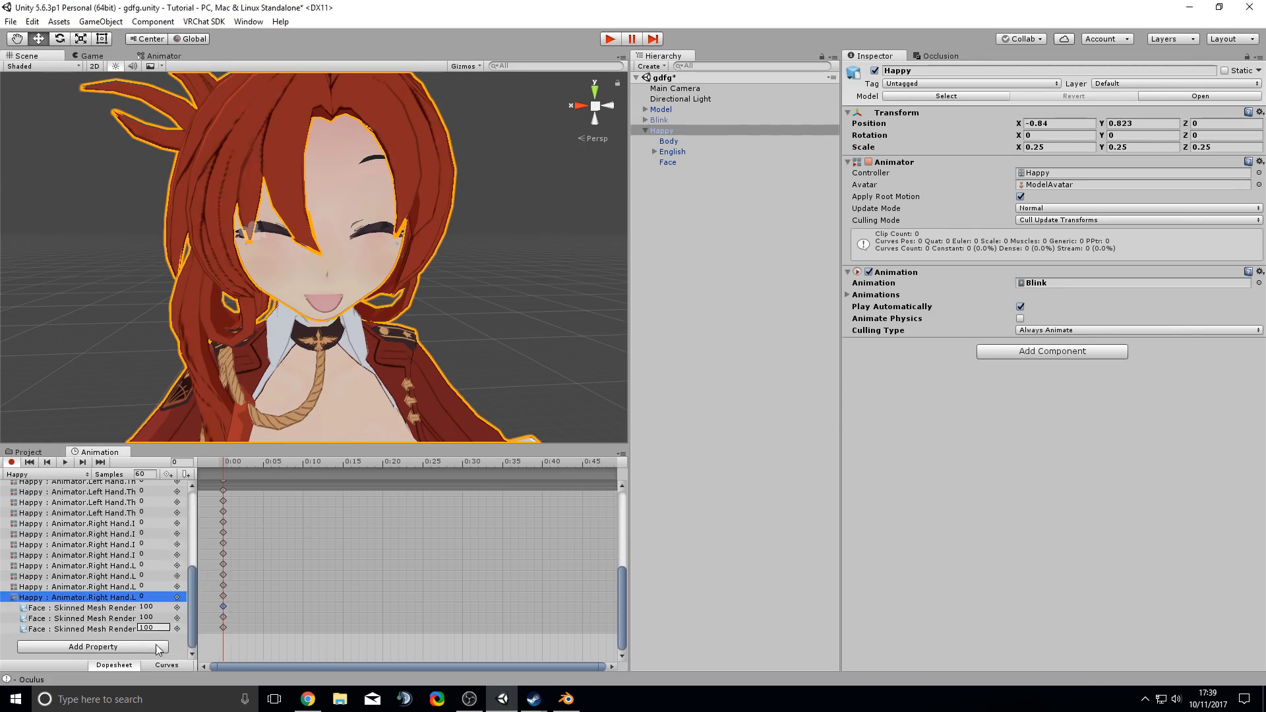
- Add the Animator's Right Hand.Middle.1, Middle.2 and Middle.3 Stretched and Right Hand.Middle.Spread properties to the Happy clip
left_click(142, 647)
left_click(176, 539)
left_click(310, 655)
left_click(142, 647)
left_click(176, 538)
scroll(290, 594, "down", 10)
left_click(310, 575)
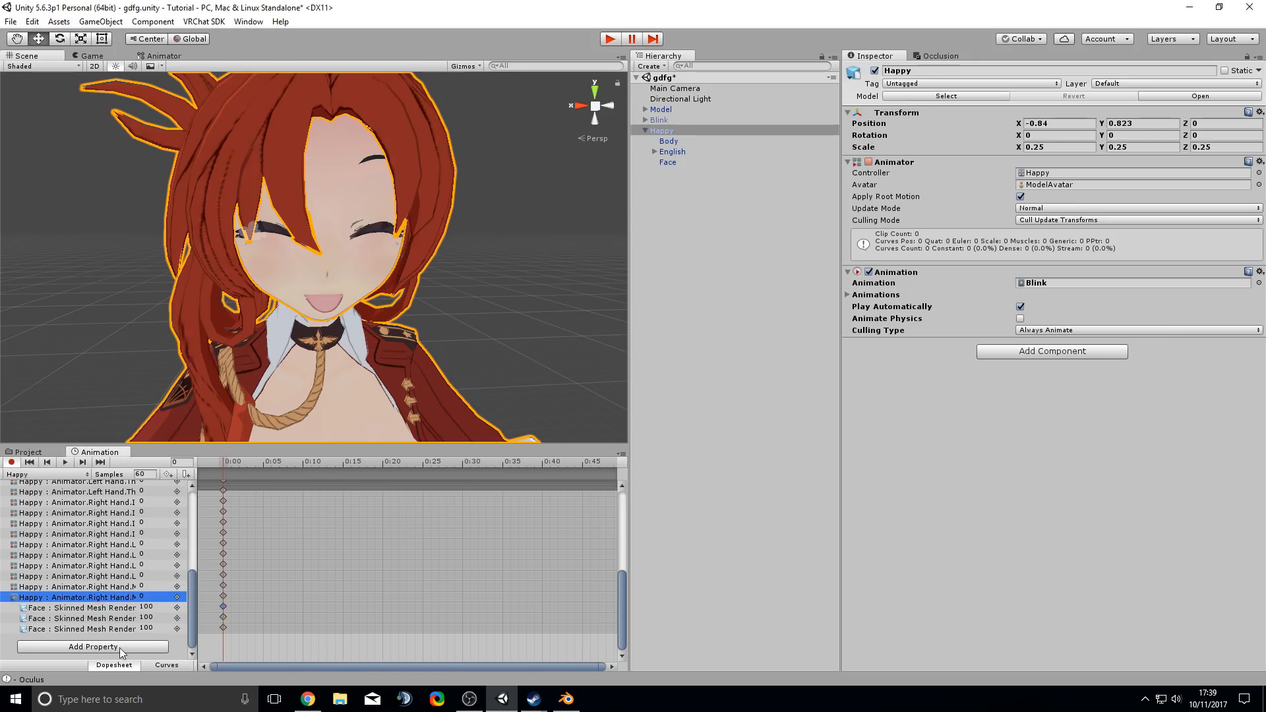
left_click(120, 647)
left_click(176, 539)
scroll(262, 607, "down", 10)
left_click(310, 615)
left_click(136, 647)
left_click(175, 539)
scroll(291, 594, "down", 10)
left_click(310, 614)
- Add the Animator's Right Hand.Ring.1 Stretched and Right Hand.Ring.2 Stretched properties to the Happy clip
left_click(136, 647)
left_click(175, 539)
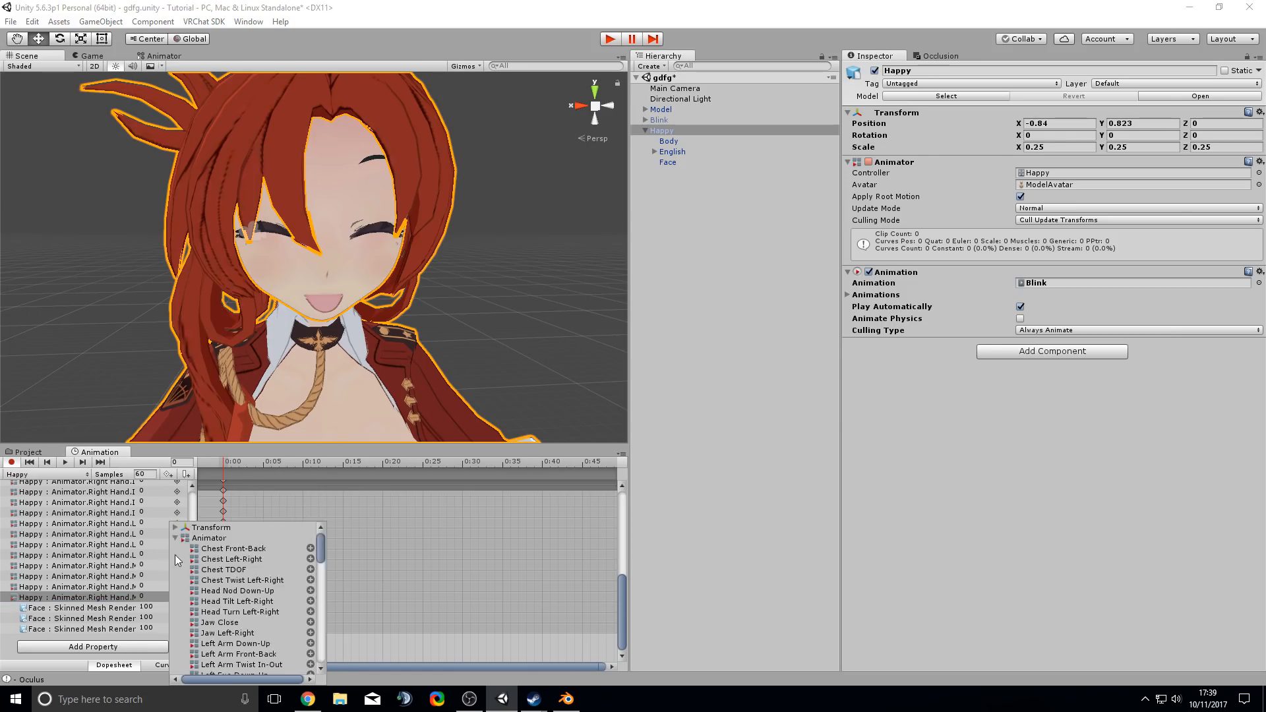
left_click(310, 615)
left_click(129, 647)
left_click(175, 539)
left_click(310, 575)
- Add the Animator's Right Hand.Ring.3 Stretched and Right Hand.Thumb.1 Stretched properties to the Happy clip
left_click(136, 647)
left_click(175, 539)
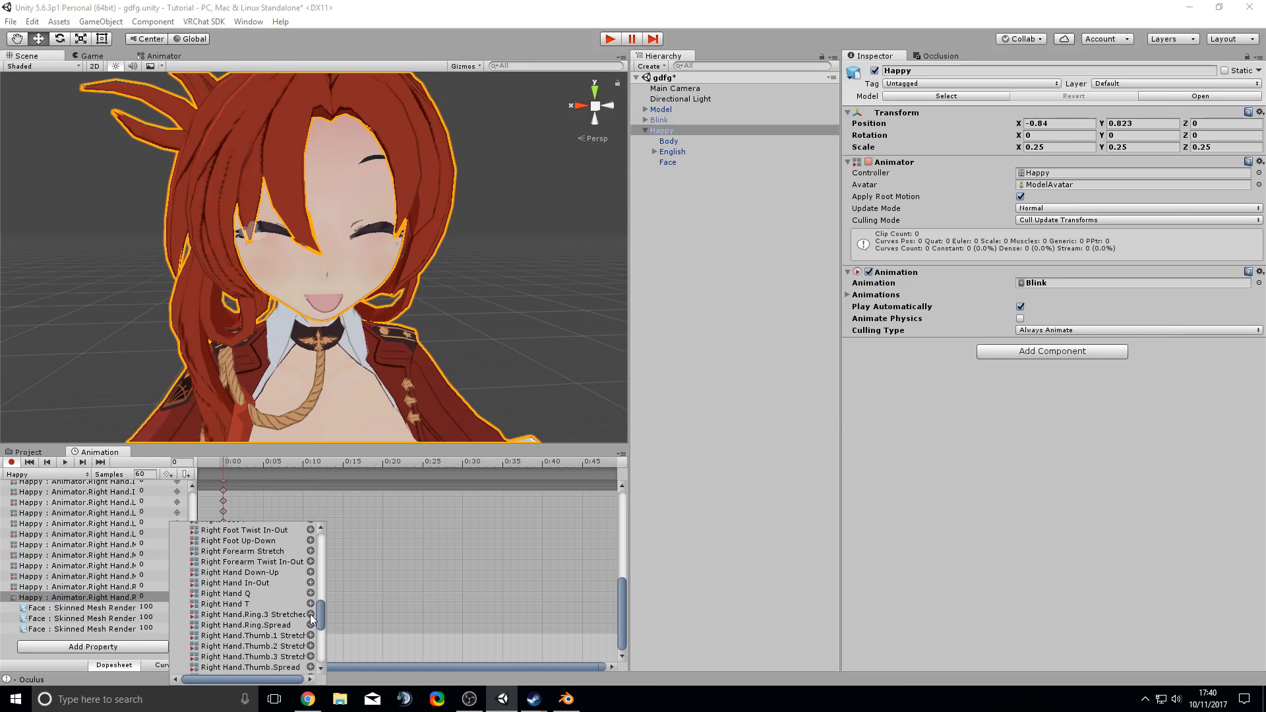
left_click(311, 614)
left_click(135, 647)
left_click(175, 539)
scroll(290, 594, "down", 10)
left_click(310, 615)
- Add the Animator's Right Hand.Ring.Spread property to the Happy clip
left_click(118, 647)
left_click(176, 539)
scroll(290, 594, "down", 10)
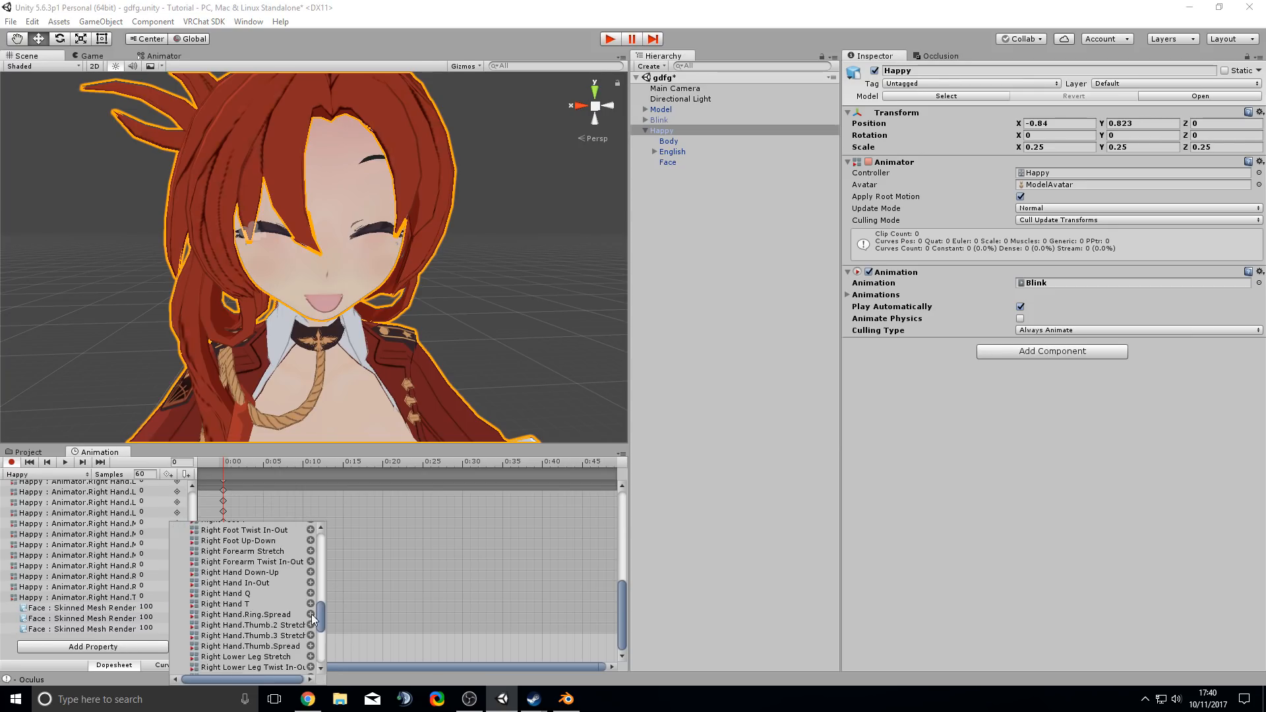
left_click(311, 615)
- Add the Animator's Right Hand.Thumb.2 Stretched, Thumb.3 Stretched and Thumb.Spread properties to the Happy clip
left_click(132, 647)
left_click(176, 539)
scroll(290, 590, "down", 10)
left_click(310, 597)
left_click(132, 647)
left_click(176, 539)
scroll(295, 591, "down", 10)
left_click(311, 597)
left_click(131, 647)
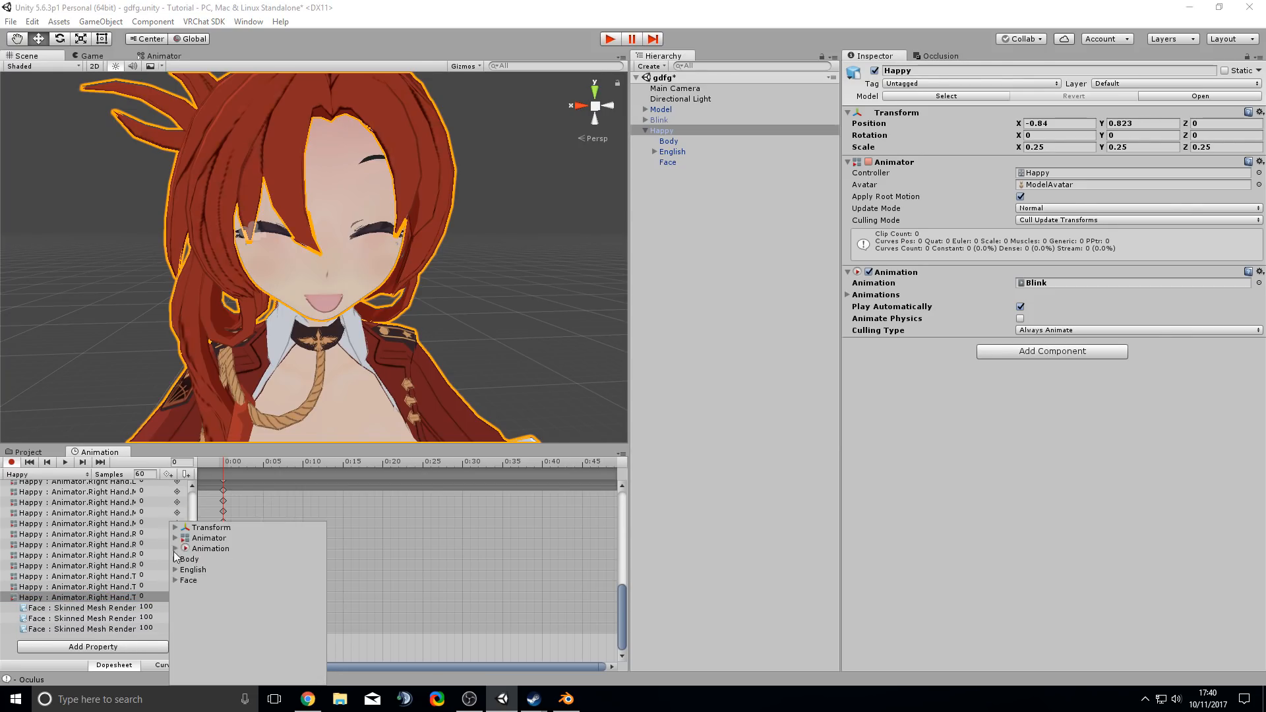
left_click(176, 539)
scroll(286, 584, "down", 5)
left_click(310, 597)
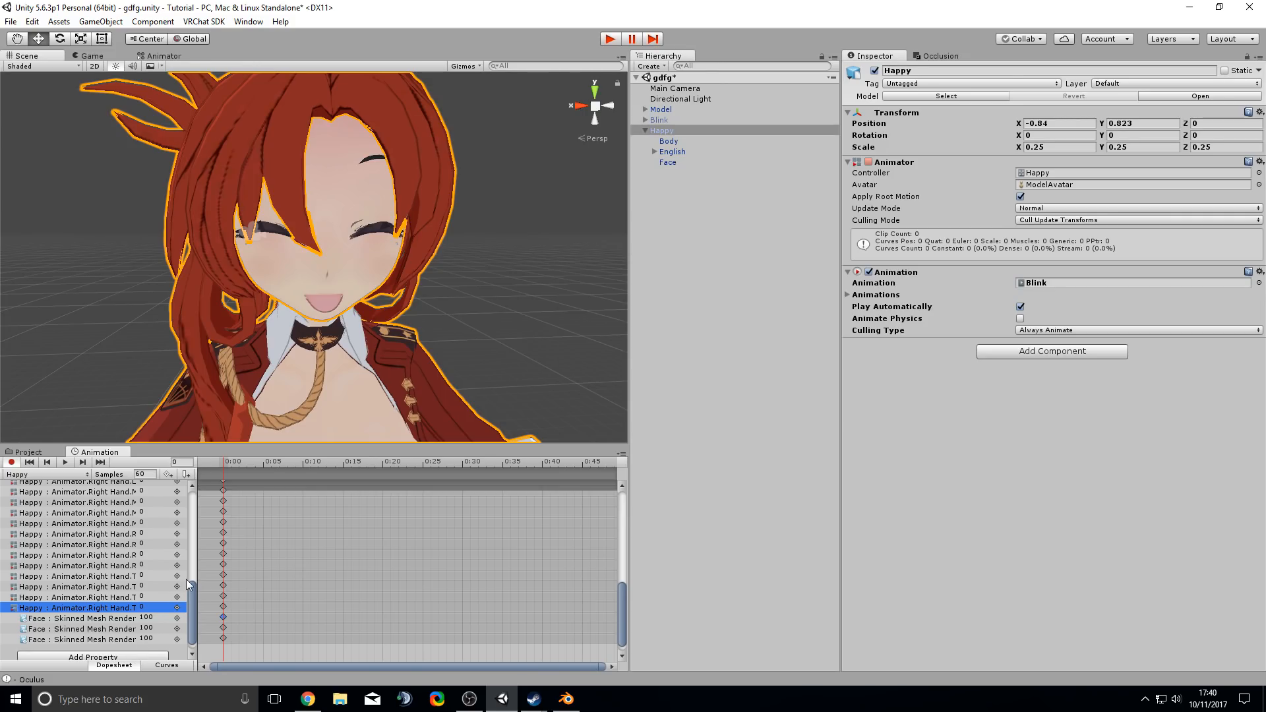
- Widen the Happy clip's property list to show full property names and make the animation view slightly taller, starting at the Left Hand.Index properties
left_click_drag(196, 575, 303, 575)
scroll(215, 584, "up", 5)
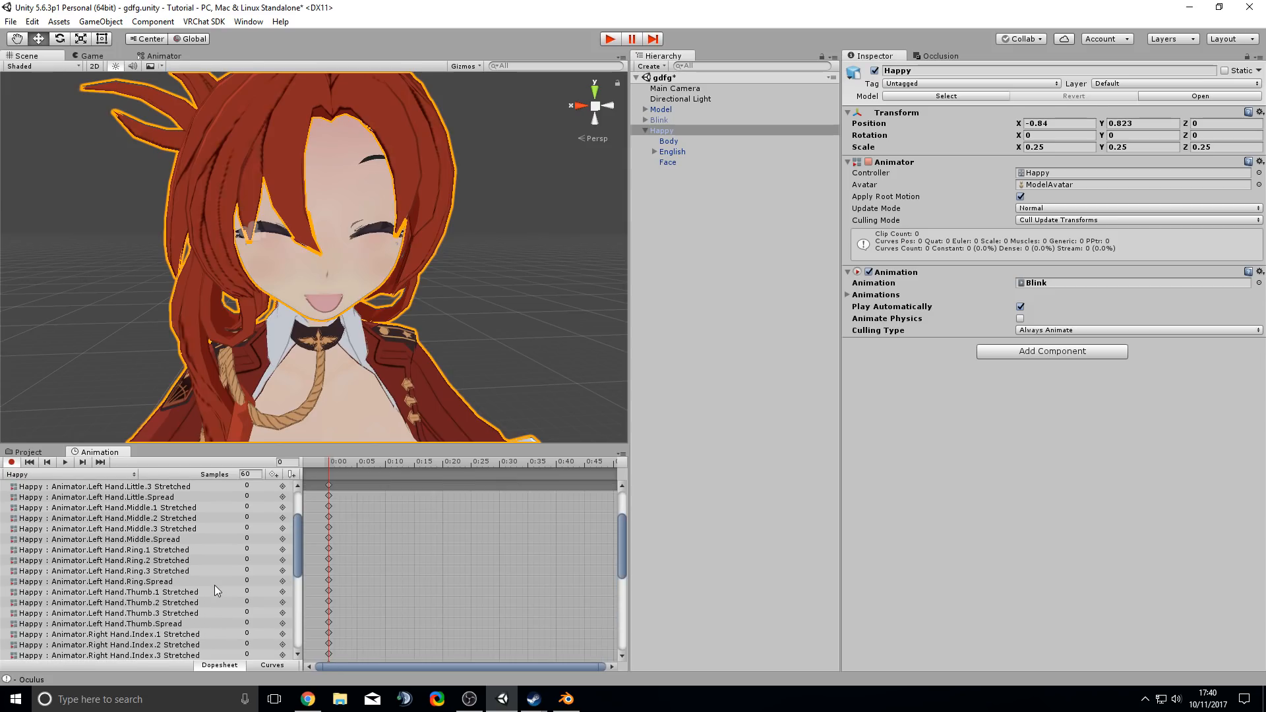
left_click(259, 440)
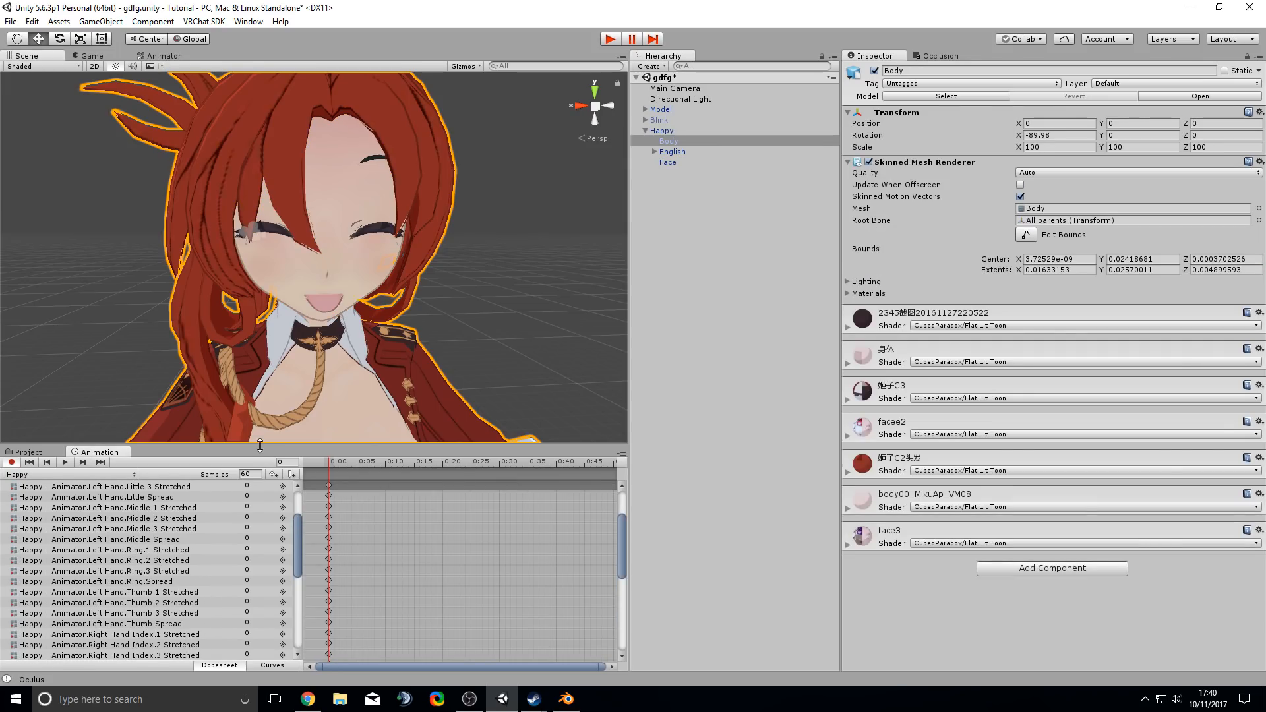
left_click_drag(260, 445, 289, 81)
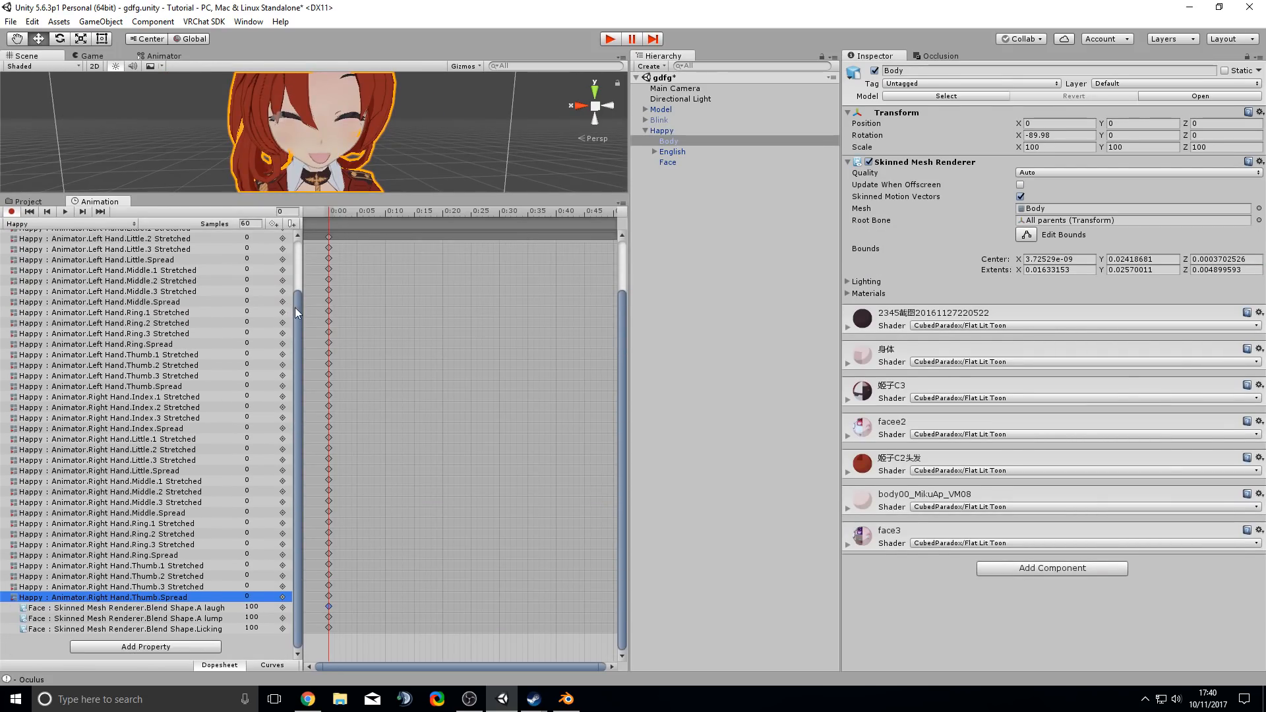
left_click_drag(296, 313, 296, 239)
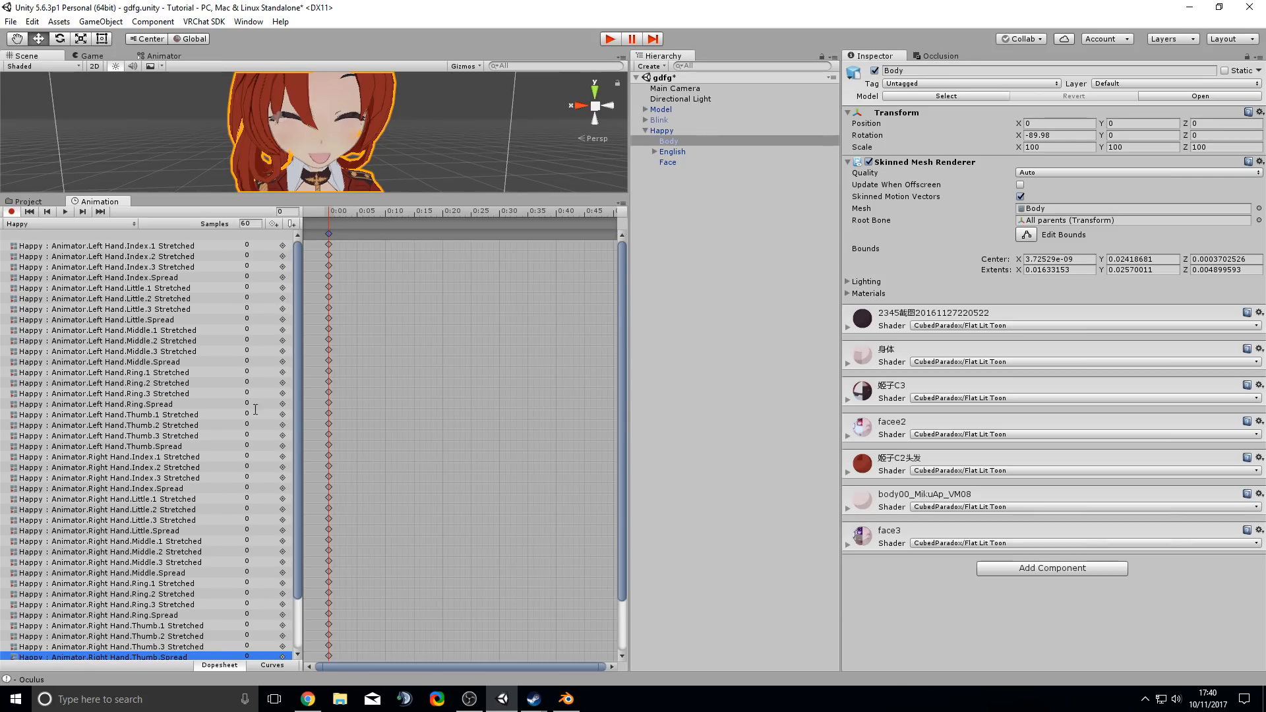
mouse_move(295, 368)
left_mouse_down()
mouse_move(307, 442)
mouse_move(290, 347)
left_mouse_up()
left_click_drag(349, 196, 347, 409)
- Examine the Happy model's hands and fingers from the front and from below in the scene
middle_click_drag(345, 360, 323, 172)
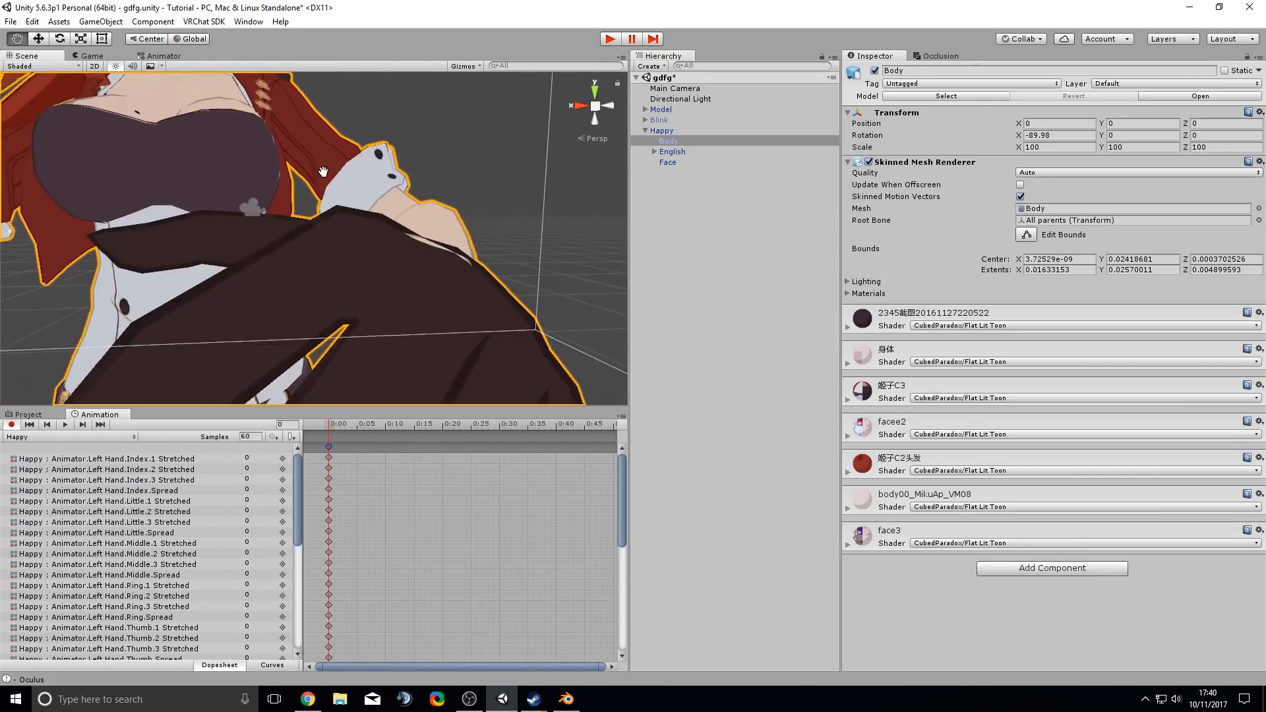
right_click_drag(322, 173, 436, 160)
scroll(423, 169, "down", 8)
middle_click_drag(311, 213, 407, 235)
scroll(357, 280, "up", 4)
mouse_move(407, 236)
left_mouse_down("alt")
mouse_move(364, 220)
mouse_move(398, 219)
left_mouse_up("alt")
right_click_drag(398, 220, 429, 223)
mouse_move(349, 264)
middle_mouse_down()
mouse_move(359, 218)
mouse_move(344, 246)
middle_mouse_up()
right_click_drag(344, 246, 358, 242)
middle_click_drag(358, 242, 385, 232)
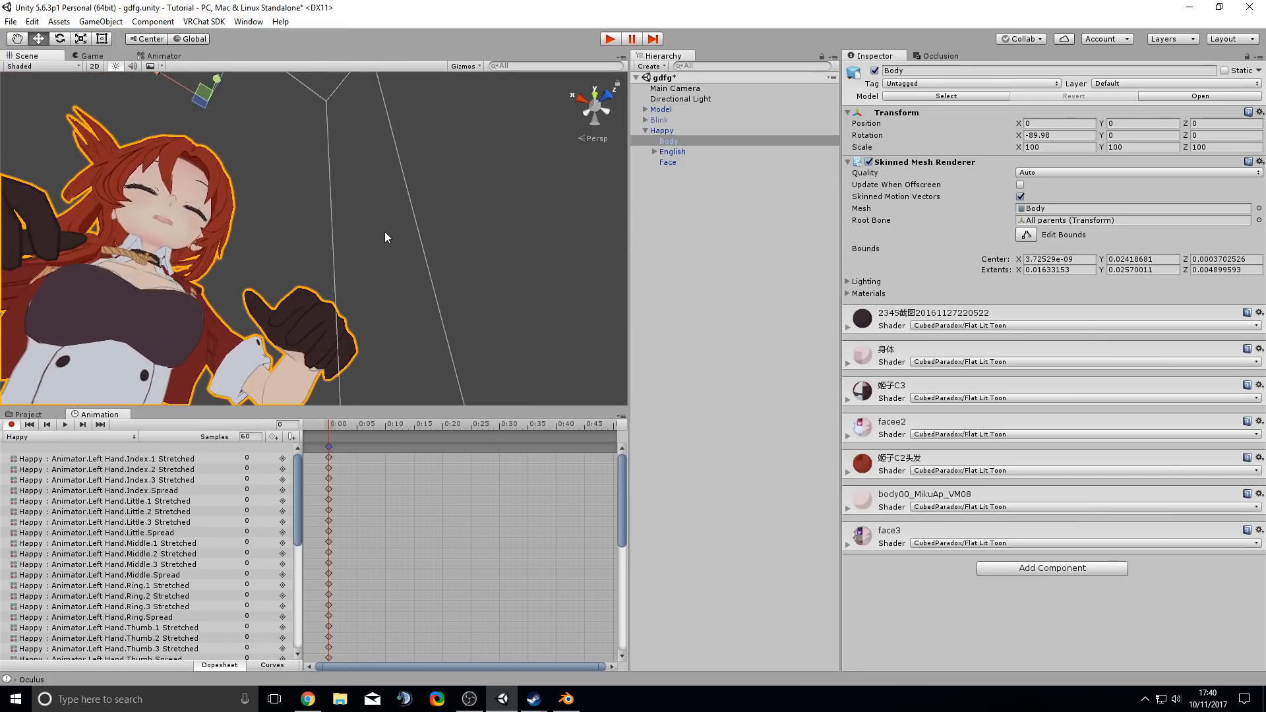
right_click_drag(385, 231, 287, 240)
mouse_move(356, 184)
middle_mouse_down()
mouse_move(366, 222)
mouse_move(372, 187)
middle_mouse_up()
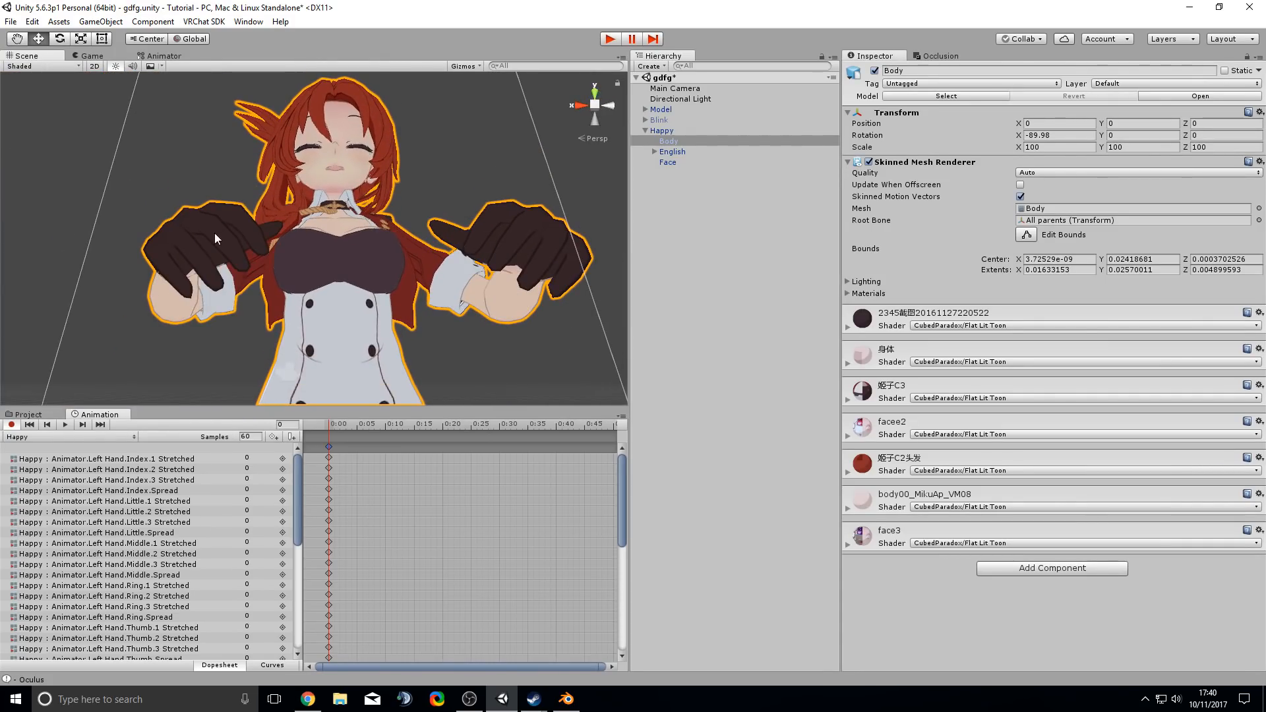
mouse_move(298, 467)
left_mouse_down()
mouse_move(299, 580)
mouse_move(302, 464)
left_mouse_up()
middle_click_drag(422, 275, 419, 221)
right_click_drag(419, 220, 391, 182)
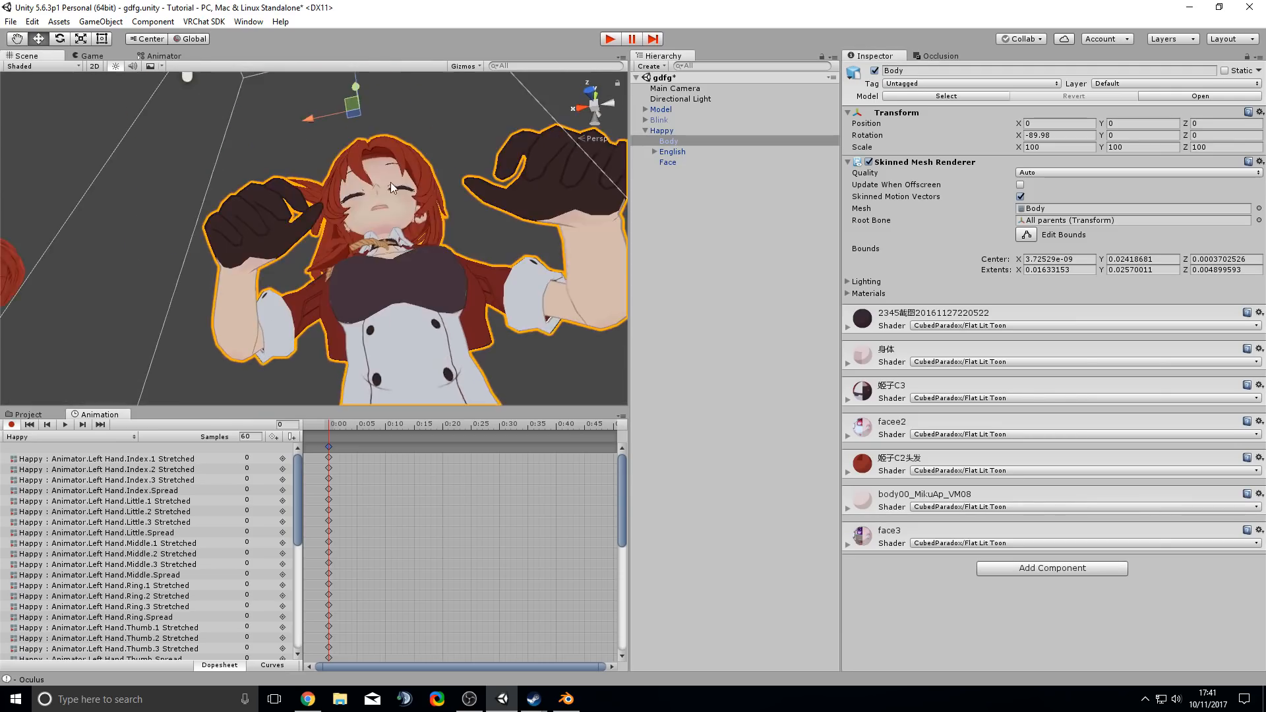
middle_click_drag(391, 183, 406, 207)
right_click_drag(406, 207, 410, 299)
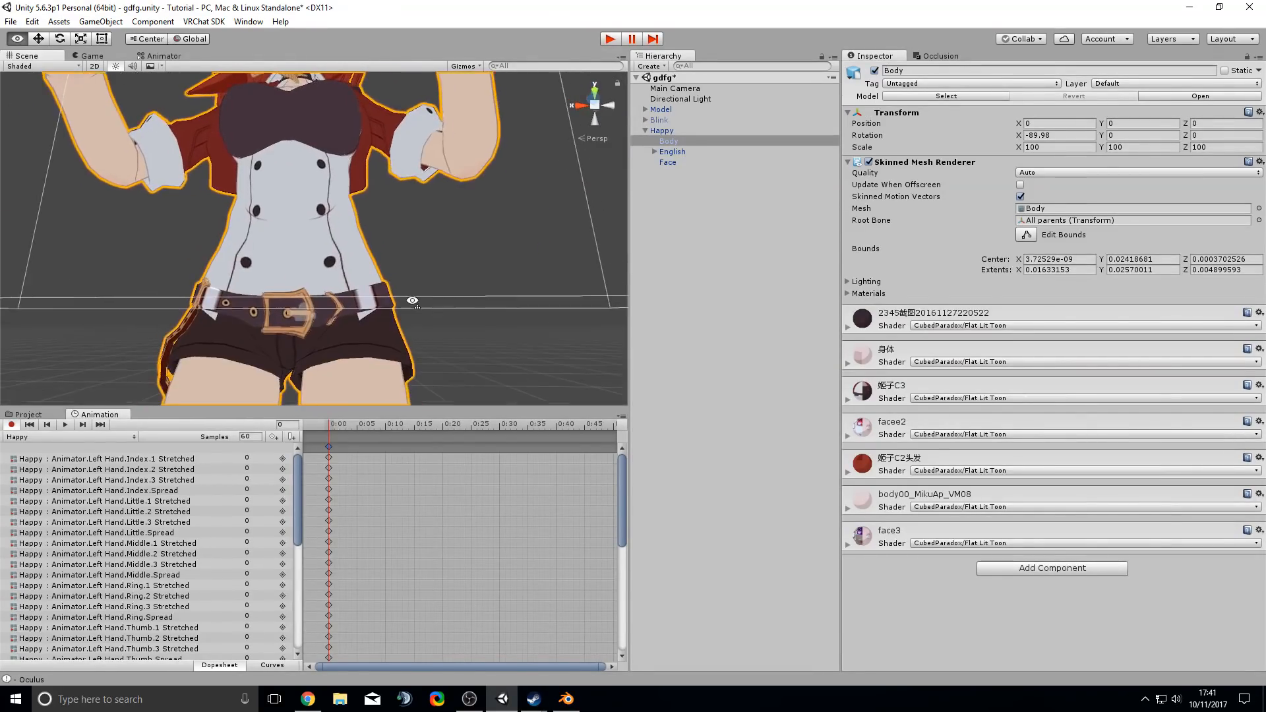
middle_click_drag(410, 299, 508, 331)
right_click_drag(508, 330, 525, 352)
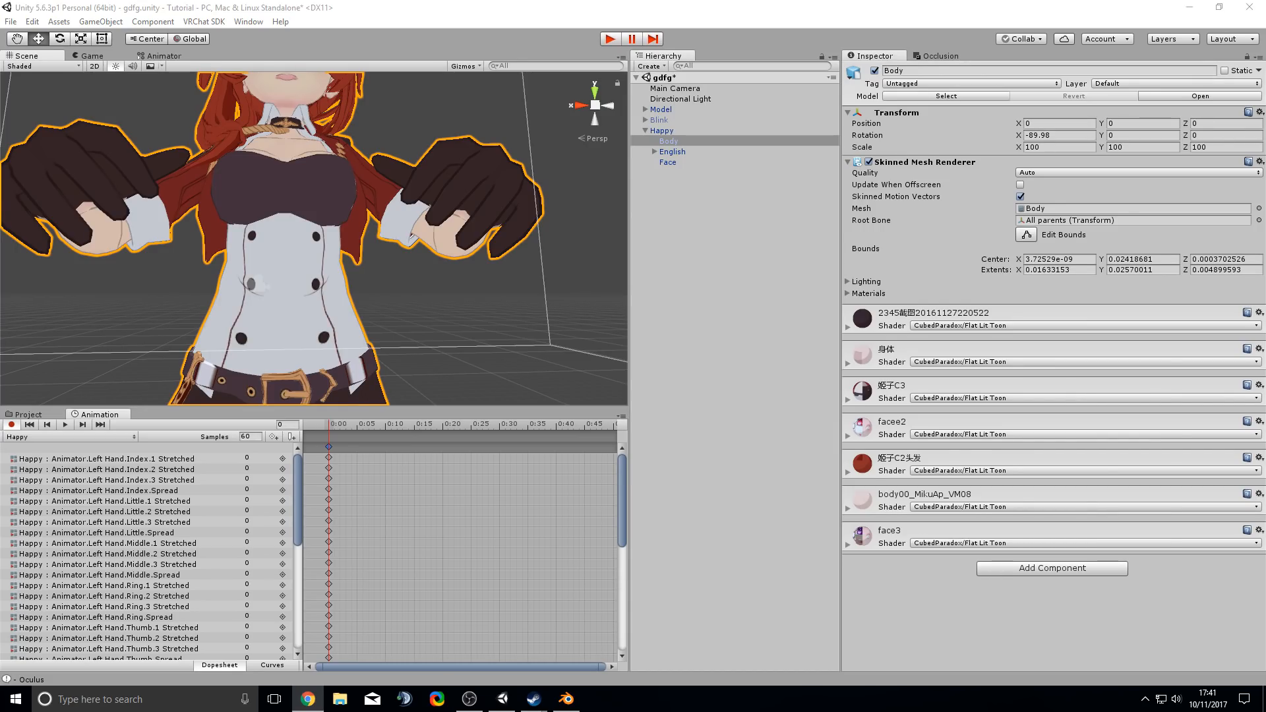
left_click_drag(243, 339, 366, 325)
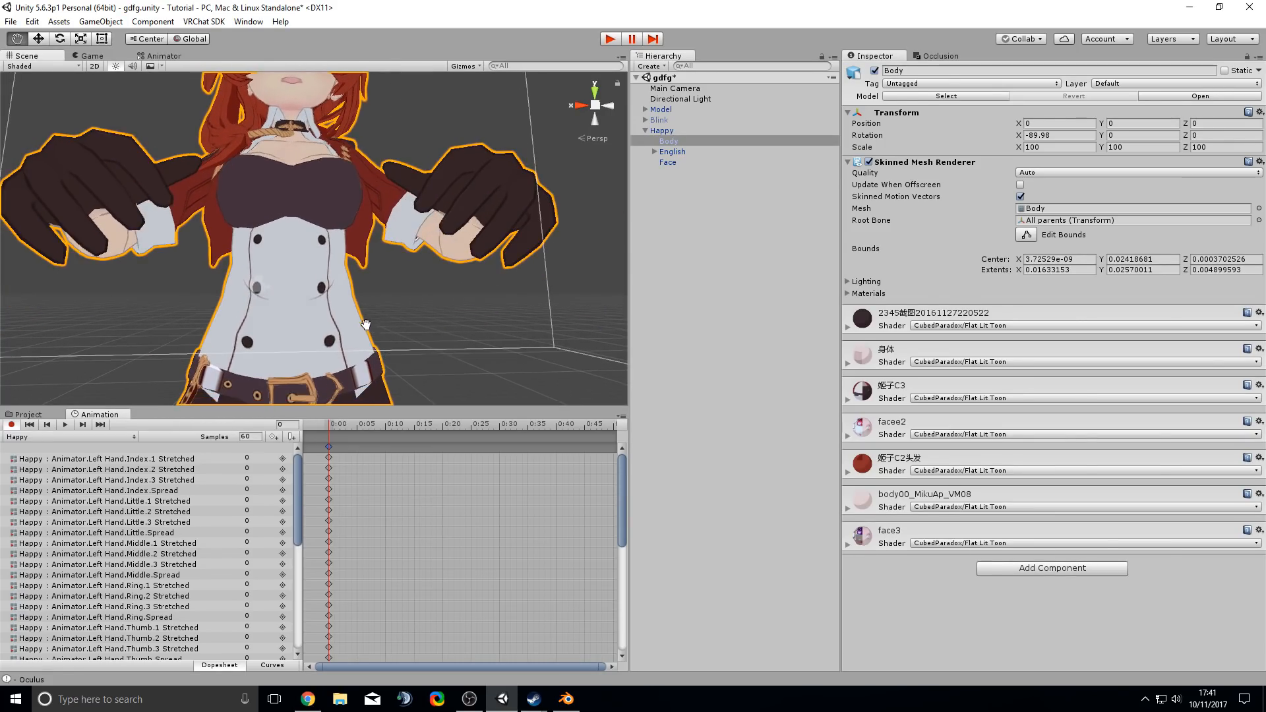
- Set Left Hand.Index.1 Stretched and Index.2 Stretched to -1 and Index.3 Stretched to -0.5 in the Happy clip
left_click(253, 458)
type("-1")
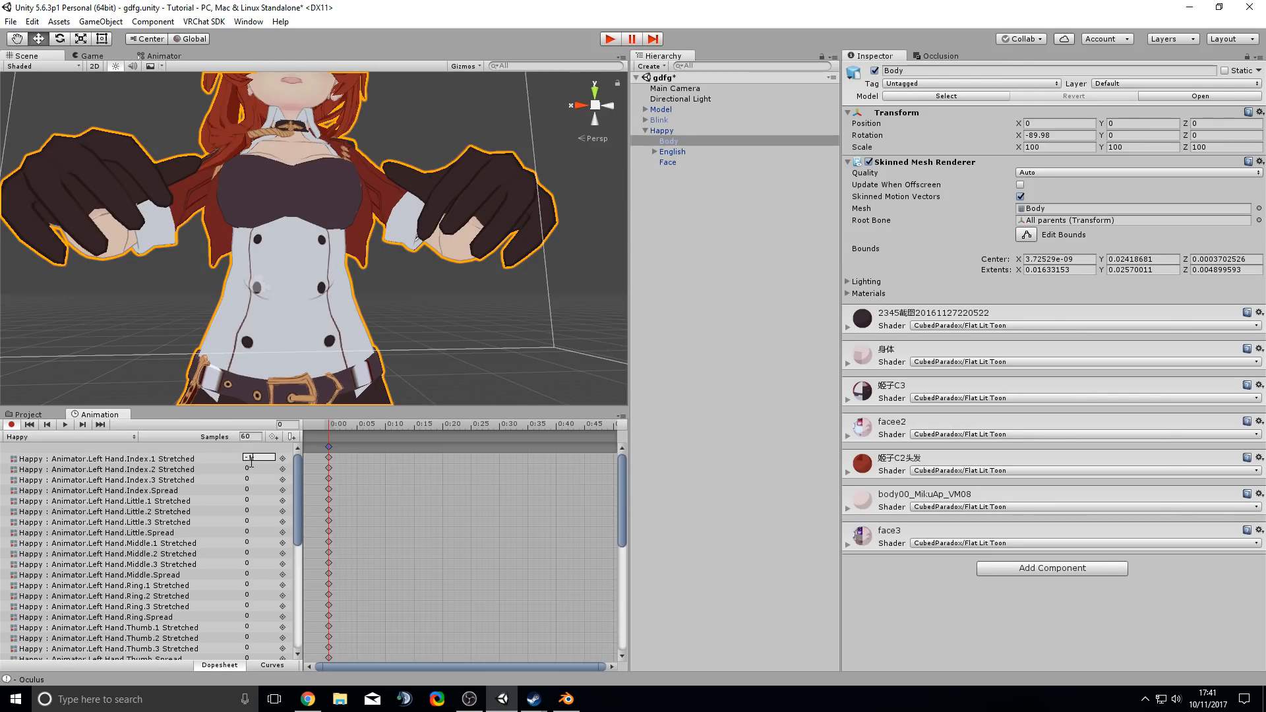
key("BackSpace")
type("1")
key("BackSpace")
type("1")
left_click(265, 469)
type("-1")
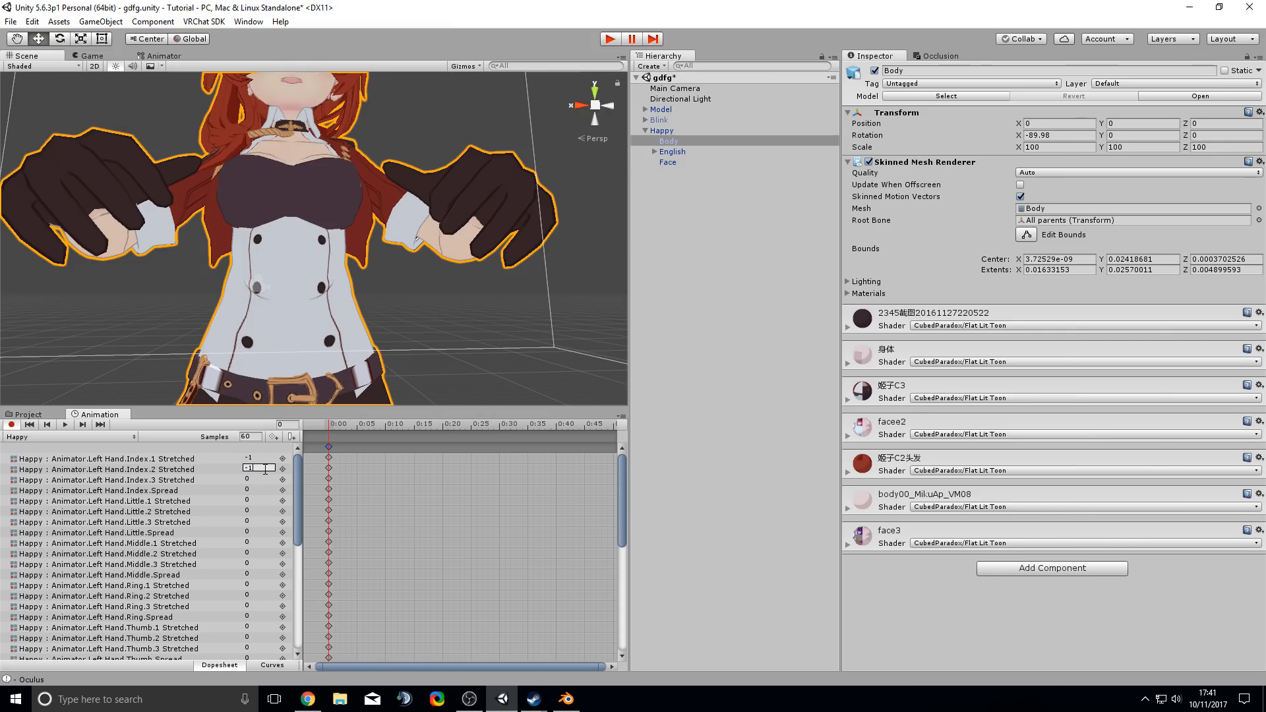
left_click(267, 479)
type("-.5")
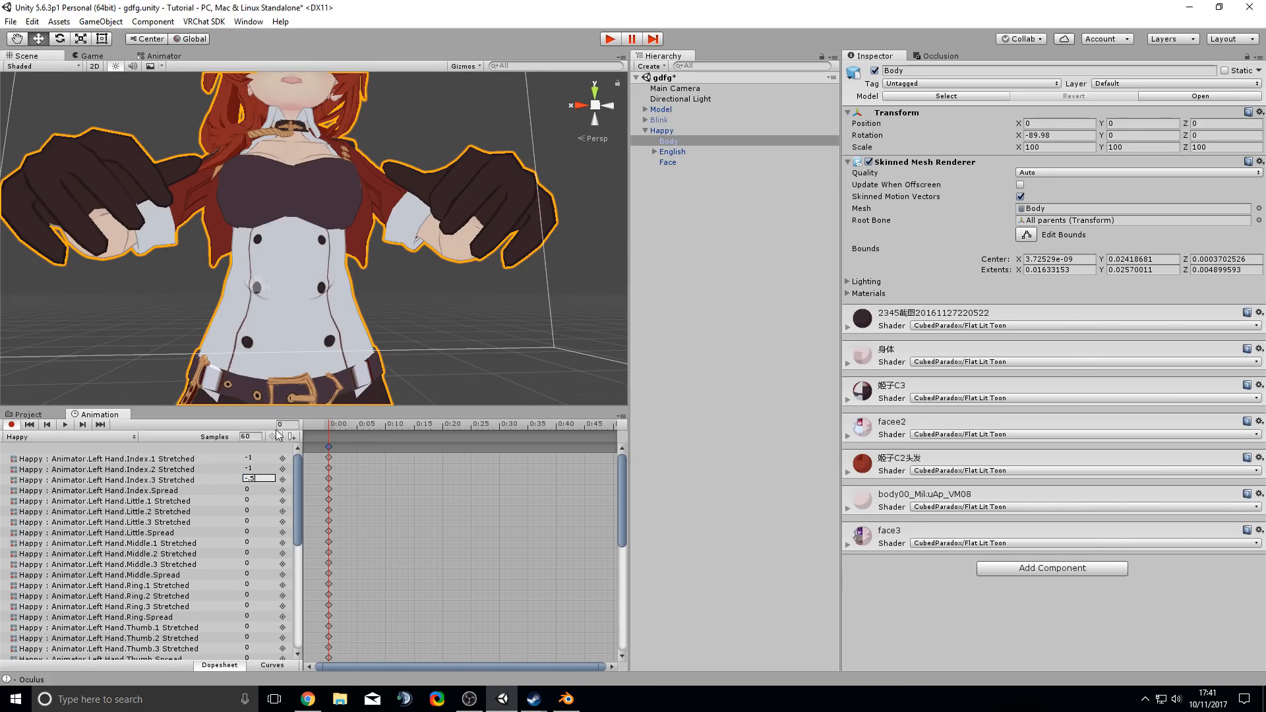
- Set Left Hand.Index.Spread to -0.8 in the Happy clip
right_click_drag(403, 280, 433, 139)
scroll(436, 257, "up", 5)
scroll(422, 263, "down", 6)
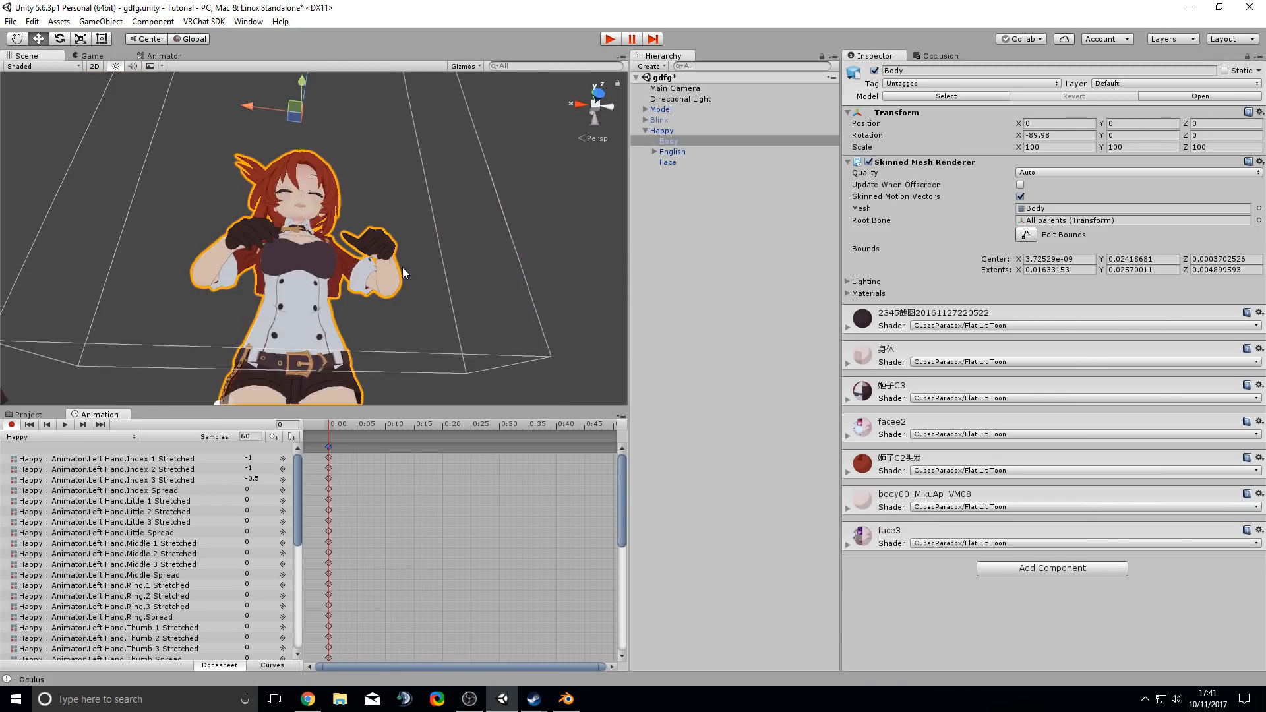
scroll(384, 245, "up", 7)
scroll(378, 236, "down", 5)
right_click_drag(336, 282, 342, 219)
right_click_drag(342, 284, 299, 278)
left_click(257, 489)
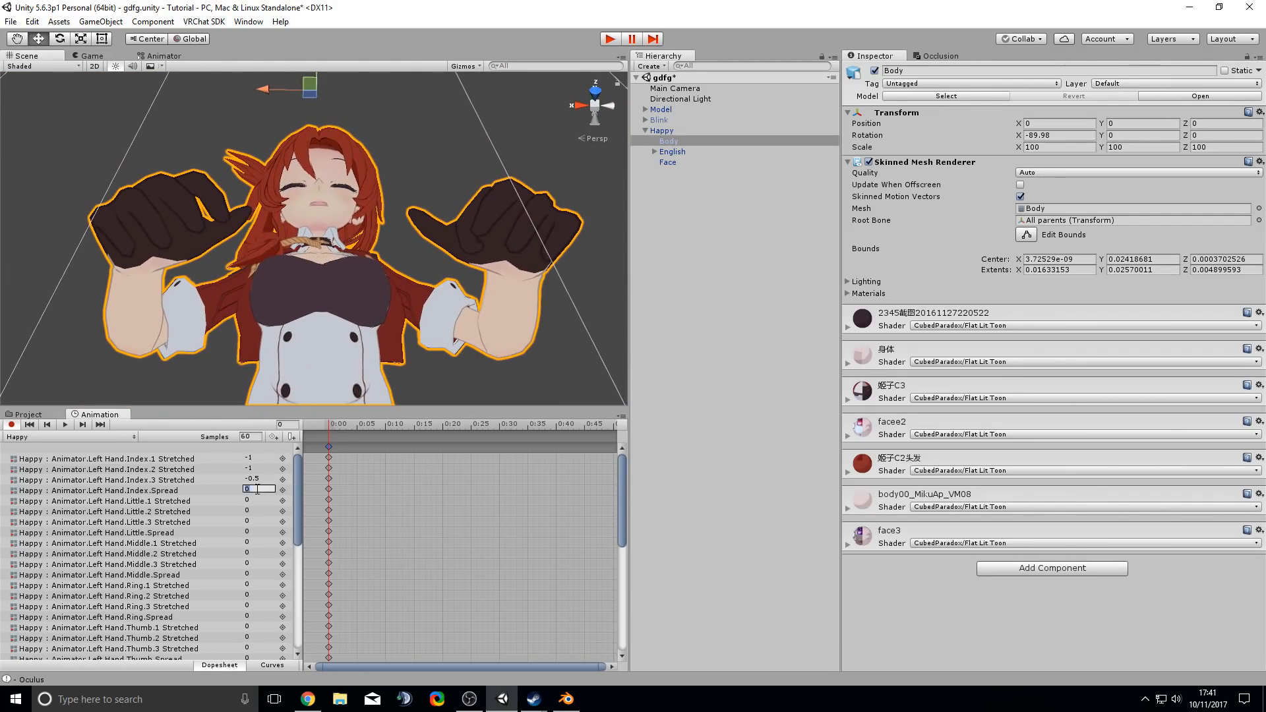
type("3")
key("BackSpace")
type("4")
key("BackSpace")
type("5")
key("BackSpace")
type("6")
key("BackSpace")
type("7")
key("BackSpace")
type("-35")
key("BackSpace")
key("BackSpace")
type("8")
- Set Left Hand.Little.1 Stretched and Little.2 Stretched to -1, Little.3 Stretched to -0.5 and Little.Spread to -0.9
left_click(259, 500)
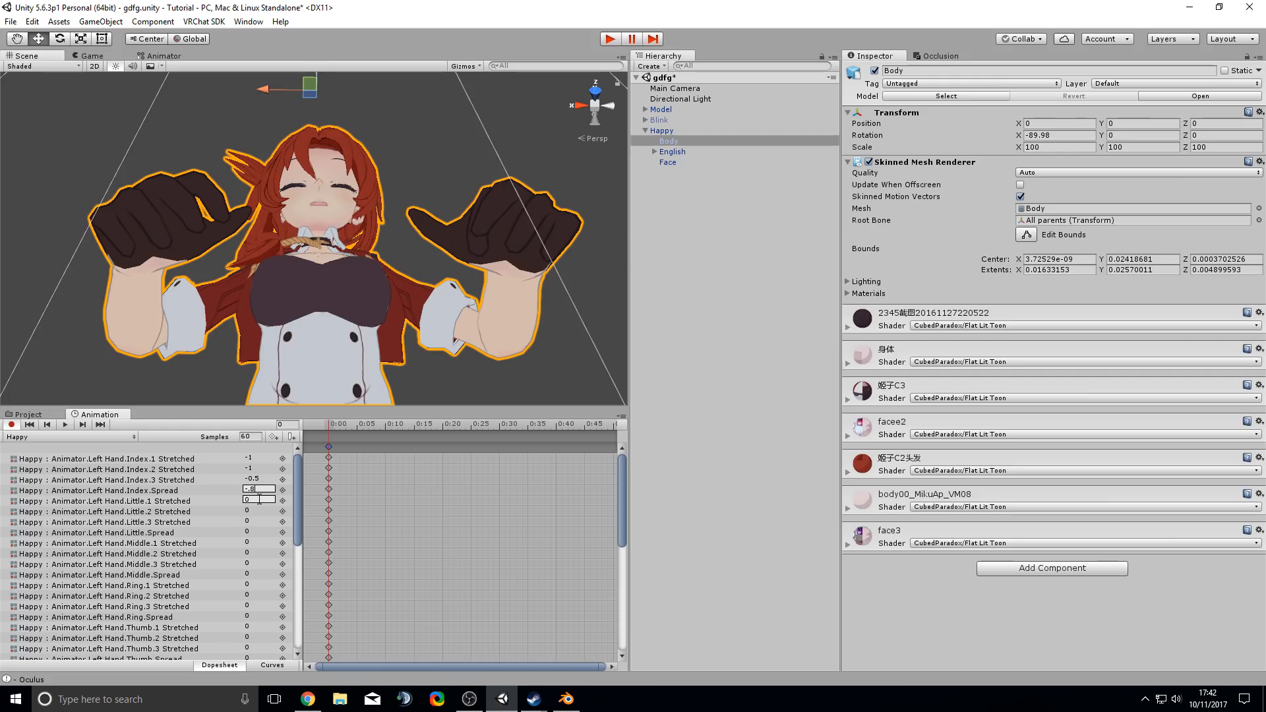
left_click(259, 499)
type("-1")
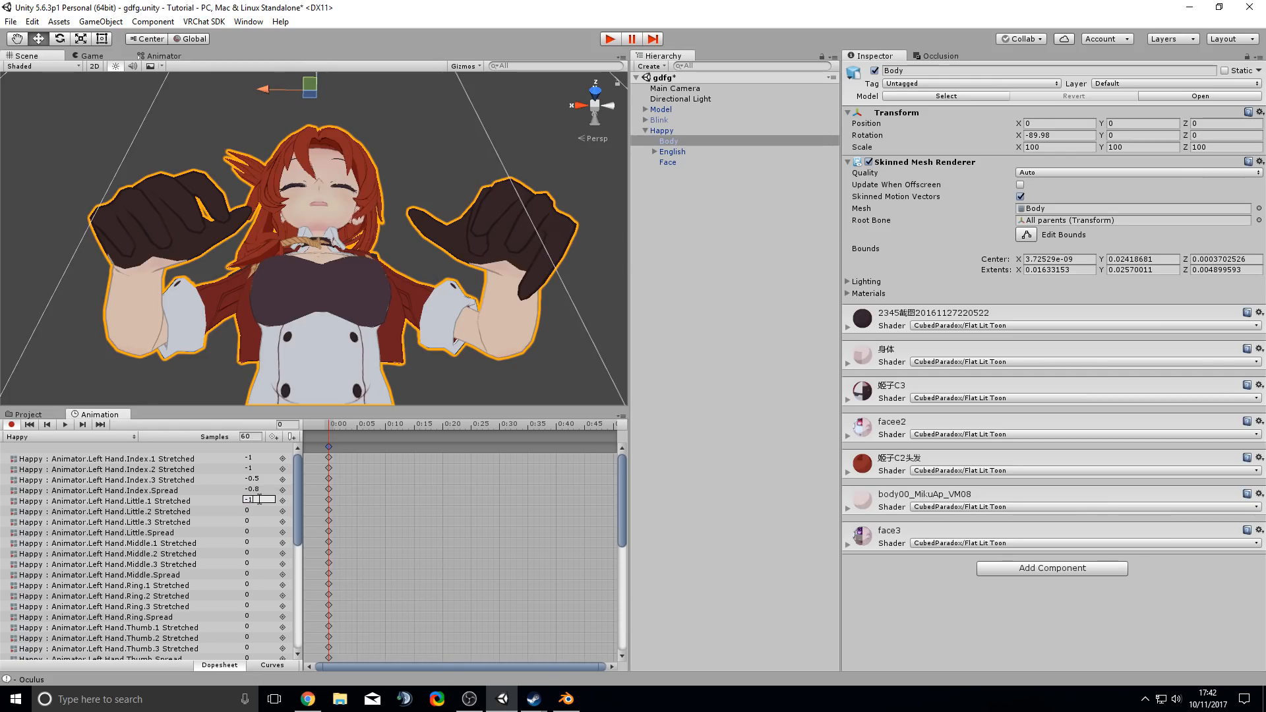
left_click(261, 513)
type("-1")
key("Tab")
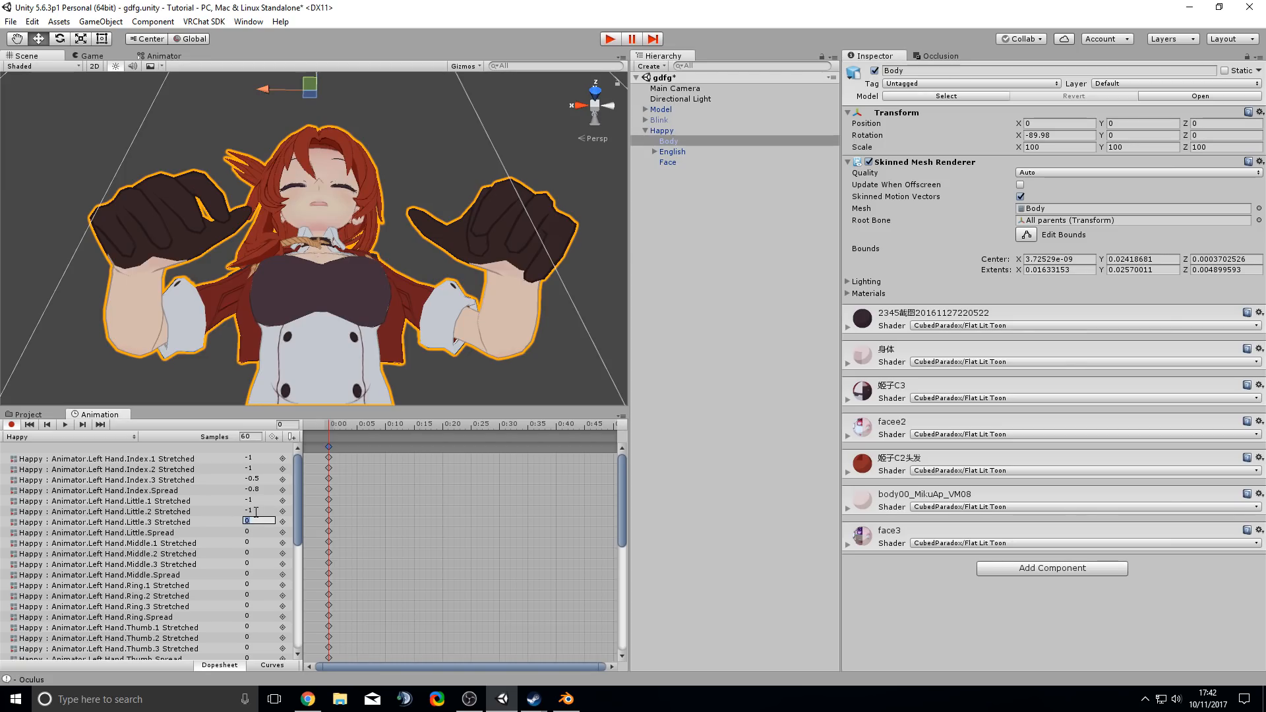
type("-.5")
left_click(265, 531)
type("-.9")
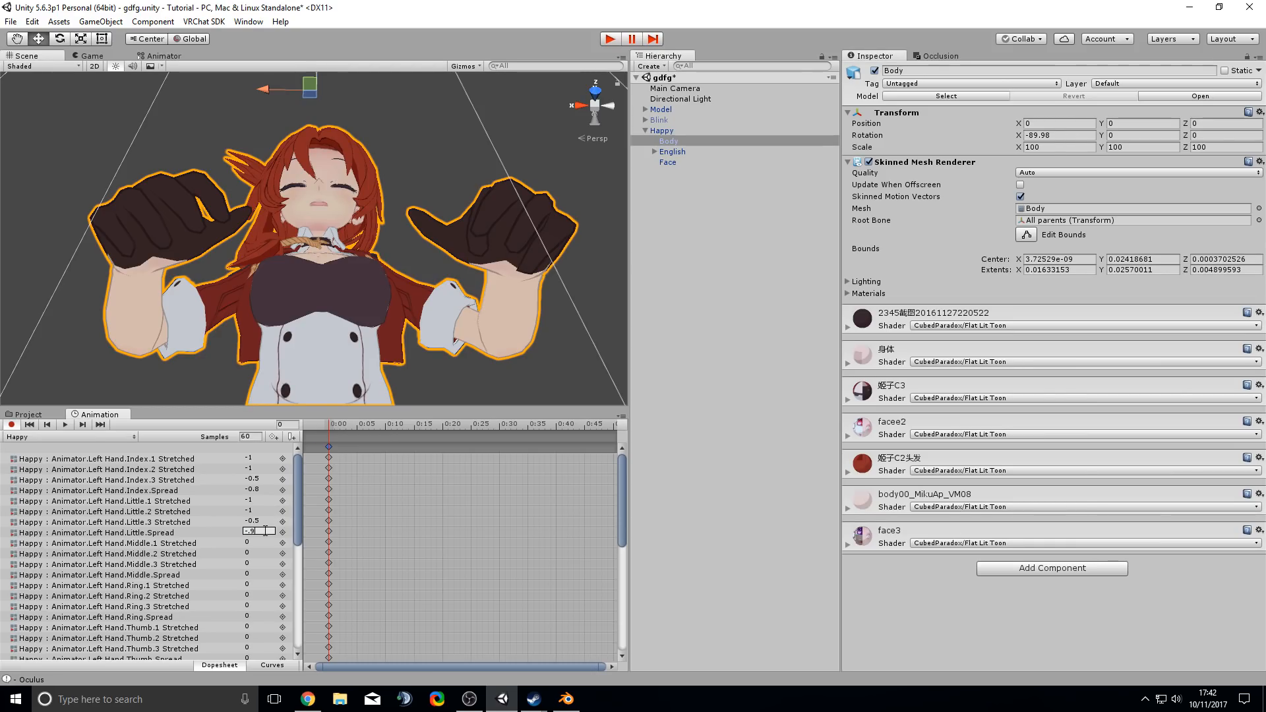
- Set Left Hand.Middle.1 Stretched and Middle.2 Stretched to -1, Middle.3 Stretched to -0.5 and Middle.Spread to -0.7
left_click(264, 542)
type("-1")
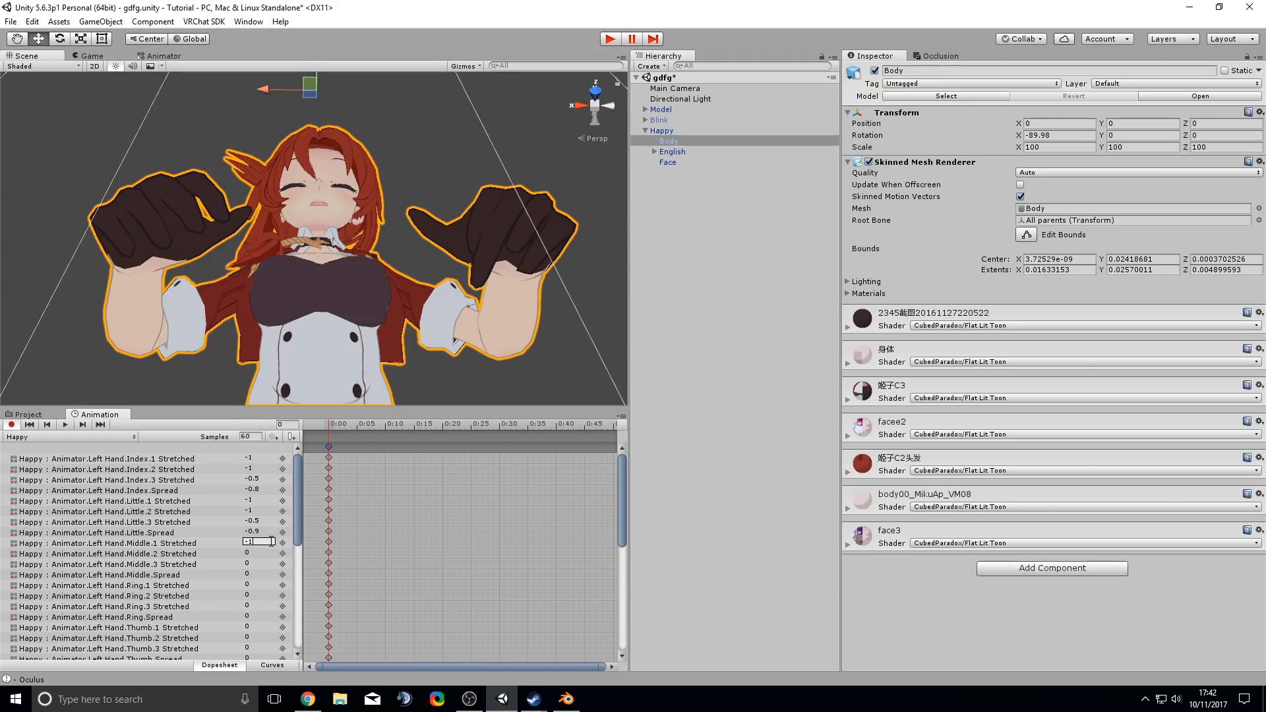
left_click(264, 553)
type("-1")
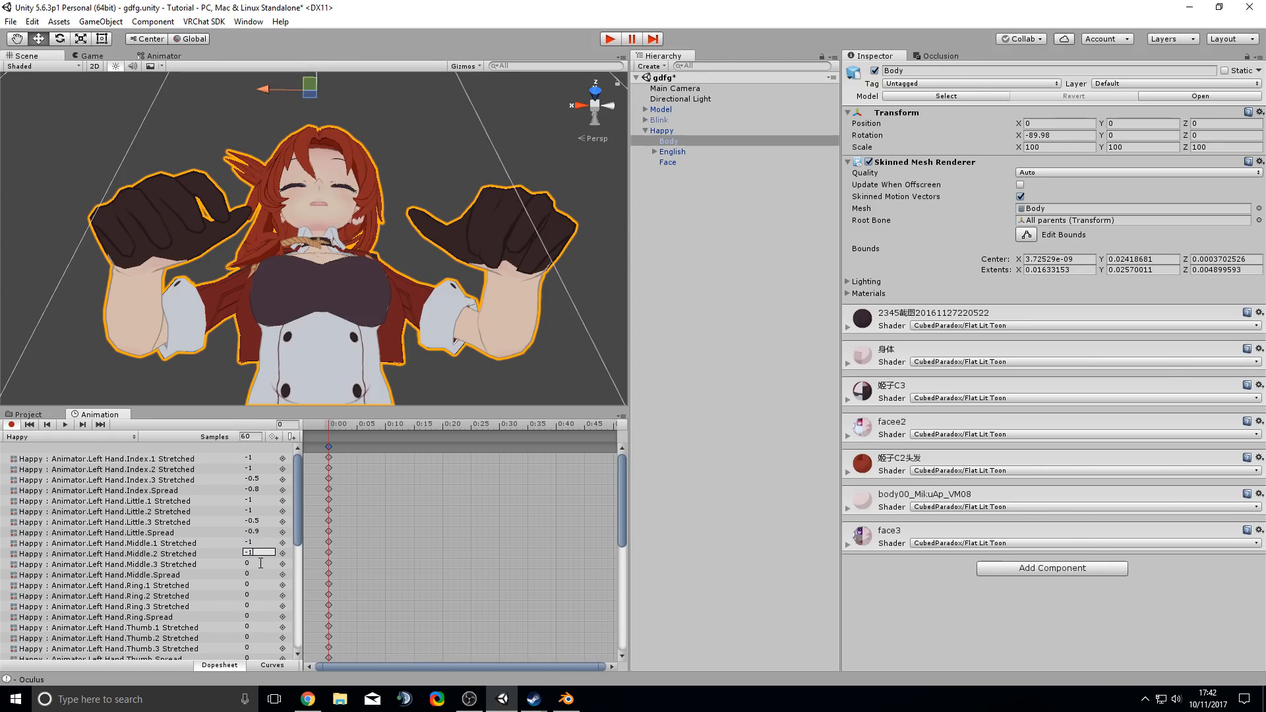
left_click(258, 564)
type("-.5")
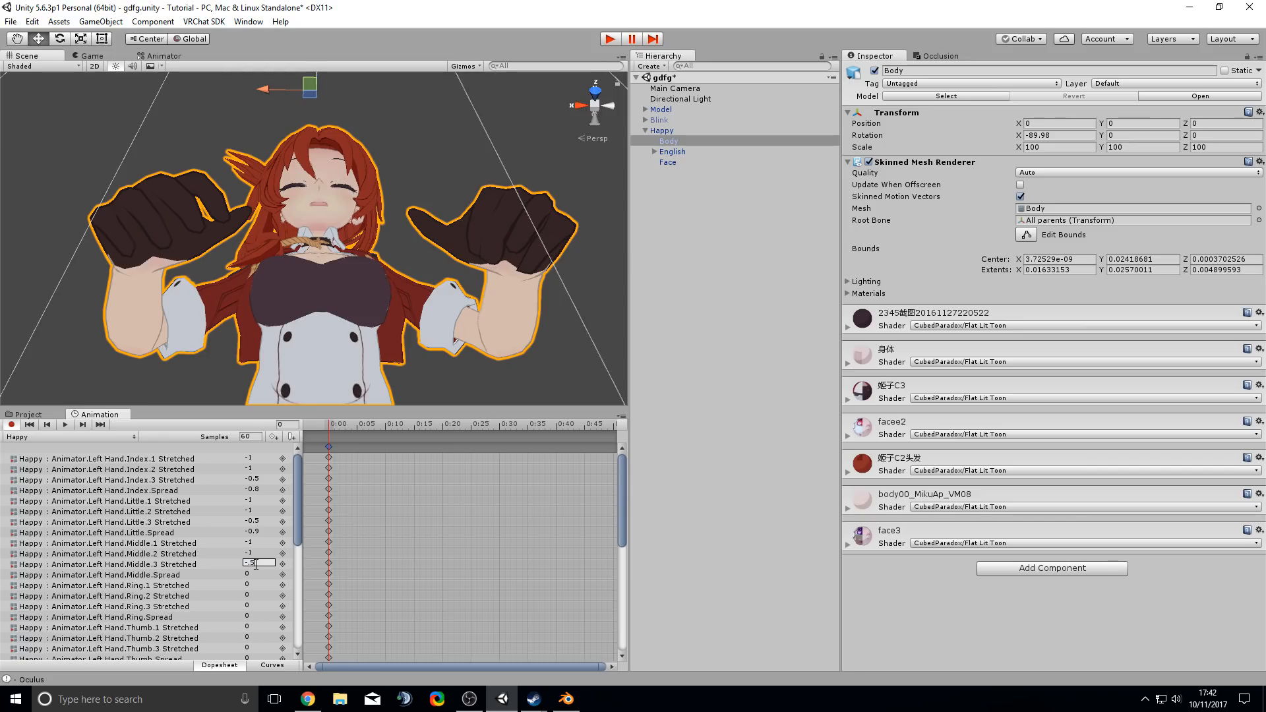
left_click(250, 575)
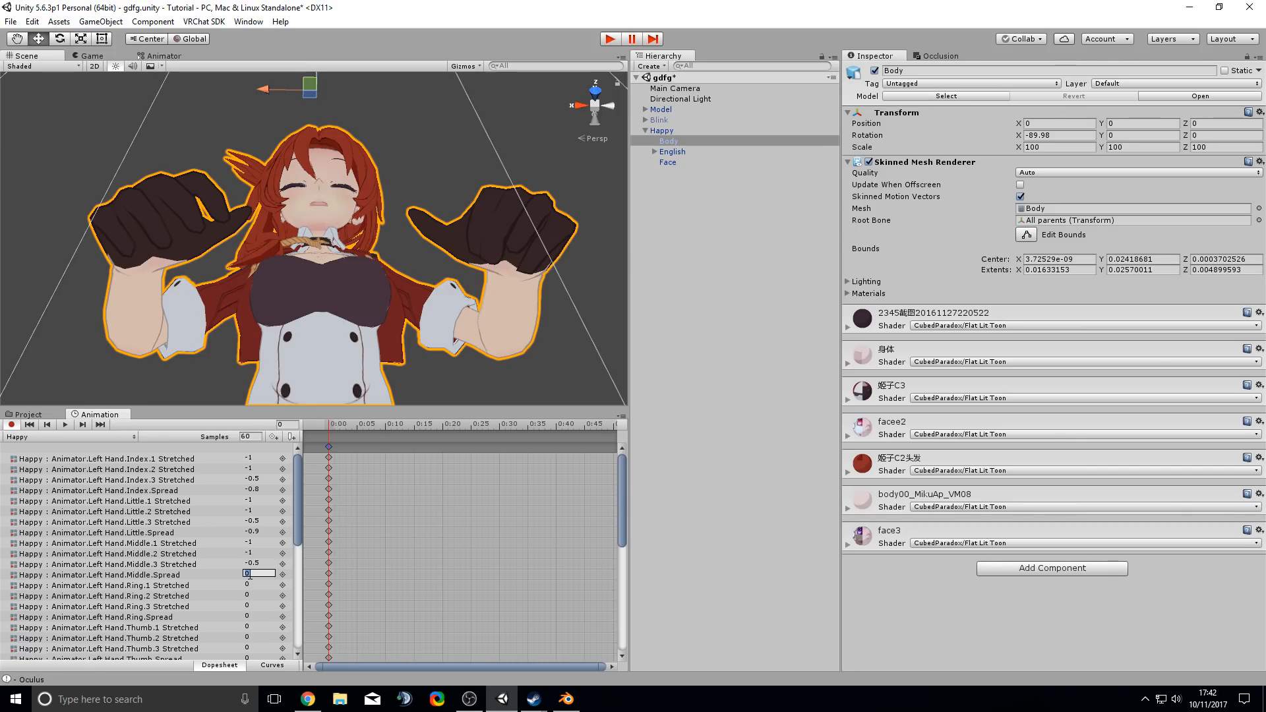
type("-.7")
- Set Left Hand.Ring.1 Stretched and Ring.2 Stretched to -1, Ring.3 Stretched to -0.5 and Ring.Spread to -0.7
left_click(254, 584)
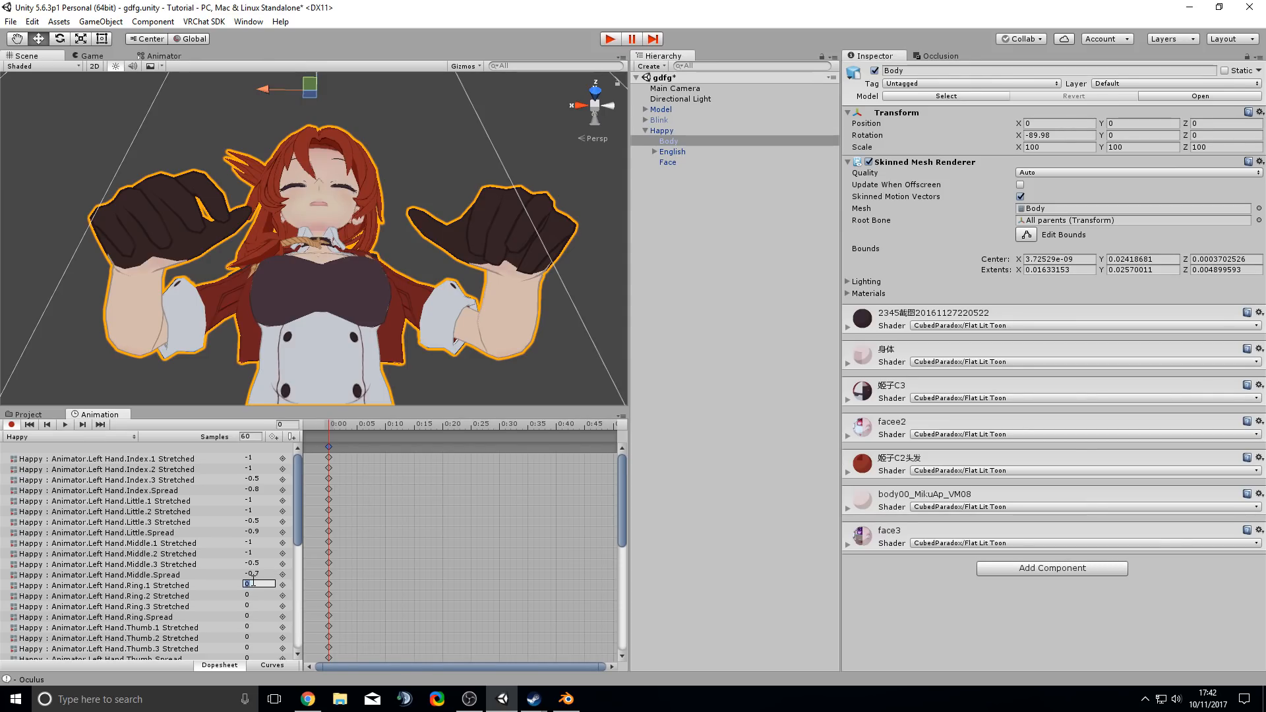
type("-1")
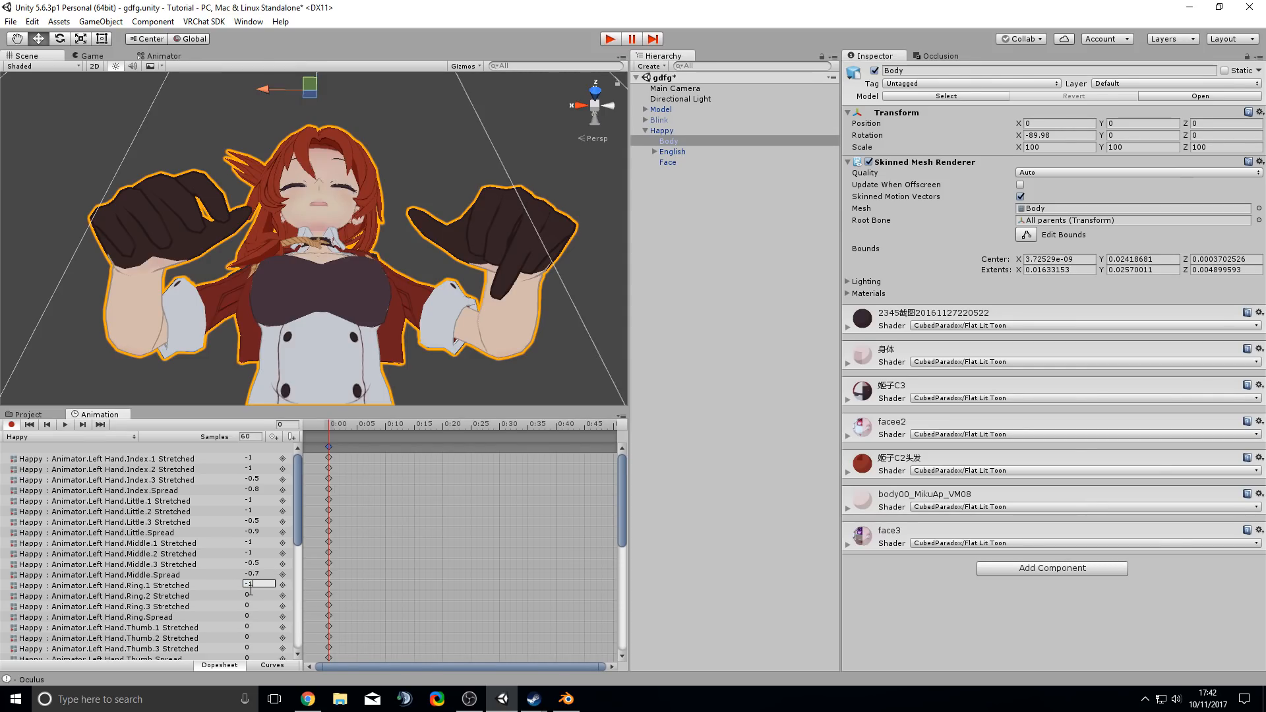
left_click(254, 595)
type("-1")
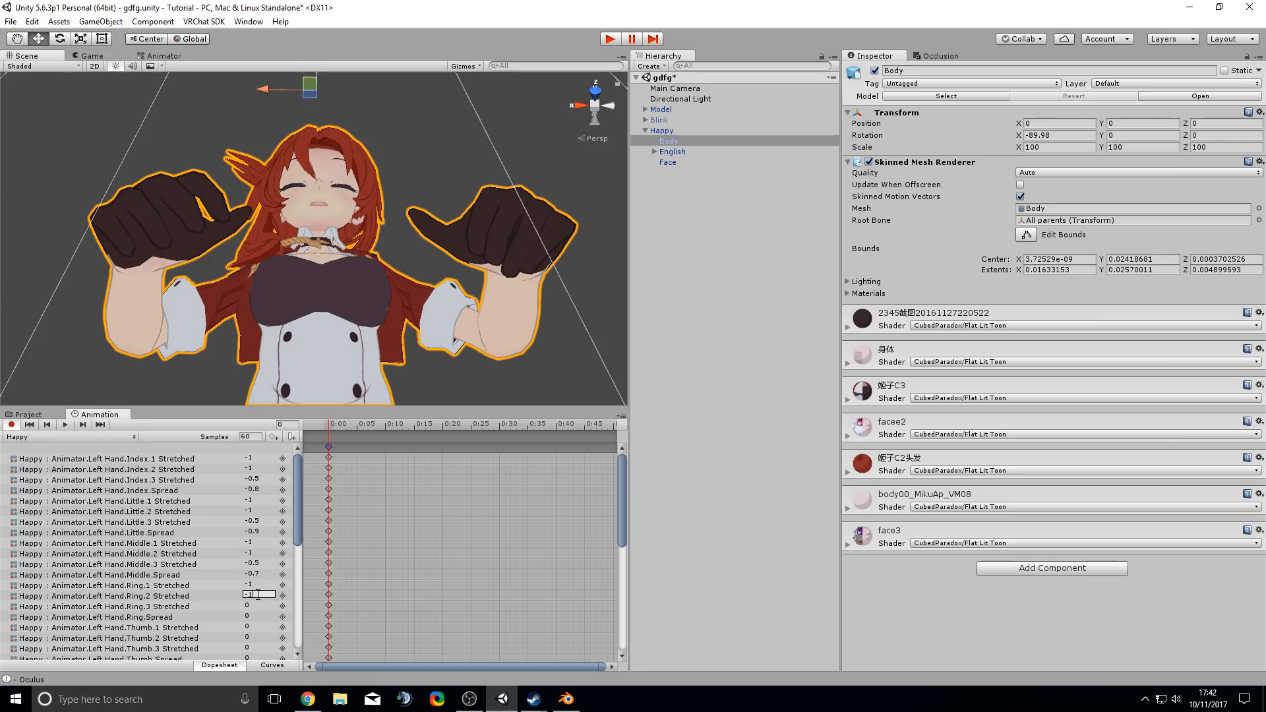
left_click(254, 605)
left_click(253, 605)
left_click(257, 615)
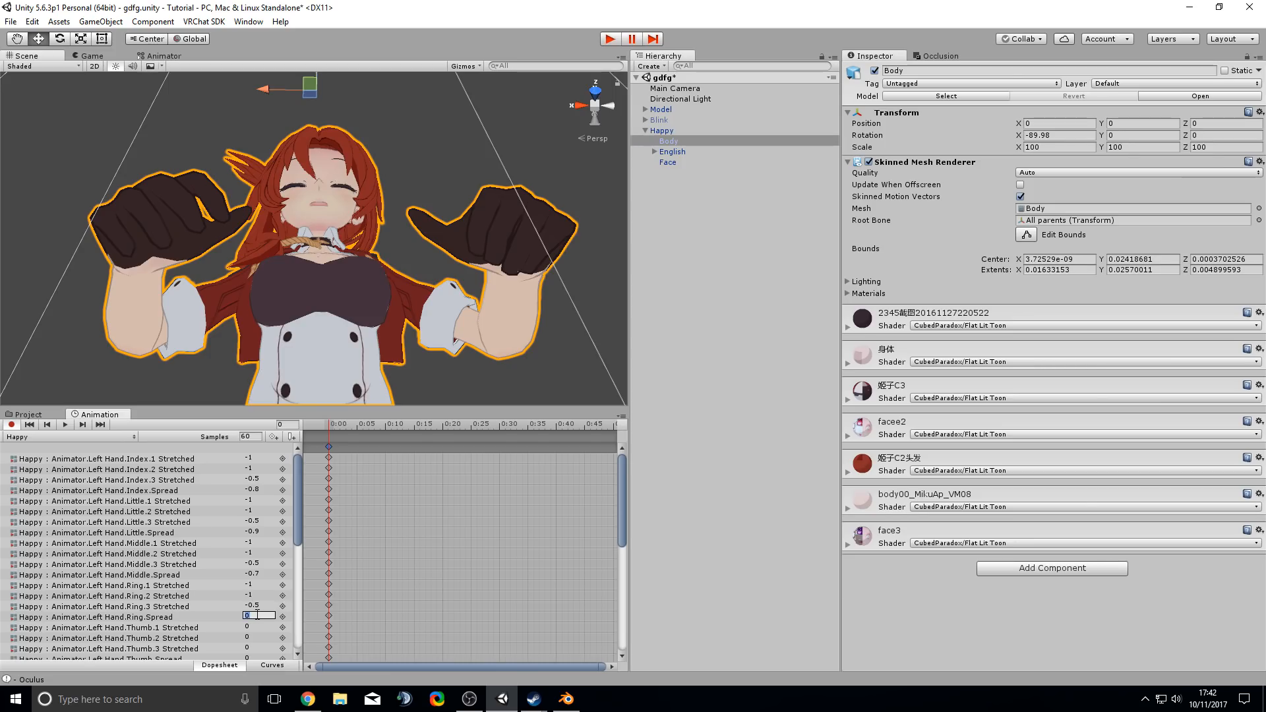
type("-.7")
- Set Left Hand.Thumb.1 Stretched to -1.8 in the Happy clip
left_click(256, 626)
type("-1.8")
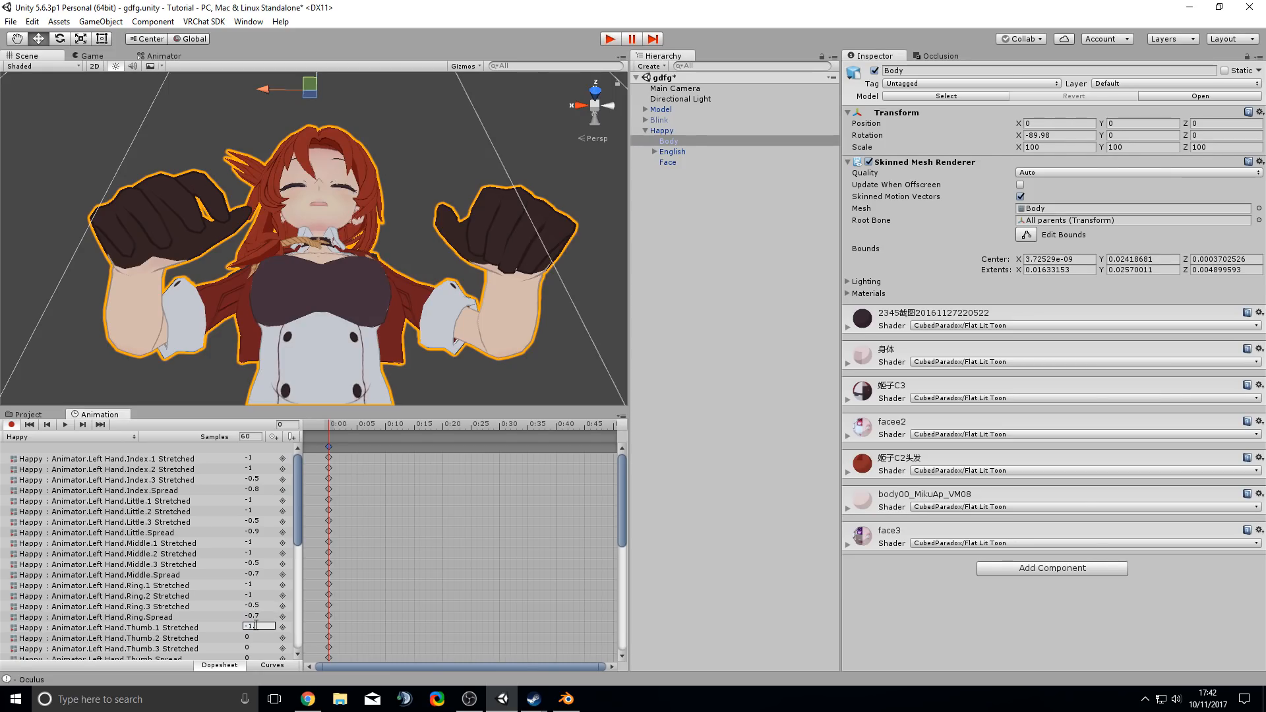
- Set the left thumb's second stretch value to -1 and its third stretch value to -0.9 in the Happy animation
left_click(255, 637)
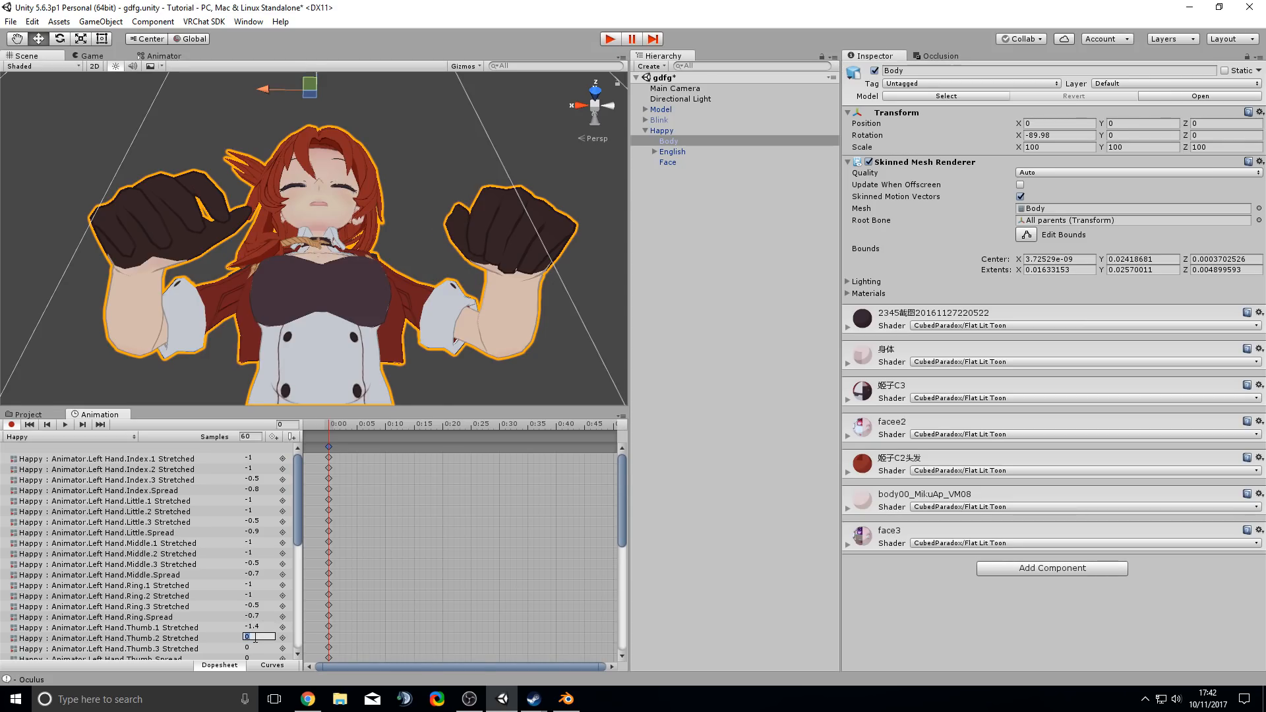
type("-1")
left_click(257, 646)
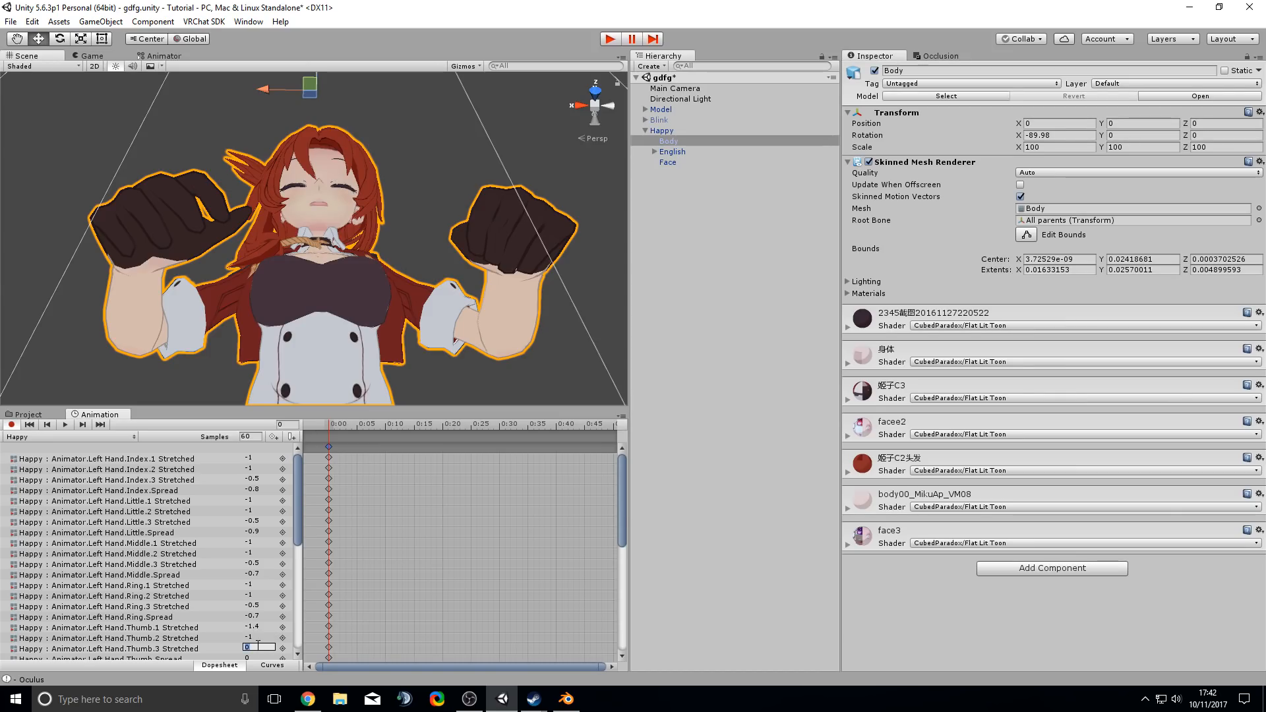
scroll(258, 646, "down", 2)
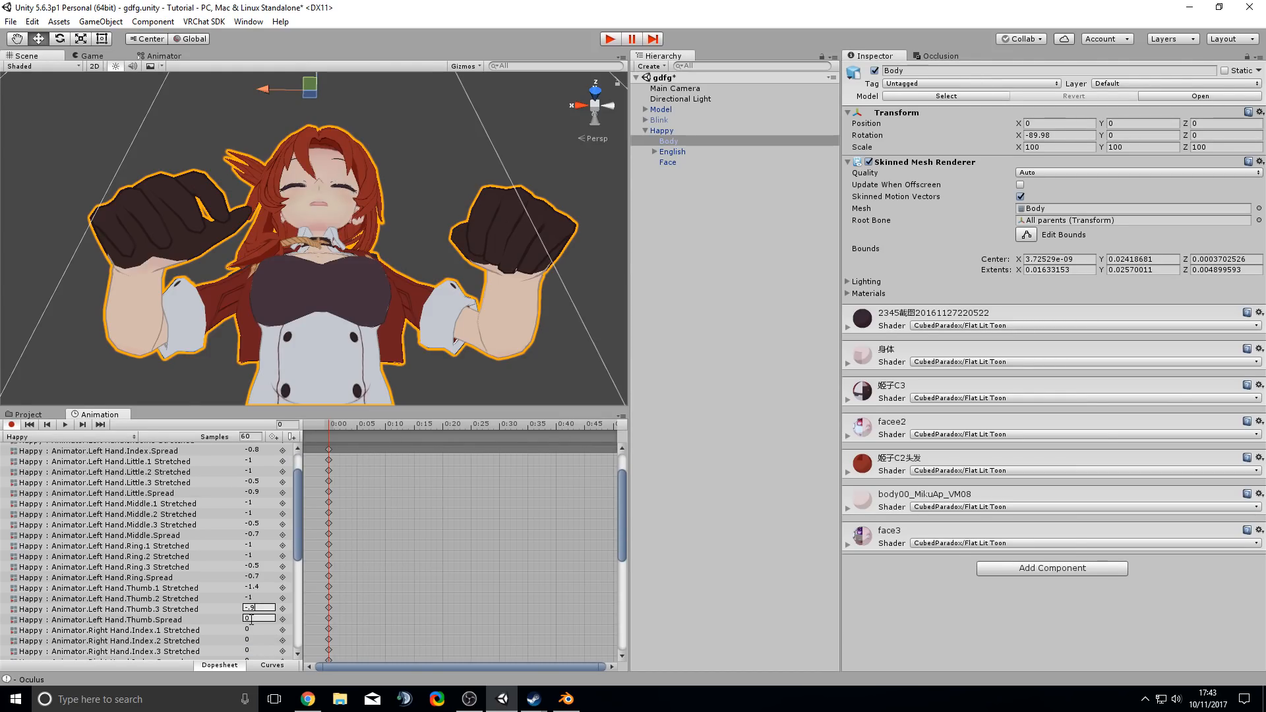
scroll(252, 620, "down", 2)
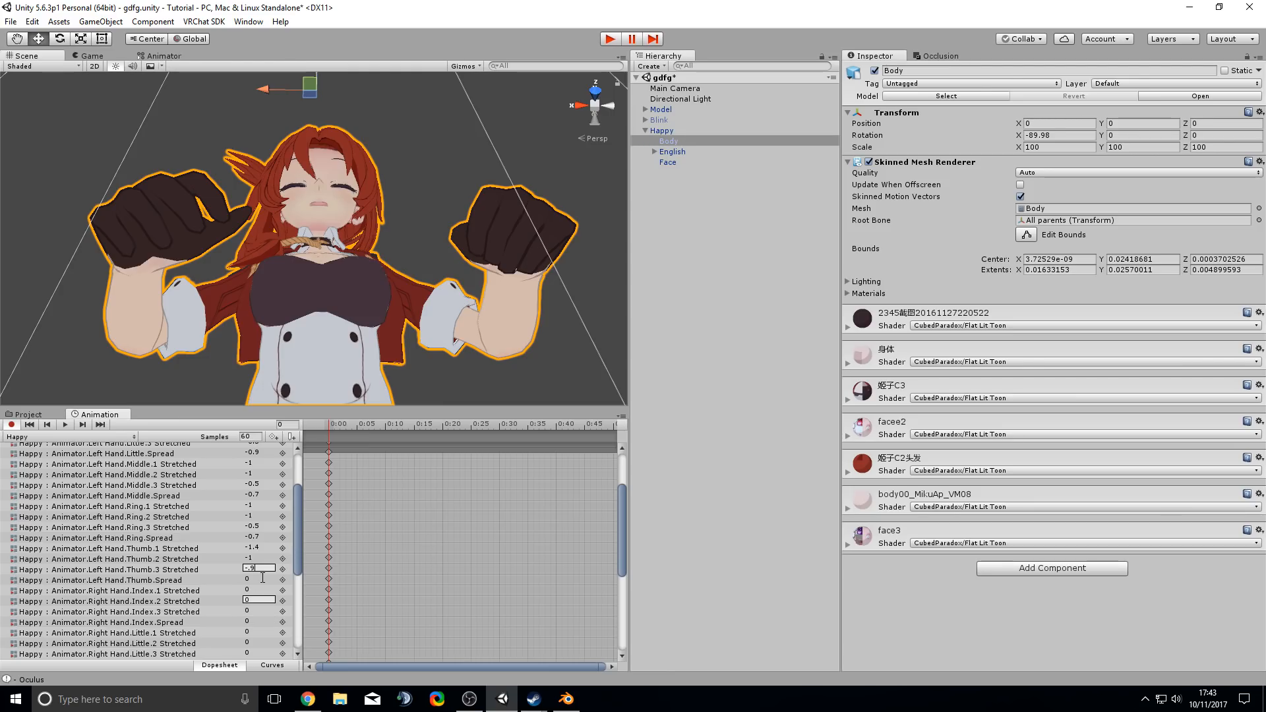
- Enlarge the animation property list to fit the finger properties of both hands, keeping the character's hands in view
left_click_drag(265, 405, 259, 195)
middle_click_drag(321, 135, 371, 125)
mouse_move(372, 117)
middle_mouse_down()
mouse_move(389, 135)
mouse_move(418, 133)
mouse_move(391, 122)
mouse_move(382, 137)
middle_mouse_up()
left_click_drag(382, 137, 240, 138, "alt")
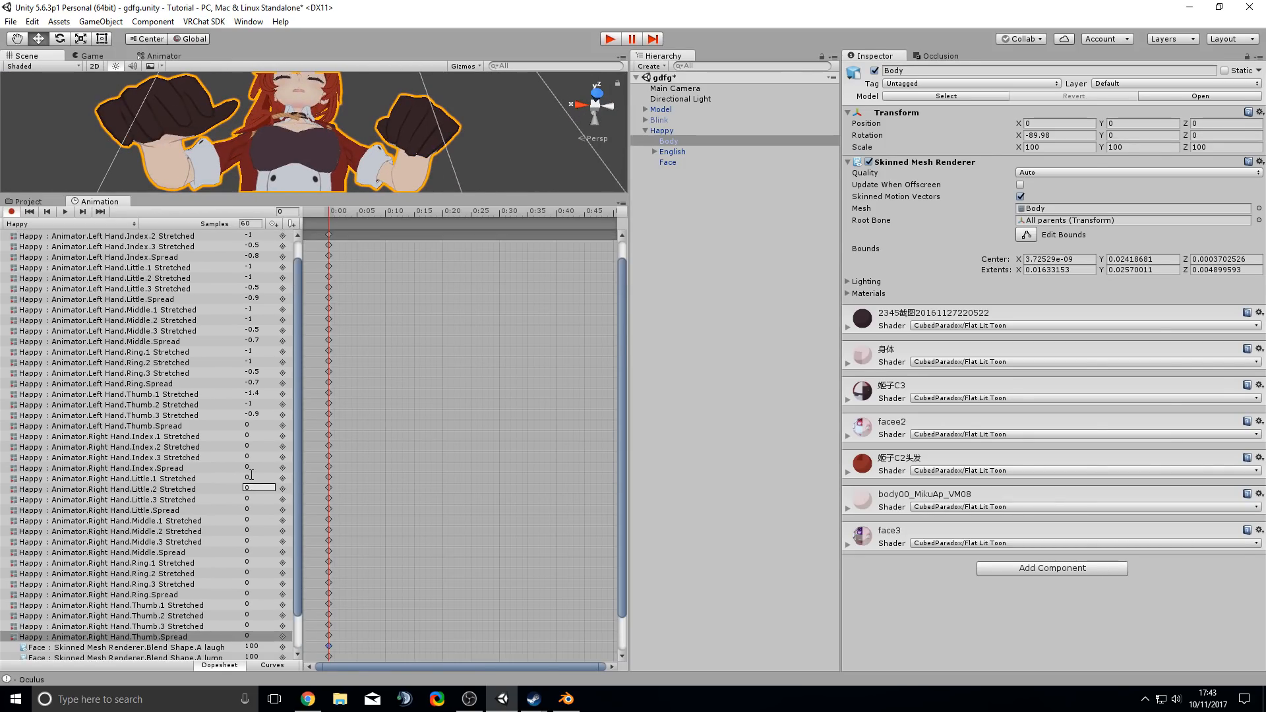
scroll(232, 327, "up", 3)
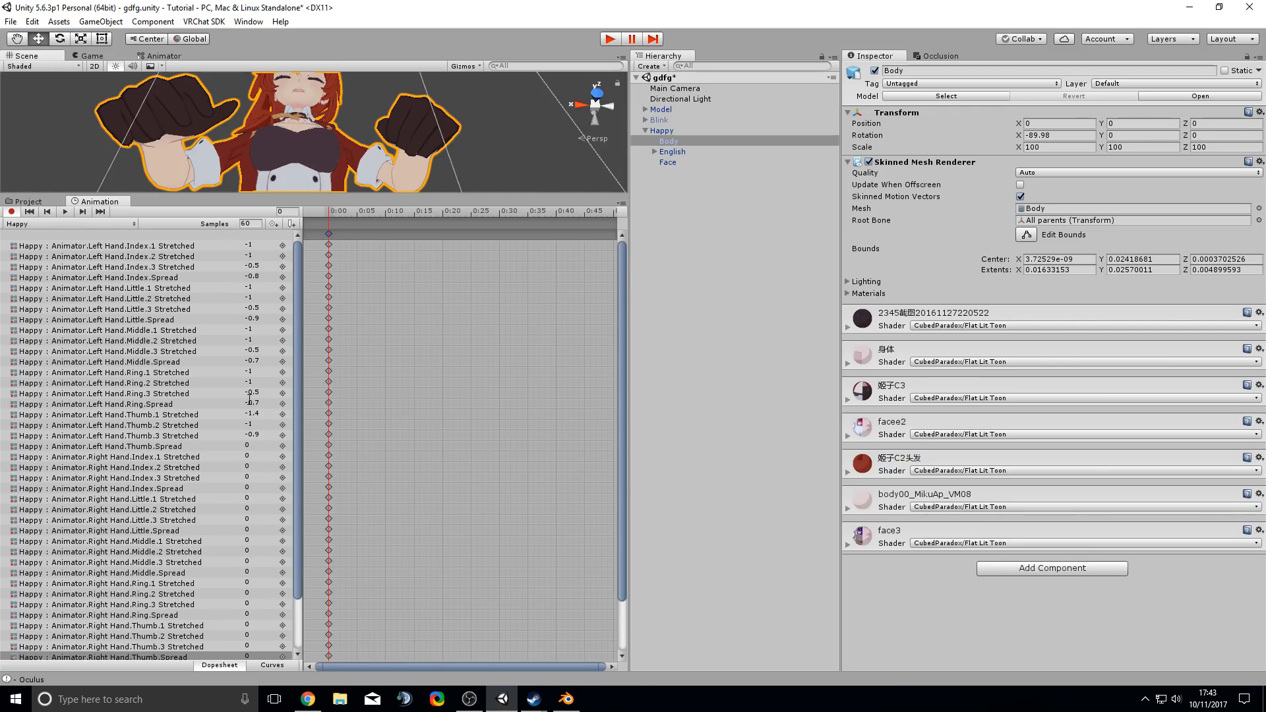
left_click(251, 434)
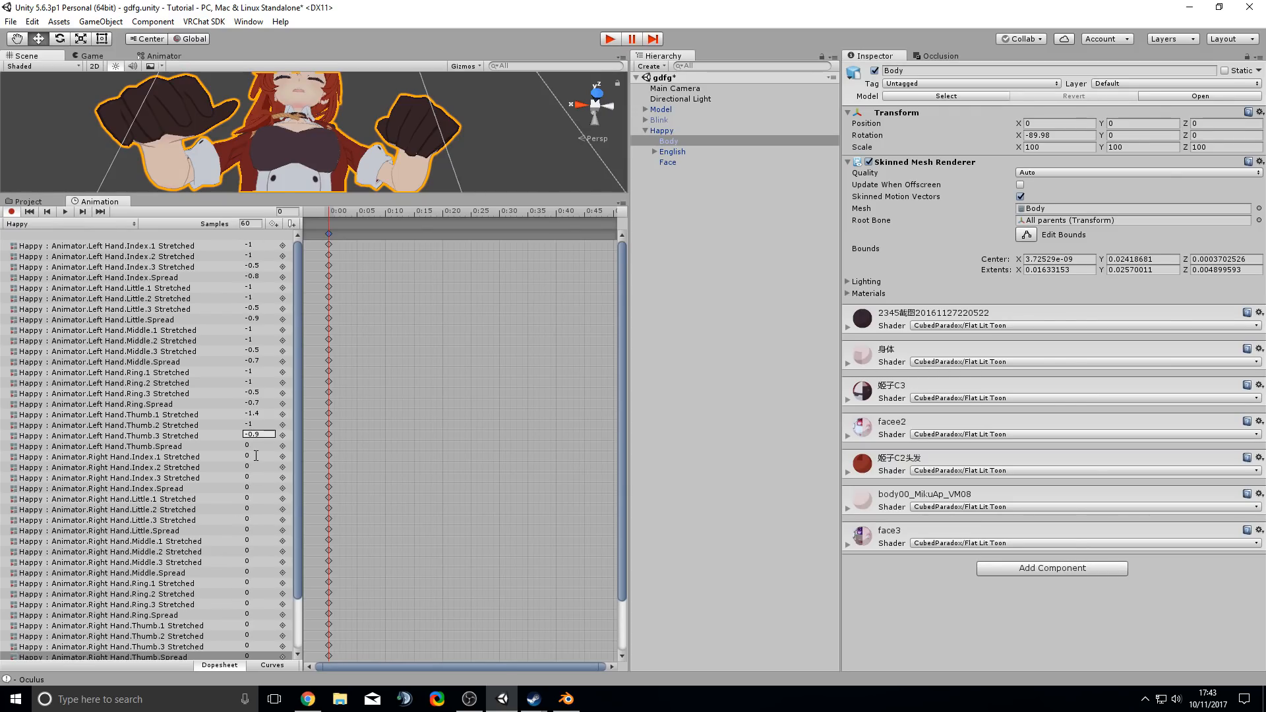
- Set the right index finger's three stretch values to -1, -1 and -0.5, and its spread to -0.9
left_click(256, 456)
type("-1")
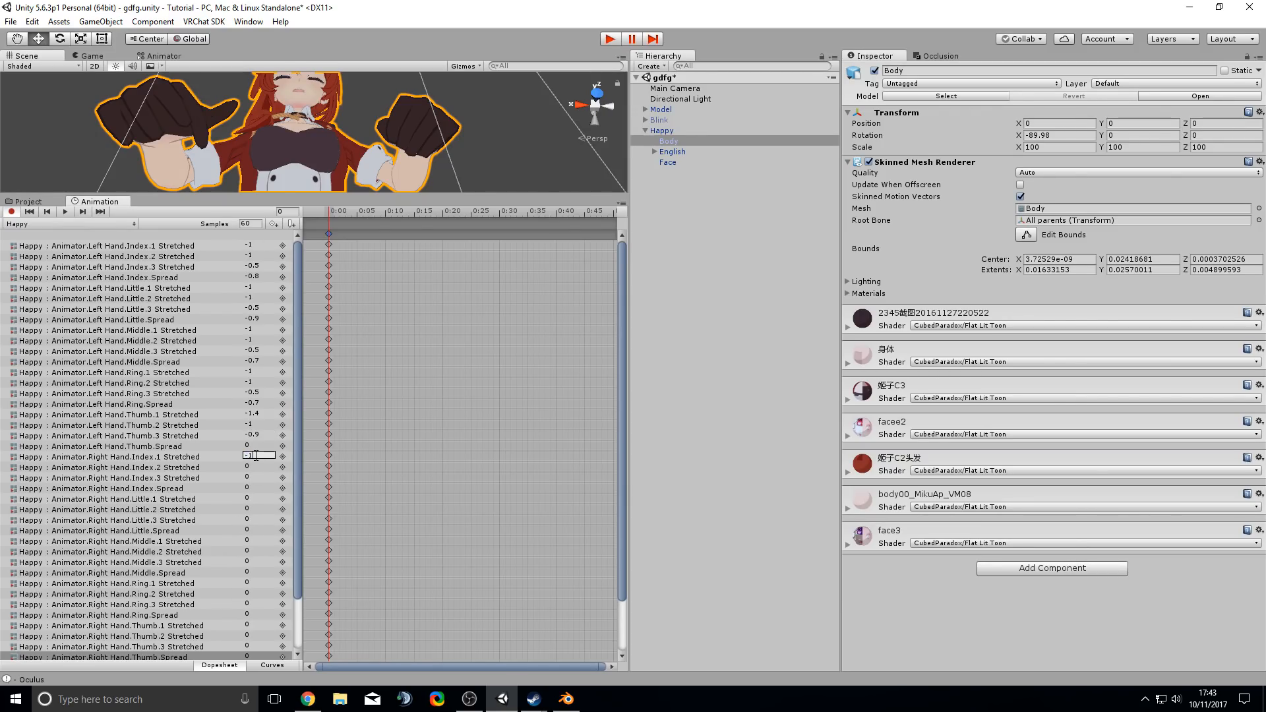
left_click(255, 465)
type("-1")
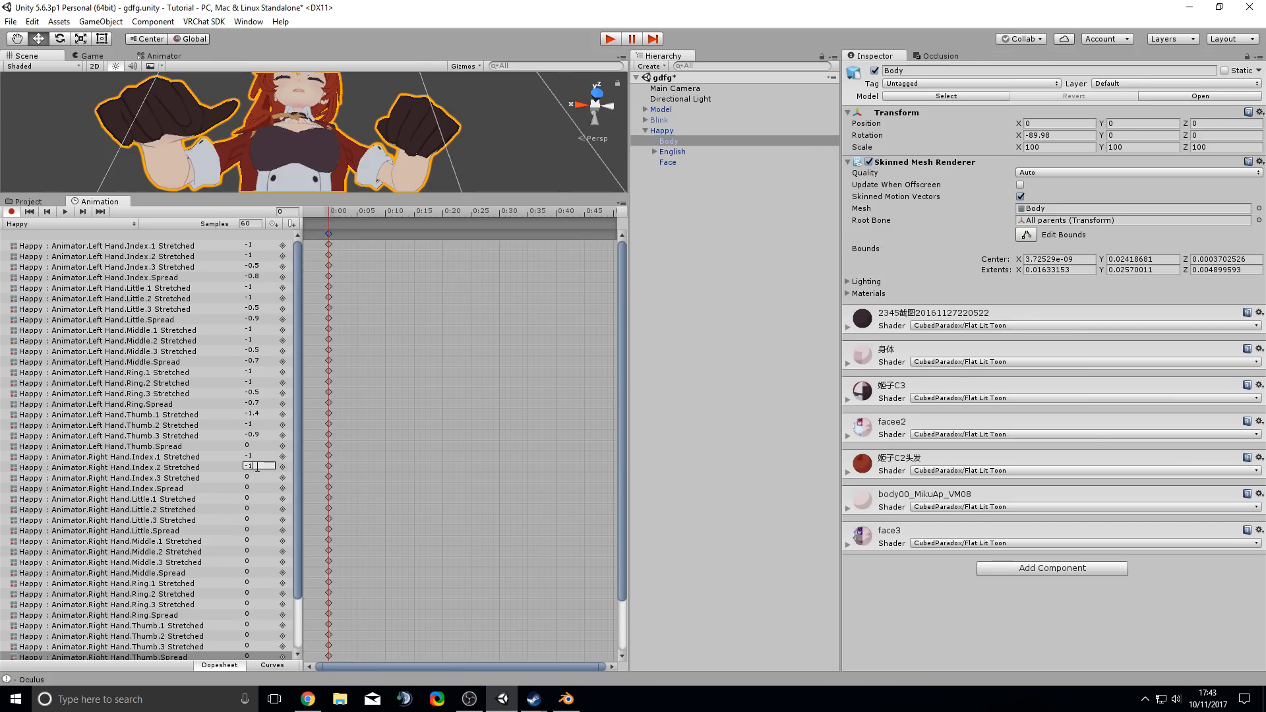
left_click(259, 477)
type("-.5")
left_click(257, 487)
type("-.9")
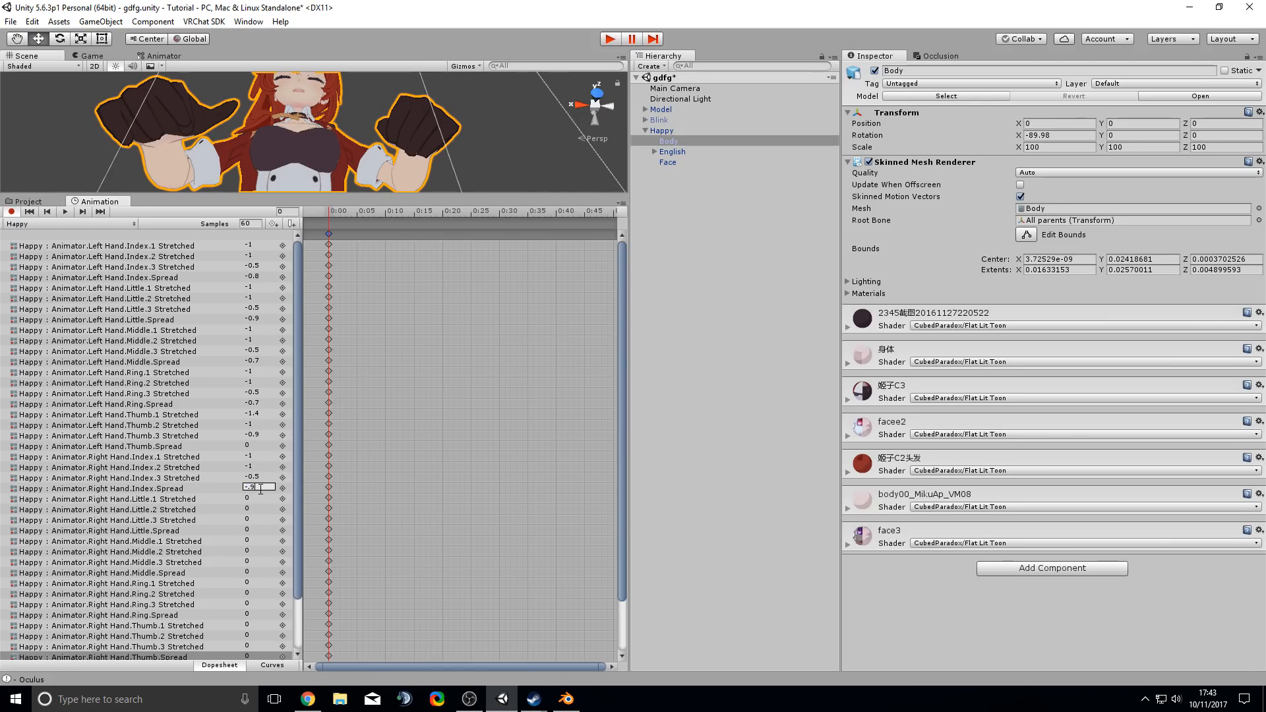
- Set the right little finger's three stretch values to -1, -1 and -0.5, and its spread to -0.8
left_click(265, 496)
type("-1")
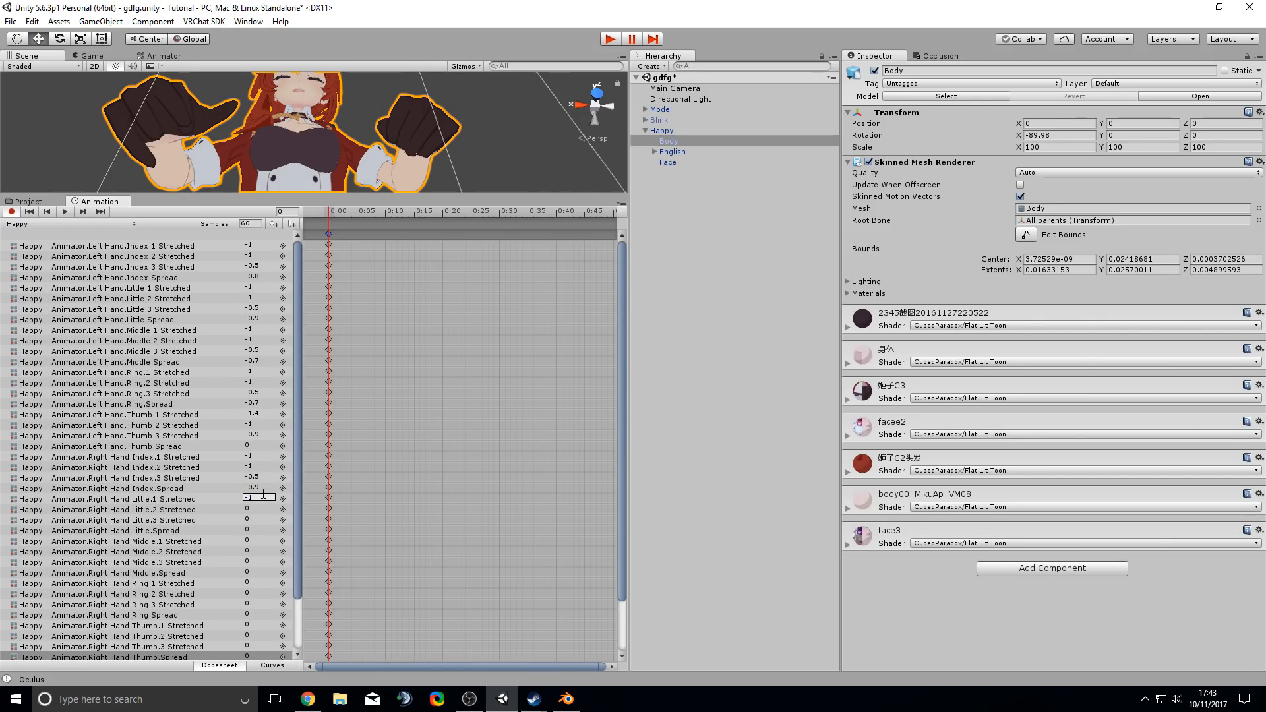
left_click(263, 507)
type("-1")
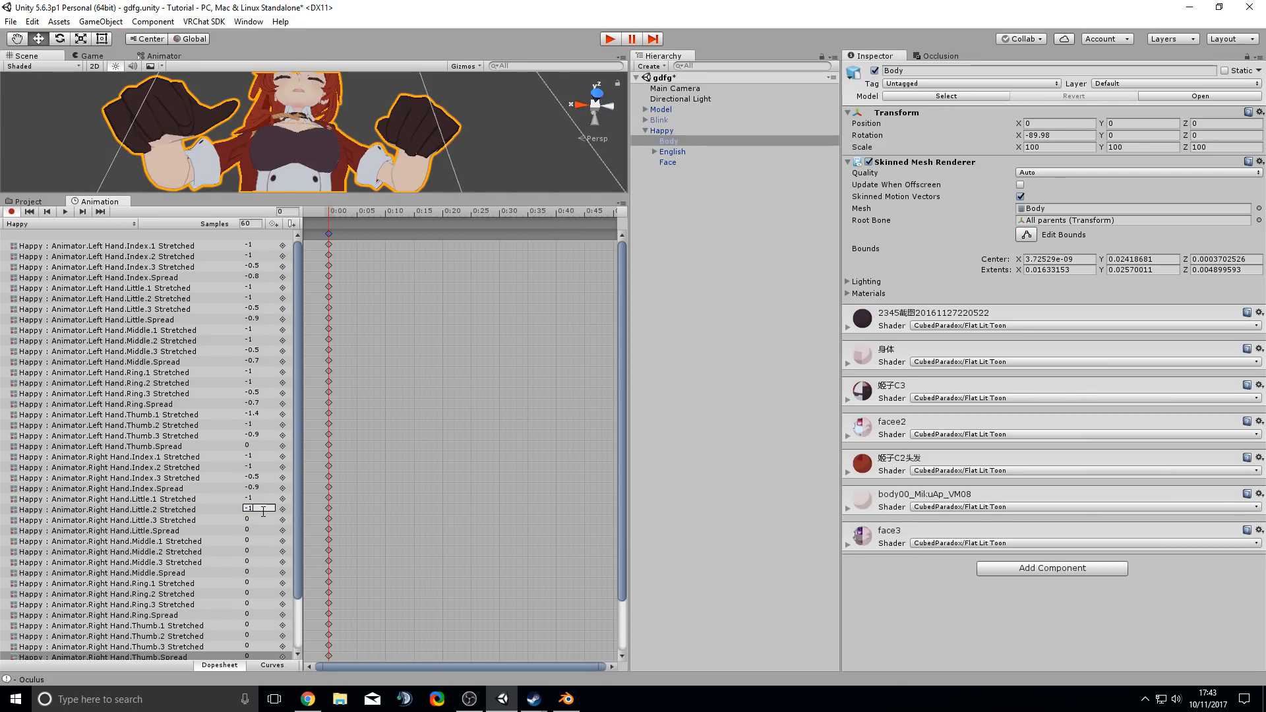
left_click(258, 518)
type("-0.5")
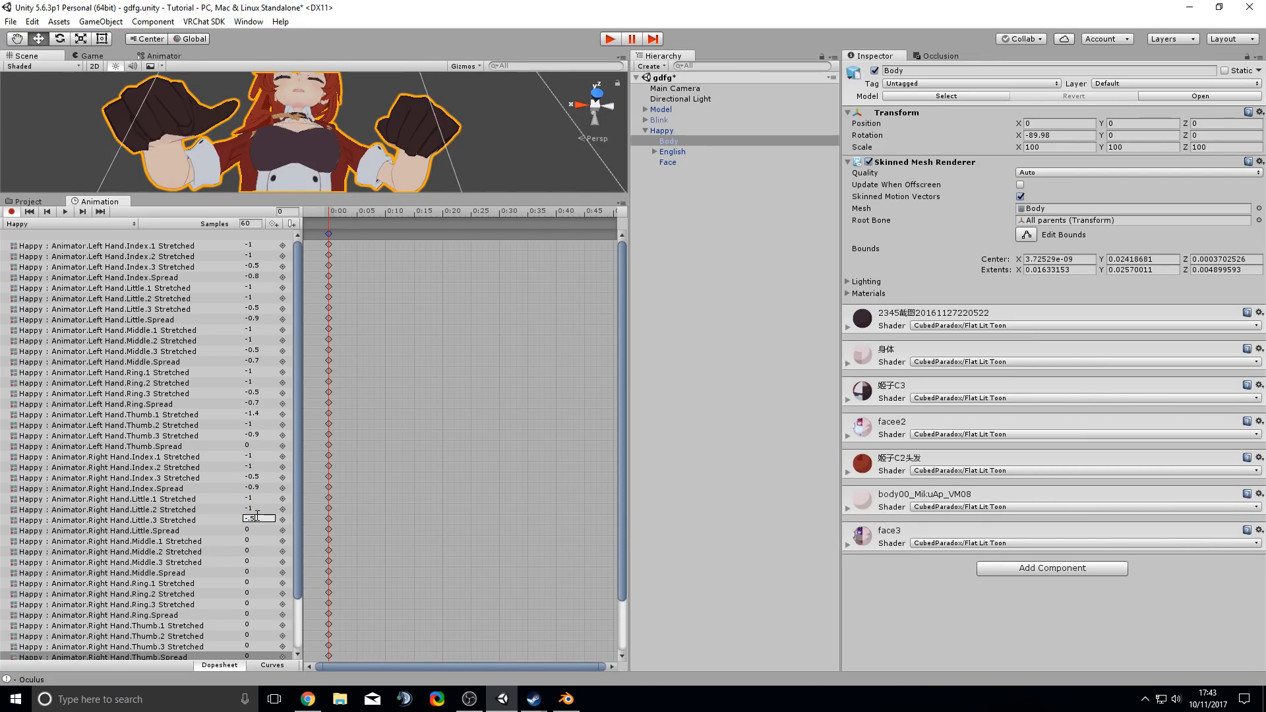
left_click(254, 528)
type("-.8")
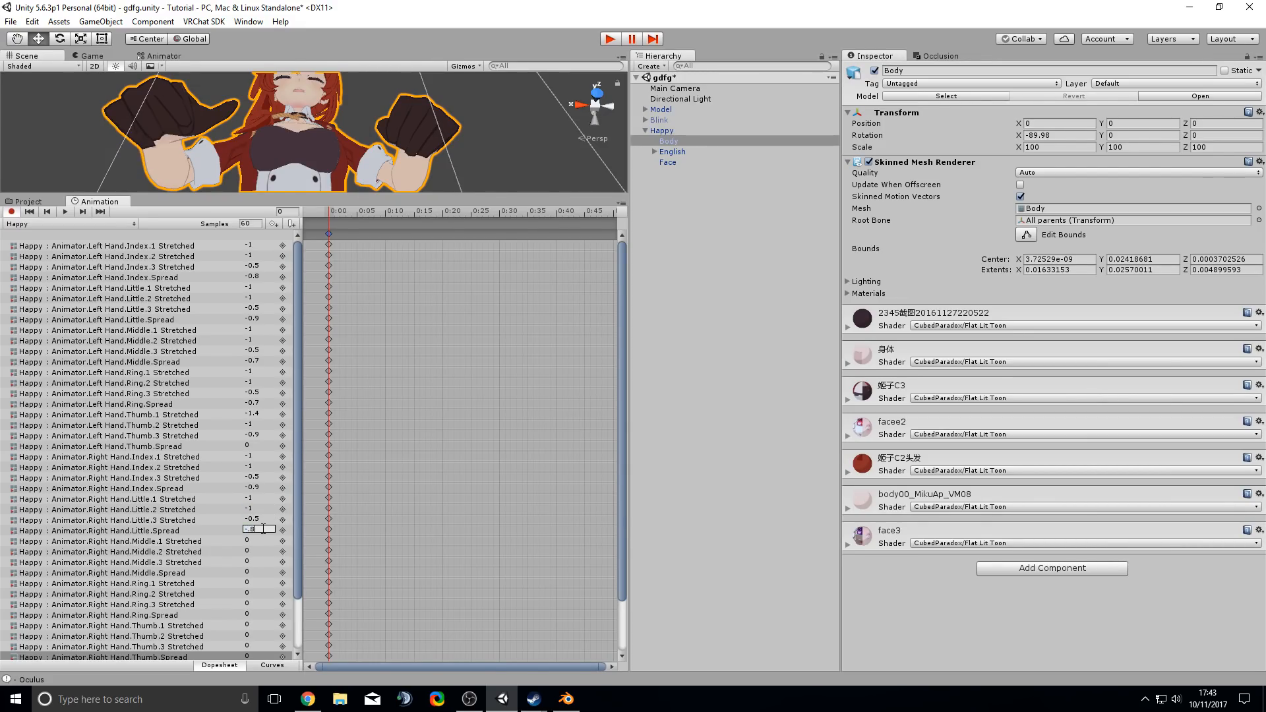
- Set the right middle finger's three stretch values to -1, -1 and -0.5, and its spread to -0.7
left_click(262, 537)
right_click(263, 537)
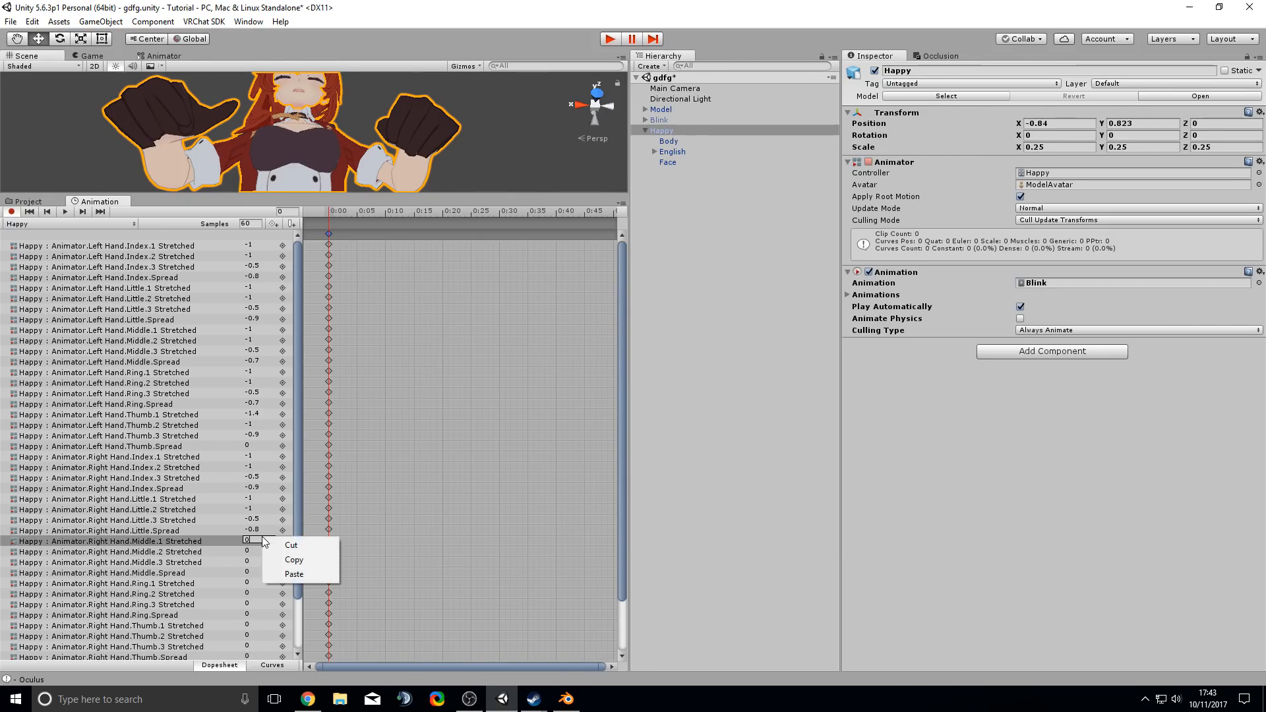
left_click(254, 537)
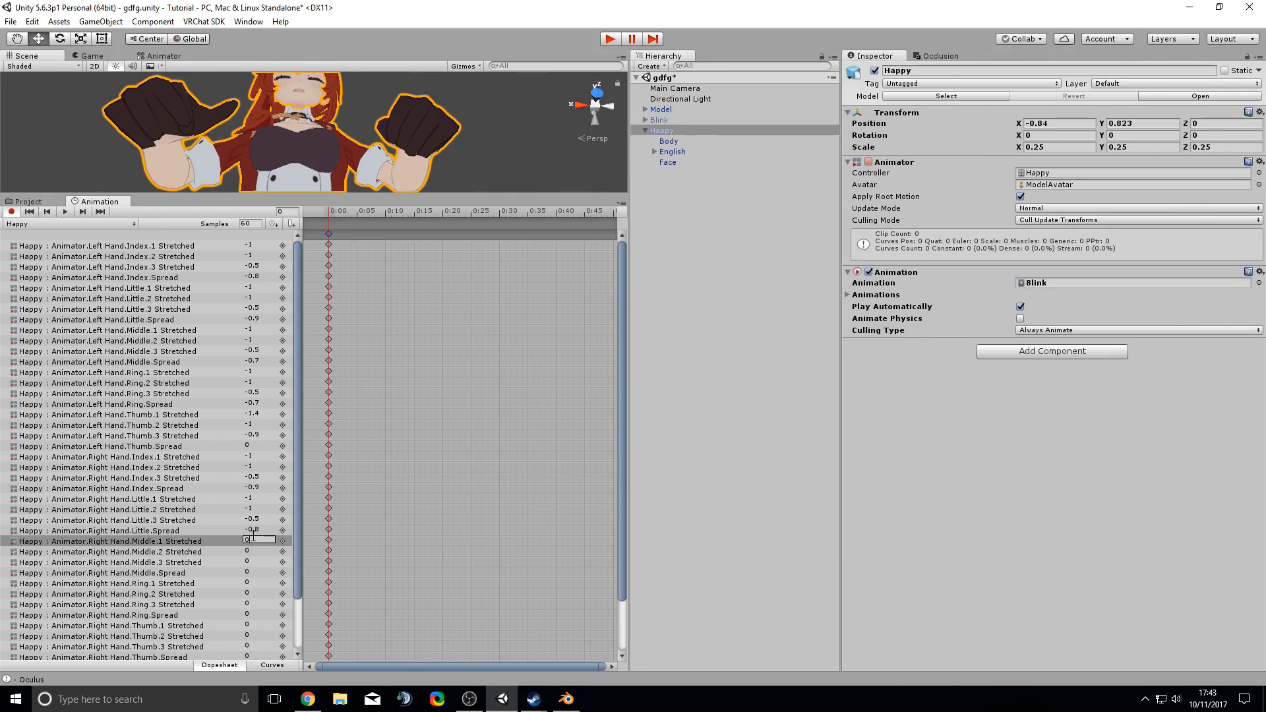
type("-.")
type("-1")
left_click(262, 551)
type("-1")
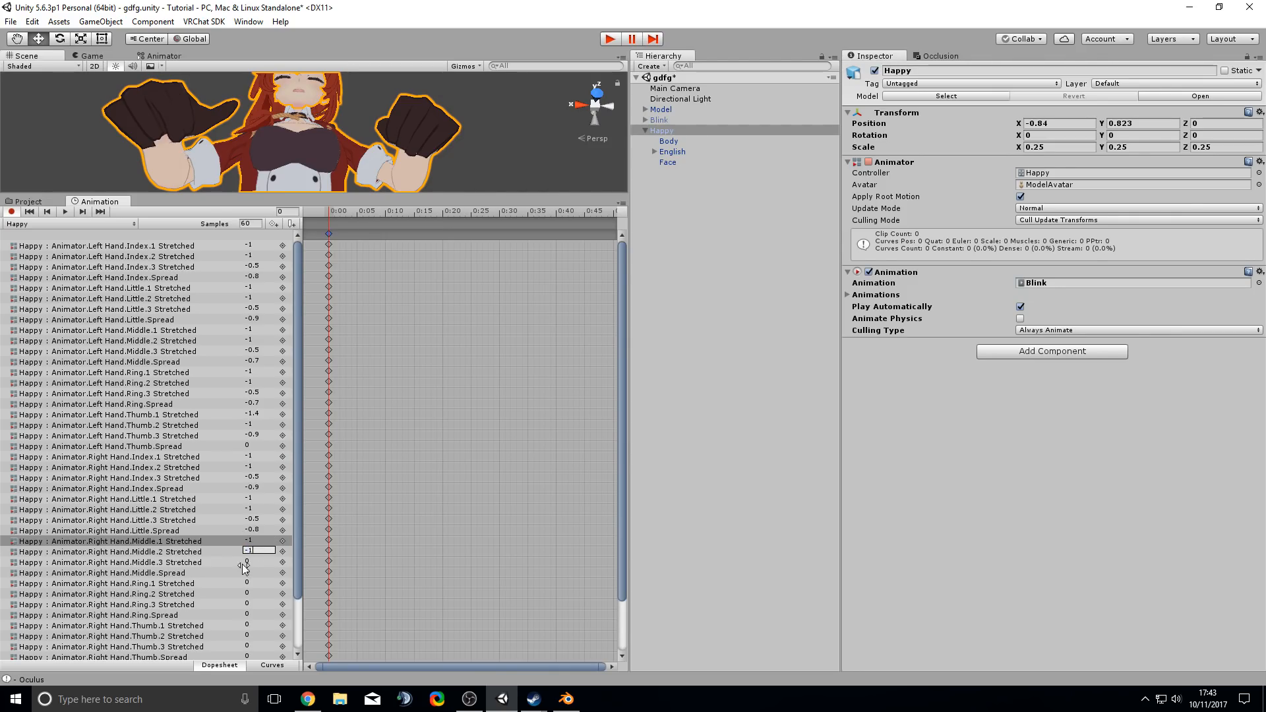
left_click(251, 558)
type("-.5")
left_click(259, 571)
type("-.7")
- Set the right ring finger's three stretch values to -1, -1 and -0.5, and its spread to -0.7
left_click(259, 582)
type("-1")
left_click(273, 593)
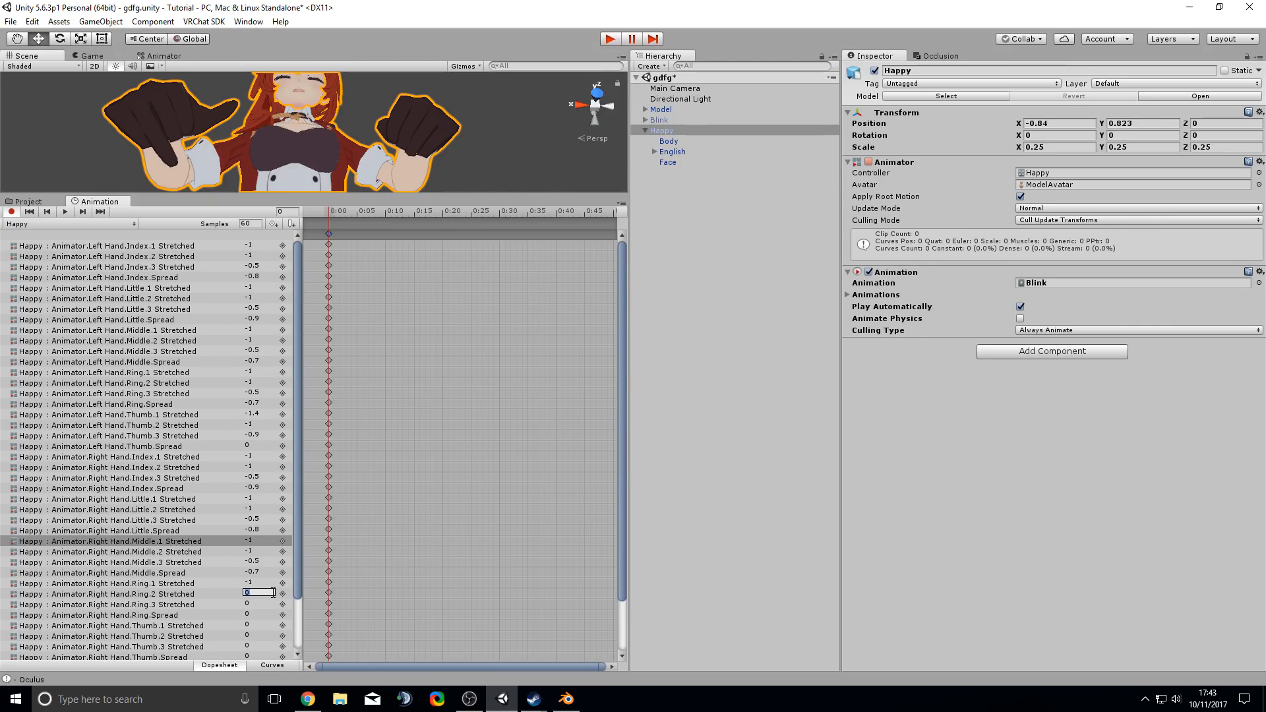
type("-1")
left_click(257, 604)
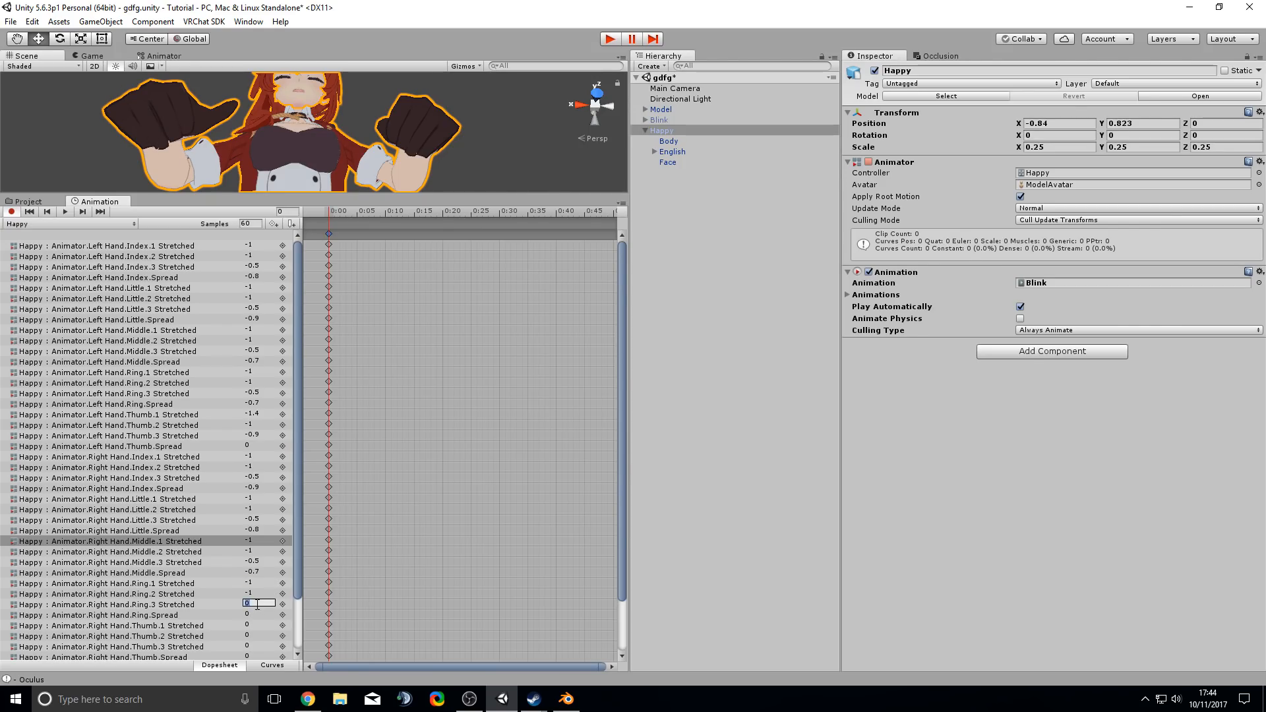
type("-0.5")
left_click(257, 612)
type("-")
scroll(256, 587, "down", 3)
type(".7")
- Set the right thumb's three stretch values to -1.4, -1 and -0.9
left_click(253, 564)
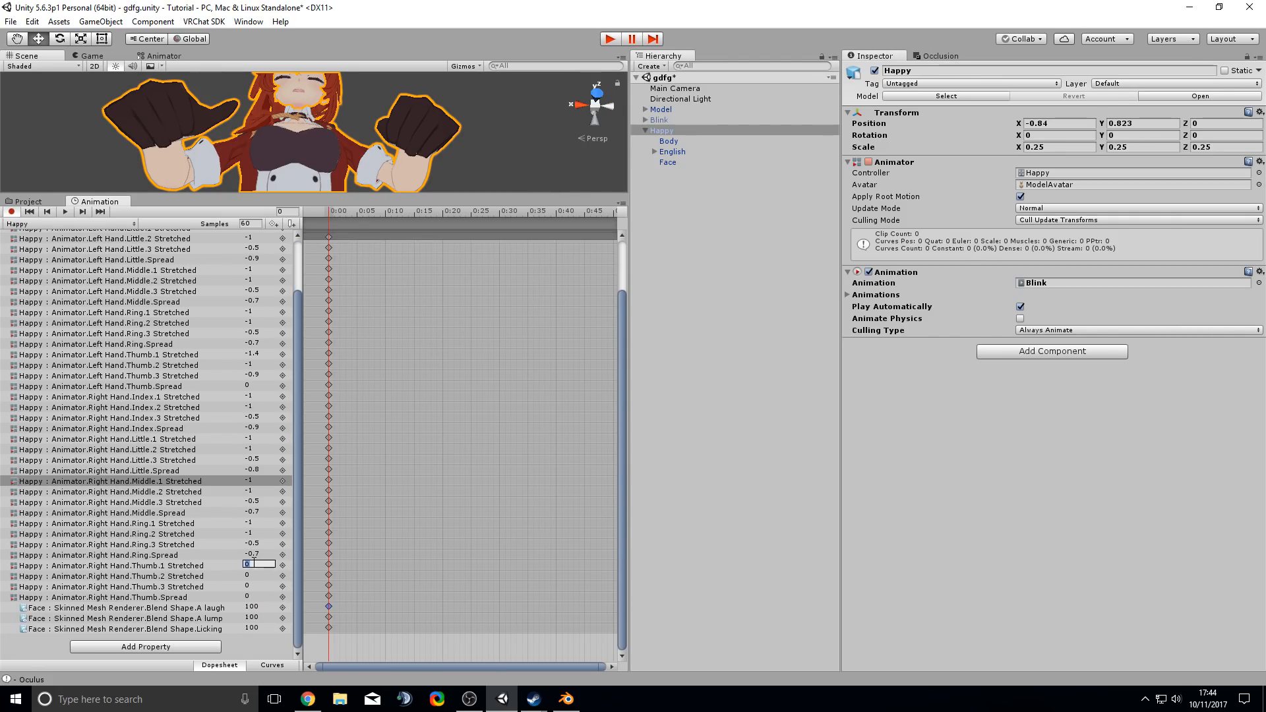
type("-1.4")
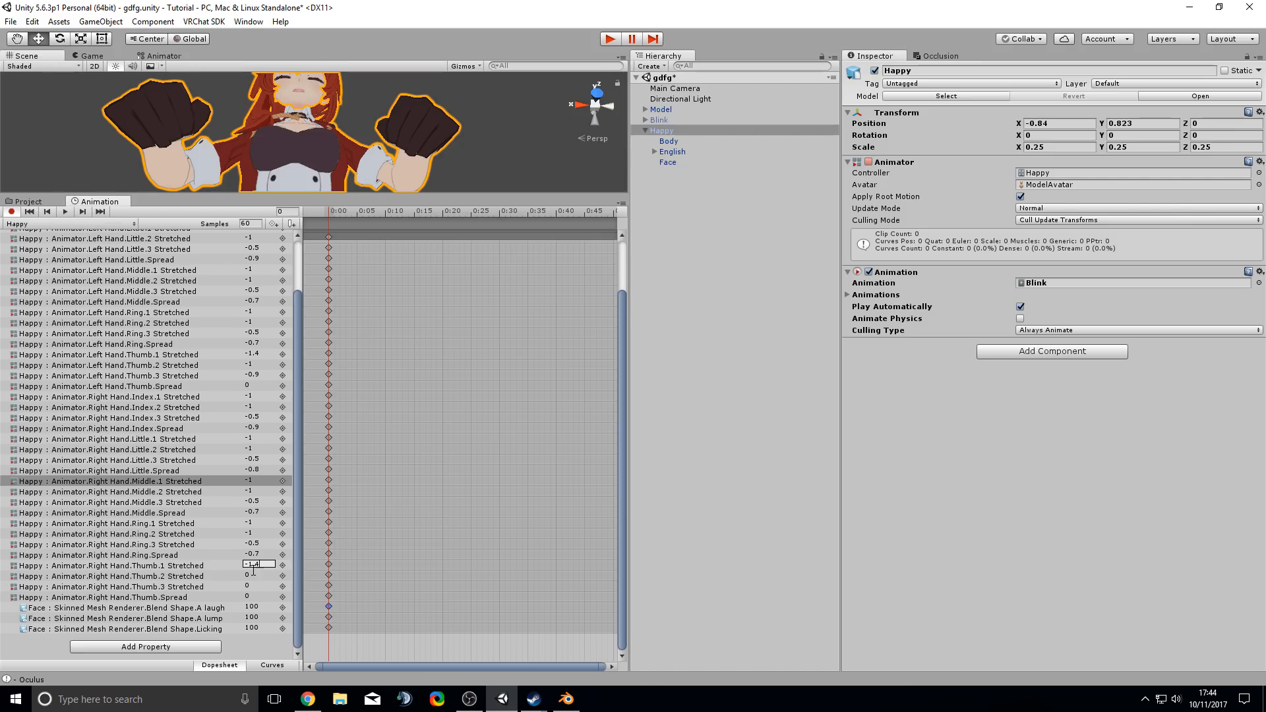
left_click(254, 575)
type("-1")
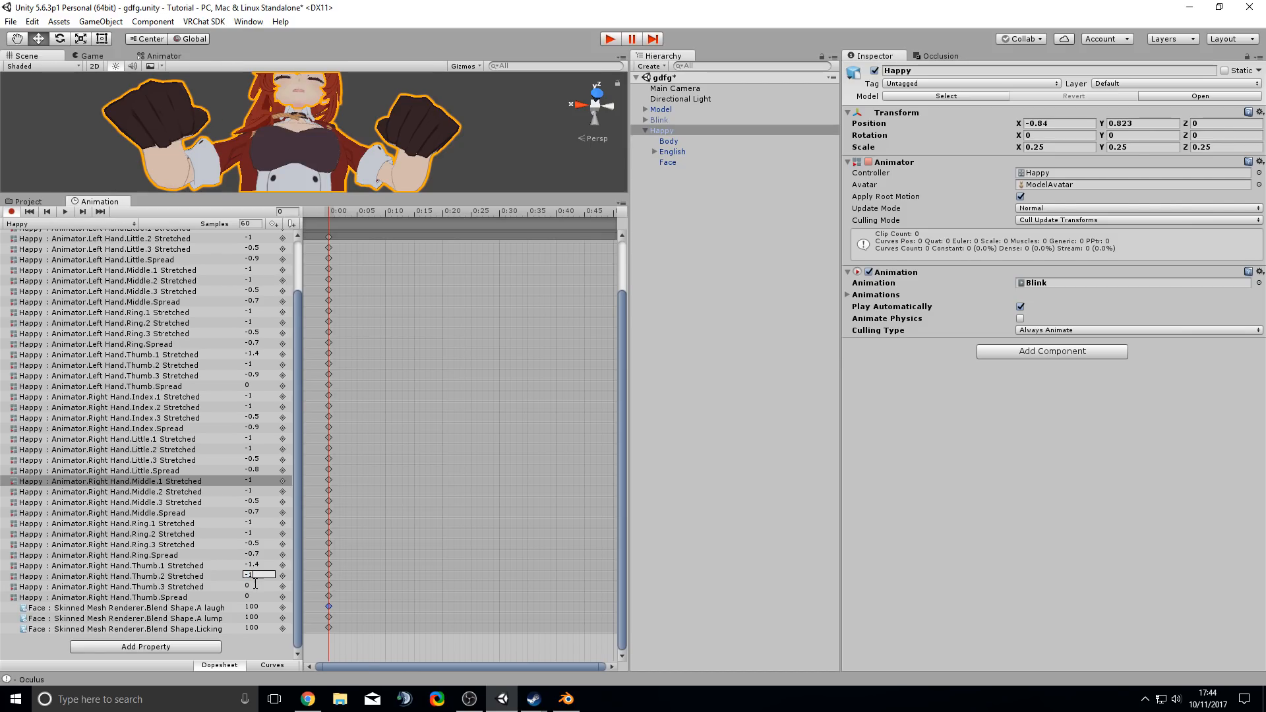
left_click(255, 585)
- Enlarge the scene view again and examine both closed fists from the front of the character
mouse_move(213, 157)
middle_mouse_down()
mouse_move(323, 157)
mouse_move(216, 163)
middle_mouse_up()
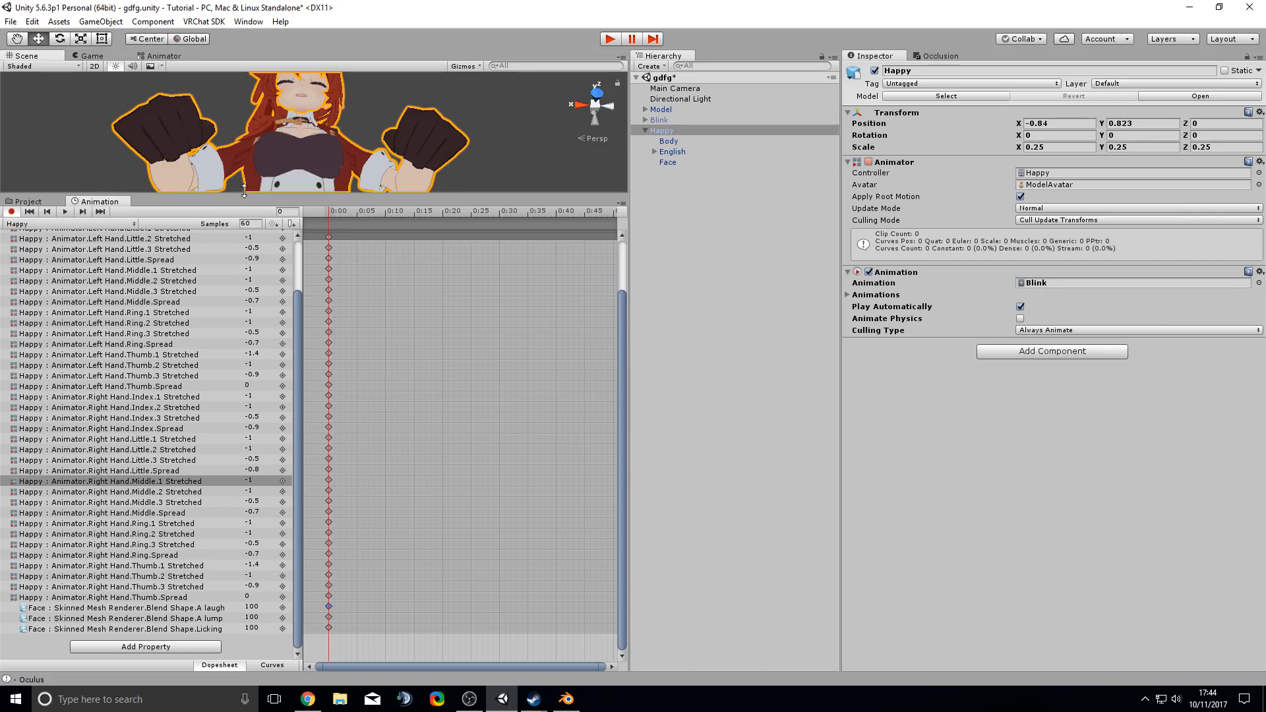
middle_click_drag(245, 165, 243, 141)
left_click_drag(240, 195, 244, 399)
right_click_drag(291, 184, 306, 273)
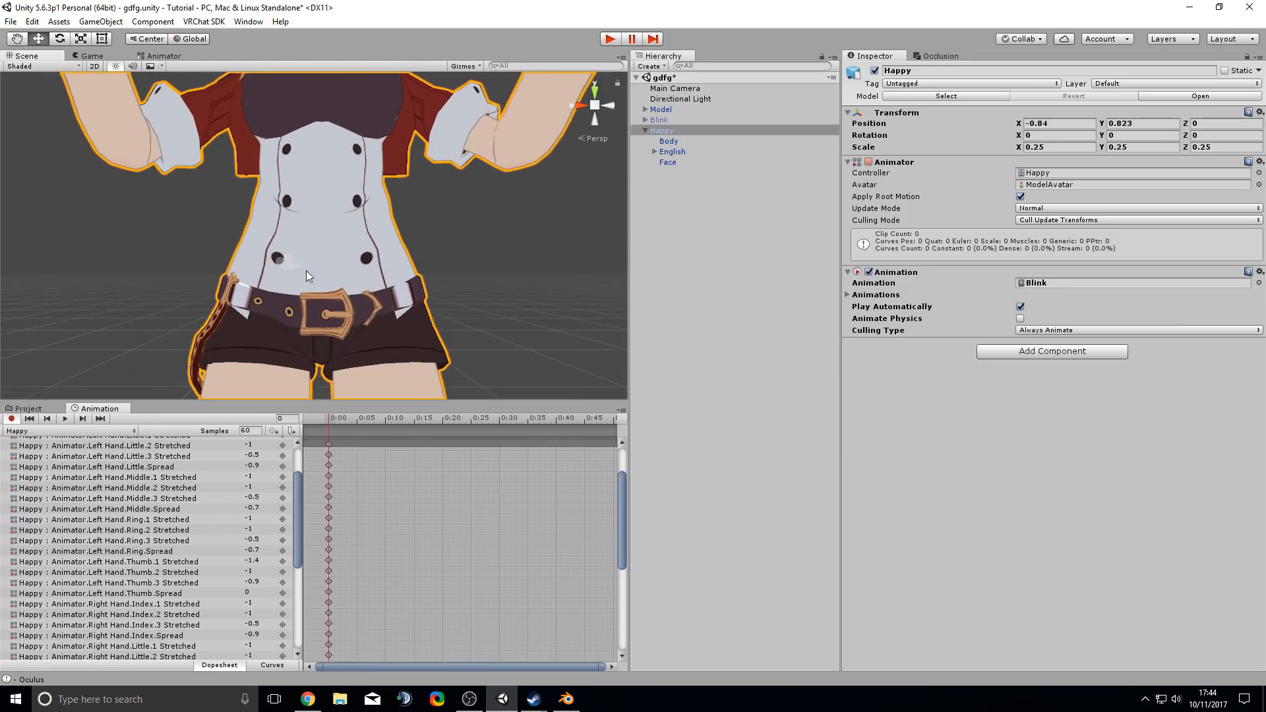
middle_click_drag(307, 274, 281, 311)
scroll(308, 311, "down", 4)
scroll(303, 313, "up", 4)
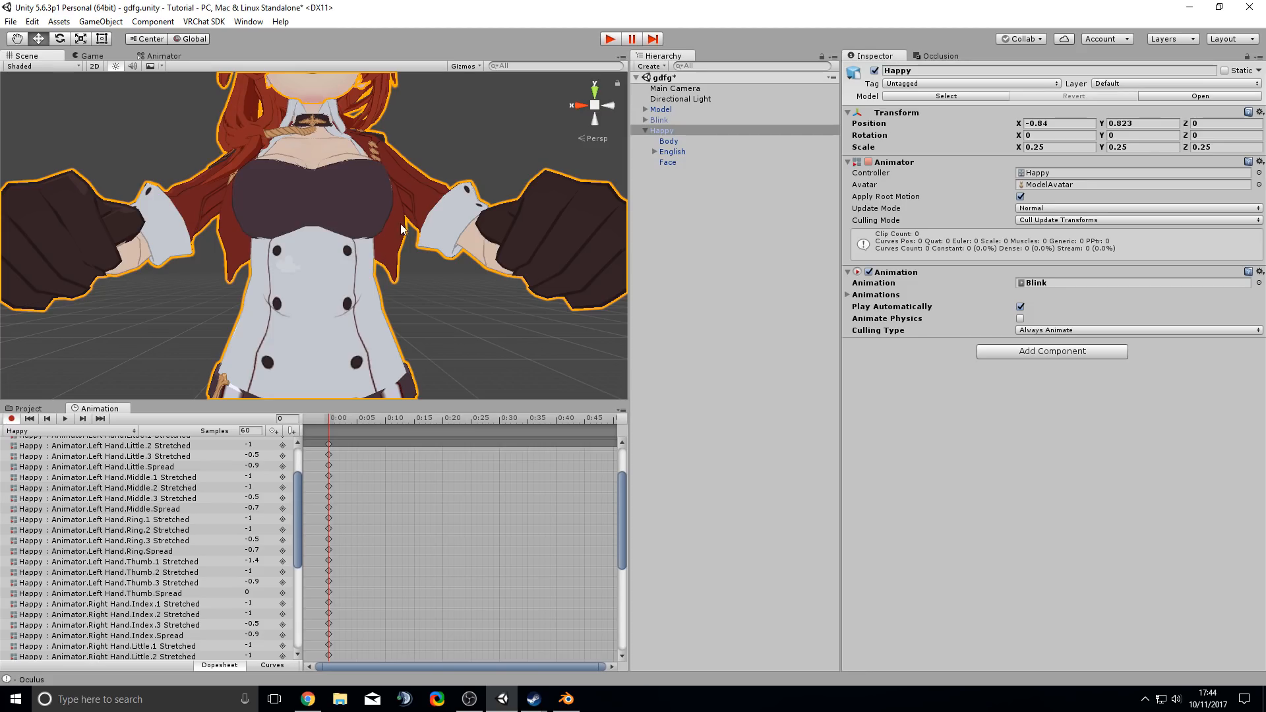
- Examine the character's arms and both fists from behind and above, as seen from the head
middle_click_drag(227, 246, 242, 251)
right_click_drag(242, 252, 417, 310)
scroll(417, 310, "down", 8)
middle_click_drag(417, 264, 420, 310)
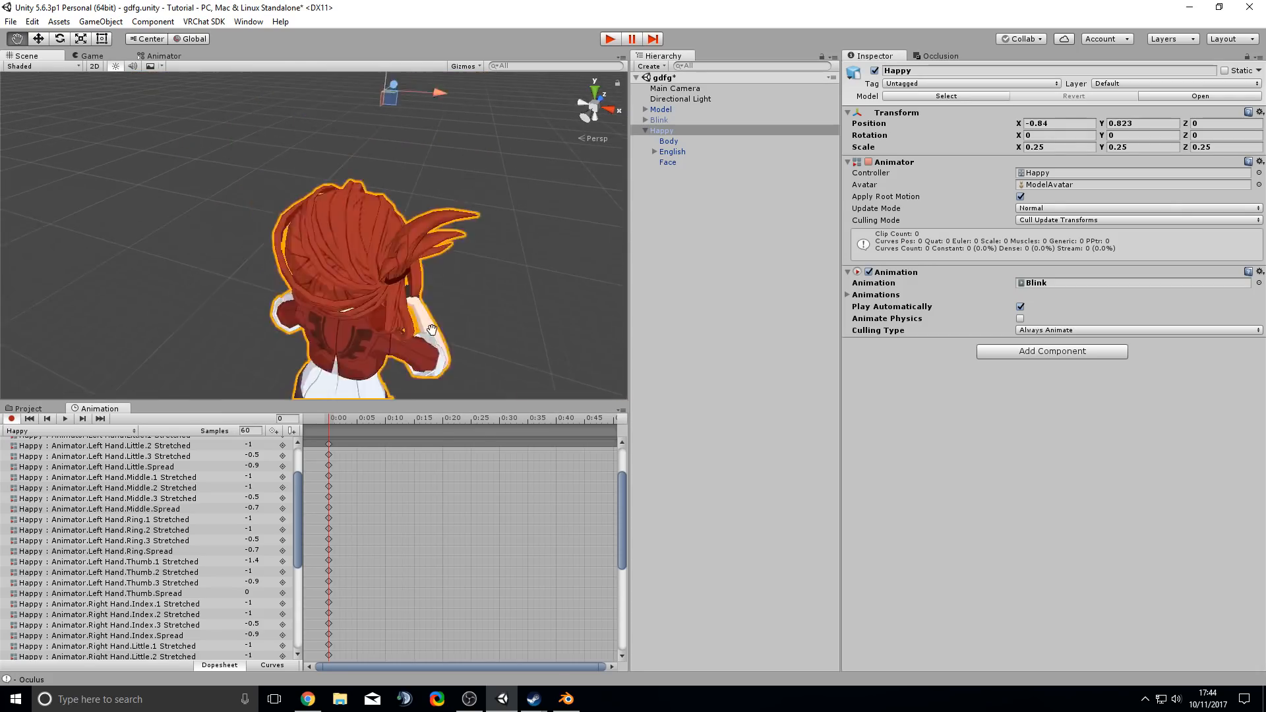
right_click_drag(420, 264, 436, 290)
middle_click_drag(443, 263, 402, 369)
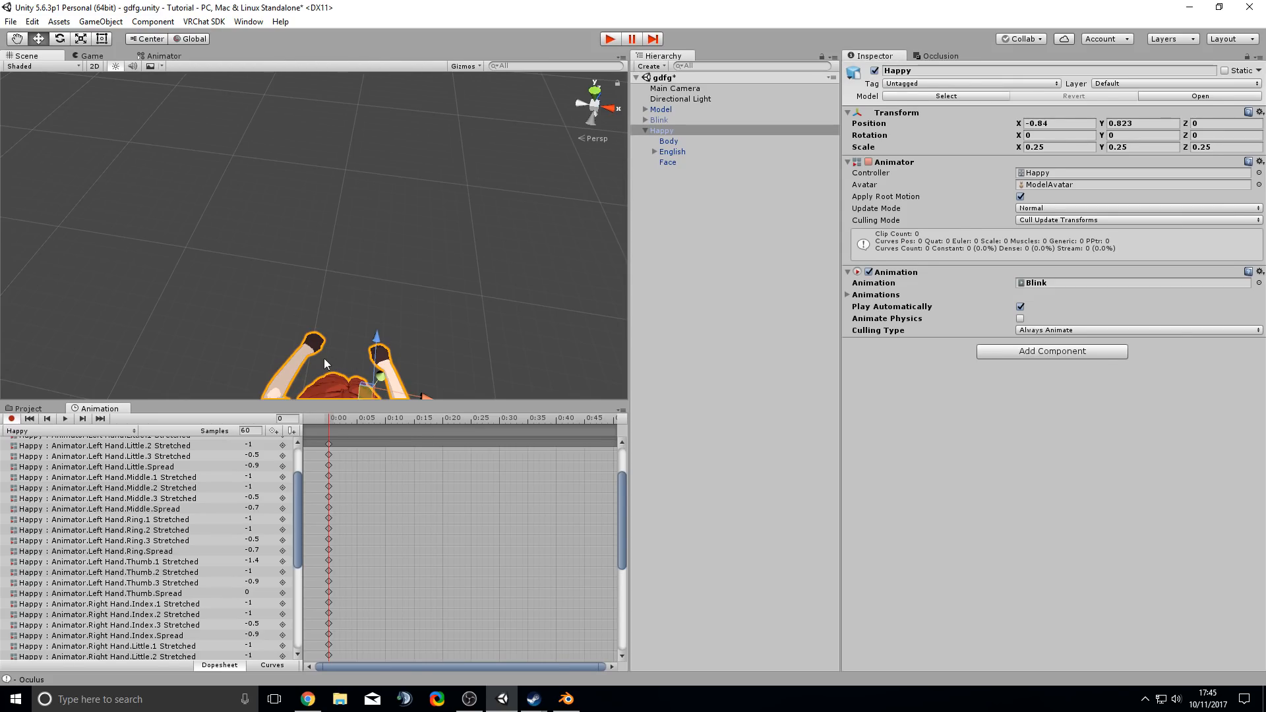
middle_click_drag(347, 346, 394, 293)
left_click_drag(396, 298, 391, 313, "alt")
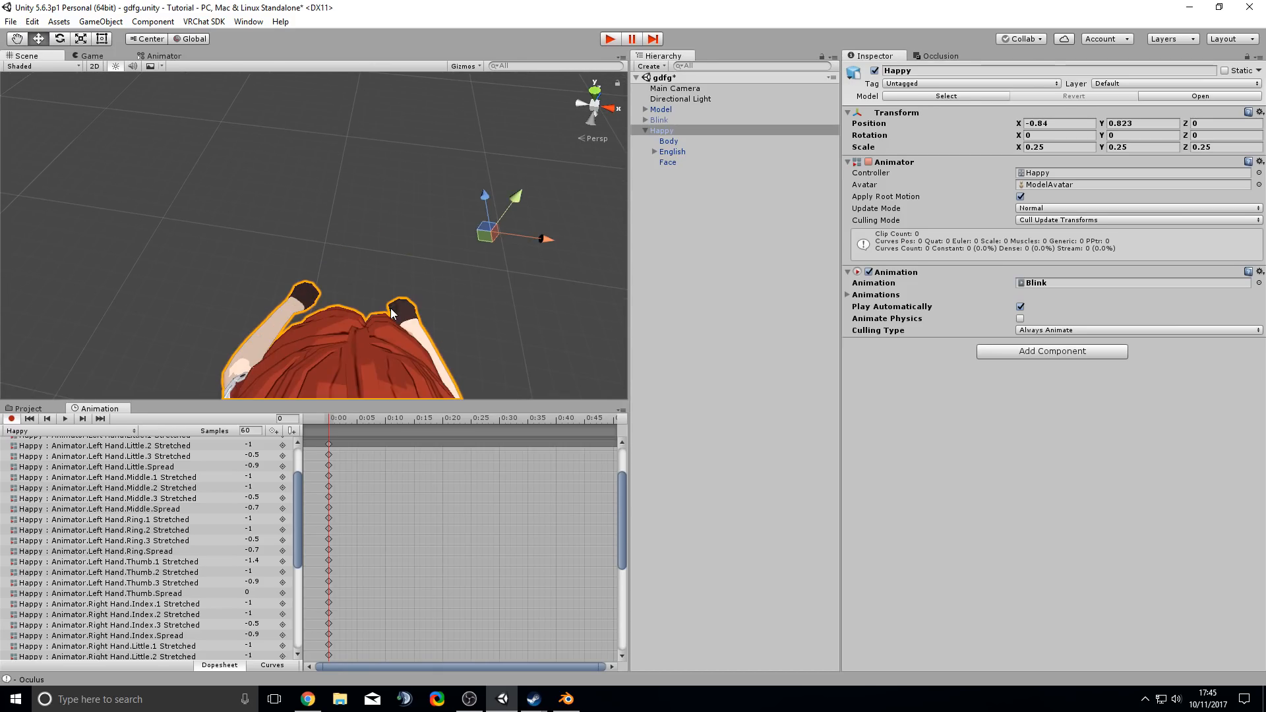
scroll(396, 313, "up", 4)
middle_click_drag(409, 311, 398, 295)
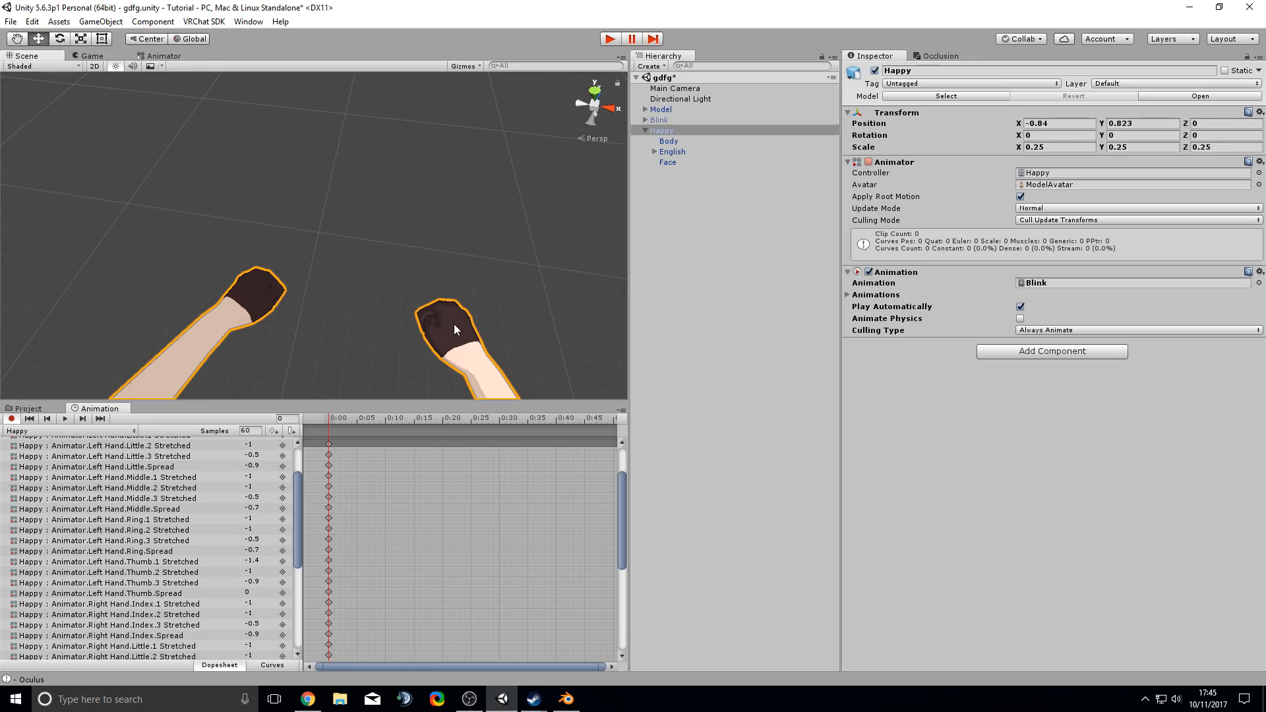
middle_click_drag(477, 279, 424, 271)
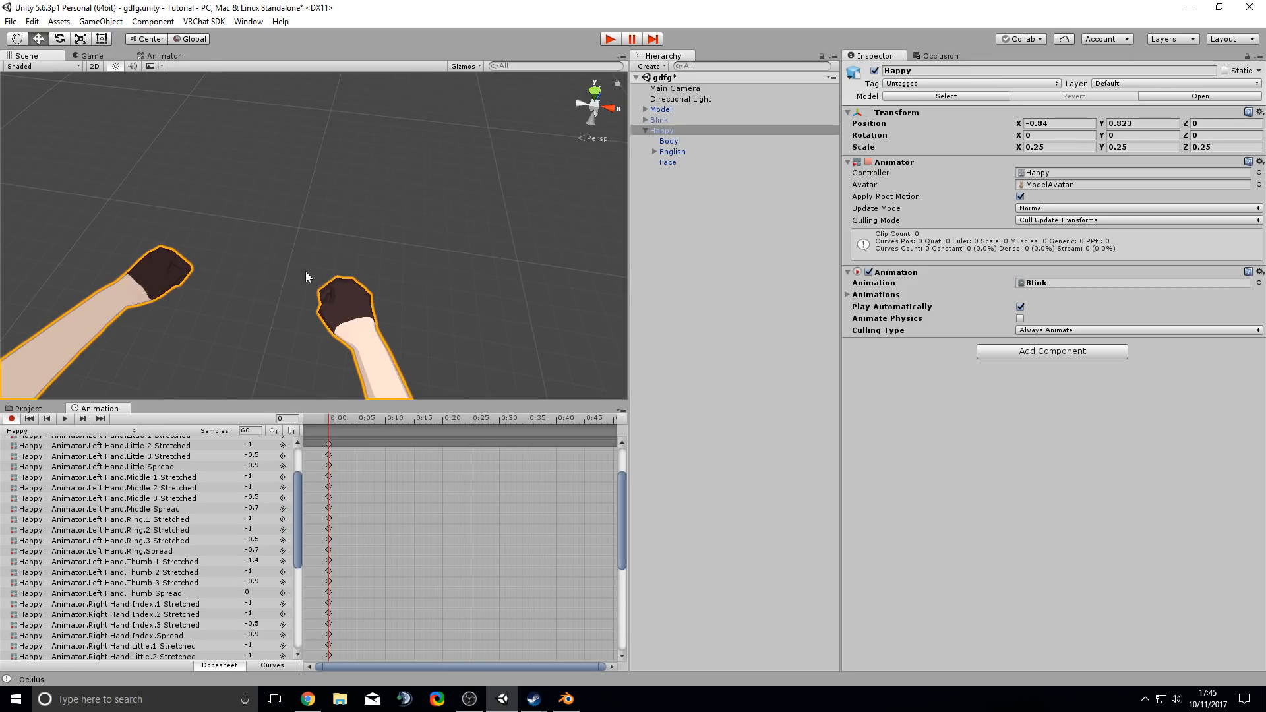
middle_click_drag(306, 271, 389, 252)
- Examine the character's overall pose and facial expression from the front at an angle
left_click_drag(450, 222, 221, 155, "alt")
middle_click_drag(221, 155, 321, 206)
scroll(333, 216, "down", 3)
scroll(395, 277, "down", 3)
mouse_move(389, 300)
middle_mouse_down()
mouse_move(383, 258)
mouse_move(393, 277)
middle_mouse_up()
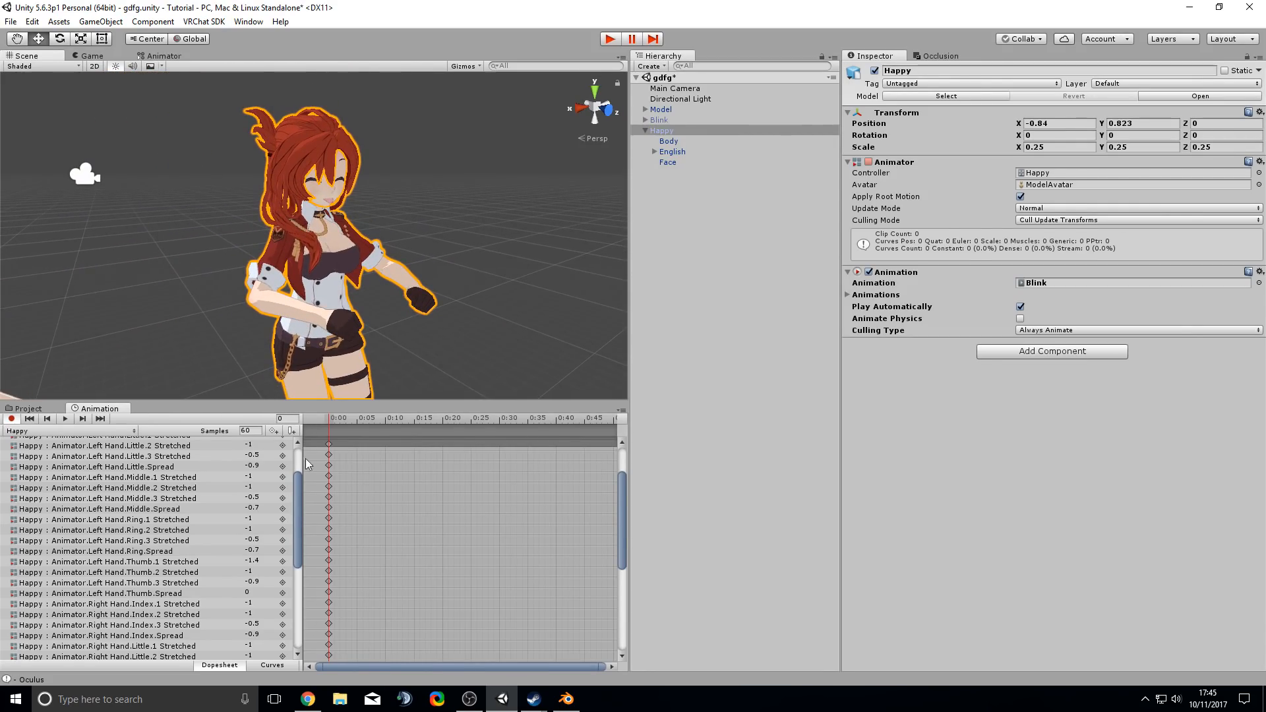
- Review the finger and face keyframes at 0:00 through the whole Happy animation property list
left_click_drag(621, 515, 627, 464)
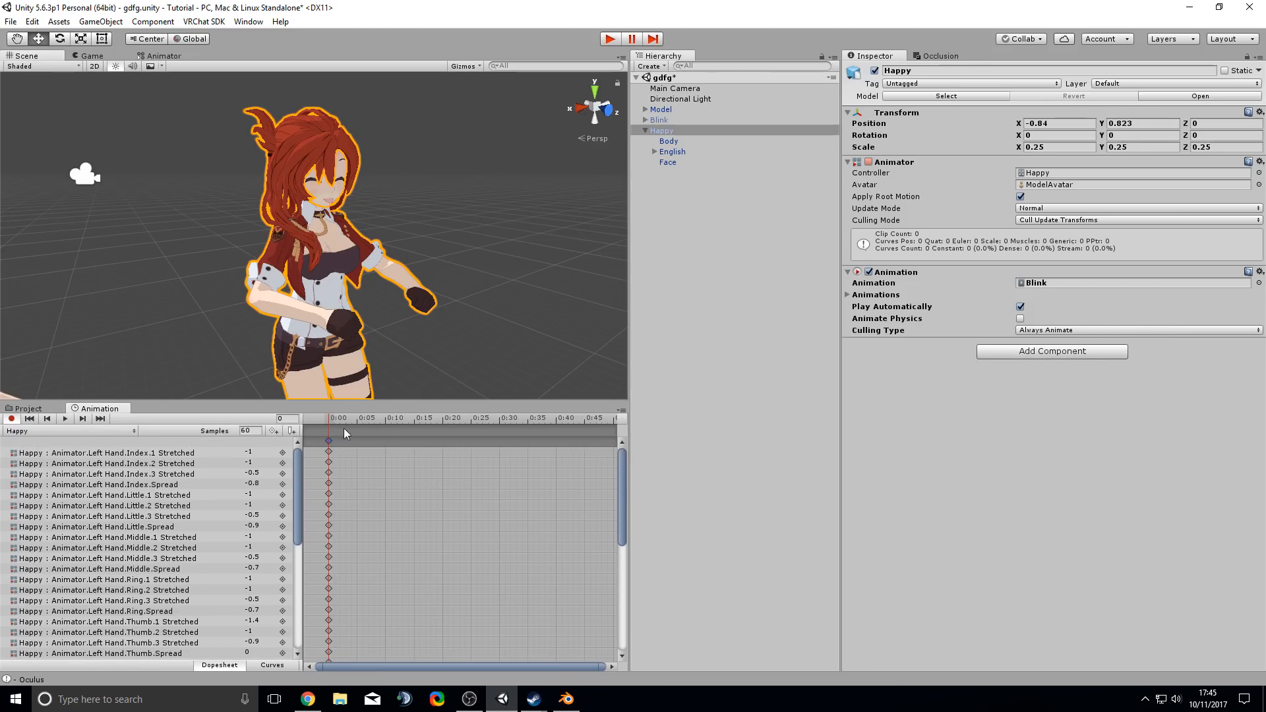
left_click(452, 489)
left_click_drag(623, 489, 613, 602)
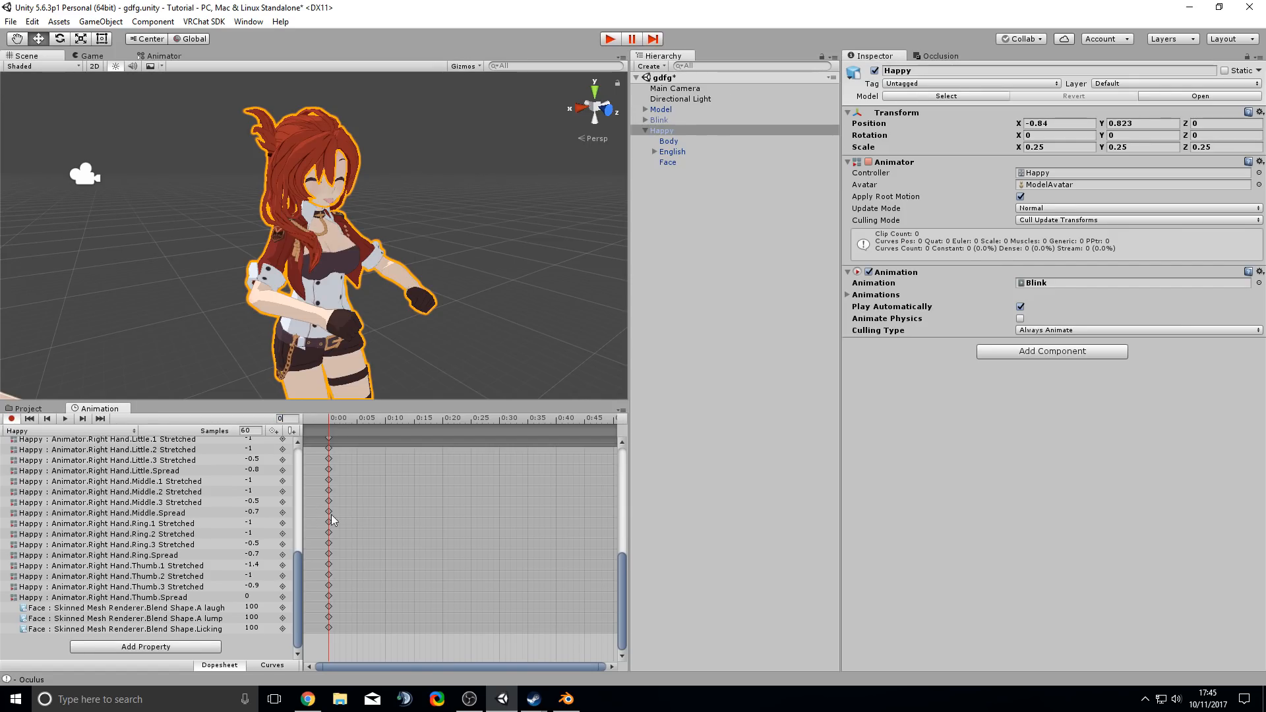
left_click_drag(625, 594, 577, 482)
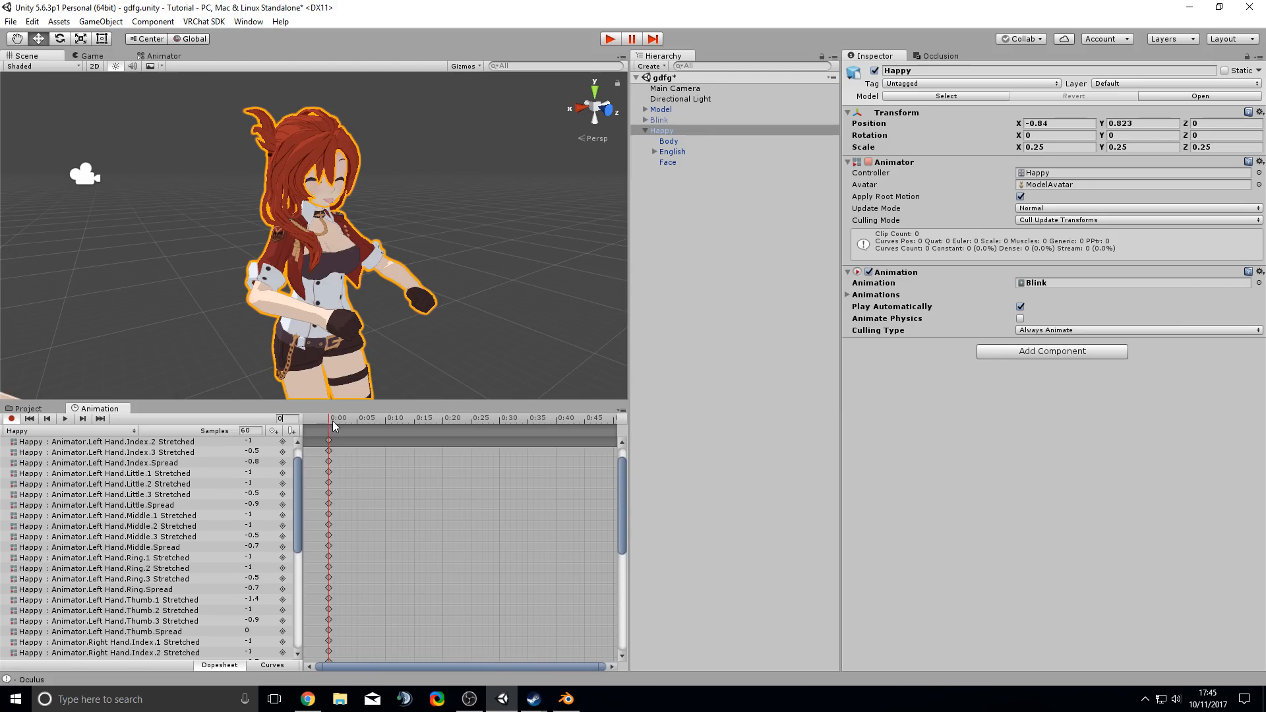
scroll(333, 421, "up", 3)
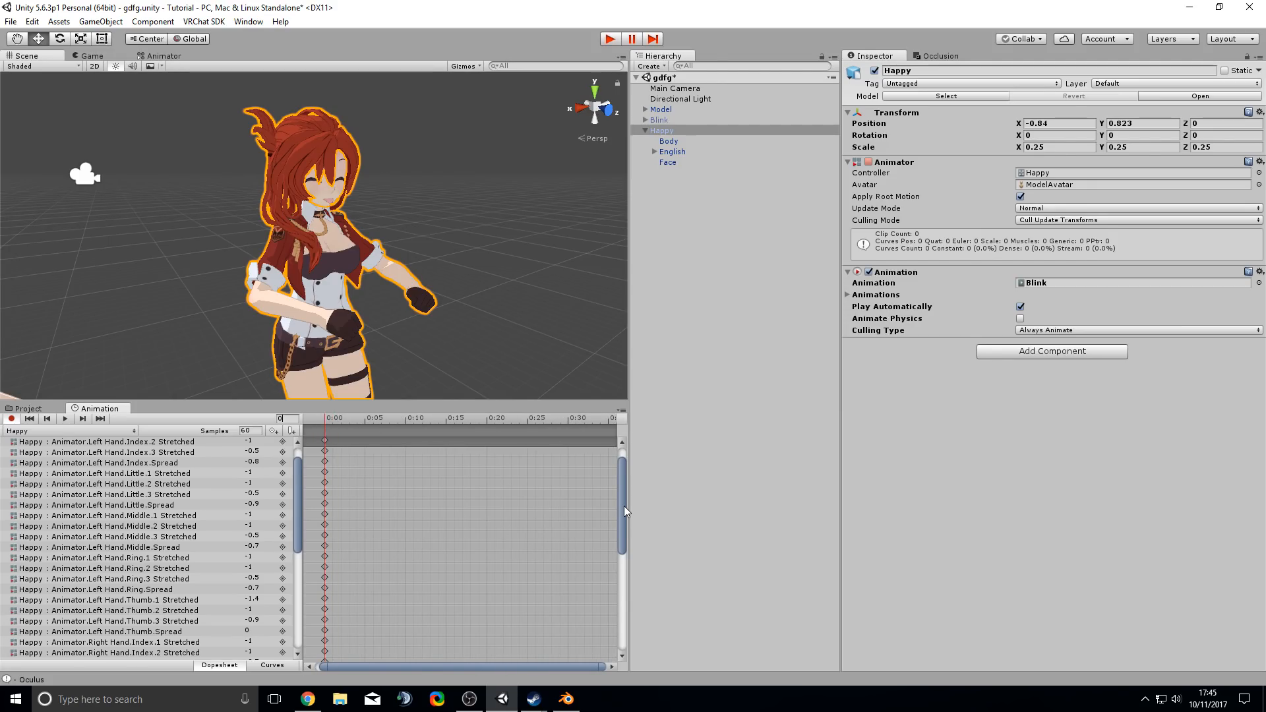
- Copy all the Happy animation's keyframes at 0:00 to frame 1
scroll(624, 506, "up", 1)
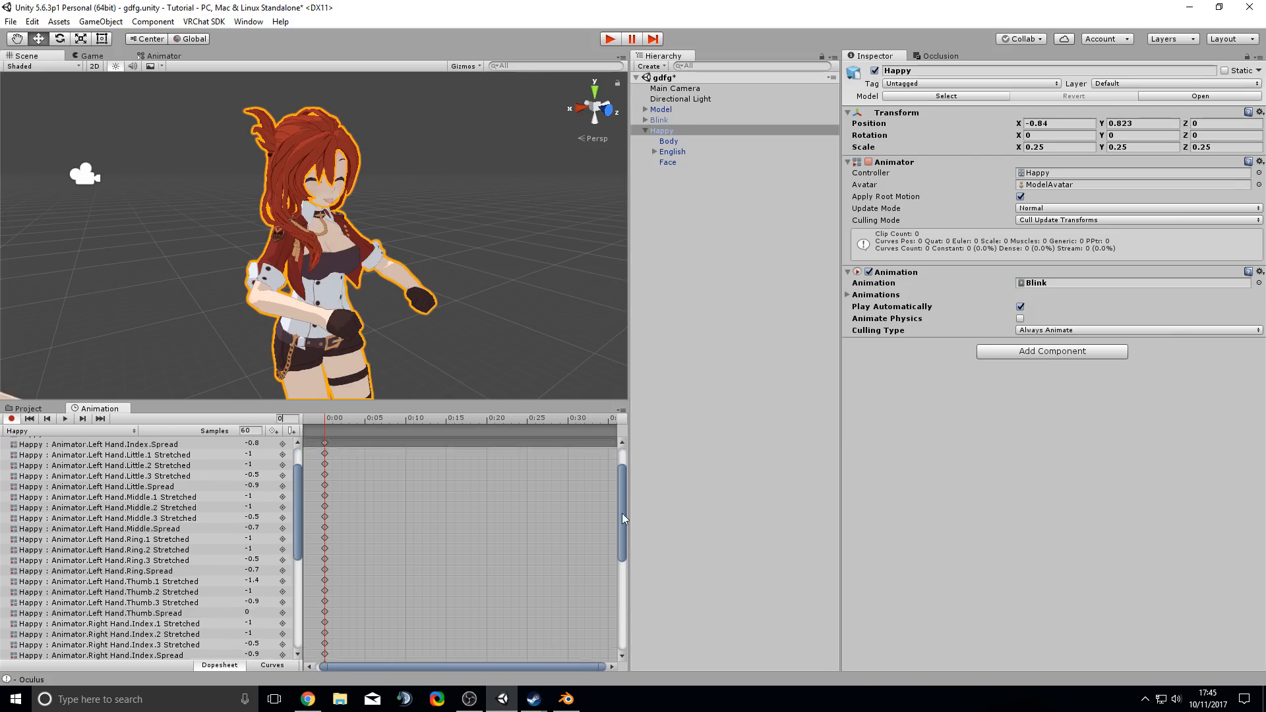
left_click(325, 441)
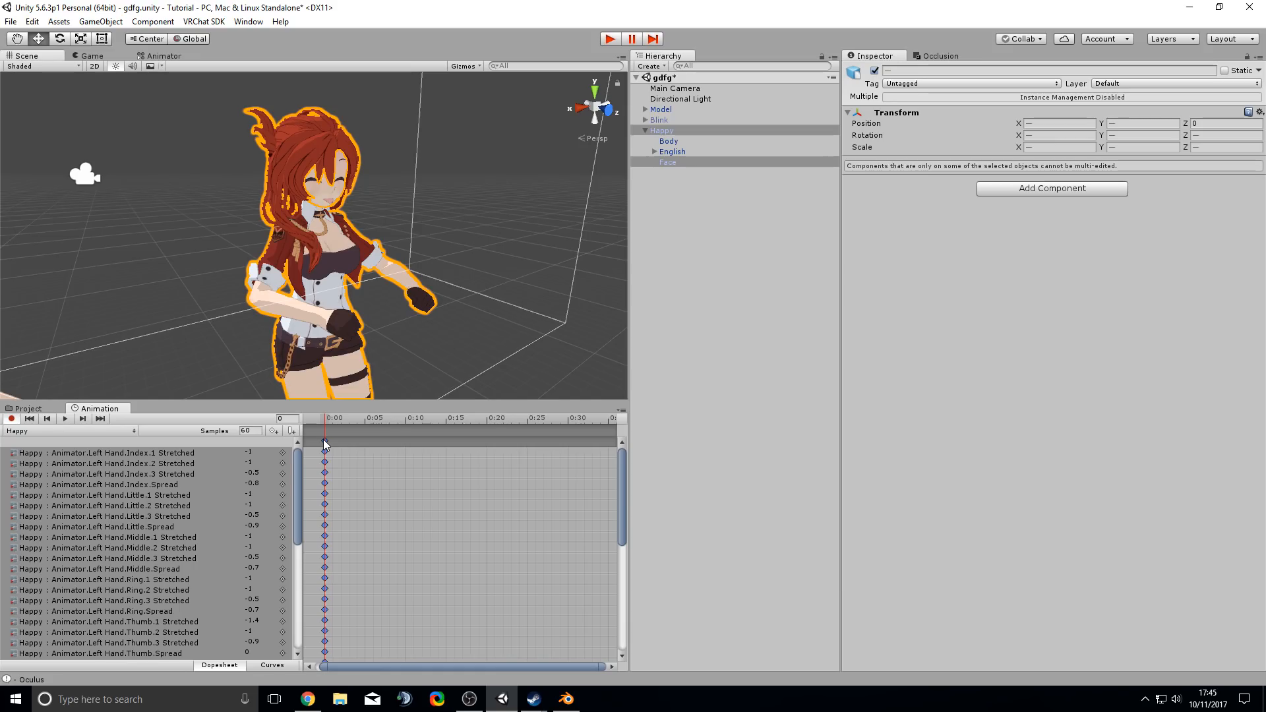
left_click(334, 422)
key("ctrl+v")
left_click(324, 420)
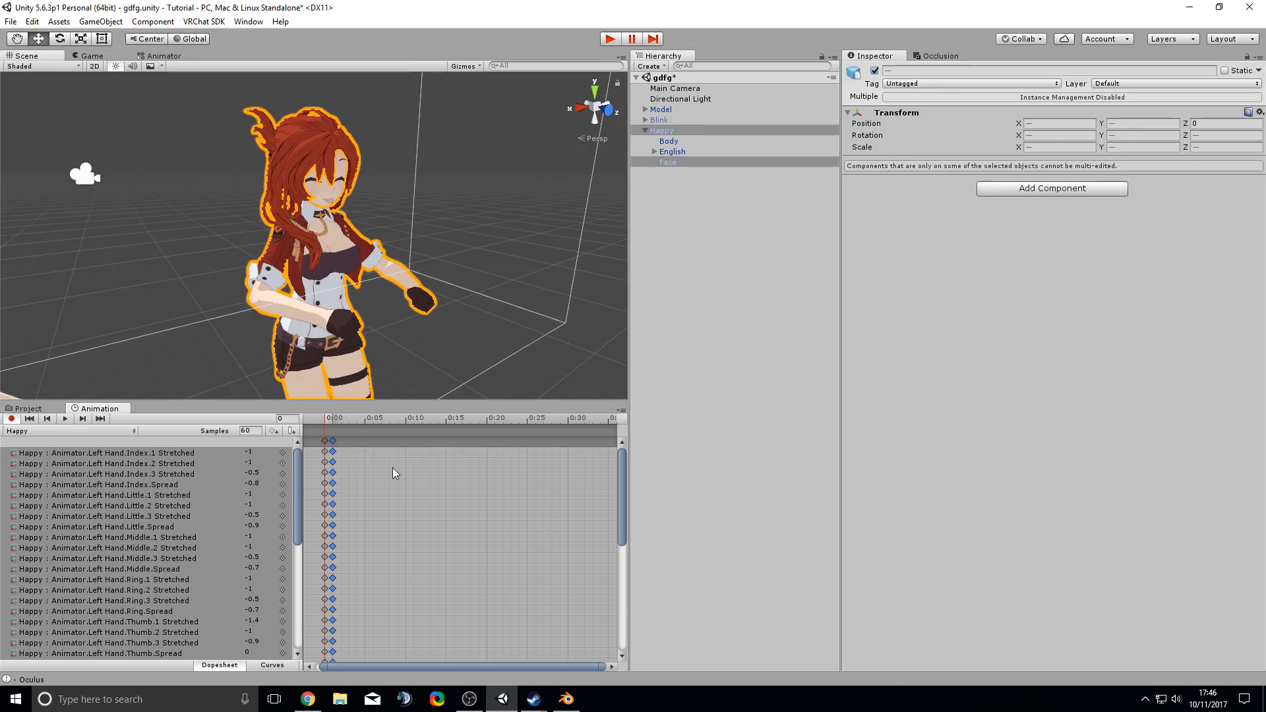
left_click(334, 426)
left_click_drag(616, 504, 614, 479)
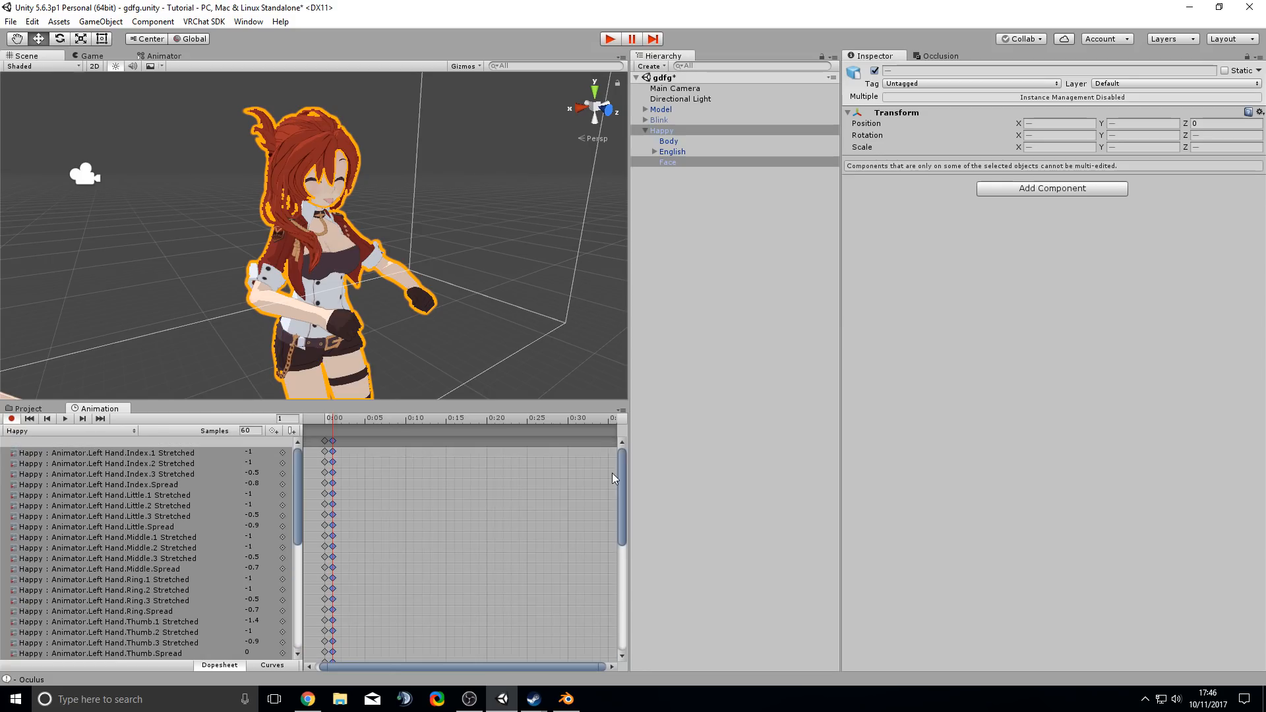
- Turn off Loop Time for the Happy animation clip
left_click(27, 409)
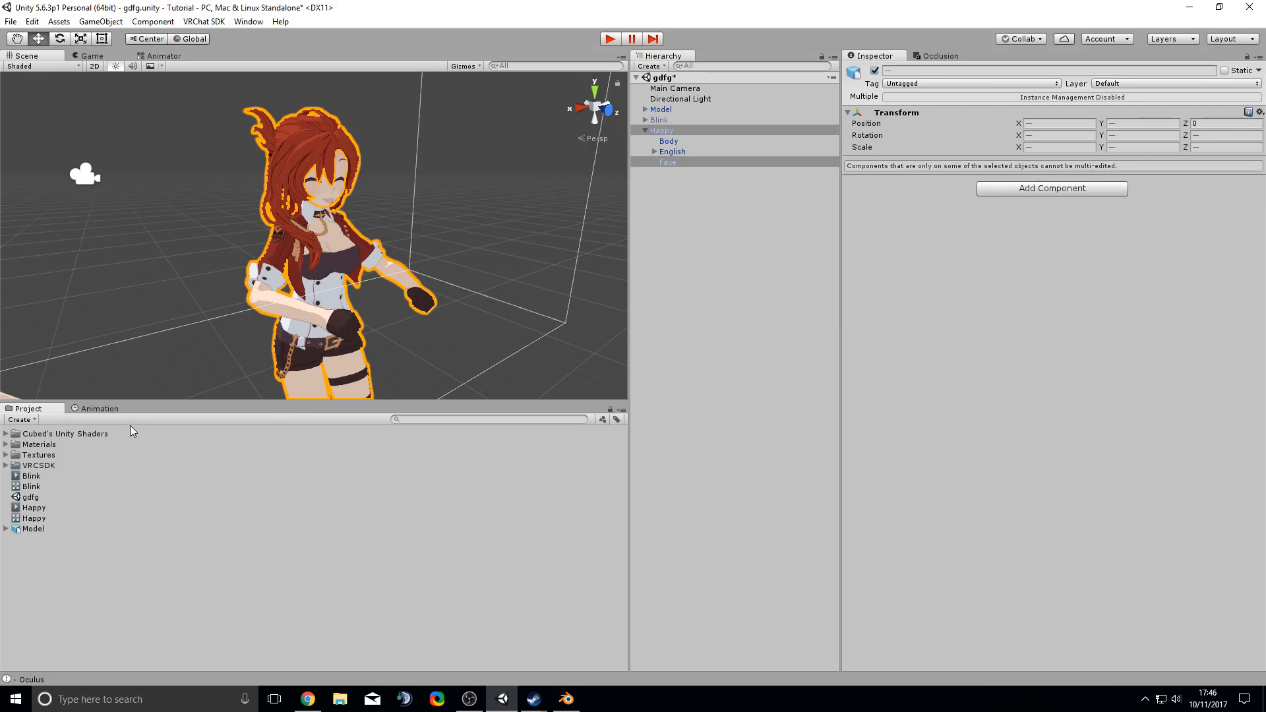
left_click(39, 509)
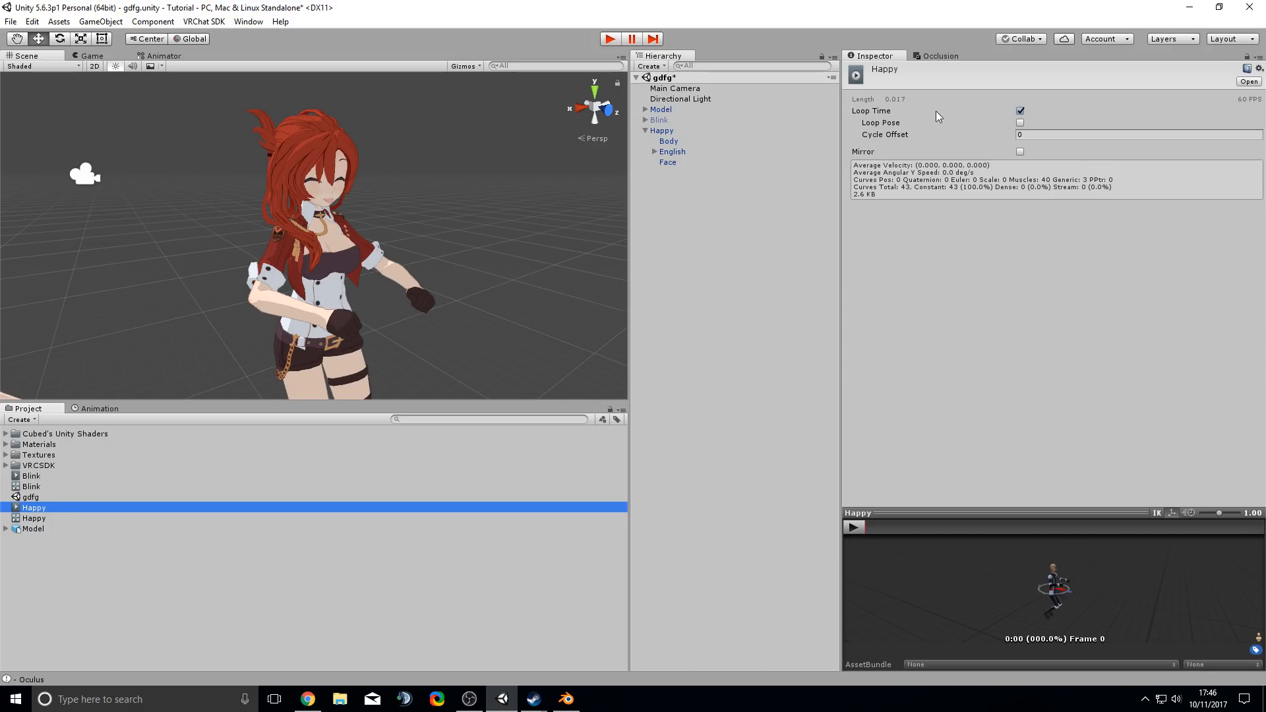
left_click(1020, 112)
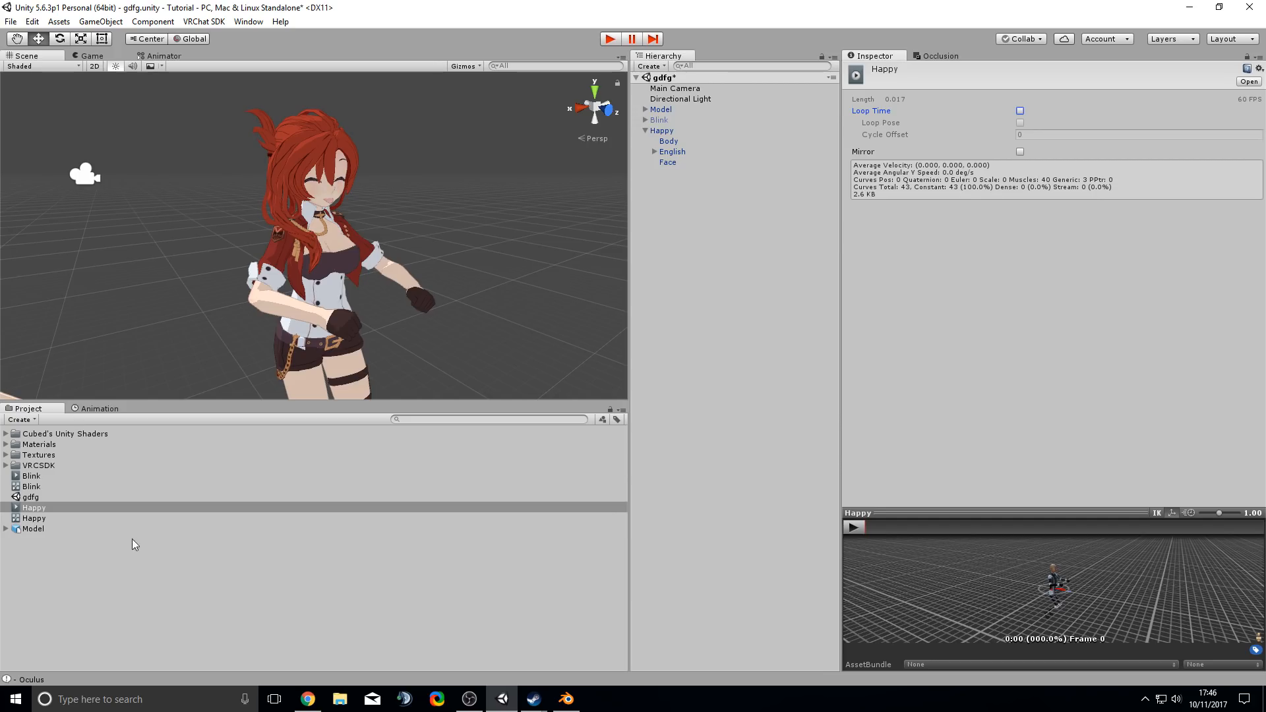
left_click(92, 591)
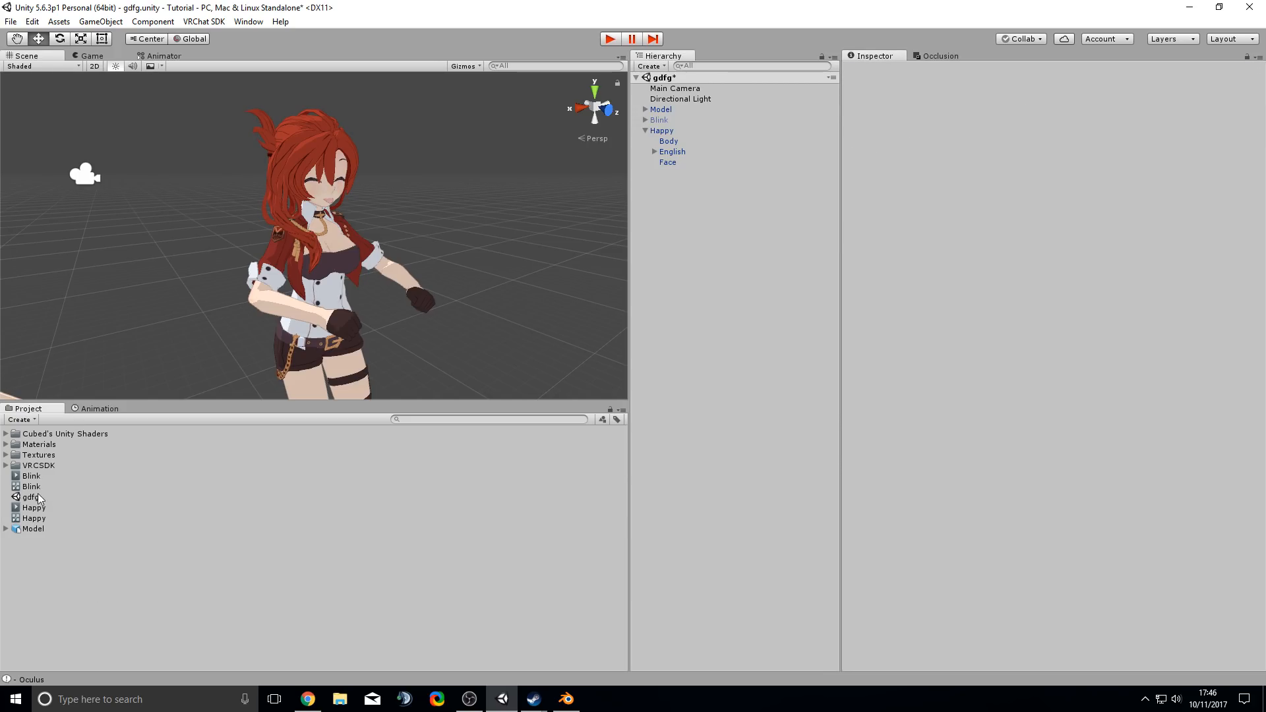
- Duplicate the CustomOverrideEmpty controller in the VRCSDK Examples > Sample Assets > Animation folder
left_click(6, 466)
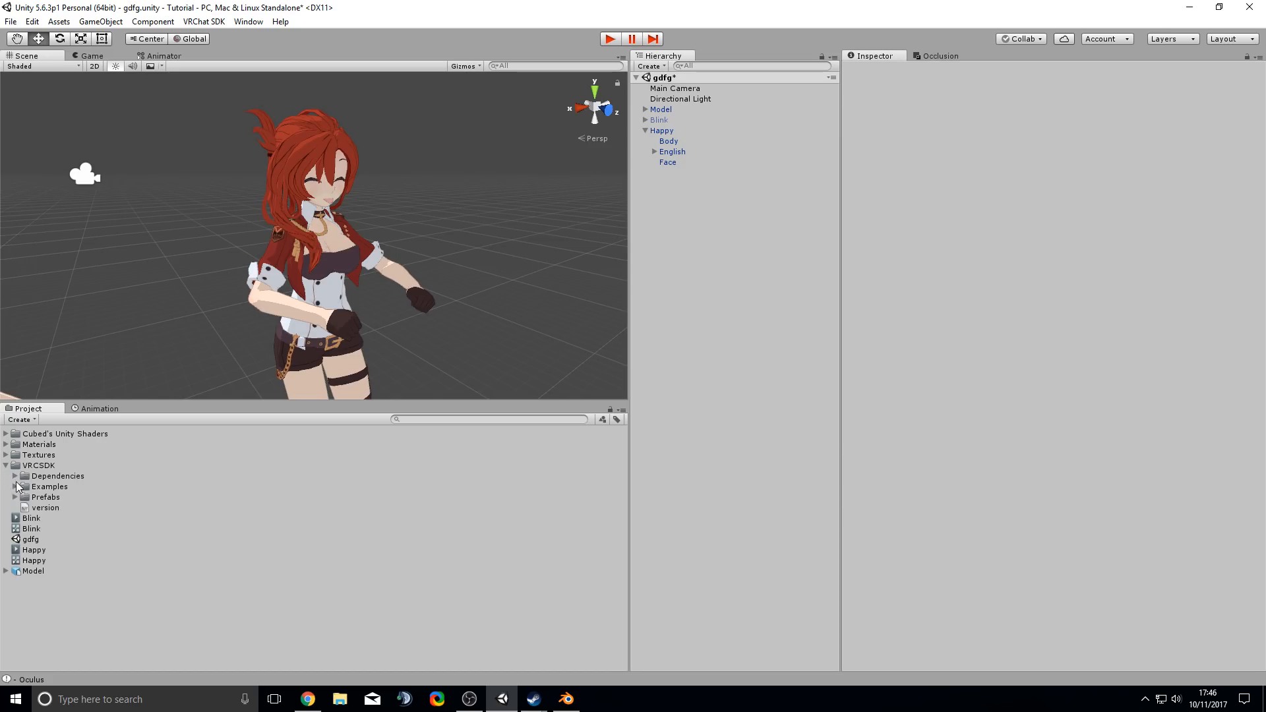
left_click(14, 487)
left_click(24, 497)
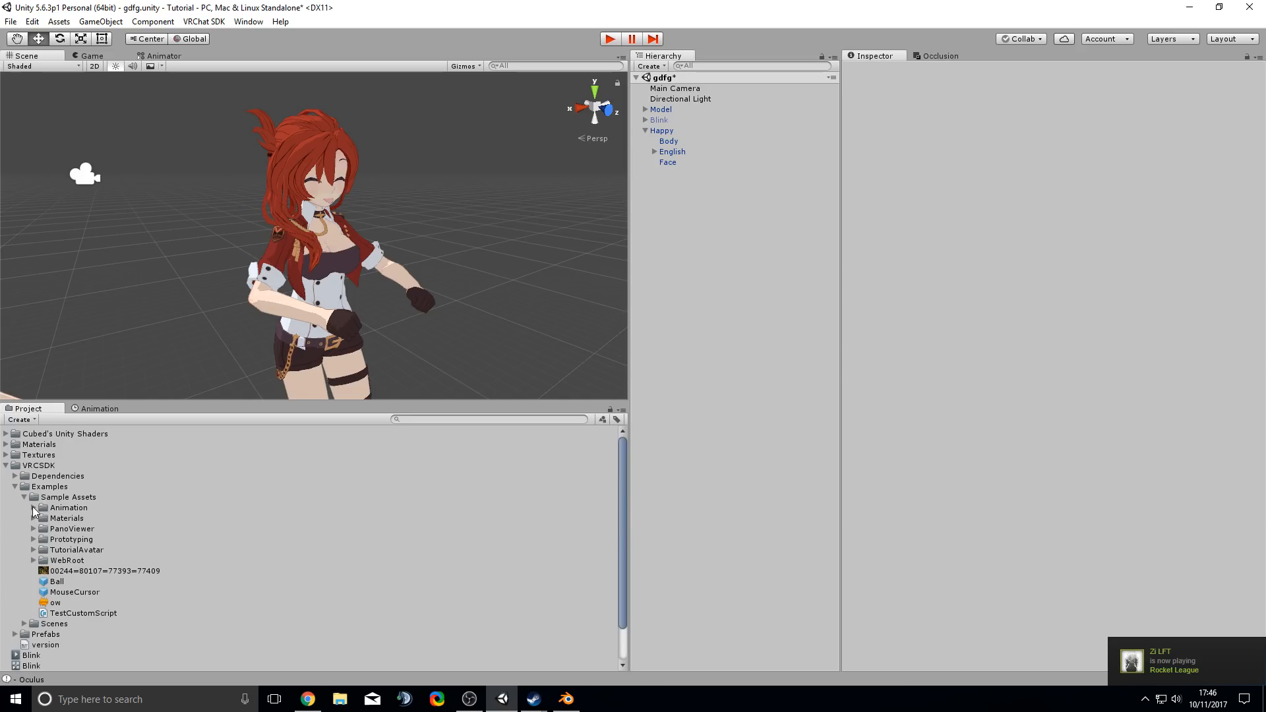
left_click(33, 508)
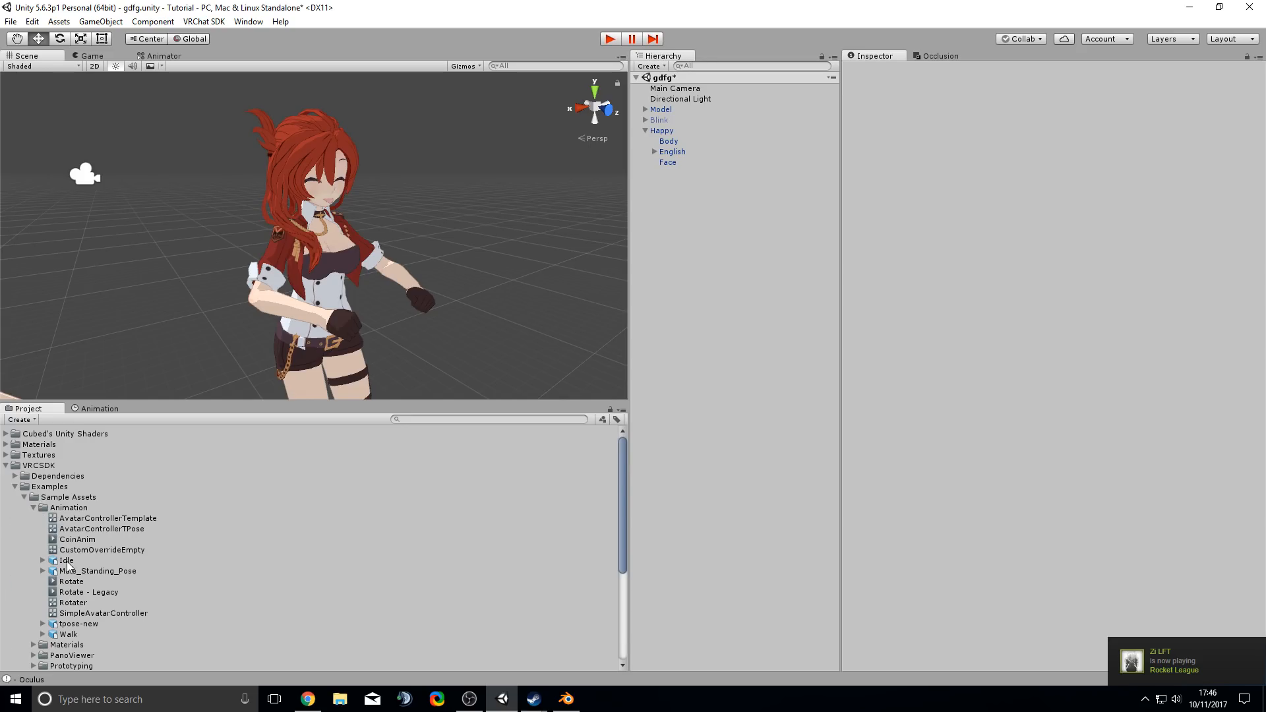
left_click(102, 551)
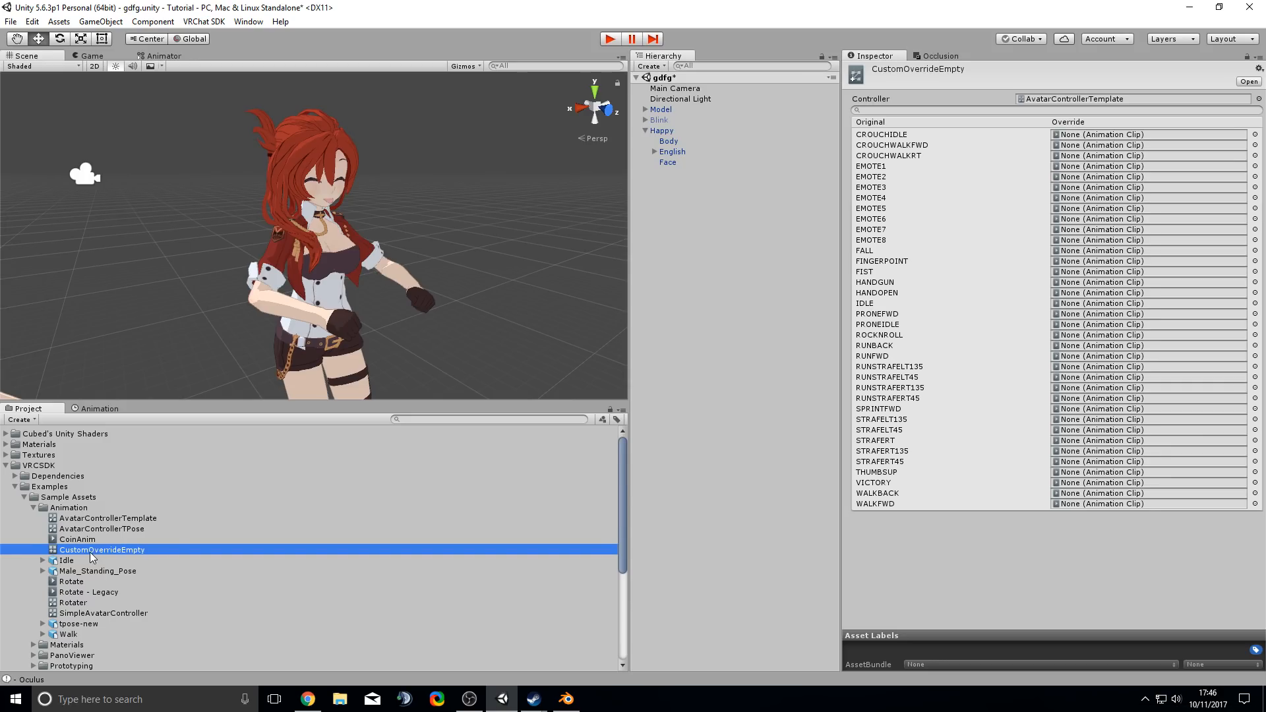
key("ctrl+d")
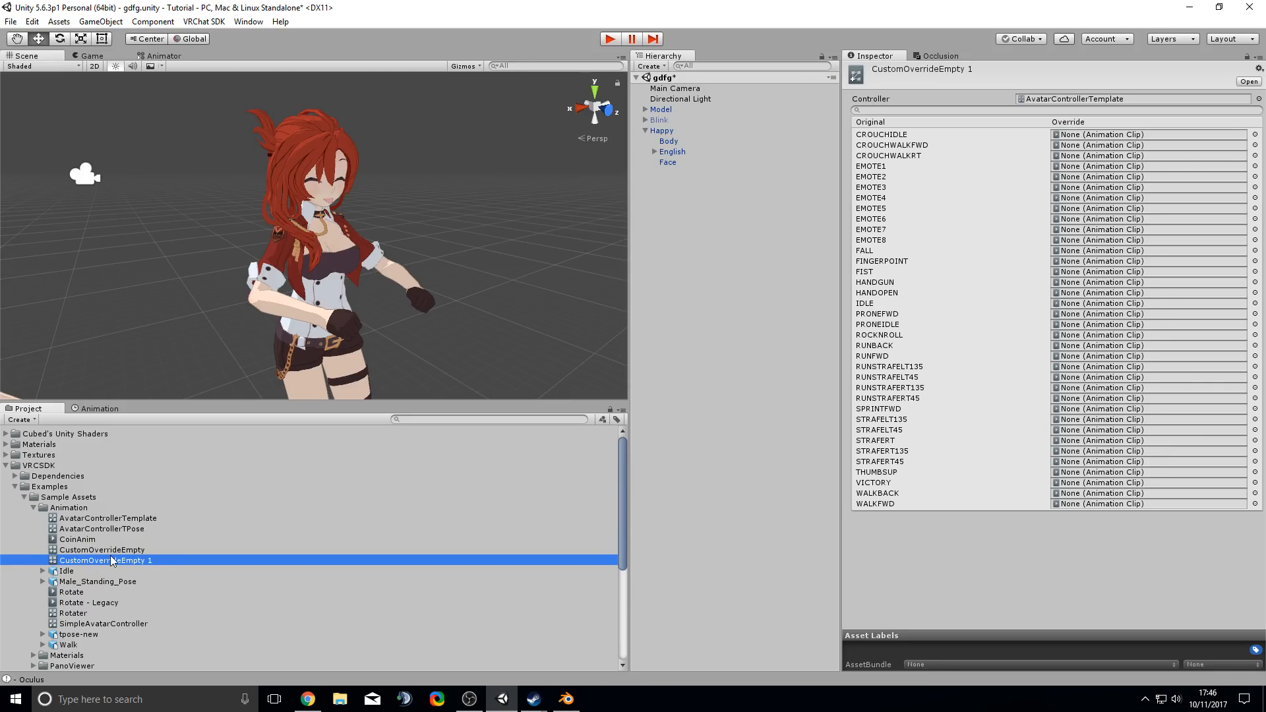
- Move the duplicated override controller to the project's top level and assign the Happy clip to its HANDGUN override
left_click_drag(109, 560, 53, 457)
scroll(63, 507, "up", 5)
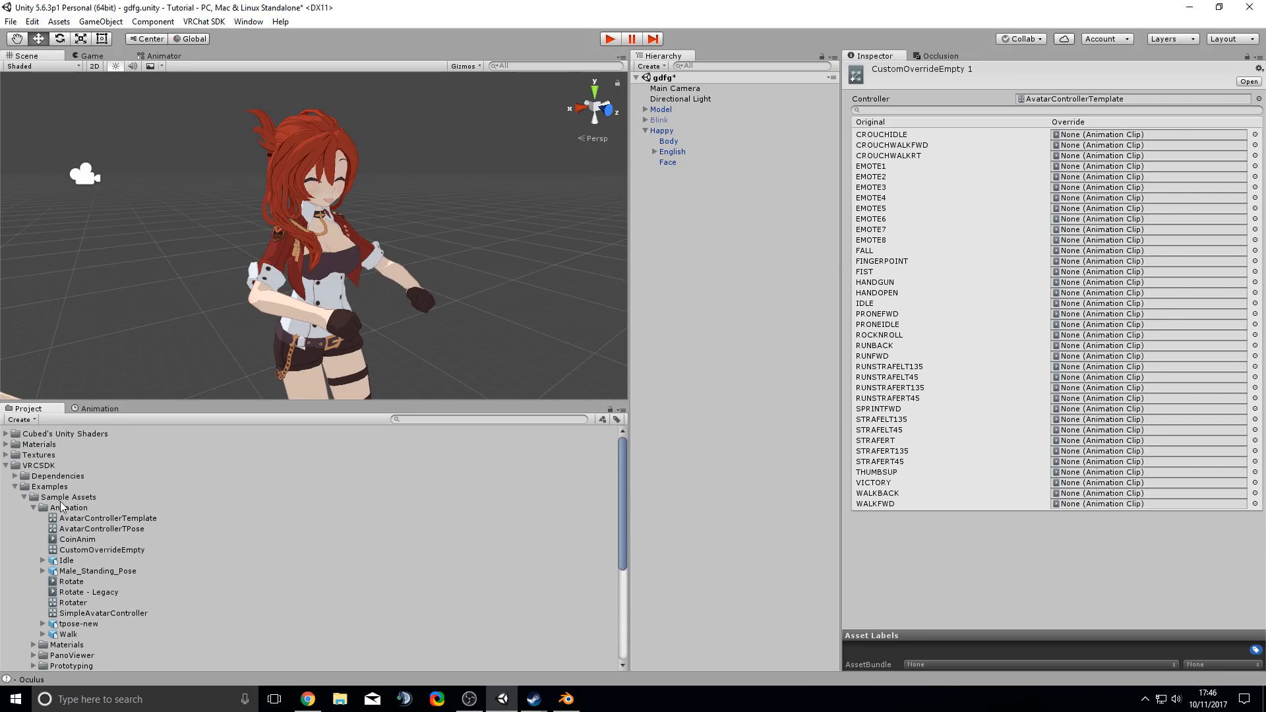
left_click(6, 466)
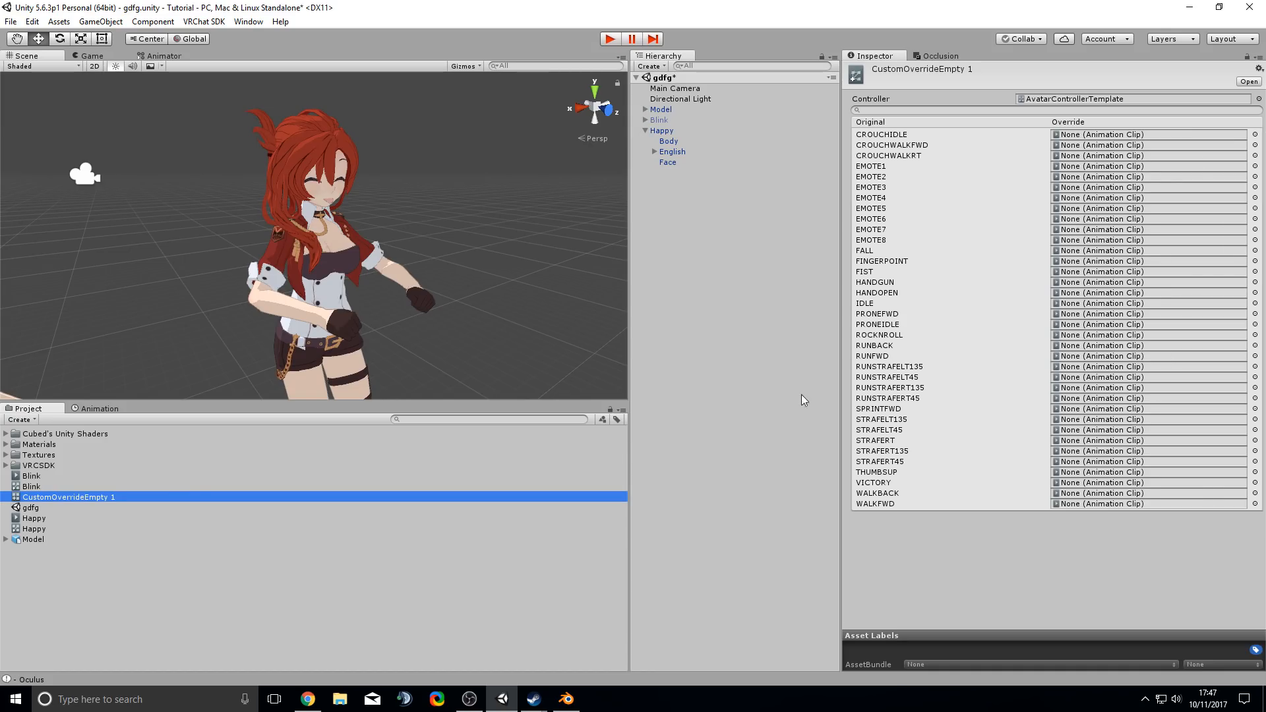
left_click(34, 521)
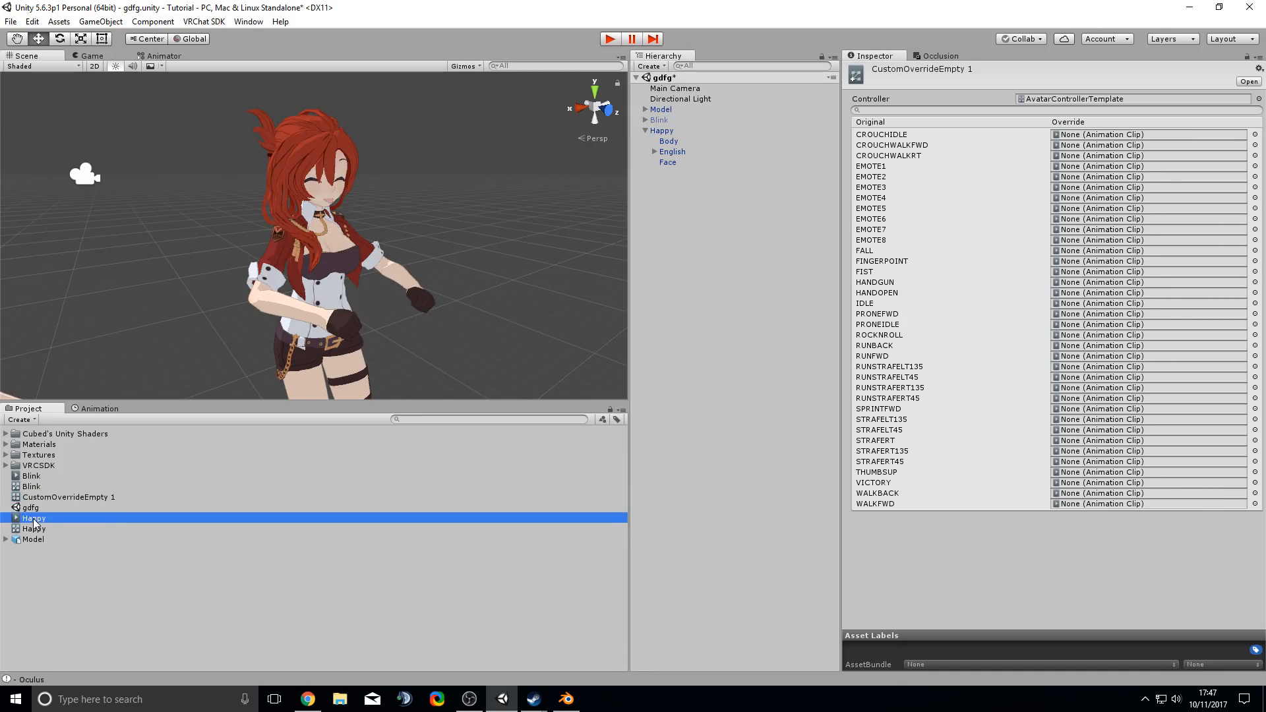
left_click_drag(33, 521, 1079, 288)
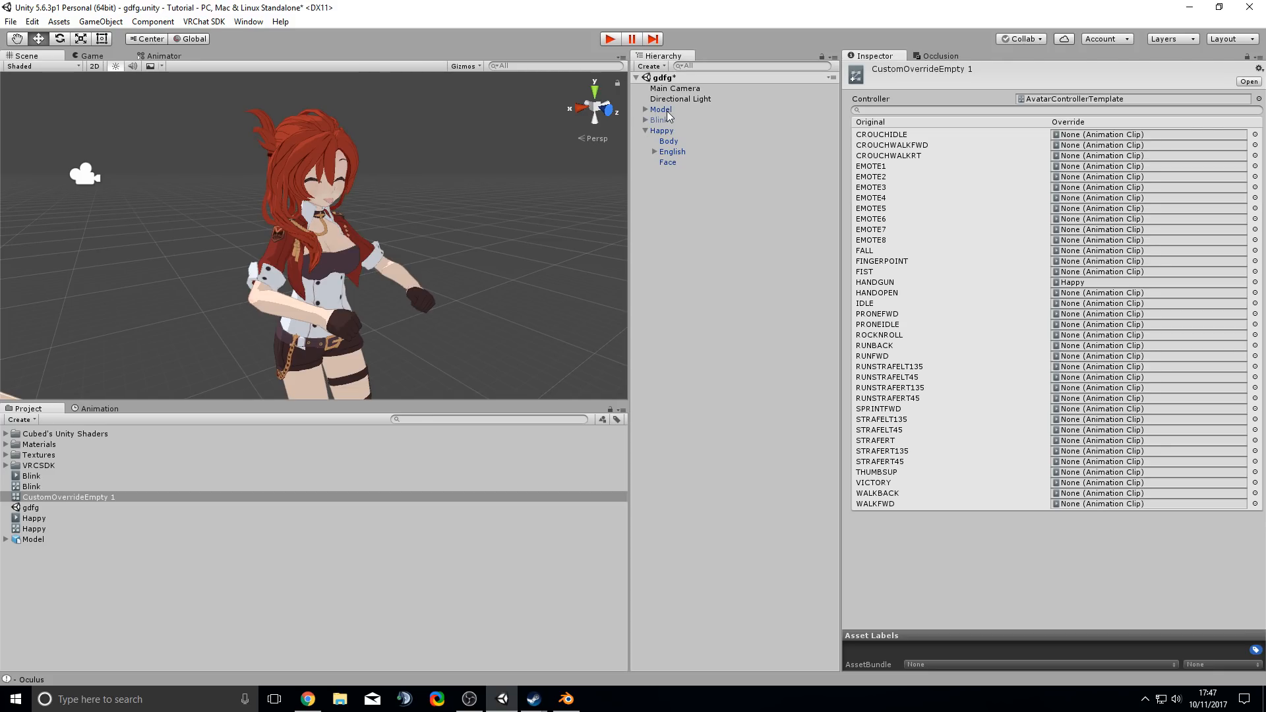
- Deactivate the Happy copy of the avatar in the scene and collapse its hierarchy
left_click(662, 131)
left_click(875, 70)
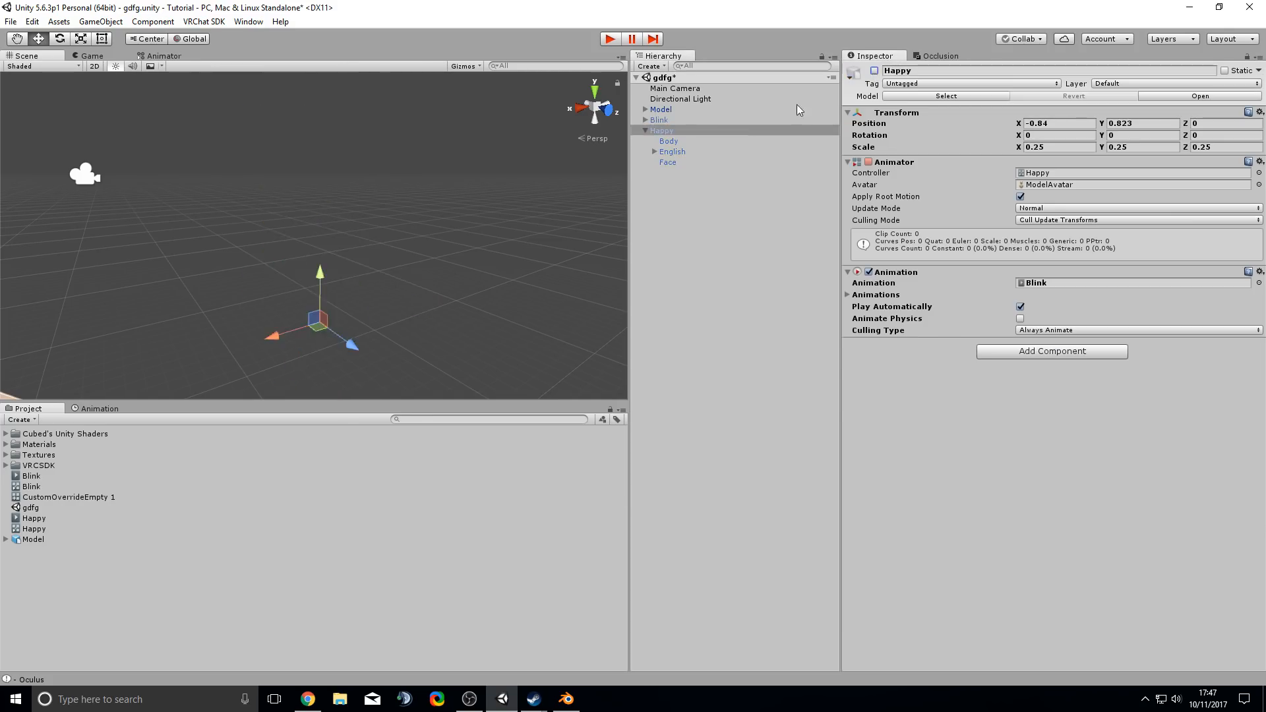
left_click(645, 131)
- Add a VRC_Avatar Descriptor component to the Model object
middle_click_drag(404, 213, 525, 200)
scroll(526, 200, "down", 5)
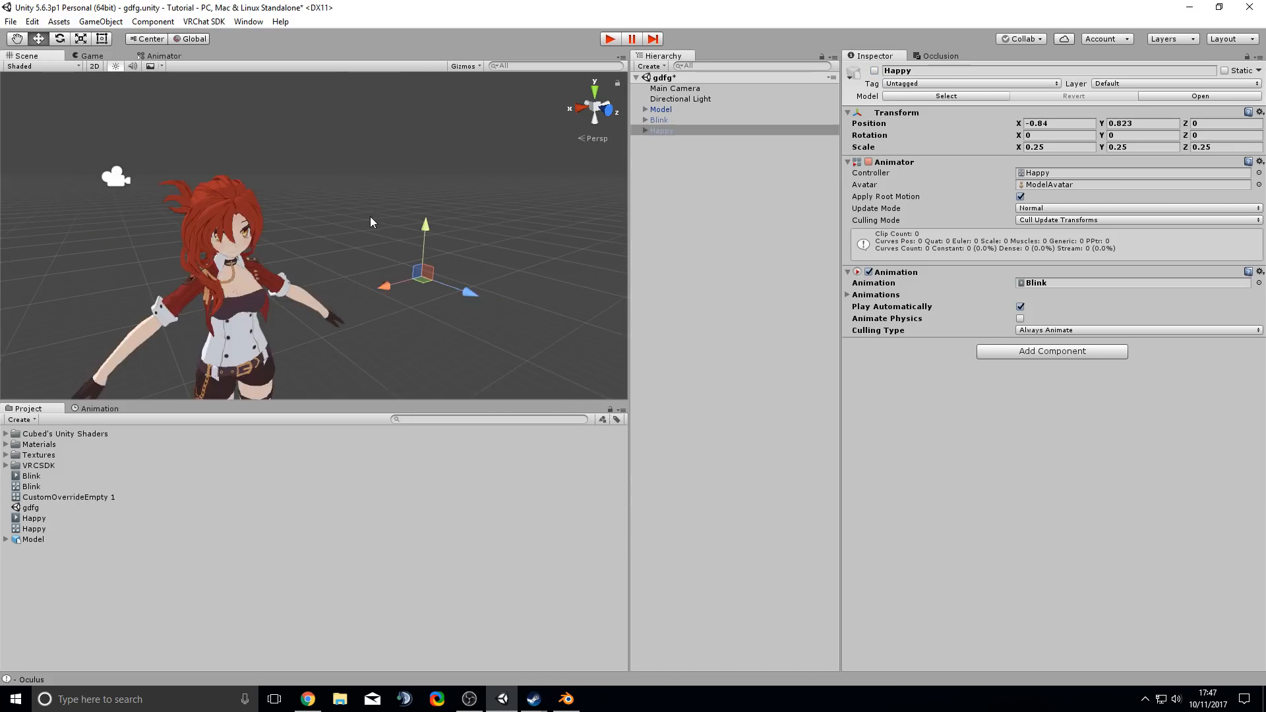
middle_click_drag(370, 216, 422, 190)
scroll(423, 190, "up", 3)
scroll(418, 193, "up", 2)
right_click_drag(418, 194, 277, 191)
middle_click_drag(453, 191, 383, 183)
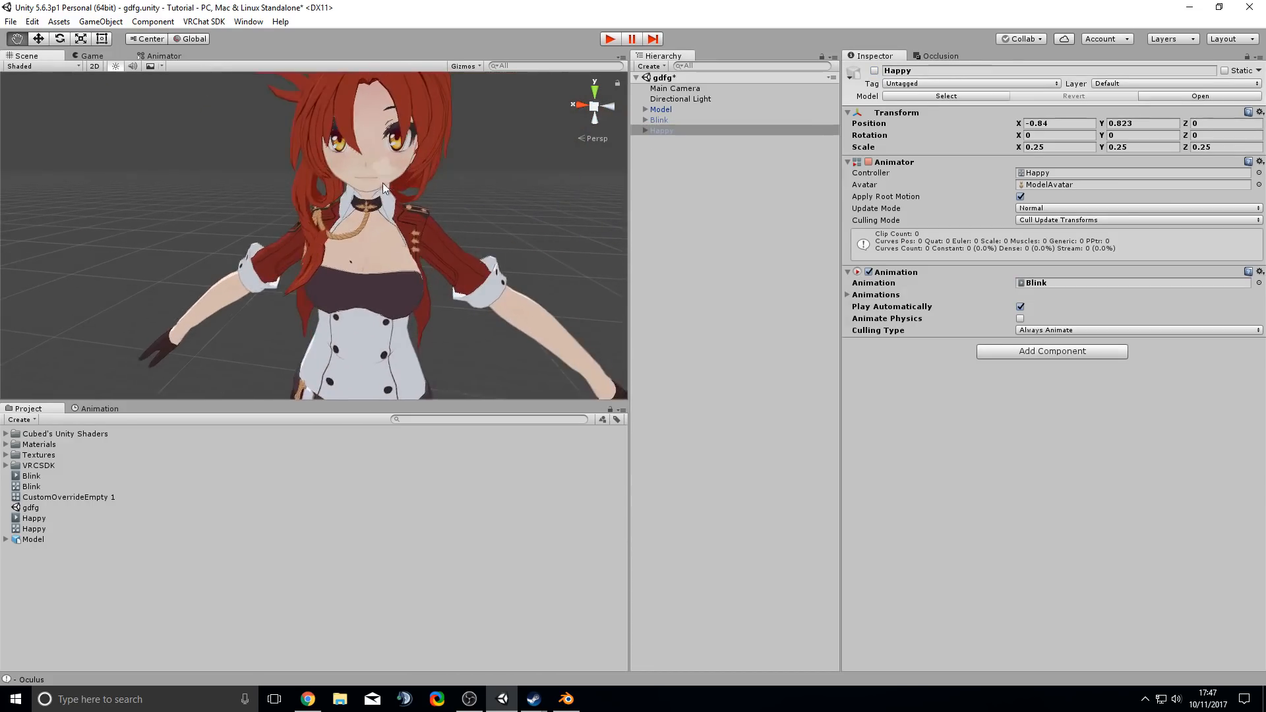
left_click(668, 110)
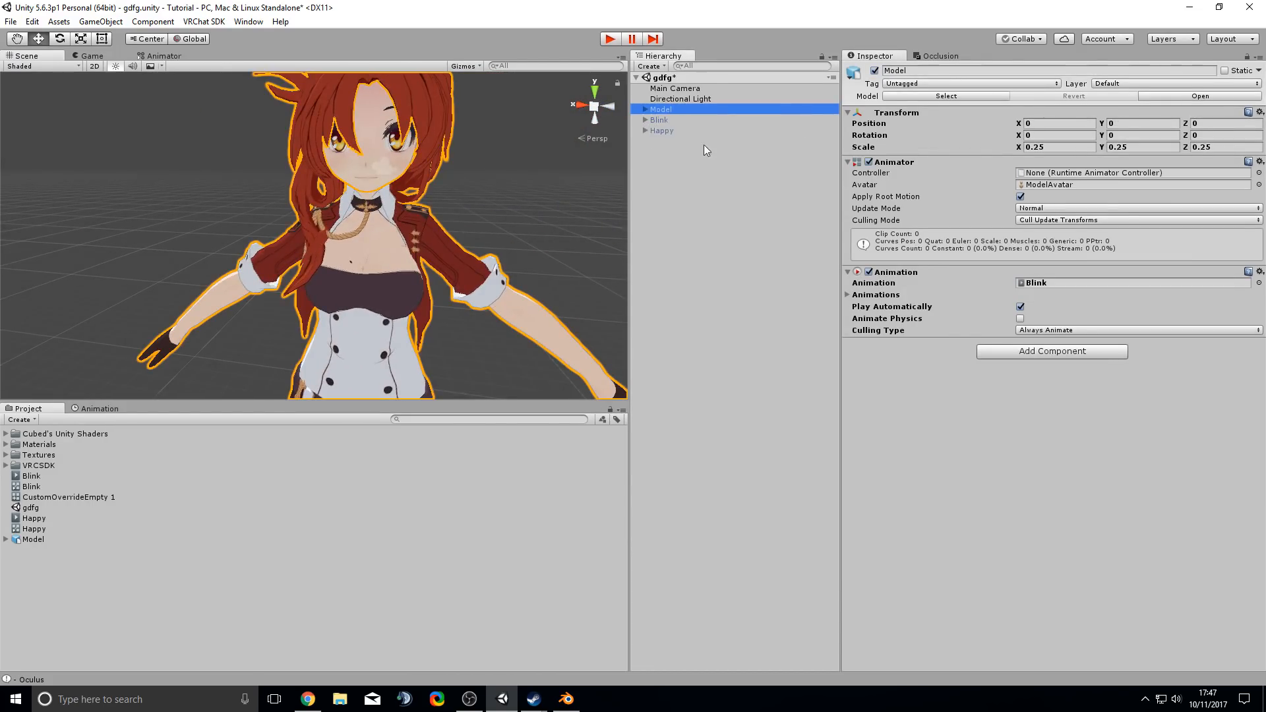
left_click(1042, 354)
type("avat")
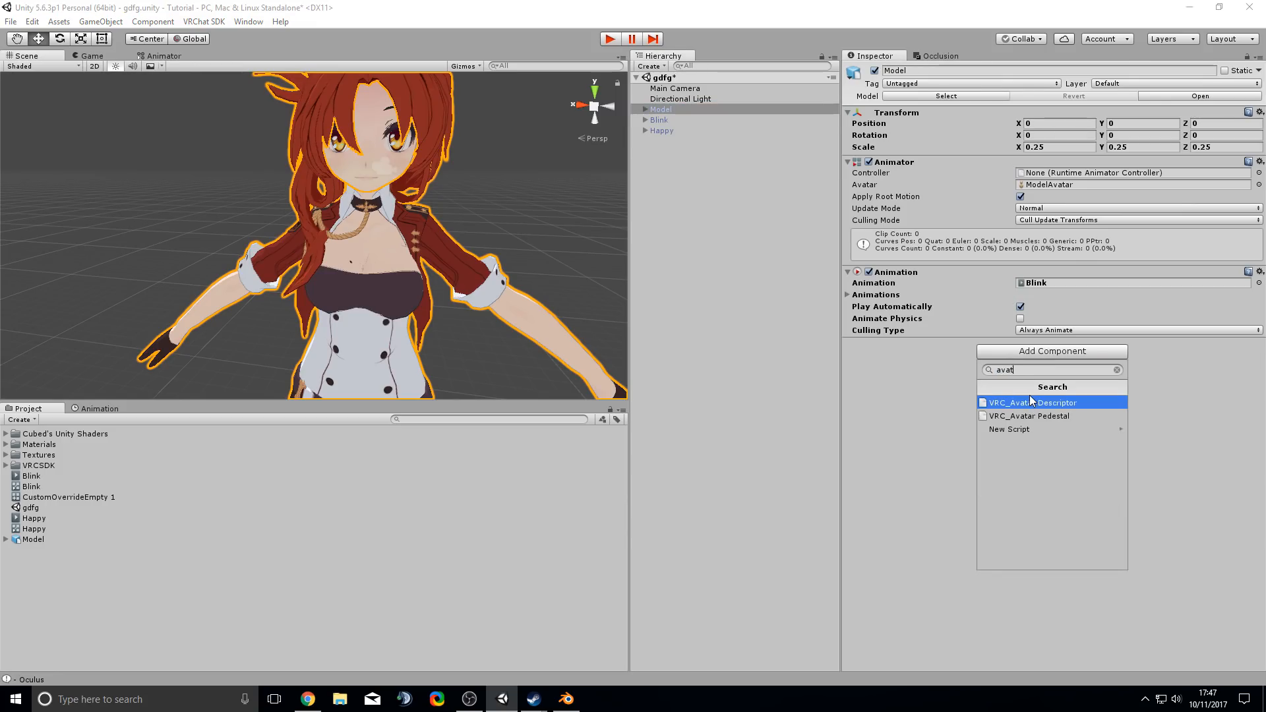
left_click(1033, 402)
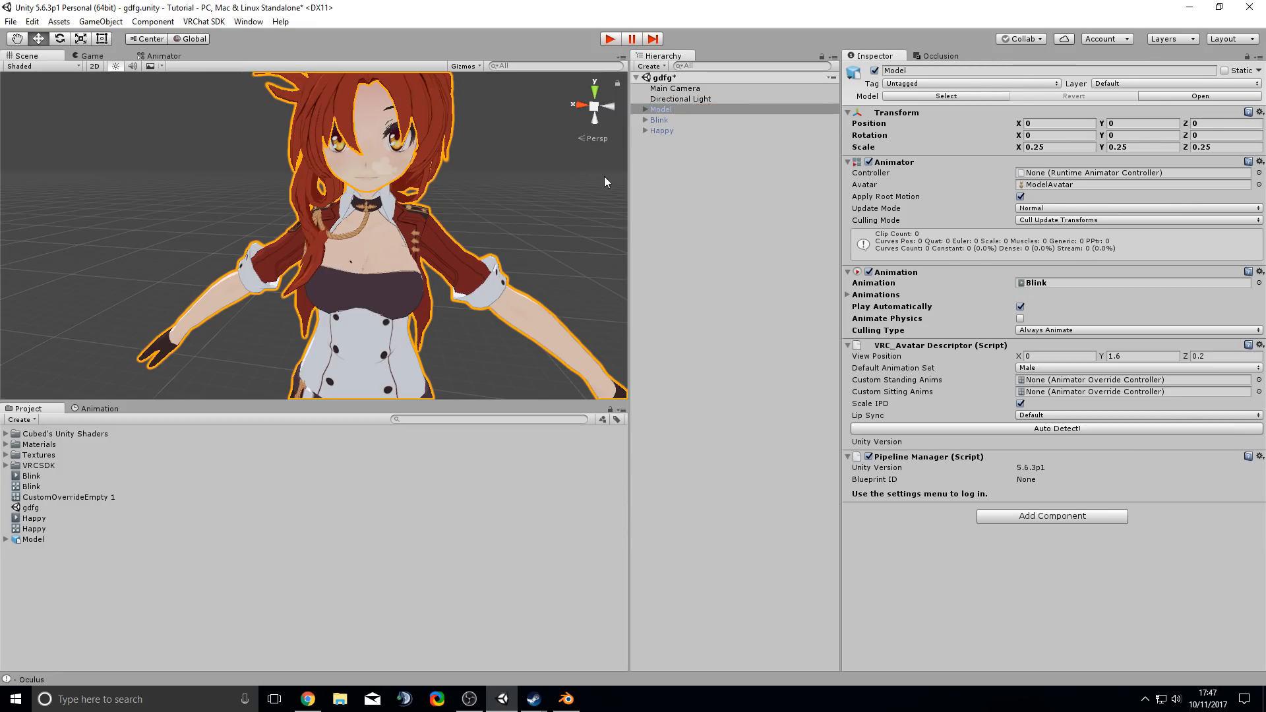
- Assign CustomOverrideEmpty 1 to both Custom Standing Anims and Custom Sitting Anims on the Model's avatar descriptor
scroll(468, 248, "down", 5)
right_click_drag(468, 248, 505, 181)
middle_click_drag(437, 254, 470, 208)
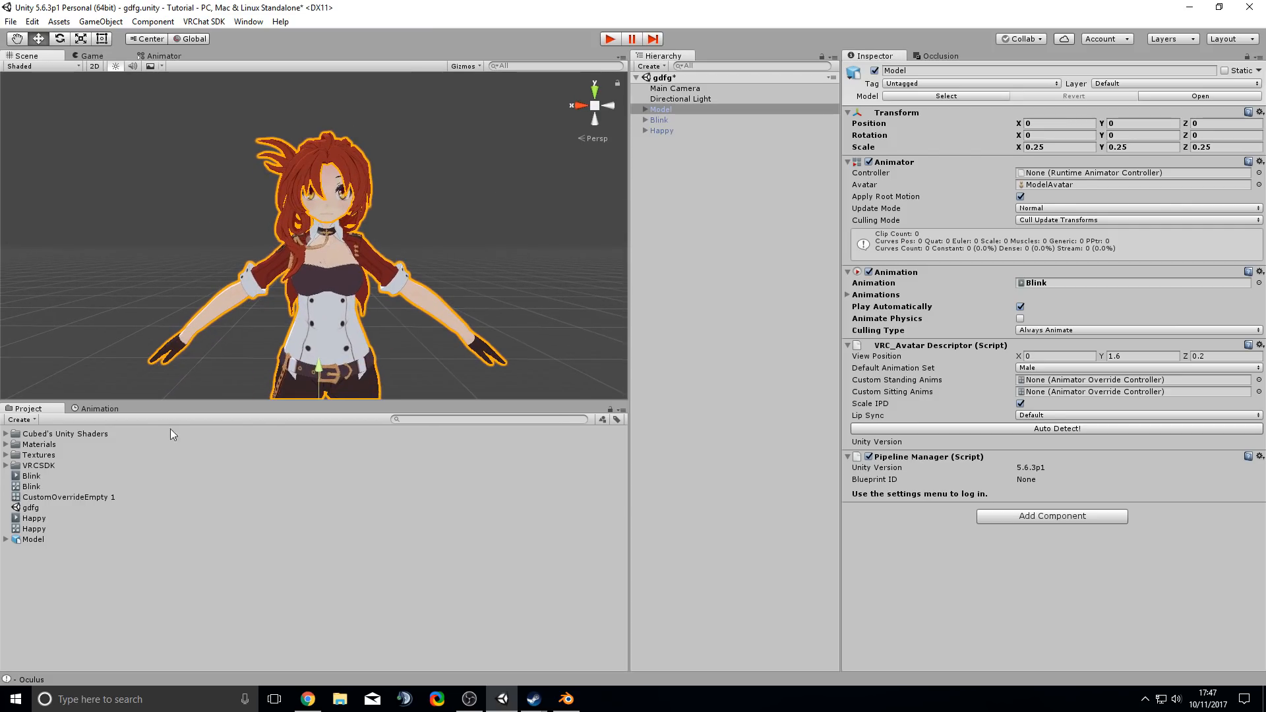
left_click_drag(50, 500, 1054, 386)
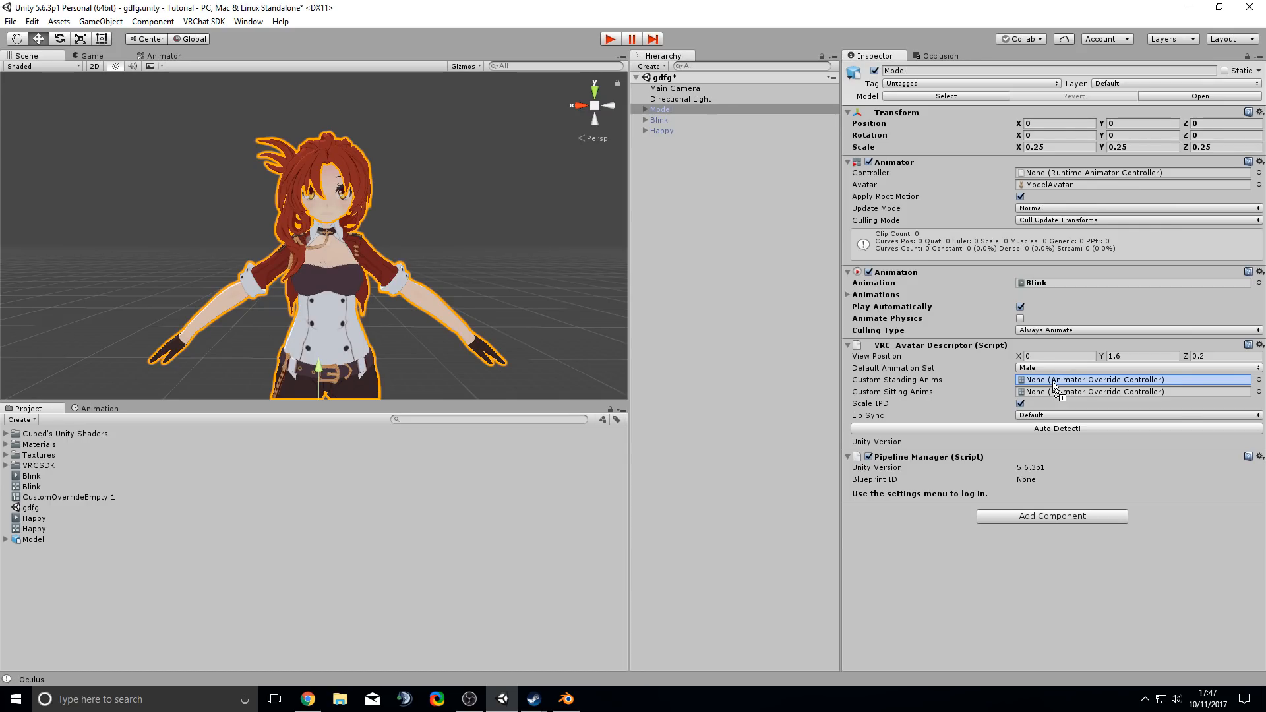
left_click_drag(1054, 386, 1054, 386)
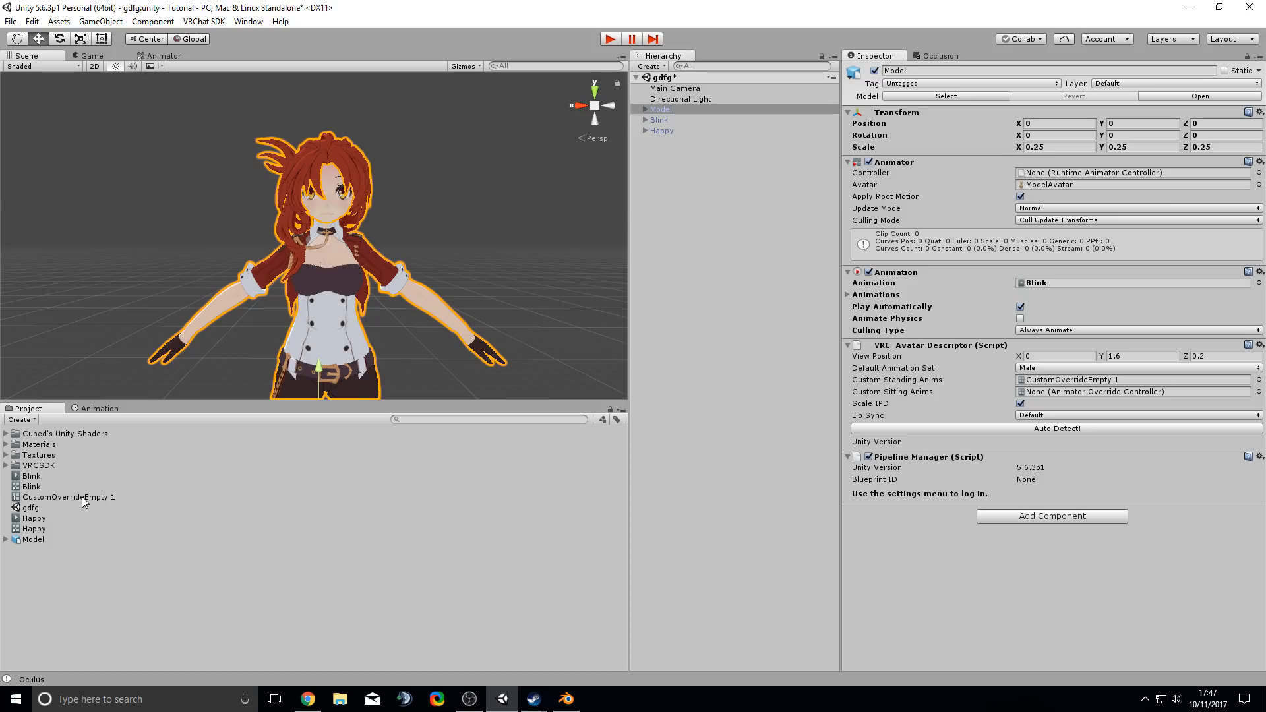
left_click_drag(88, 498, 1038, 397)
- Examine where the view position sphere sits relative to the avatar's head from the front
scroll(465, 271, "down", 4)
scroll(464, 271, "up", 4)
scroll(464, 272, "down", 4)
middle_click_drag(437, 232, 445, 224)
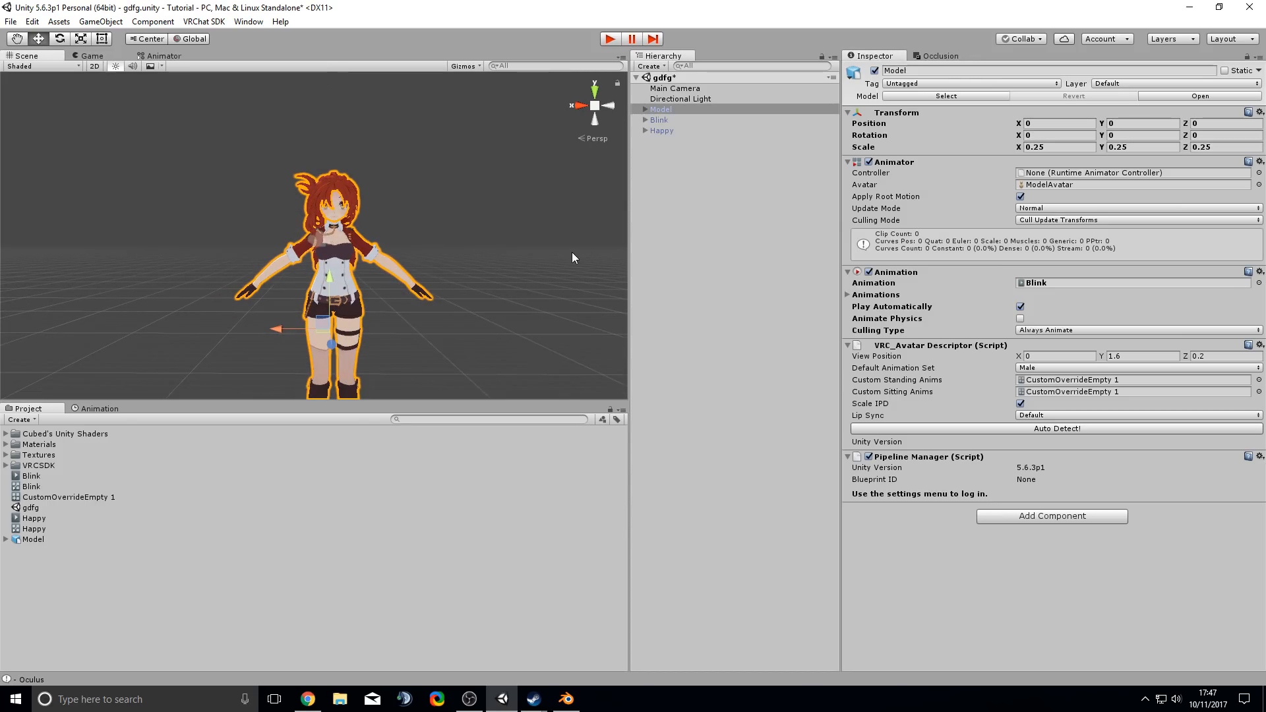
middle_click_drag(573, 253, 556, 289)
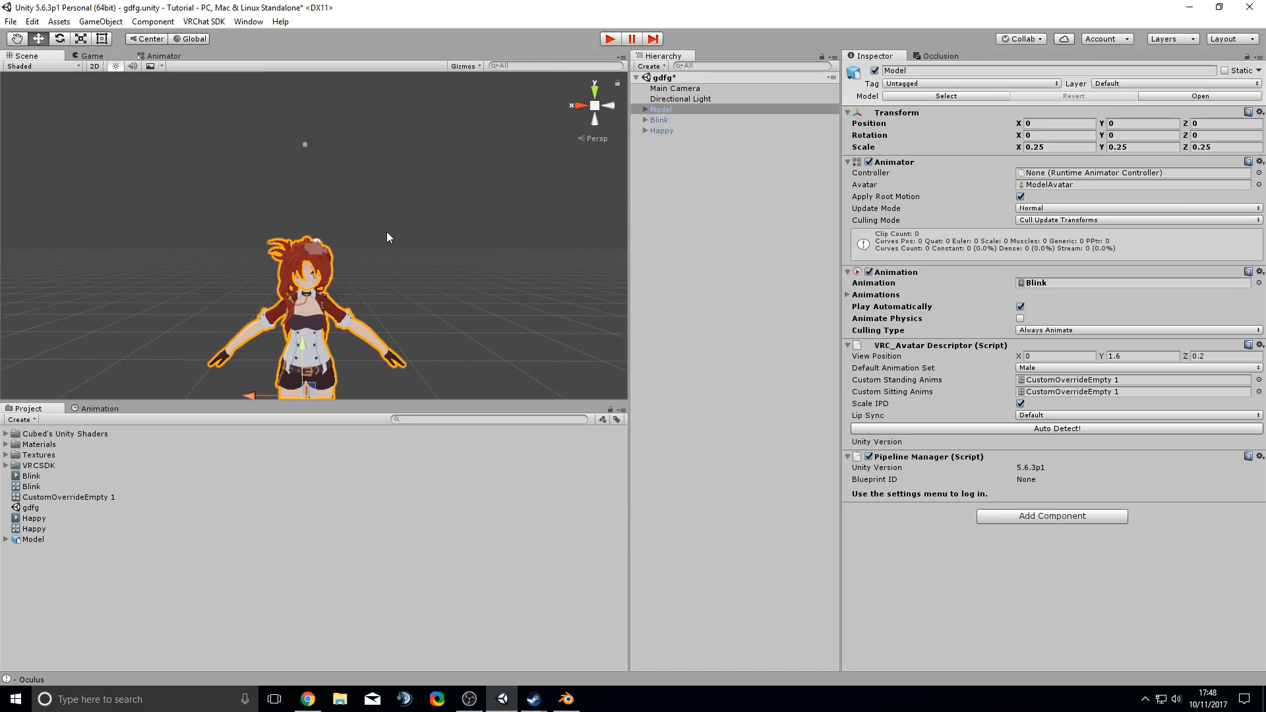
middle_click_drag(385, 242, 392, 216)
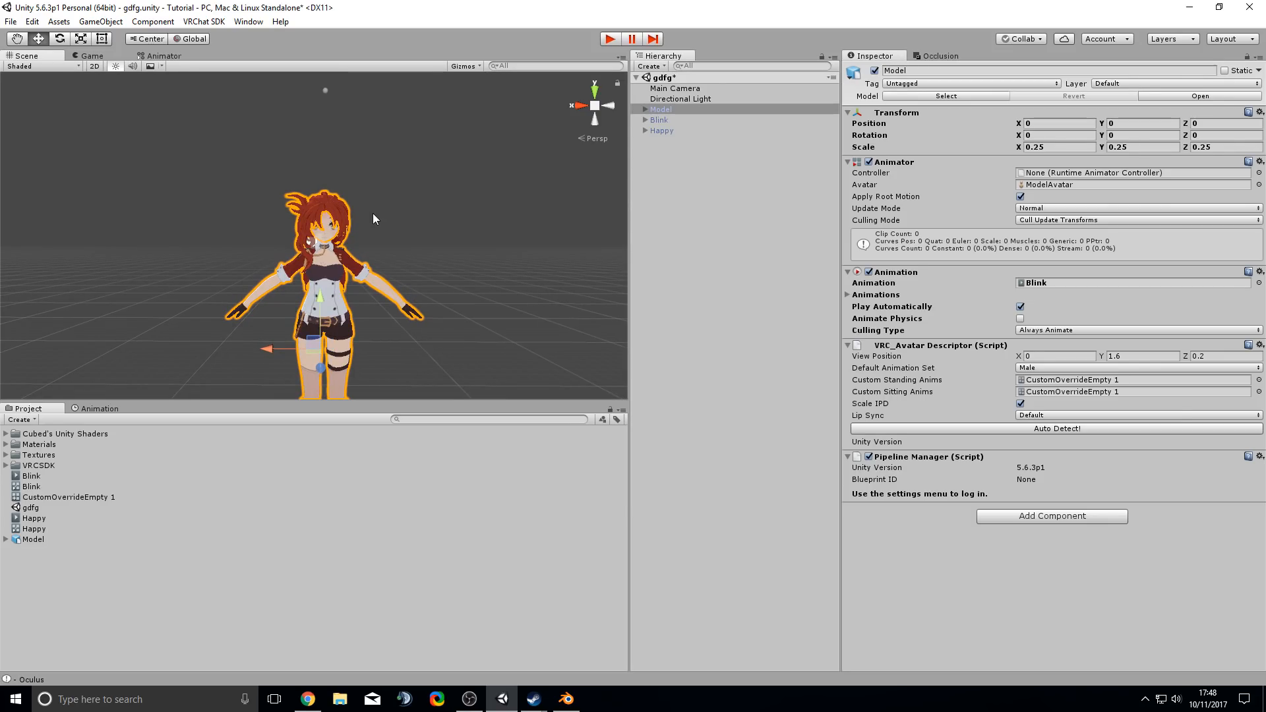
scroll(400, 195, "up", 2)
scroll(414, 207, "down", 3)
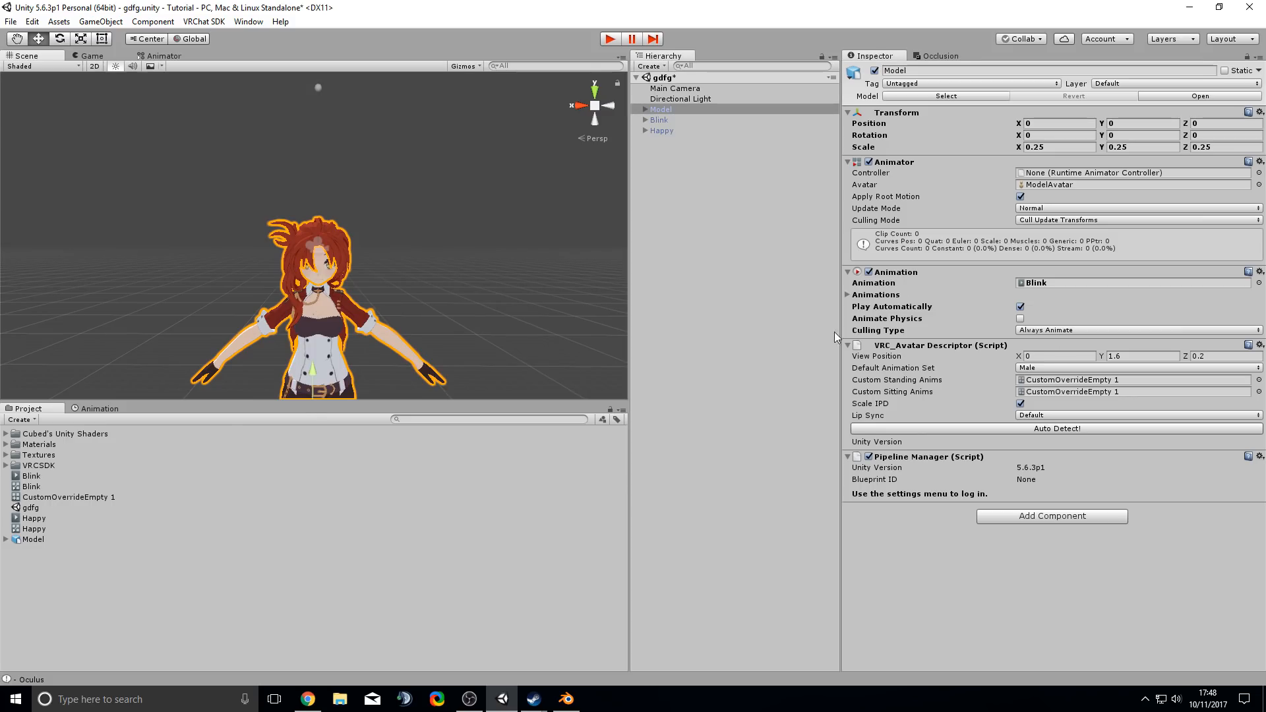
scroll(387, 291, "up", 2)
scroll(422, 297, "up", 3)
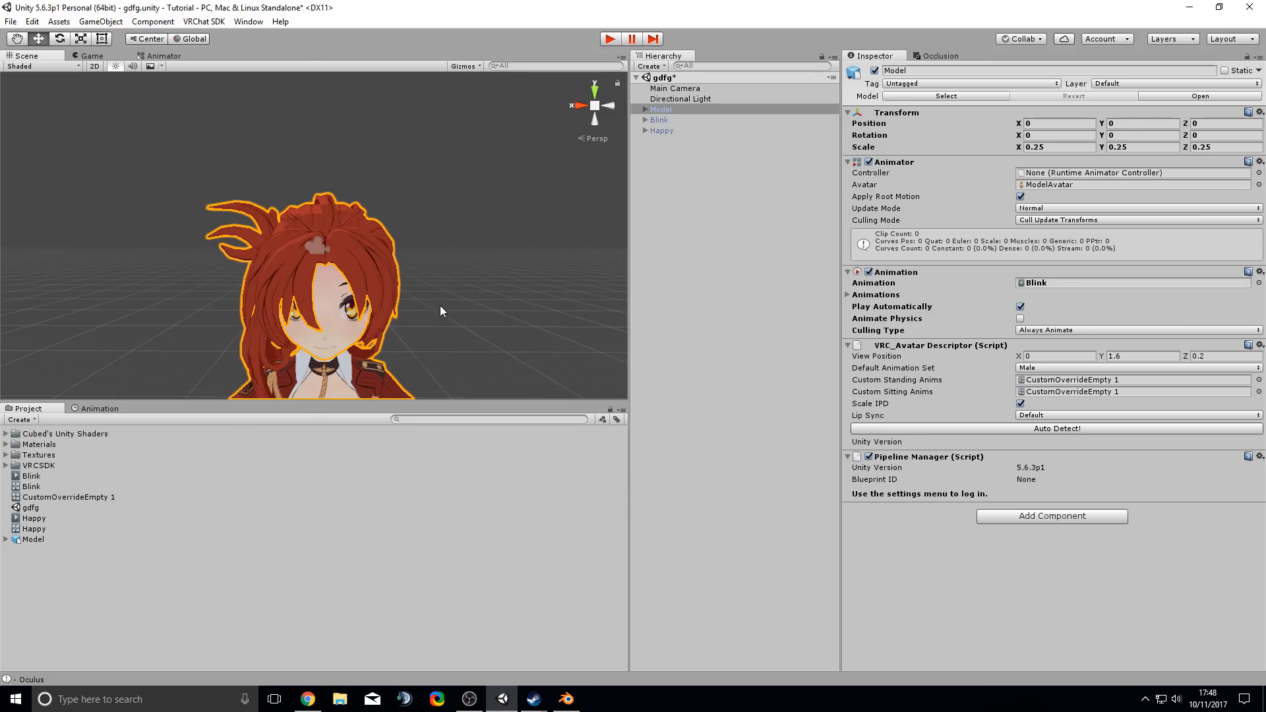
scroll(442, 306, "down", 3)
scroll(471, 294, "down", 2)
middle_click_drag(471, 294, 472, 285)
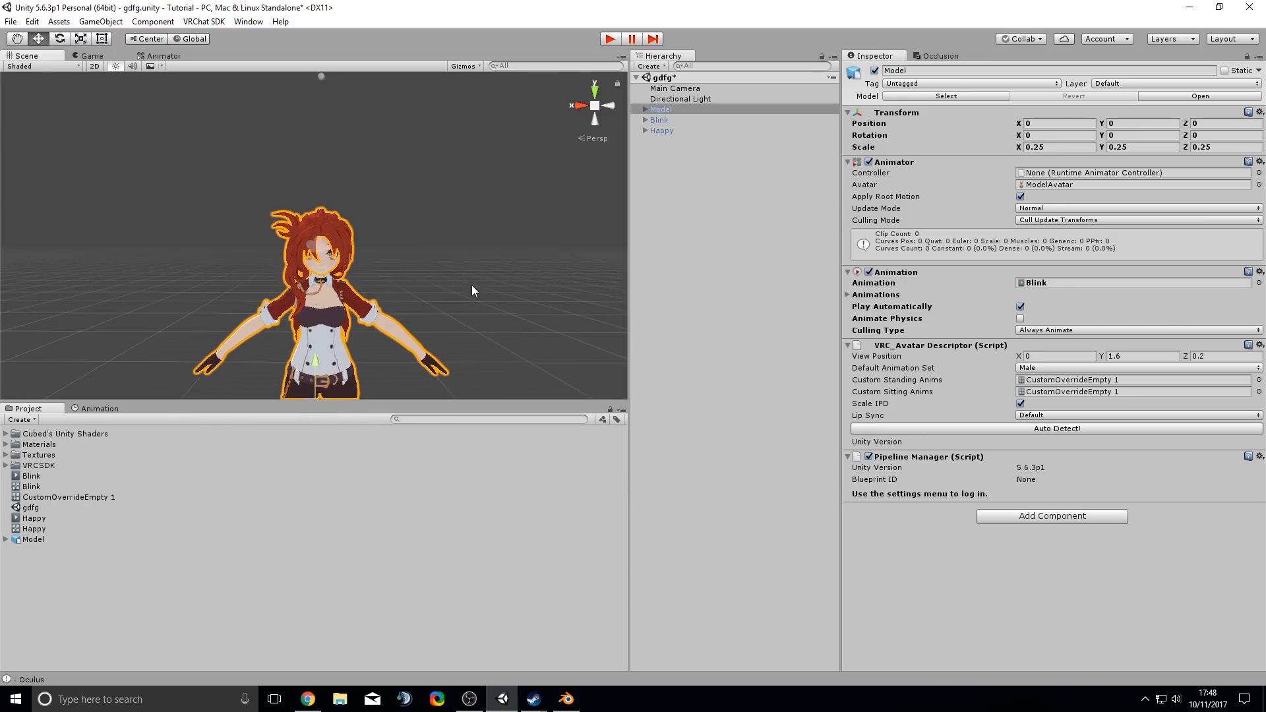
- Set the avatar descriptor's View Position Y to 1.1
left_click(1122, 358)
key("BackSpace")
type("3")
key("BackSpace")
type("2")
key("BackSpace")
type("1")
- Check the view position sphere against the eyes from the side and refine View Position Y to 1.11
scroll(418, 259, "up", 8)
left_click_drag(418, 259, 339, 246, "alt")
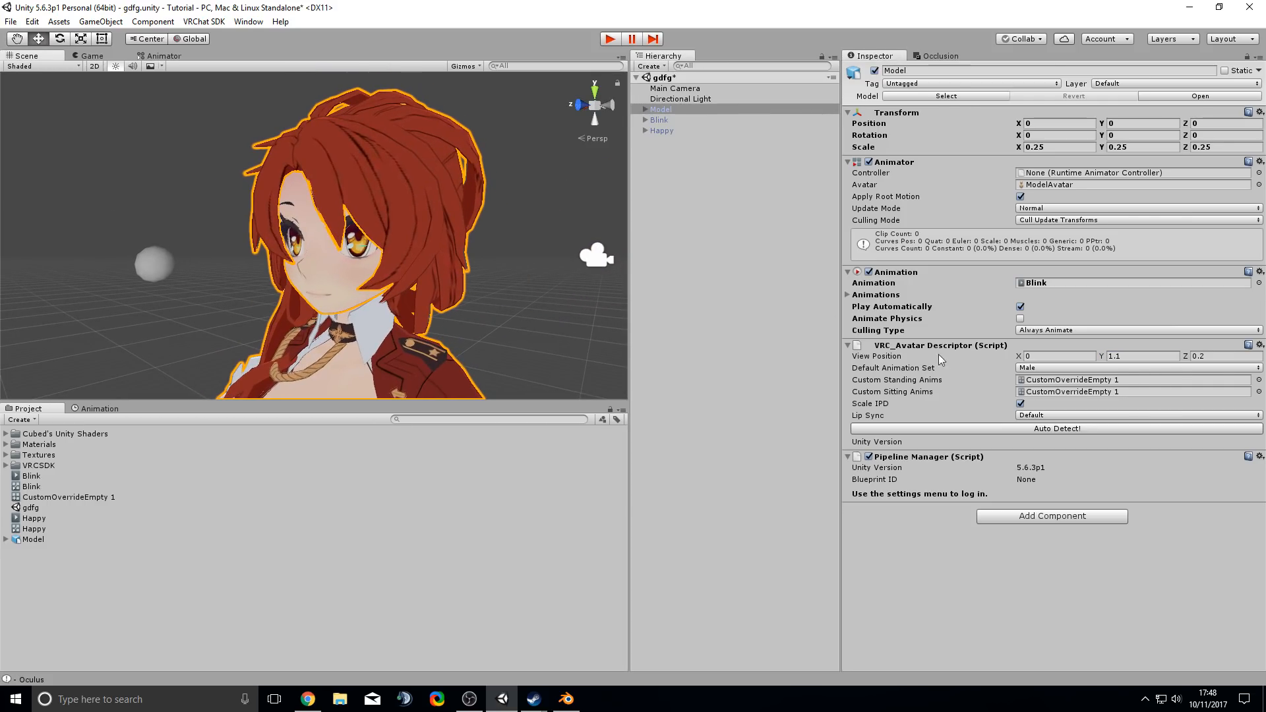
left_click(1130, 357)
type("1")
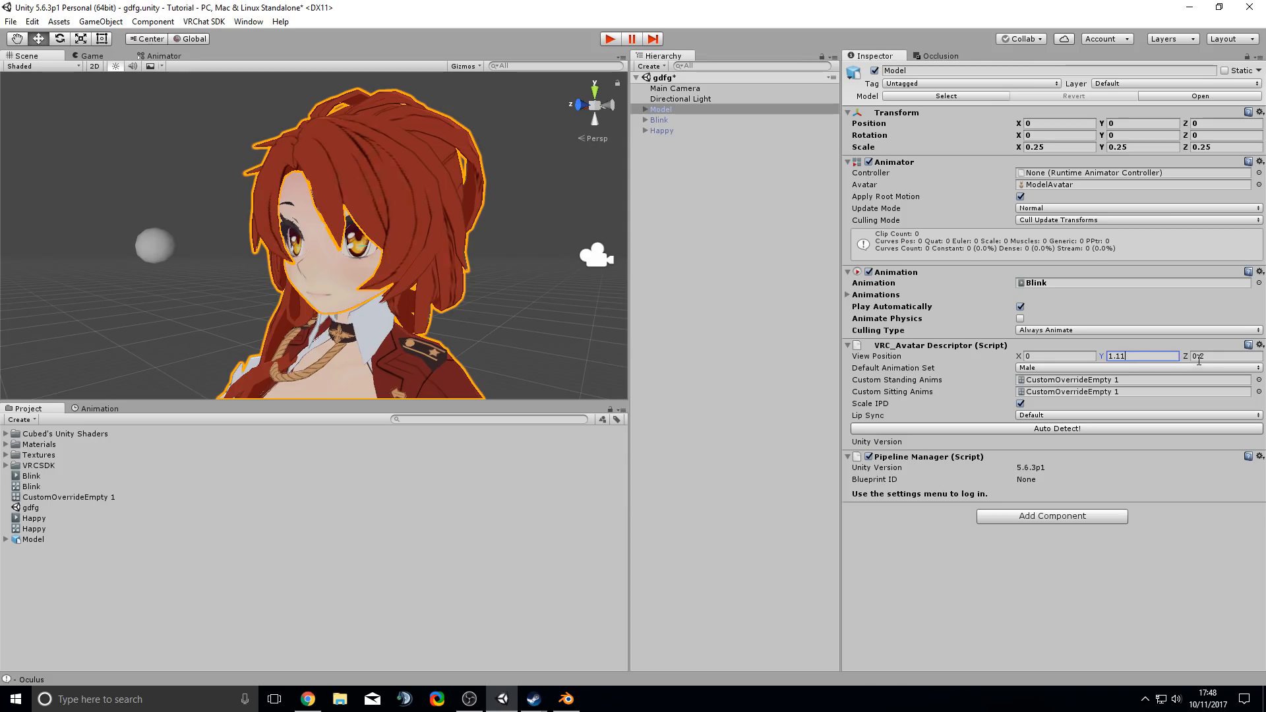
- Set the avatar descriptor's View Position Z to 0.07
left_click(1200, 357)
left_click(1205, 357)
key("BackSpace")
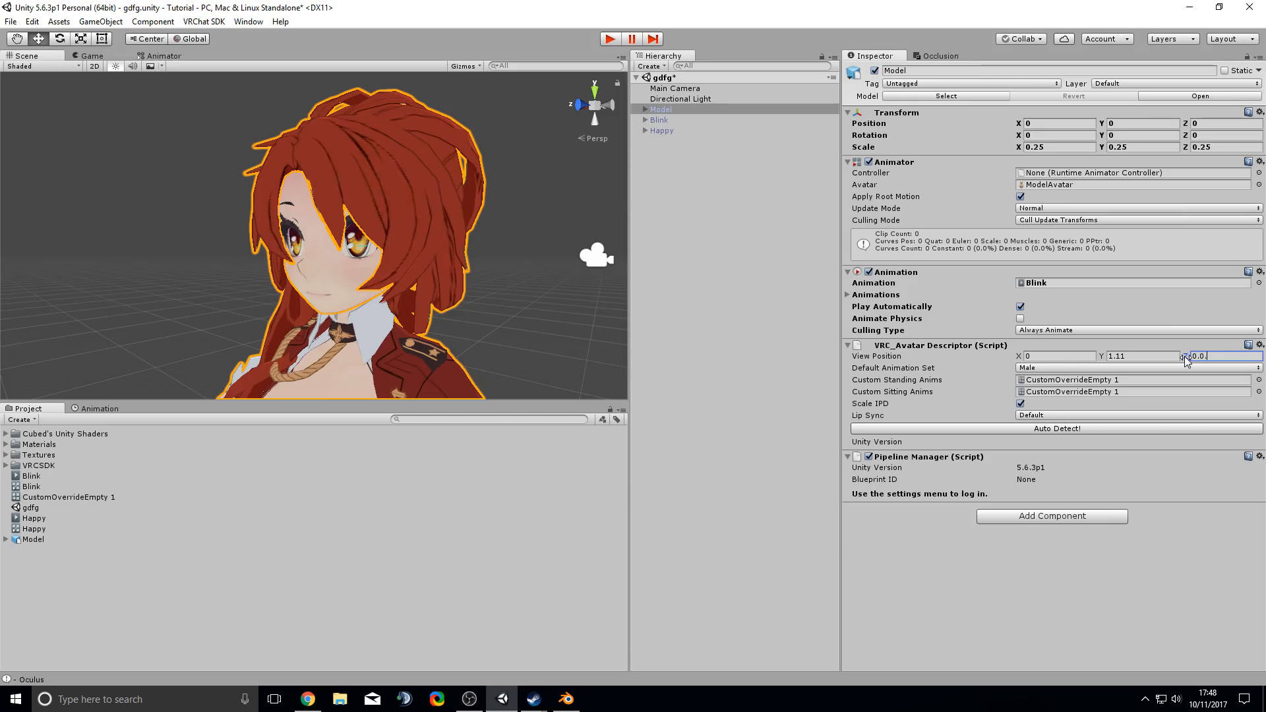
type("09")
key("BackSpace")
type("8")
key("BackSpace")
type("7")
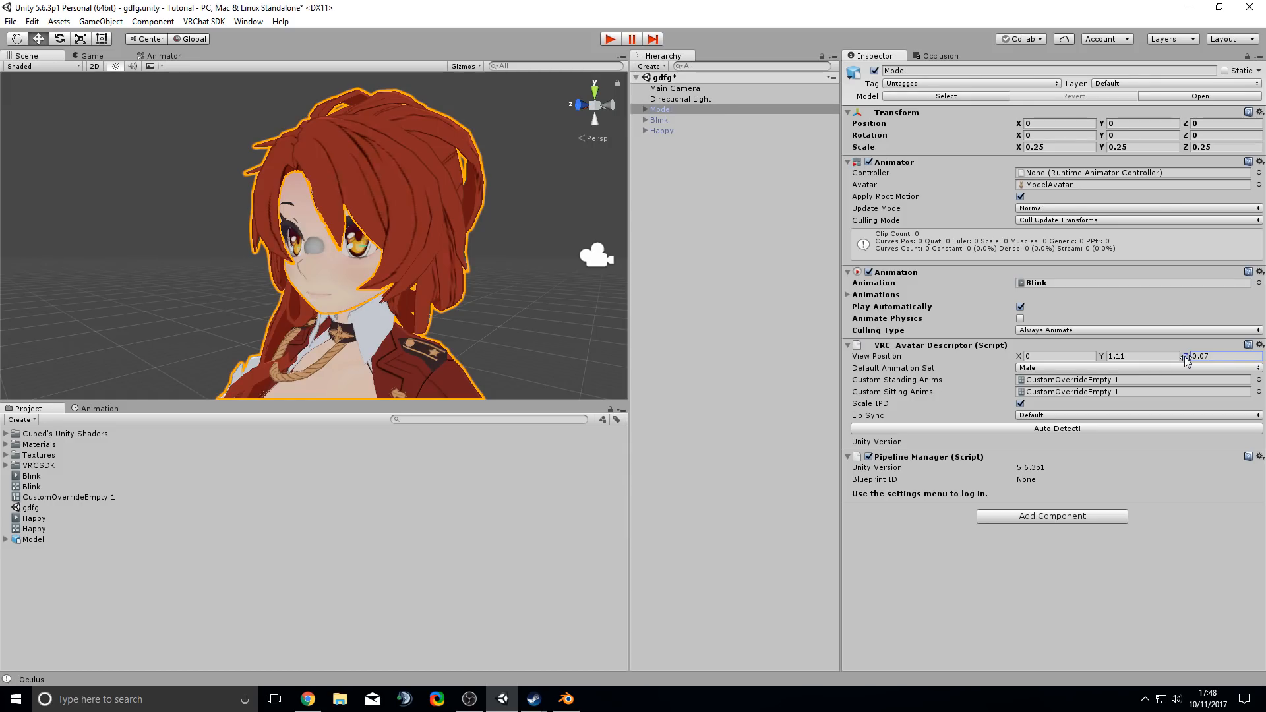
- Check the view position sphere against the eyes up close and set View Position Y to 1.12
scroll(393, 274, "up", 5)
scroll(391, 274, "down", 5)
right_click_drag(390, 275, 394, 270)
mouse_move(394, 269)
middle_mouse_down()
mouse_move(338, 267)
mouse_move(387, 267)
middle_mouse_up()
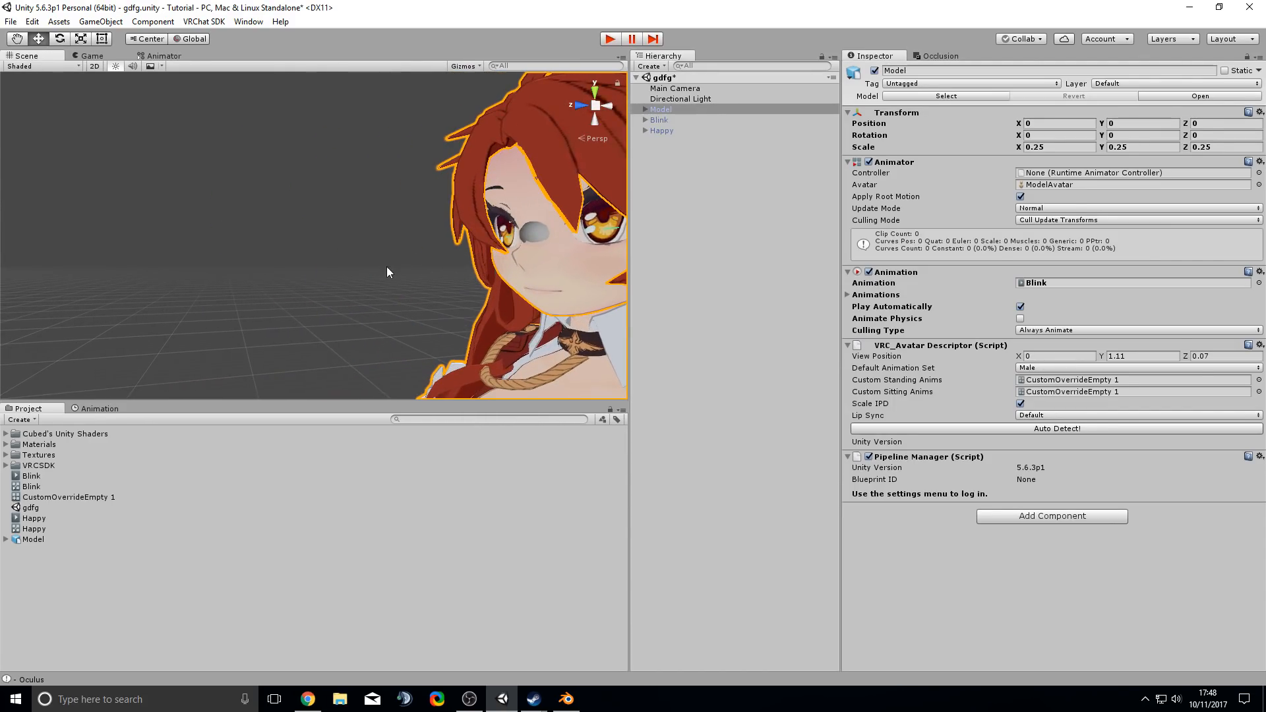
left_click(1127, 357)
key("BackSpace")
type("2")
middle_click_drag(404, 299, 397, 251)
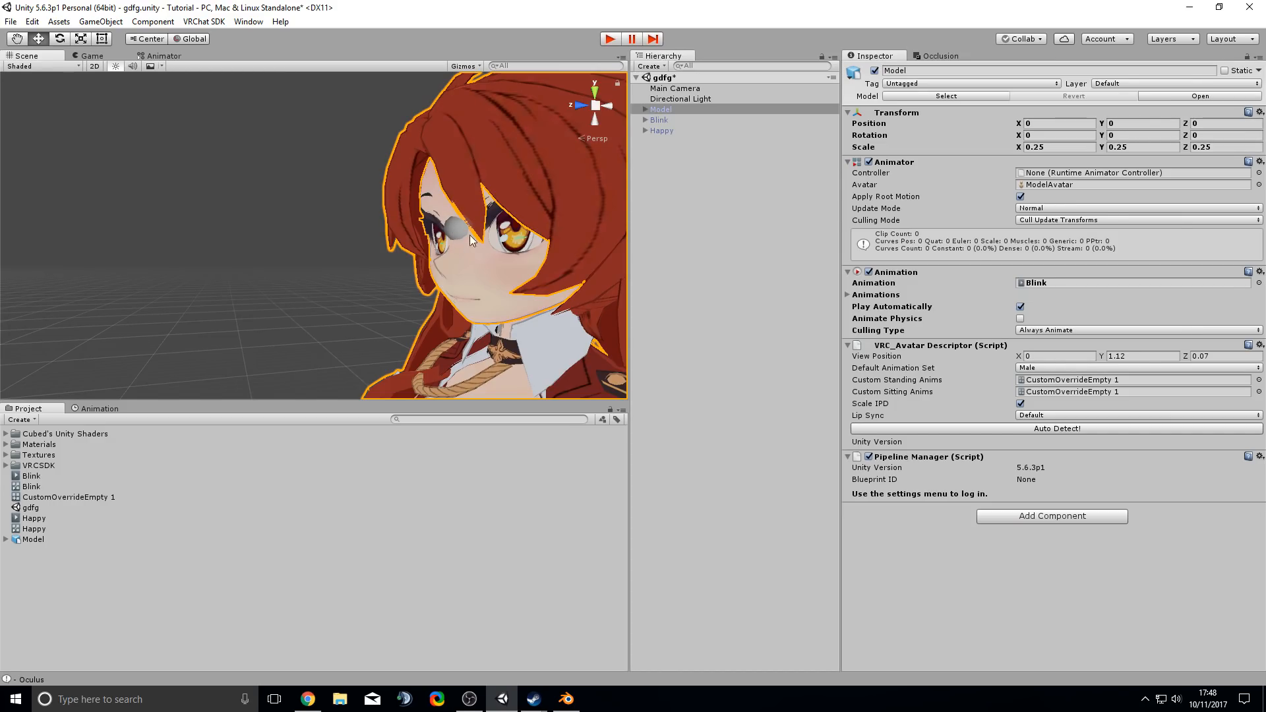
- Change the avatar descriptor's Default Animation Set to Female
scroll(469, 236, "down", 8)
right_click_drag(398, 258, 411, 282)
left_click(1033, 368)
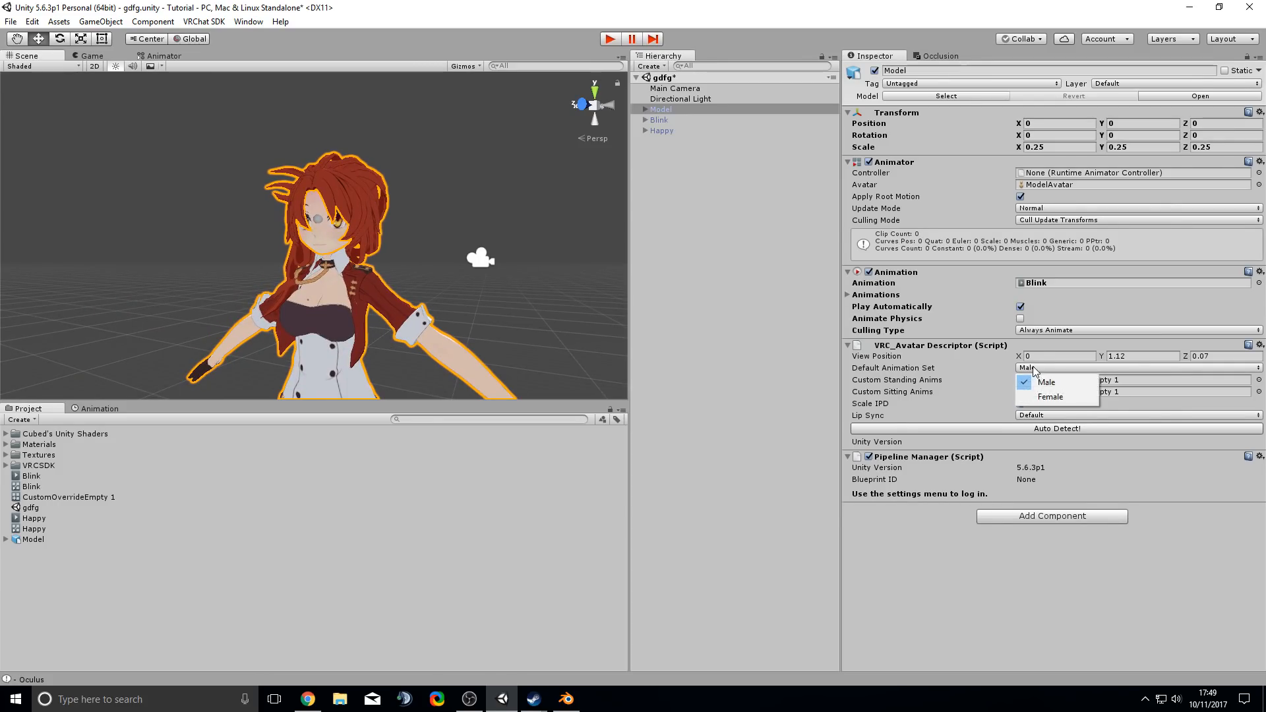
left_click(1047, 399)
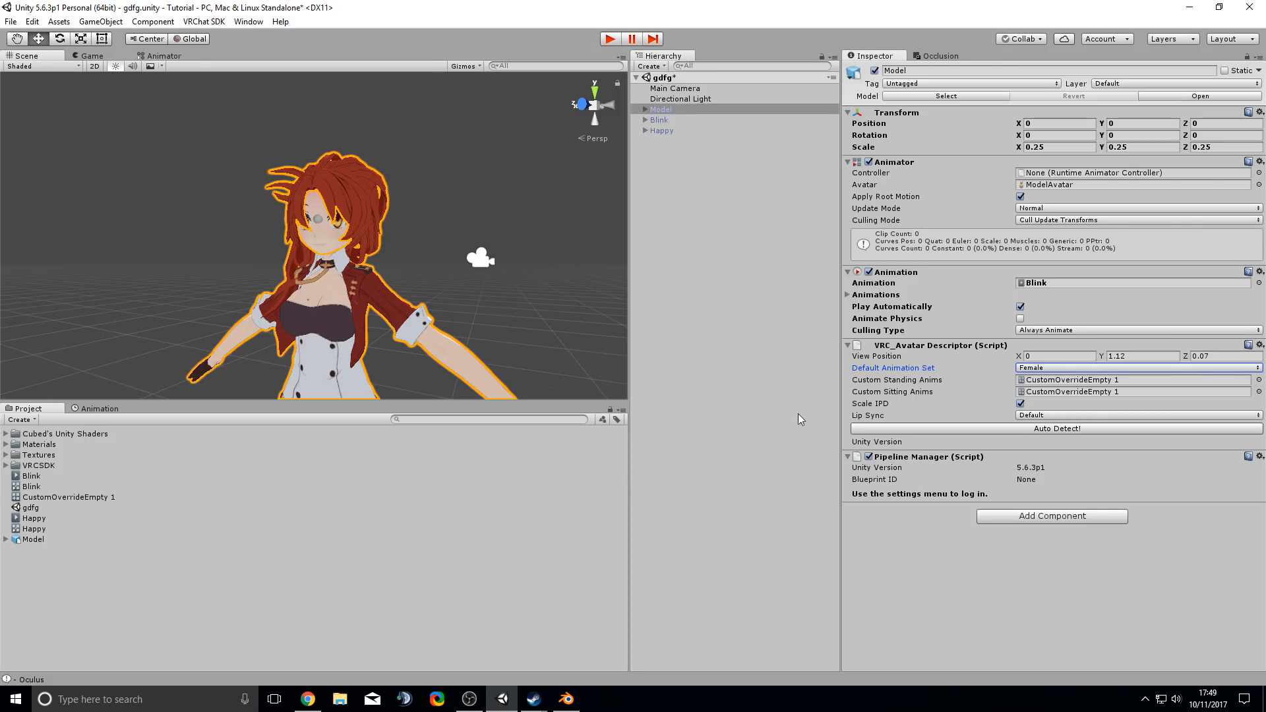
- Set Lip Sync to Viseme Blend Shape and assign the Model's Face object as the Face Mesh
middle_click_drag(363, 273, 462, 245)
scroll(437, 245, "up", 5)
right_click_drag(459, 251, 506, 266)
middle_click_drag(506, 265, 476, 262)
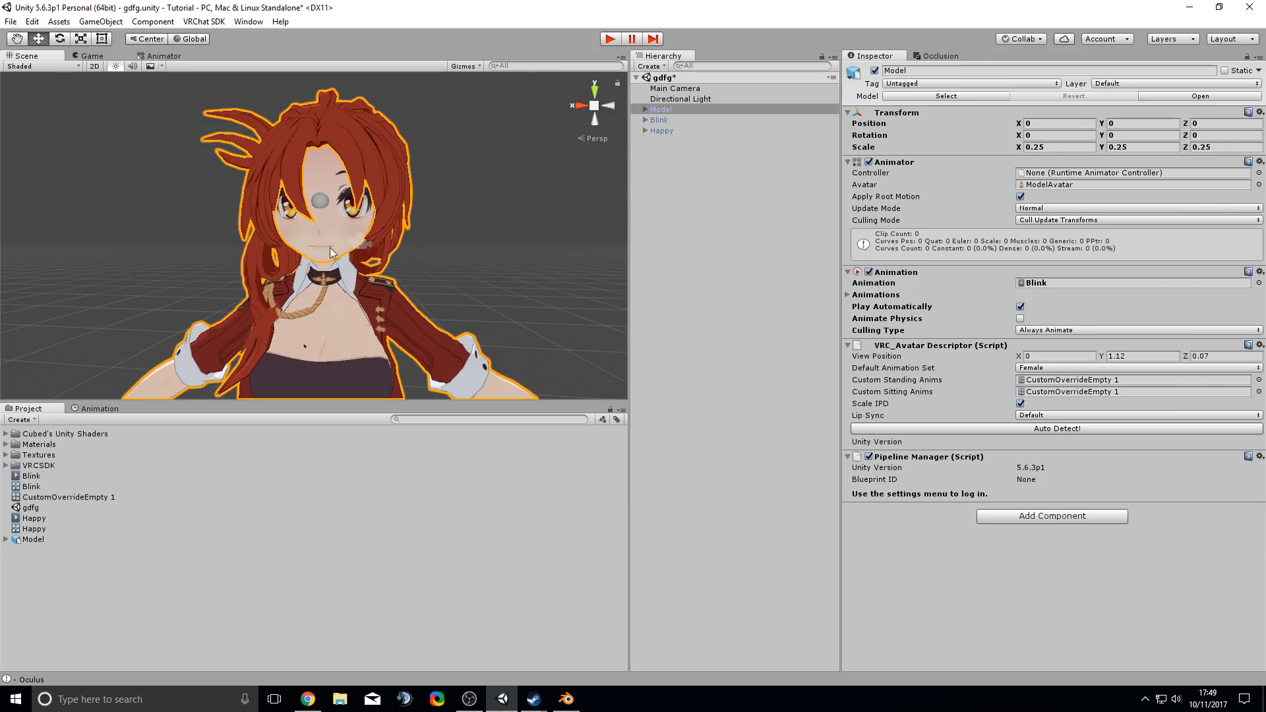
left_click(1053, 416)
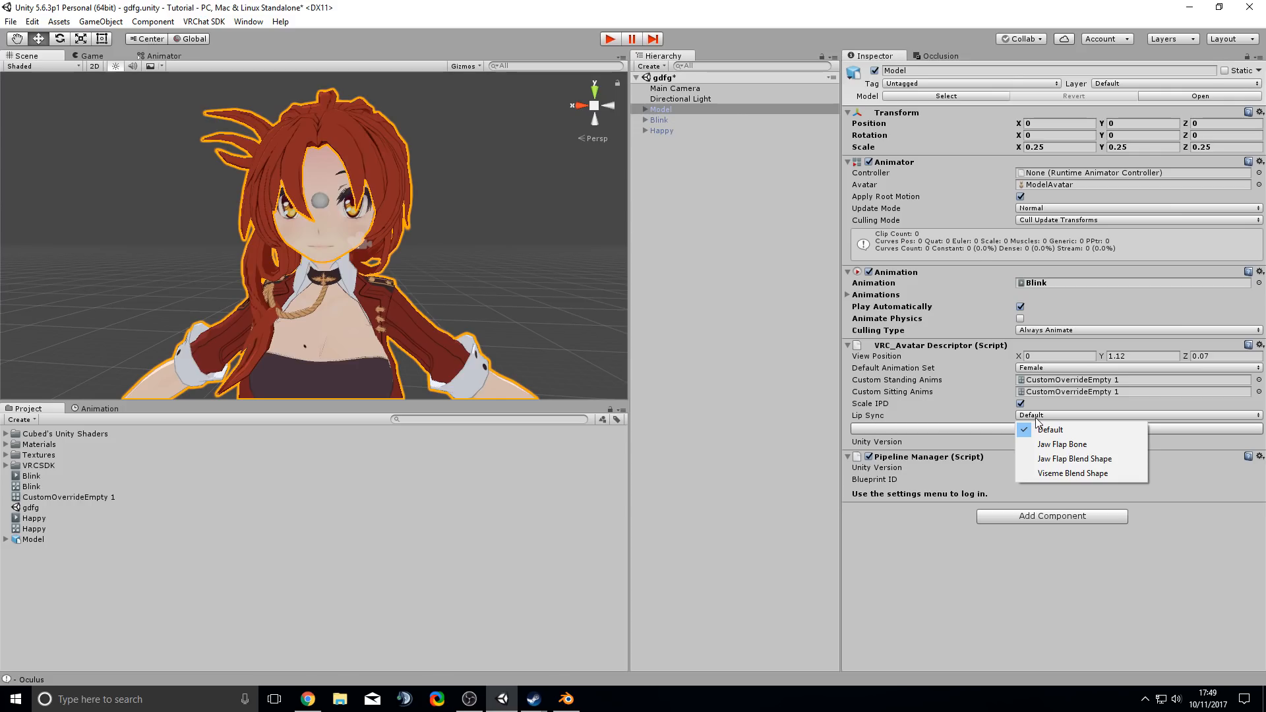
left_click(1063, 473)
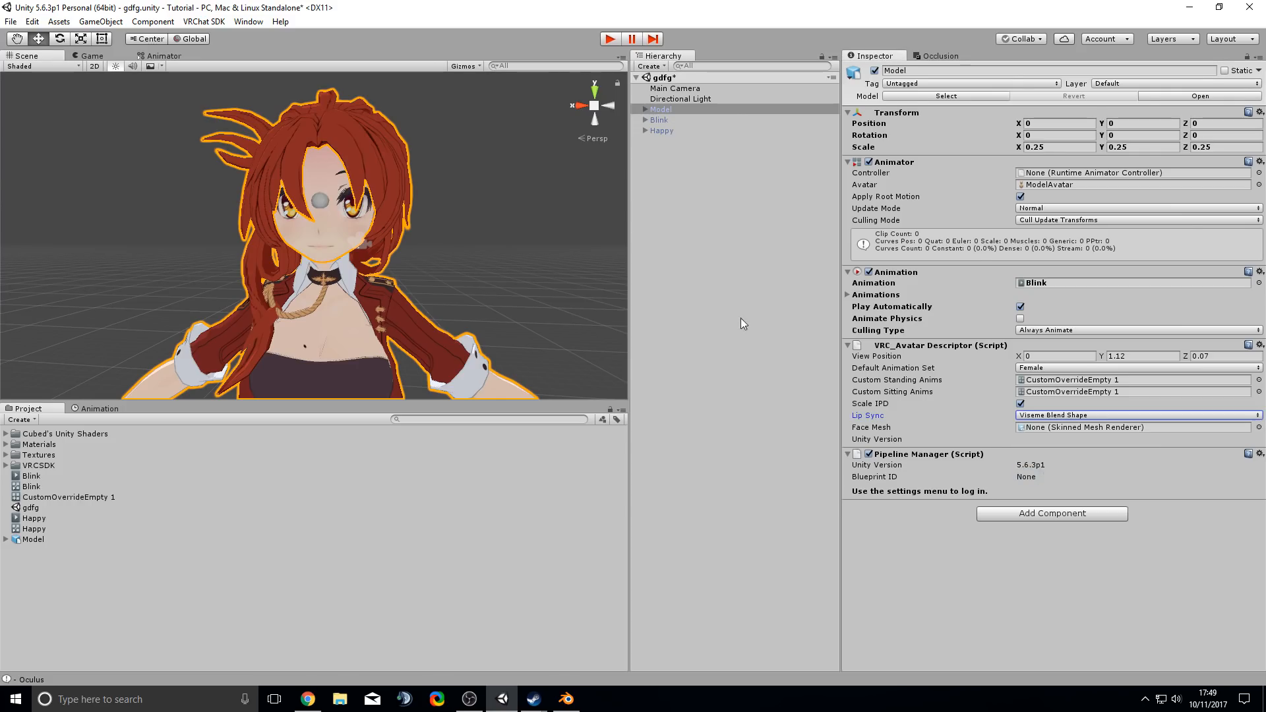
left_click(647, 109)
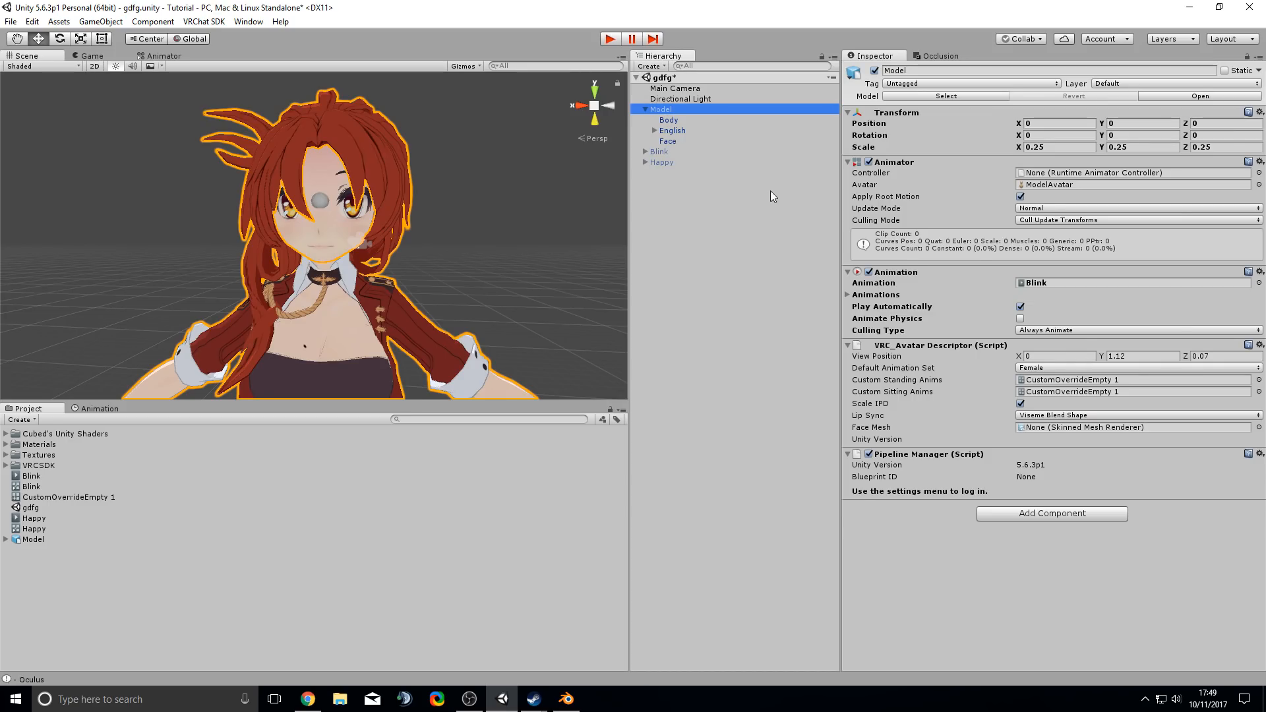
left_click_drag(670, 141, 1048, 433)
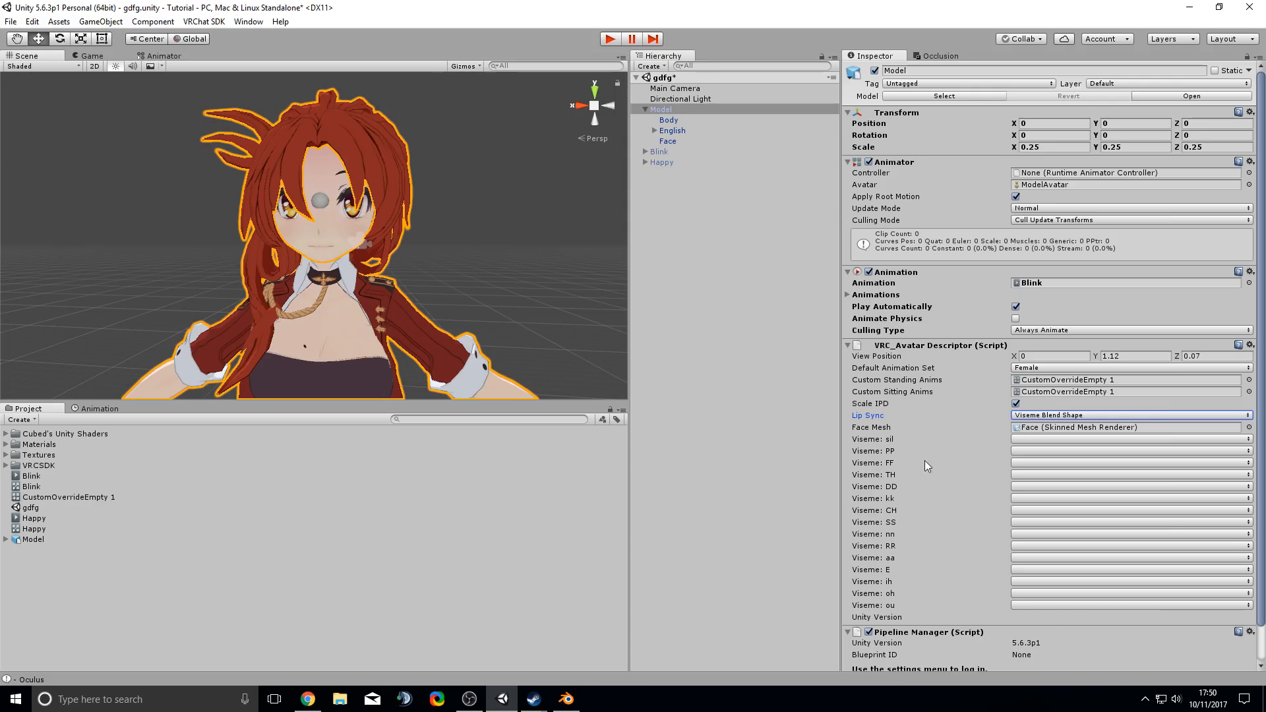
- Assign the ^ blend shape to the visemes sil, PP, FF, TH and DD
scroll(895, 463, "down", 1)
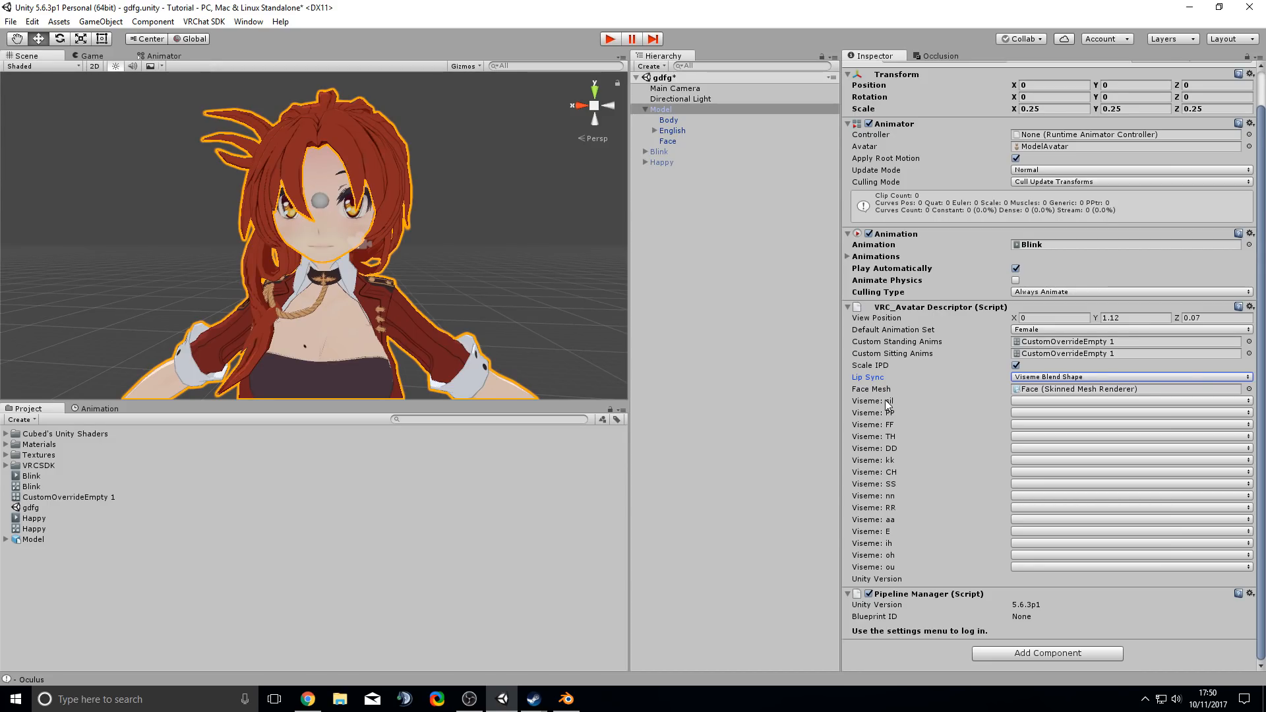
left_click(1050, 401)
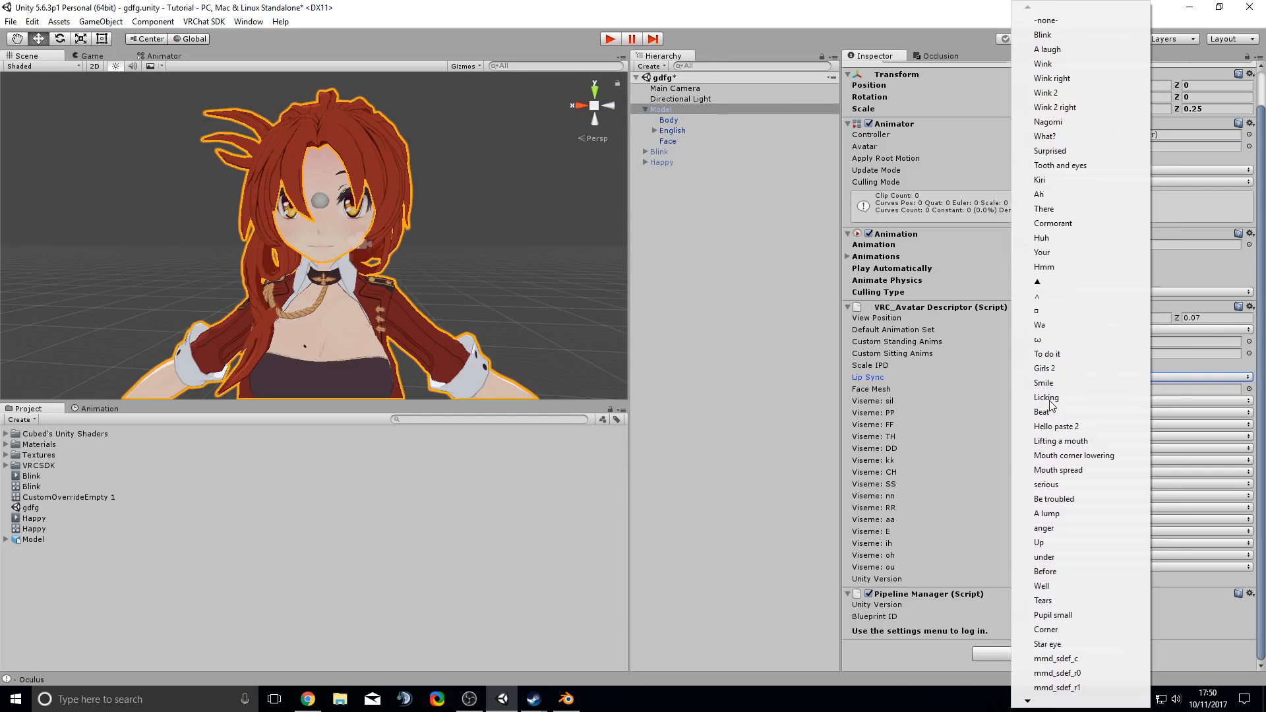
left_click(1058, 299)
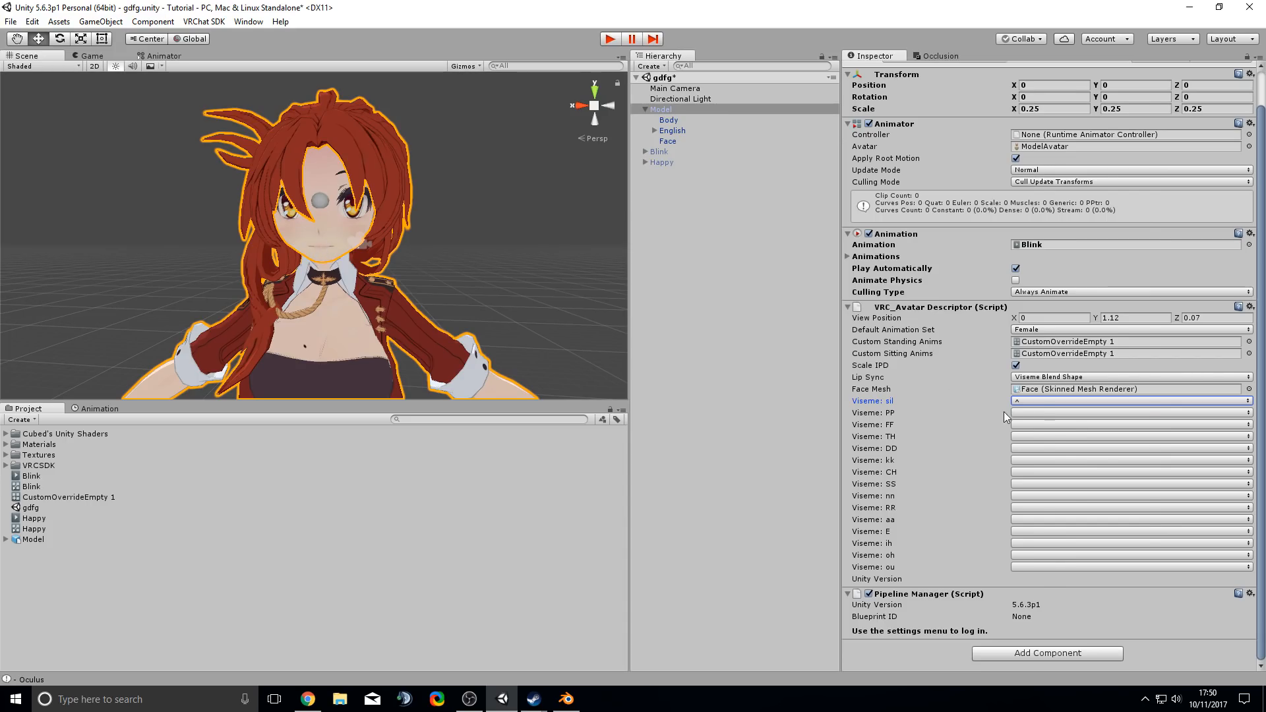
left_click(1025, 413)
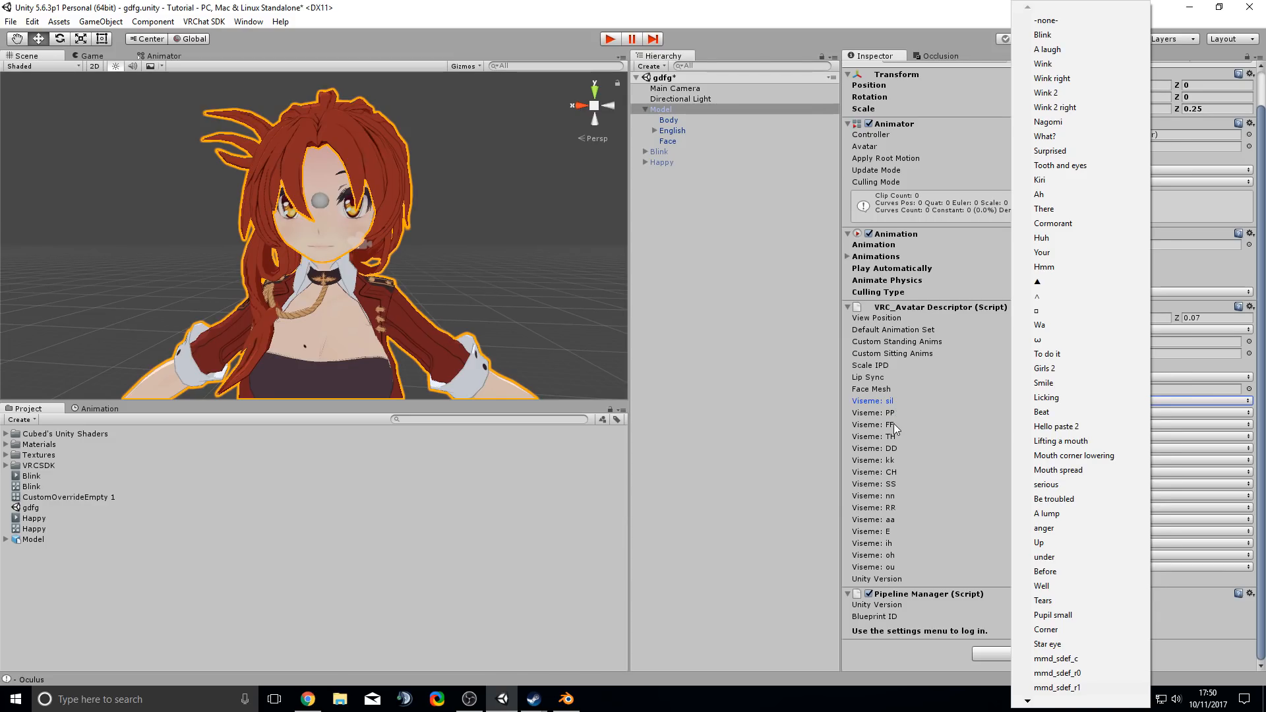
left_click(893, 423)
left_click(1020, 411)
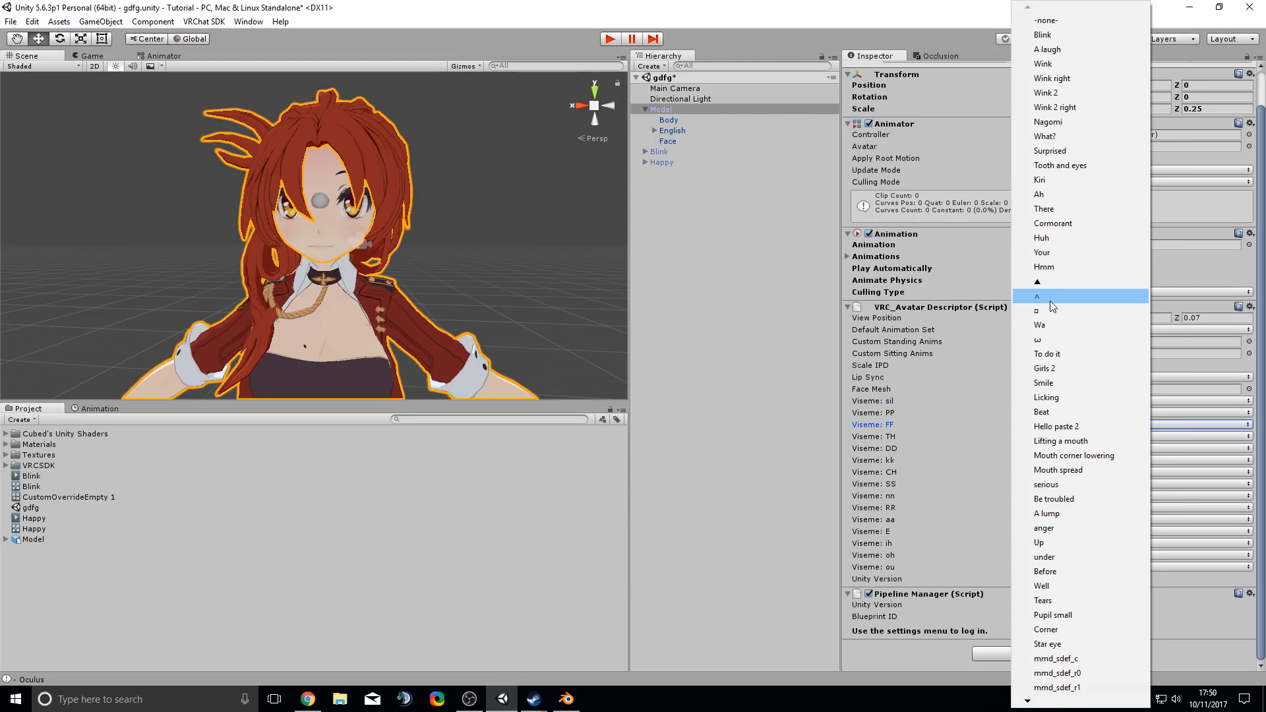
left_click(1056, 296)
left_click(1017, 422)
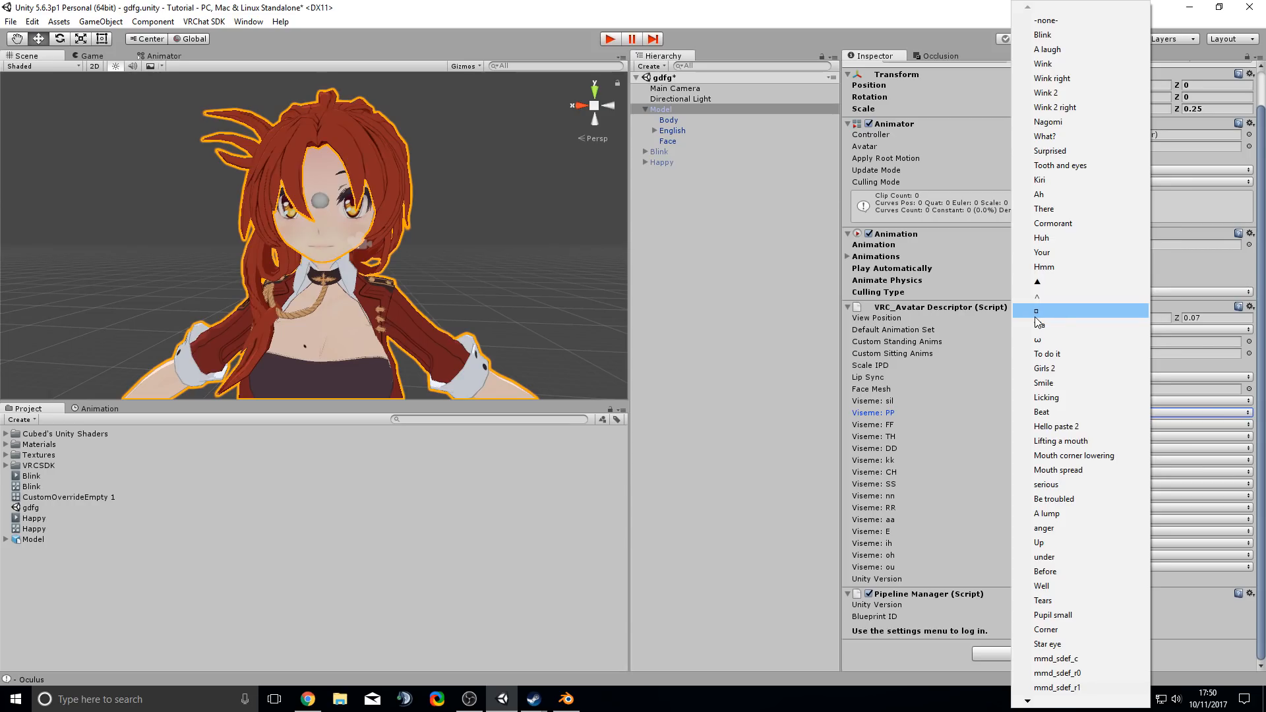
left_click(1039, 298)
left_click(1015, 436)
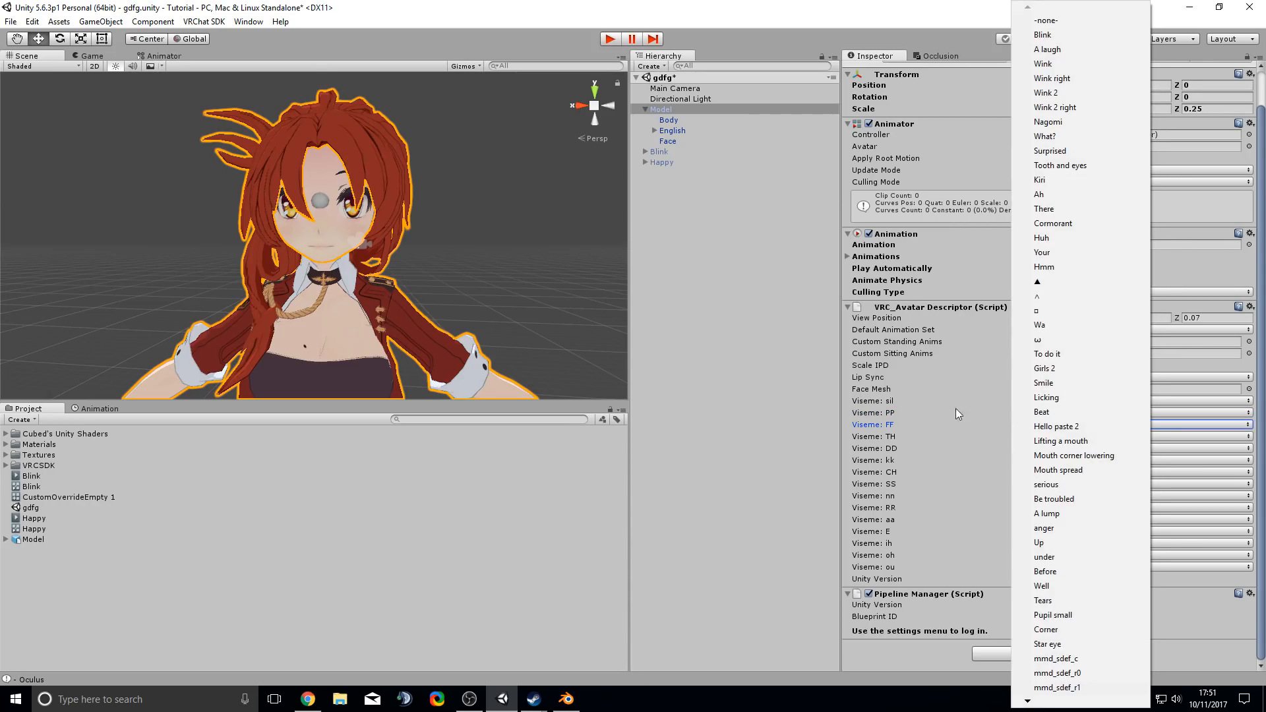
left_click(1047, 303)
left_click(1026, 448)
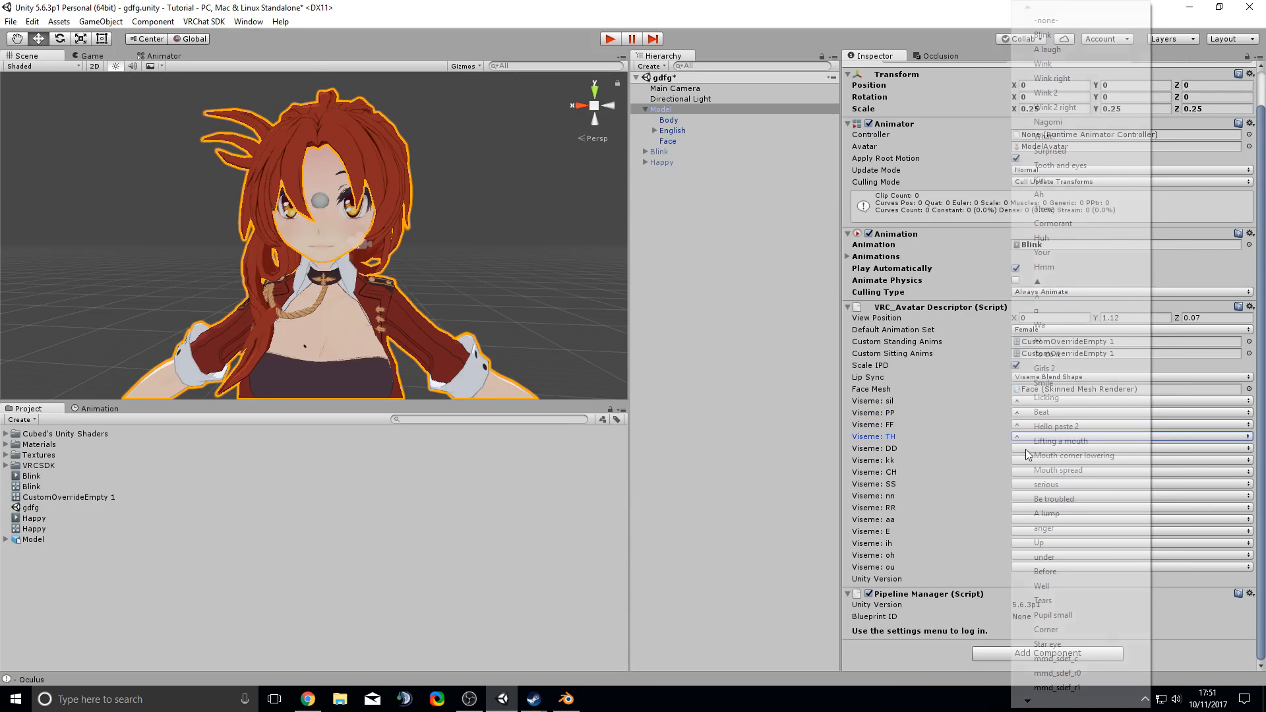
left_click(1049, 300)
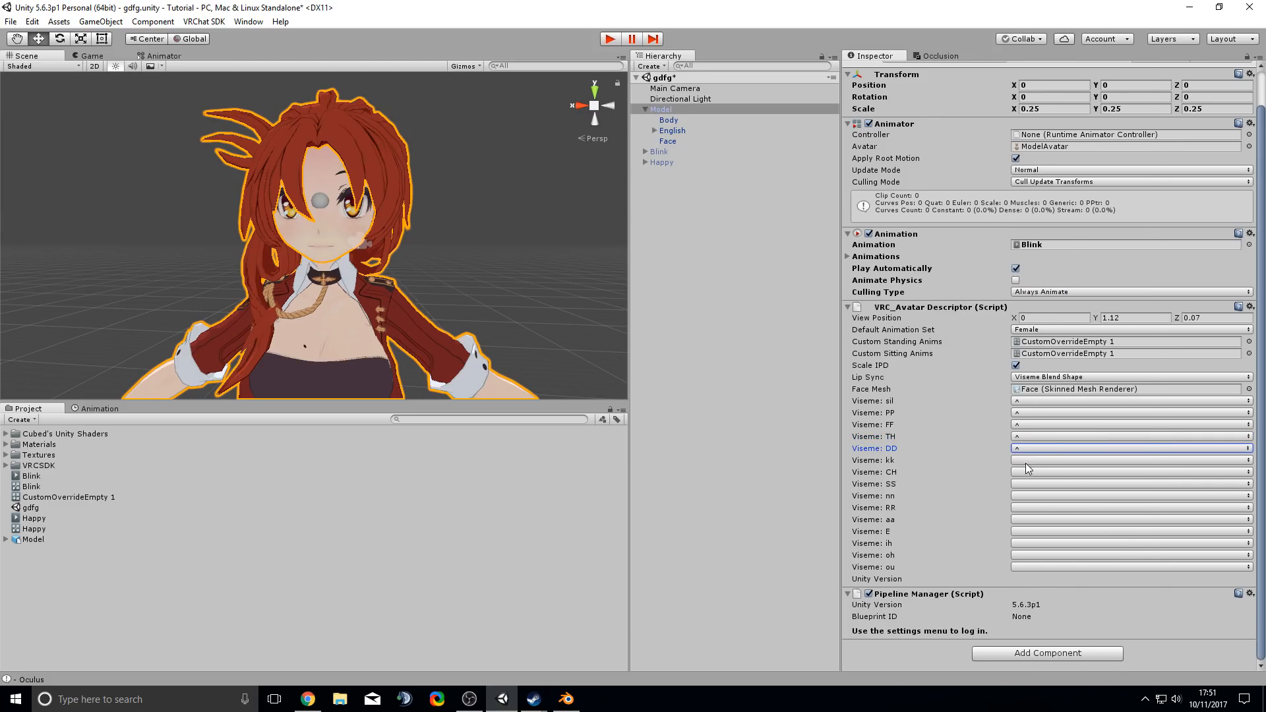
- Assign the ^ blend shape to the visemes kk, CH, SS, nn and RR
left_click(1026, 450)
left_click(1050, 305)
left_click(1036, 460)
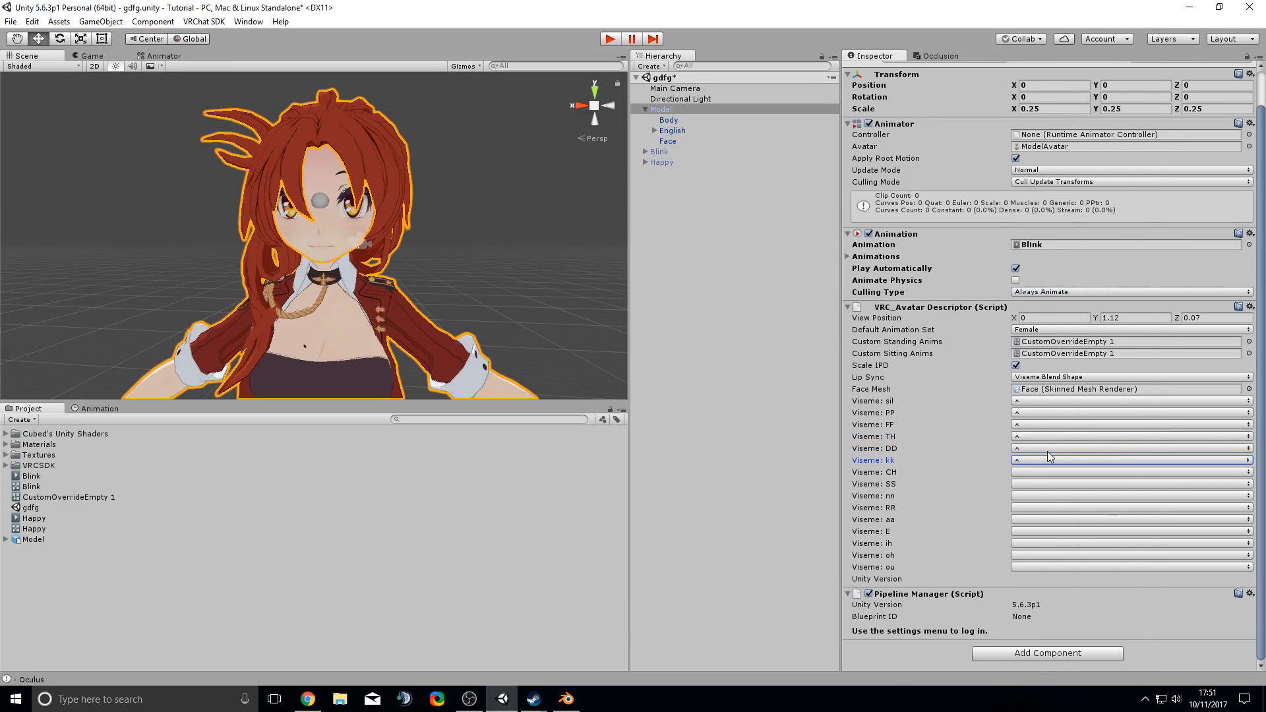
left_click(1046, 298)
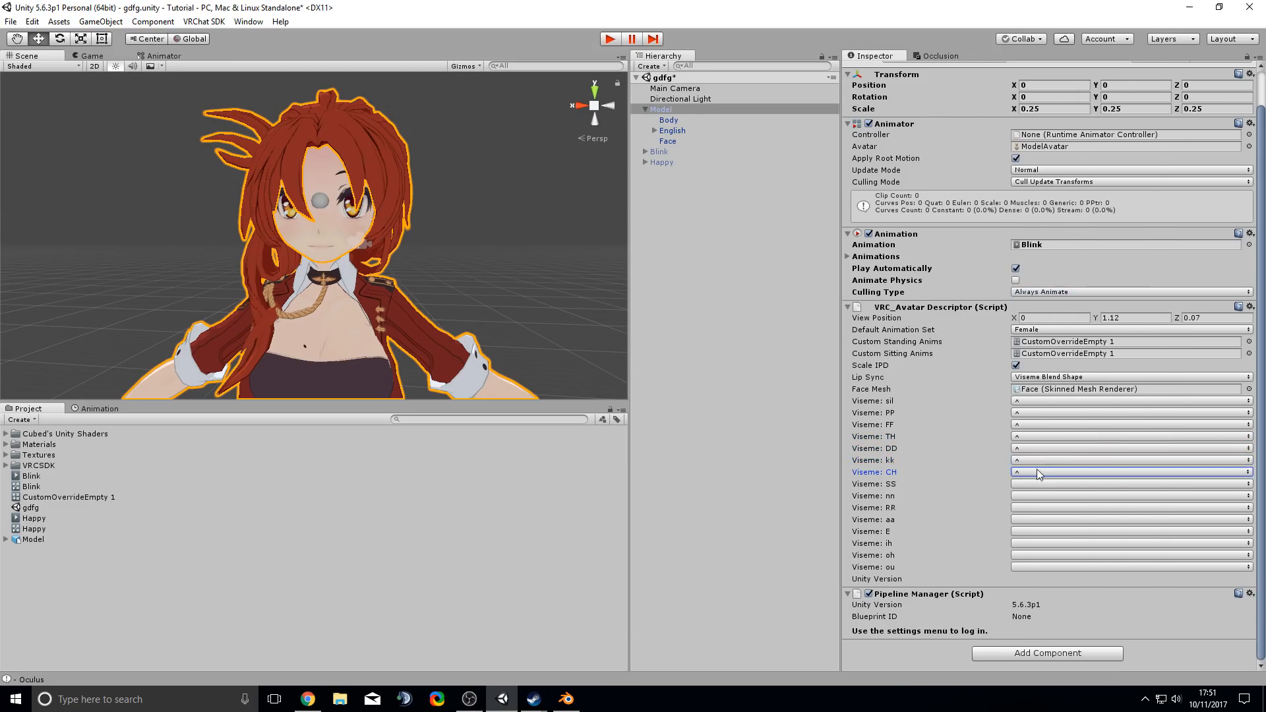
left_click(1037, 470)
left_click(1047, 309)
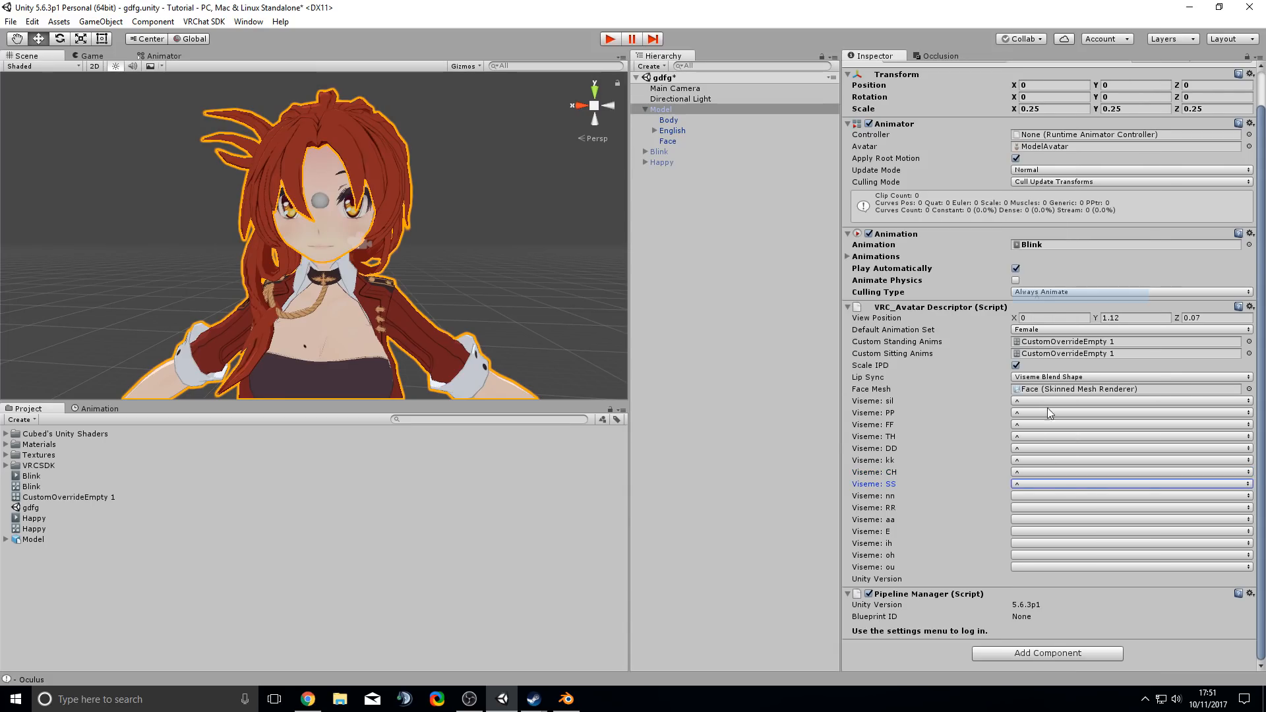
left_click(1033, 485)
left_click(1047, 298)
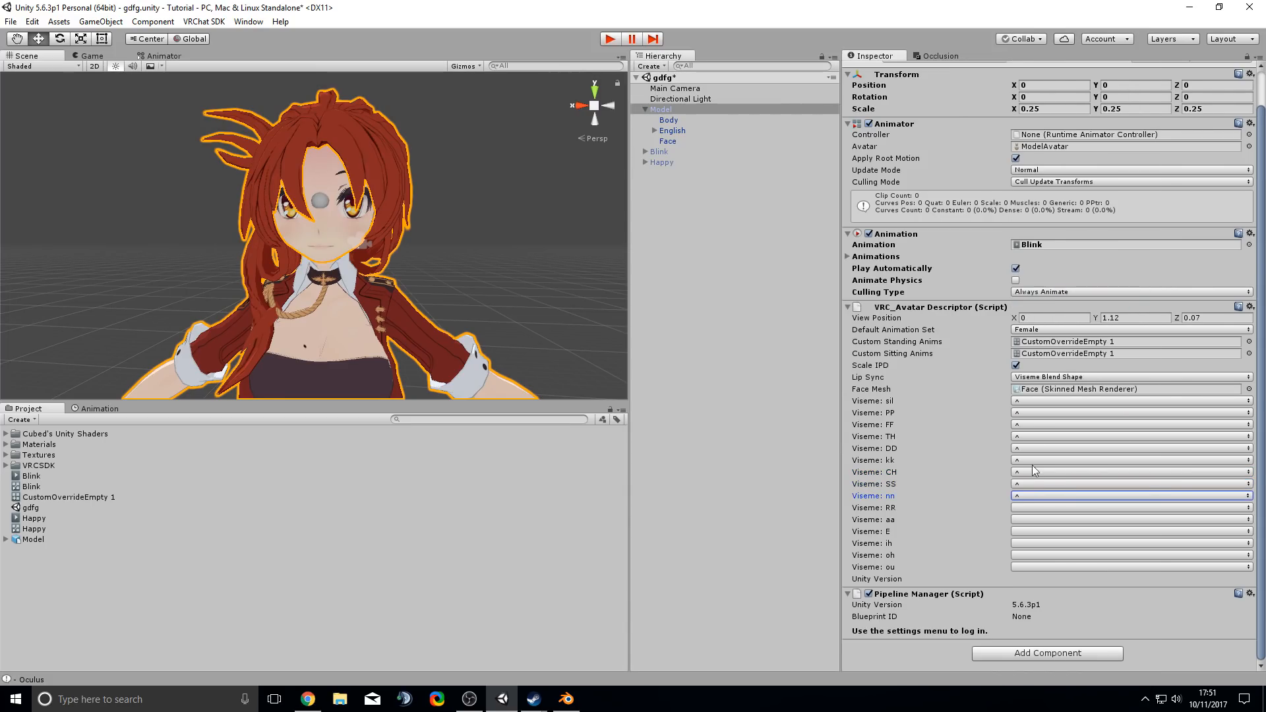
left_click(1021, 508)
left_click(1046, 296)
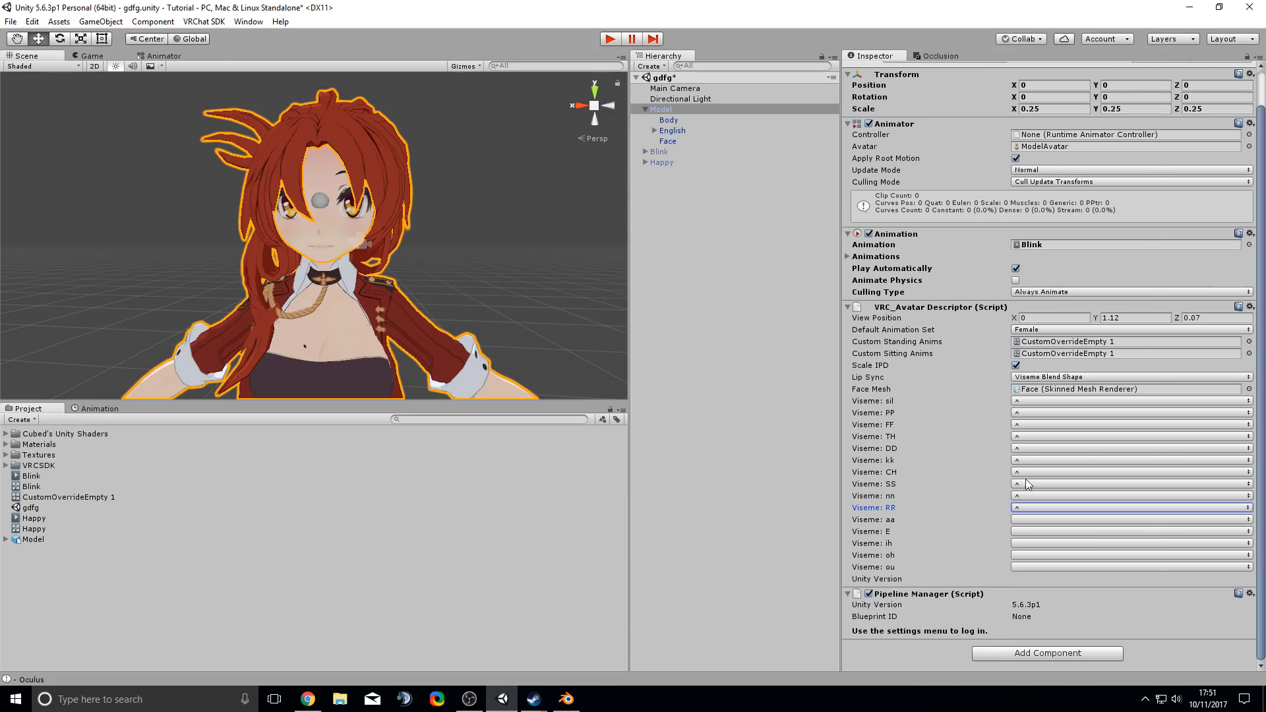
- Assign the Ah blend shape to viseme aa and the There blend shape to viseme E
left_click(895, 524)
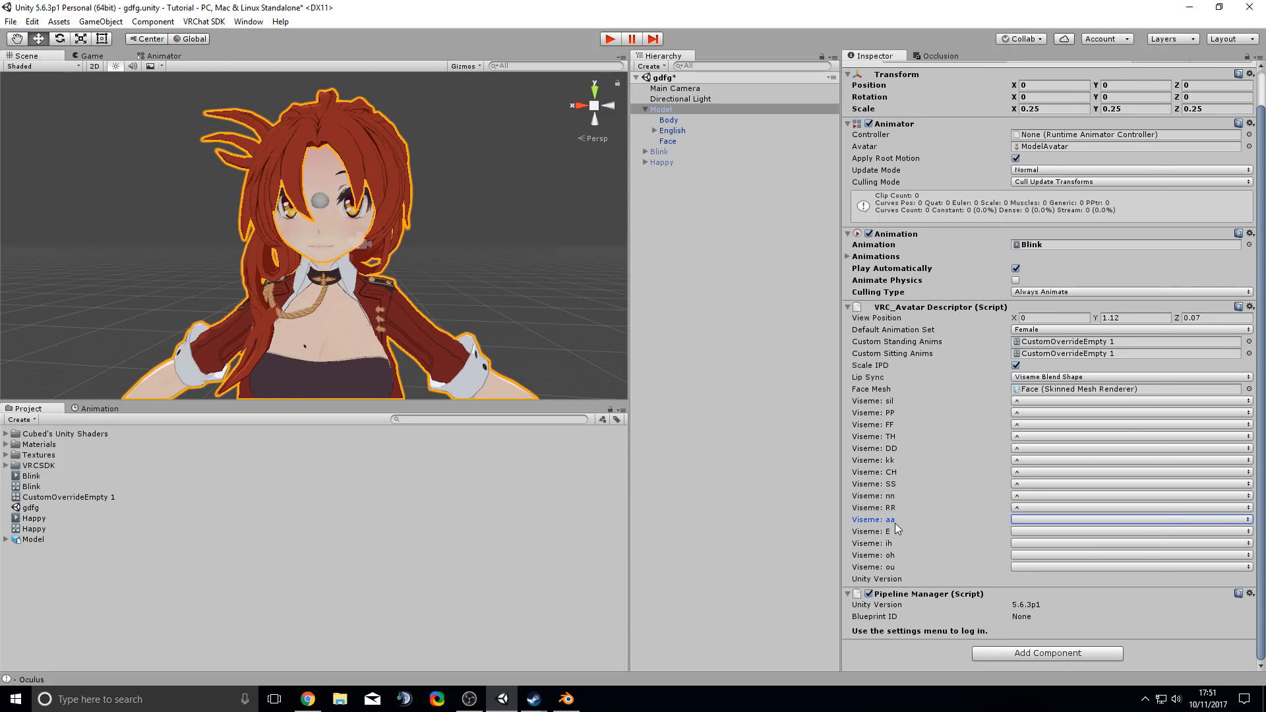
left_click(1019, 518)
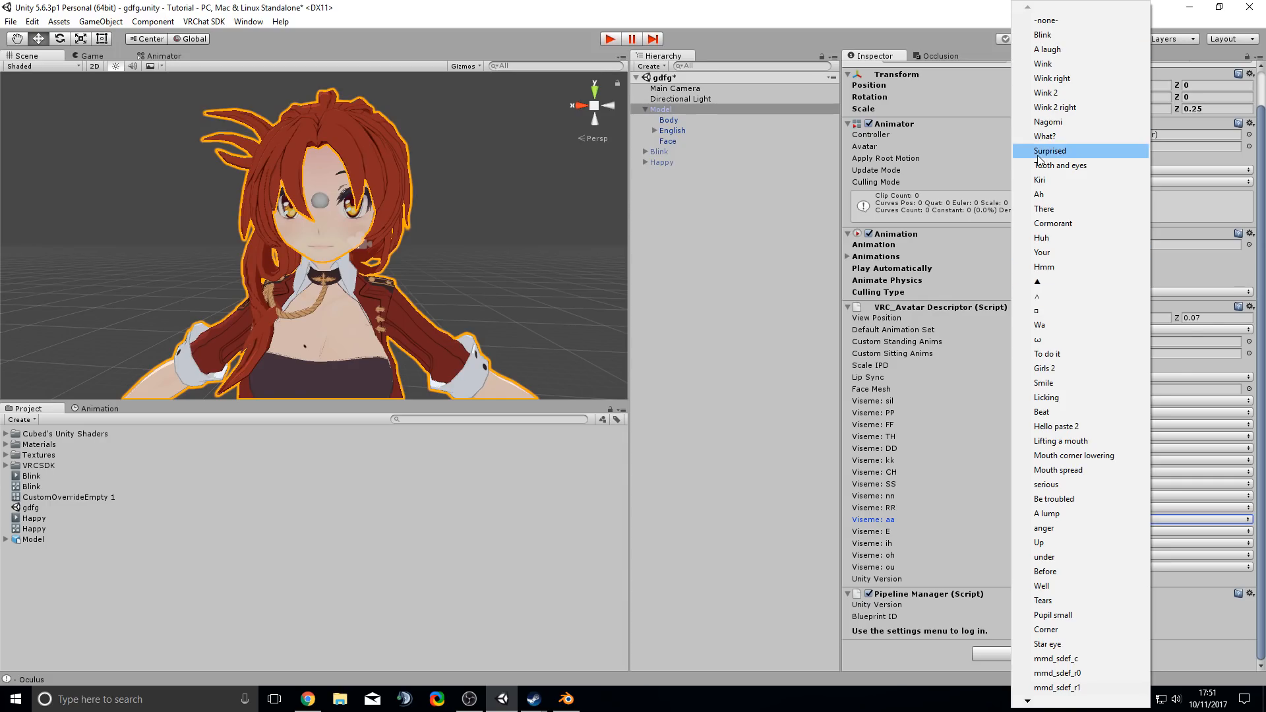
left_click(1046, 195)
left_click(1023, 532)
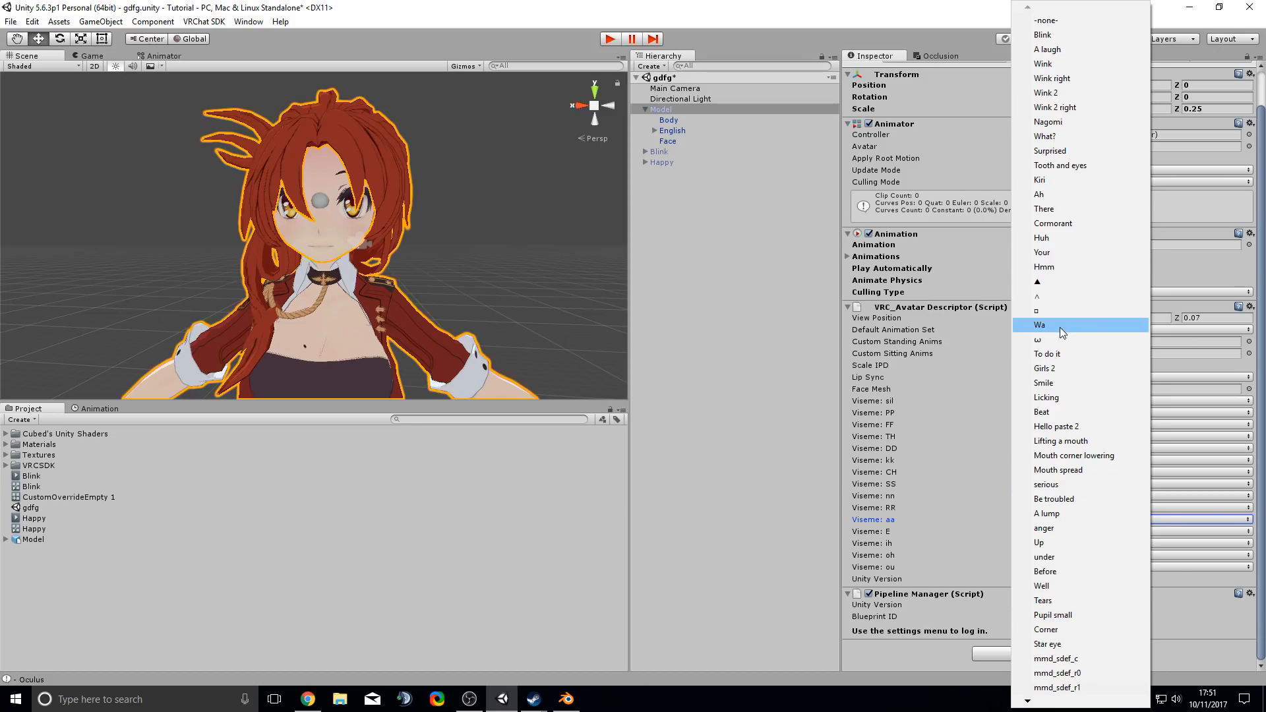
left_click(1061, 210)
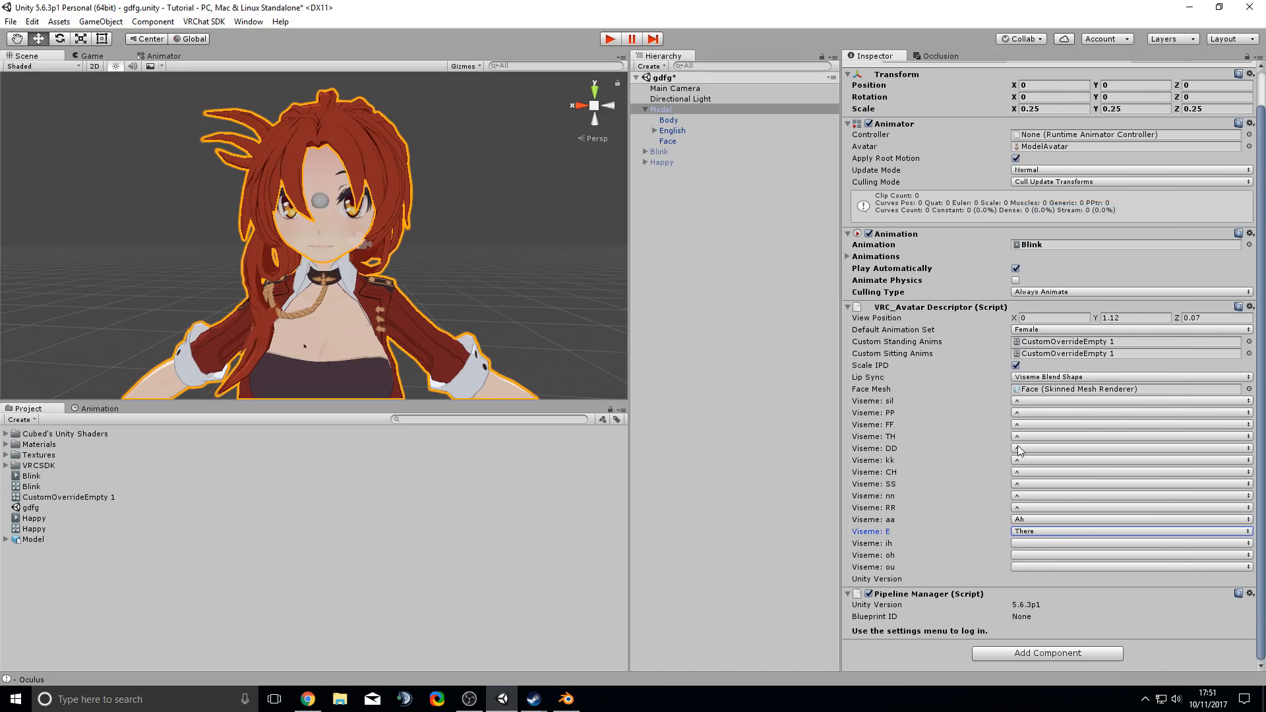
- Assign the ▲ blend shape to viseme ih
left_click(1026, 544)
left_click(1039, 542)
left_click(1025, 543)
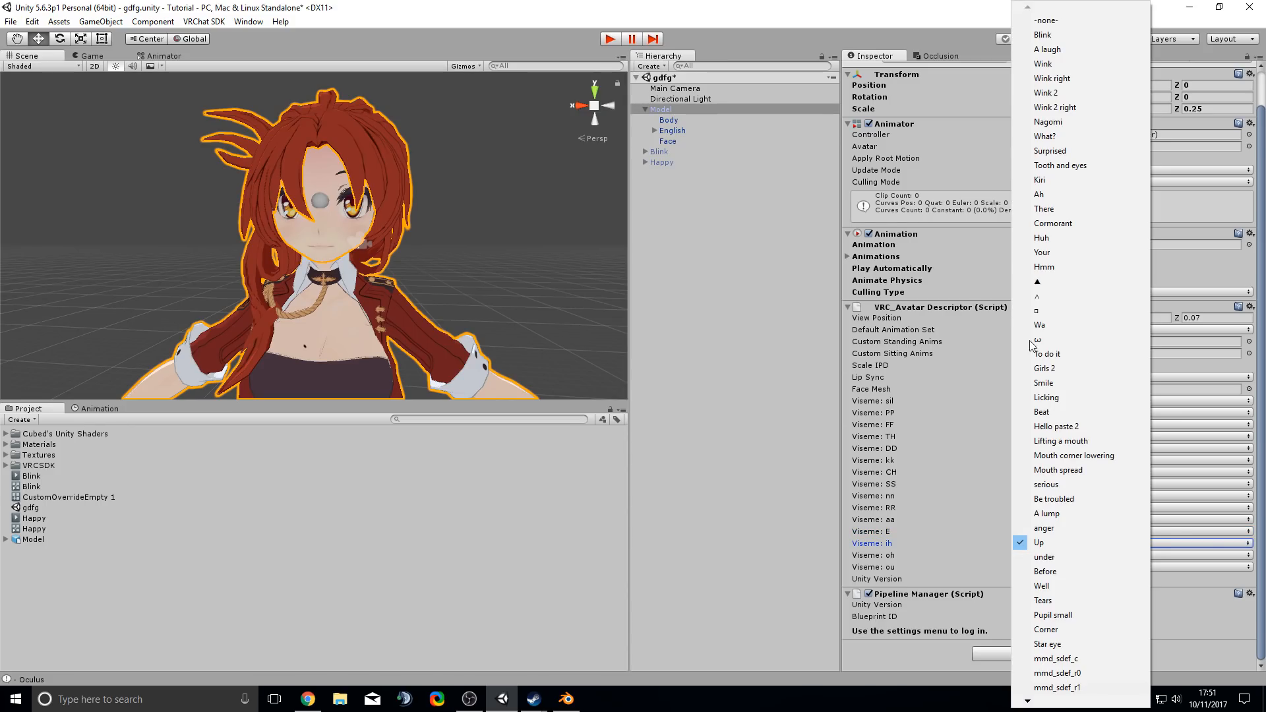
left_click(1047, 282)
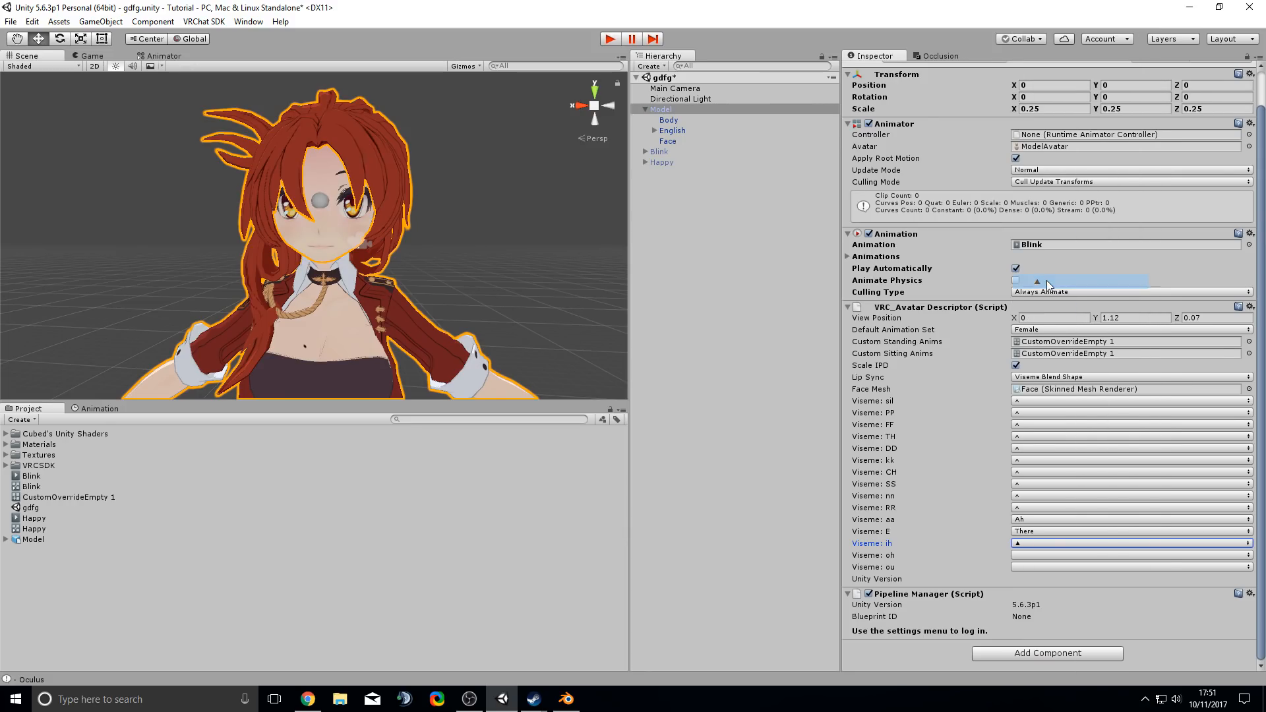
- Assign the Ah blend shape to the visemes oh and ou
left_click(1034, 555)
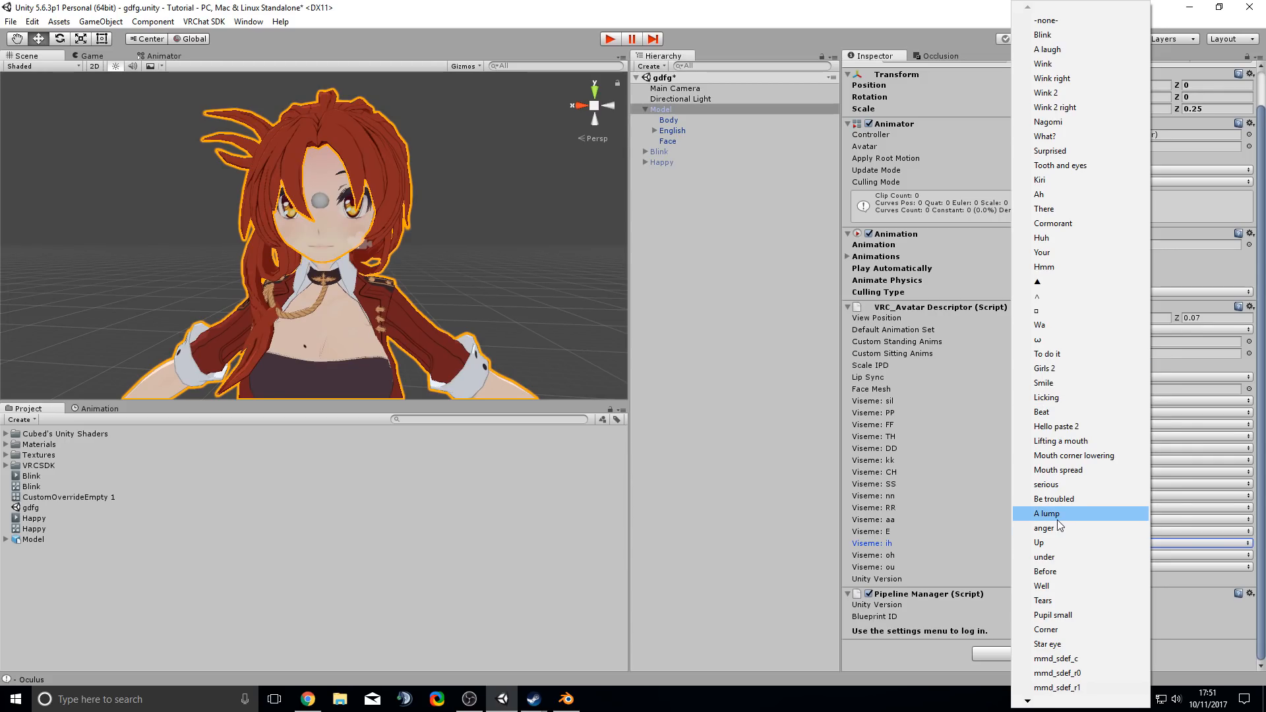
left_click(1058, 193)
left_click(1020, 566)
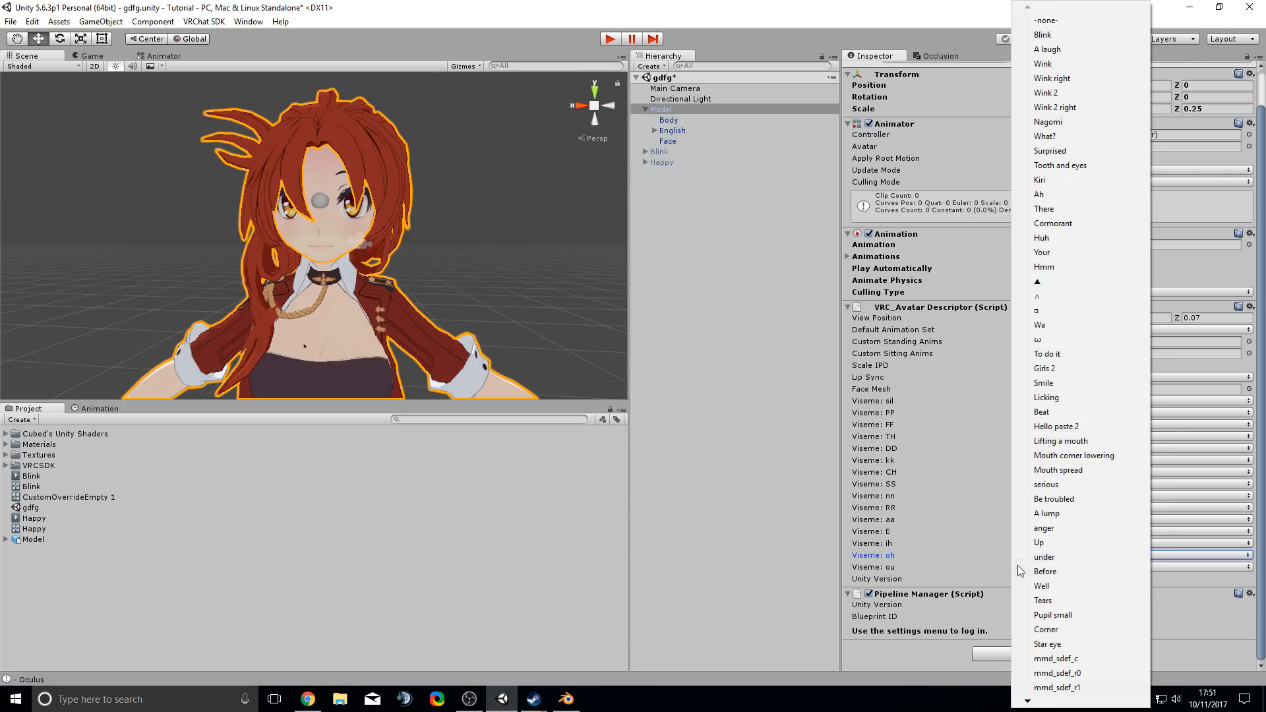
left_click(1048, 195)
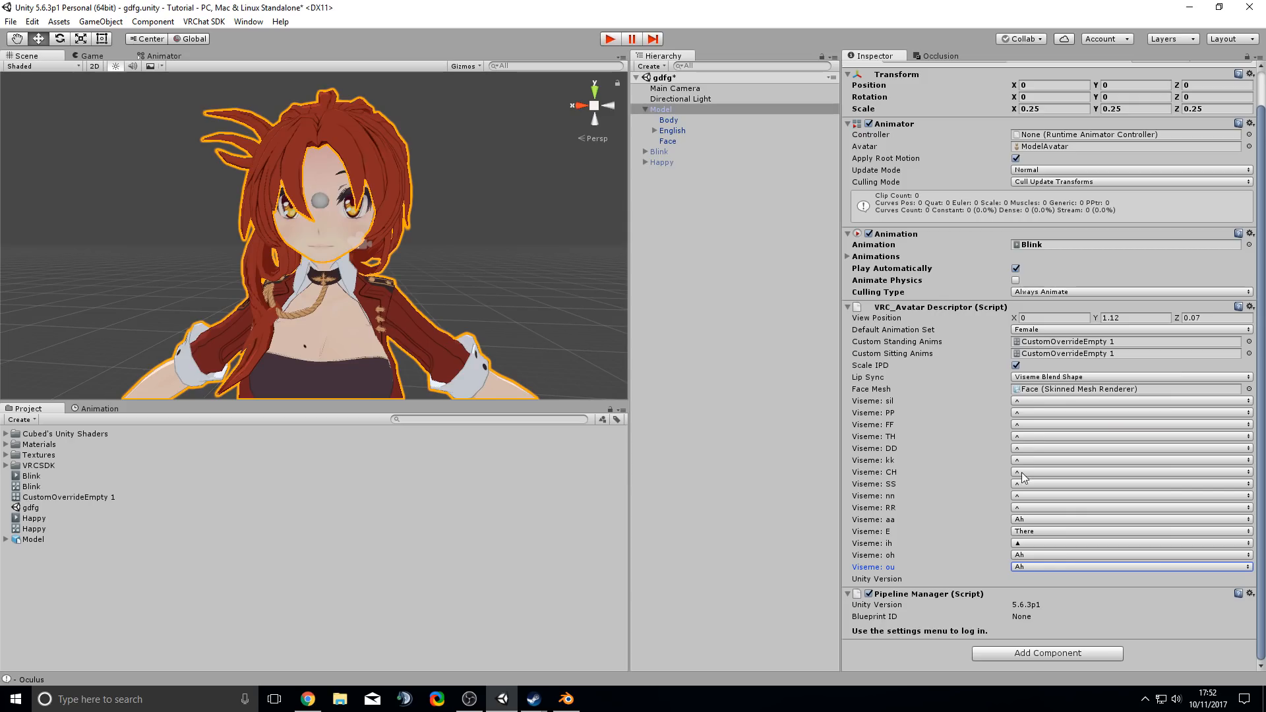
- Change the visemes ou and oh to the ▲ blend shape
left_click(1037, 568)
left_click(1038, 287)
left_click(1019, 555)
left_click(1041, 283)
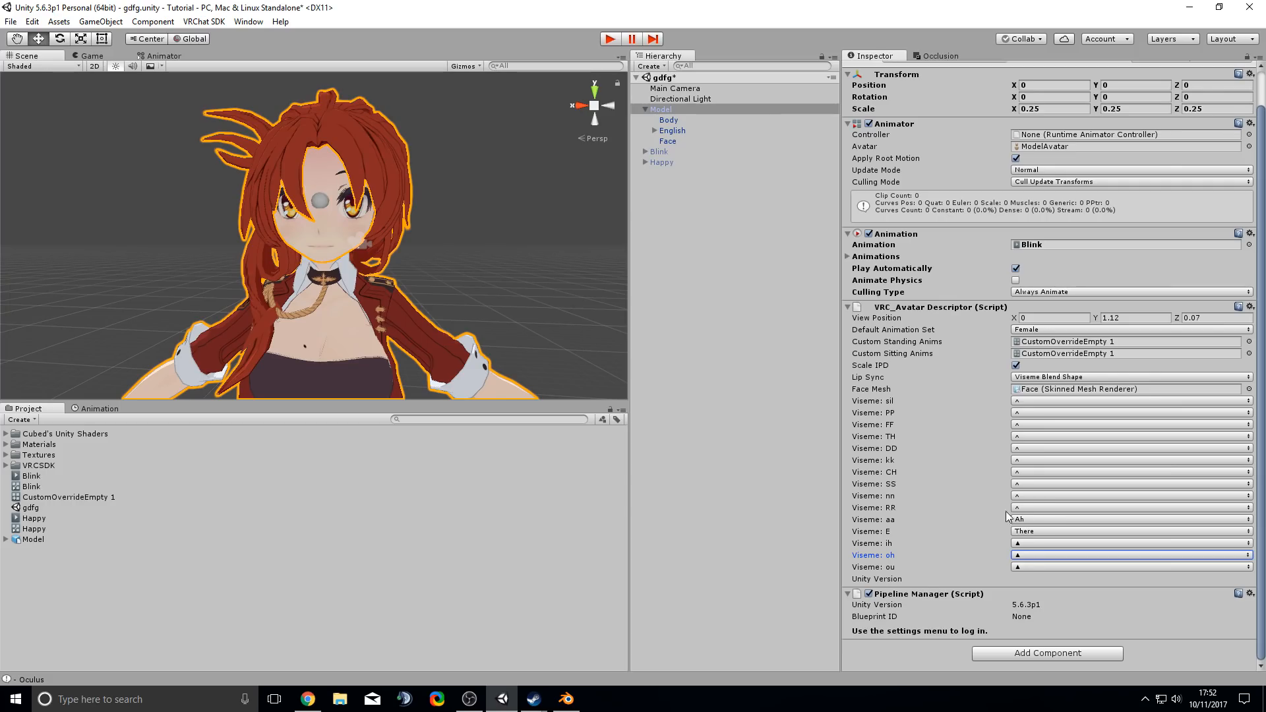
- Collapse the avatar descriptor and the Model hierarchy, and search the Asset Store for "dynamic bones"
left_click(854, 308)
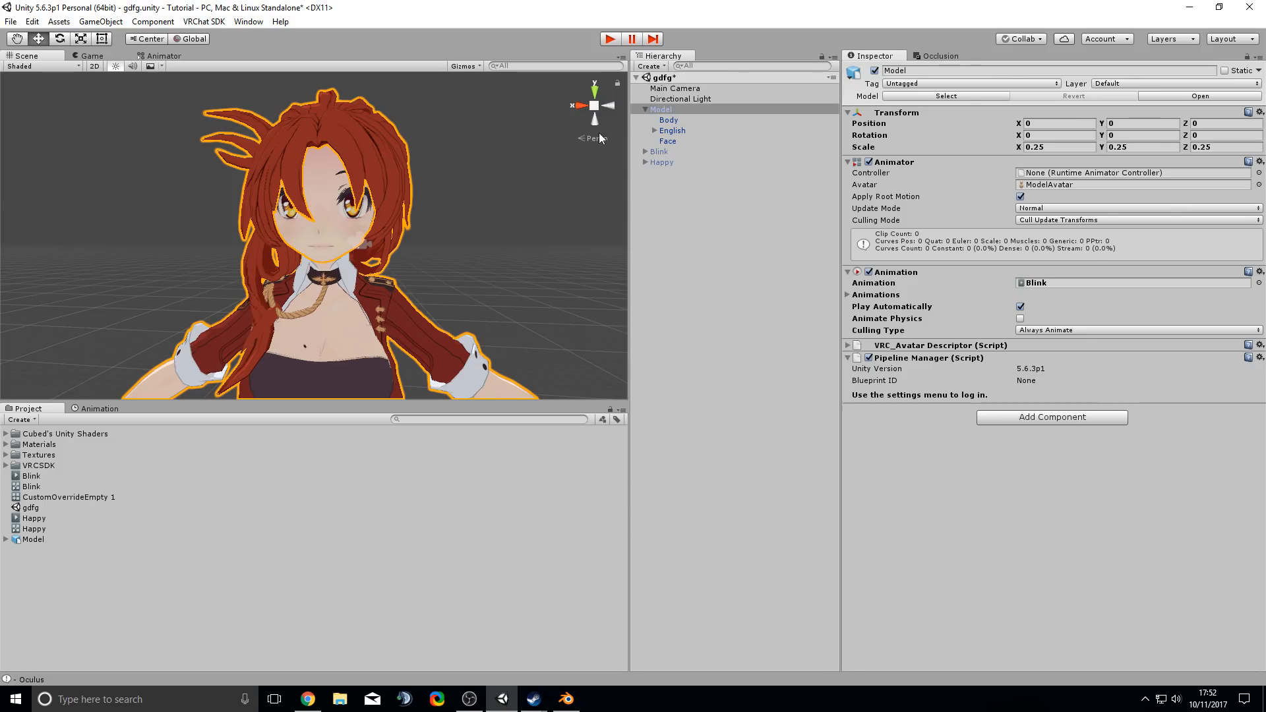
left_click(644, 109)
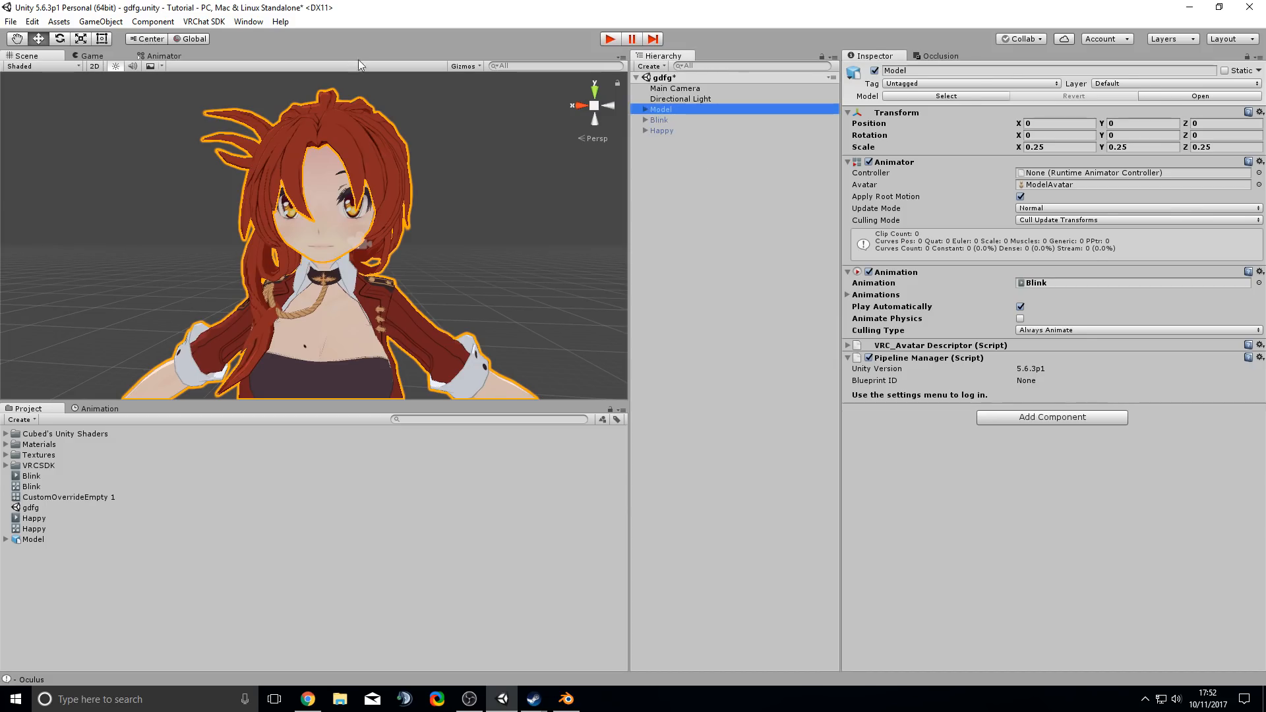
left_click(248, 21)
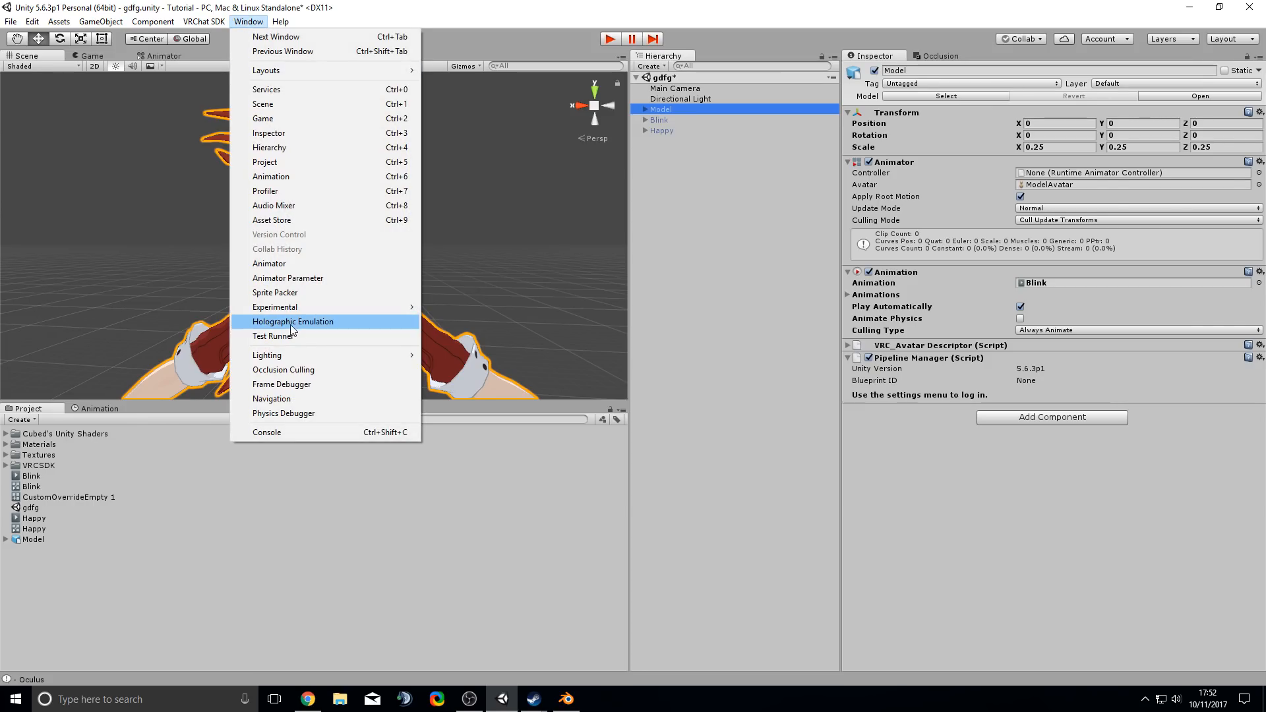
left_click(314, 221)
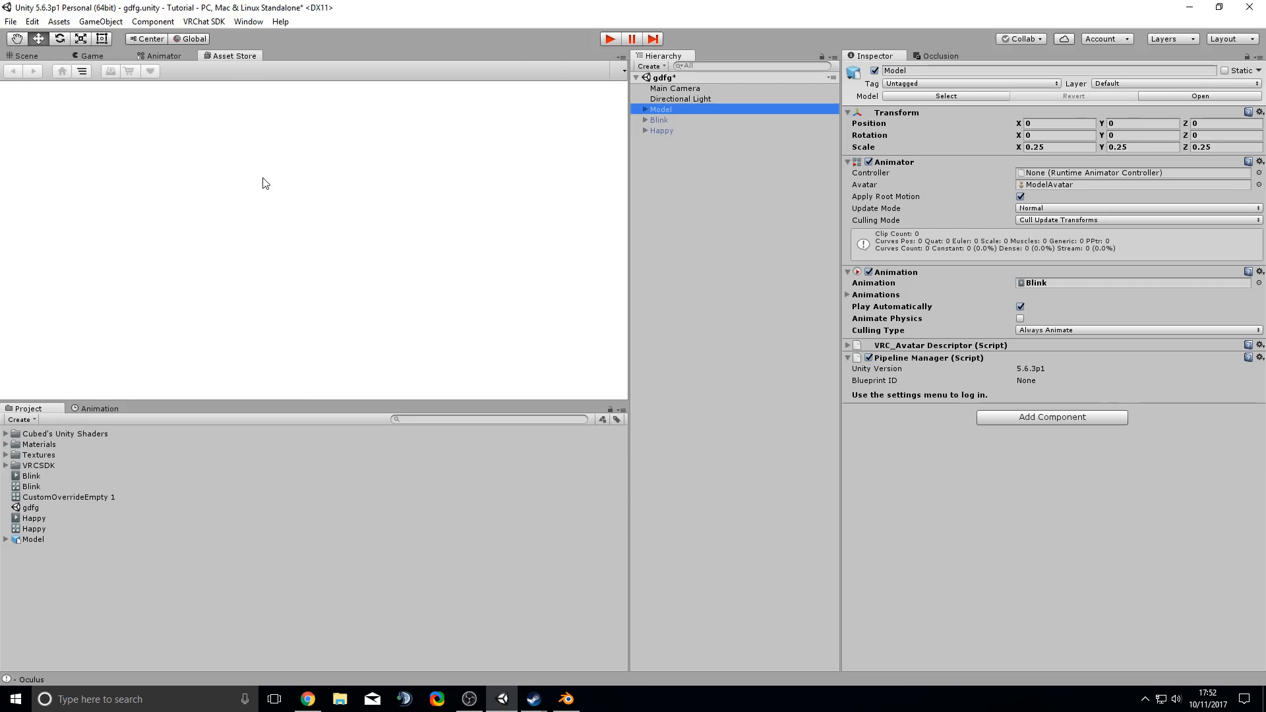
left_click(143, 104)
type("dy")
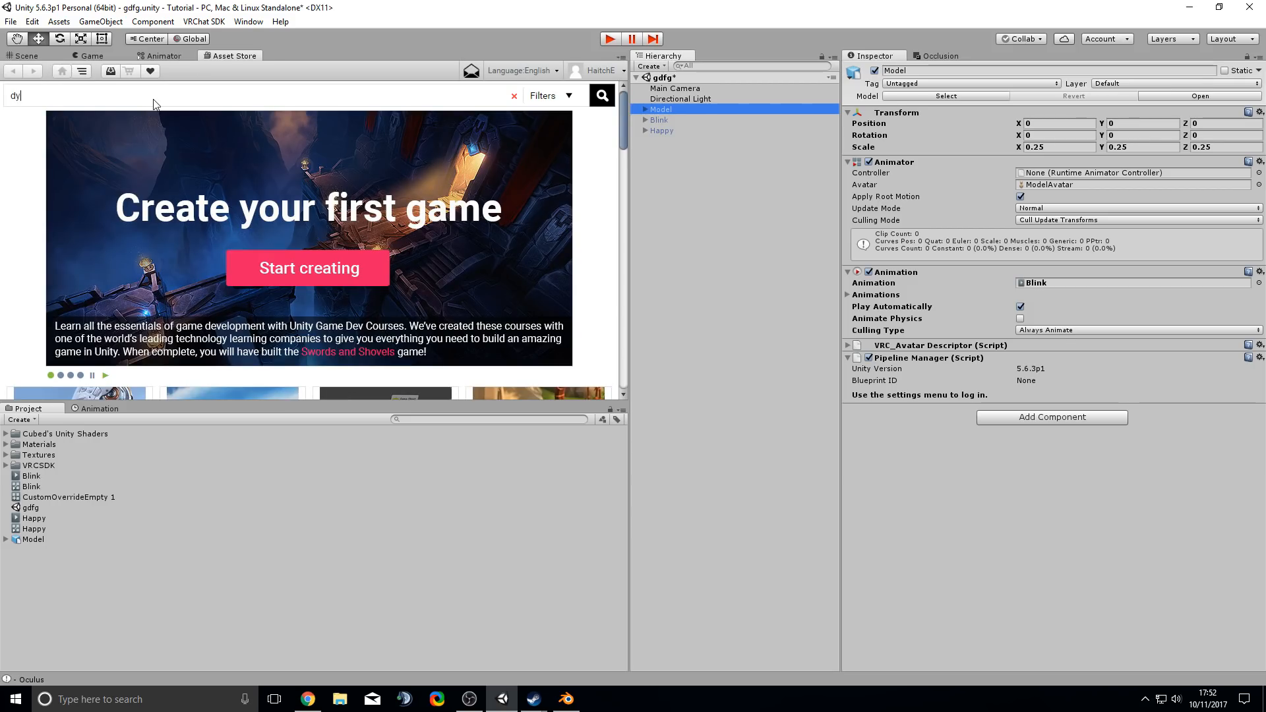
type("namic bones")
key("Return")
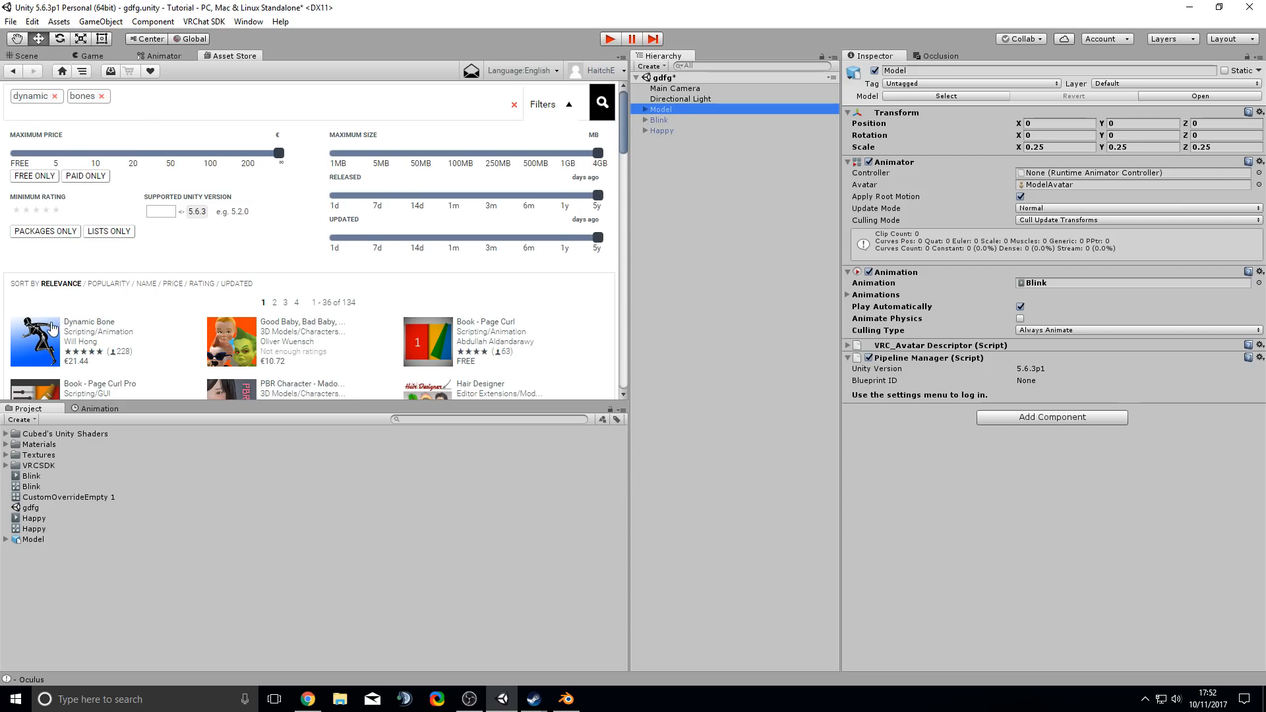
- Import the complete Dynamic Bone package into the project, close the Asset Store and select the DynamicBone folder
left_click(53, 328)
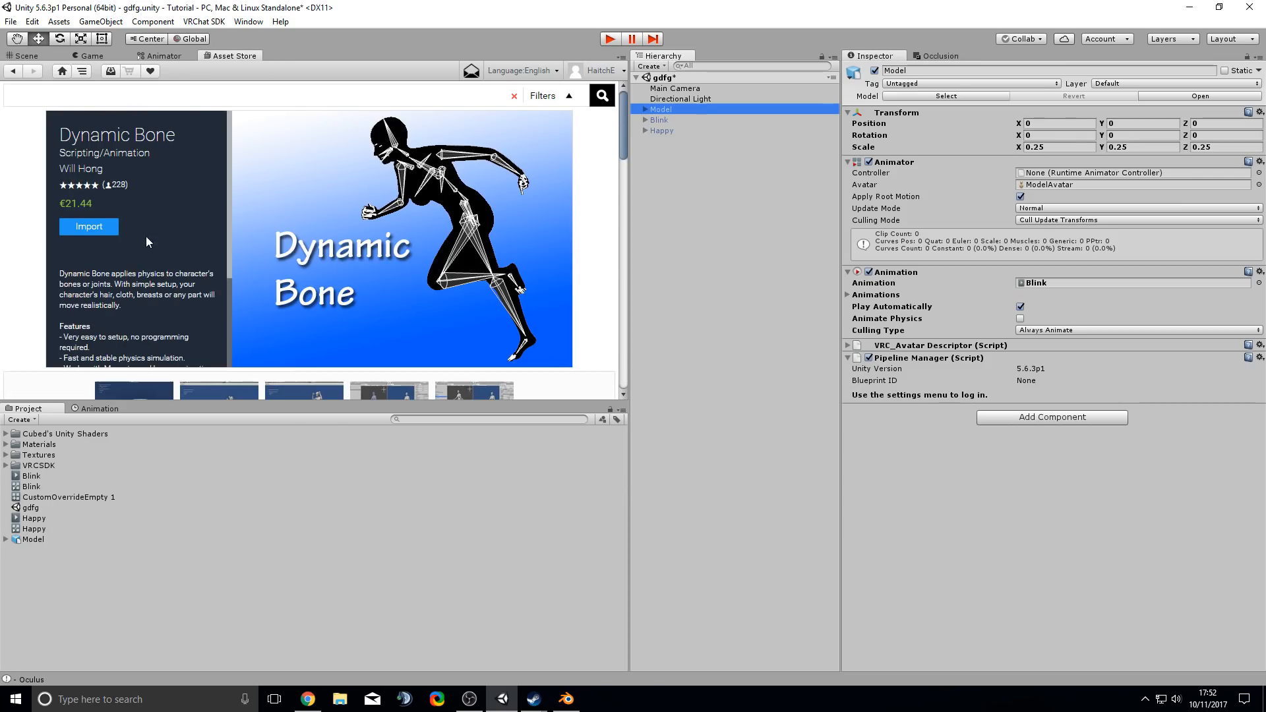
left_click(93, 228)
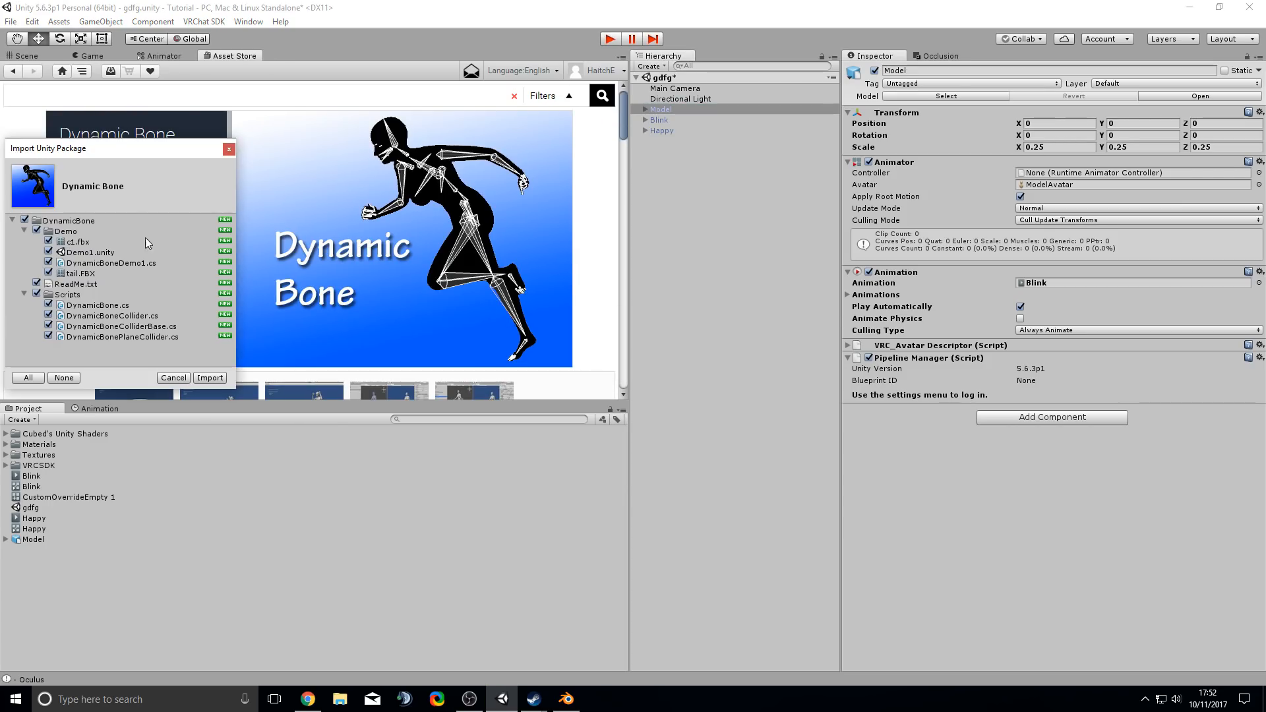
left_click(209, 378)
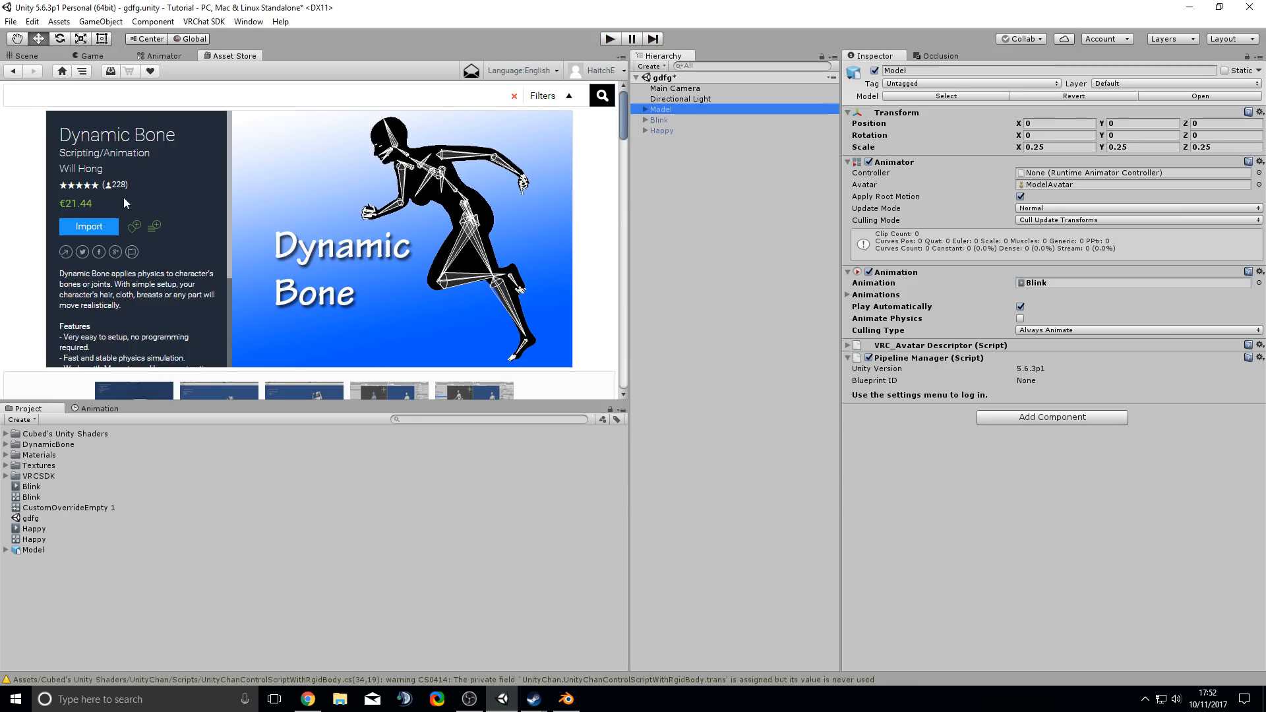
right_click(232, 56)
left_click(258, 95)
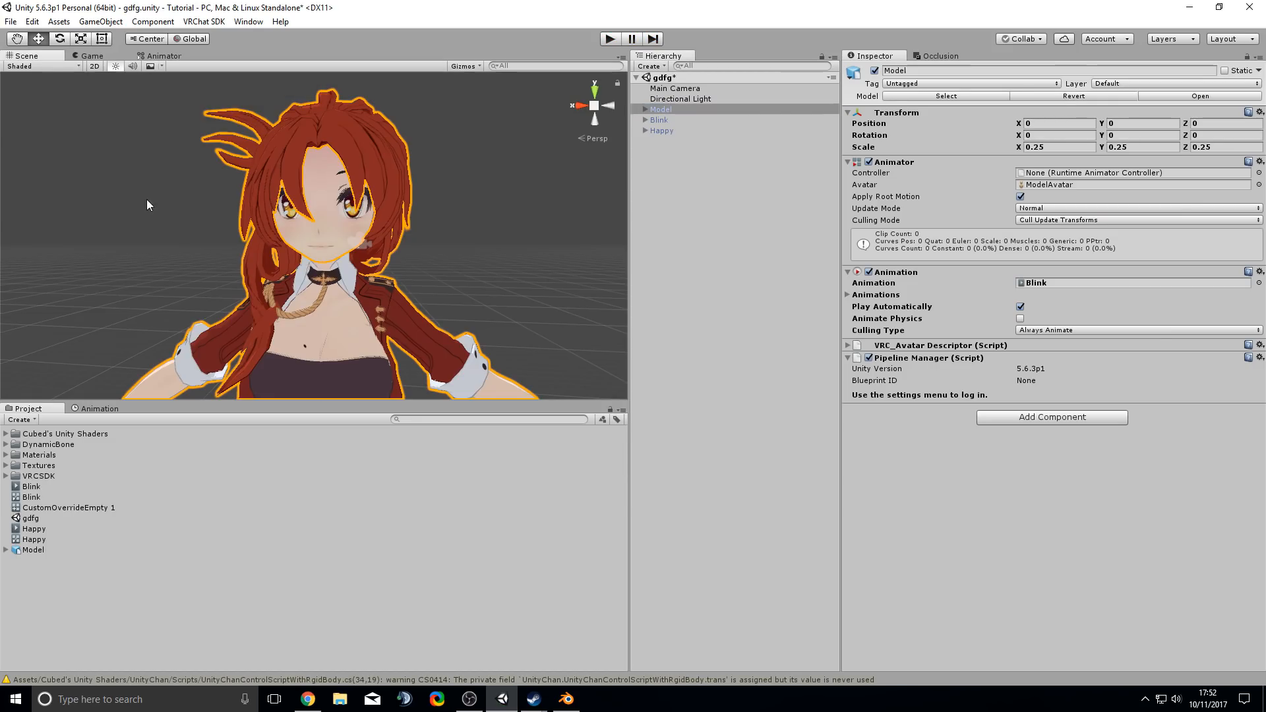
left_click(57, 446)
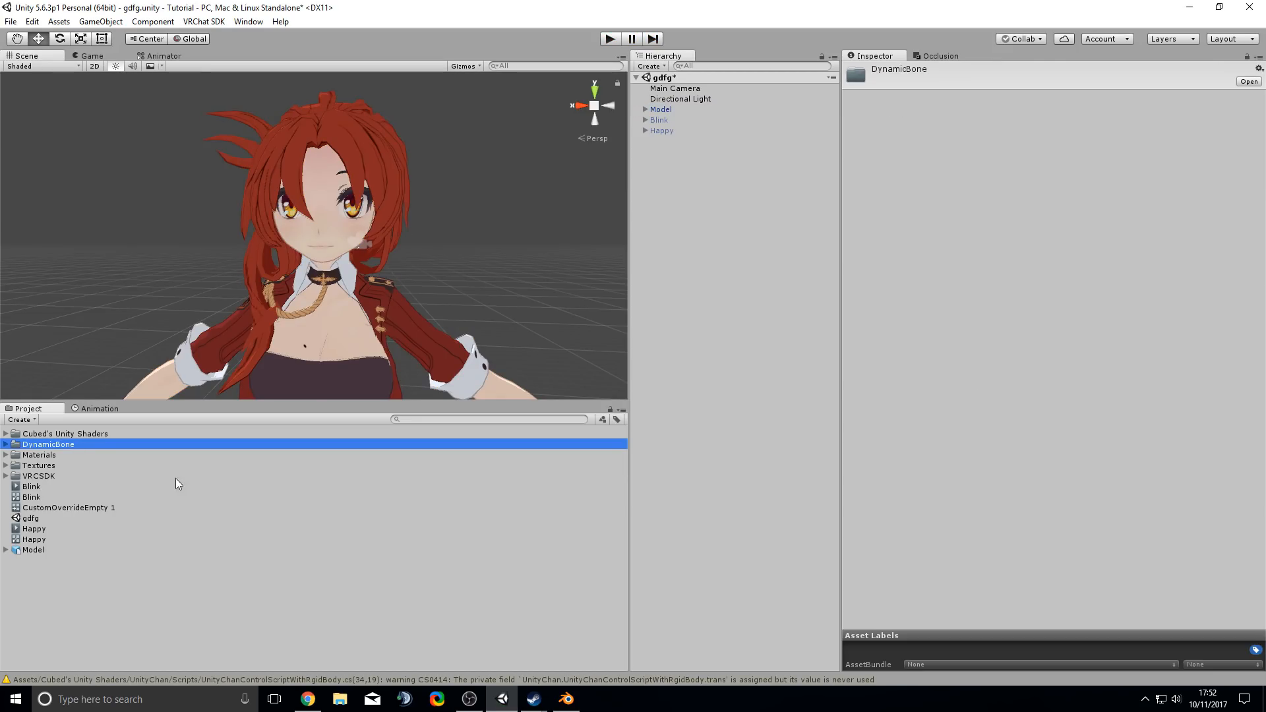
- Add a Dynamic Bone component to the Model object
left_click(663, 109)
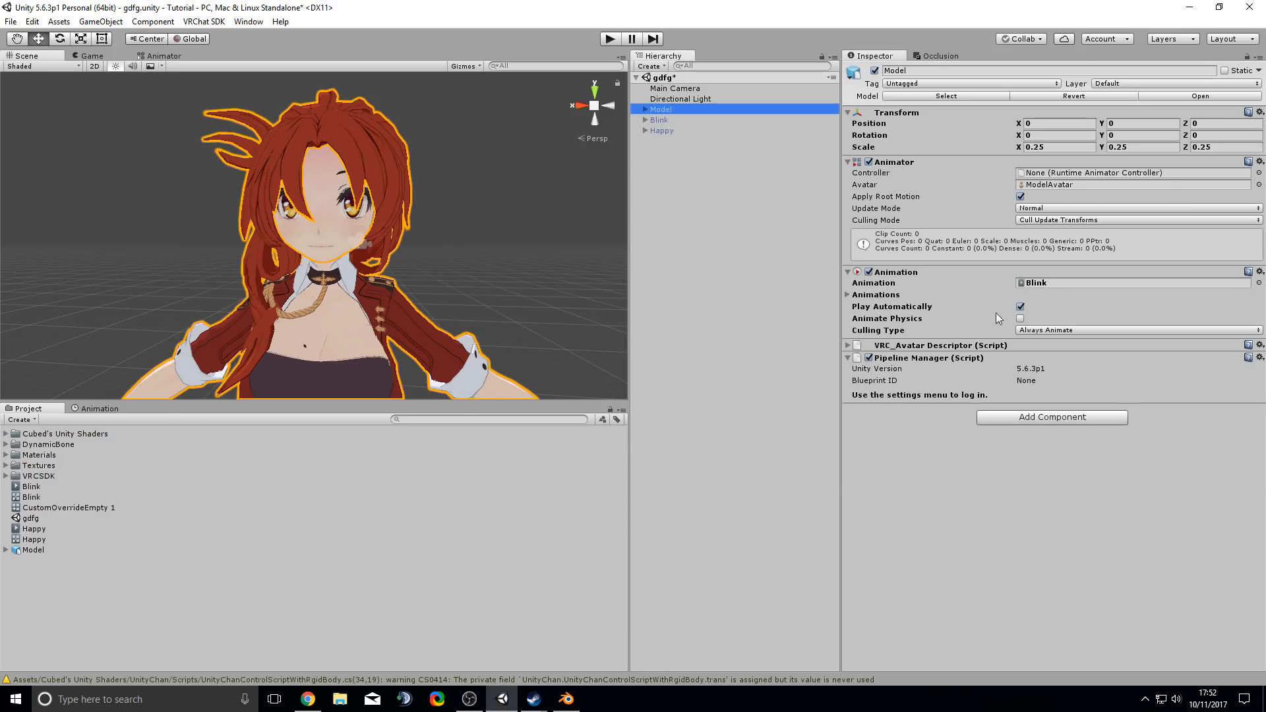
left_click(1052, 418)
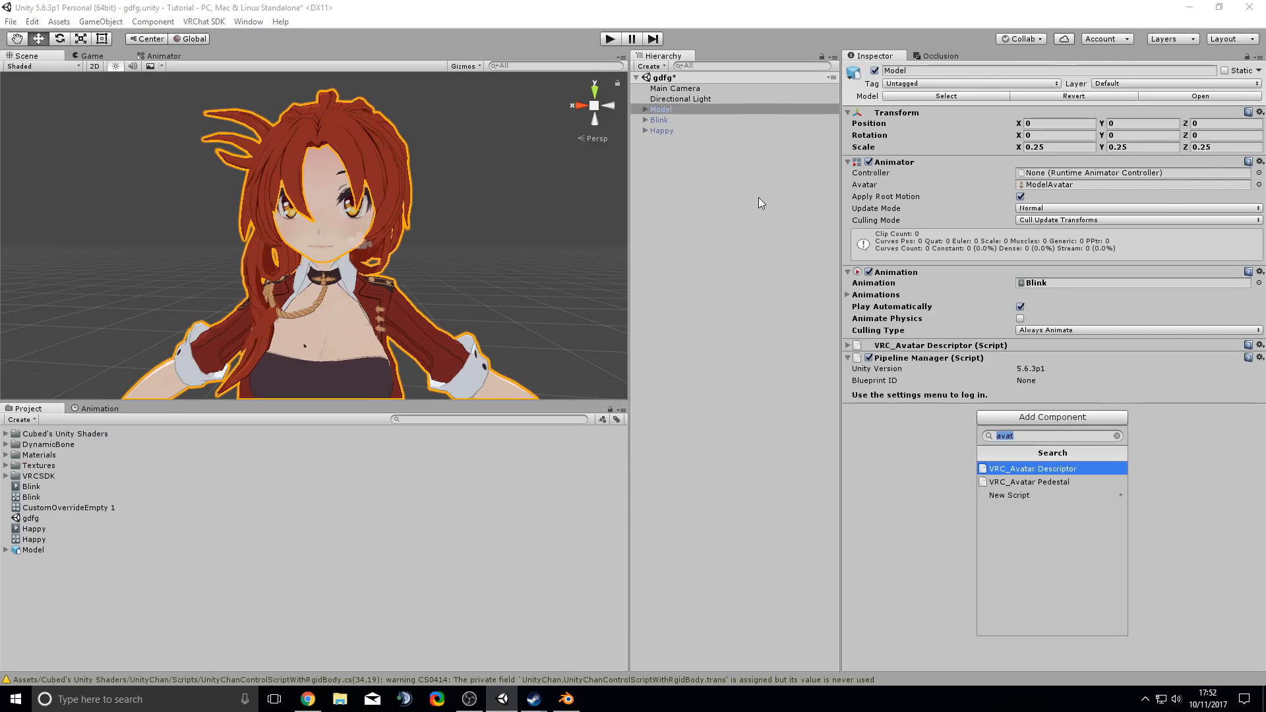
left_click(645, 109)
left_click(645, 109)
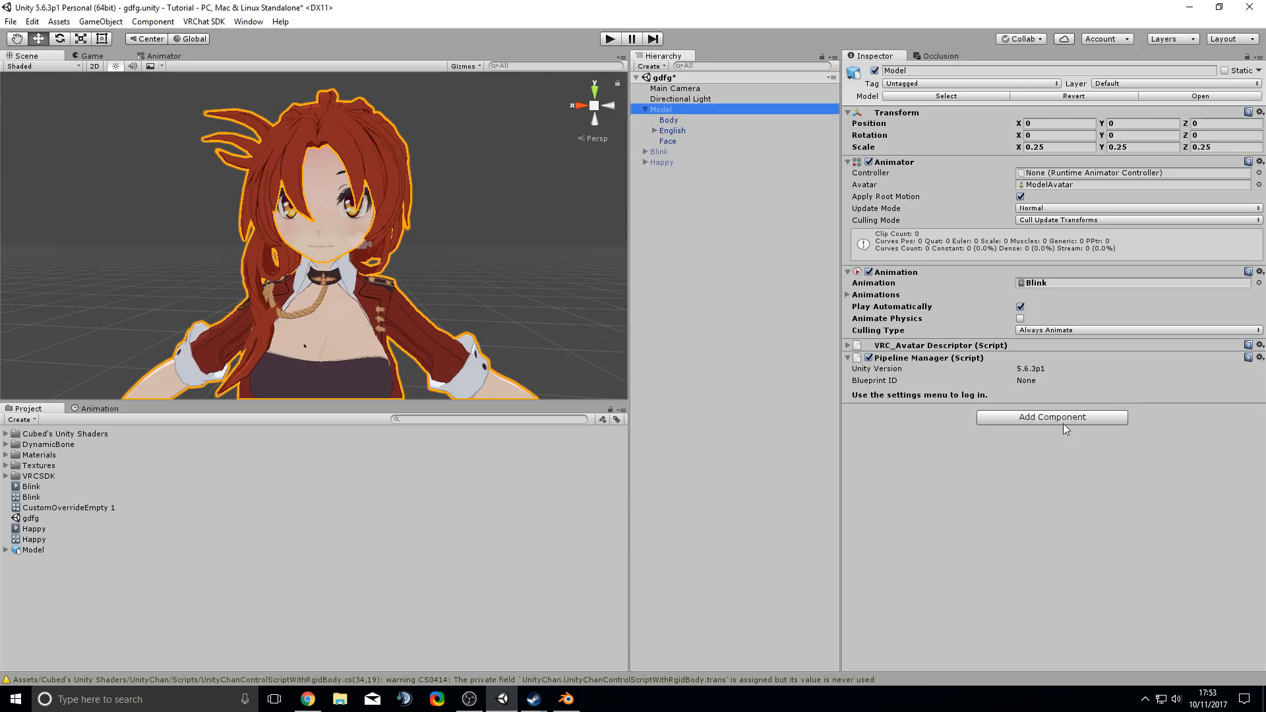
left_click(1036, 417)
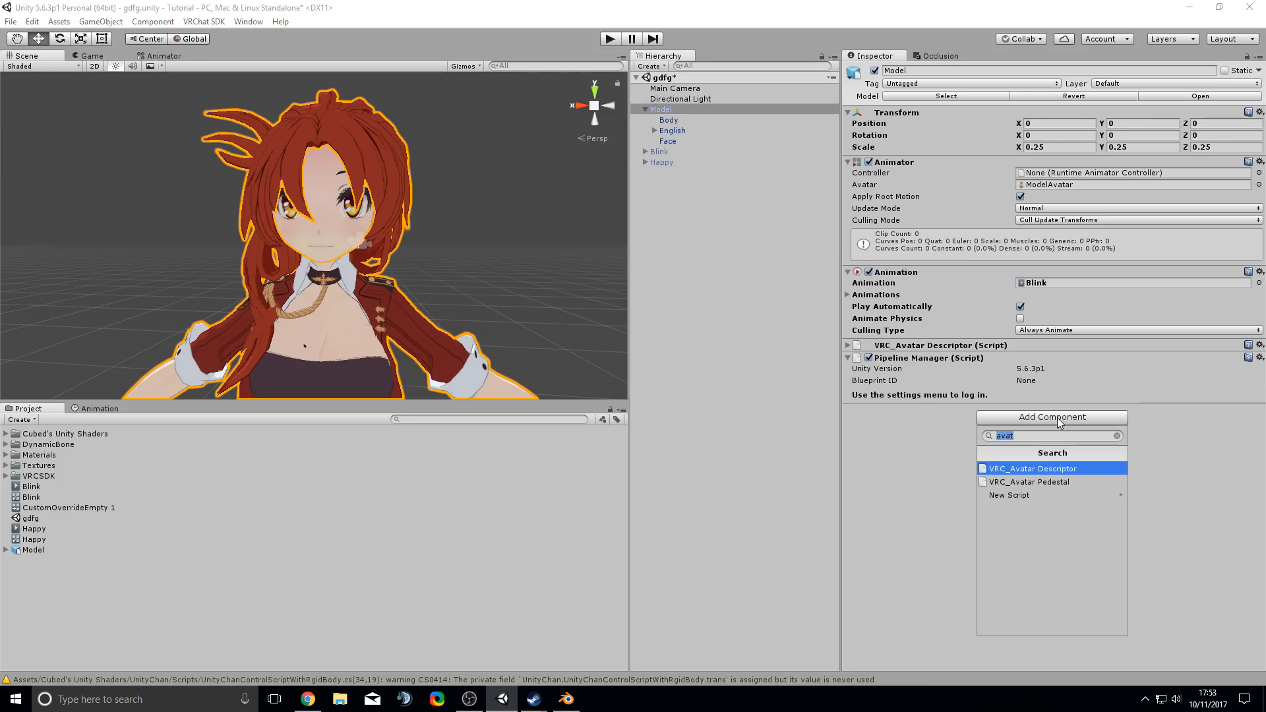
type("dynamic")
left_click(1043, 468)
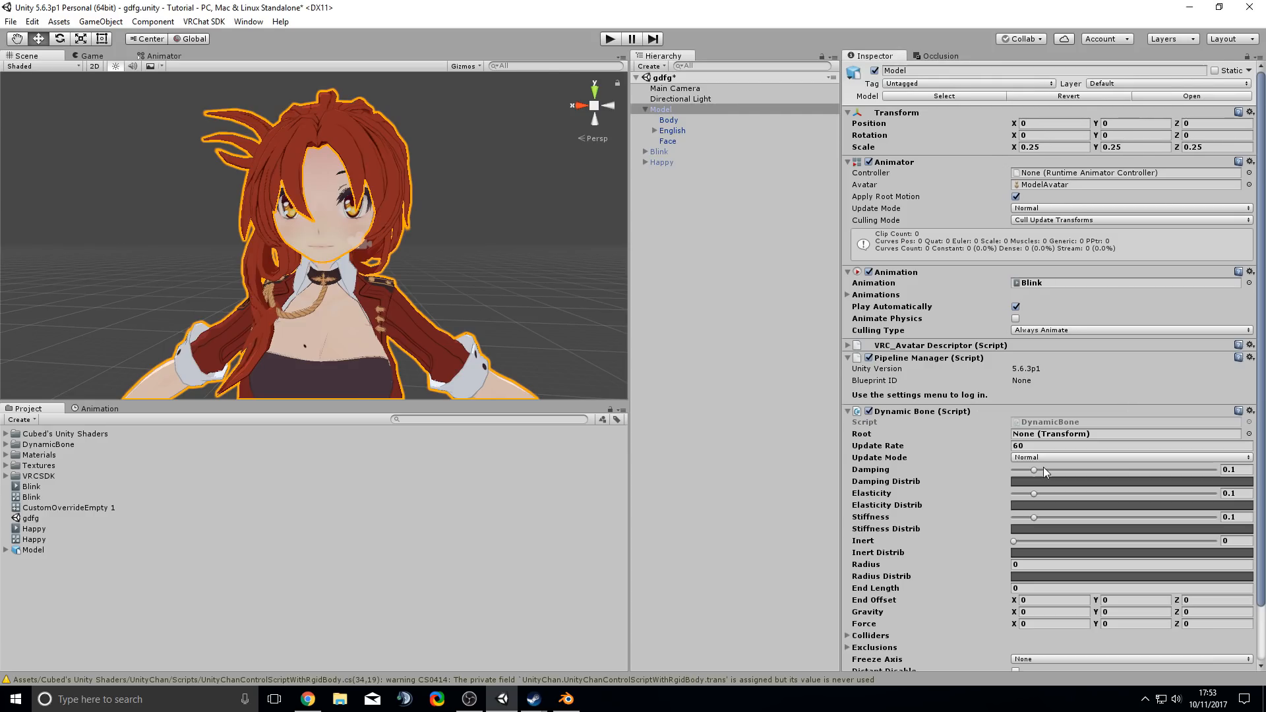
- Expand the Model's armature from English_arm through Center, Waist, Upper body, Chest and neck down to the Head bone's children
scroll(465, 315, "down", 3)
middle_click_drag(491, 252, 514, 216)
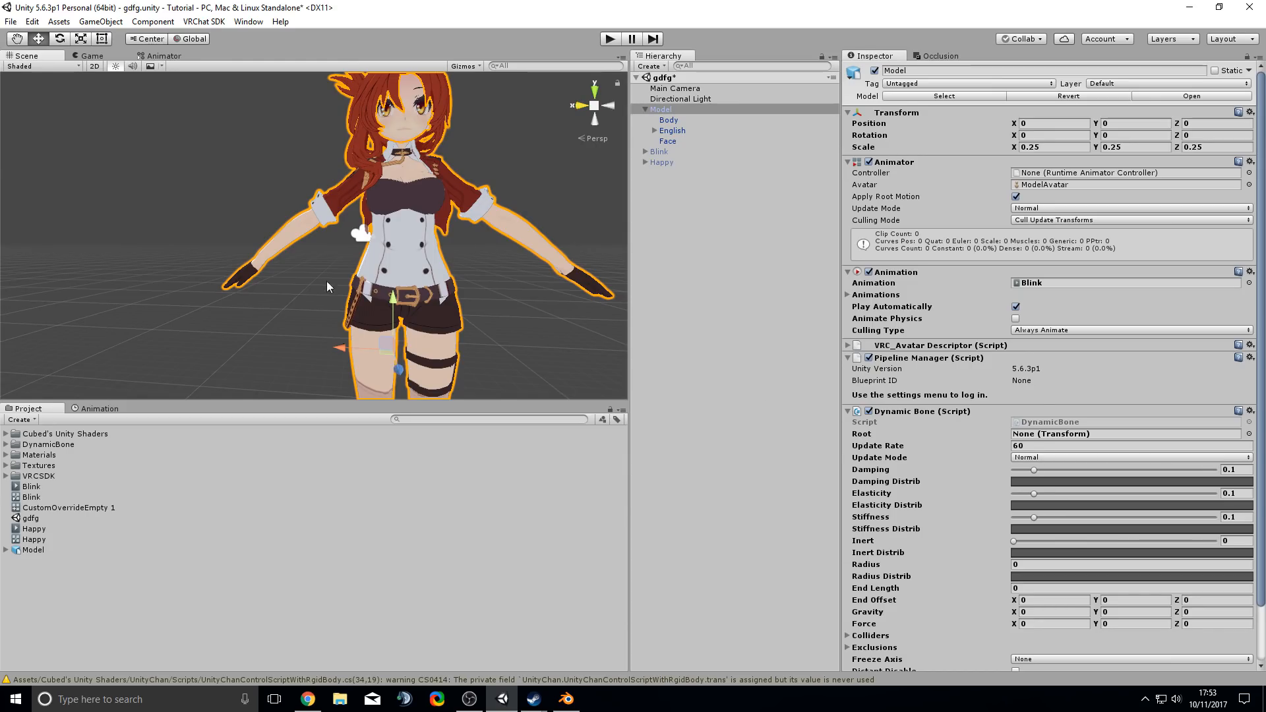
scroll(475, 205, "up", 5)
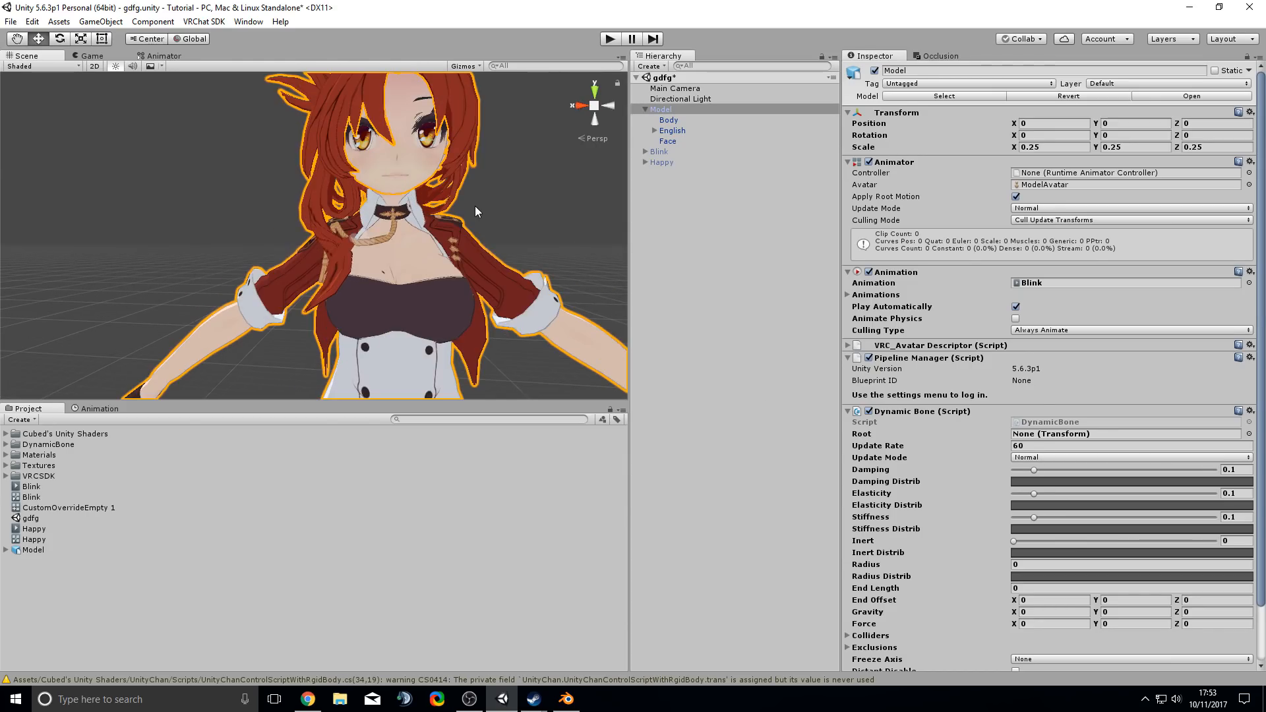
middle_click_drag(475, 207, 467, 221)
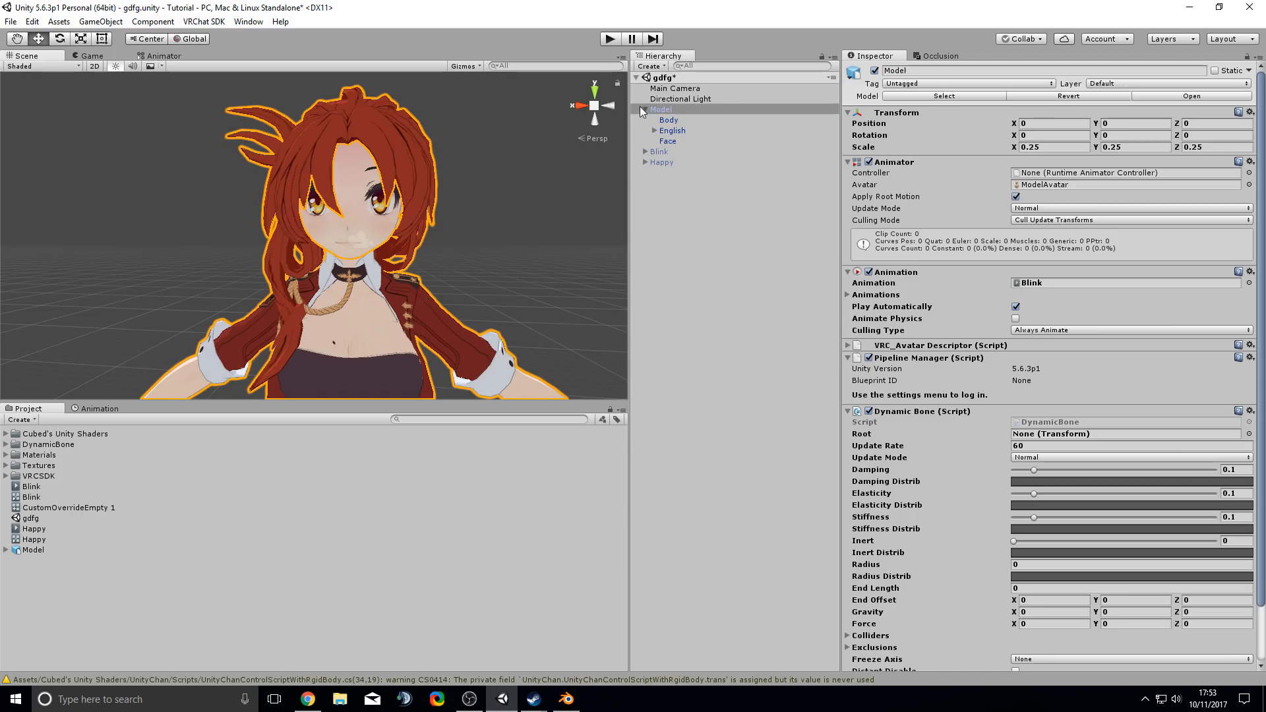
left_click(655, 131)
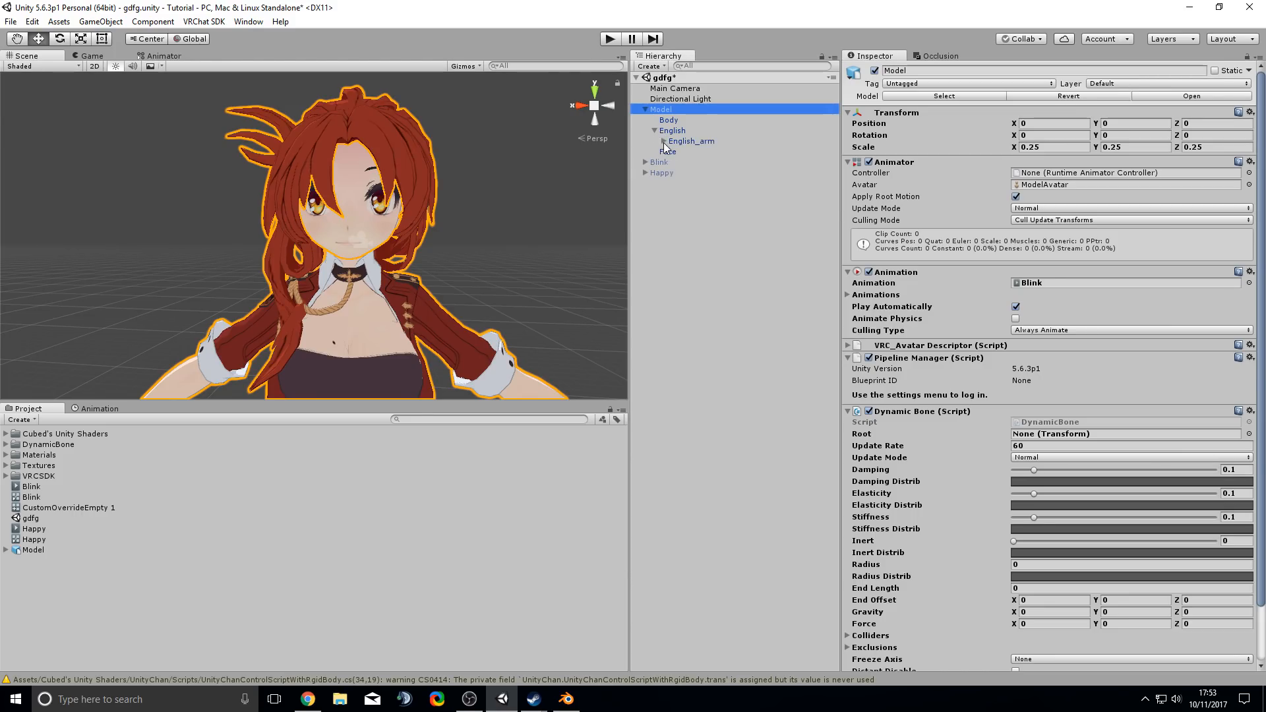
left_click(666, 142)
left_click(664, 141)
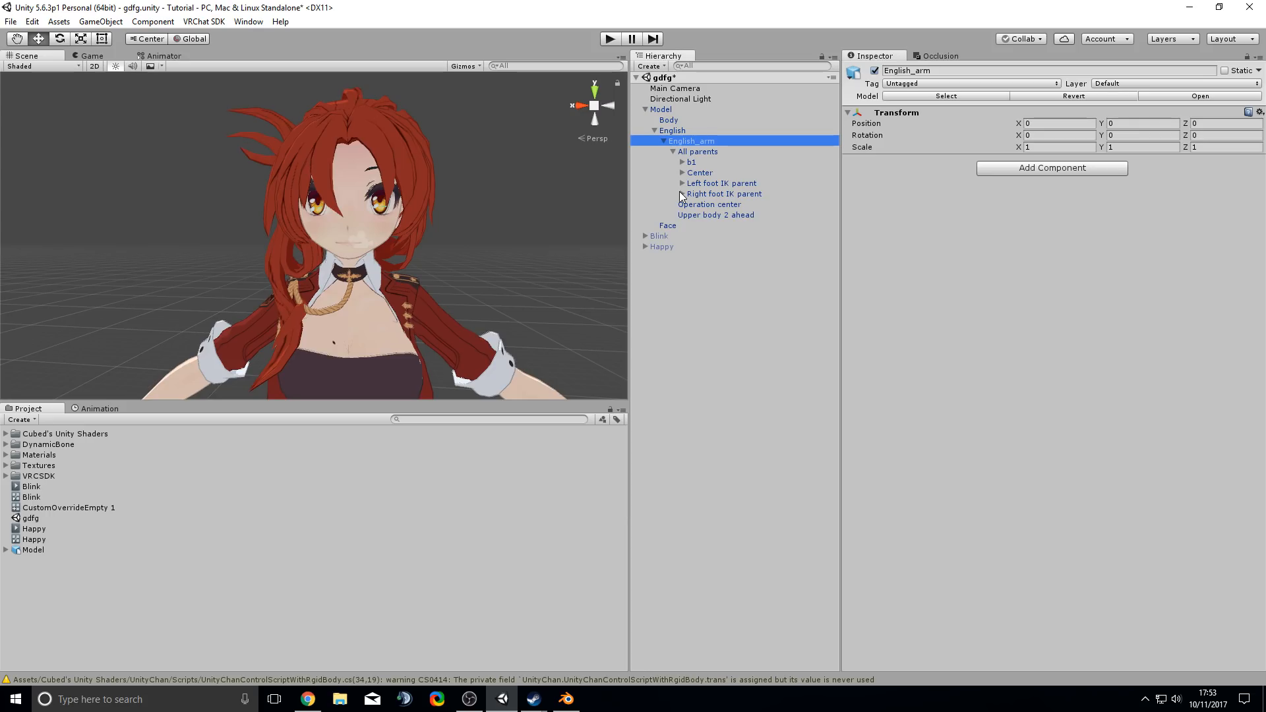
left_click(682, 173)
left_click(692, 183)
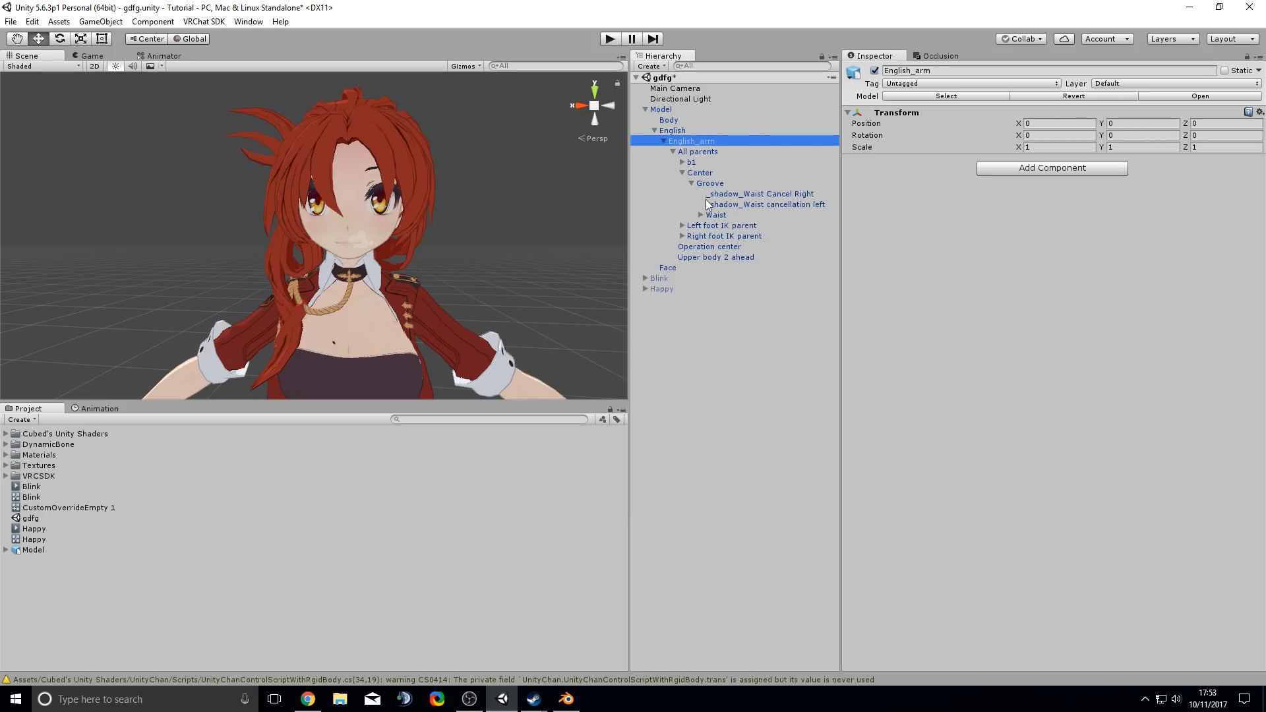
left_click(702, 215)
left_click(710, 257)
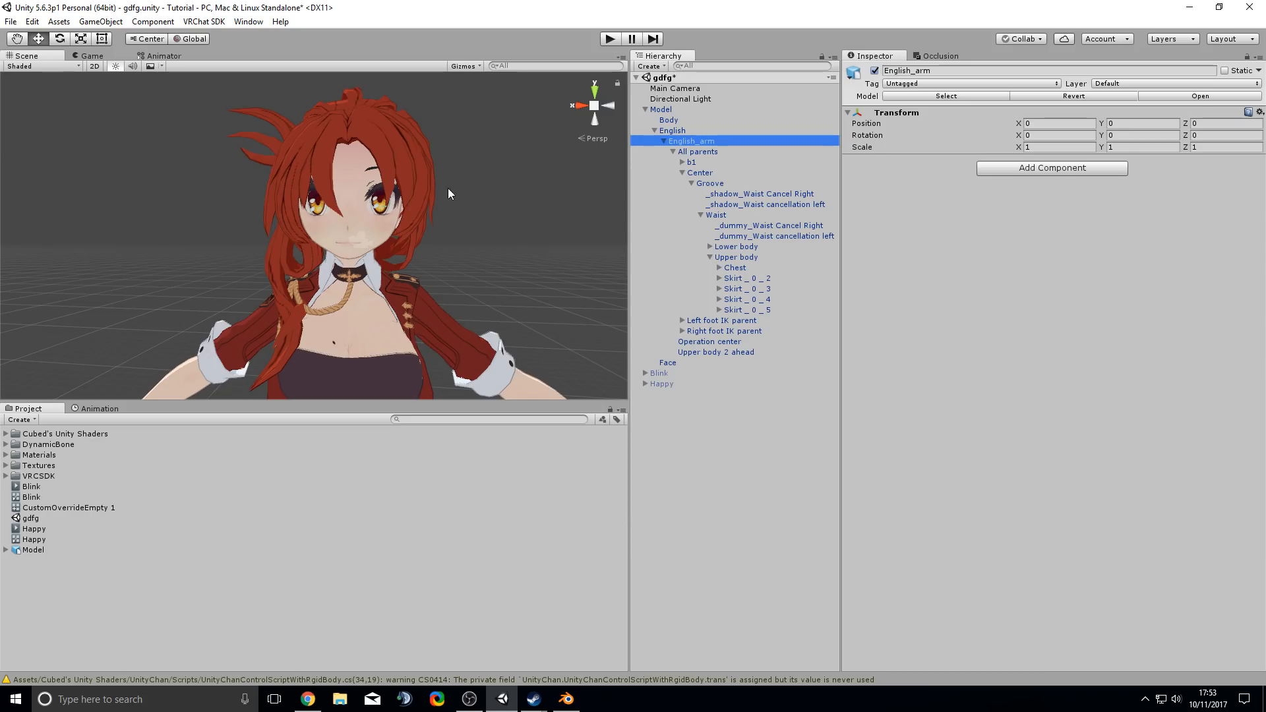
left_click(719, 268)
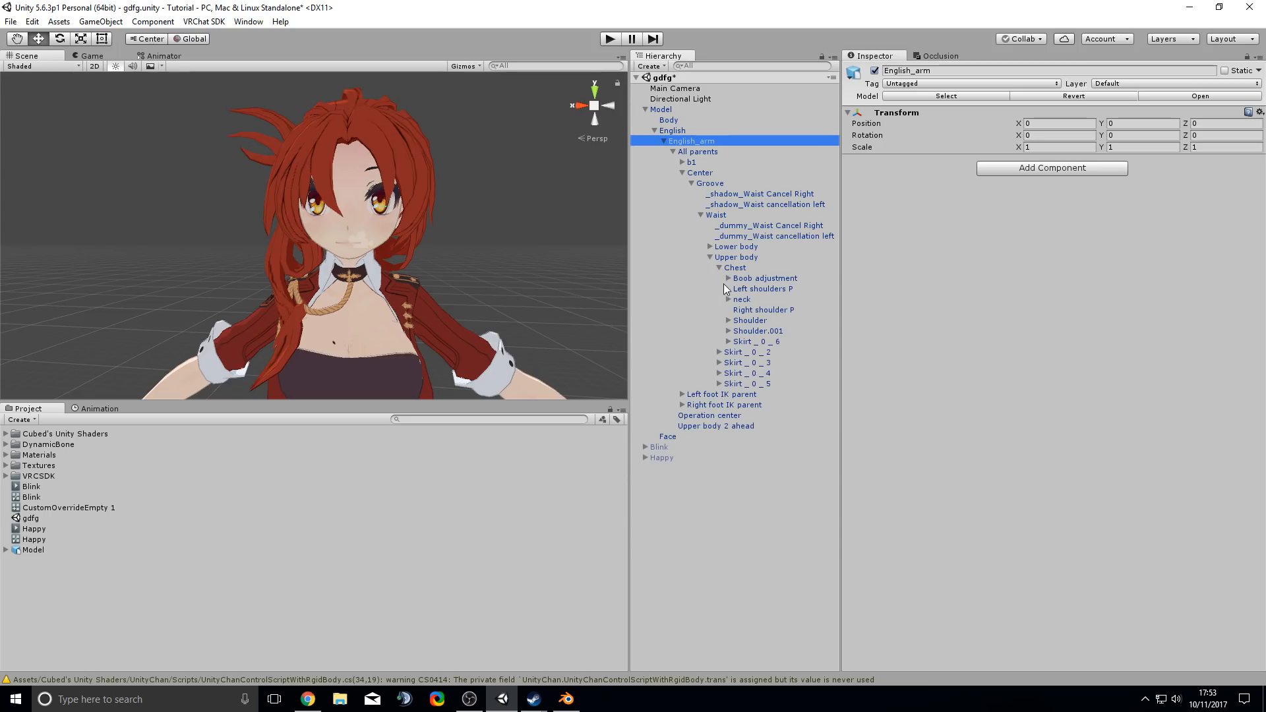
left_click(729, 300)
left_click(736, 310)
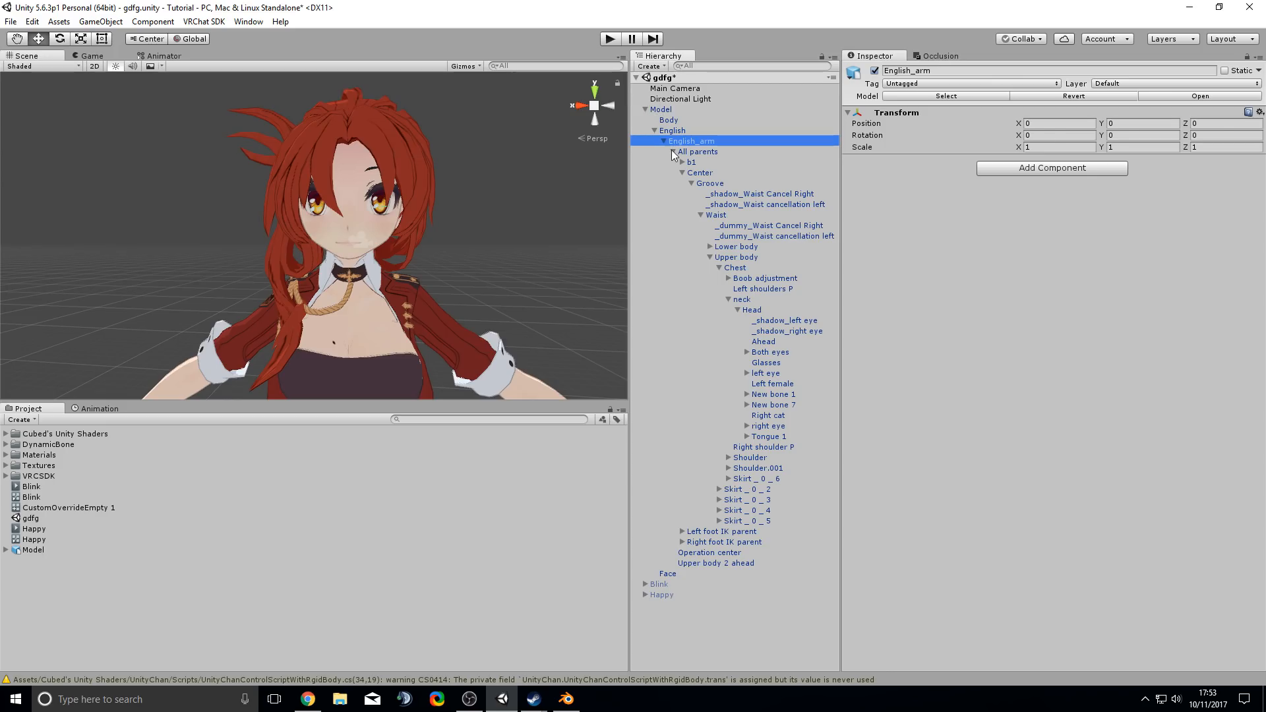
- Examine where New bone 1, New bone 7, right eye and Right cat under the Head bone sit on the avatar
left_click(773, 396)
left_click(777, 405)
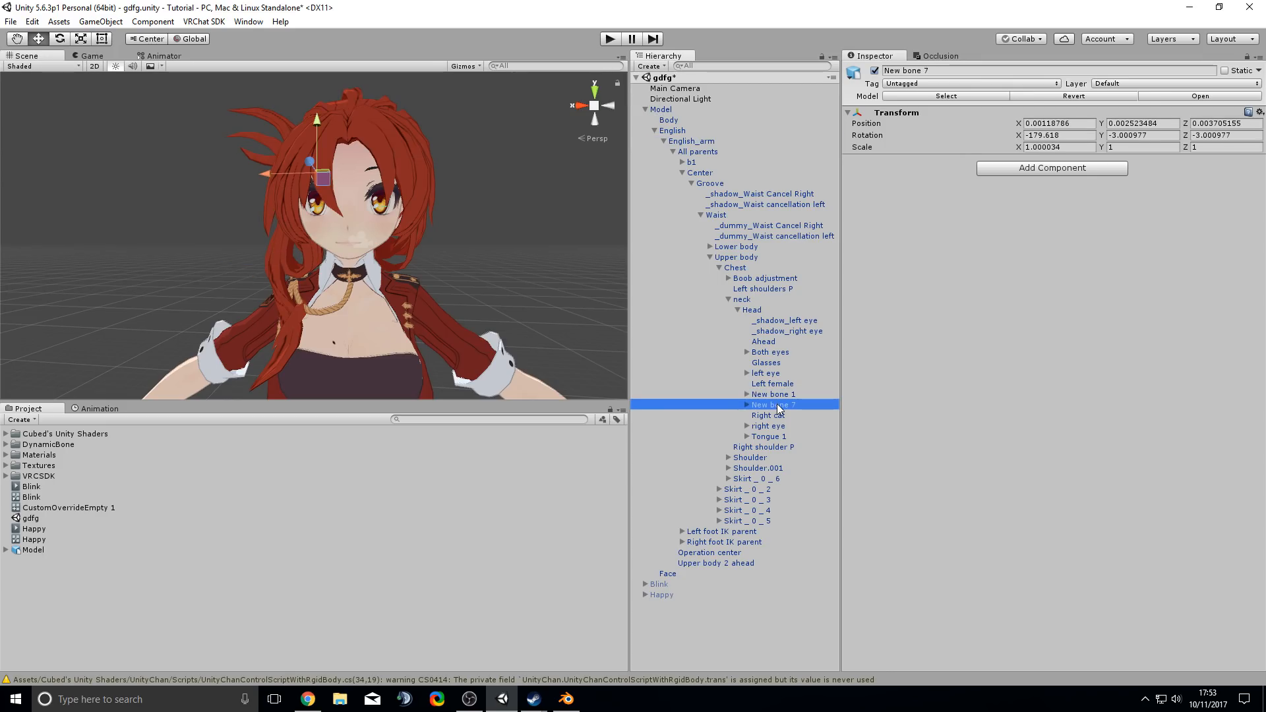
left_click(777, 397)
left_click(778, 426)
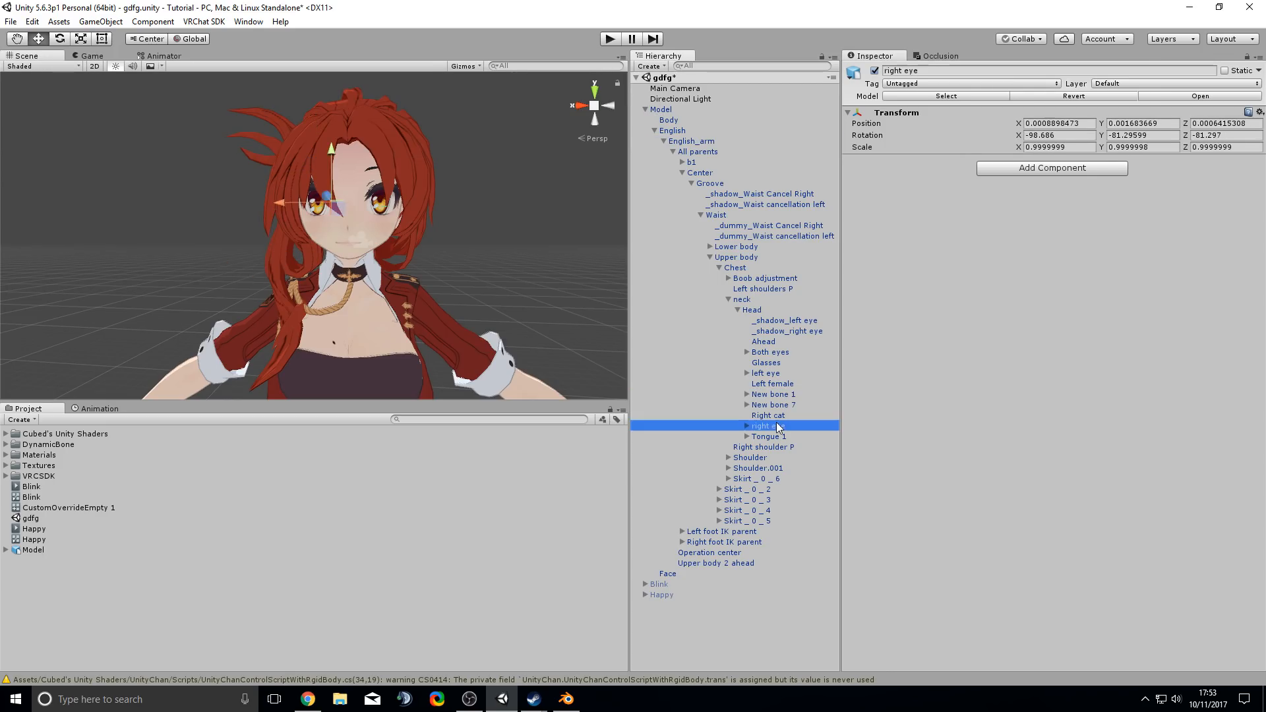
left_click(777, 416)
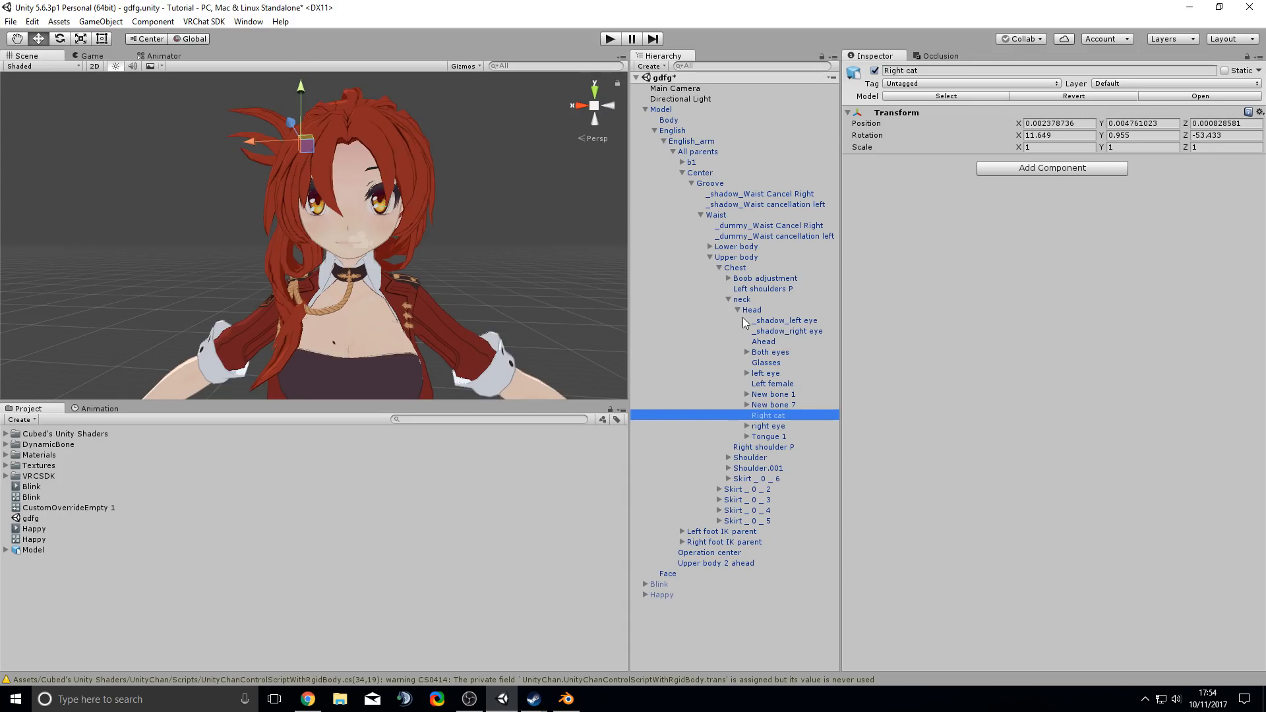
- Assign the Head bone as the Root of the Model's Dynamic Bone component
left_click(658, 100)
left_click(659, 108)
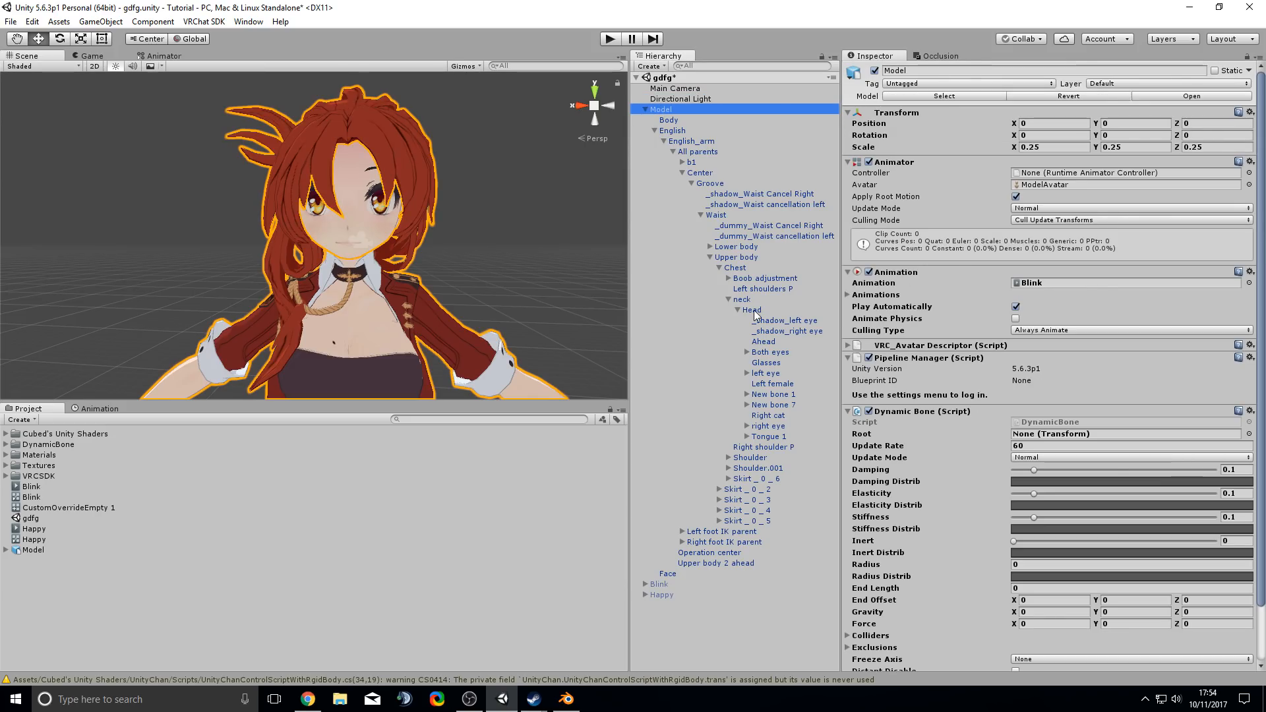
left_click_drag(756, 315, 1037, 437)
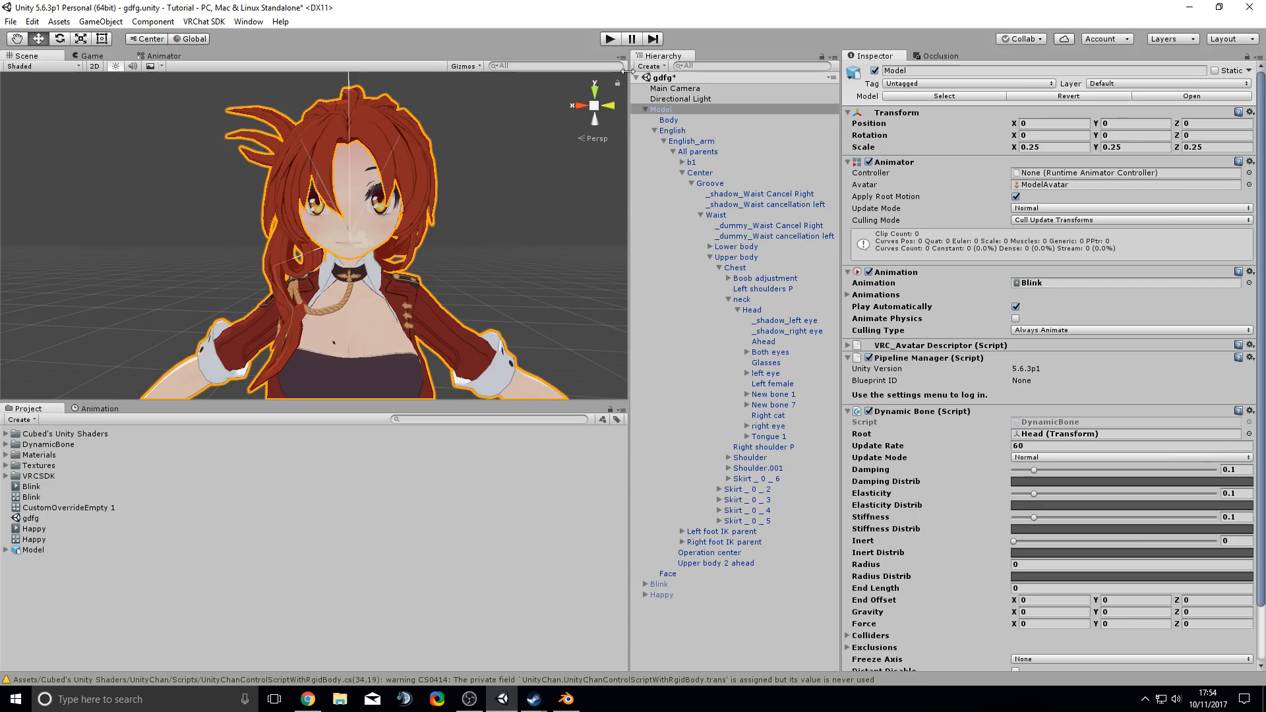
- Run the scene, shift the avatar sideways in the Scene view to test the hair physics, and stop playback
left_click(611, 39)
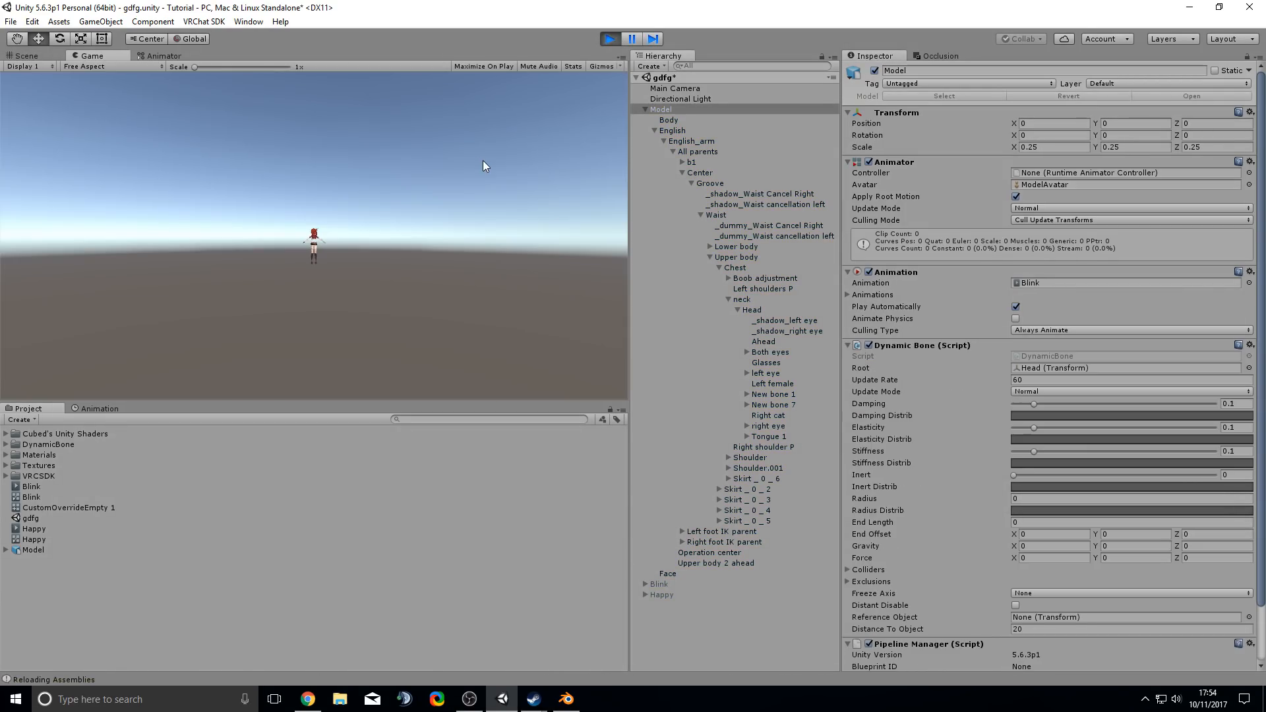
left_click(27, 55)
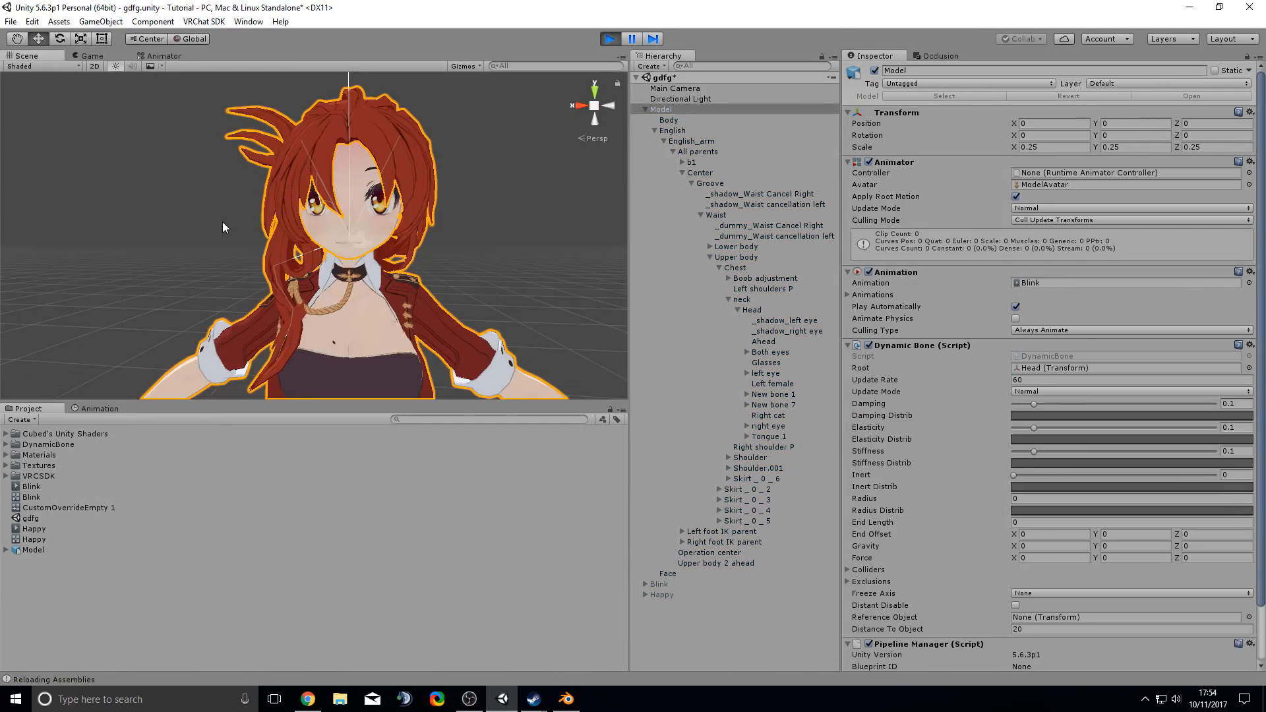
scroll(223, 221, "down", 5)
mouse_move(262, 347)
left_mouse_down()
mouse_move(310, 346)
mouse_move(272, 337)
mouse_move(299, 335)
mouse_move(279, 328)
left_mouse_up()
scroll(323, 265, "up", 8)
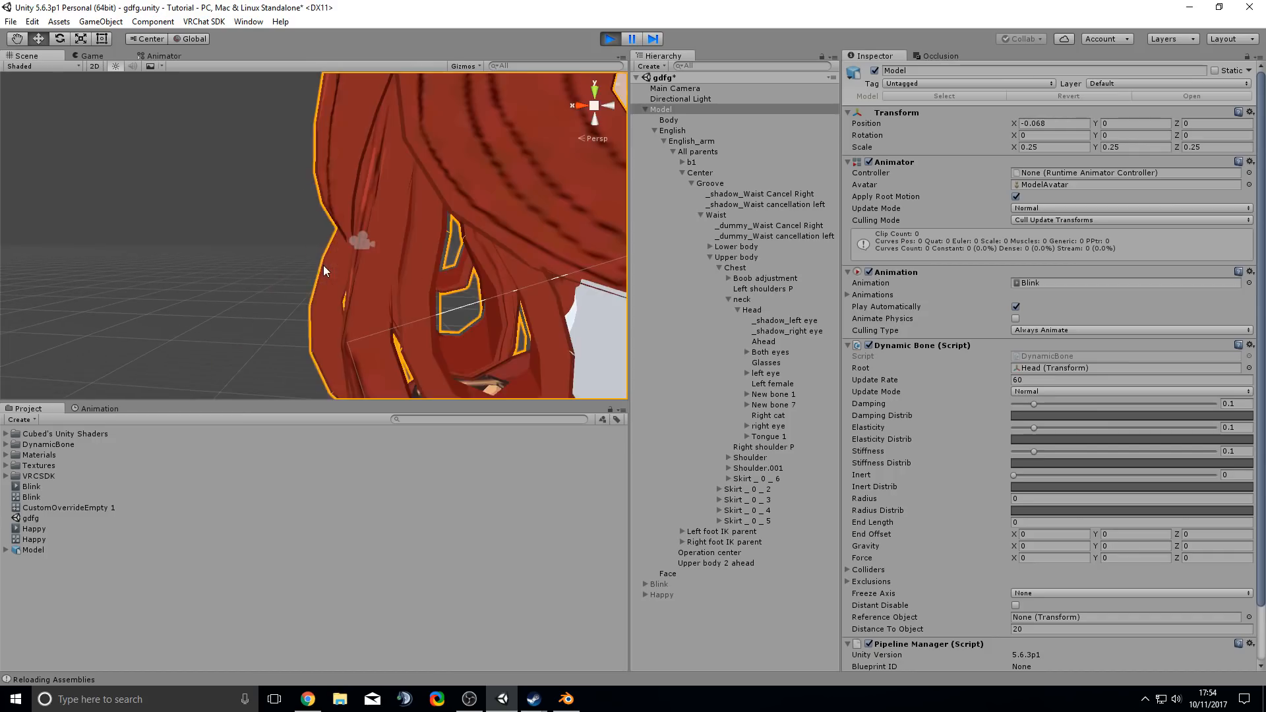
scroll(389, 261, "down", 4)
middle_click_drag(389, 261, 367, 264)
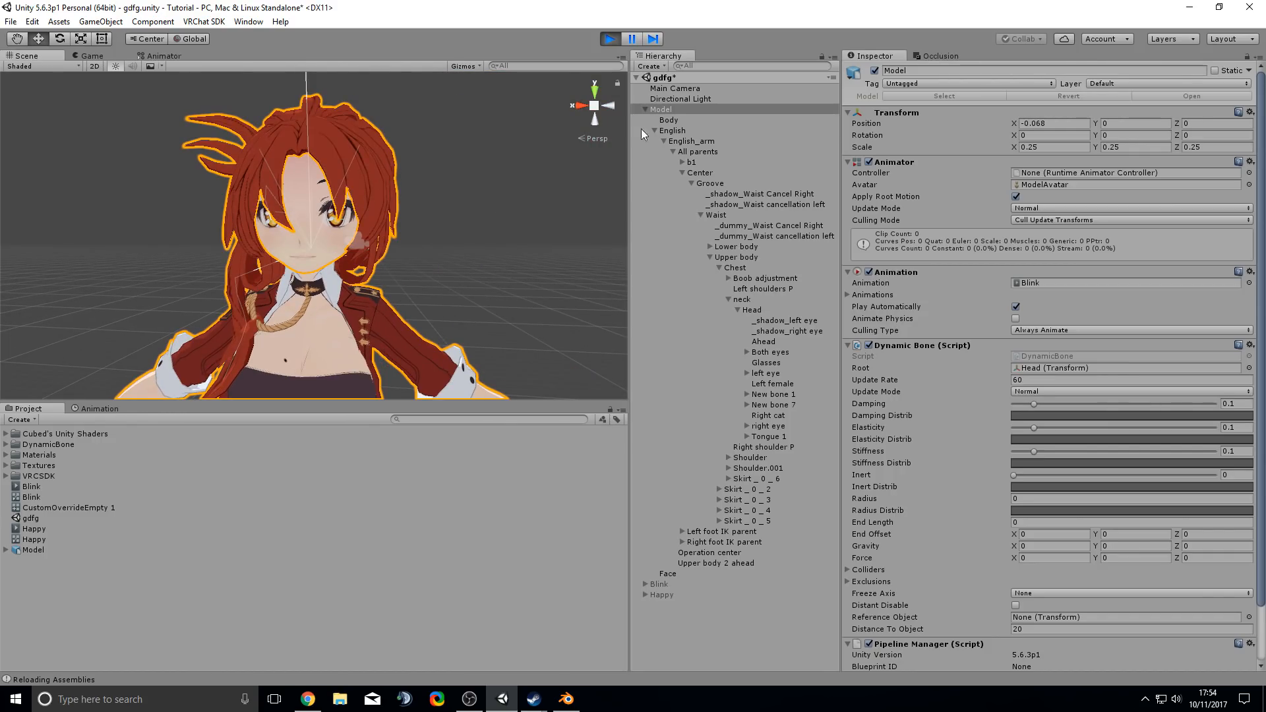
left_click(604, 41)
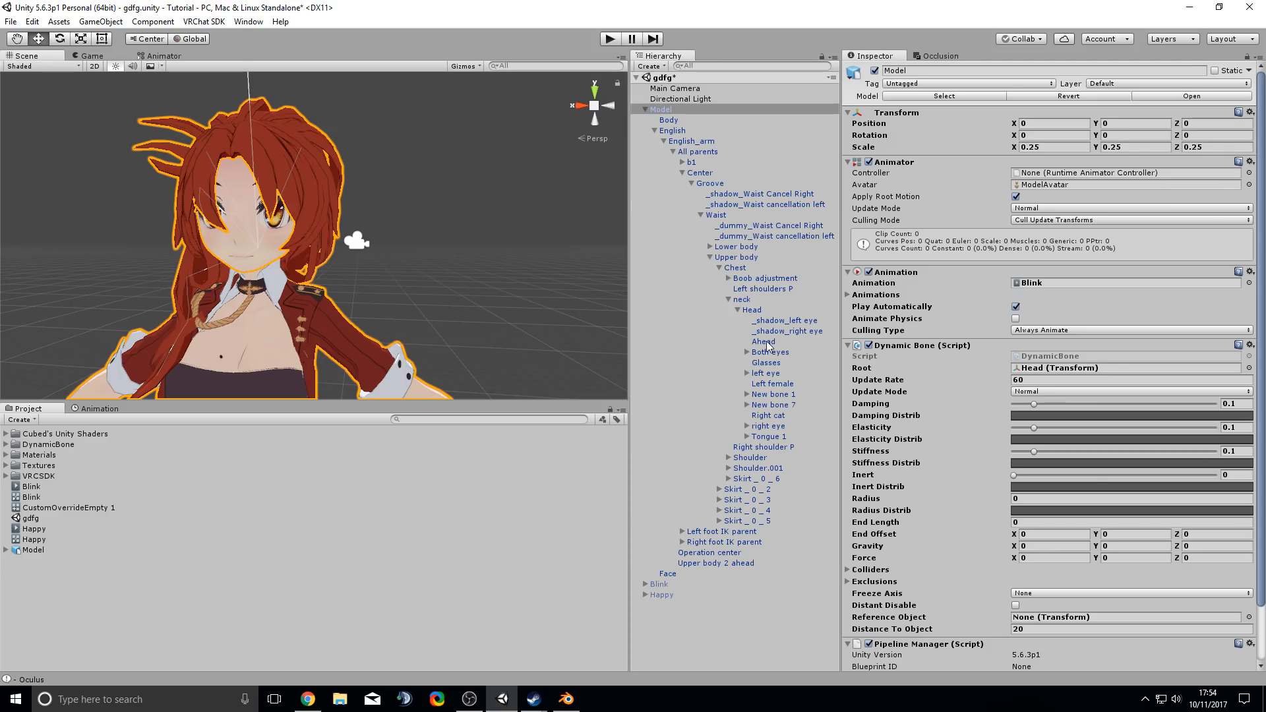
- Examine where the Left female, Right cat, right eye, Tongue 1, New bone 7 and New bone 1 bones sit on the avatar's head
left_click(779, 385)
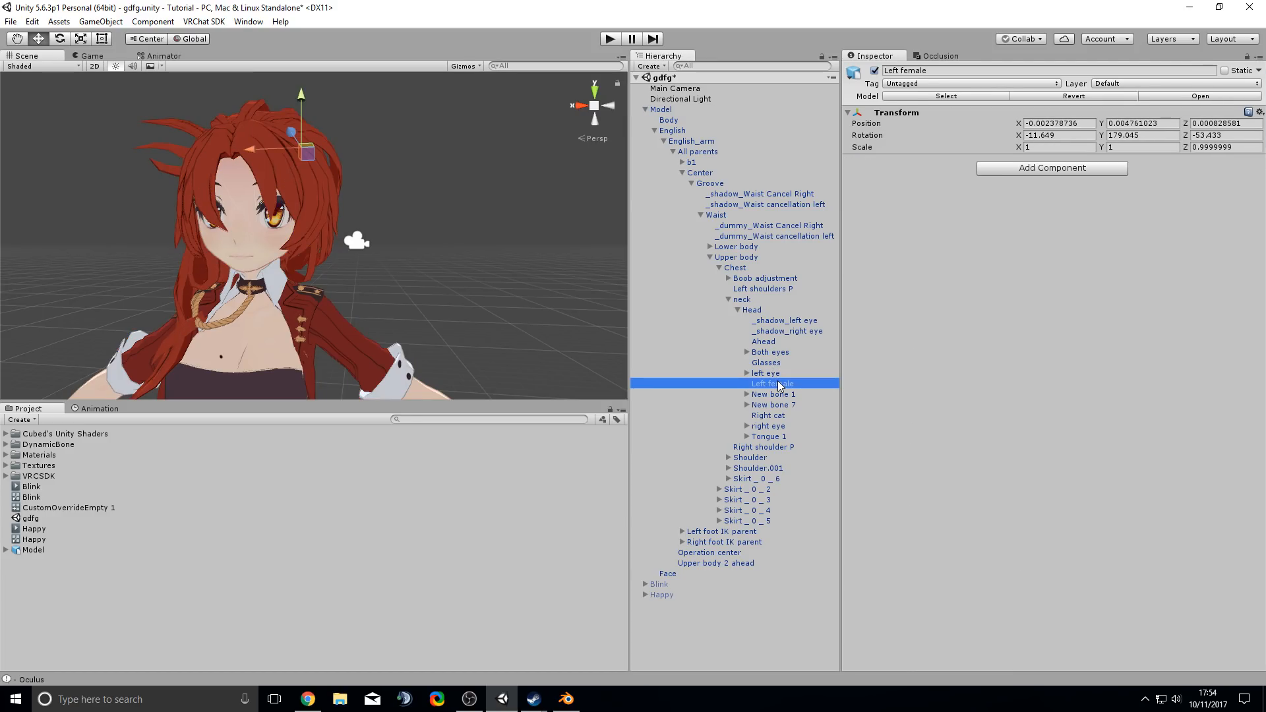
left_click(778, 416)
left_click(782, 426)
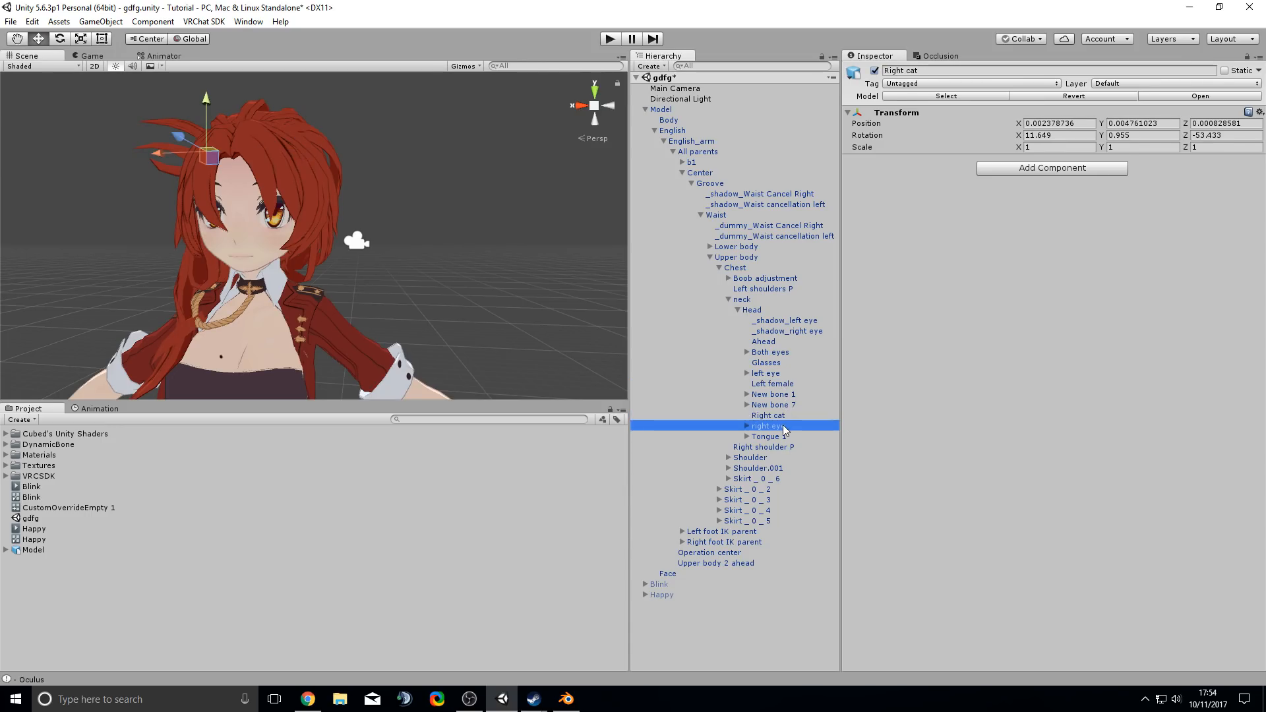
left_click(784, 438)
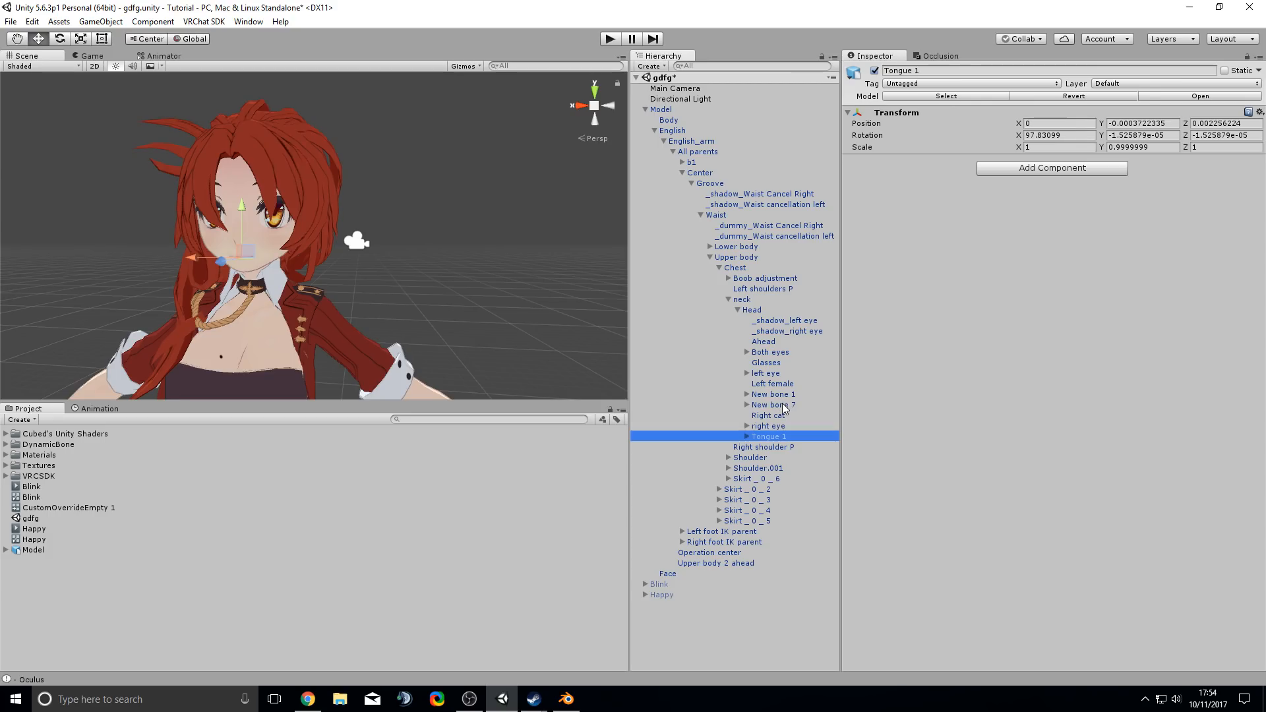
left_click(785, 403)
left_click(783, 394)
left_click(787, 405)
left_click(785, 394)
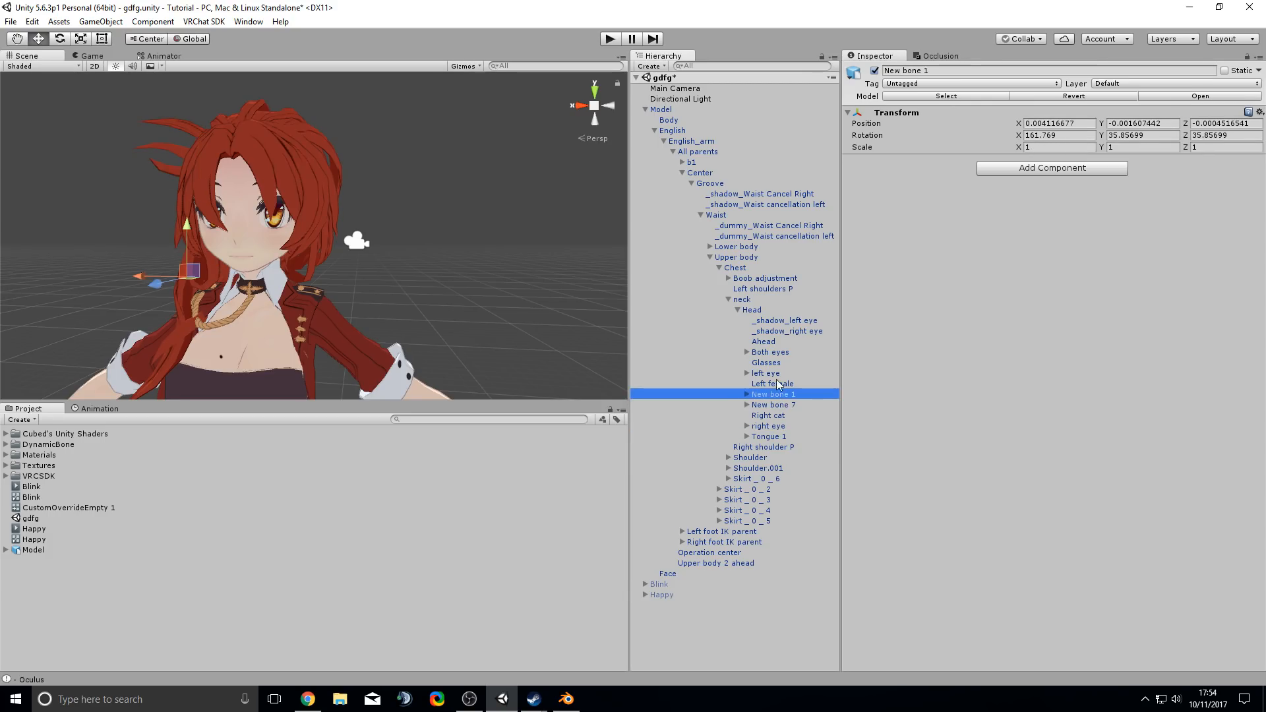
- Add _shadow_left eye, _shadow_right eye, Ahead, Both eyes, Glasses and left eye to the Exclusions of the Model's Dynamic Bone component
left_click(662, 109)
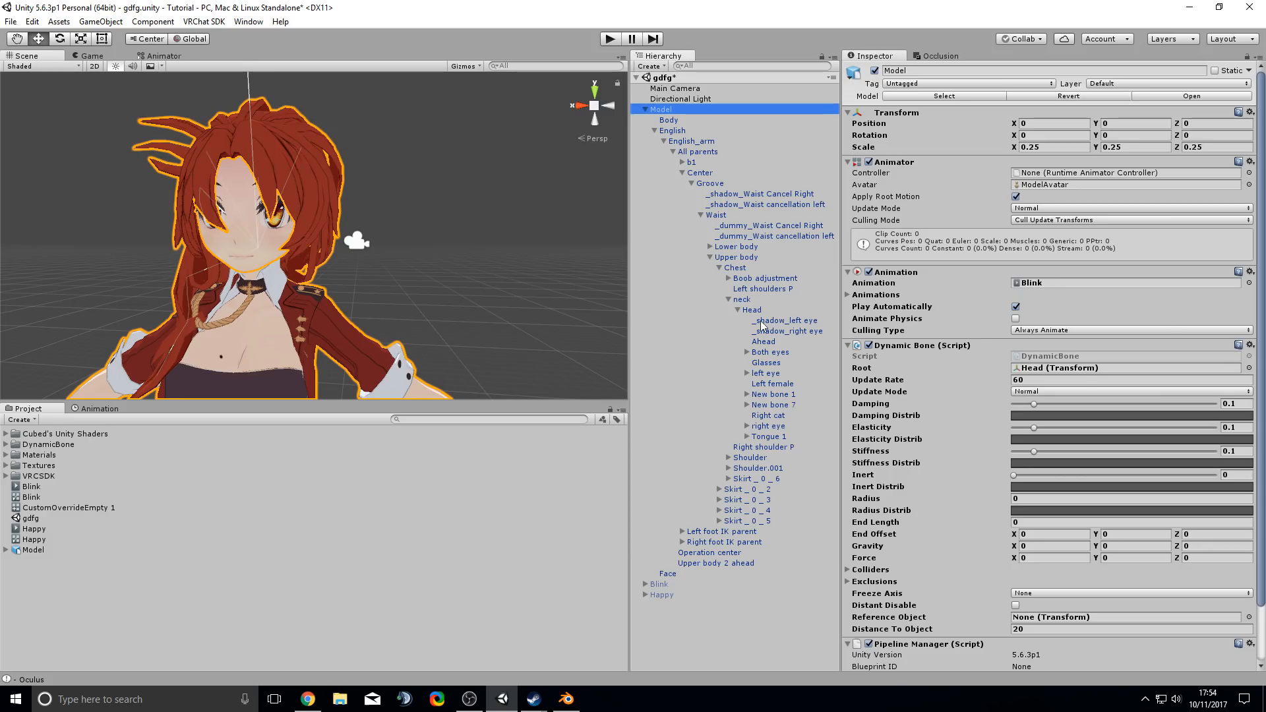
left_click_drag(765, 322, 890, 591)
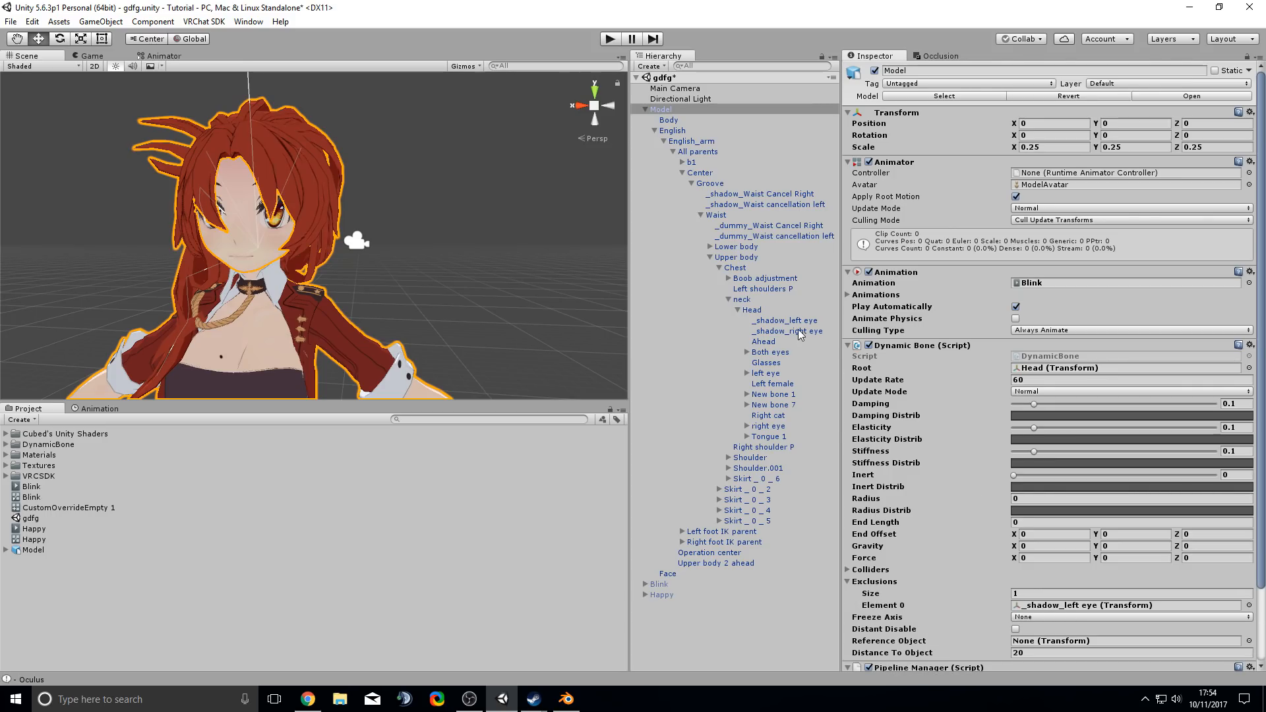
left_click_drag(802, 332, 880, 587)
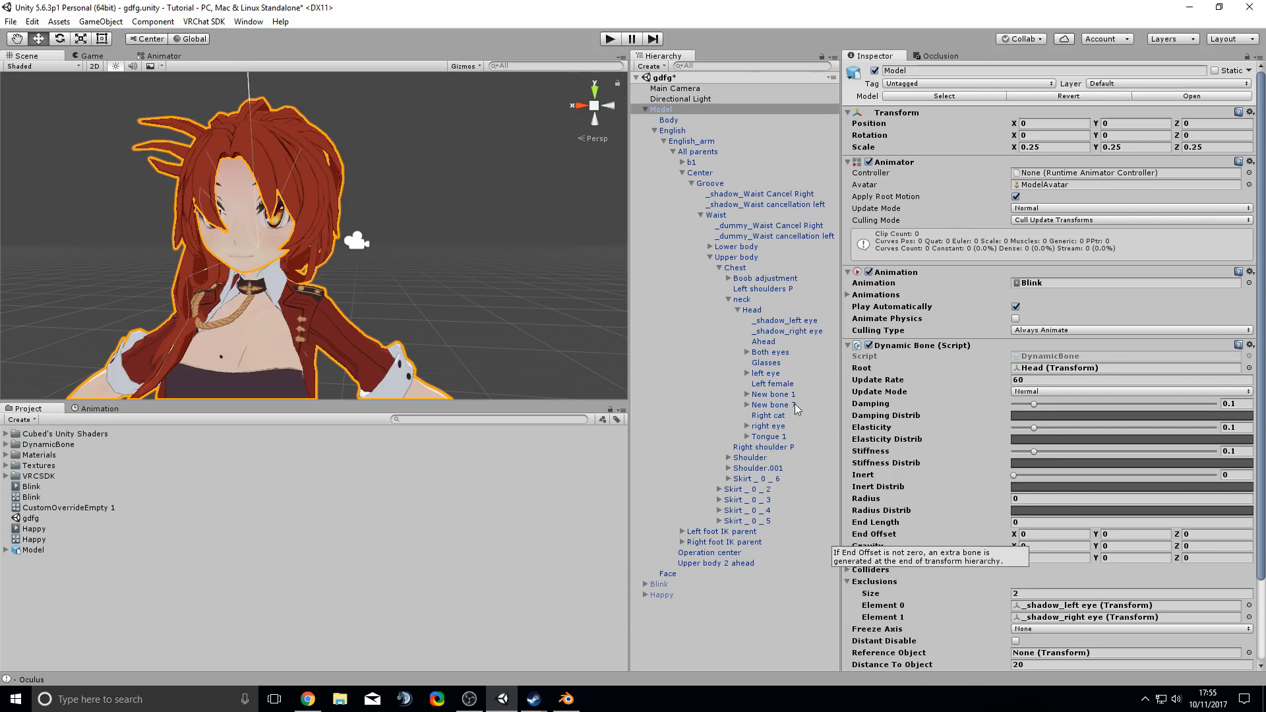
left_click_drag(764, 343, 883, 592)
left_click_drag(775, 354, 877, 593)
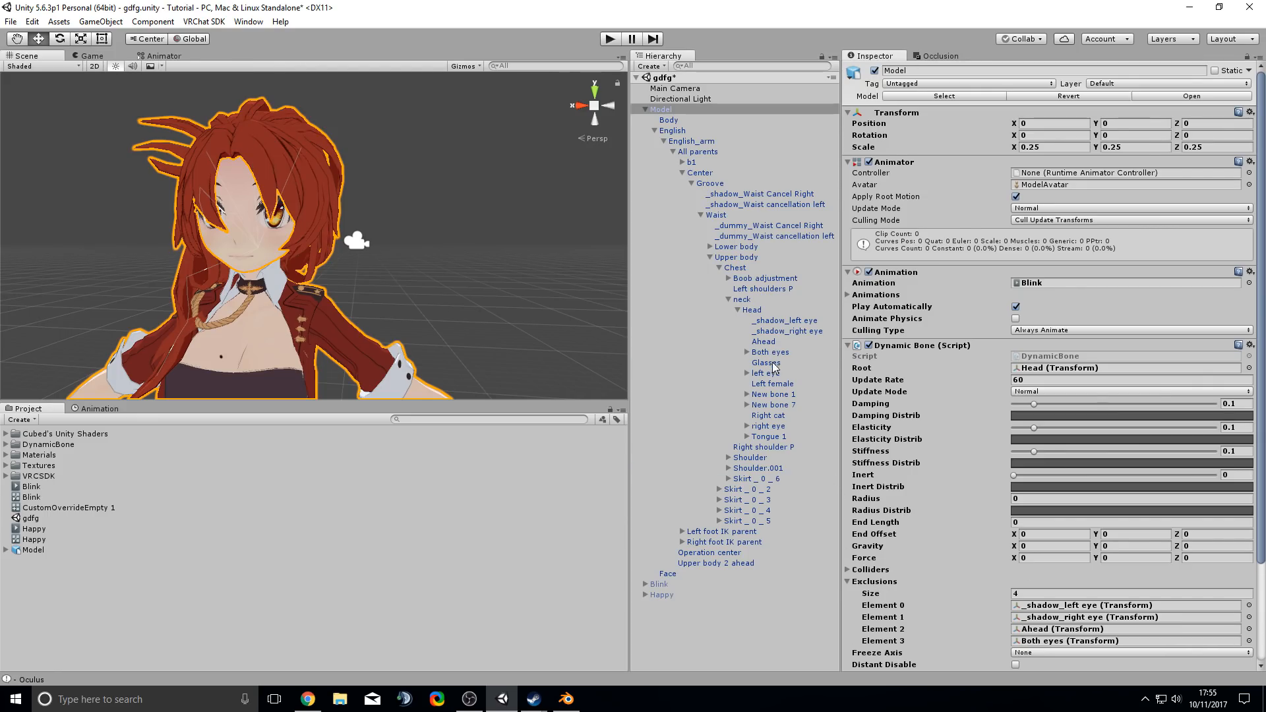
left_click_drag(774, 367, 882, 588)
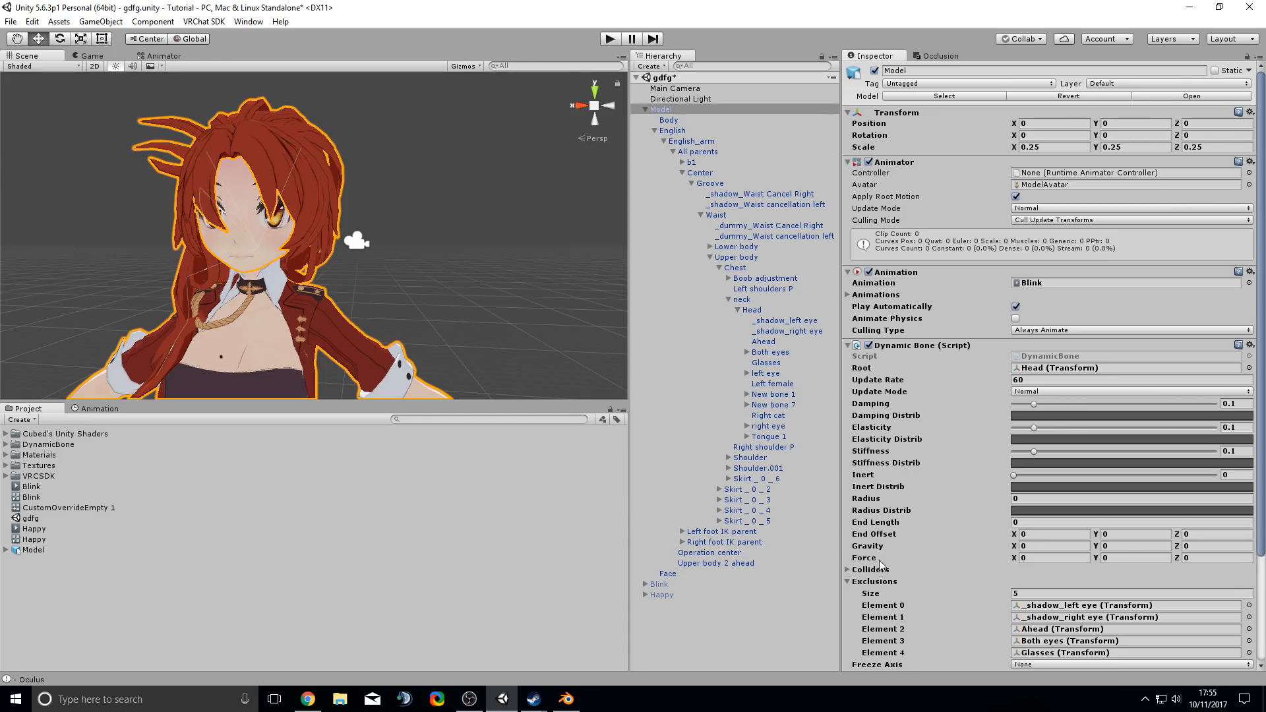
left_click_drag(765, 374, 877, 592)
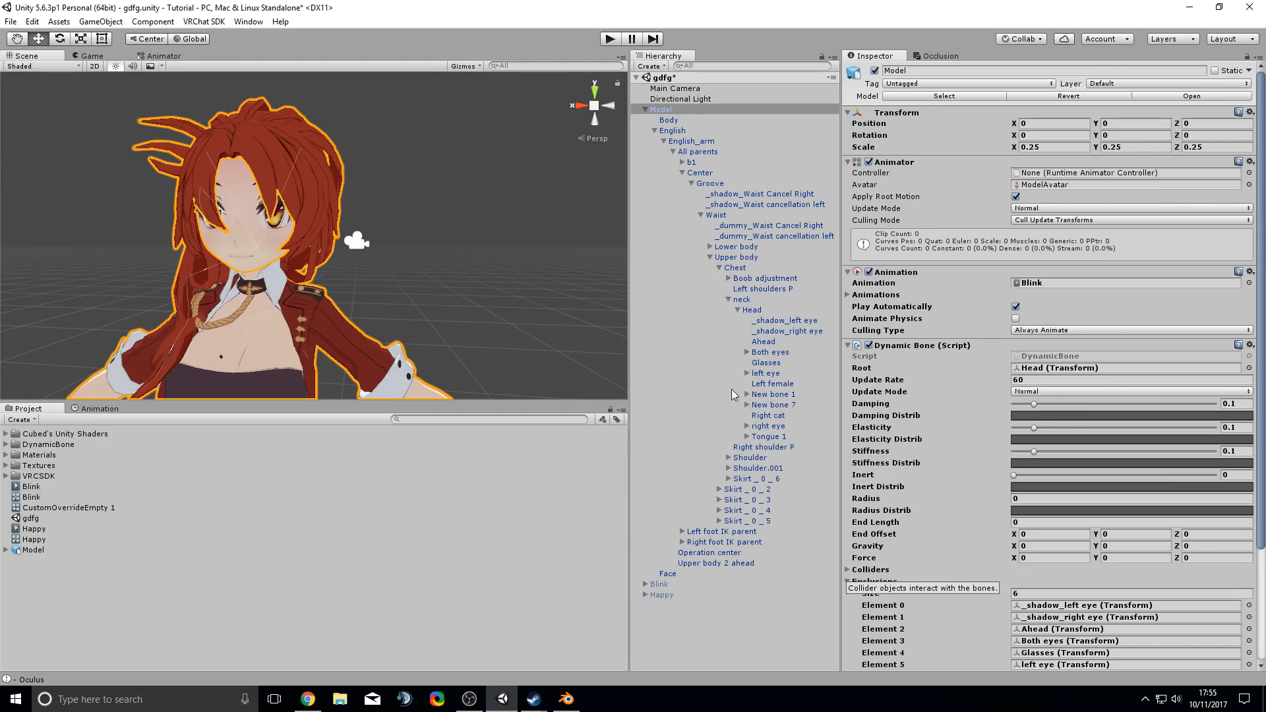
- Add Left female, Right cat, right eye and Tongue 1 to the Dynamic Bone's Exclusions and review the list
left_click_drag(772, 385, 889, 590)
left_click_drag(776, 417, 888, 591)
left_click_drag(781, 430, 888, 590)
left_click_drag(773, 435, 891, 591)
scroll(911, 554, "down", 3)
scroll(911, 554, "down", 3)
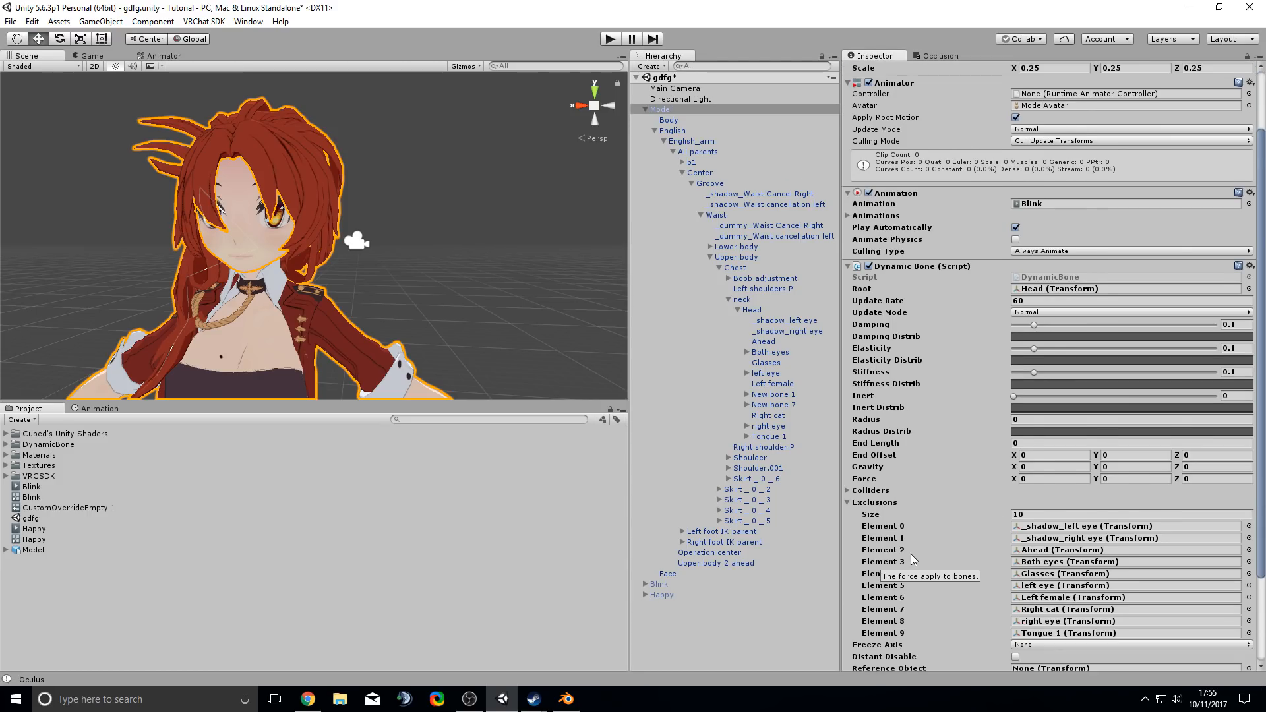
scroll(911, 554, "up", 3)
- Run the scene, shift the Model sideways in the Scene view to test the hair physics with the exclusions, and stop playback
left_click(780, 394)
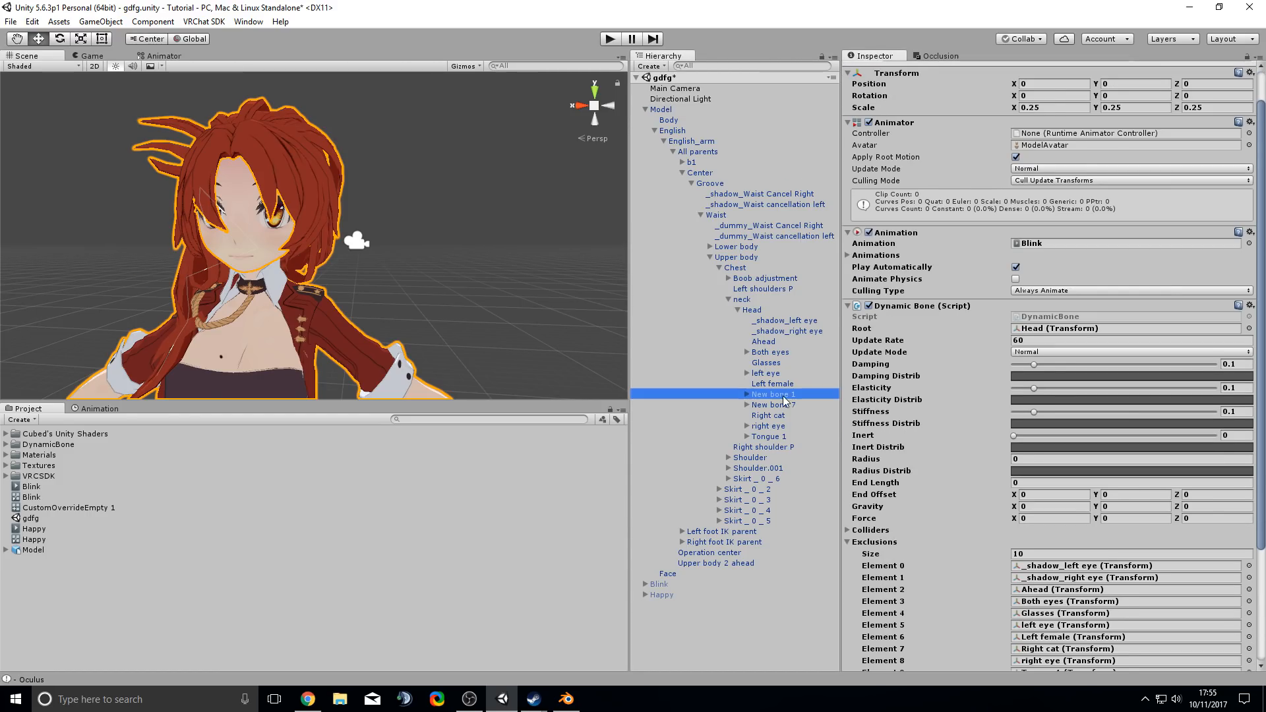
left_click(611, 39)
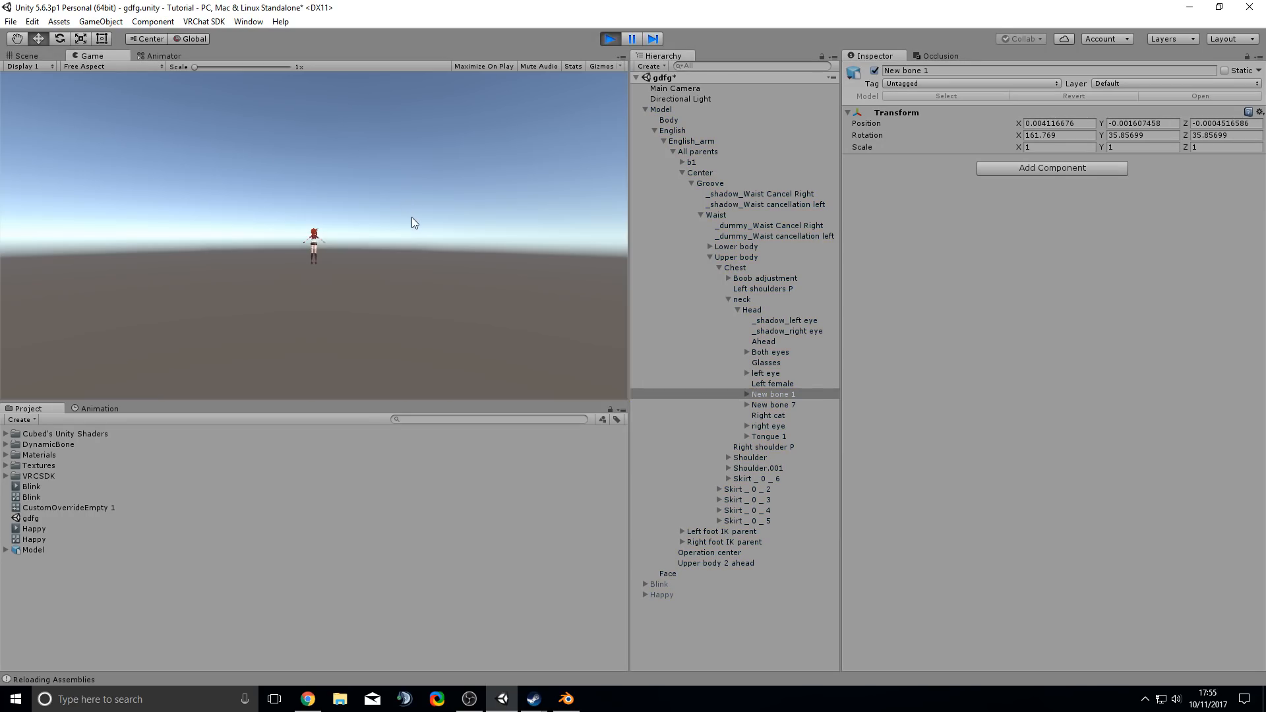
left_click(26, 55)
scroll(360, 257, "down", 4)
middle_click_drag(360, 258, 417, 231)
scroll(409, 231, "down", 2)
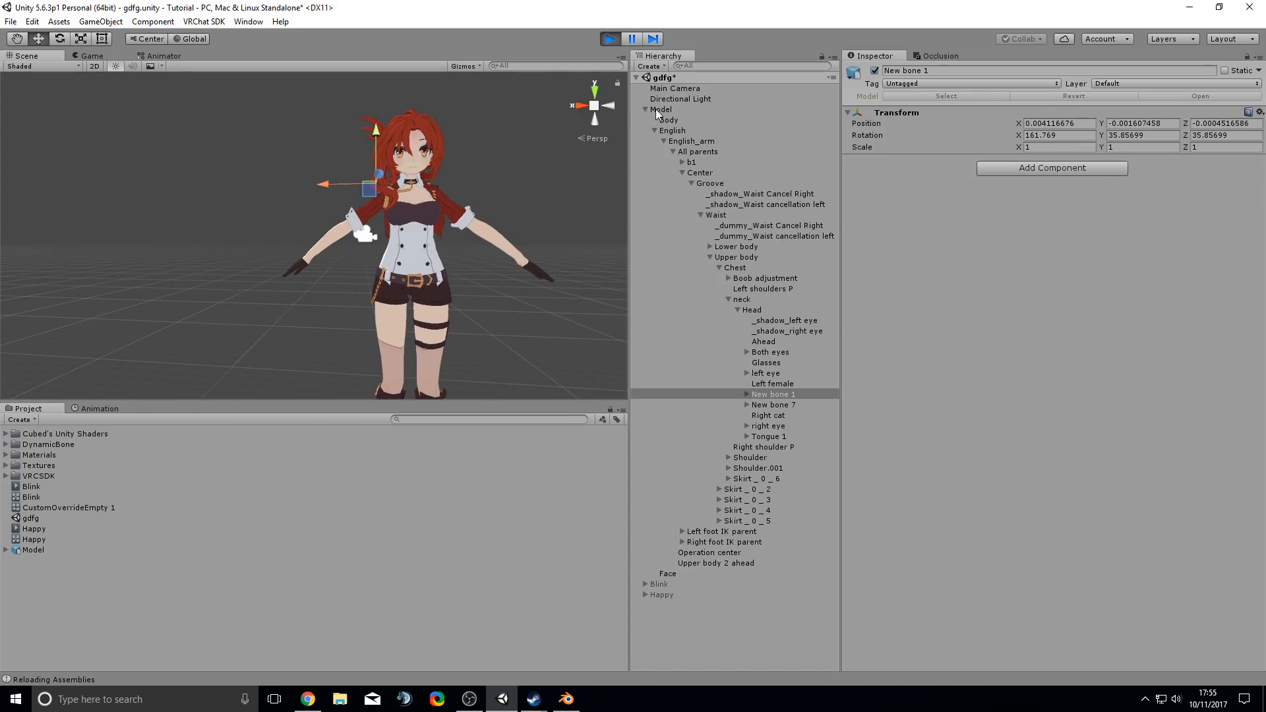
left_click(656, 109)
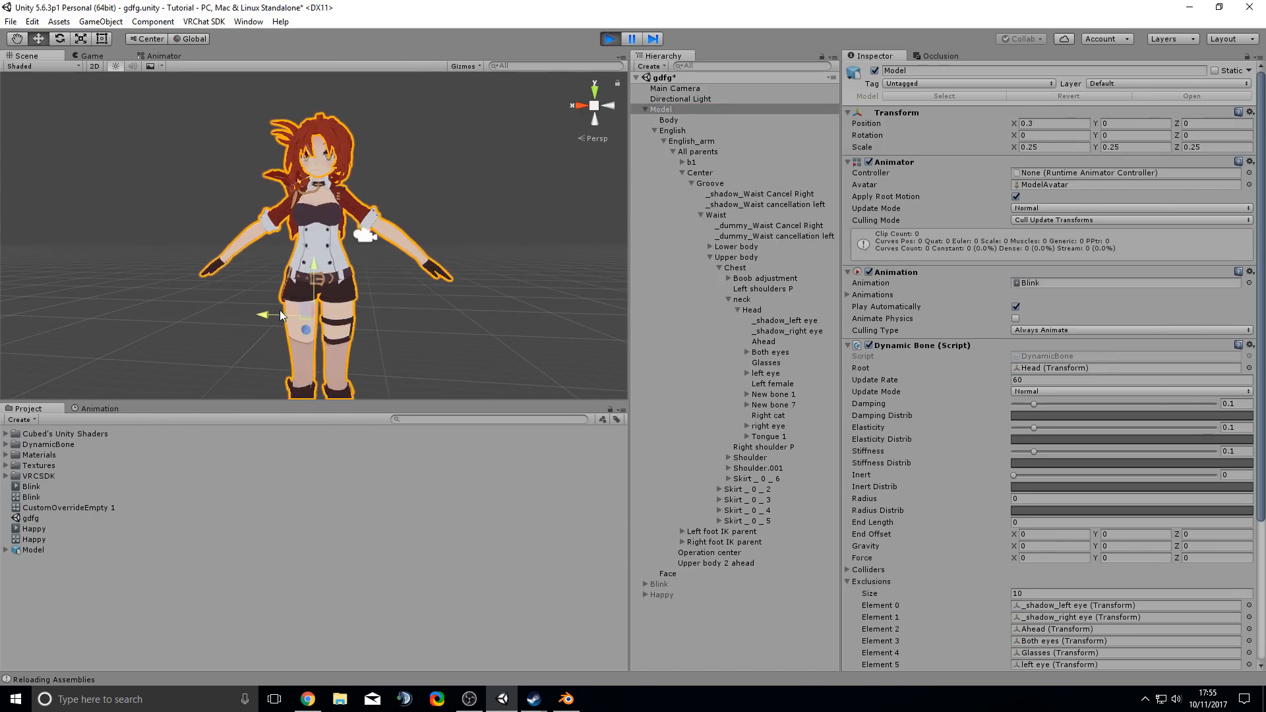
left_click_drag(280, 315, 326, 306)
scroll(373, 136, "up", 5)
middle_click_drag(422, 126, 345, 250)
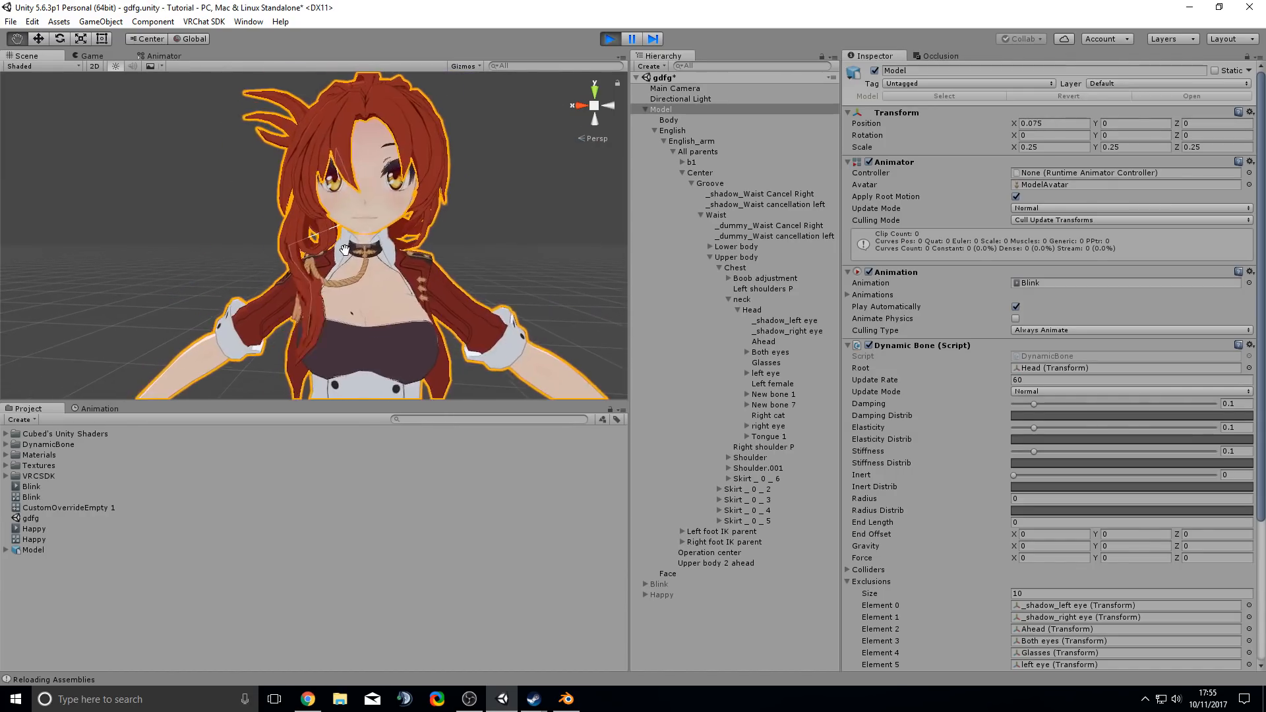
left_click(610, 38)
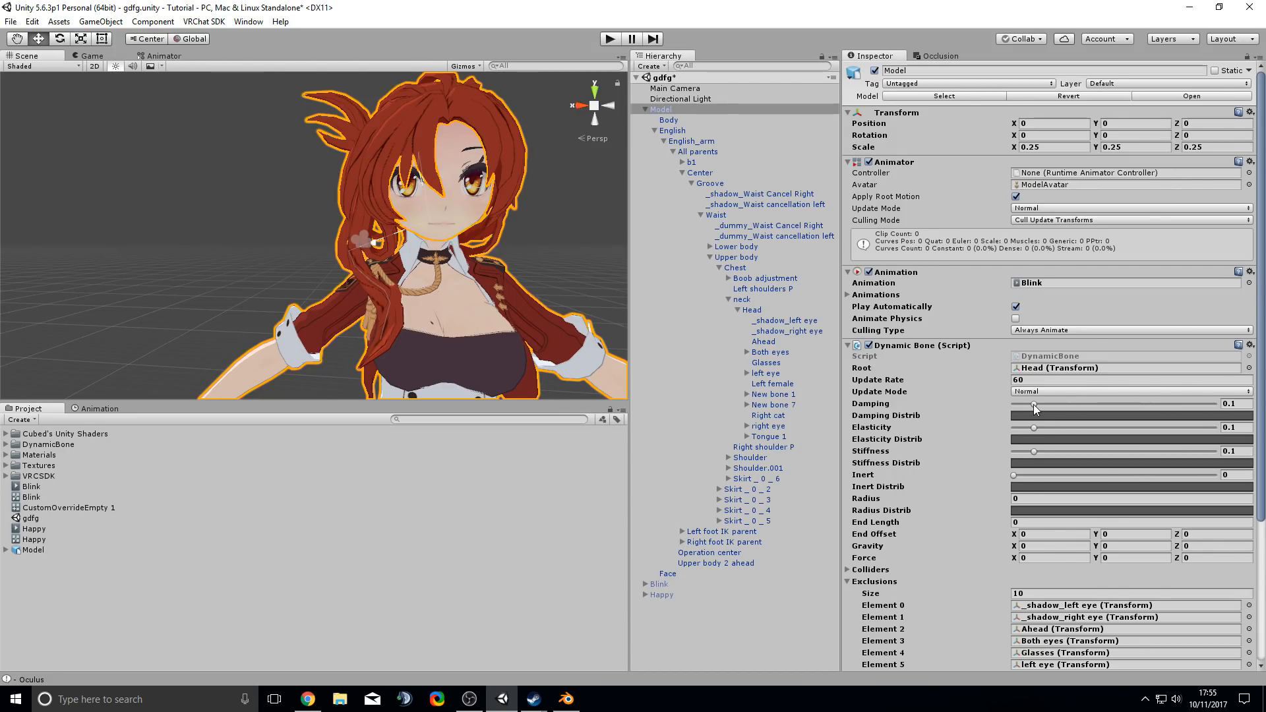
- Set the Dynamic Bone's Damping to 0.612 and Inert to 0.807, and test the hair by shifting the Model in the running scene
left_click_drag(1034, 404, 1103, 403)
left_click_drag(1015, 477, 1179, 475)
left_click(610, 39)
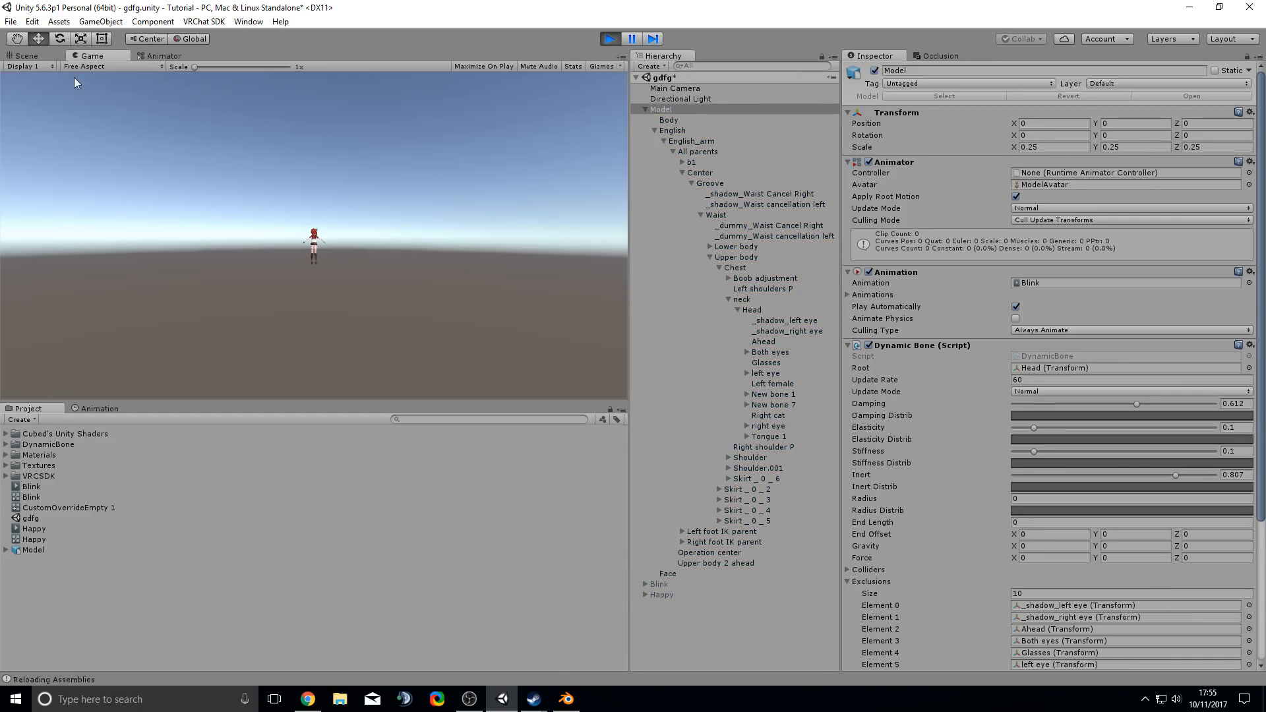
left_click(21, 56)
scroll(244, 246, "down", 10)
mouse_move(287, 331)
left_mouse_down()
mouse_move(212, 349)
mouse_move(373, 361)
mouse_move(134, 345)
mouse_move(421, 338)
mouse_move(129, 310)
mouse_move(306, 314)
left_mouse_up()
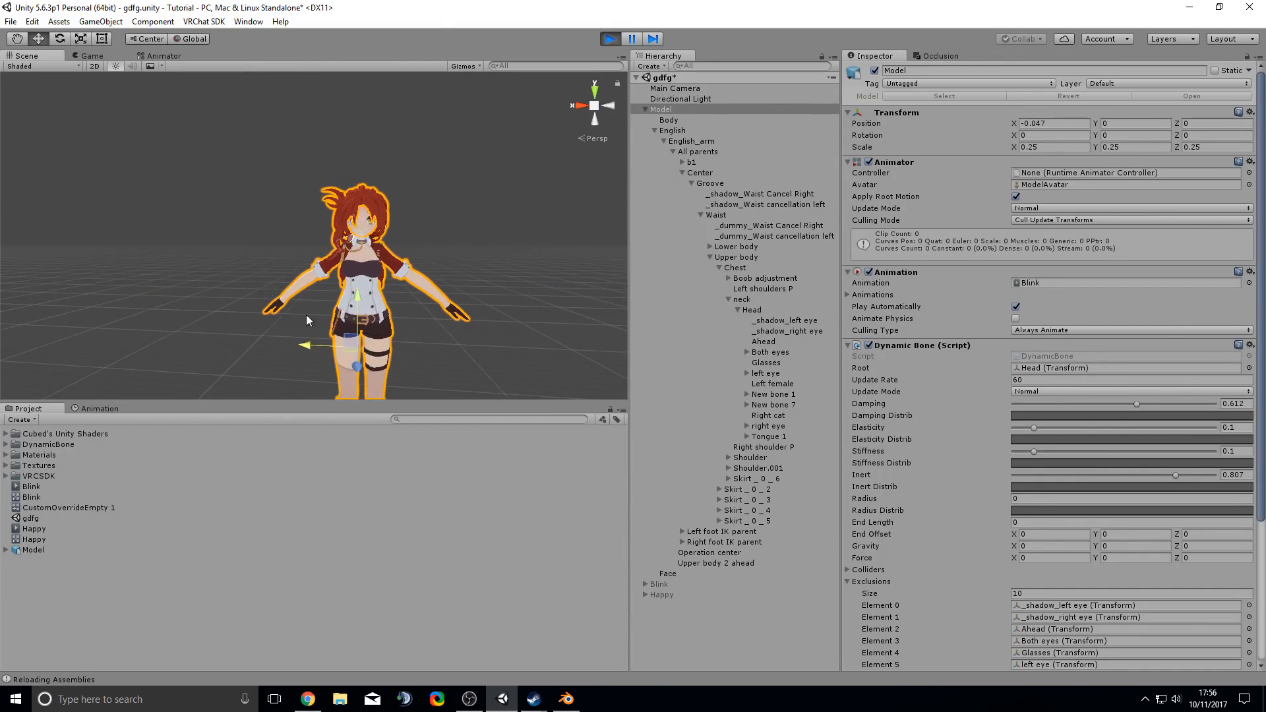
scroll(299, 295, "up", 6)
middle_click_drag(288, 263, 264, 330)
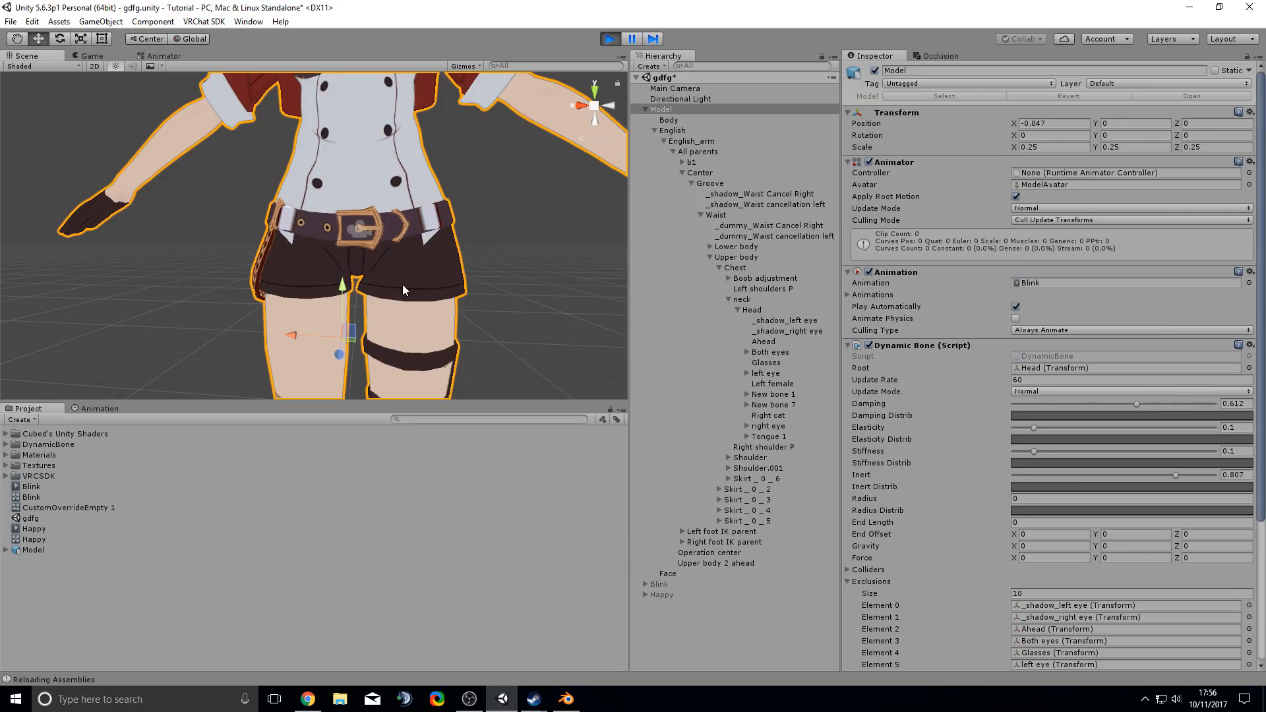
scroll(409, 271, "down", 8)
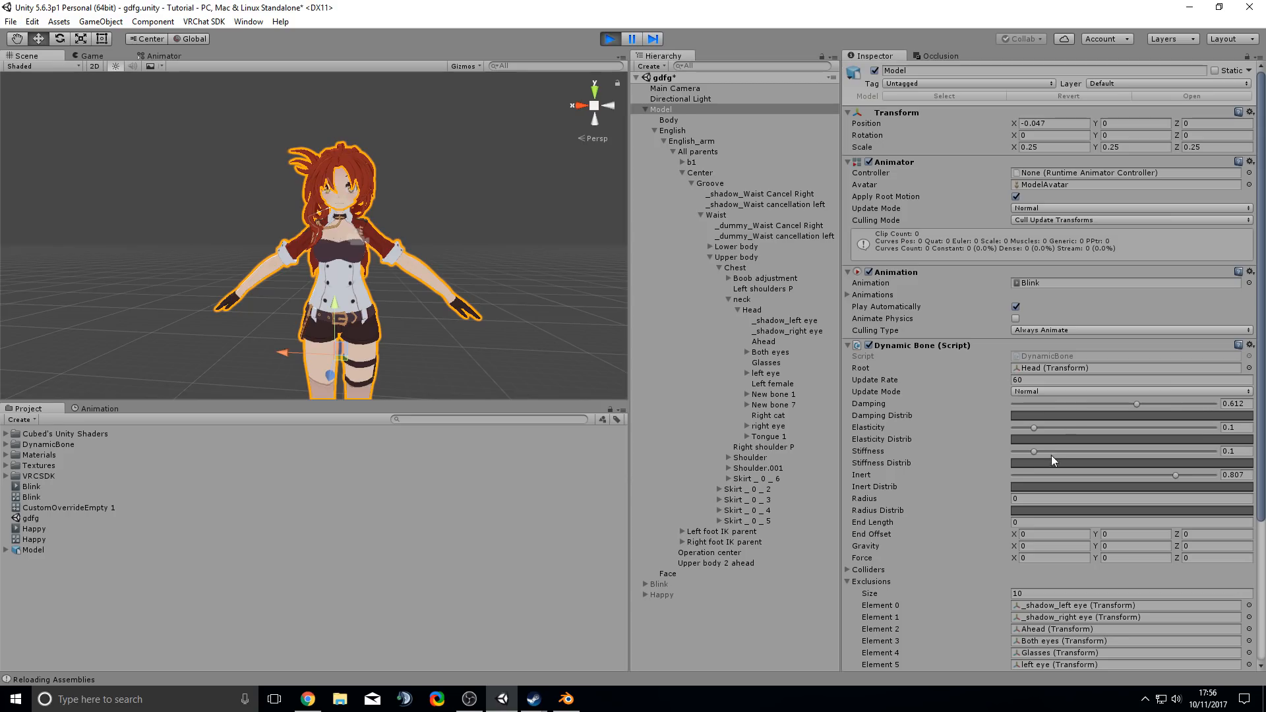
- Copy the Dynamic Bone component during playback and paste its values back onto the Model's Dynamic Bone after stopping the scene
right_click(939, 345)
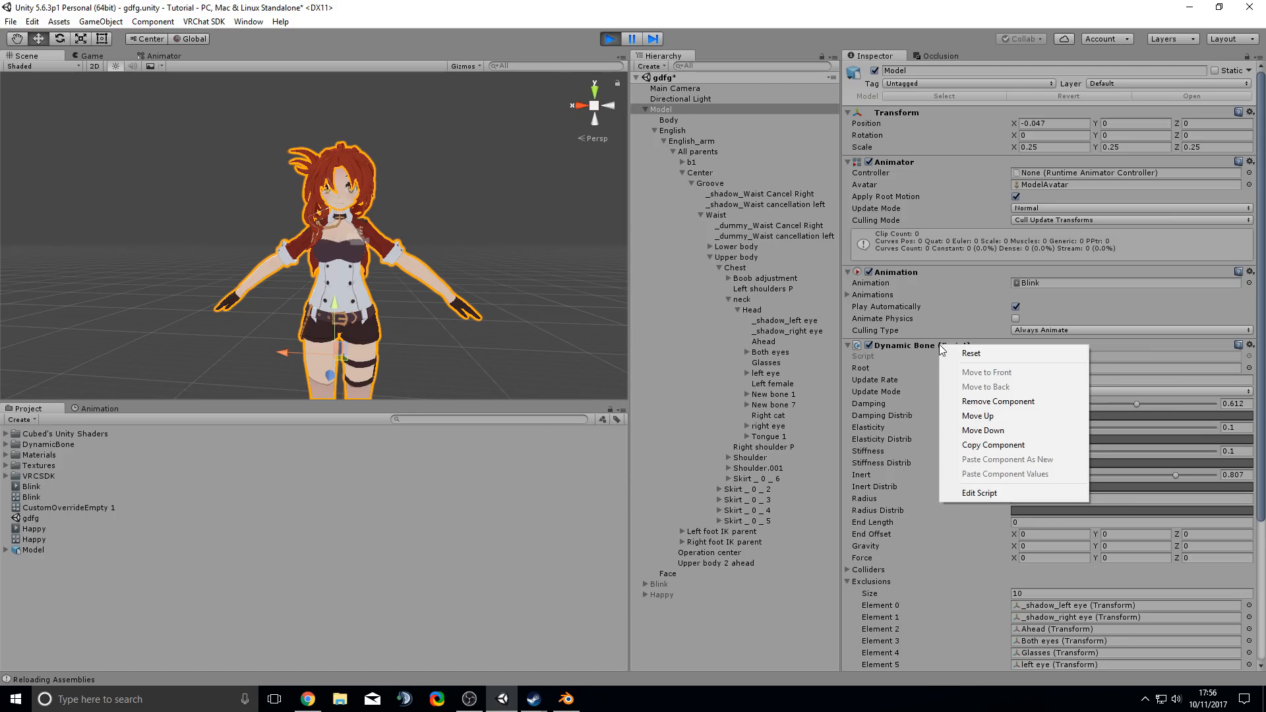
left_click(994, 444)
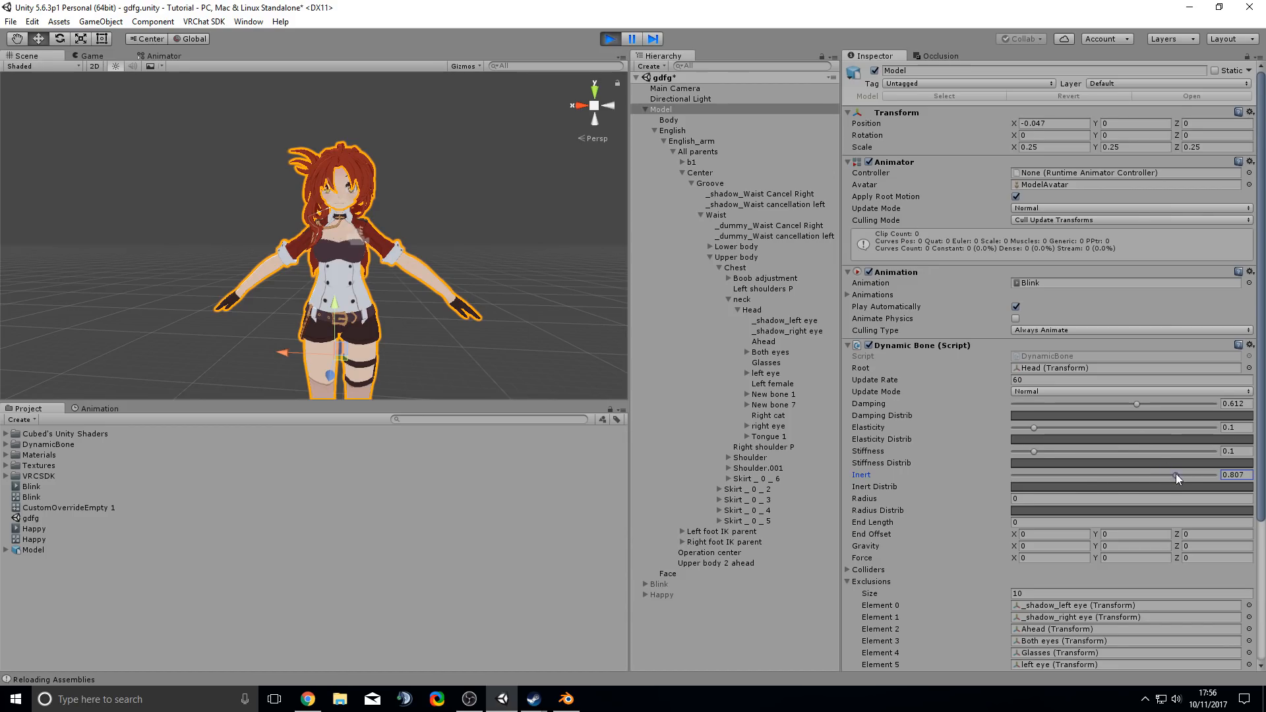
left_click_drag(1177, 474, 1131, 474)
left_click(612, 39)
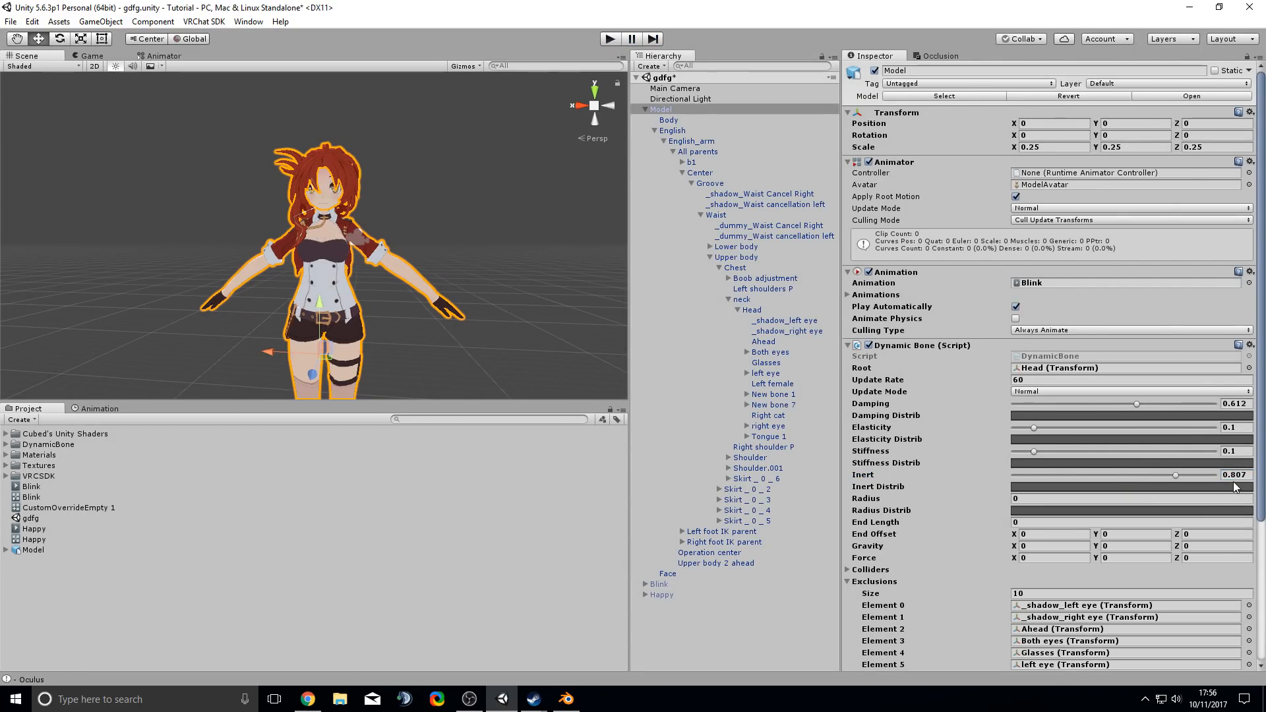
right_click(959, 347)
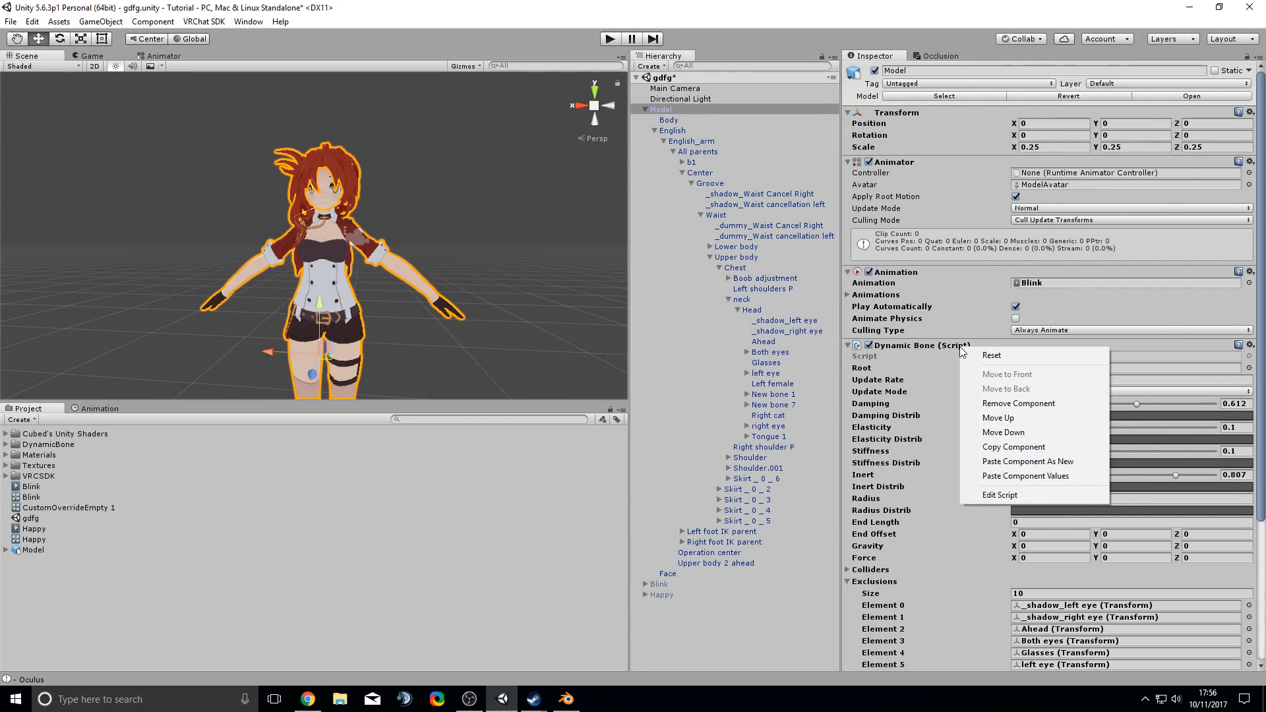
left_click(1008, 476)
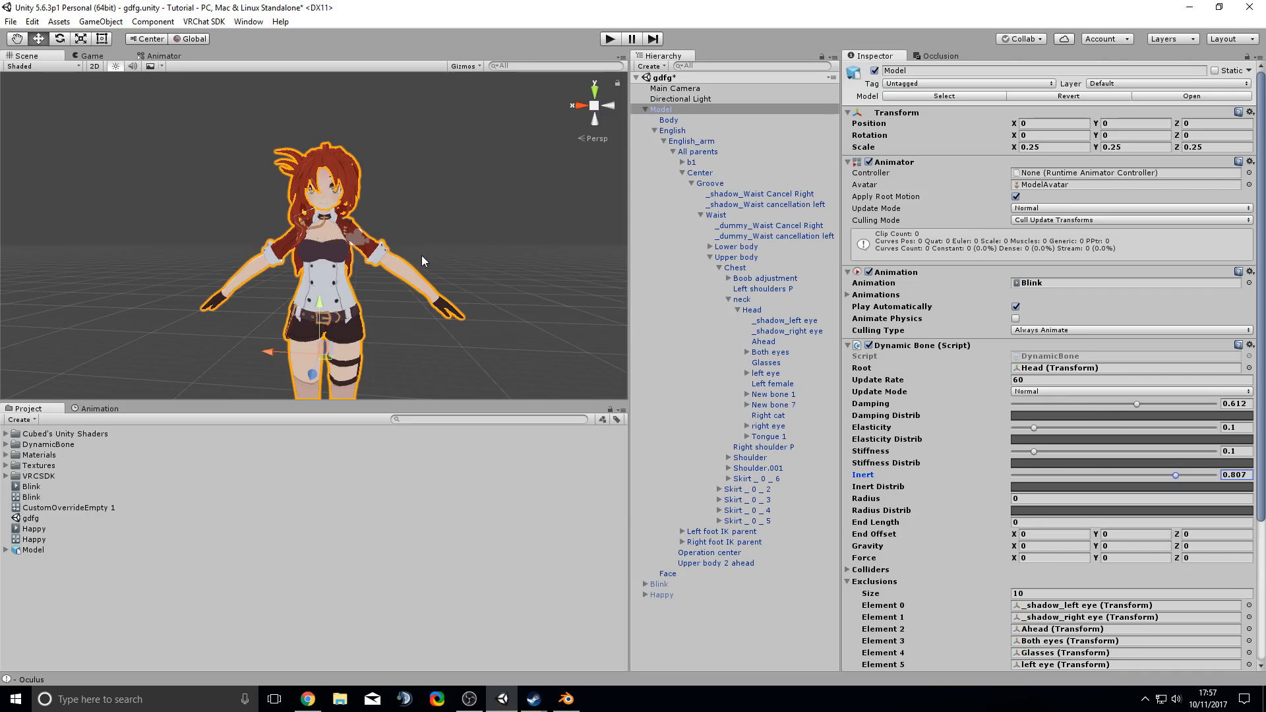
- Collapse the neck bone's children so that only the direct children of Chest are listed
middle_click_drag(424, 253, 367, 184)
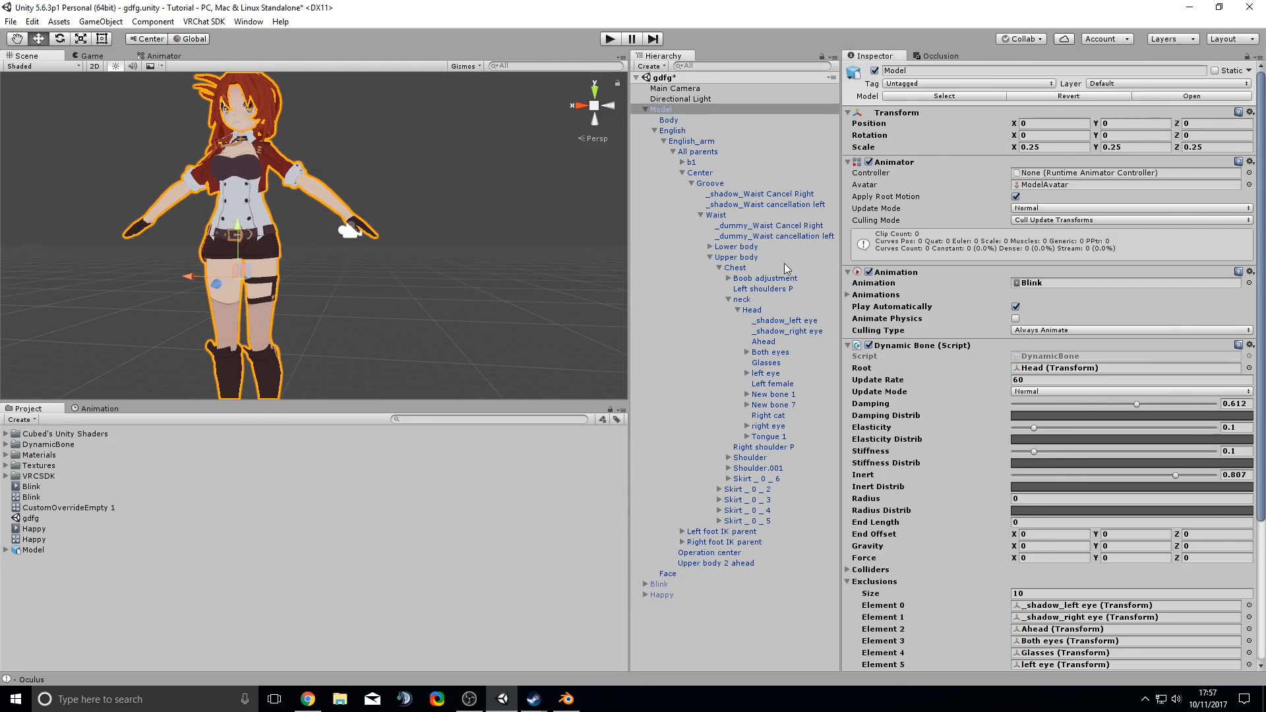
left_click(730, 301)
left_click(730, 301)
left_click(719, 268)
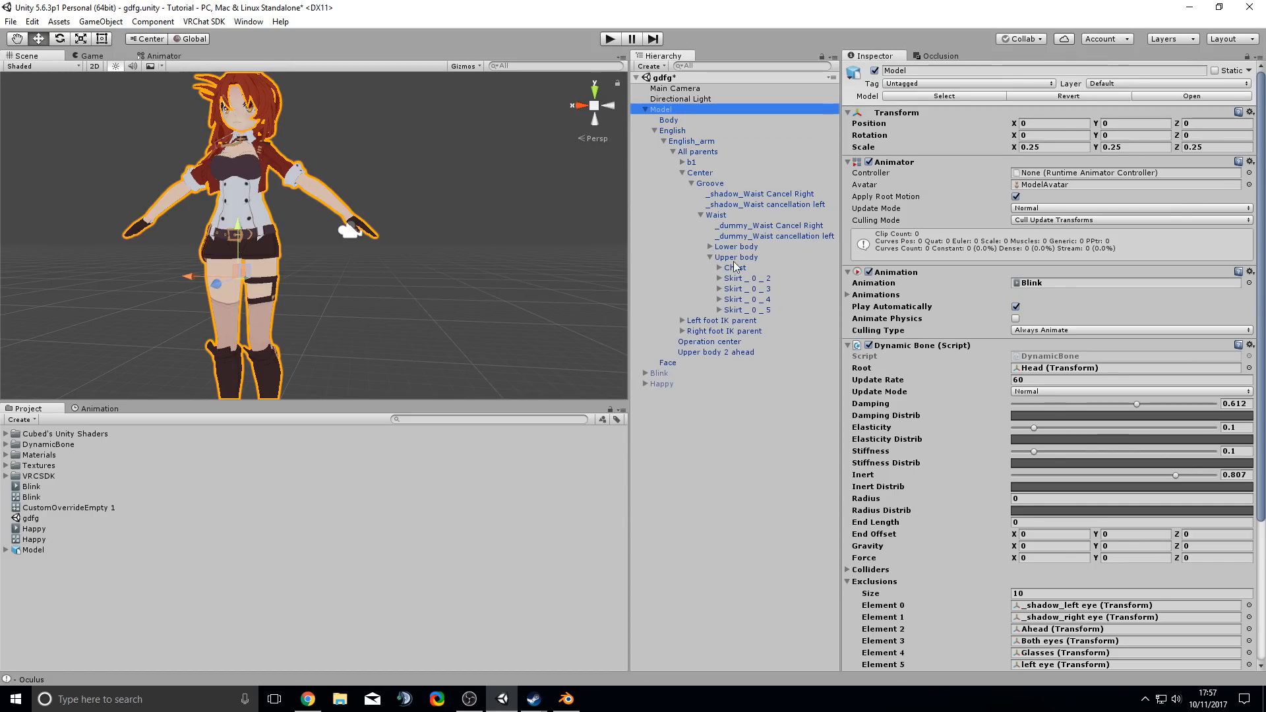
left_click(720, 268)
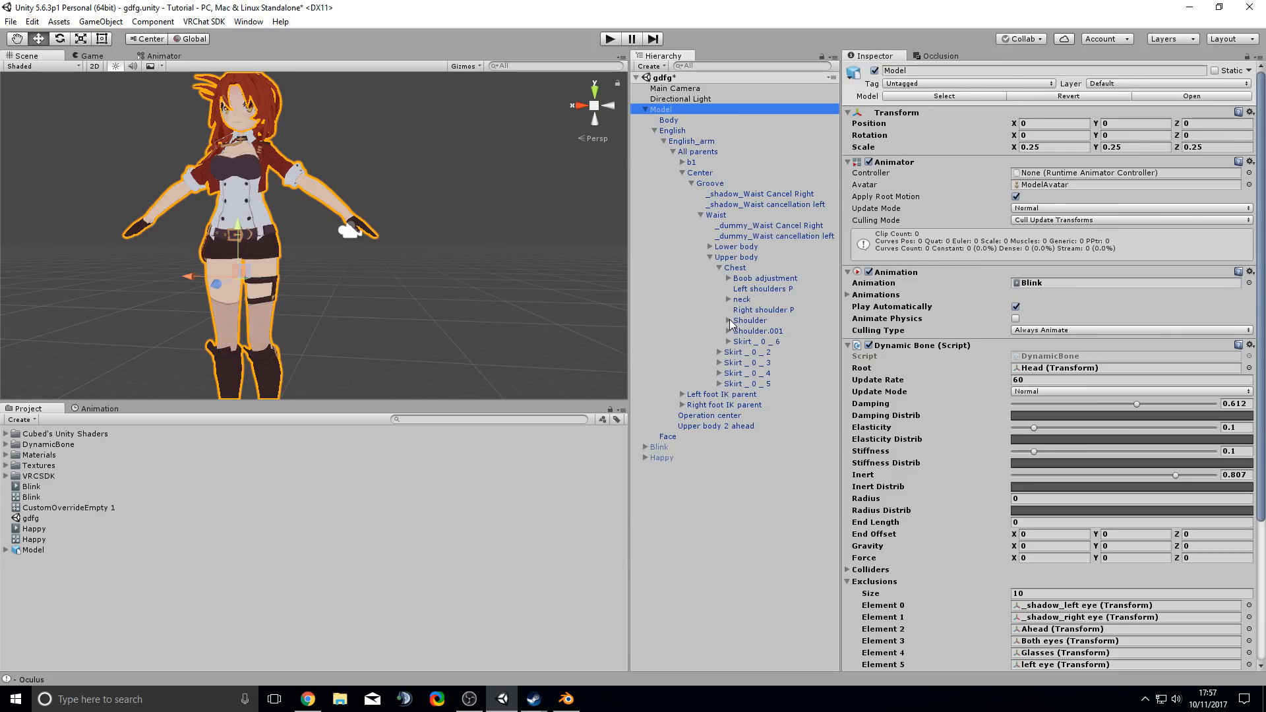
- Expand the armature from Shoulder through Right arm and Right elbow to Right wrist, select Right middle finger 1, and widen the hierarchy list
left_click(729, 321)
left_click(744, 323)
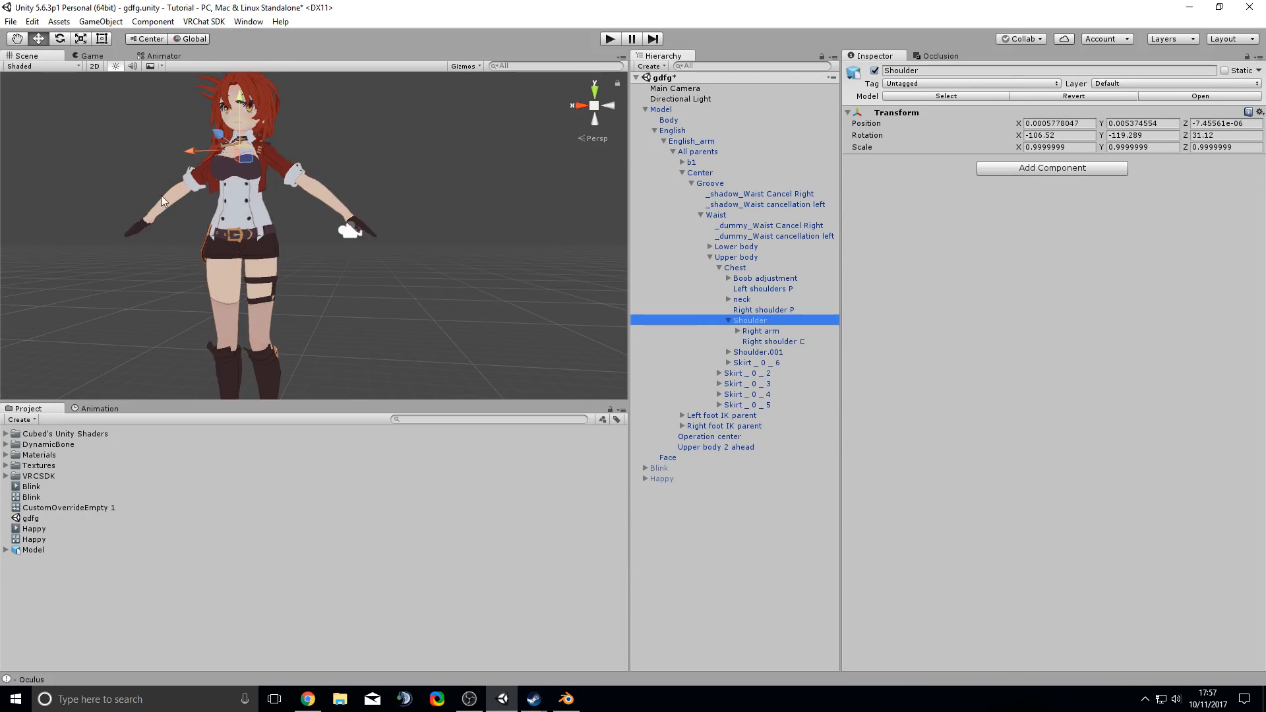
left_click(738, 331)
left_click(755, 395)
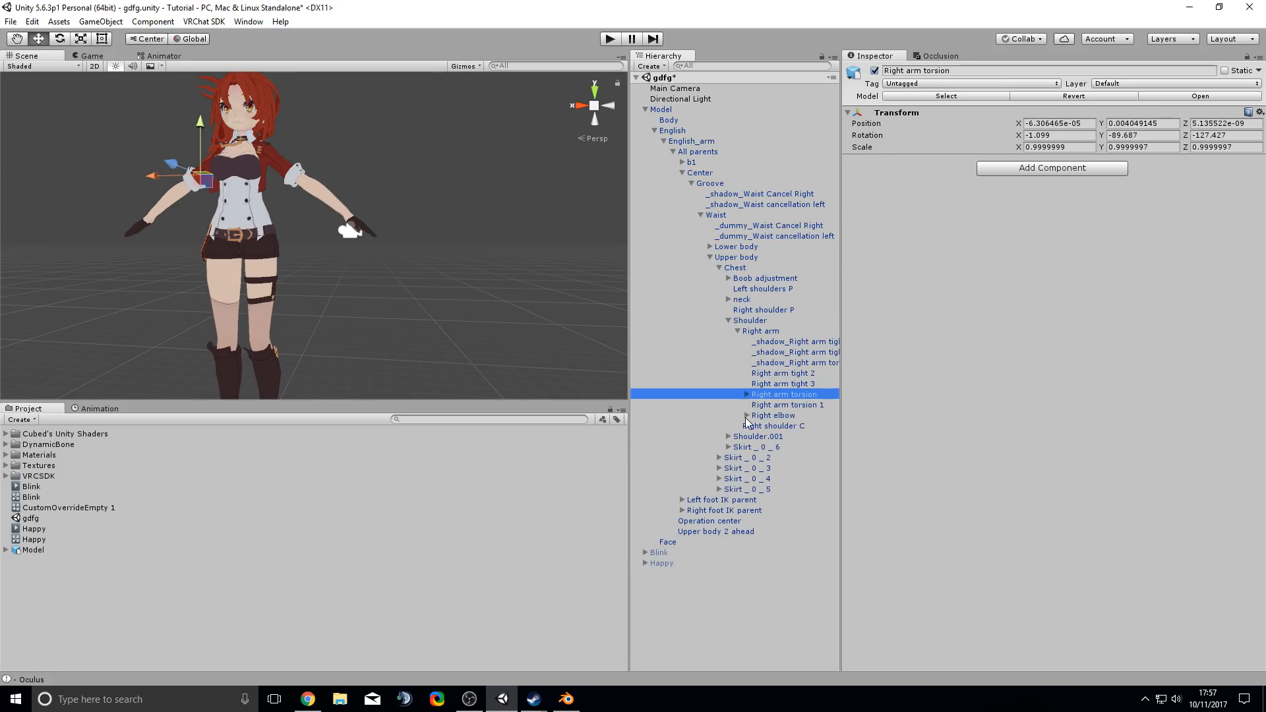
left_click(748, 416)
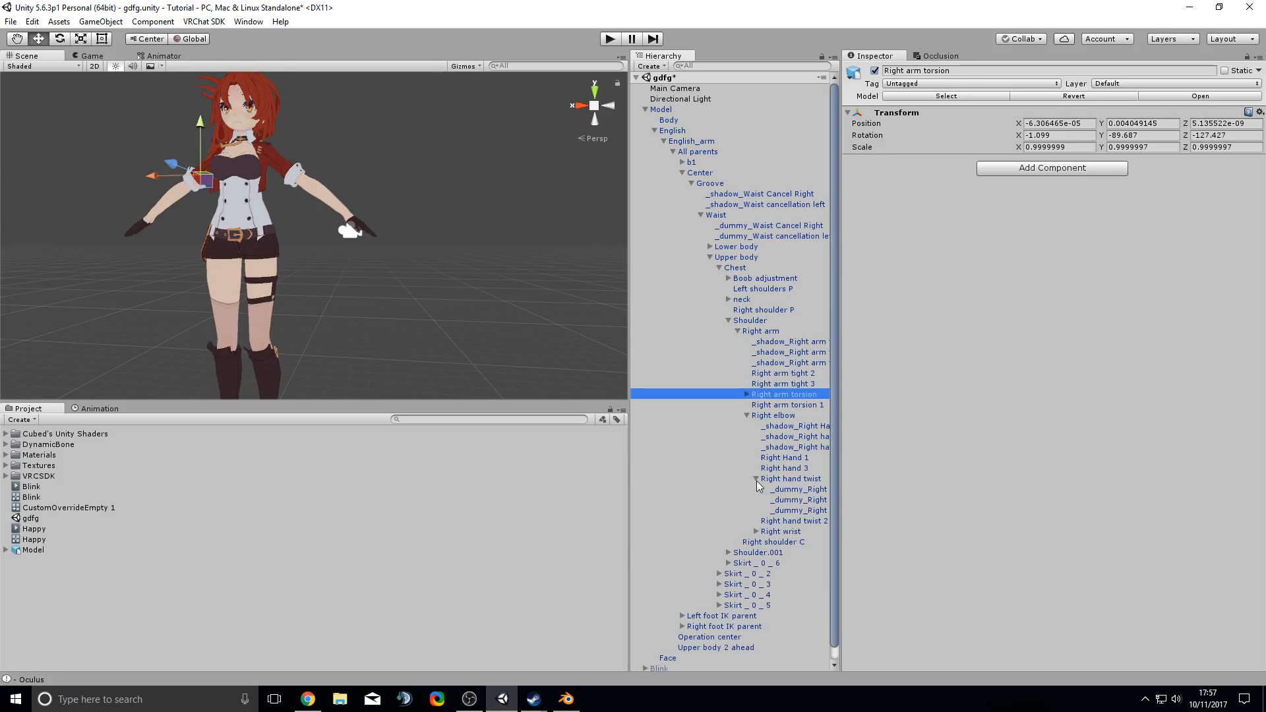
left_click(756, 500)
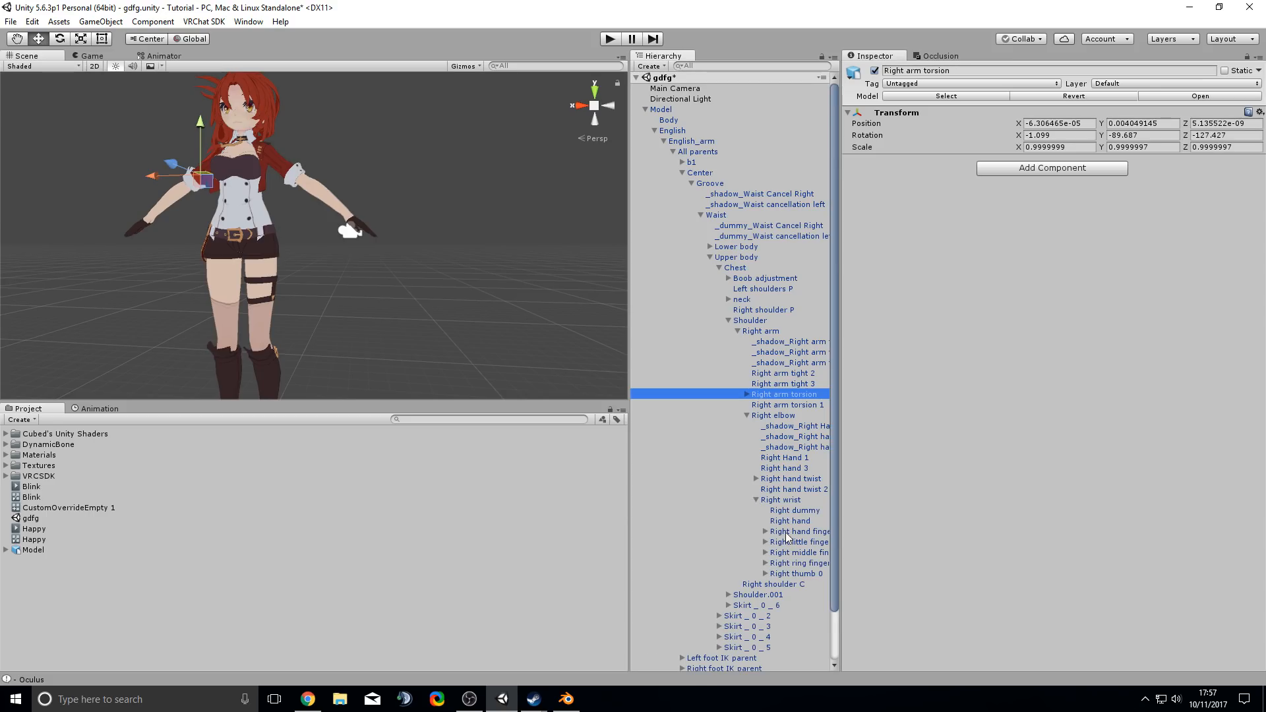
left_click(795, 552)
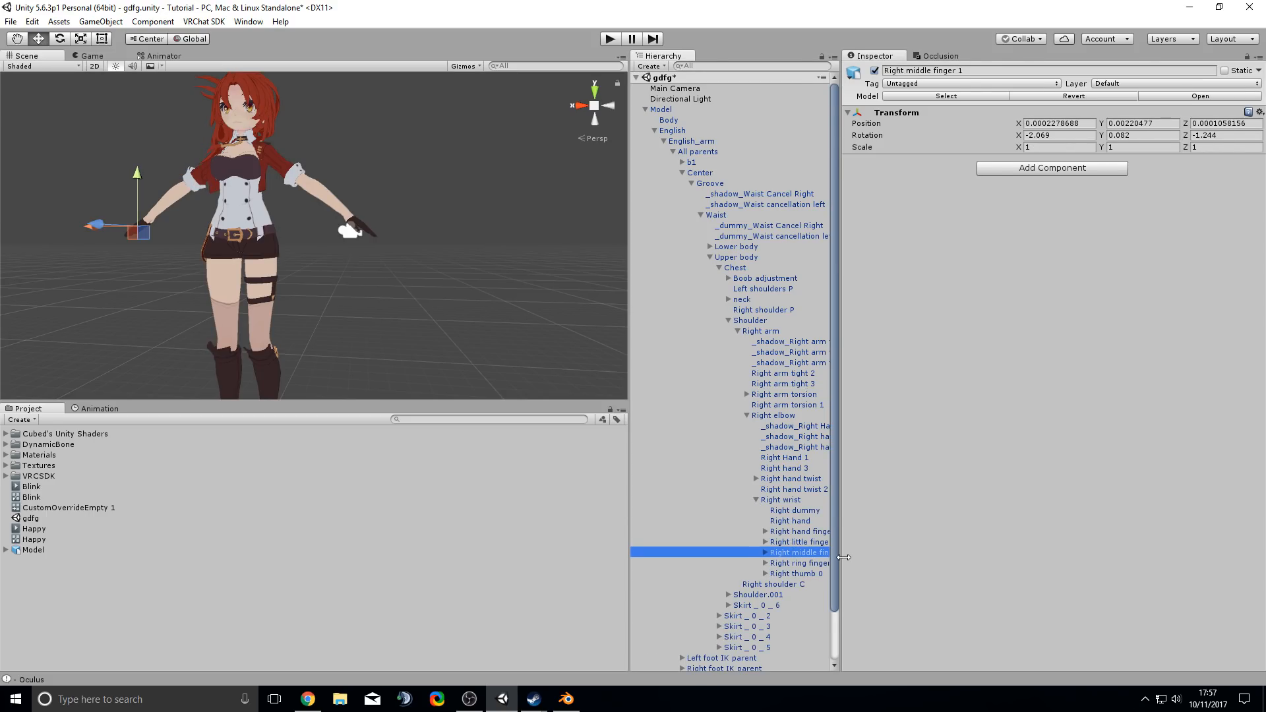
left_click_drag(844, 557, 893, 562)
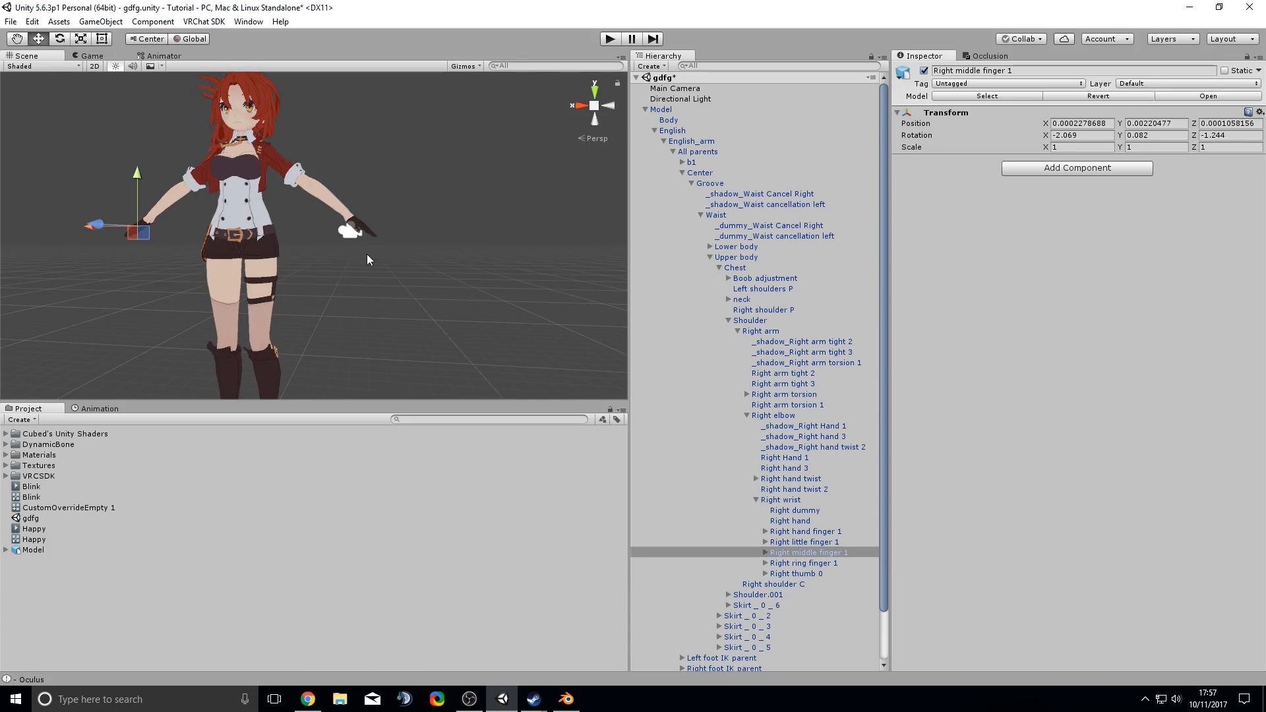
- Add a Dynamic Bone Collider component to the Right middle finger 1 bone
key("f")
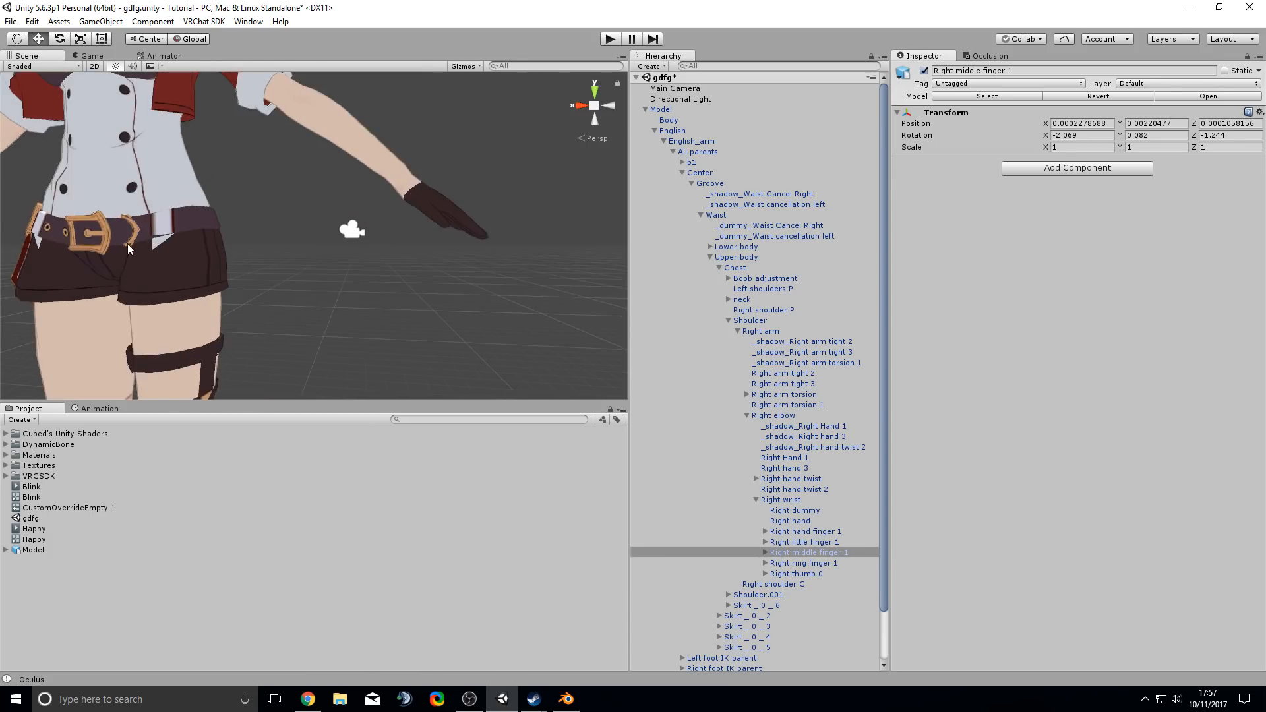
scroll(292, 308, "up", 3)
middle_click_drag(387, 319, 291, 296)
scroll(292, 297, "down", 2)
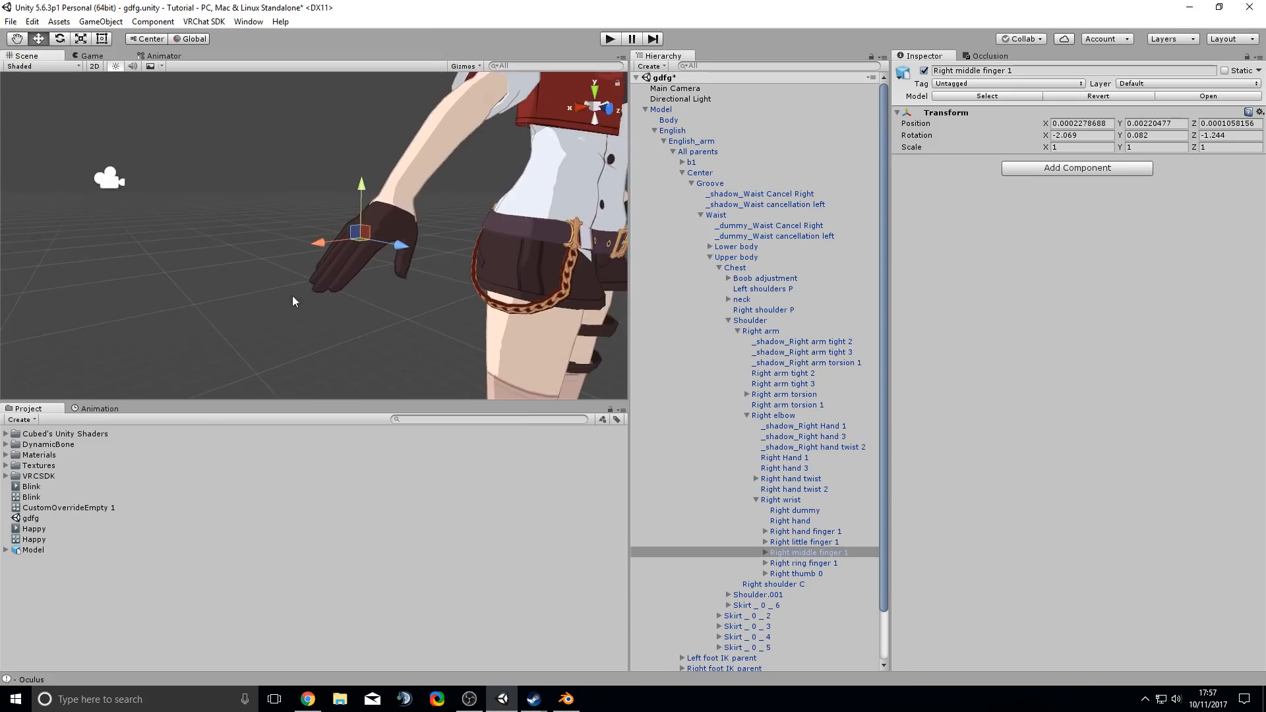
left_click_drag(292, 297, 403, 306, "alt")
middle_click_drag(287, 279, 337, 299)
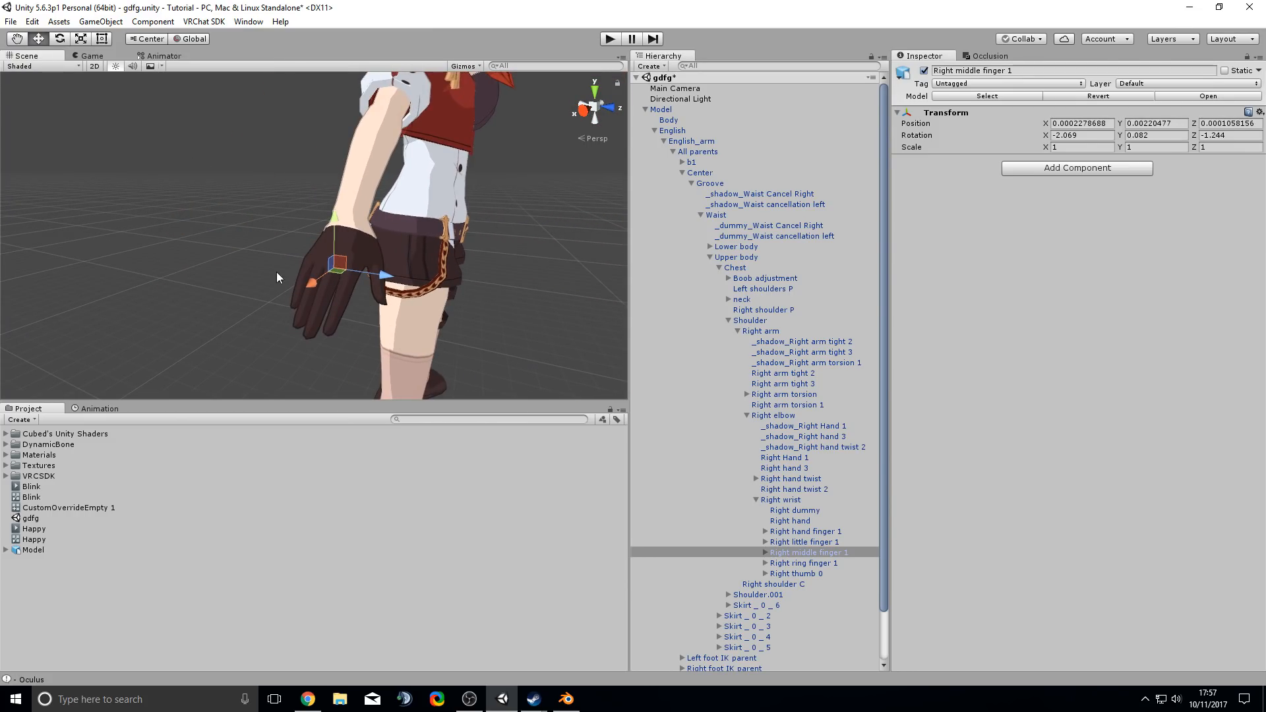
left_click_drag(394, 356, 249, 287, "alt")
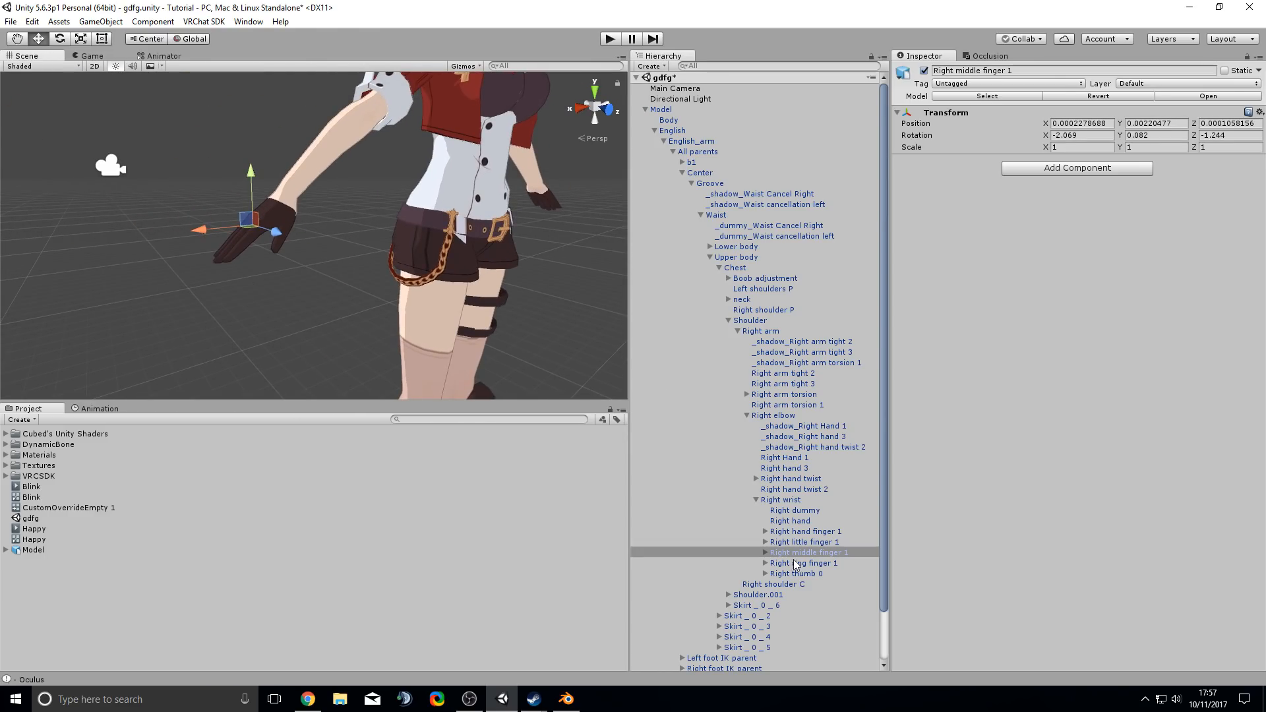
left_click(1115, 170)
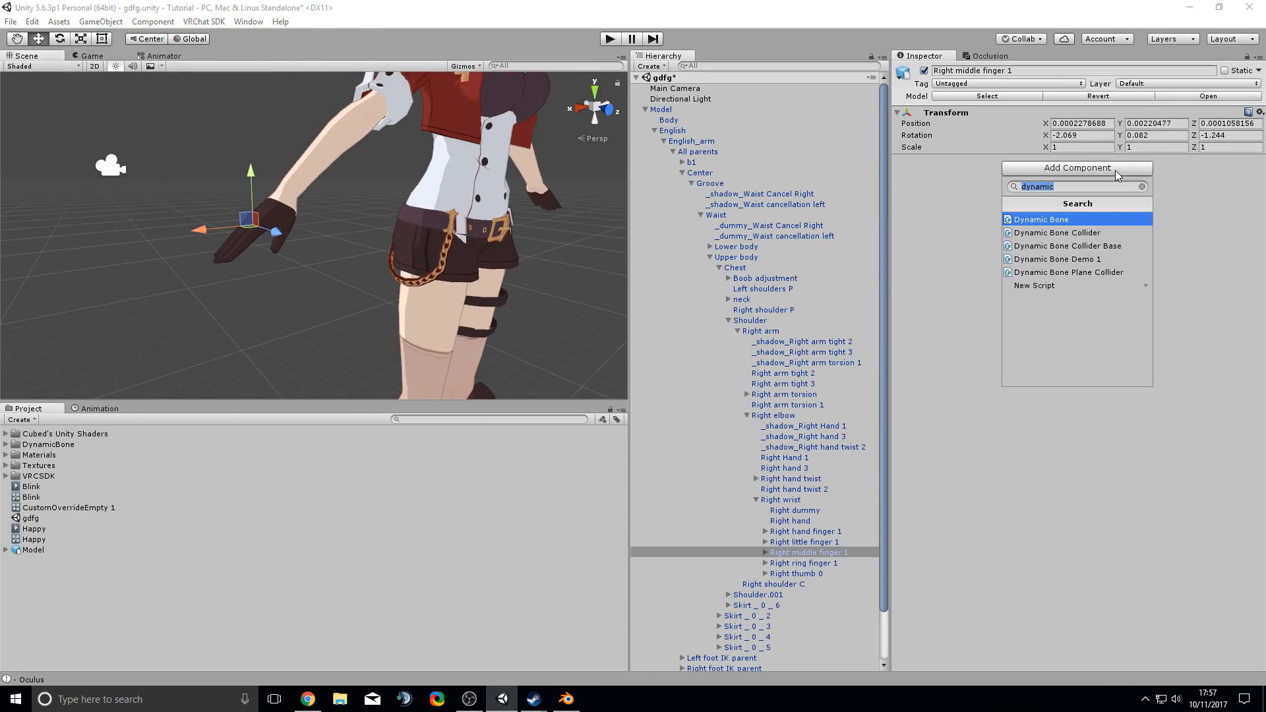
left_click(1067, 237)
scroll(354, 263, "down", 4)
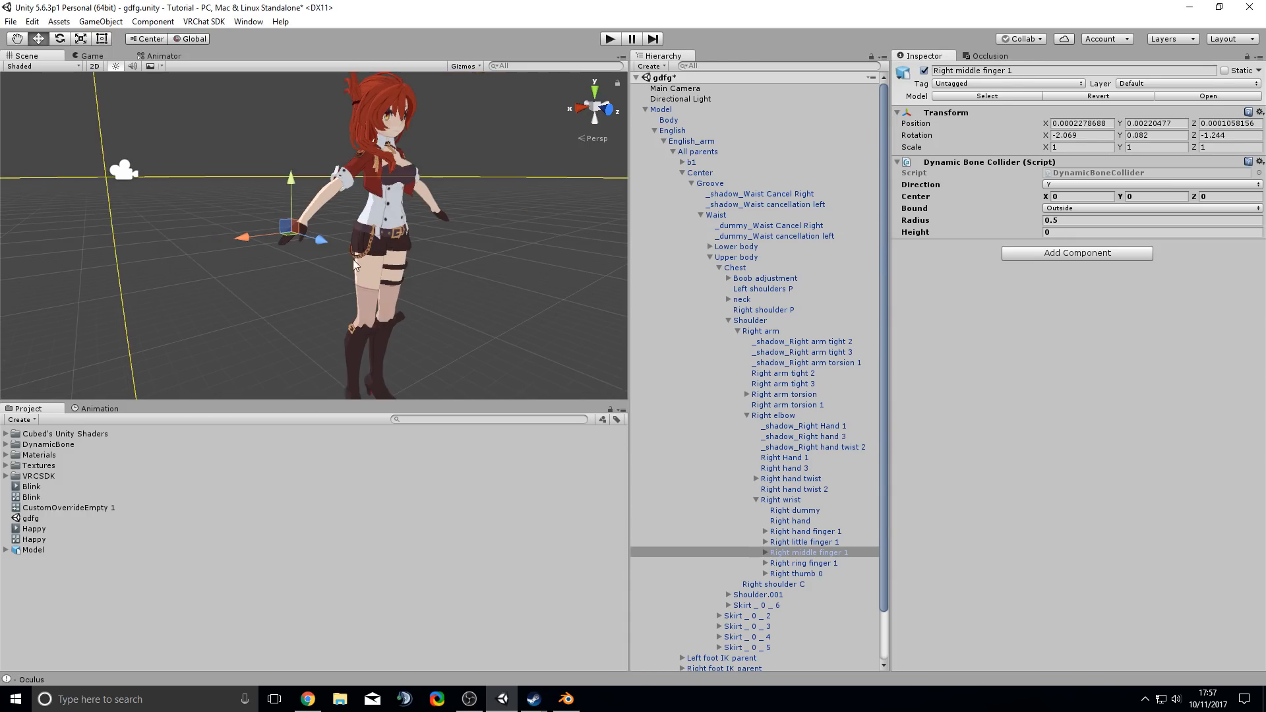
mouse_move(189, 273)
right_mouse_down()
mouse_move(523, 170)
mouse_move(314, 235)
mouse_move(174, 256)
mouse_move(186, 256)
right_mouse_up()
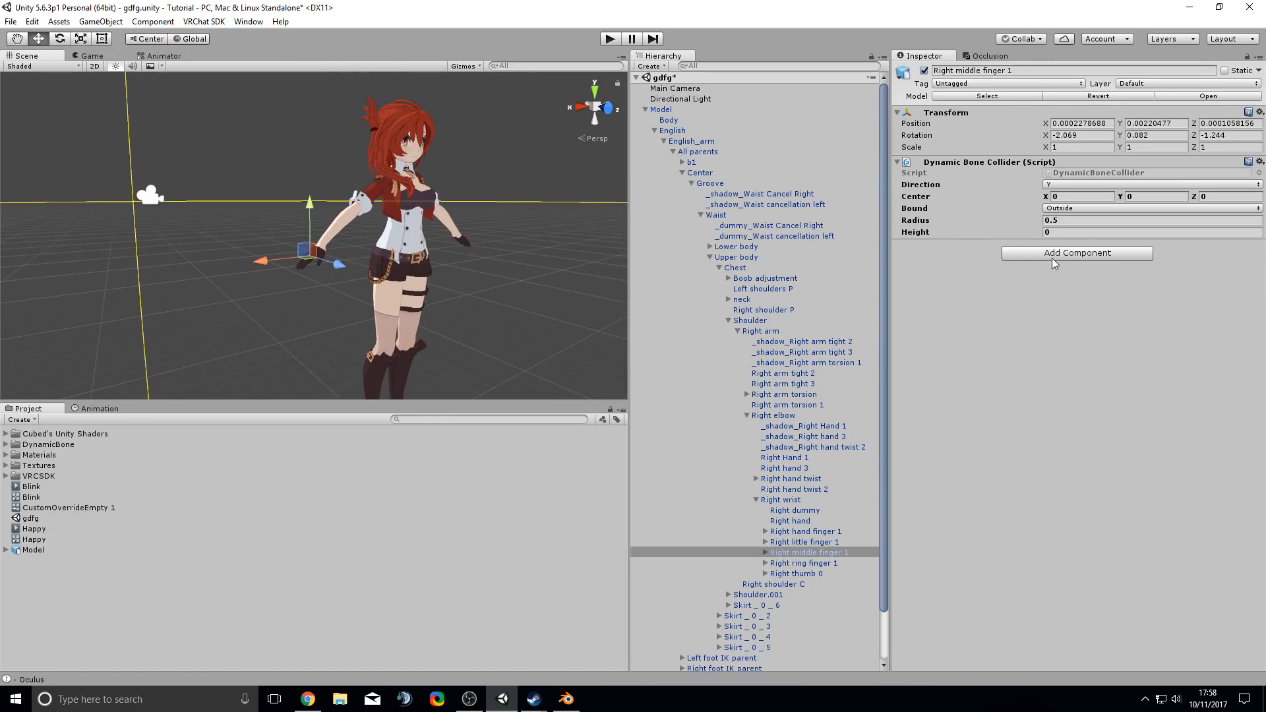
- Set the Right middle finger 1 collider's Radius to 0.002 and copy the collider component
left_click(1060, 221)
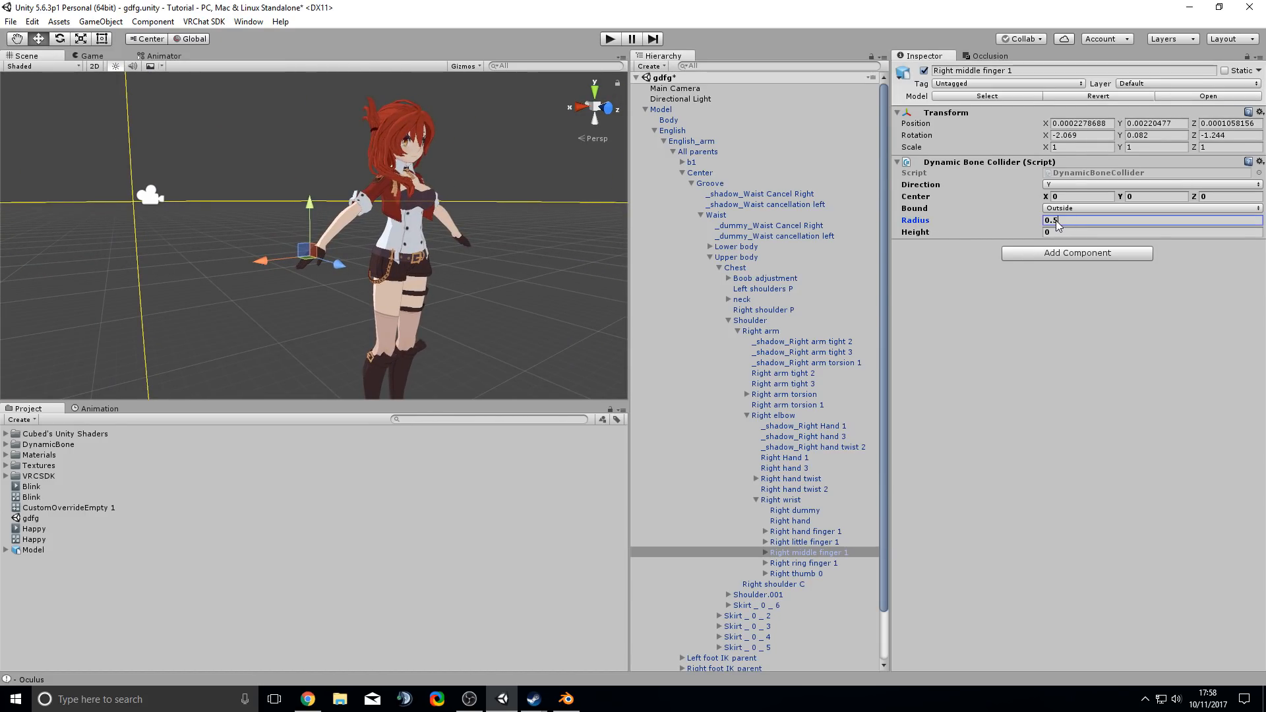
key("BackSpace")
type("0")
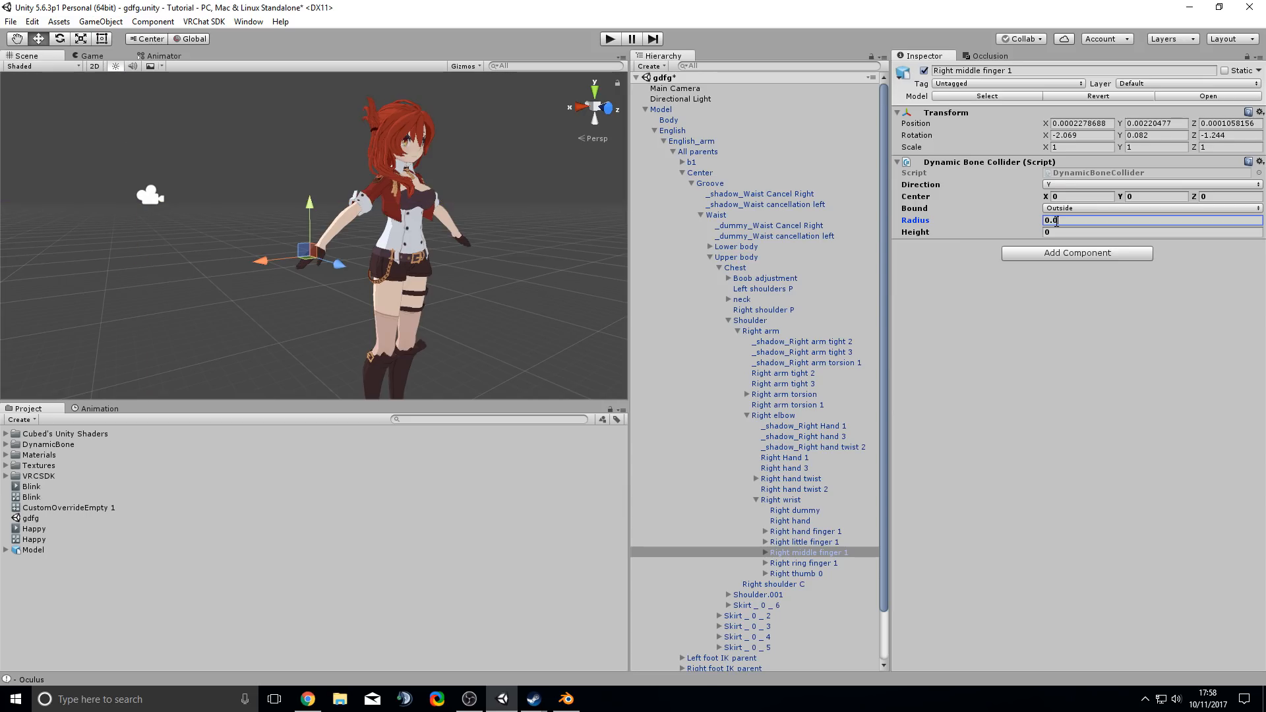
type("020")
scroll(316, 270, "up", 8)
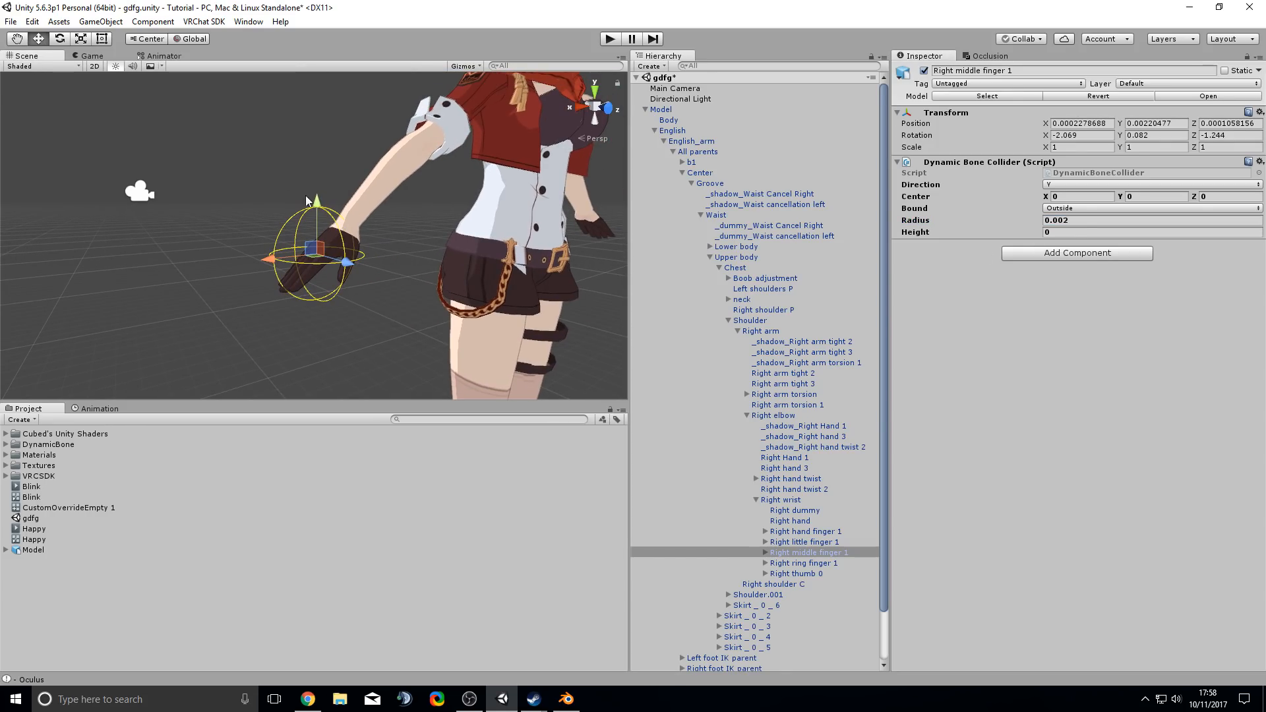
middle_click_drag(407, 233, 388, 214)
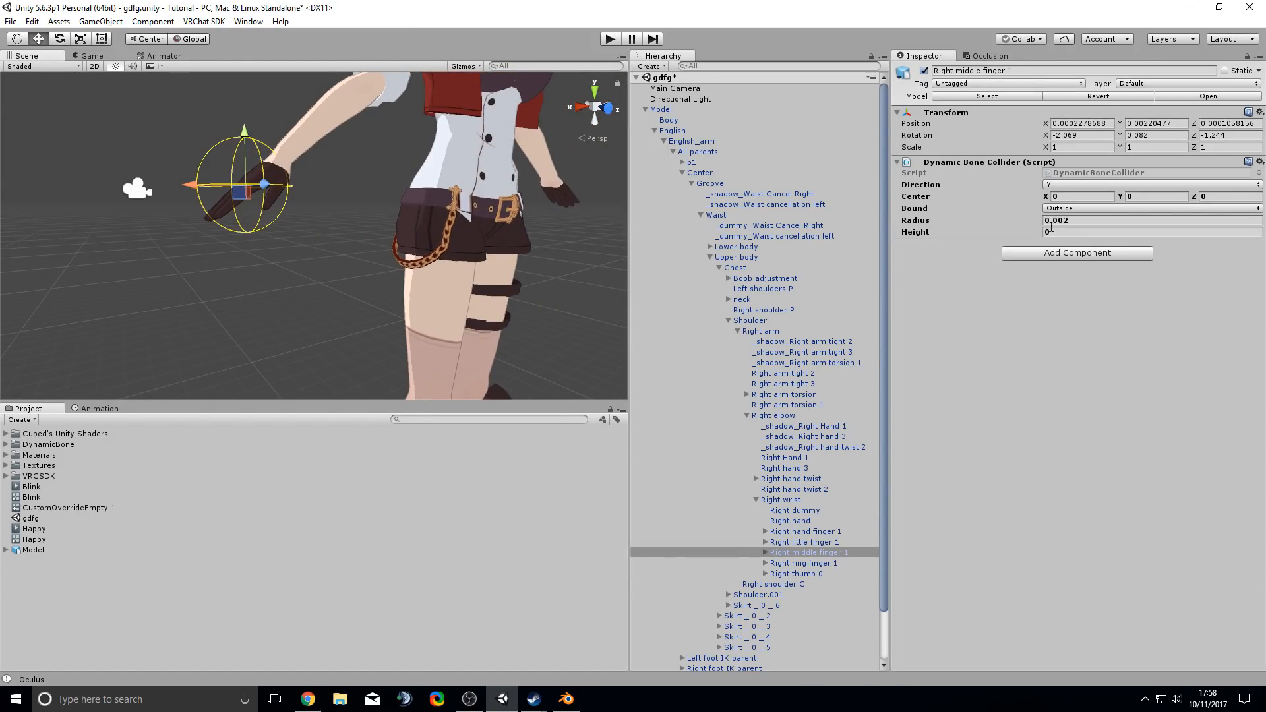
right_click(998, 166)
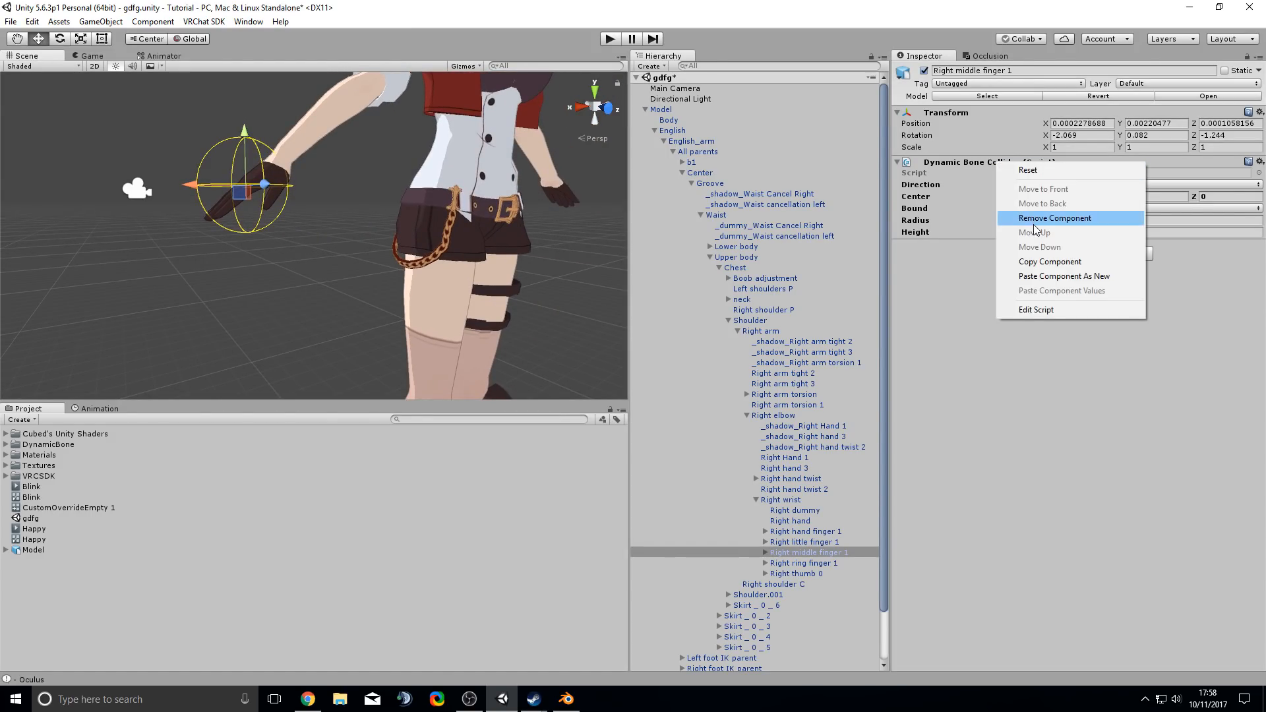
left_click(1047, 264)
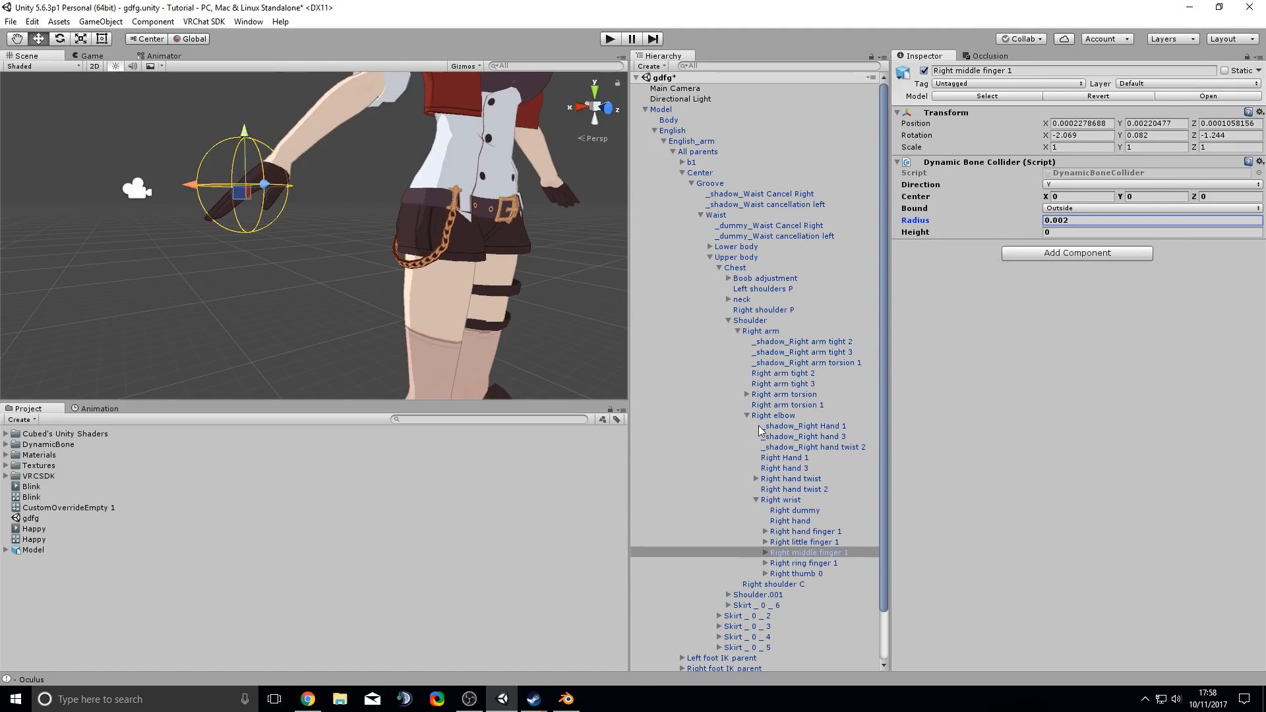
- Collapse Shoulder, expand Shoulder.001 through Left arm and Left elbow to Left wrist, and select Left middle finger 1
left_click(729, 321)
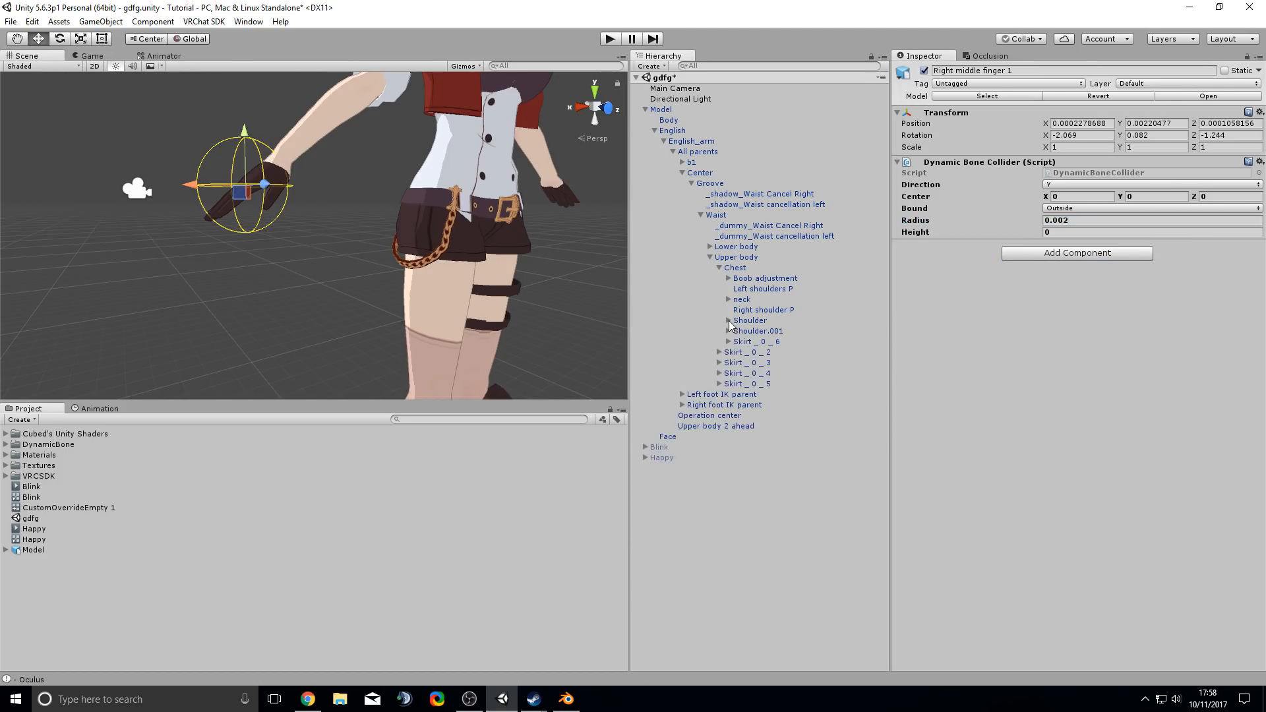
left_click(726, 332)
left_click(729, 331)
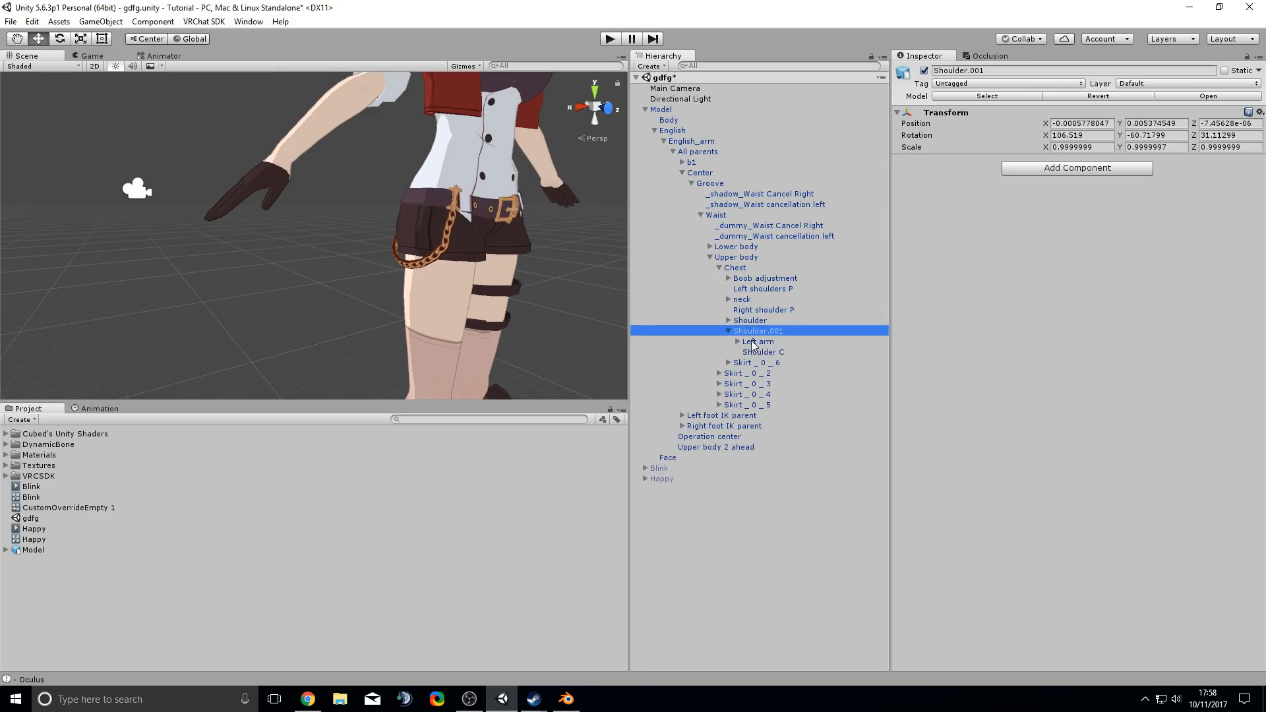
left_click(738, 341)
left_click(748, 426)
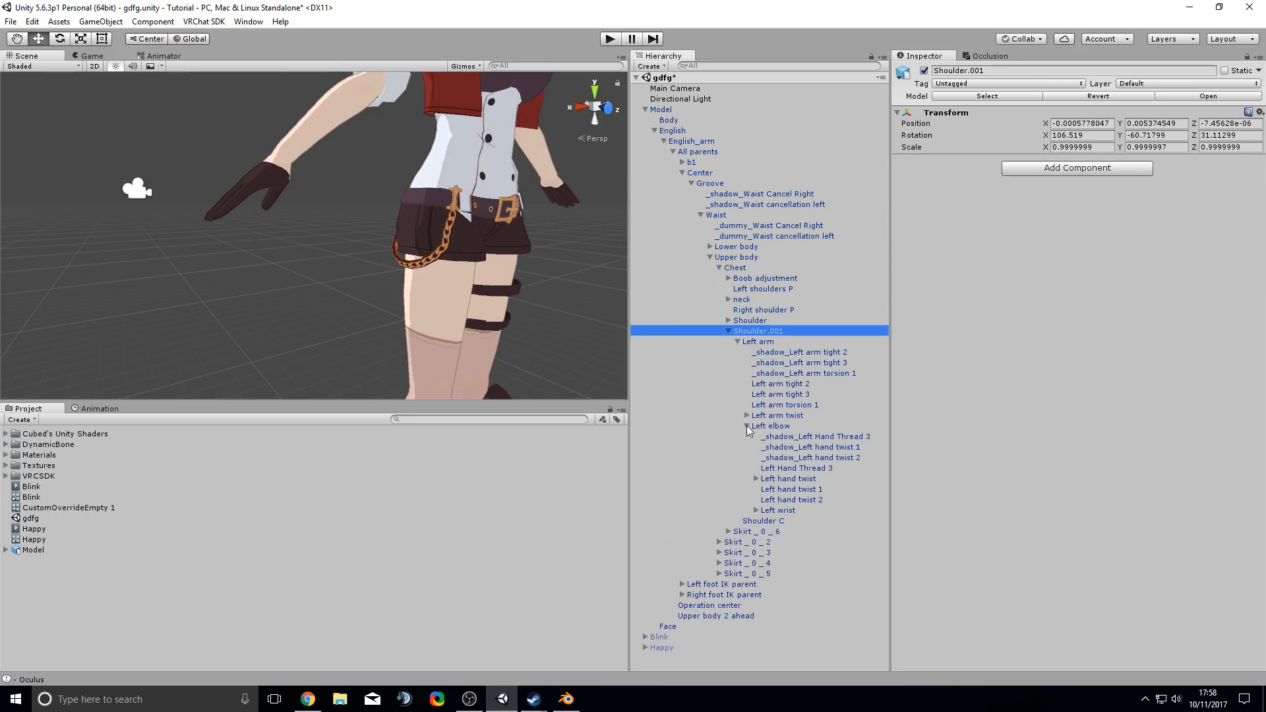
left_click(757, 511)
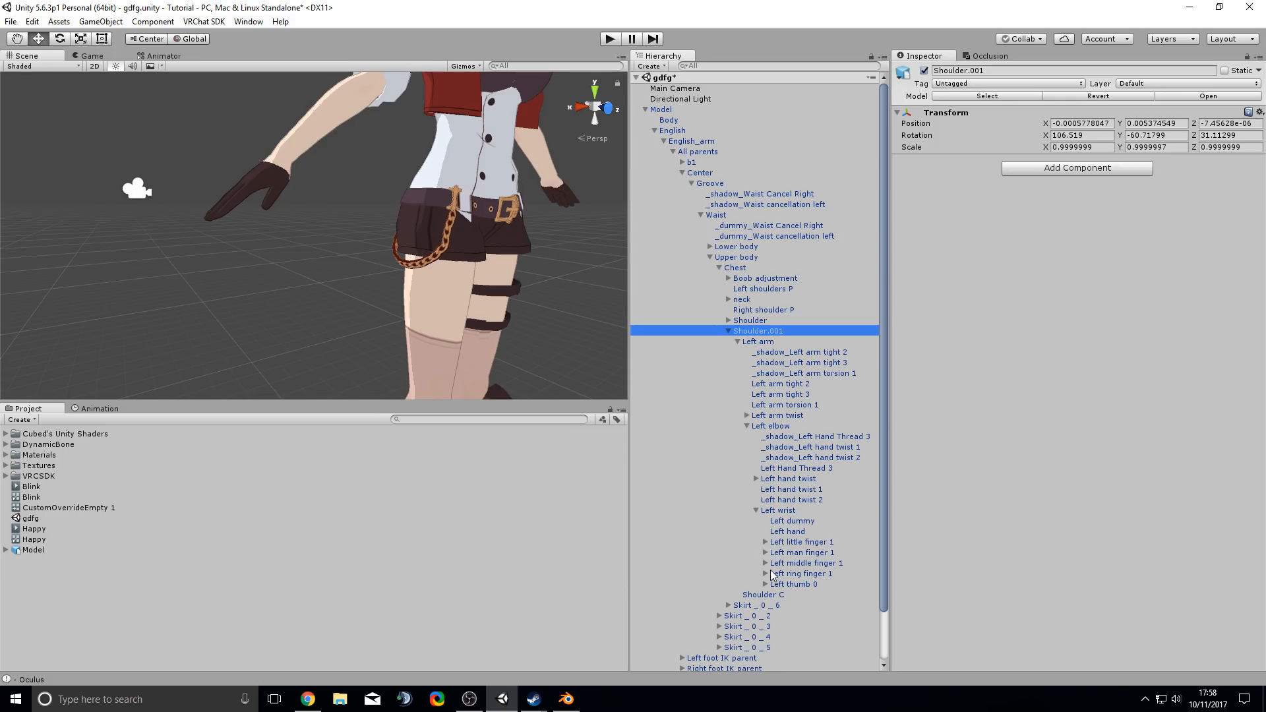
left_click(785, 563)
- Add a Dynamic Bone Collider to Left middle finger 1 and paste the copied collider values onto it
left_click(1067, 170)
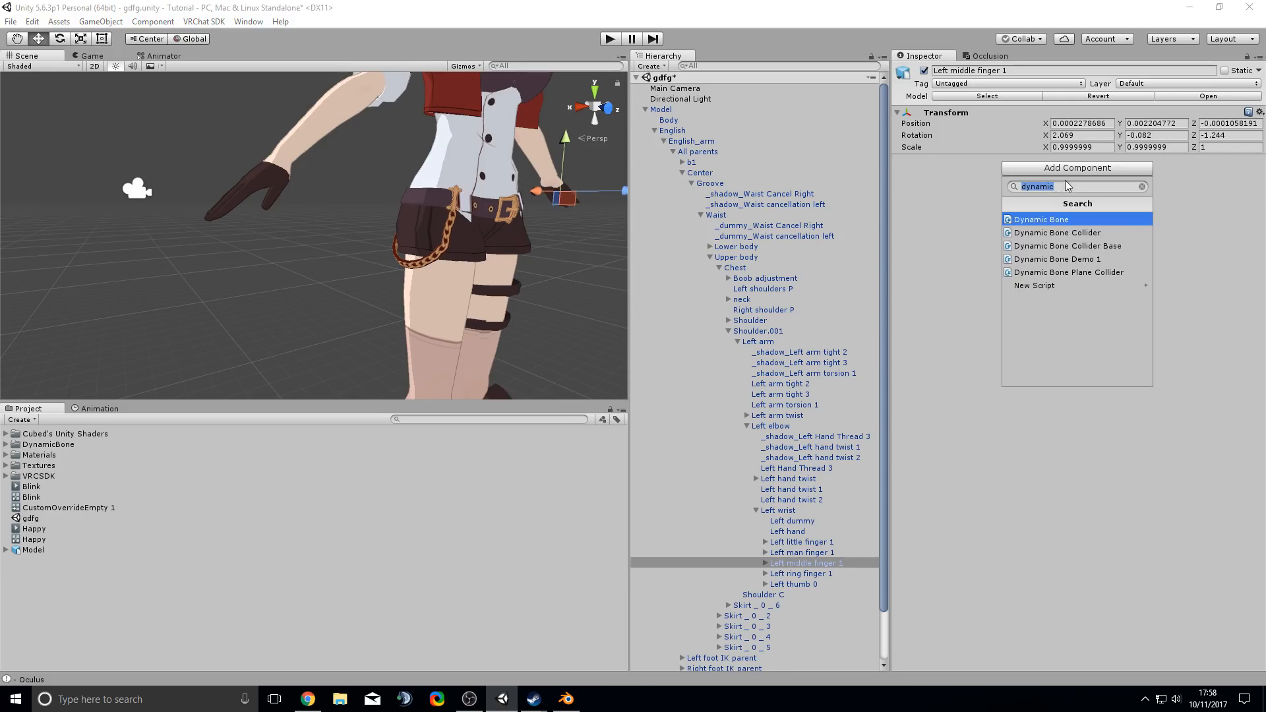
left_click(1070, 234)
right_click(978, 163)
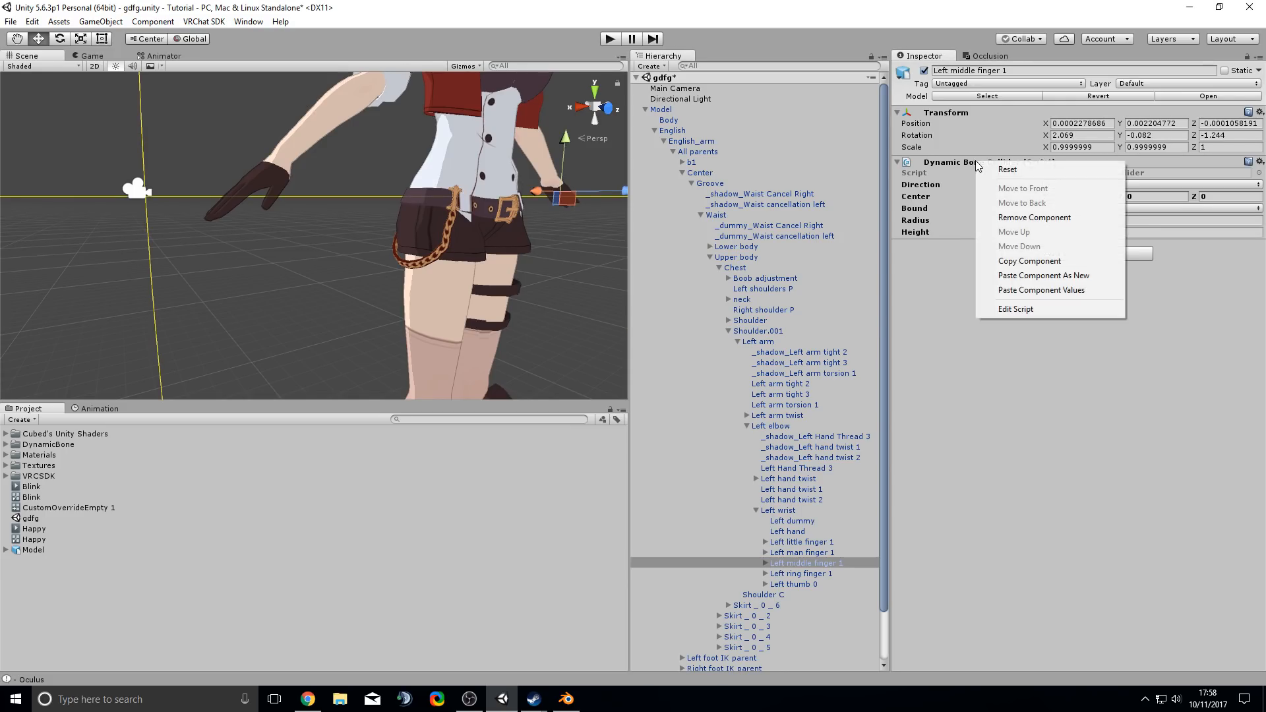
left_click(1043, 290)
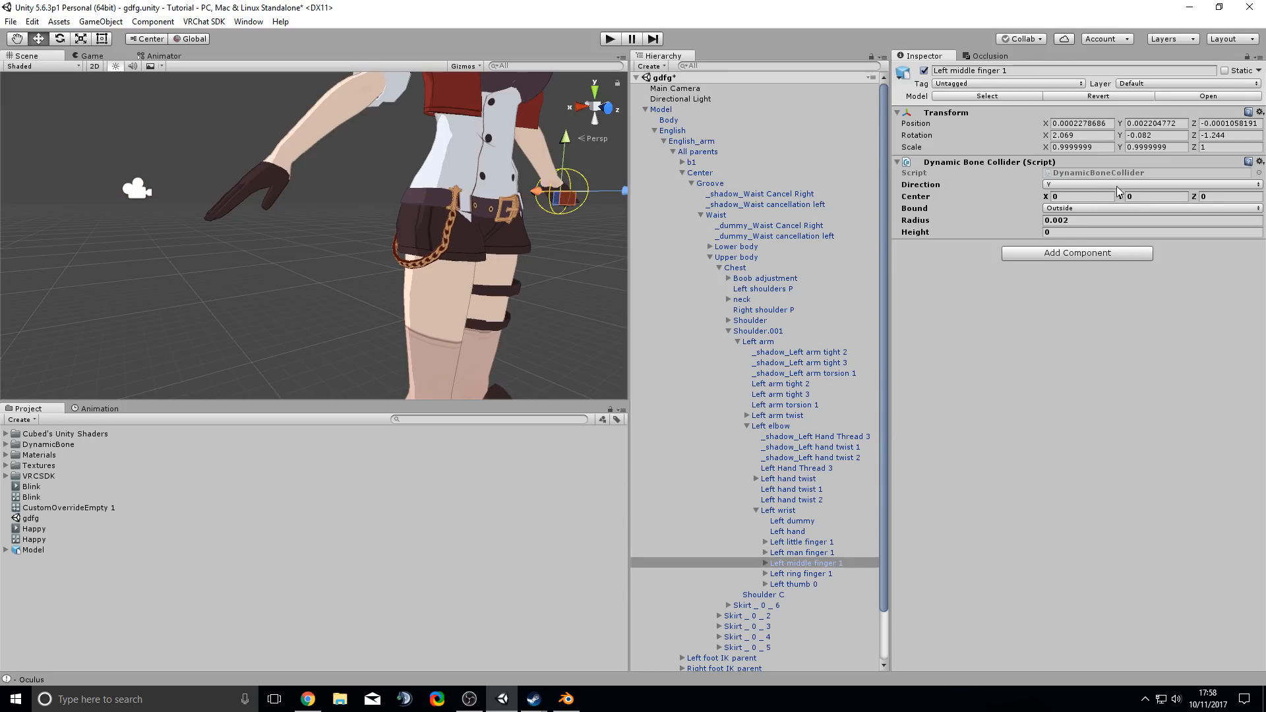
middle_click_drag(594, 268, 515, 270)
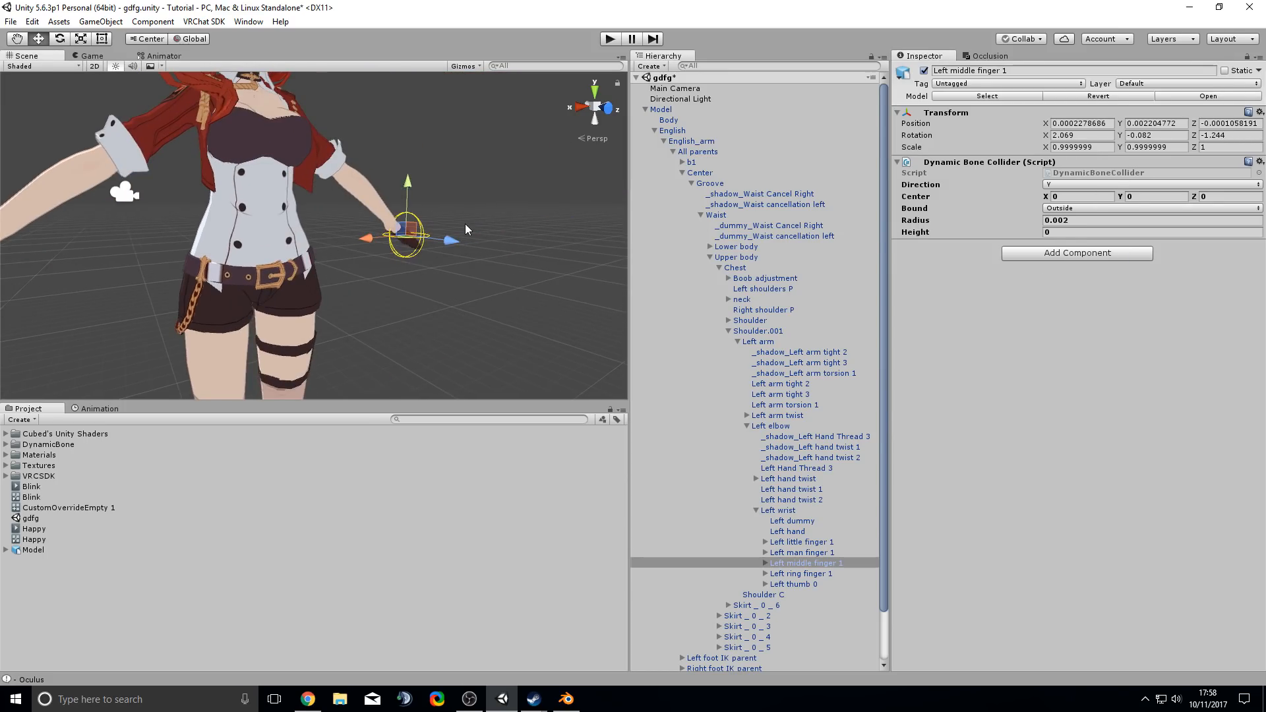
middle_click_drag(466, 224, 442, 241)
scroll(442, 241, "down", 5)
middle_click_drag(402, 201, 509, 190)
left_click_drag(509, 190, 371, 203, "alt")
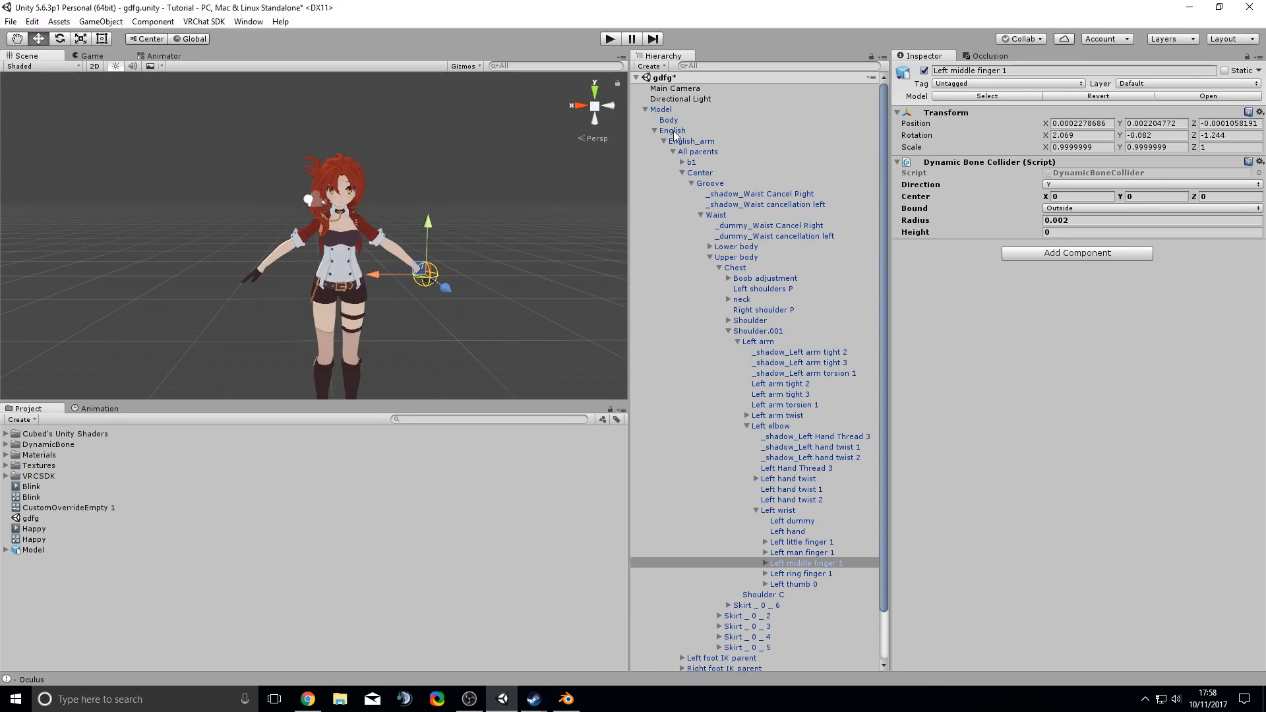
- Set the Colliders list size to 2 on the Model's Dynamic Bone component
left_click(665, 111)
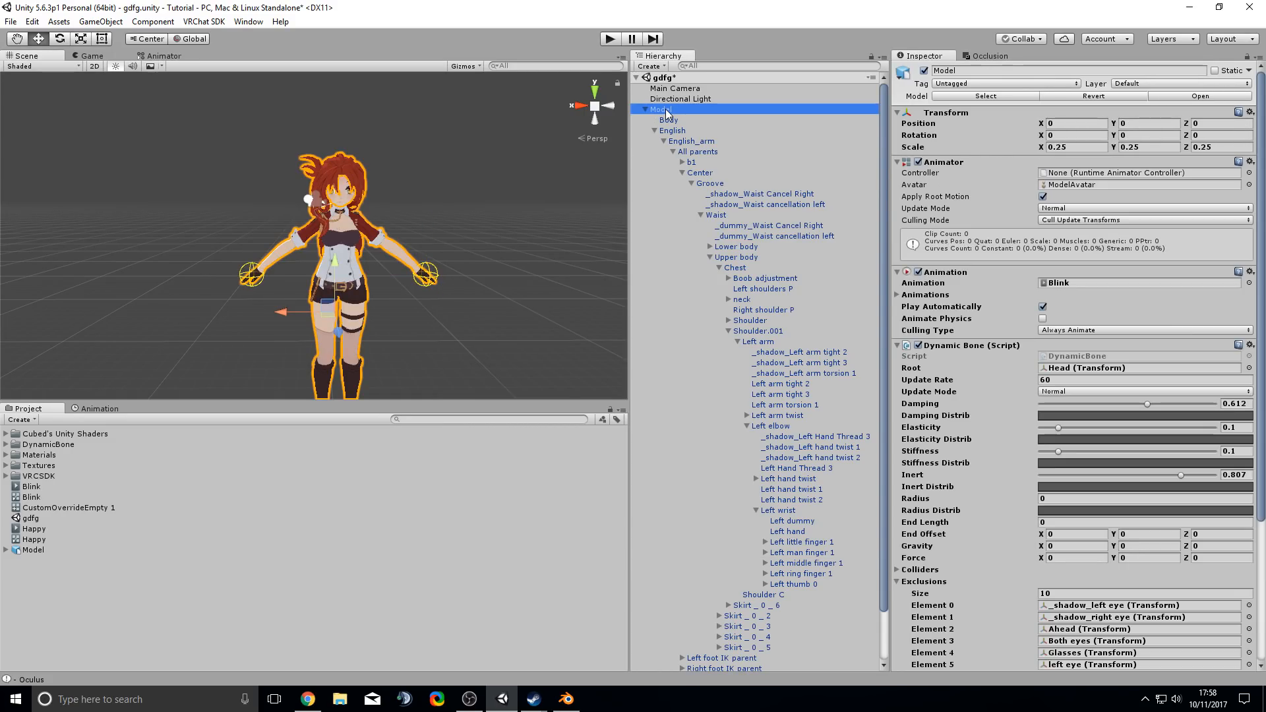
scroll(990, 416, "down", 5)
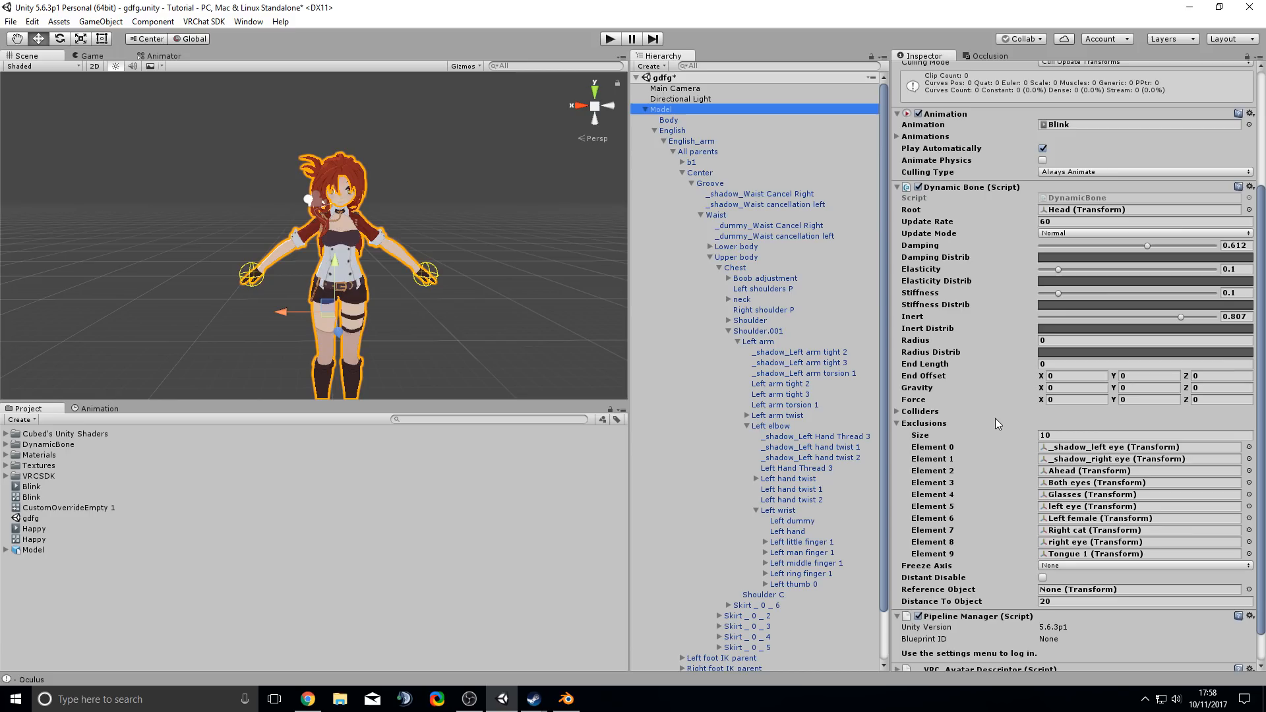
left_click(901, 413)
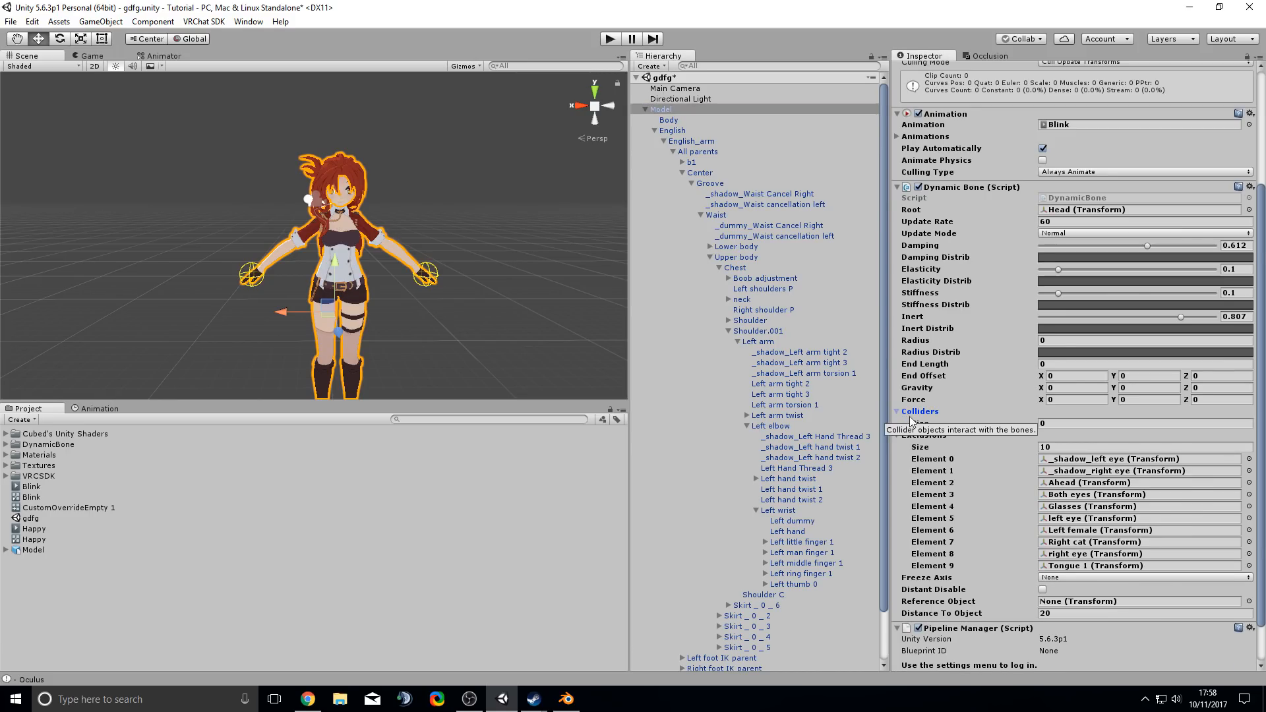
left_click(1053, 424)
type("2")
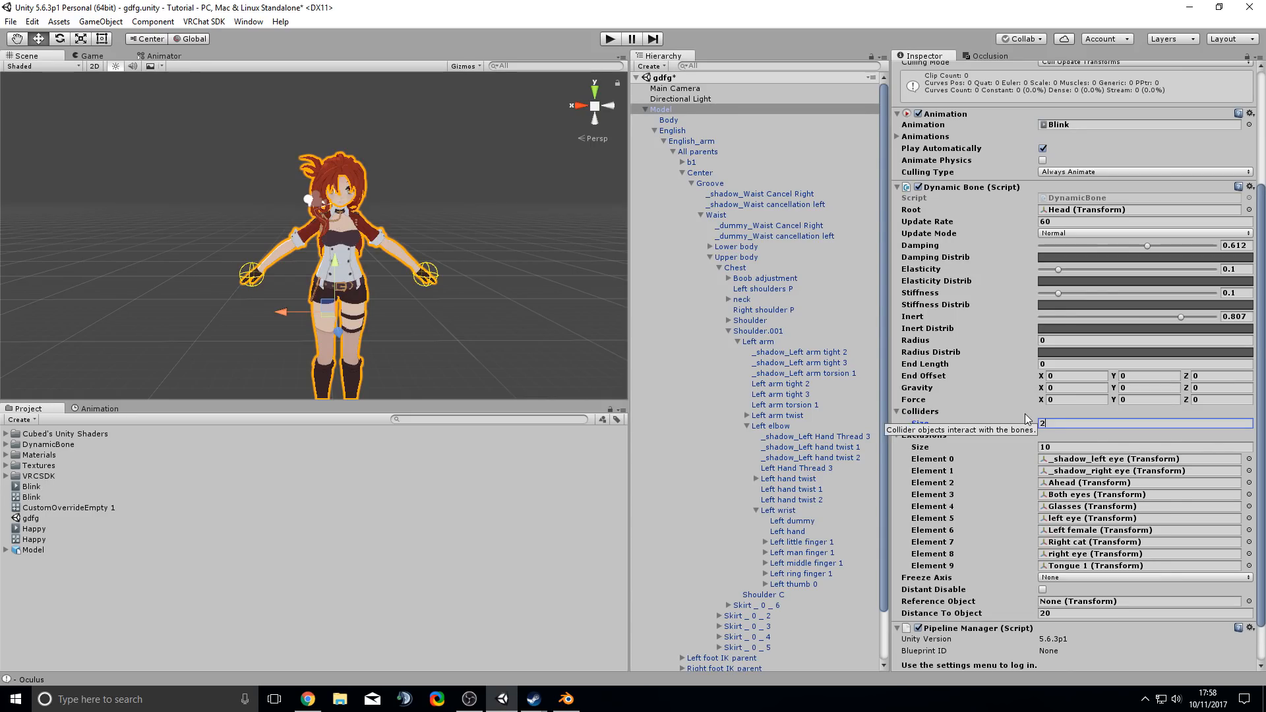
key("Return")
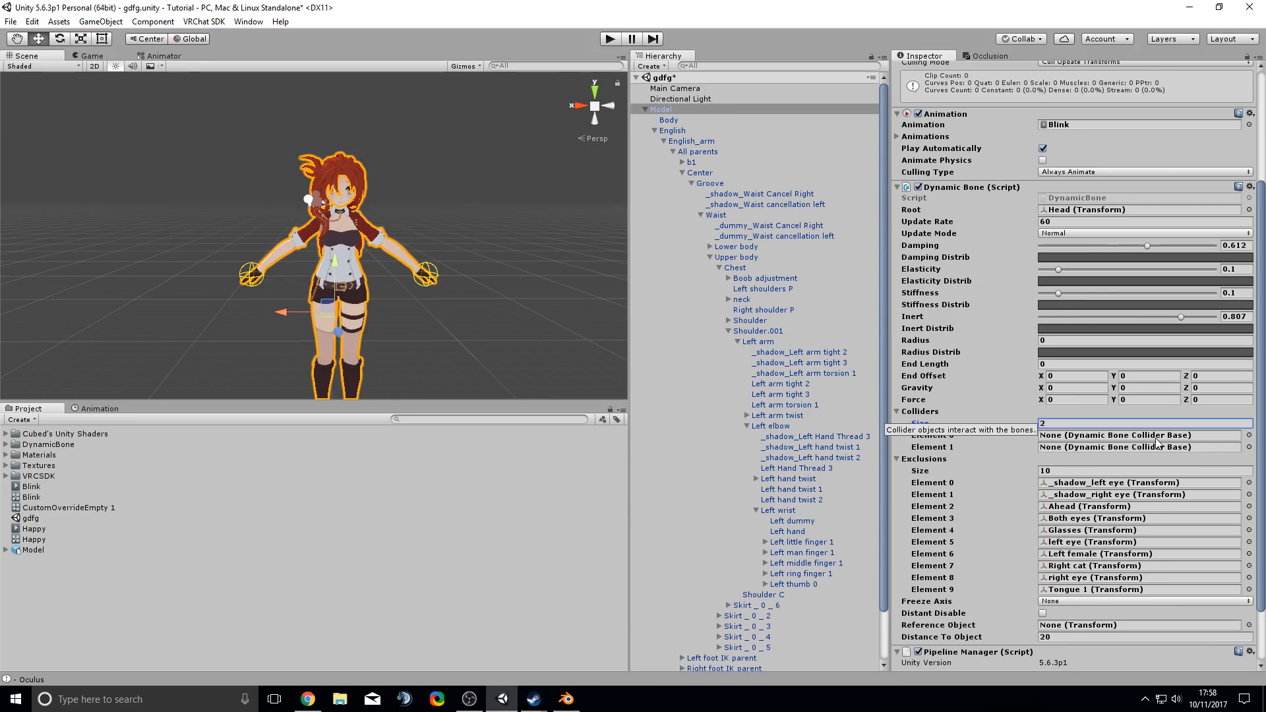
- Assign Left middle finger 1 to collider Element 0 and Right middle finger 1 to Element 1
left_click(1249, 436)
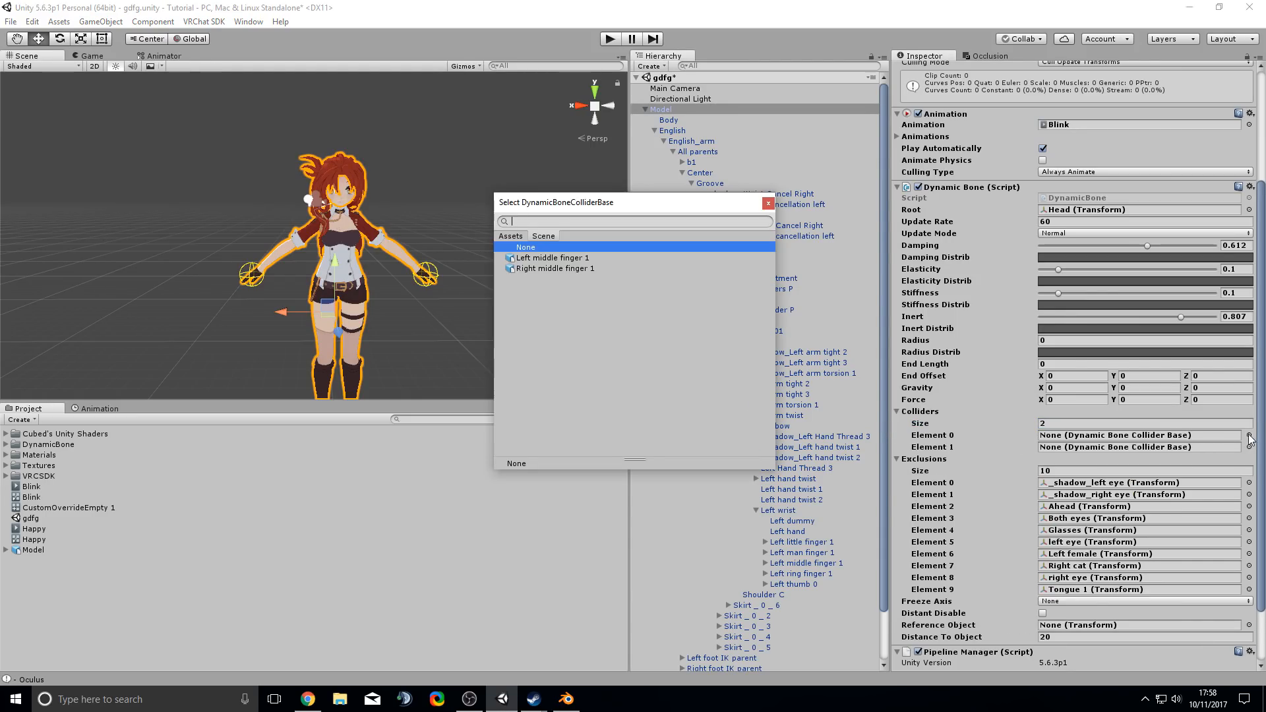
left_click(576, 258)
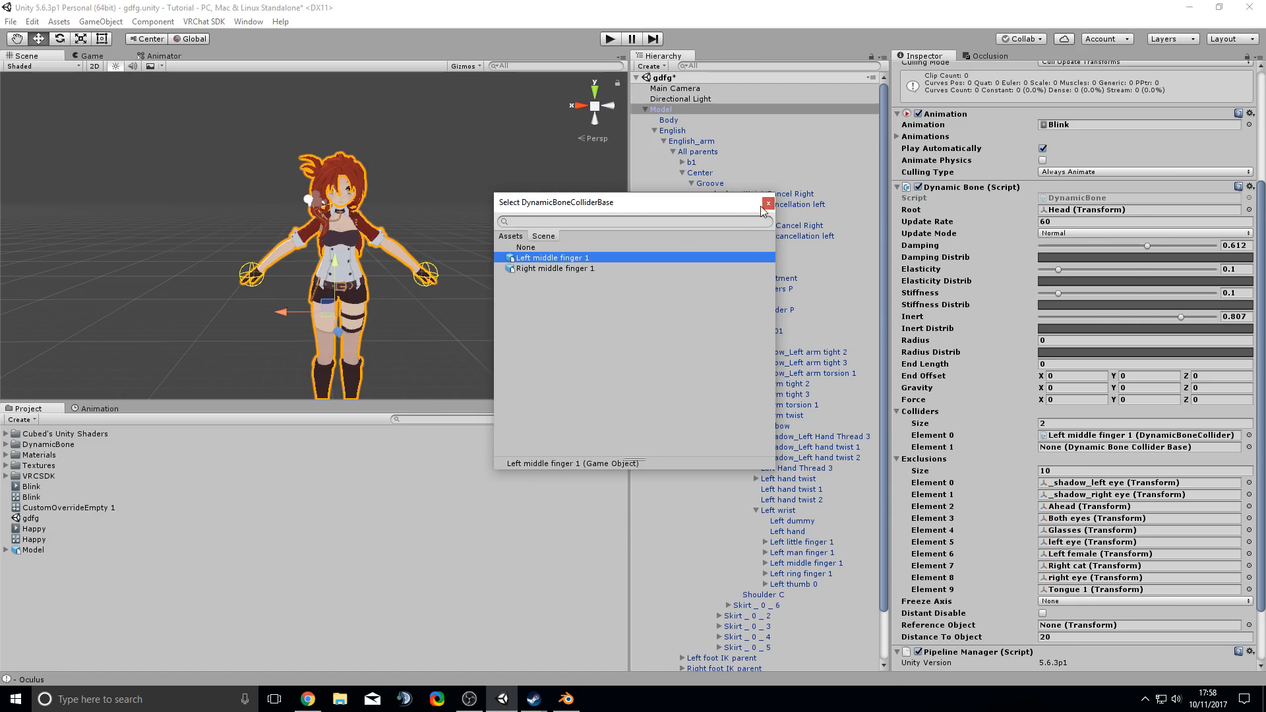
left_click(767, 204)
left_click(1249, 447)
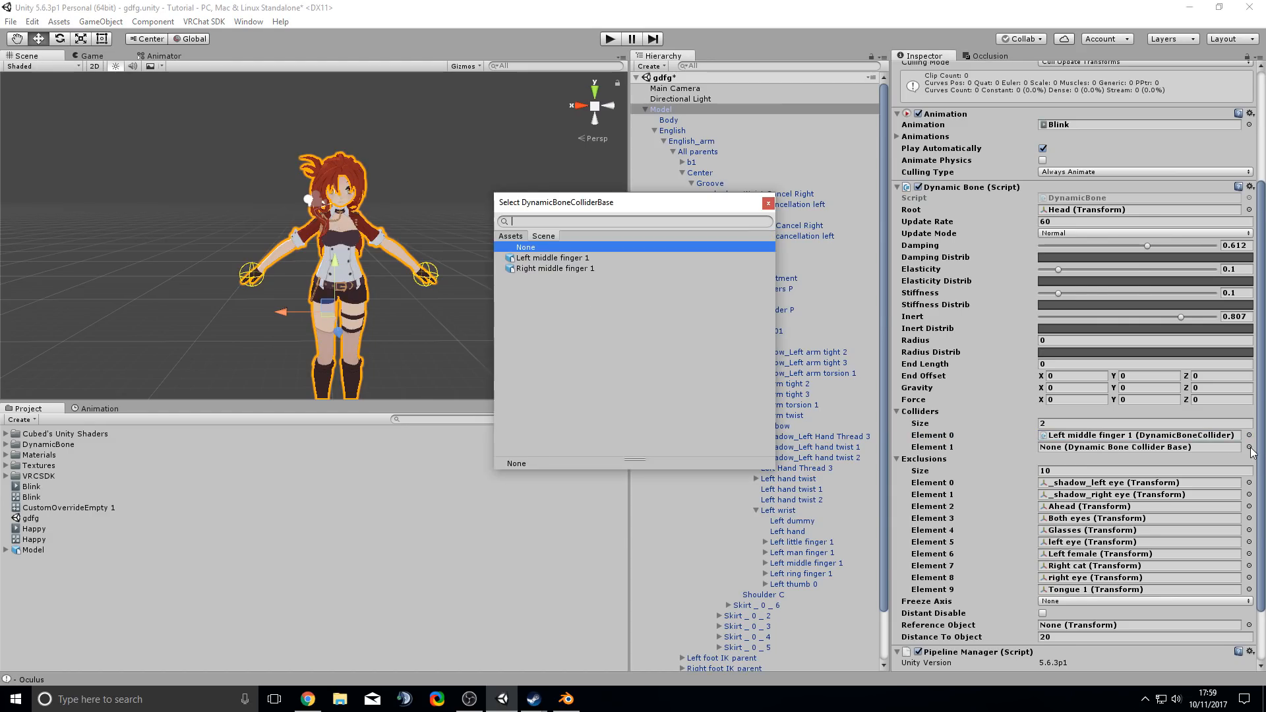
left_click(593, 269)
left_click(767, 203)
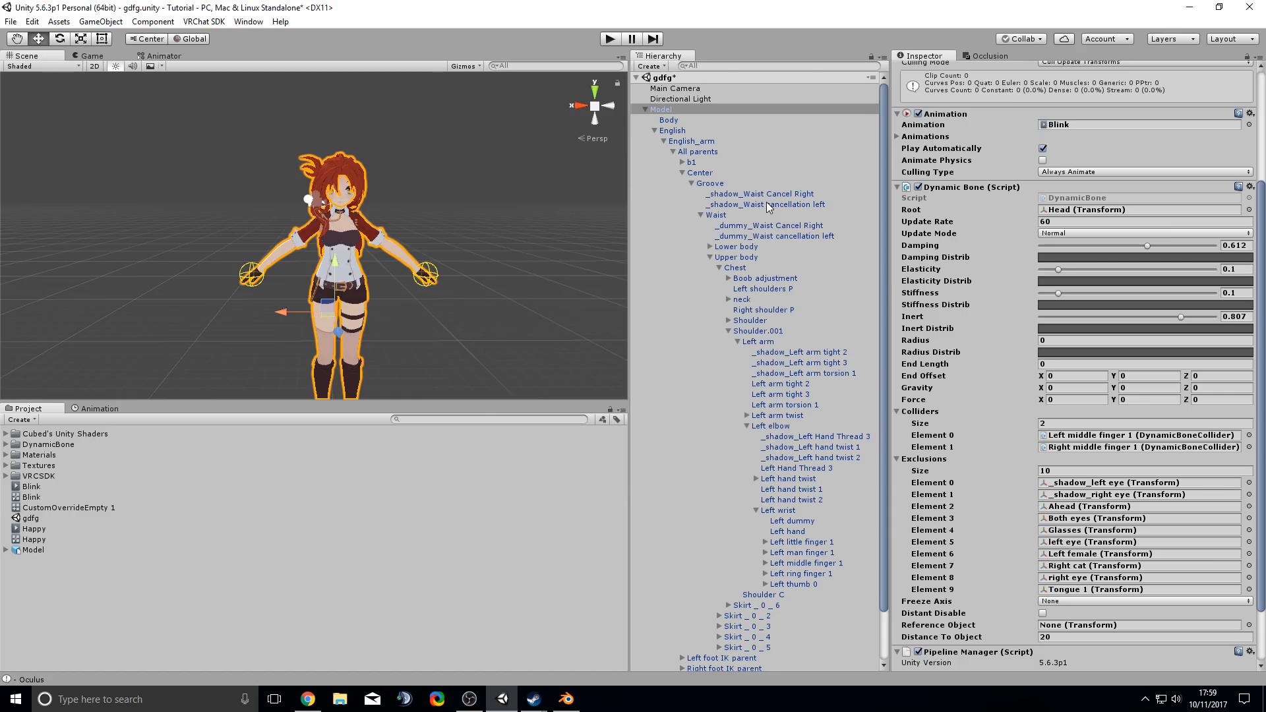
- Collapse the Model's bone tree in the hierarchy and frame the whole avatar in the scene
scroll(393, 227, "down", 3)
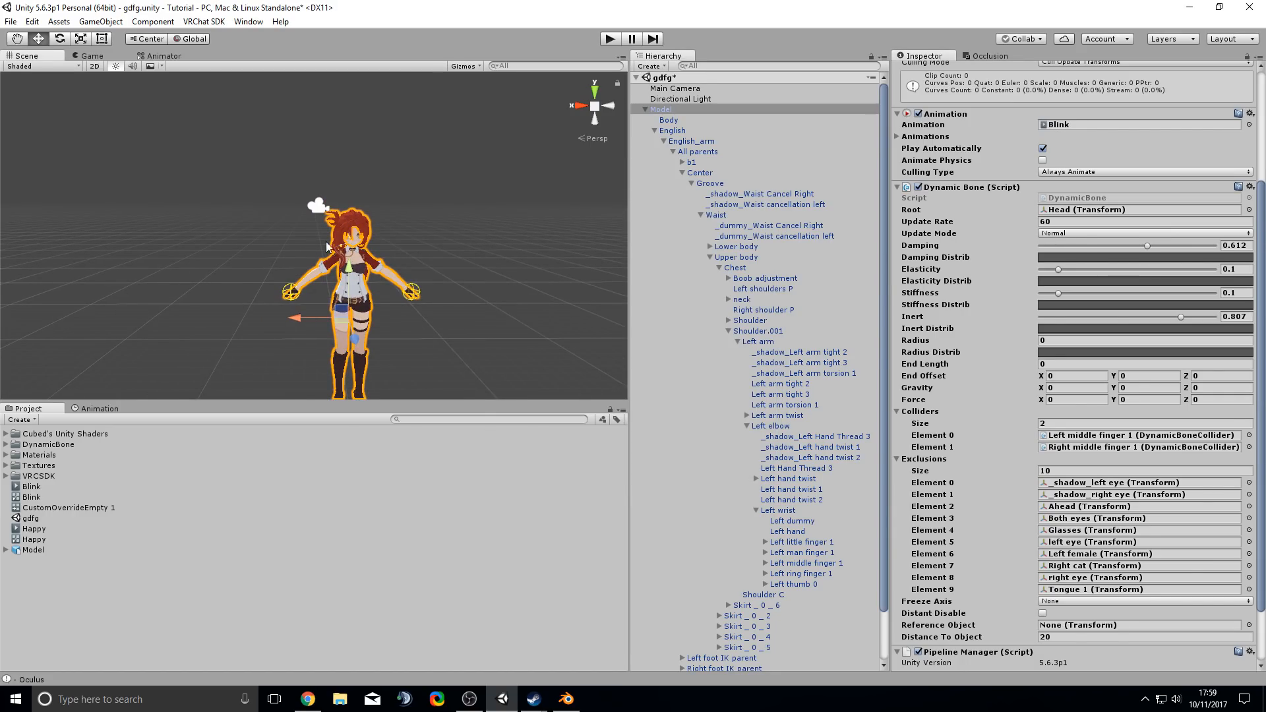
scroll(489, 120, "down", 3)
middle_click_drag(451, 267, 430, 192)
left_click(645, 109)
scroll(438, 214, "down", 2)
scroll(430, 188, "up", 6)
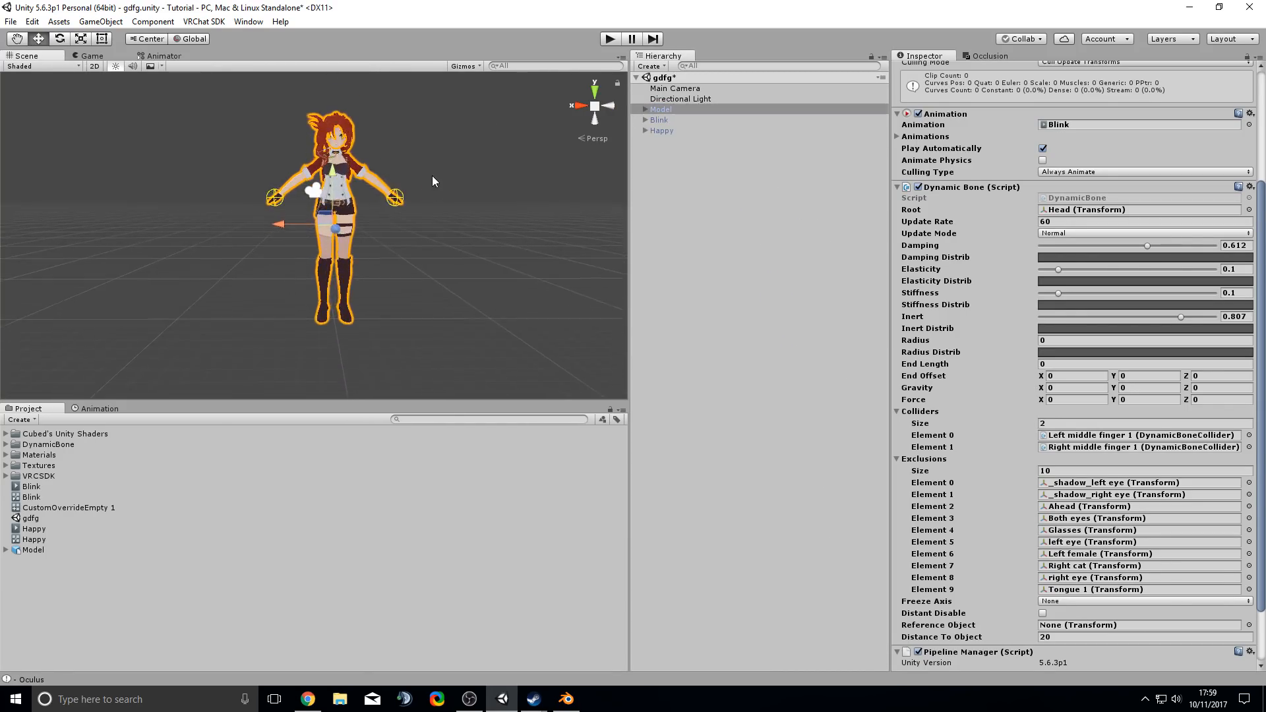
mouse_move(433, 141)
middle_mouse_down()
mouse_move(438, 189)
mouse_move(432, 154)
middle_mouse_up()
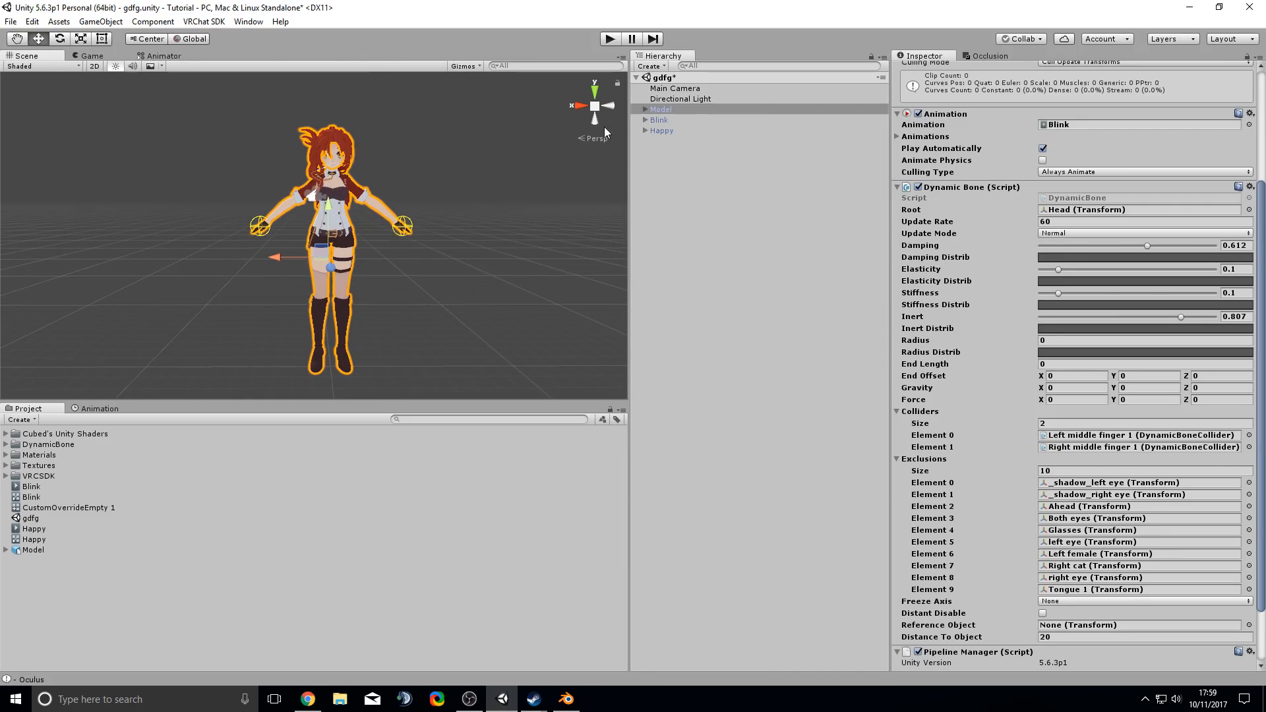
left_click(204, 21)
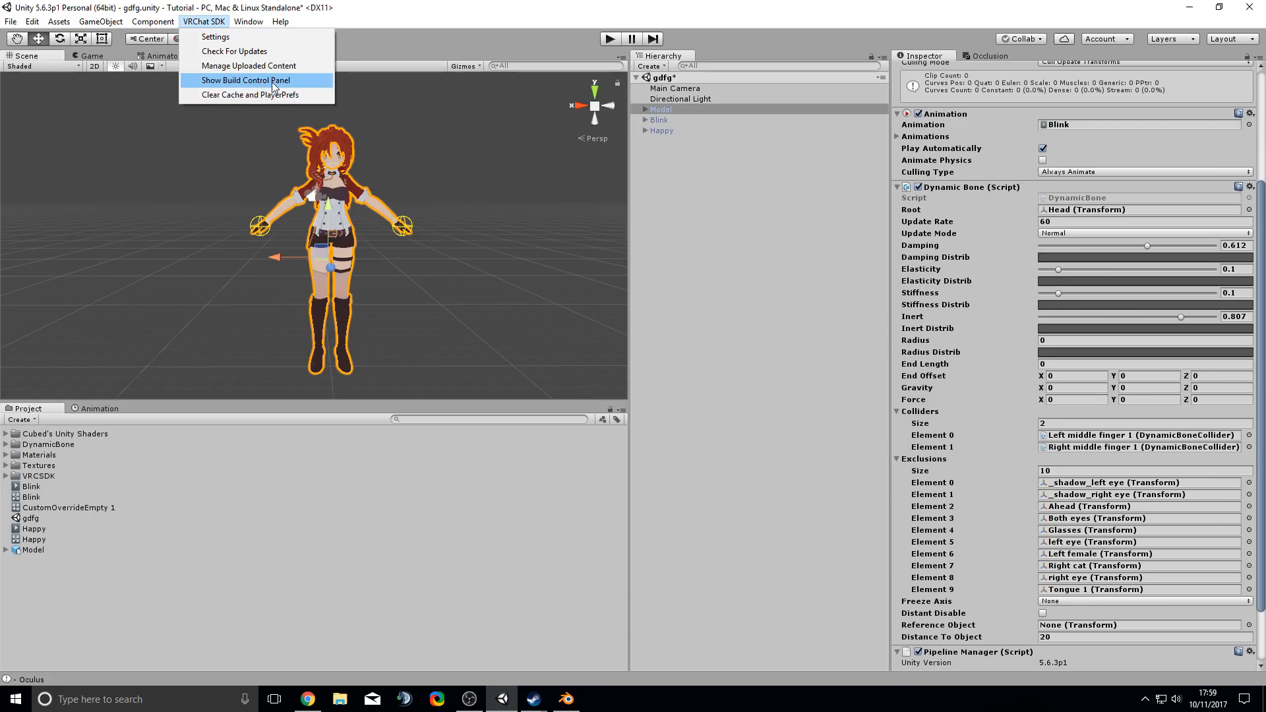
left_click(245, 80)
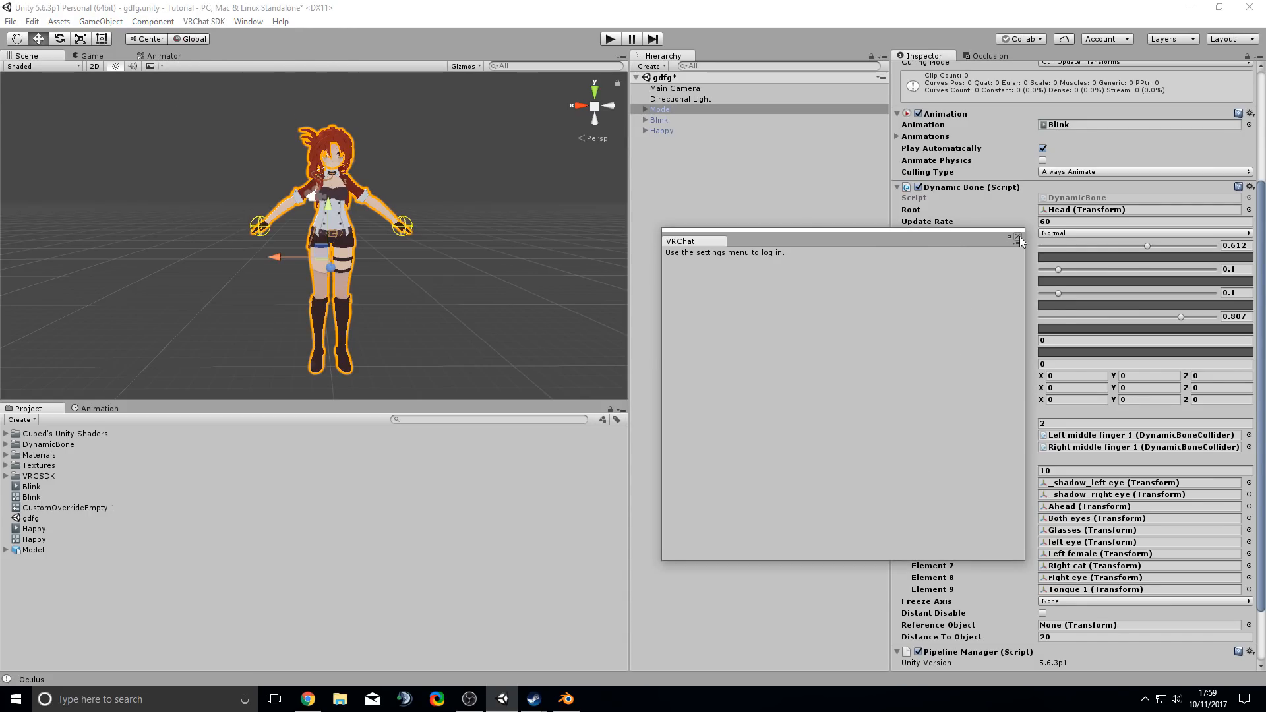
left_click_drag(752, 244, 593, 227)
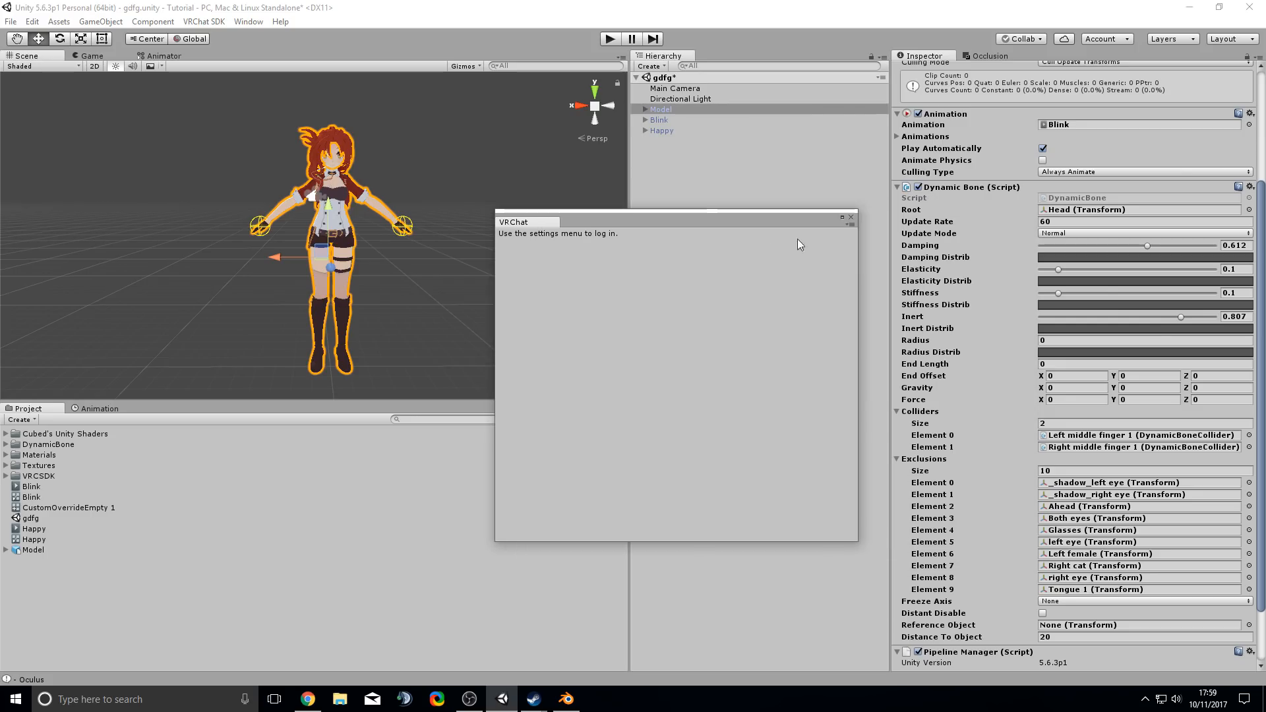
left_click(850, 217)
- Log in to the VRChat account through the VRChat SDK settings, review the settings and close them
left_click(243, 24)
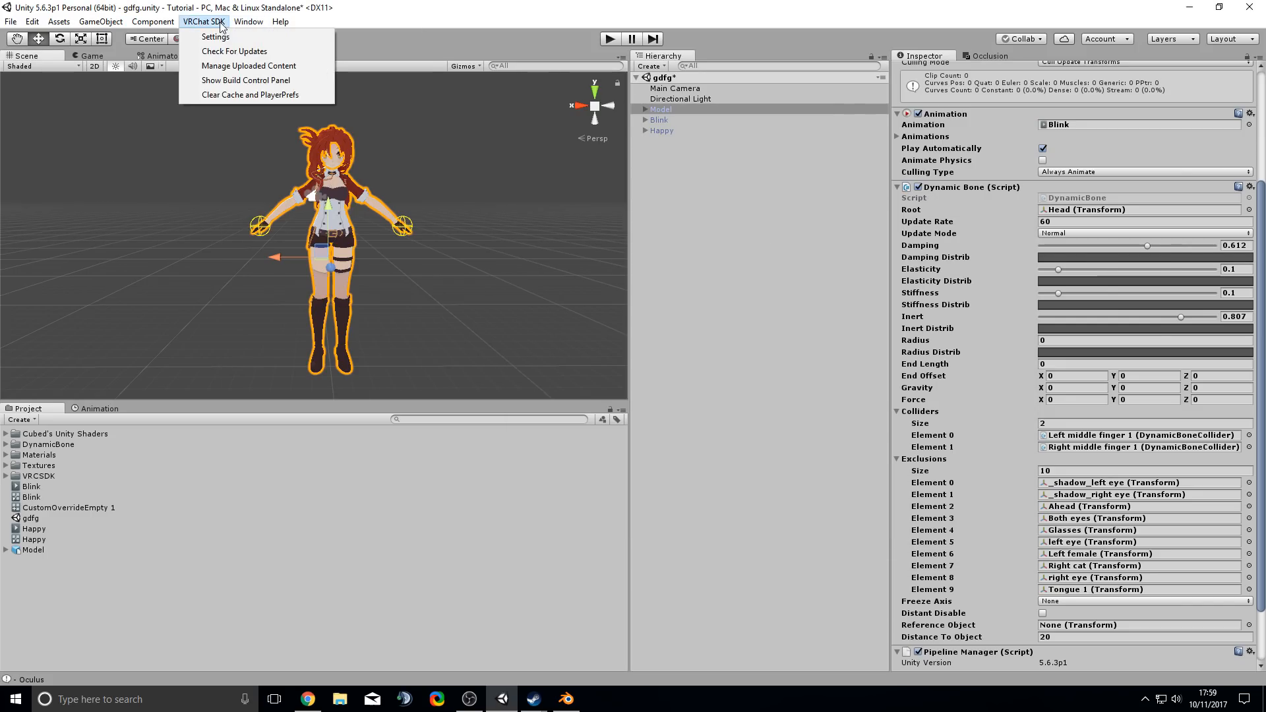
left_click(226, 39)
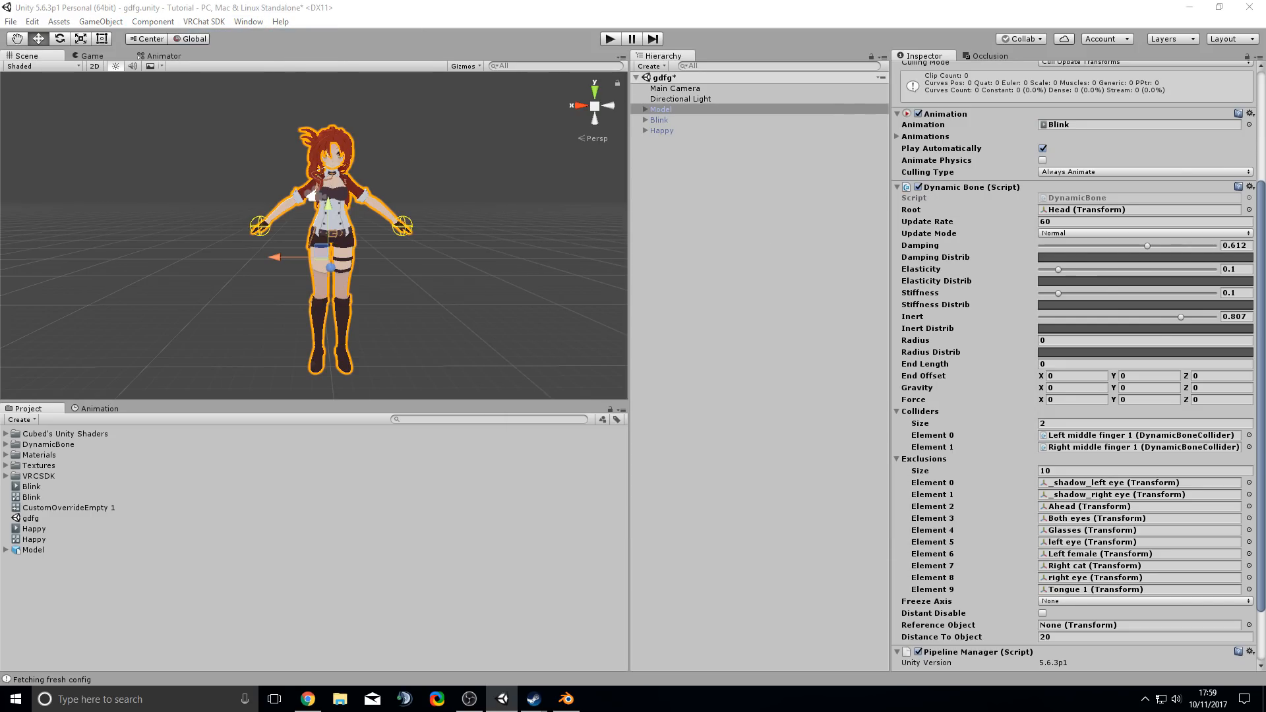
key("t")
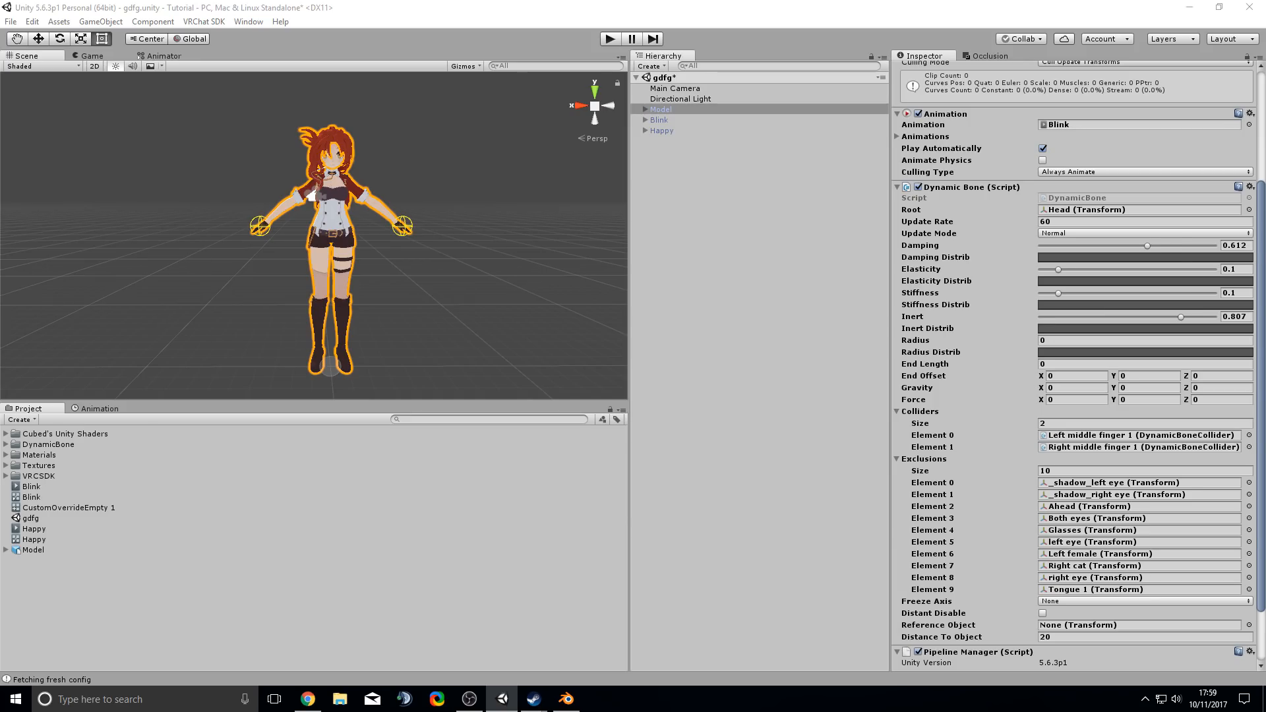
left_click_drag(0, 153, 405, 153)
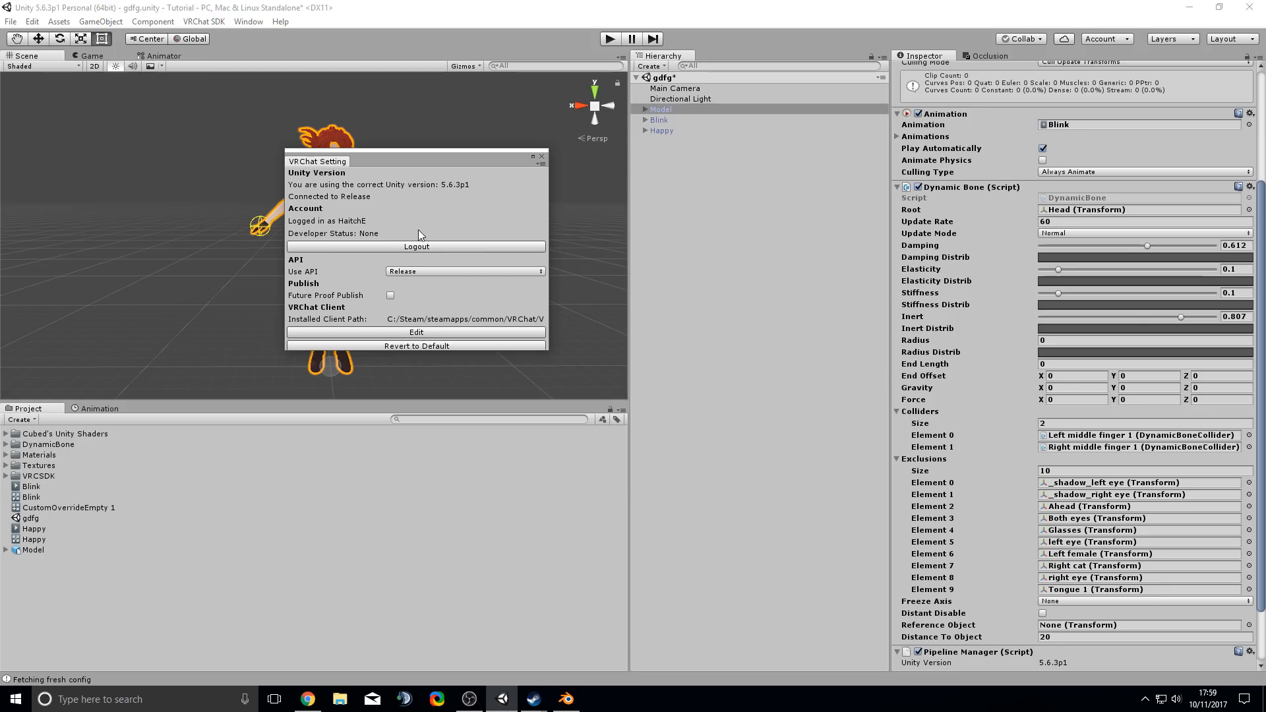
left_click_drag(389, 160, 806, 207)
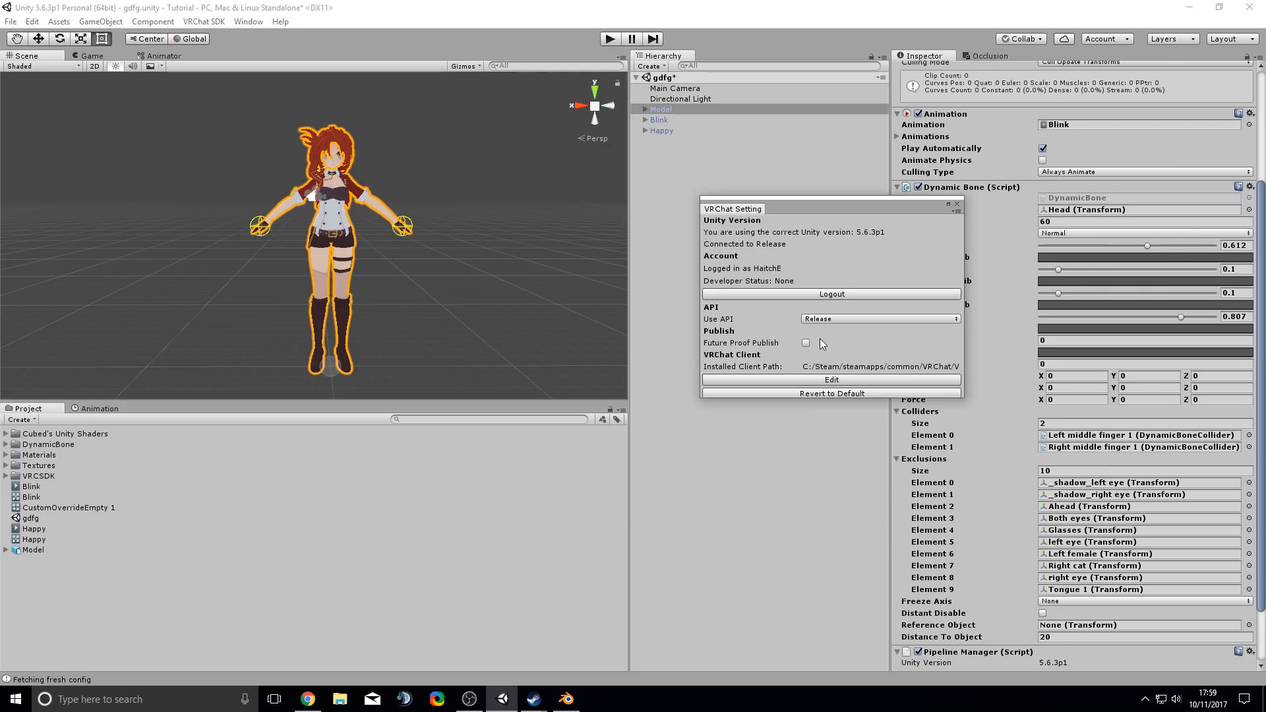
left_click(958, 205)
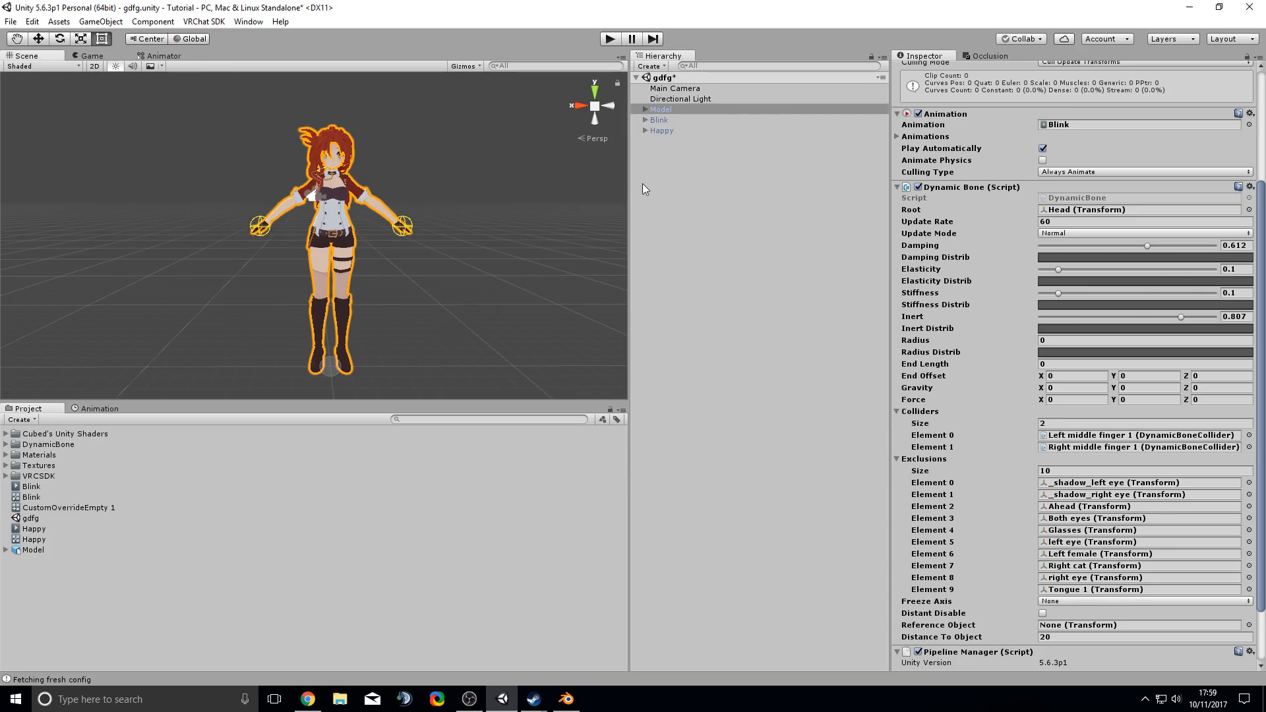
left_click(195, 21)
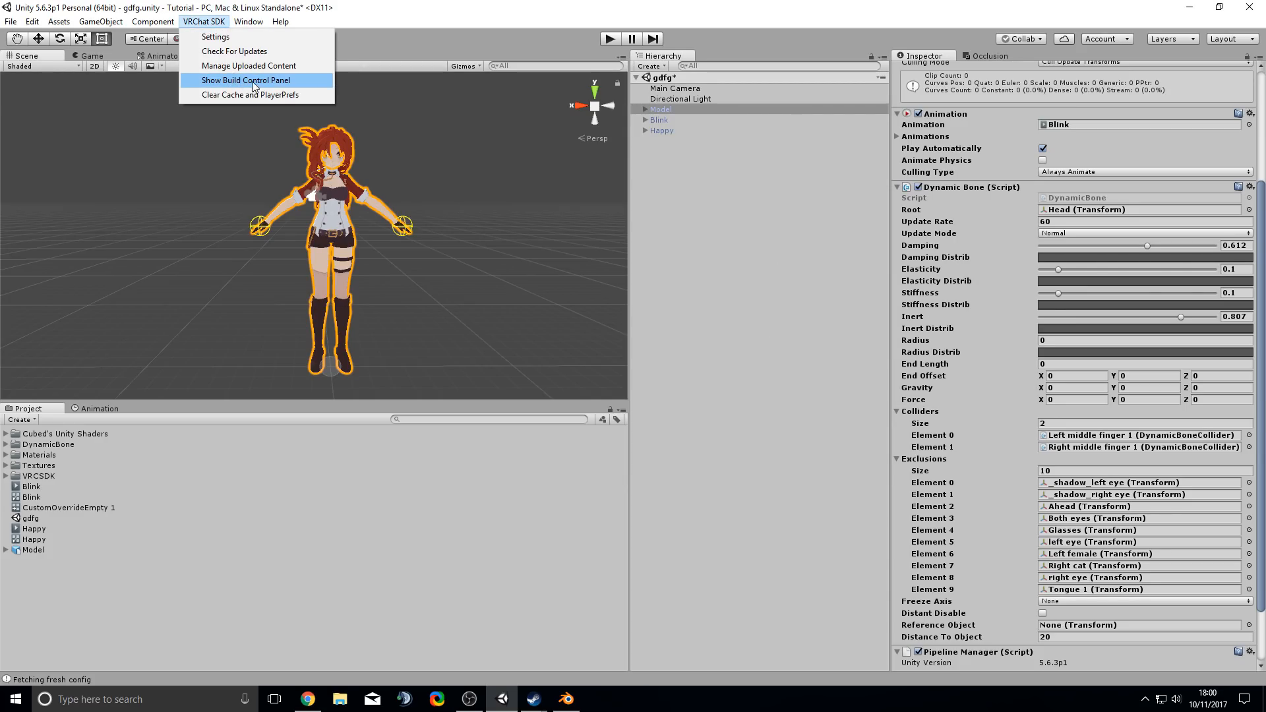
left_click(1146, 699)
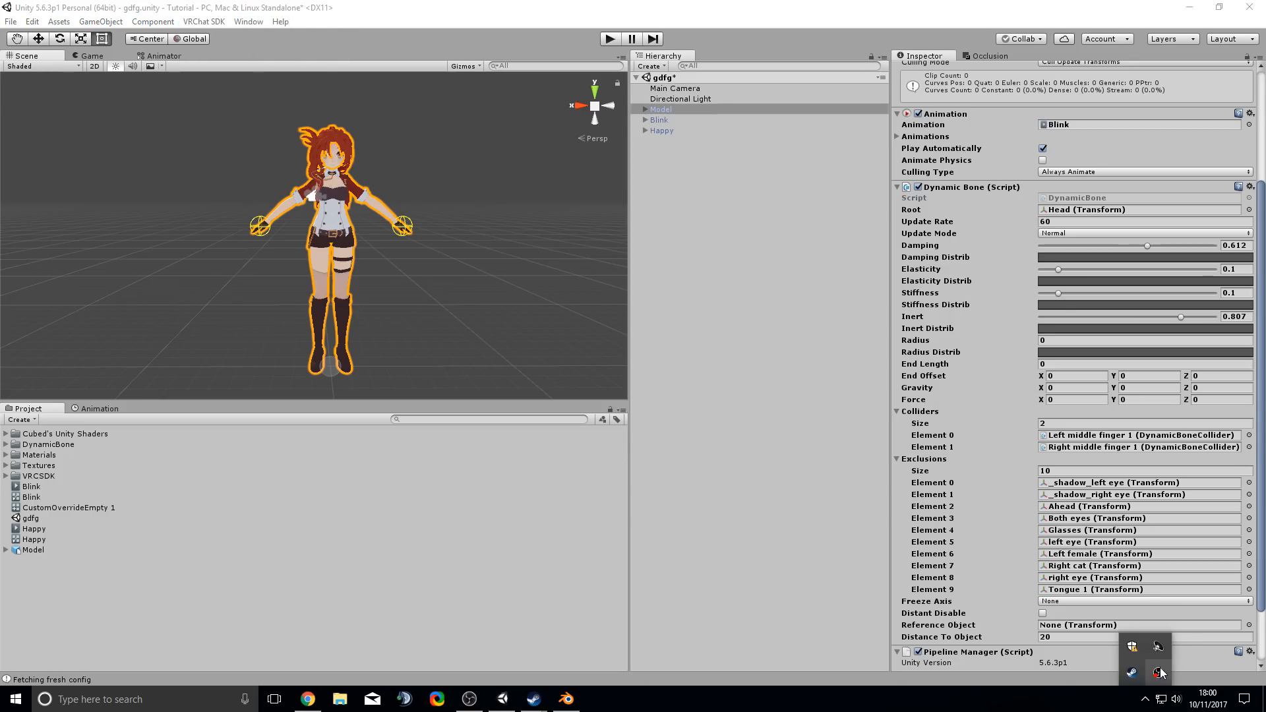
right_click(1133, 673)
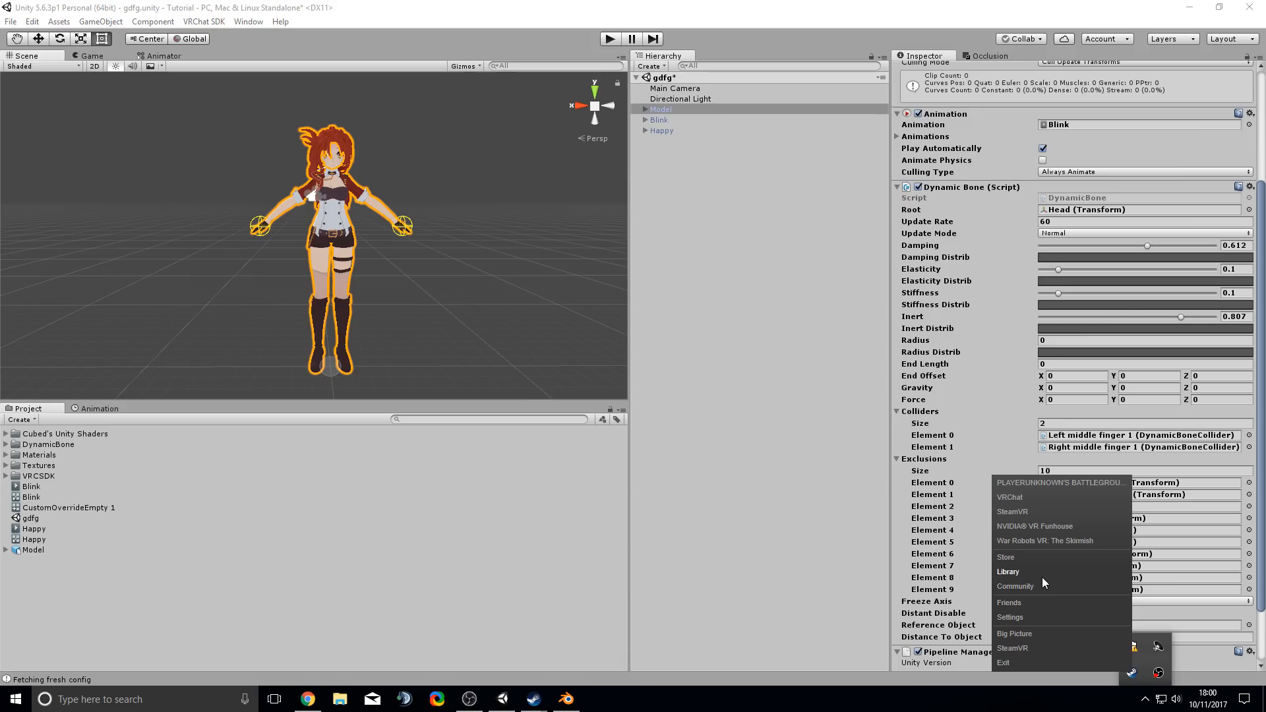
left_click(309, 8)
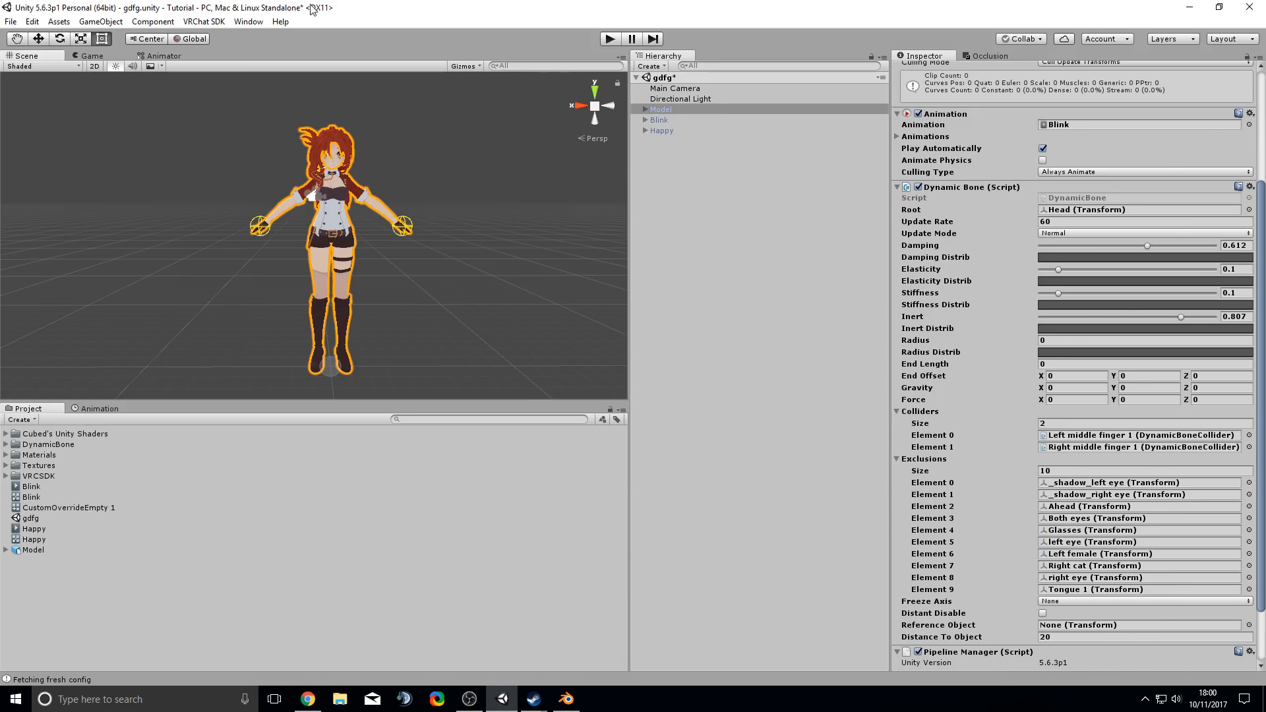
- Build and publish the Model avatar from the enlarged VRChat SDK build control panel, and close the panel
left_click(205, 21)
left_click(257, 69)
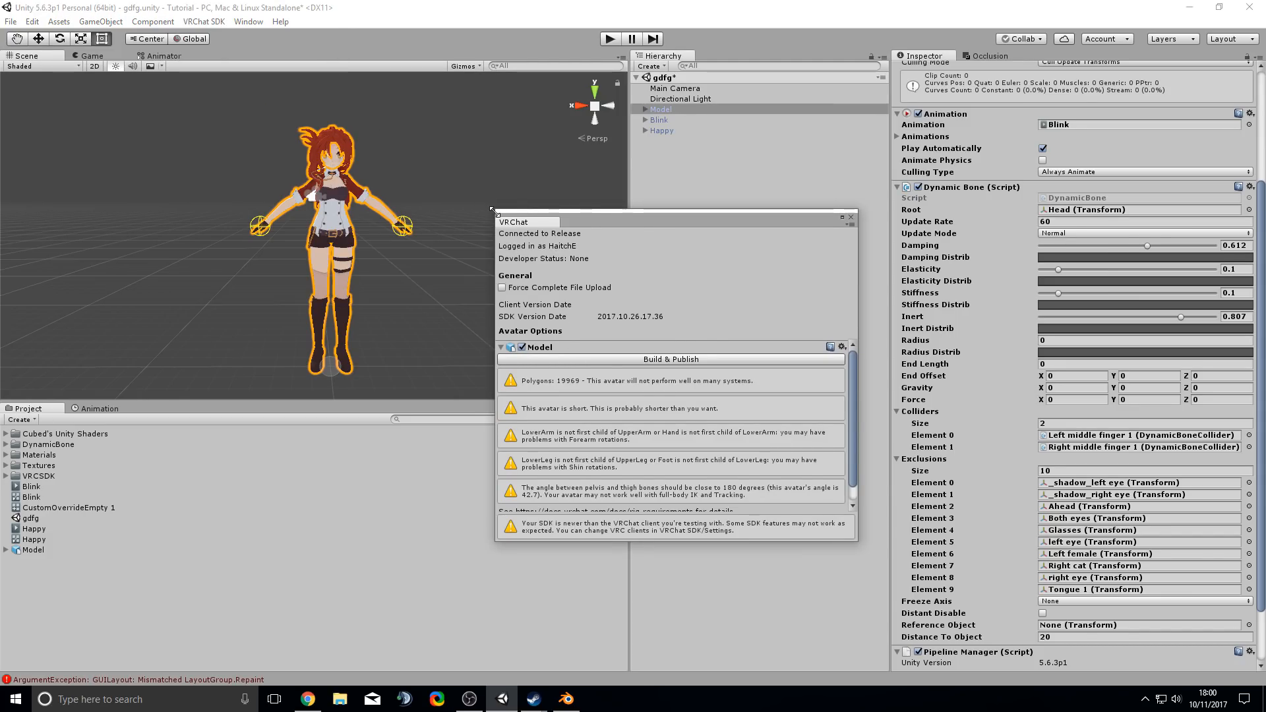
left_click_drag(493, 210, 325, 84)
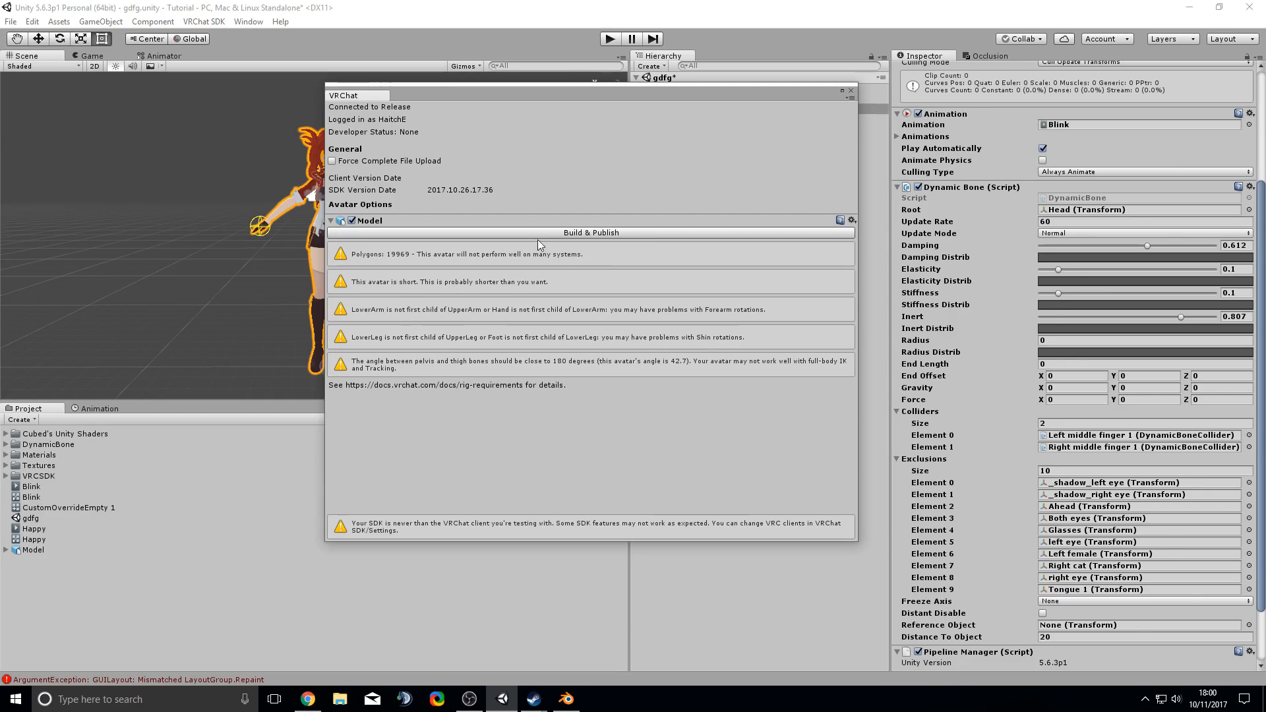
left_click(594, 233)
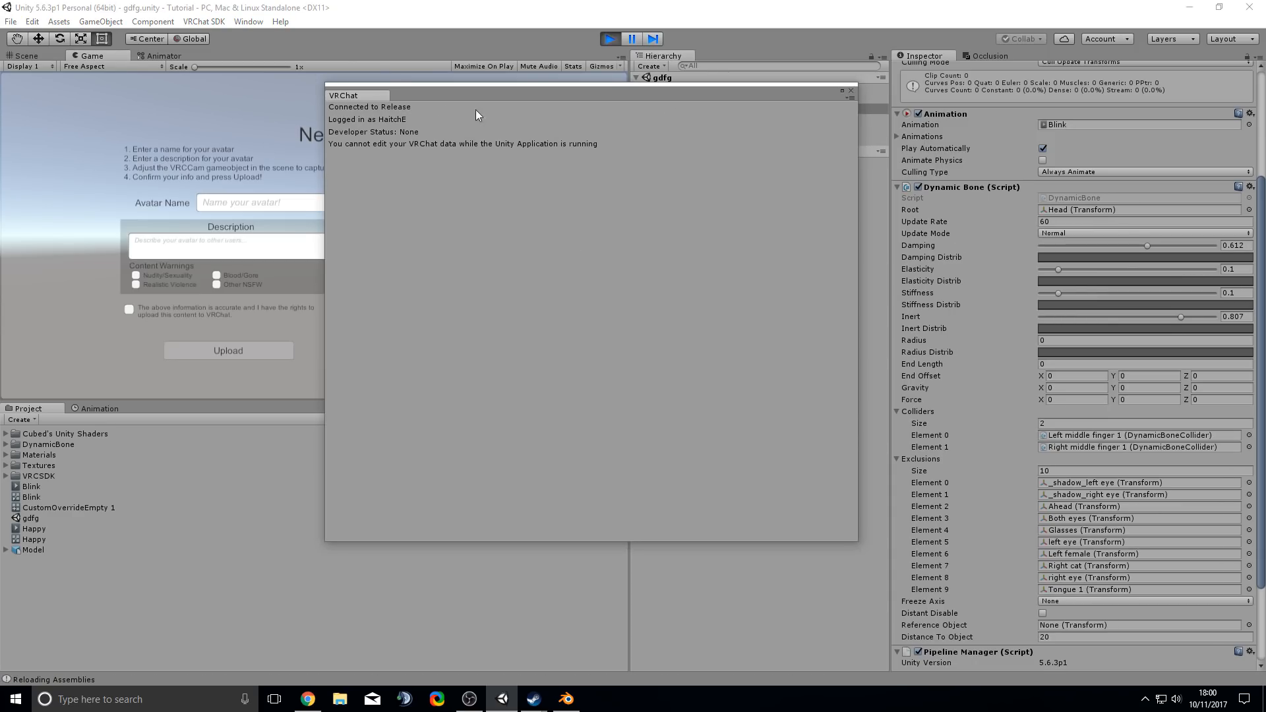
left_click(851, 91)
left_click(214, 23)
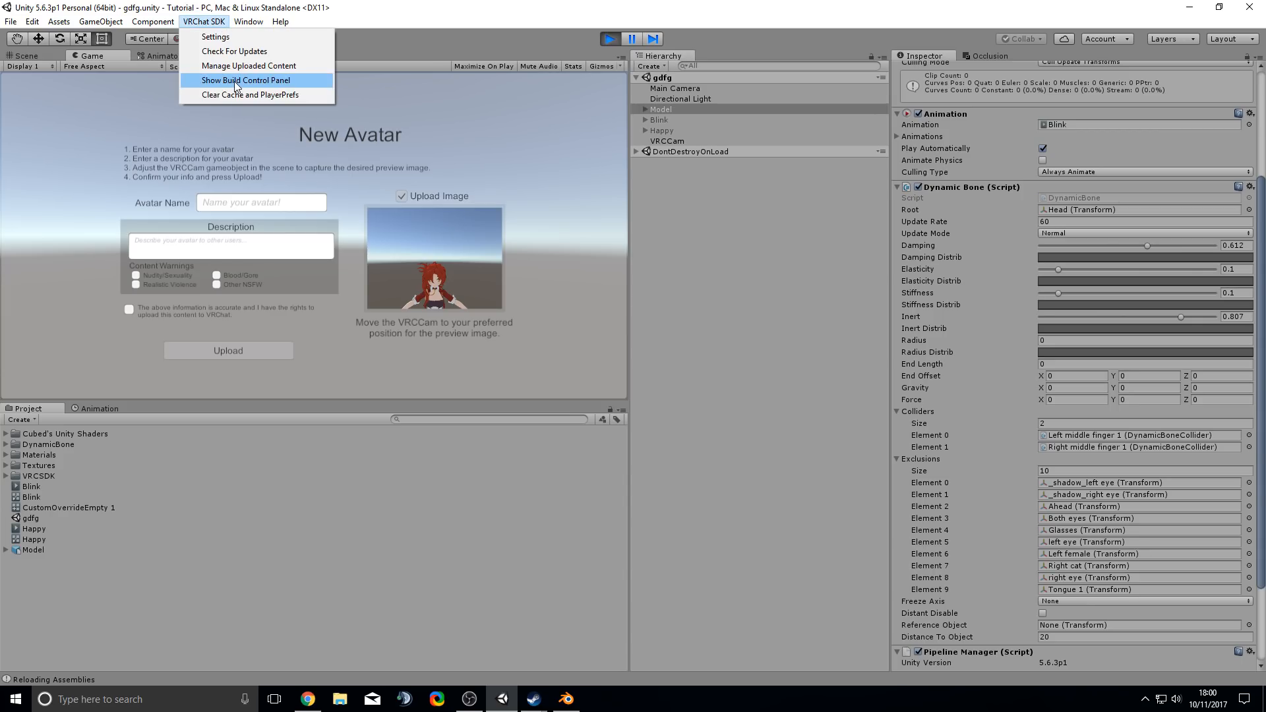
left_click(500, 134)
- Name the new avatar TestTutorial, confirm the content rights statement, upload the avatar and acknowledge the completion notice
left_click(252, 202)
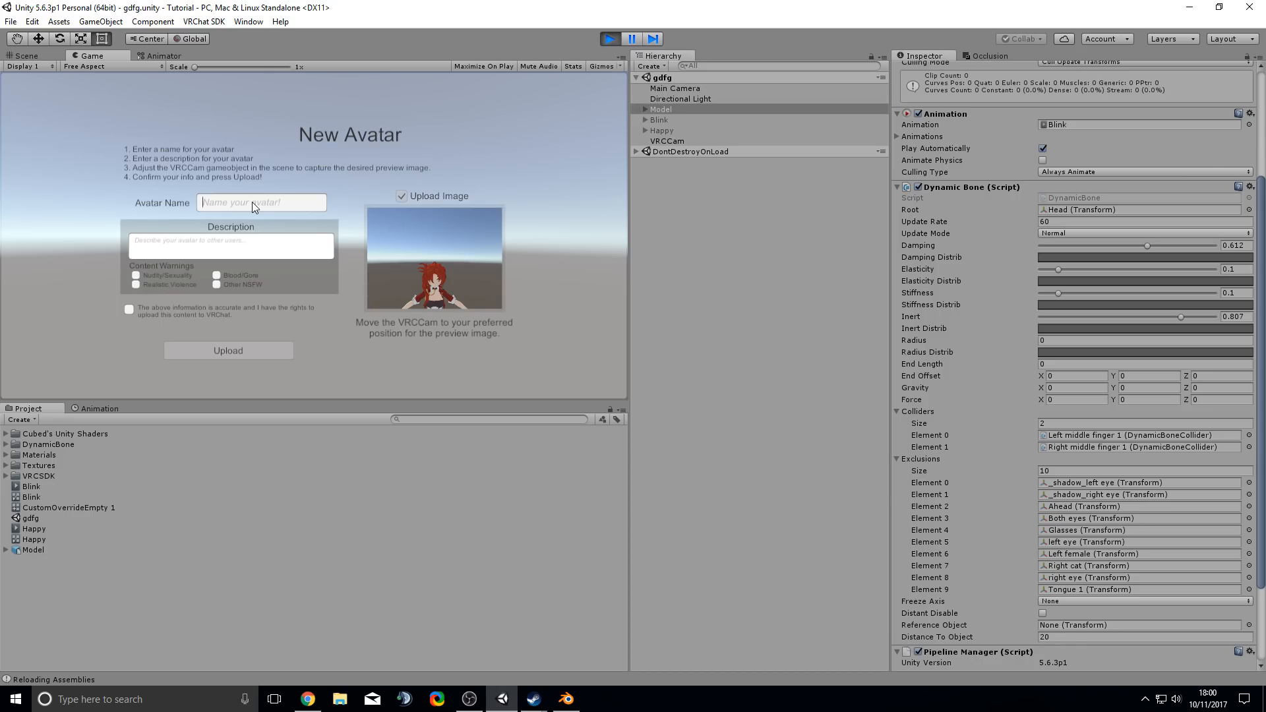
type("TestTutorial")
left_click(211, 308)
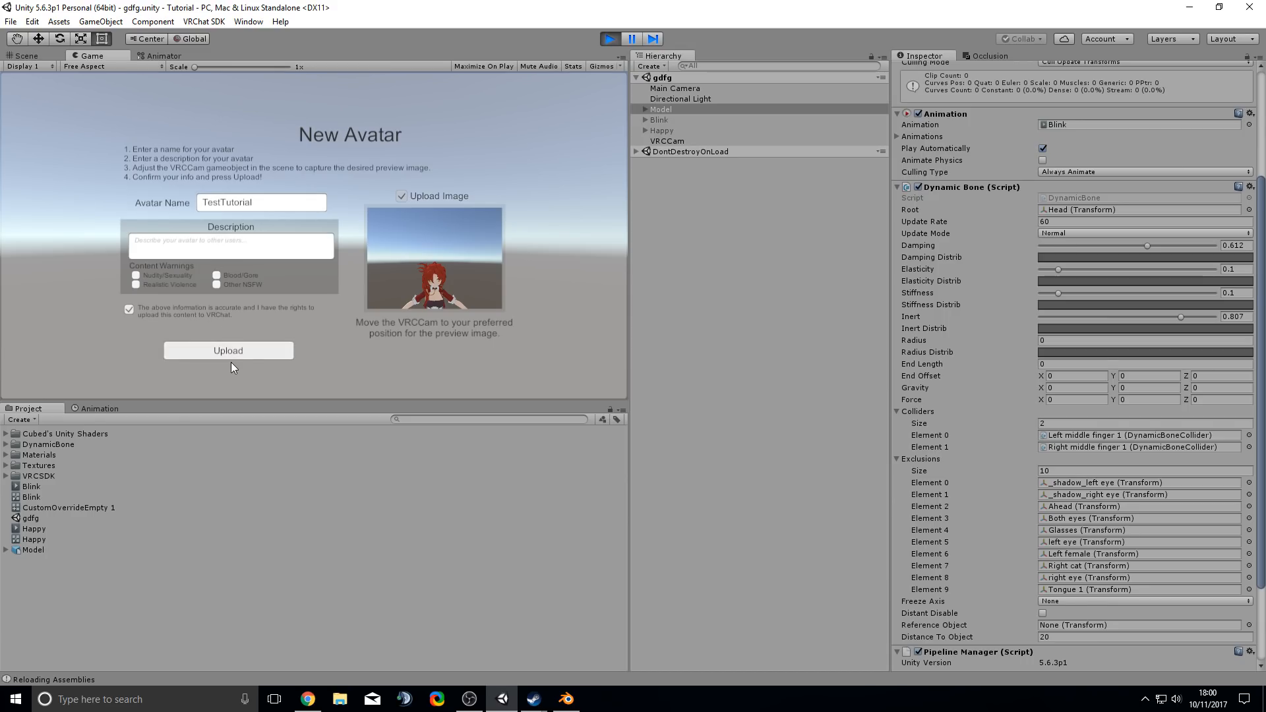
left_click(242, 356)
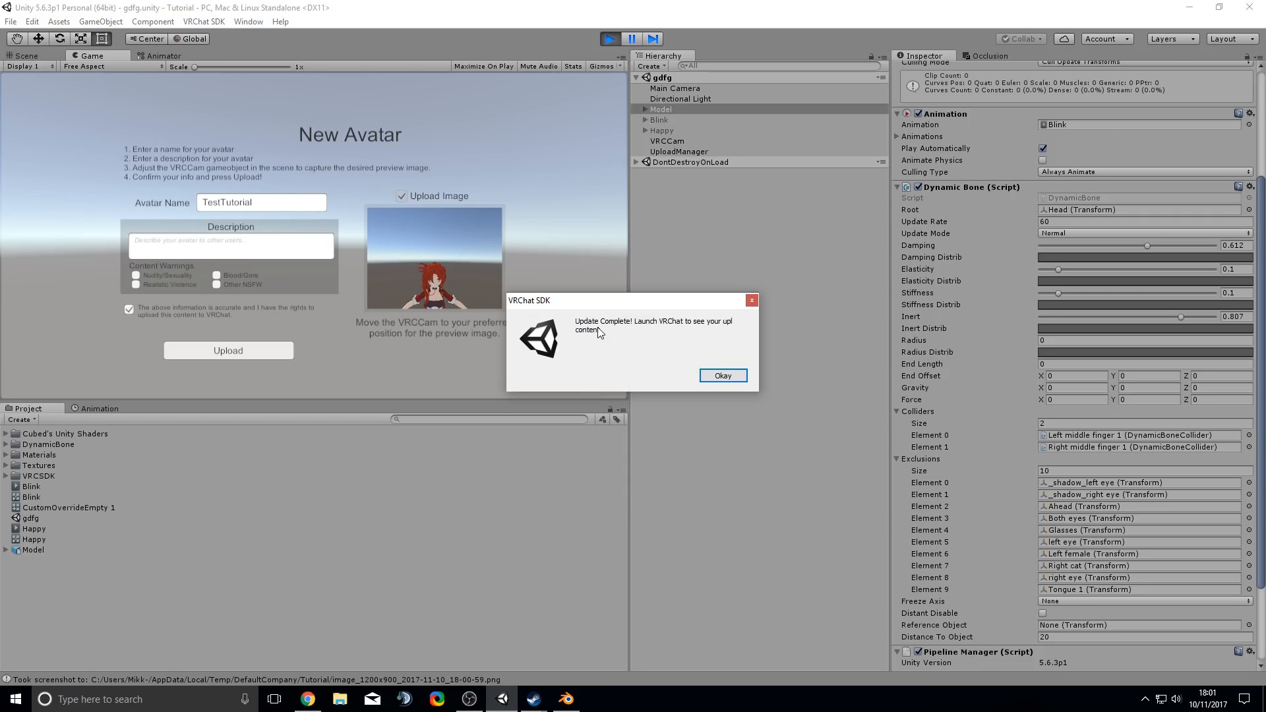
left_click(709, 376)
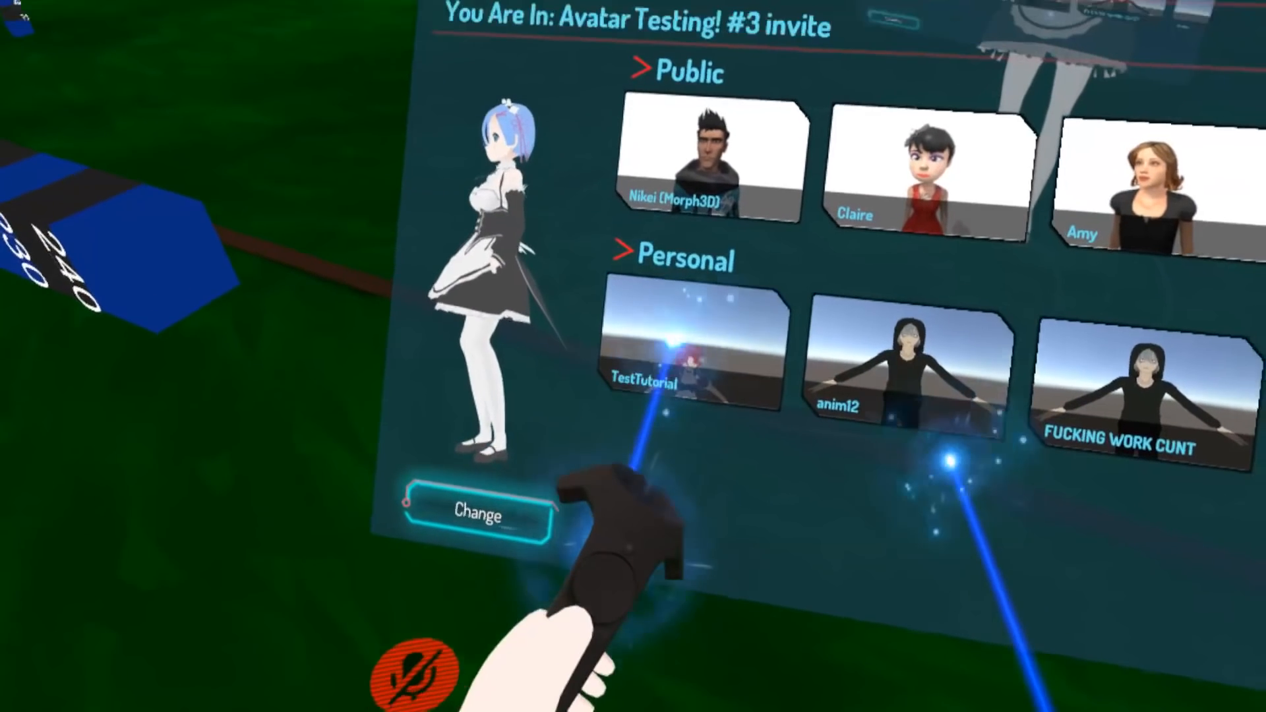
- In VRChat, select the TestTutorial avatar among the personal avatars and change into it
left_click(673, 342)
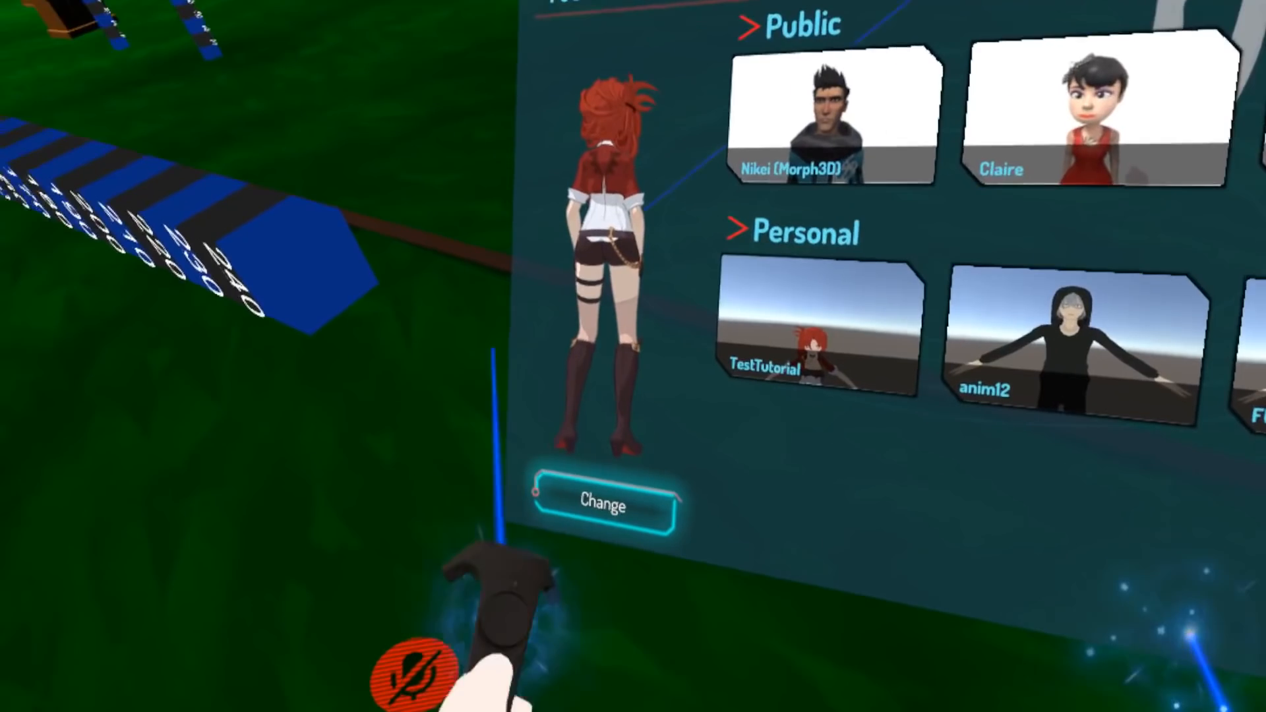
left_click(601, 501)
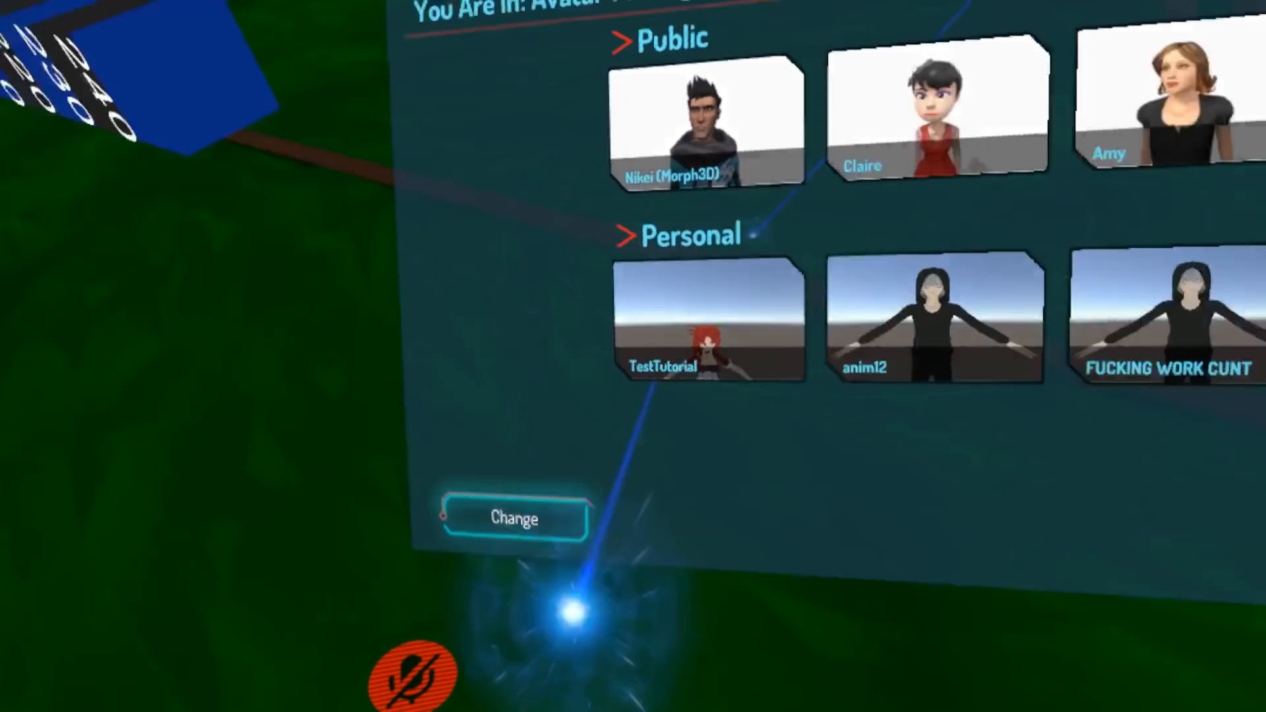